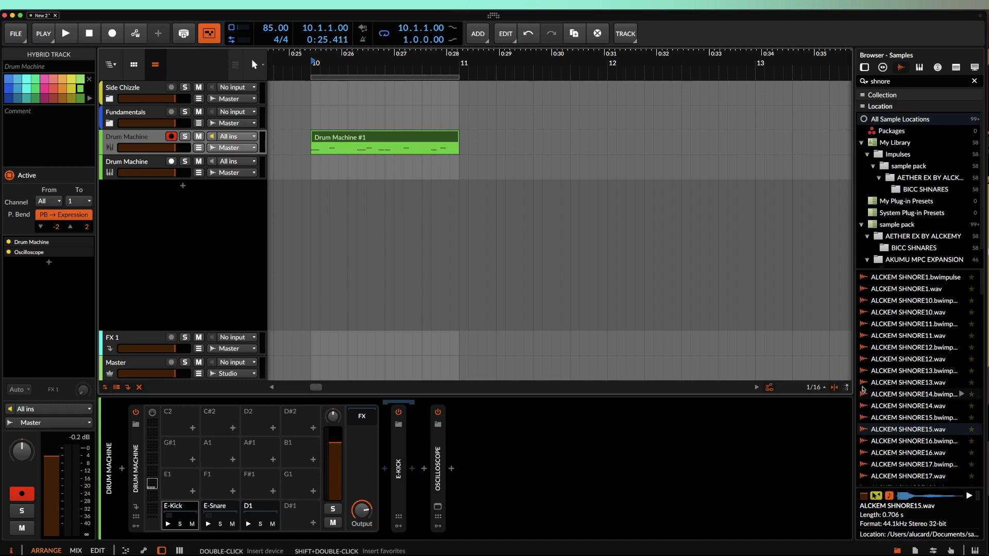
Step: Audition several ALCKEM SHNORE snare samples, including SHNORE1.wav, SHNORE11.wav and SHNORE15.wav
{"action": "left_click", "coordinate": [887, 290]}
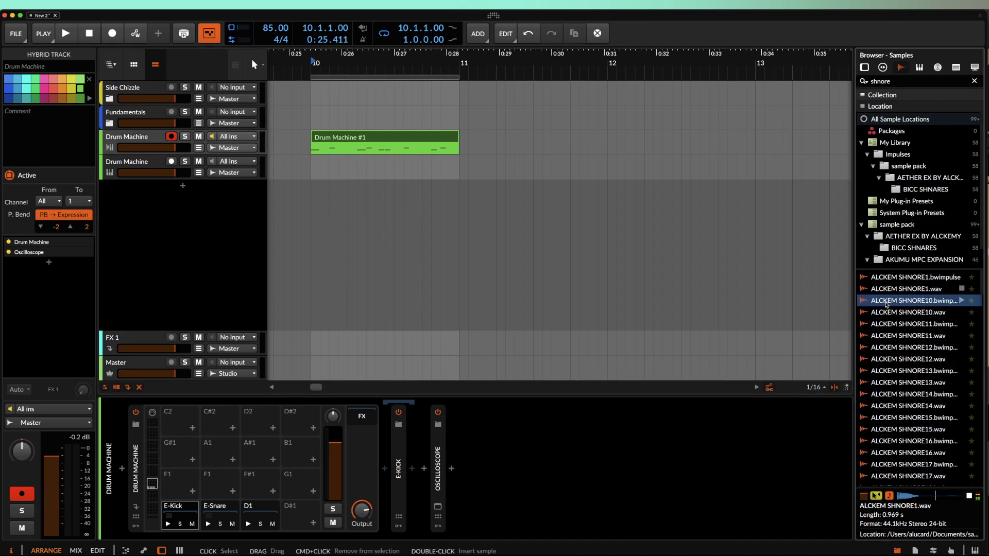
{"action": "key", "text": "Up"}
{"action": "left_click", "coordinate": [902, 337]}
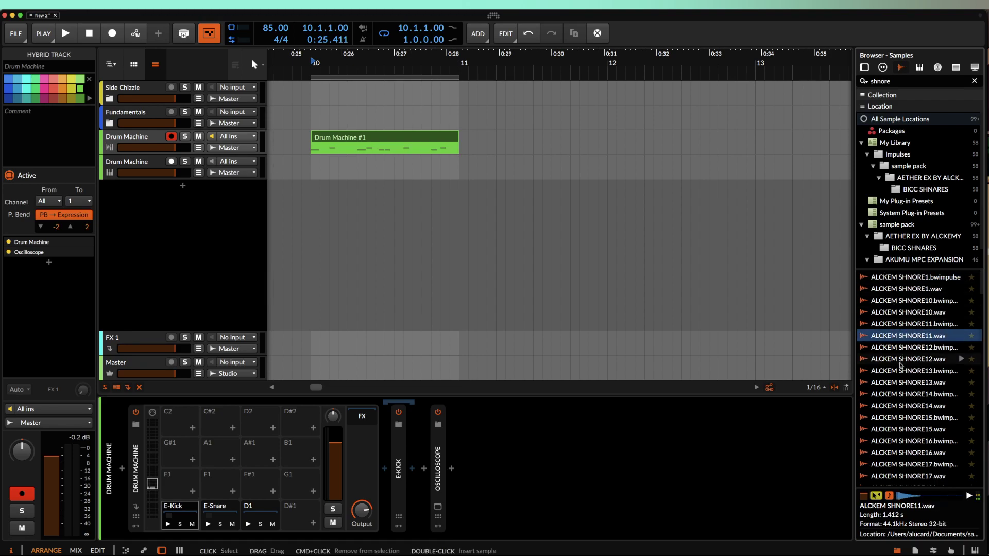
{"action": "left_click", "coordinate": [901, 394]}
{"action": "left_click", "coordinate": [900, 431]}
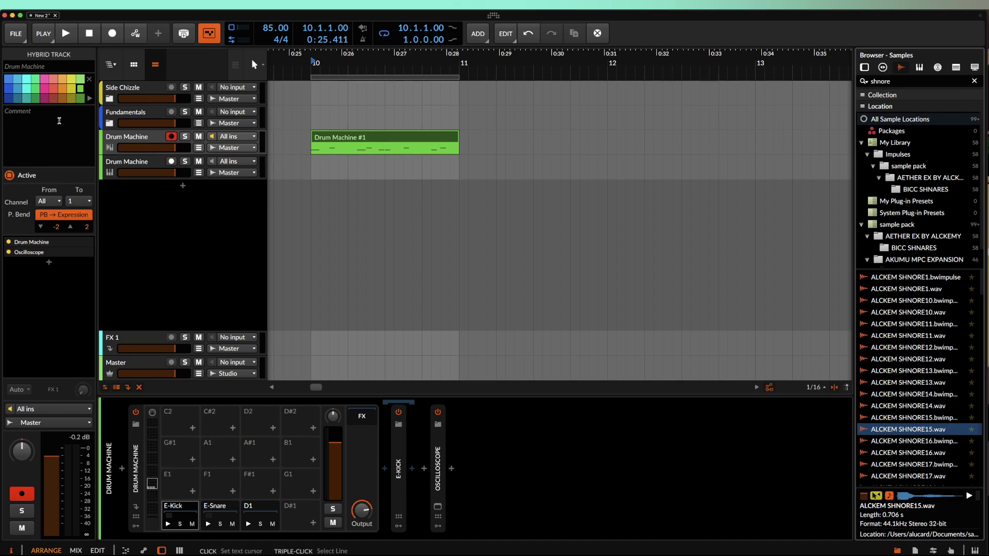
Step: Select the Drum Machine #1 clip and play the drum pattern
{"action": "left_click", "coordinate": [406, 138]}
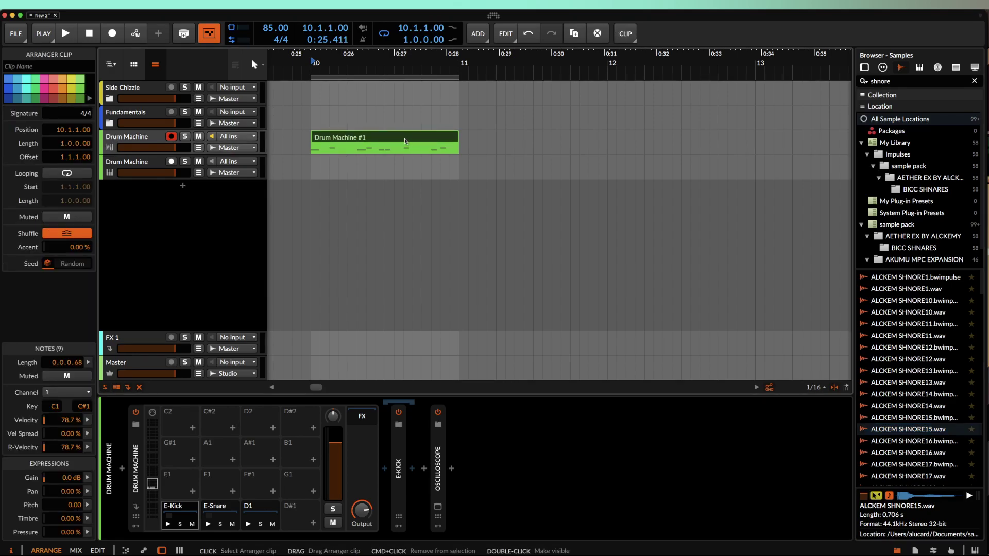
{"action": "key", "text": "space"}
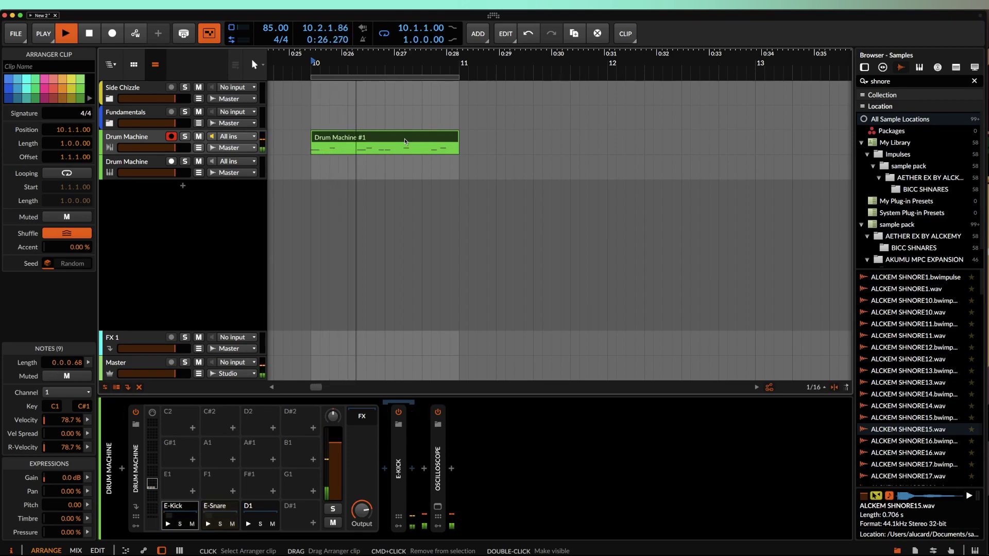
{"action": "key", "text": "space"}
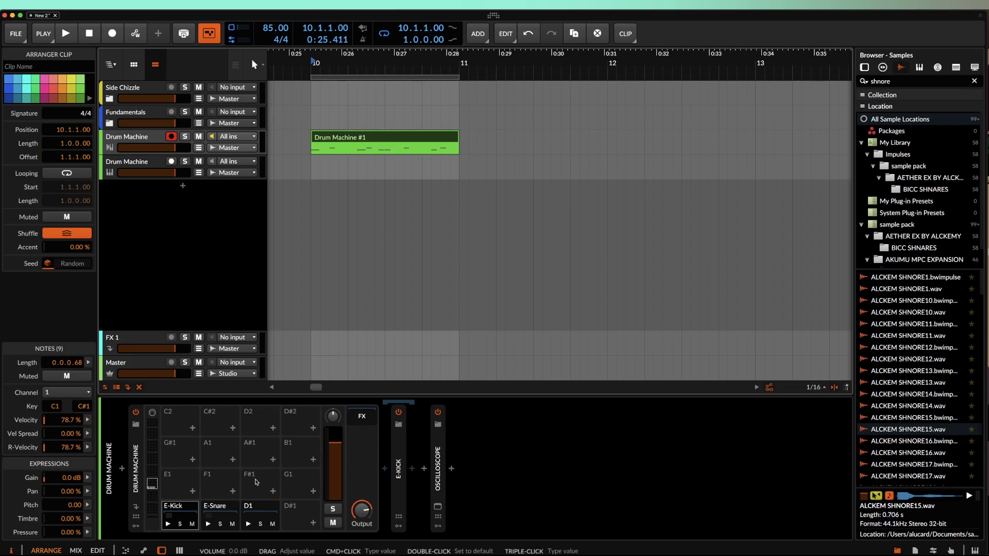
Step: Select the E-Kick pad, and expand its E-Kick device and the Oscilloscope in the device chain
{"action": "left_click", "coordinate": [201, 511]}
{"action": "left_click", "coordinate": [188, 510]}
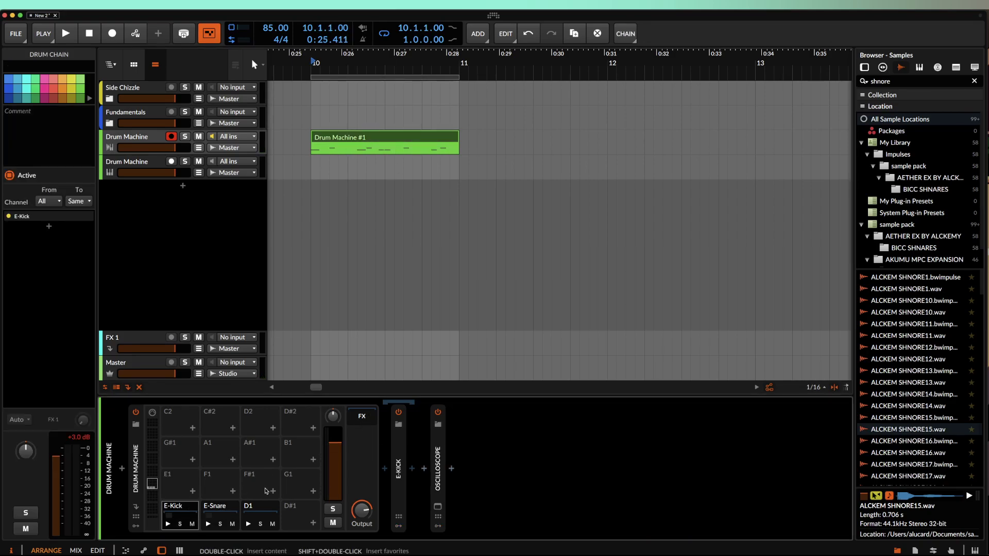
{"action": "double_click", "coordinate": [404, 446]}
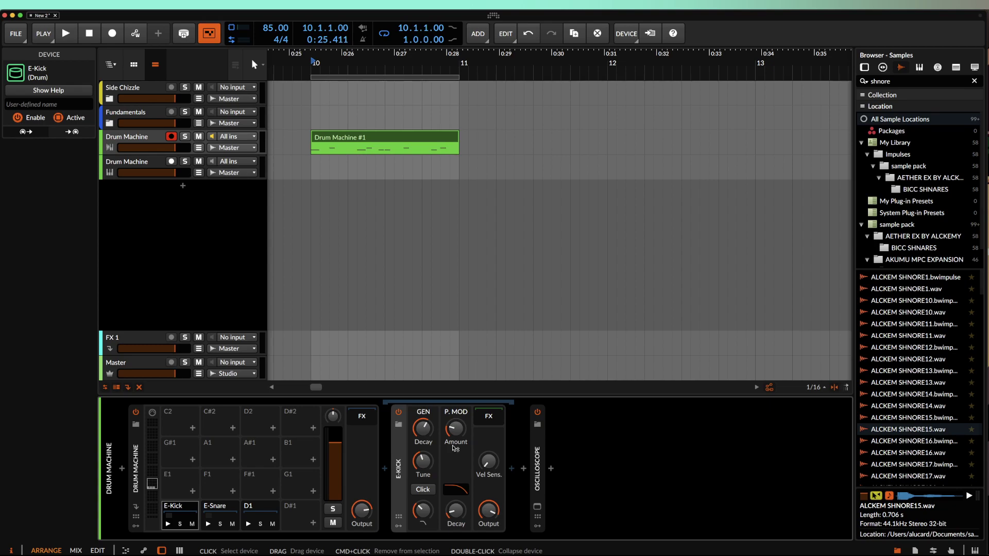
{"action": "left_click", "coordinate": [536, 463]}
{"action": "double_click", "coordinate": [536, 458]}
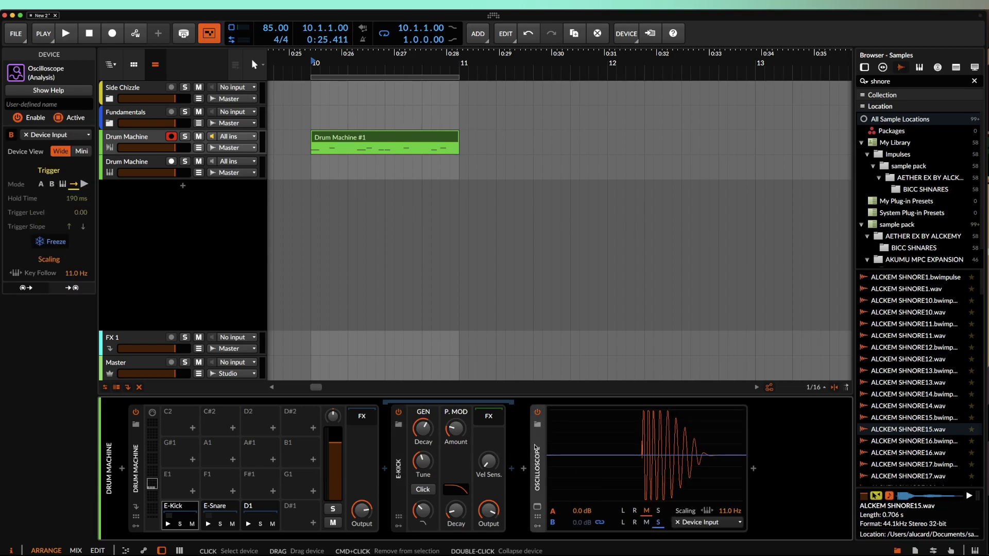
Step: Try the oscilloscope's On Play trigger mode during repeated playback, and return to the previous trigger mode
{"action": "key", "text": "space"}
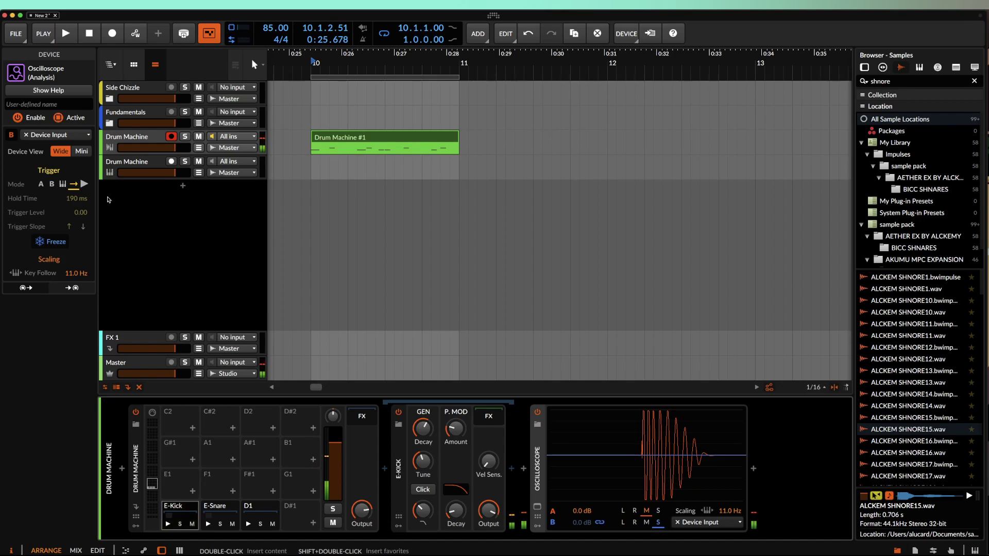
{"action": "left_click", "coordinate": [85, 184]}
{"action": "key", "text": "space"}
{"action": "key", "text": "space"}
{"action": "key", "text": "space"}
{"action": "key", "text": "space"}
{"action": "key", "text": "space"}
{"action": "key", "text": "space"}
{"action": "left_click", "coordinate": [73, 184]}
{"action": "key", "text": "space"}
{"action": "key", "text": "space"}
{"action": "key", "text": "space"}
Step: Turn off Freeze on the oscilloscope and play the drum pattern repeatedly to view its waveform
{"action": "left_click", "coordinate": [49, 241]}
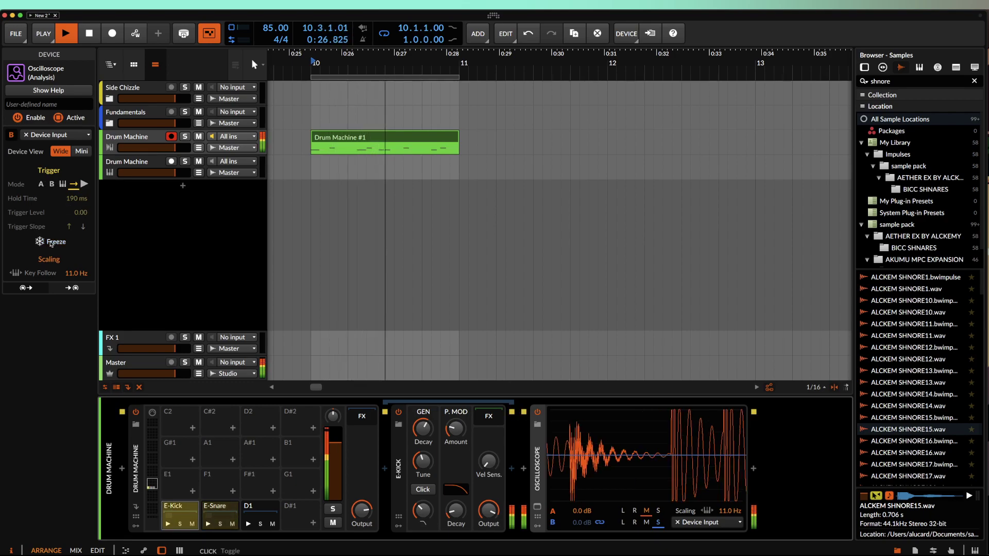
{"action": "key", "text": "space"}
{"action": "key", "text": "space"}
{"action": "key", "text": "space"}
{"action": "key", "text": "space"}
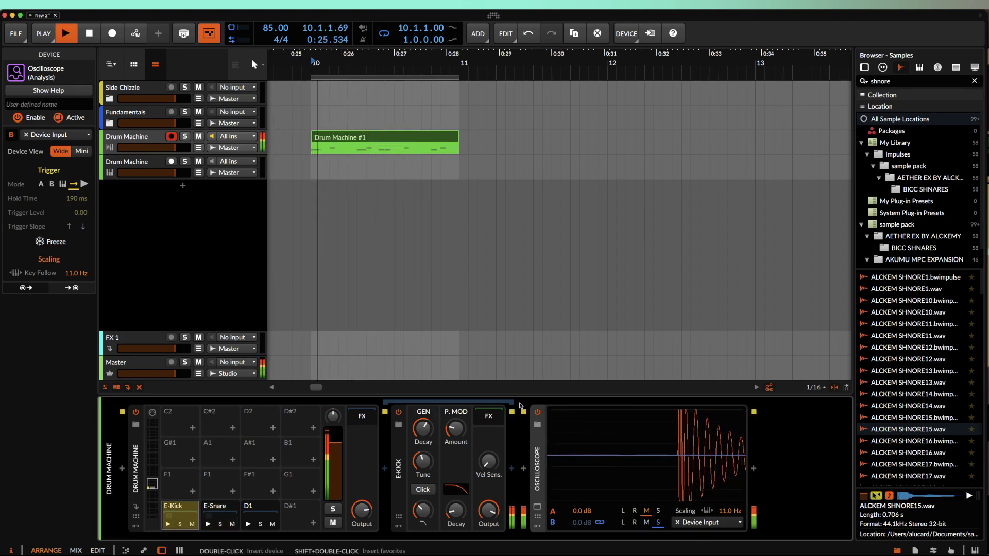
{"action": "key", "text": "space"}
{"action": "key", "text": "space"}
{"action": "key", "text": "space"}
Step: Try the oscilloscope's On Play trigger mode while starting and stopping the unfrozen drum pattern
{"action": "left_click", "coordinate": [87, 186]}
{"action": "key", "text": "space"}
{"action": "key", "text": "space"}
{"action": "key", "text": "space"}
{"action": "key", "text": "space"}
Step: Set the oscilloscope to note trigger mode and play the pattern to capture the kick waveform
{"action": "left_click", "coordinate": [62, 184]}
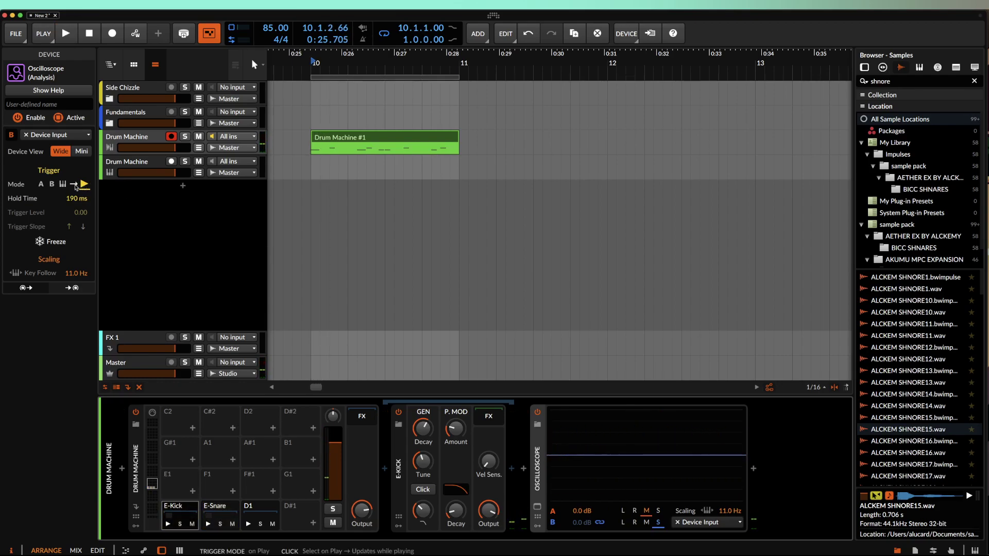
{"action": "key", "text": "space"}
{"action": "key", "text": "space"}
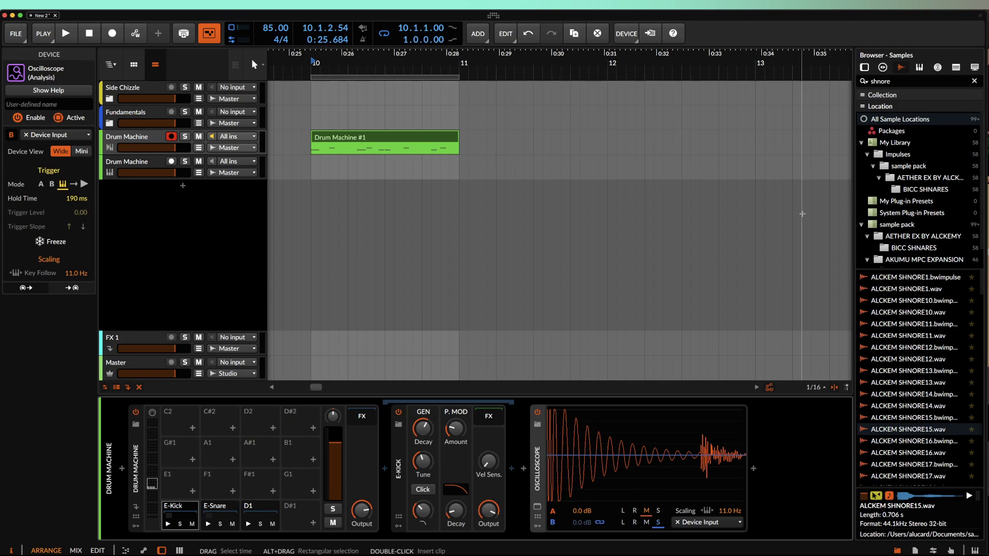
Step: Search the samples for "doof" and place ALCKEM DOOF1.wav on the first Drum Machine track at 11.2
{"action": "left_click", "coordinate": [887, 81]}
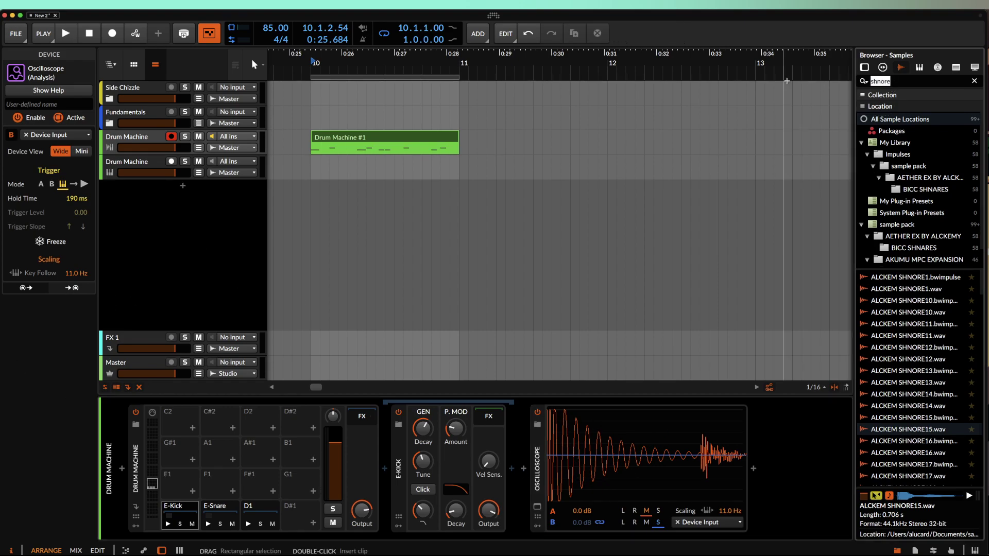
{"action": "type", "text": "doof"}
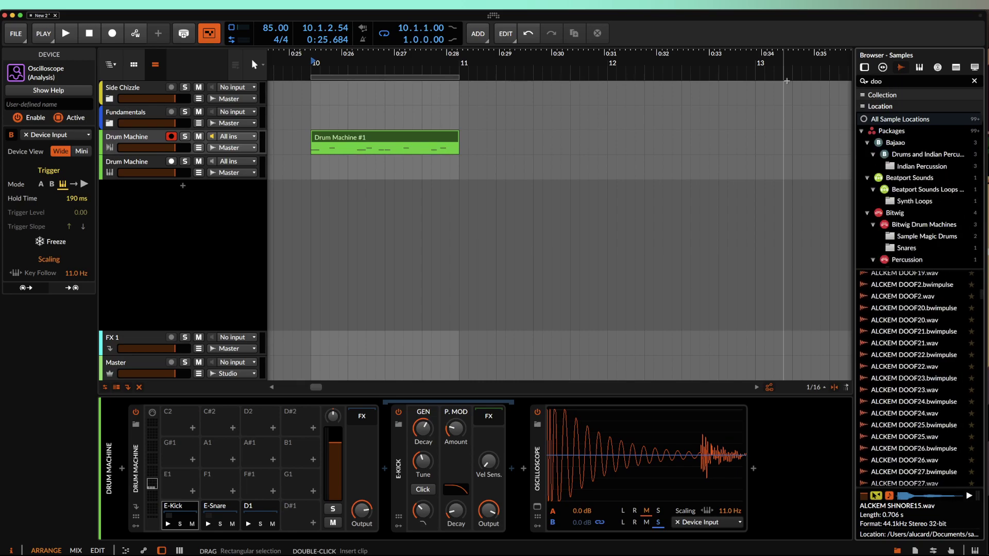
{"action": "left_click_drag", "start_coordinate": [907, 289], "coordinate": [498, 147]}
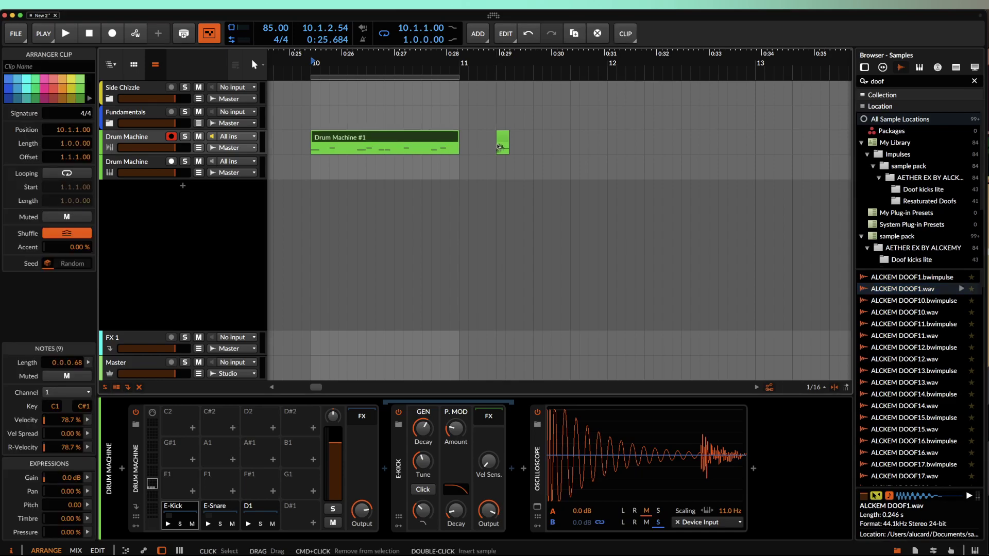
Step: Play the ALCKEM DOOF1 clip on its own, and delete it from the track
{"action": "scroll", "coordinate": [498, 147], "scroll_direction": "up", "scroll_amount": 5}
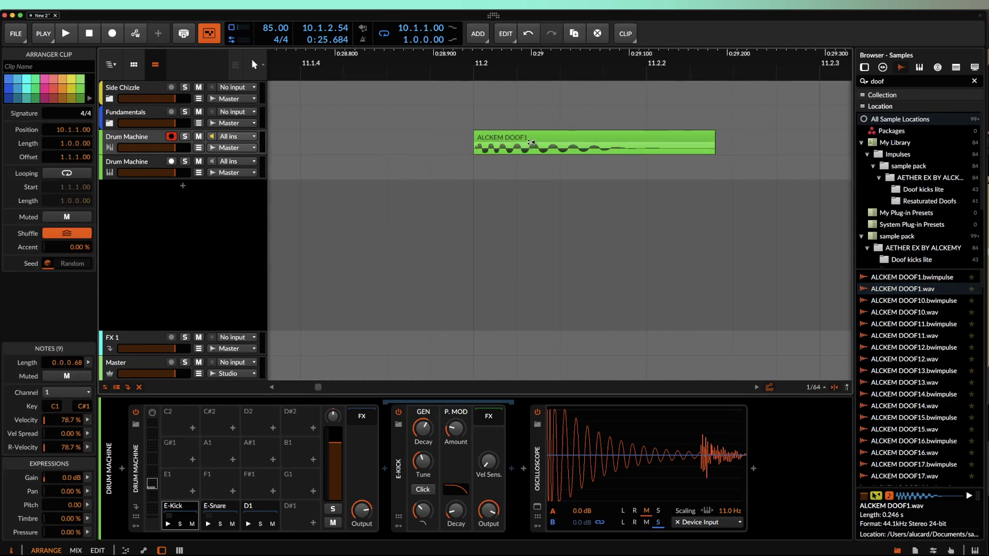
{"action": "left_click", "coordinate": [497, 146]}
{"action": "scroll", "coordinate": [515, 144], "scroll_direction": "down", "scroll_amount": 5}
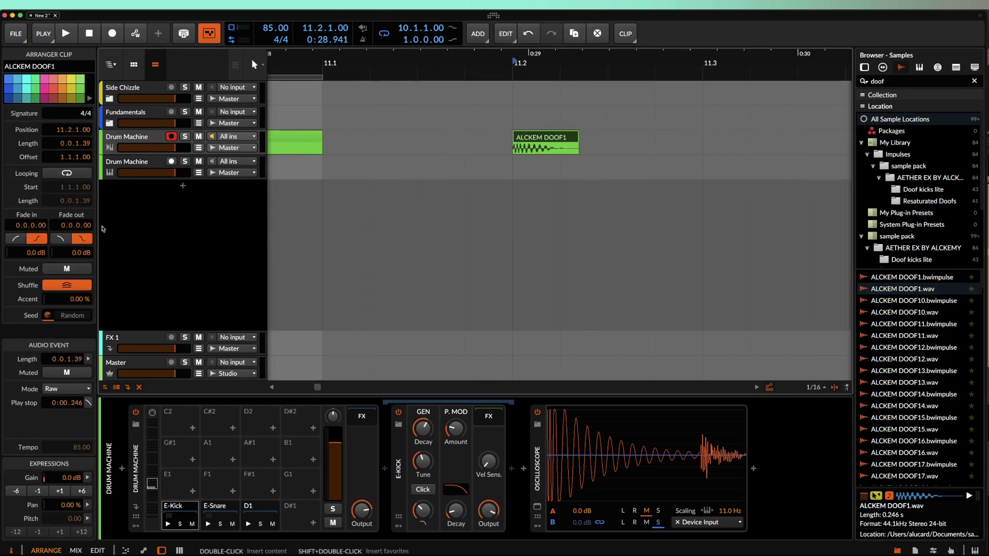
{"action": "key", "text": "space"}
{"action": "scroll", "coordinate": [527, 223], "scroll_direction": "down", "scroll_amount": 3}
{"action": "key", "text": "space"}
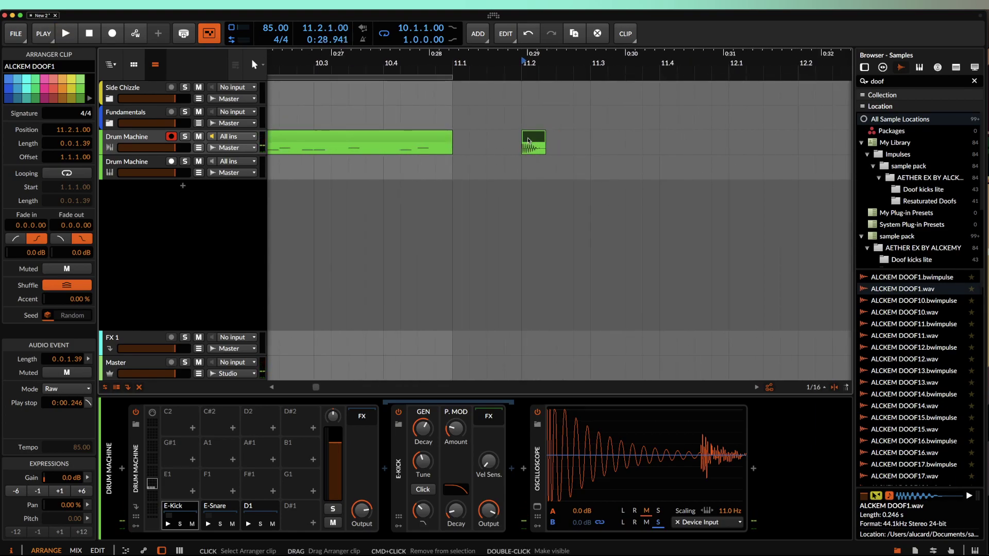
{"action": "key", "text": "BackSpace"}
{"action": "scroll", "coordinate": [528, 138], "scroll_direction": "down", "scroll_amount": 3}
Step: Play the Drum Machine #1 clip and examine its kick and snare waveforms in the oscilloscope
{"action": "left_click", "coordinate": [483, 134]}
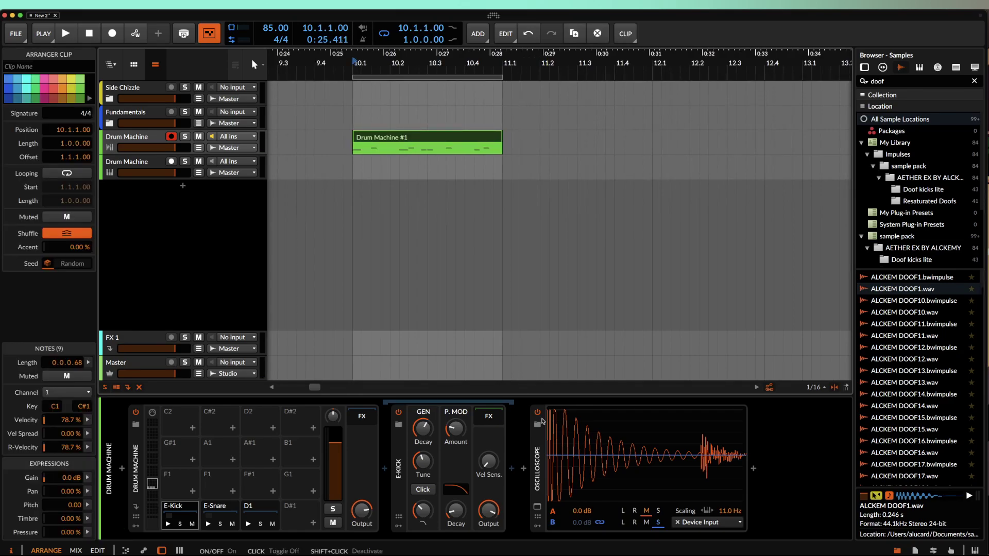
{"action": "left_click", "coordinate": [570, 430]}
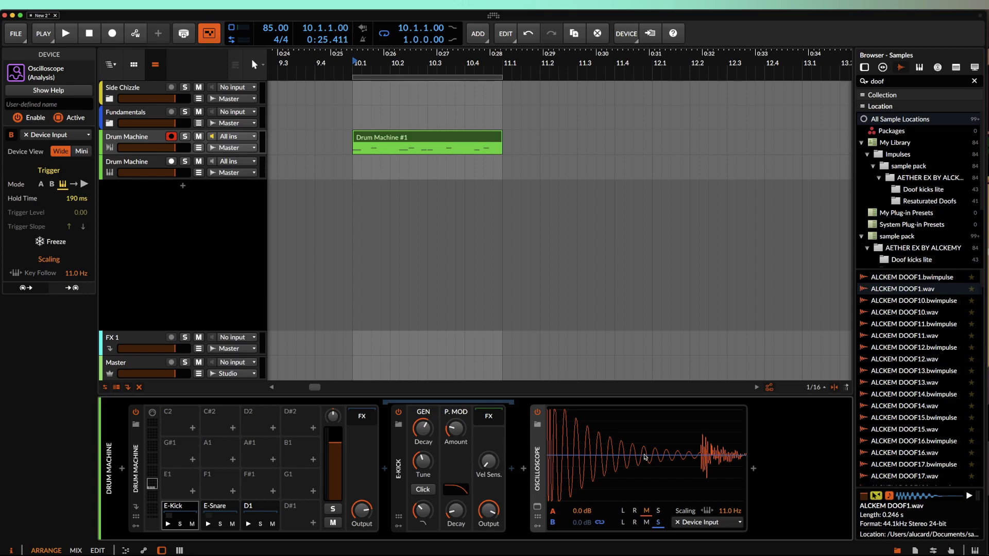
{"action": "left_click", "coordinate": [418, 141]}
{"action": "scroll", "coordinate": [419, 141], "scroll_direction": "up", "scroll_amount": 3}
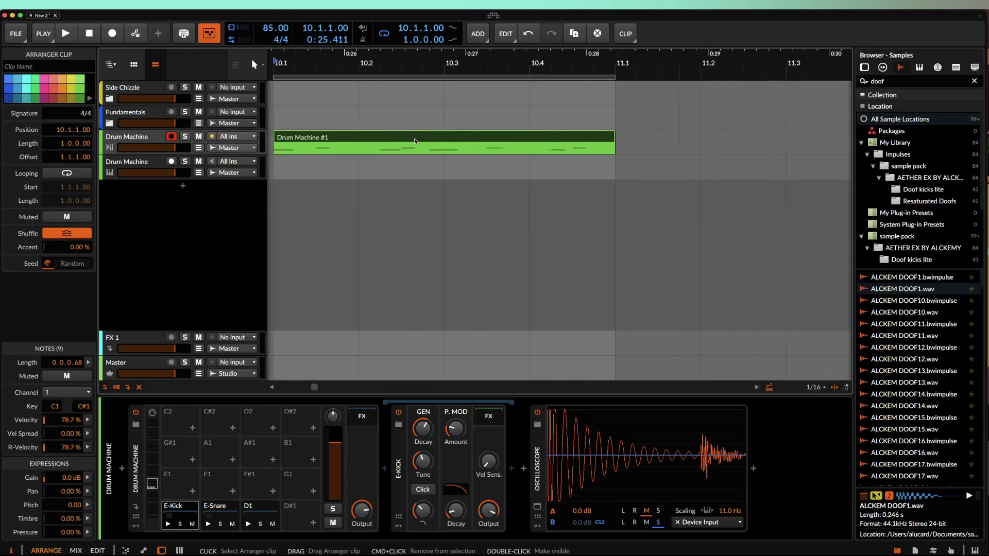
{"action": "scroll", "coordinate": [415, 141], "scroll_direction": "down", "scroll_amount": 1}
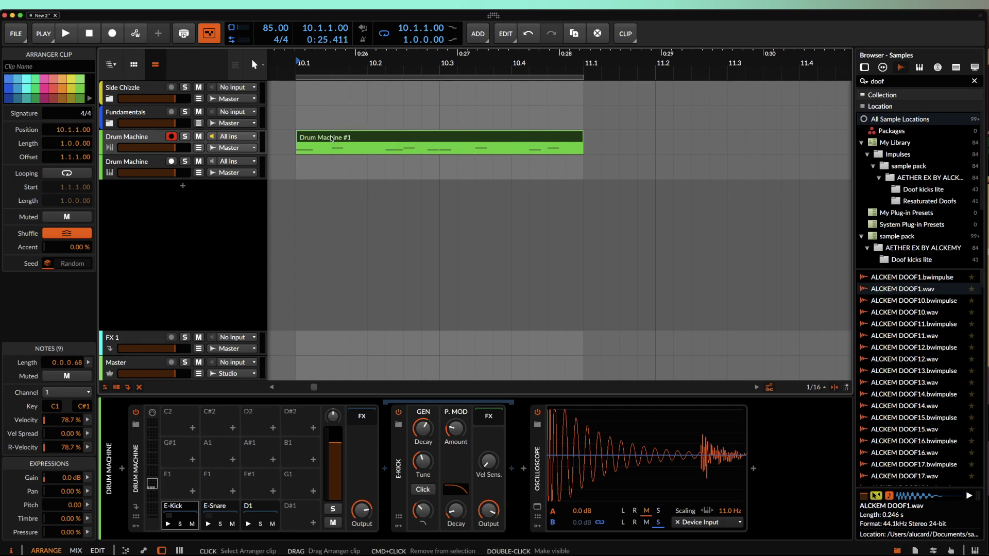
{"action": "key", "text": "space"}
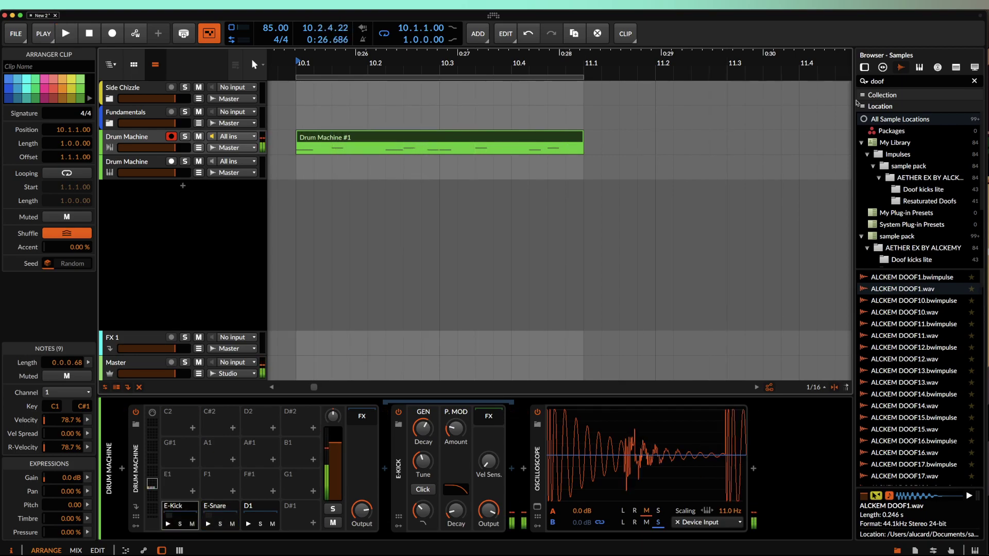
{"action": "key", "text": "space"}
Step: Search the samples for "break", audition 110_Break 3.wav, and place 70_Break 4.wav on the second Drum Machine track at 10.1
{"action": "type", "text": "break"}
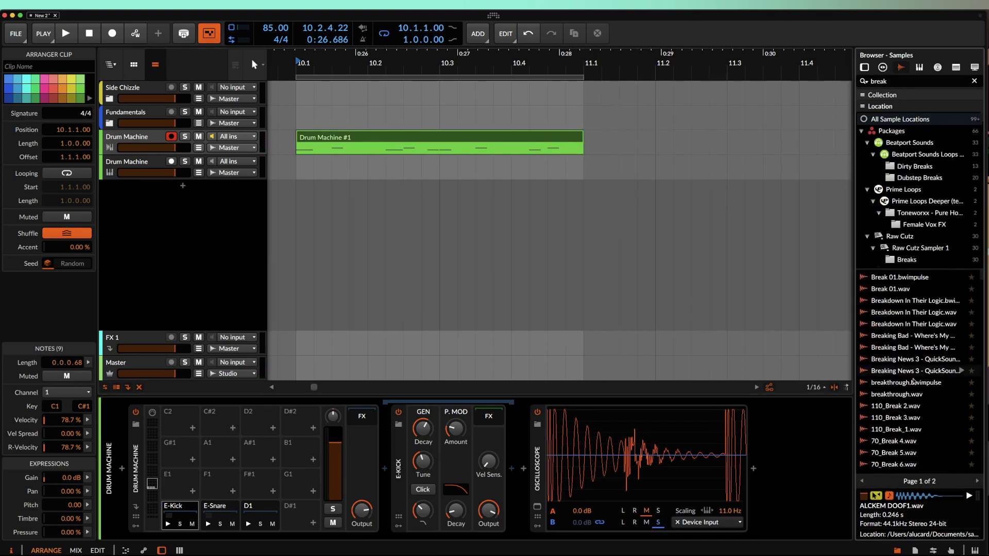
{"action": "left_click", "coordinate": [905, 417]}
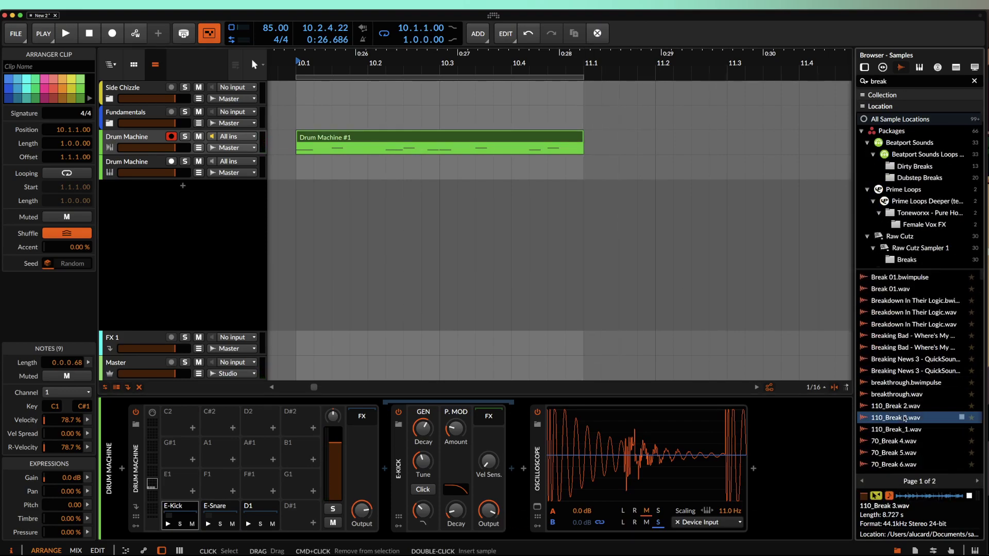
{"action": "left_click", "coordinate": [895, 442]}
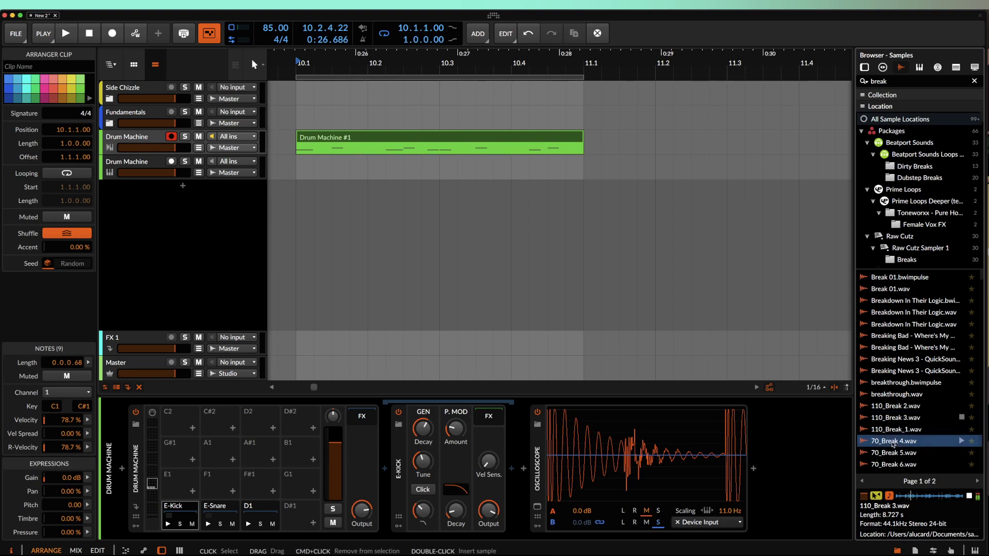
{"action": "left_click_drag", "start_coordinate": [521, 225], "coordinate": [328, 163]}
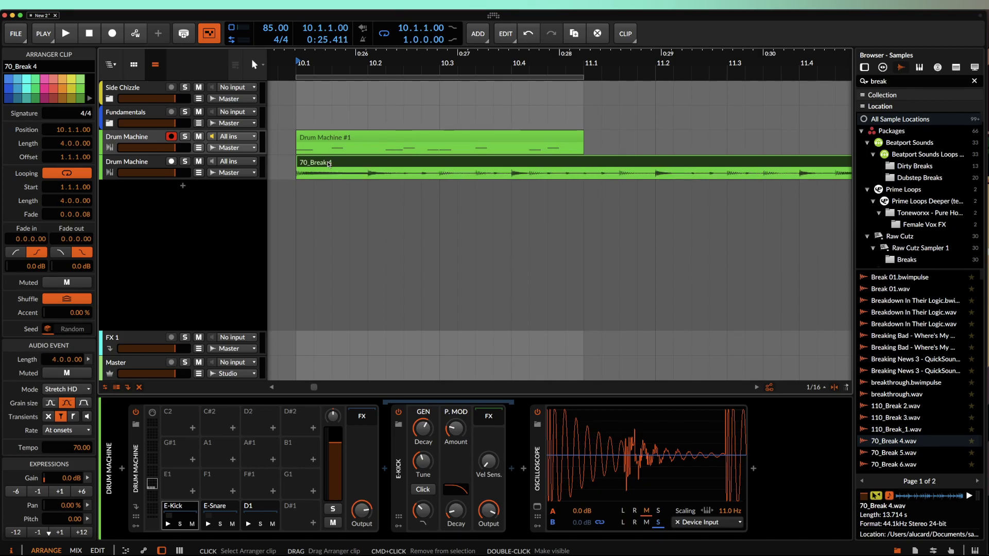
Step: Scale the 70_Break 4 clip to a length of 2 bars and play it together with the drum pattern
{"action": "key", "text": "space"}
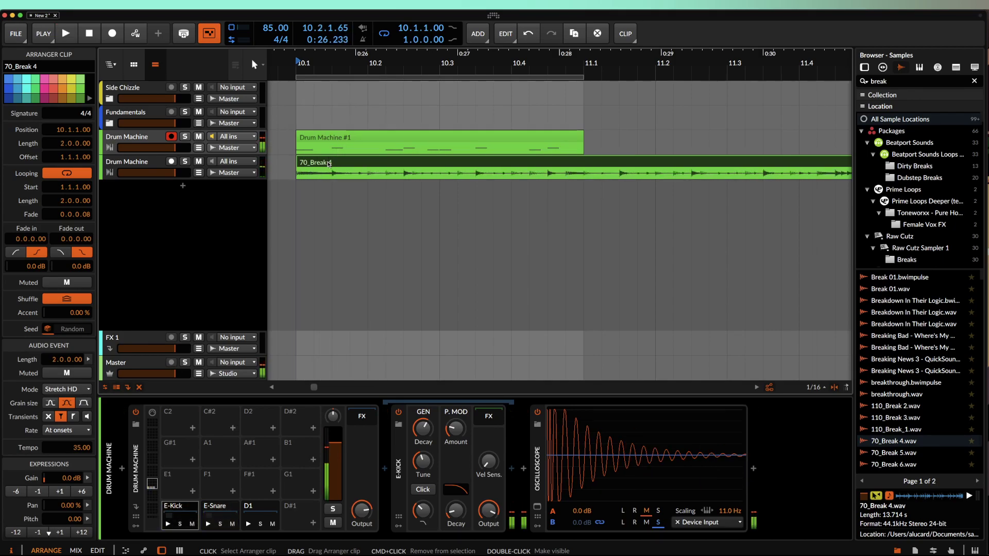
{"action": "scroll", "coordinate": [328, 163], "scroll_direction": "up", "scroll_amount": 5}
{"action": "scroll", "coordinate": [328, 164], "scroll_direction": "left", "scroll_amount": 5}
{"action": "left_click", "coordinate": [394, 141]}
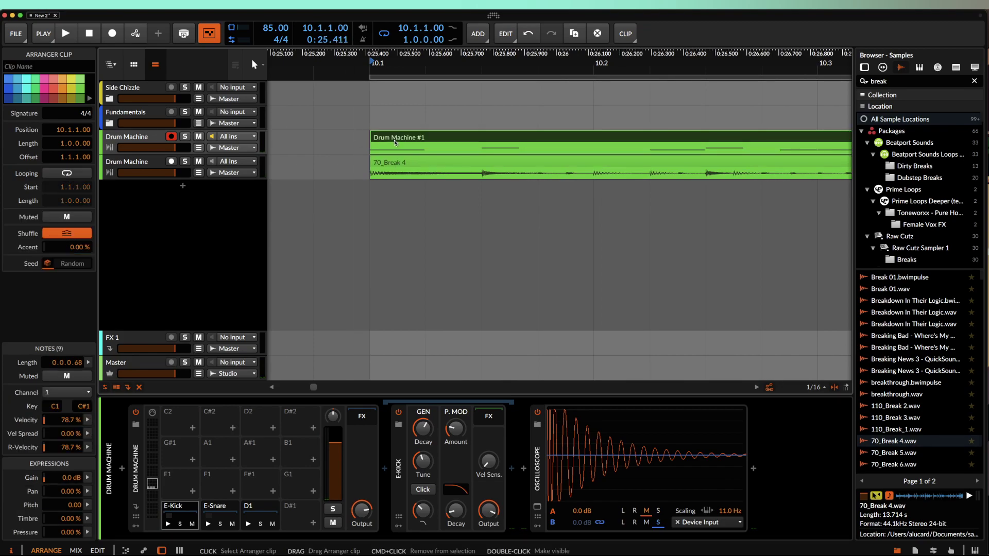
Step: Split the 70_Break 4 clip at 10.1.3 and 10.1.4, and play from the resulting slice
{"action": "left_click", "coordinate": [475, 176]}
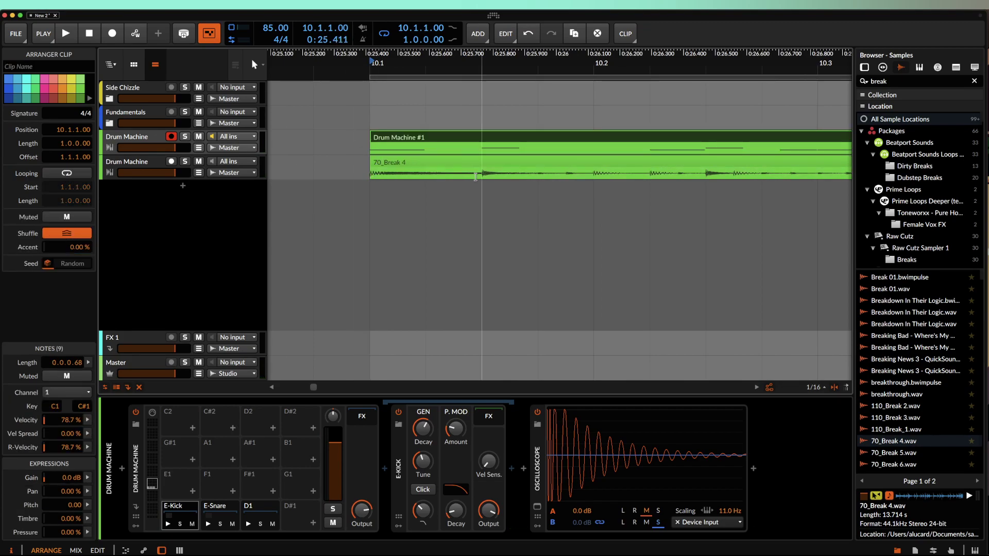
{"action": "left_click", "coordinate": [476, 176]}
{"action": "scroll", "coordinate": [493, 175], "scroll_direction": "up", "scroll_amount": 5}
{"action": "left_click", "coordinate": [576, 175]}
{"action": "key", "text": "super+e"}
{"action": "left_click", "coordinate": [555, 165]}
{"action": "key", "text": "space"}
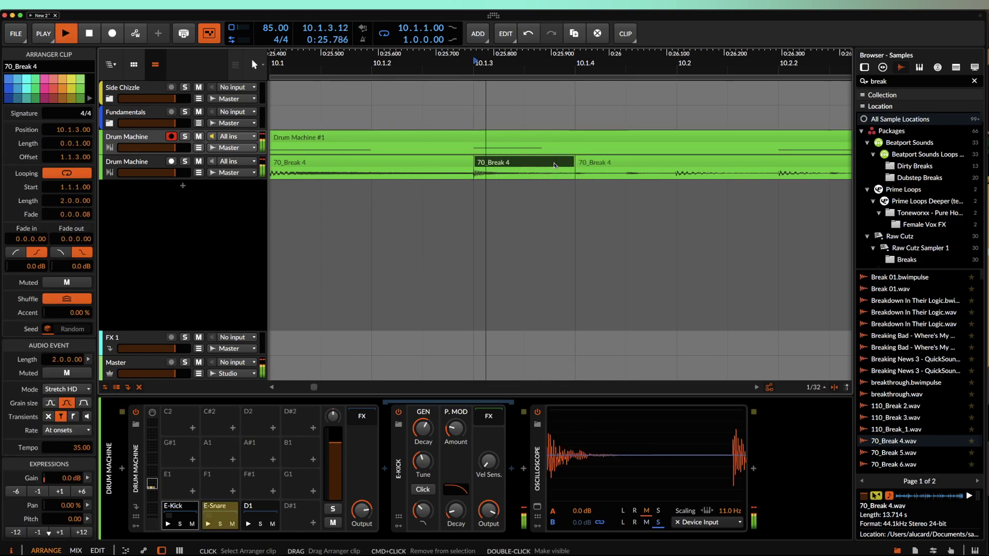
{"action": "scroll", "coordinate": [498, 155], "scroll_direction": "down", "scroll_amount": 3}
{"action": "key", "text": "space"}
Step: Split the Drum Machine #1 clip at 10.1.3 and select the short 70_Break 4 slice below it
{"action": "left_click", "coordinate": [498, 152]}
{"action": "key", "text": "super+e"}
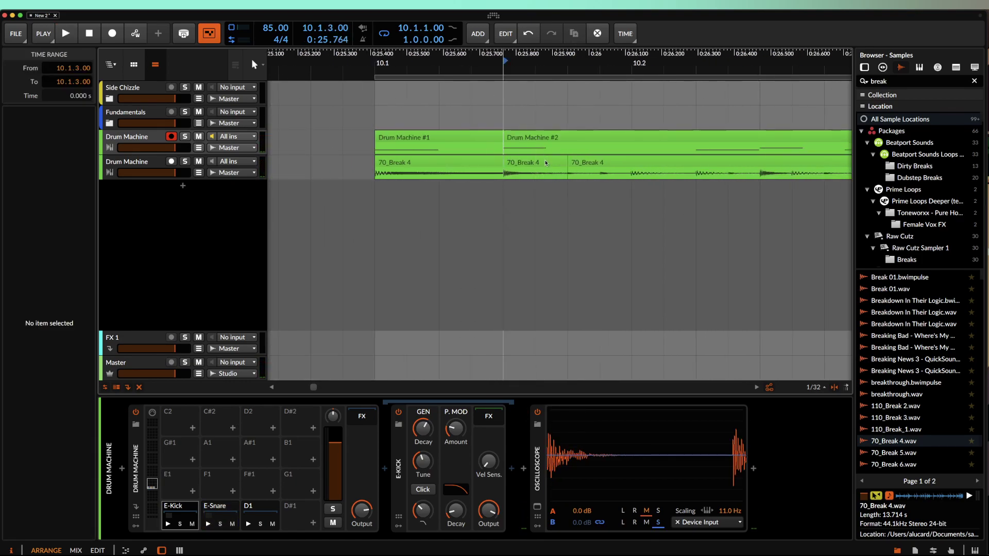
{"action": "left_click", "coordinate": [535, 165]}
{"action": "scroll", "coordinate": [535, 166], "scroll_direction": "down", "scroll_amount": 2}
{"action": "scroll", "coordinate": [543, 169], "scroll_direction": "down", "scroll_amount": 3}
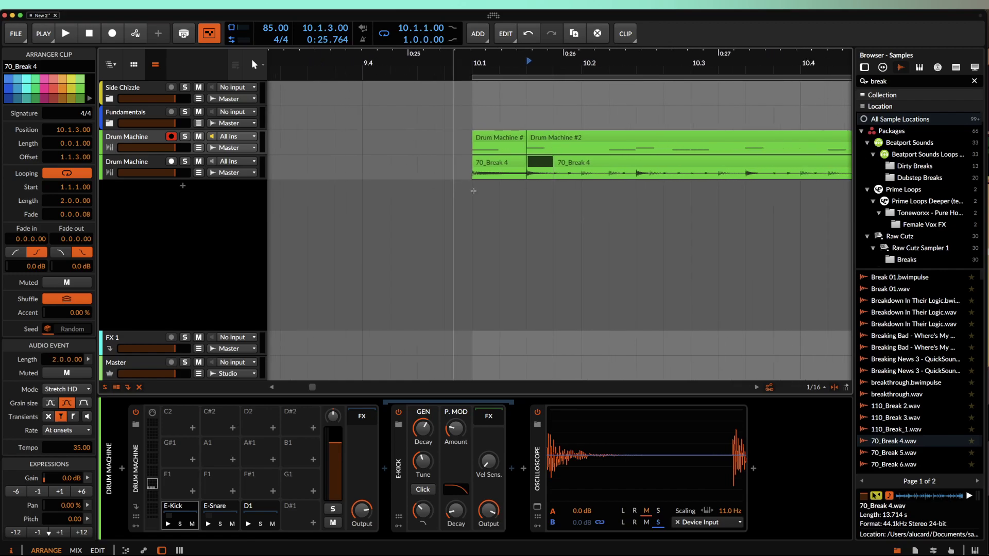
Step: Split the 70_Break 4 clip at 11.1, level with the end of the Drum Machine #2 clip
{"action": "scroll", "coordinate": [555, 173], "scroll_direction": "down", "scroll_amount": 3}
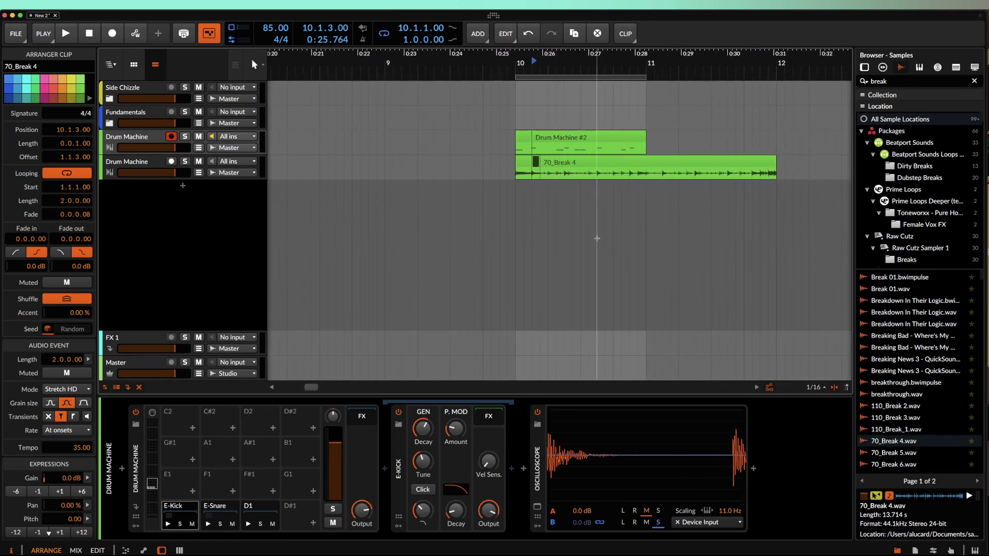
{"action": "left_click", "coordinate": [647, 176]}
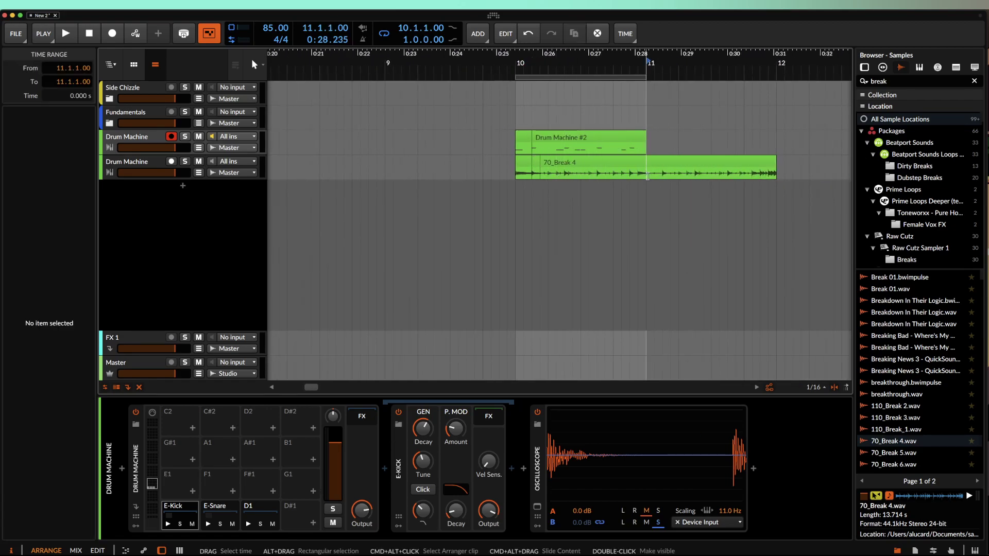
{"action": "key", "text": "super+e"}
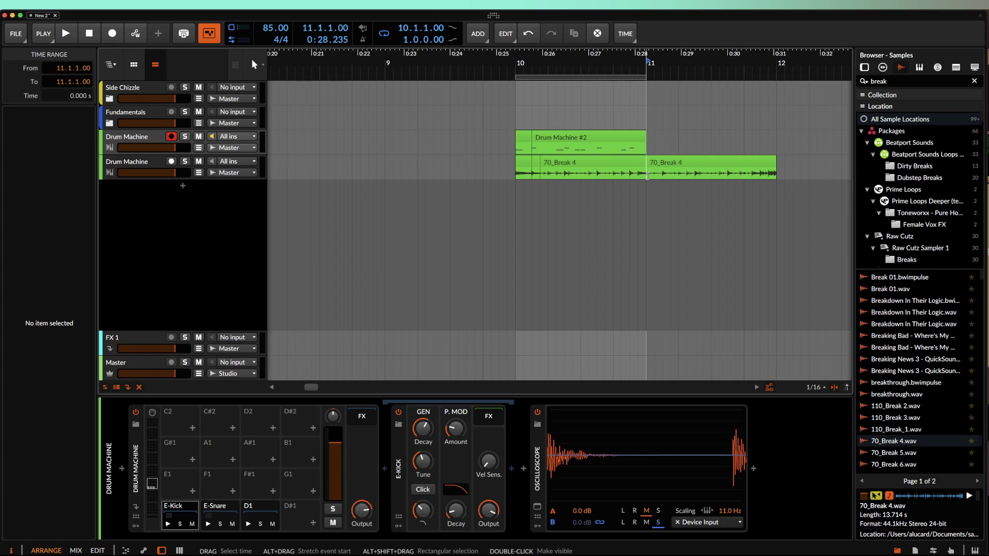
{"action": "scroll", "coordinate": [525, 145], "scroll_direction": "up", "scroll_amount": 3}
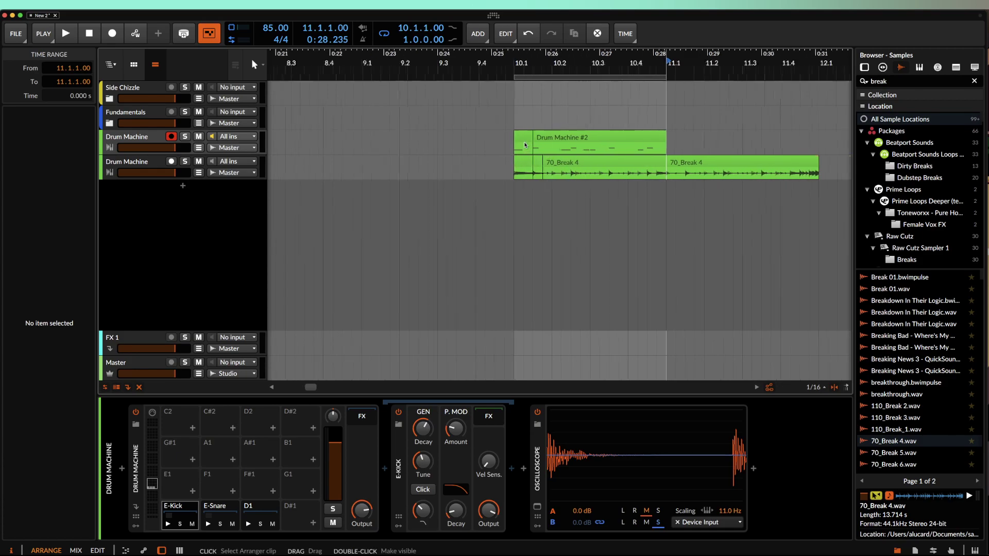
Step: Select the drum pattern pieces and the opening 70_Break 4 slice in turn to compare their positions and lengths
{"action": "left_click", "coordinate": [525, 145]}
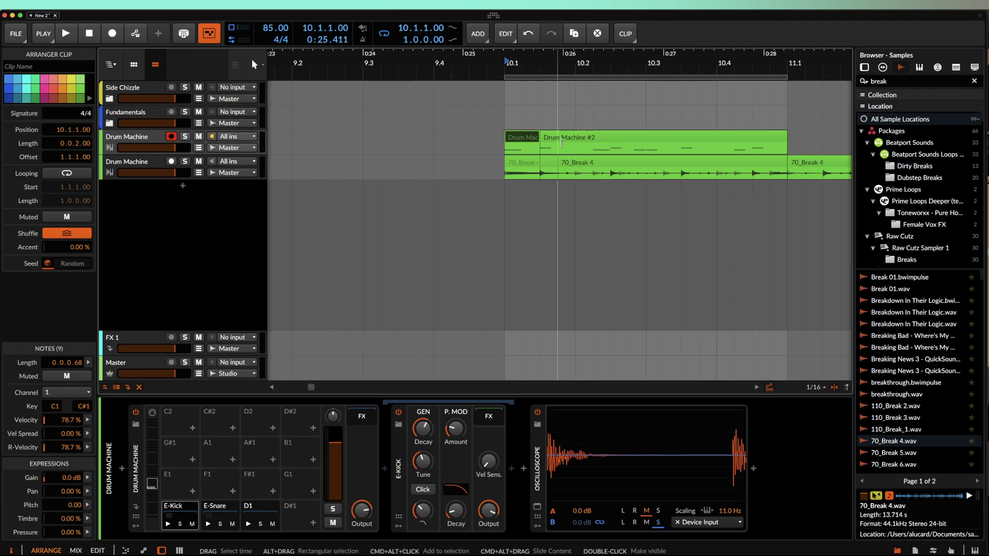
{"action": "left_click", "coordinate": [523, 172]}
{"action": "scroll", "coordinate": [525, 167], "scroll_direction": "down", "scroll_amount": 2}
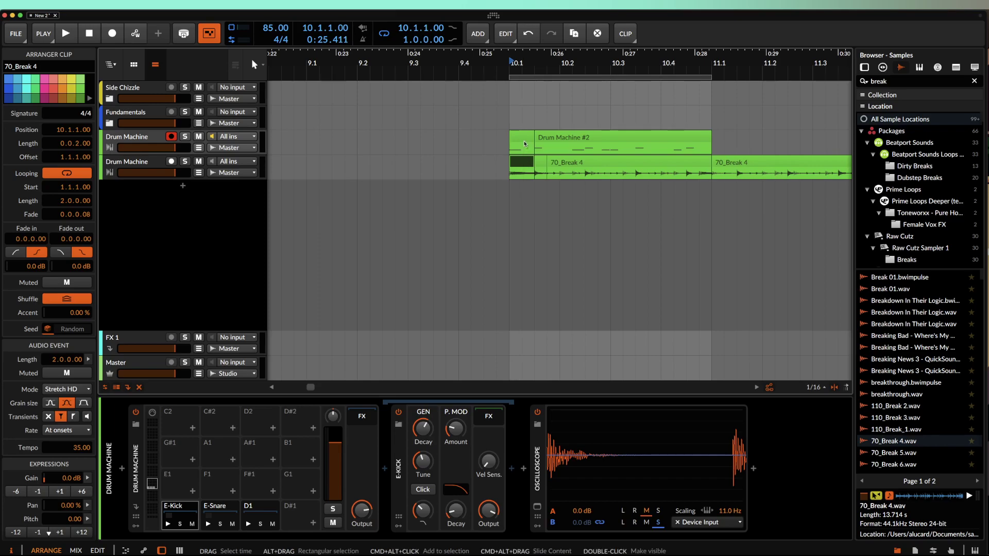
{"action": "left_click", "coordinate": [522, 144]}
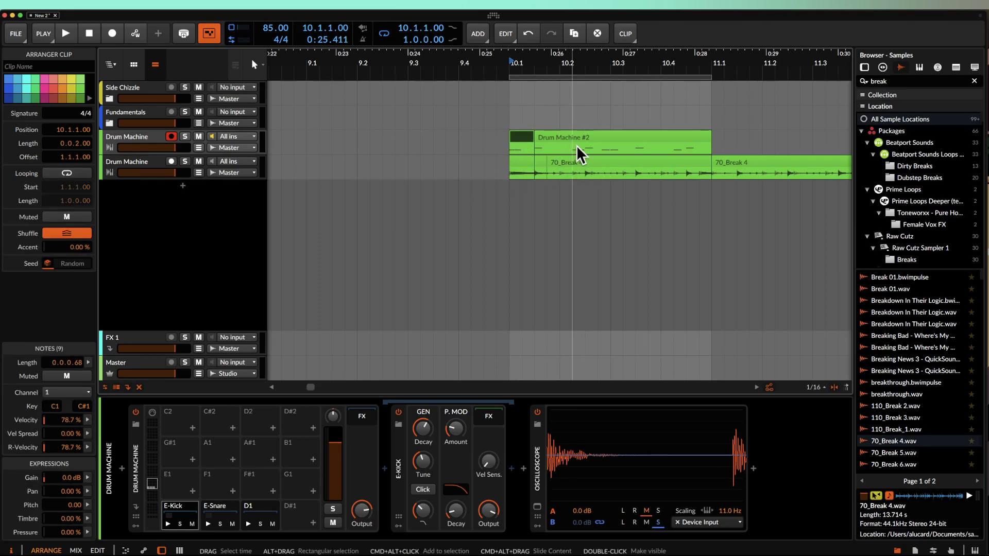
{"action": "left_click", "coordinate": [582, 142]}
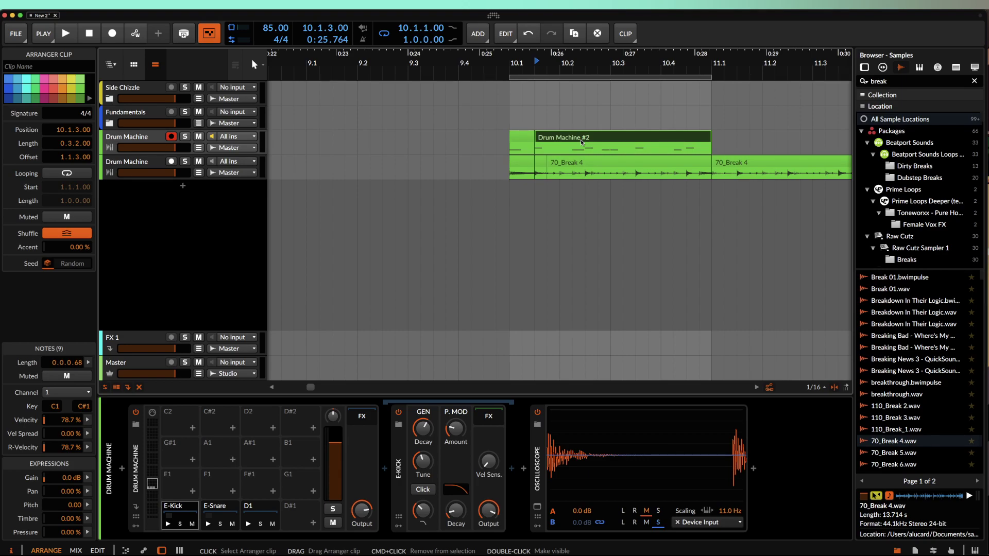
Step: Delete all 70_Break 4 slices from the second Drum Machine track, including the piece starting at 11.1
{"action": "left_click", "coordinate": [560, 168]}
{"action": "left_click", "coordinate": [145, 163]}
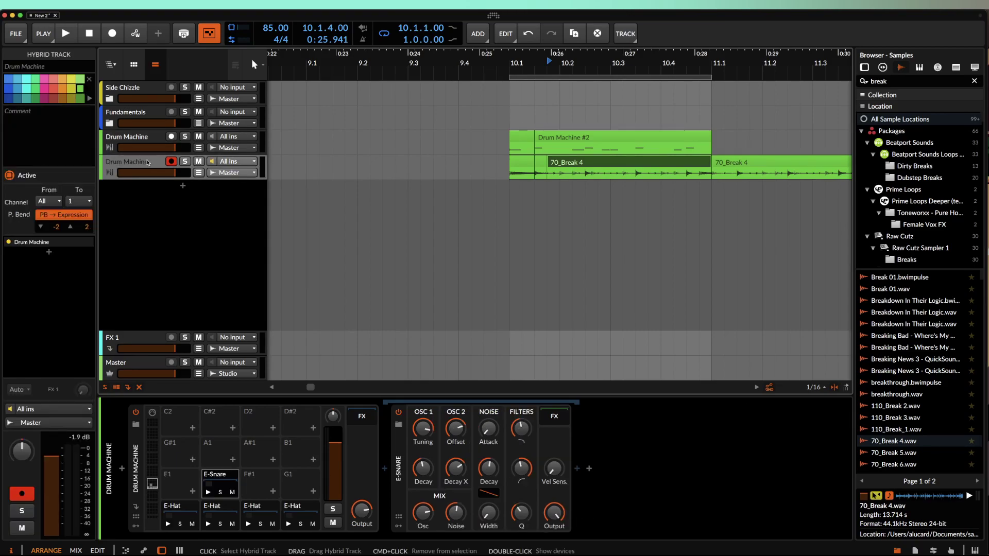
{"action": "left_click", "coordinate": [523, 163], "text": "shift"}
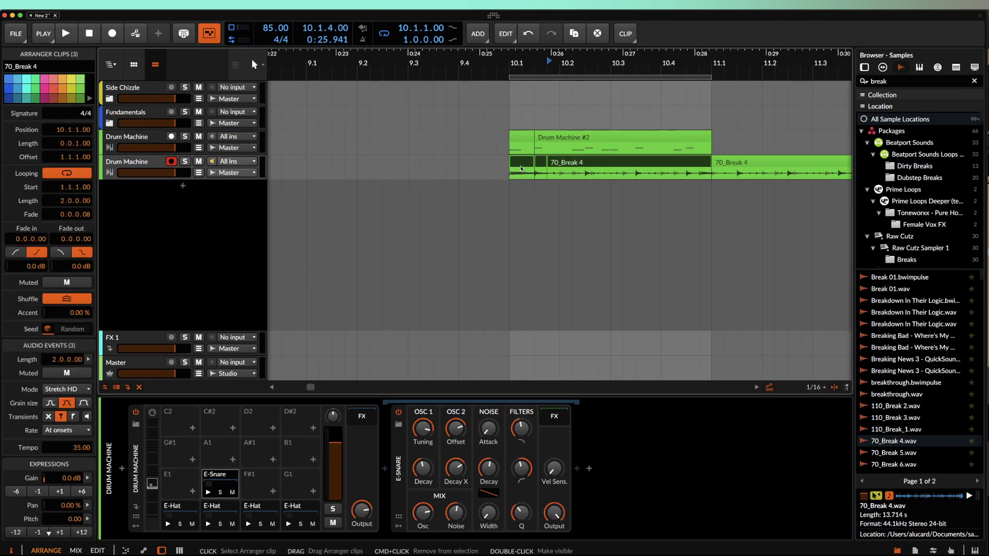
{"action": "key", "text": "space"}
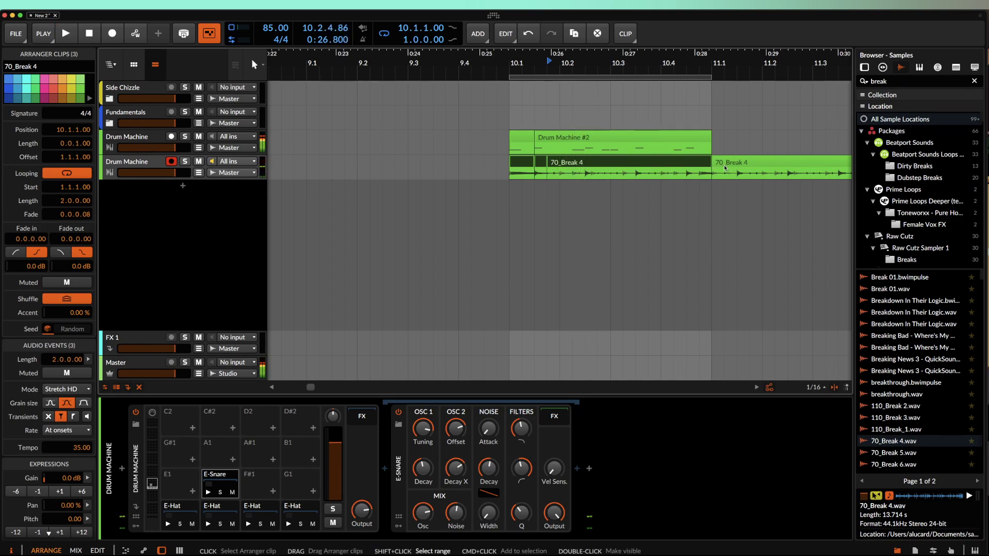
{"action": "key", "text": "Delete"}
{"action": "left_click", "coordinate": [718, 165]}
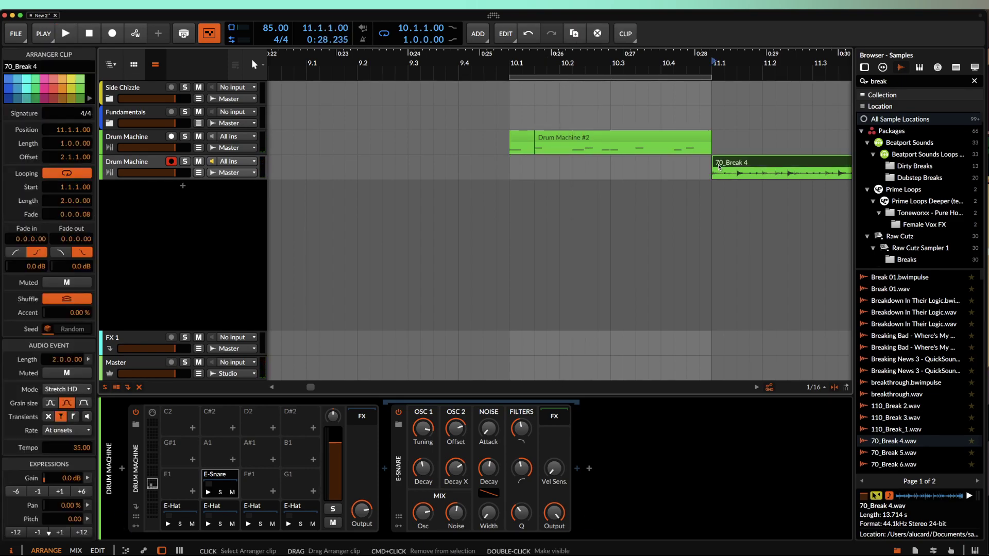
{"action": "key", "text": "Delete"}
Step: Show the first Drum Machine track's E-Snare chain, select the pattern's first short clip, and collapse the E-Snare device's controls
{"action": "left_click", "coordinate": [131, 142]}
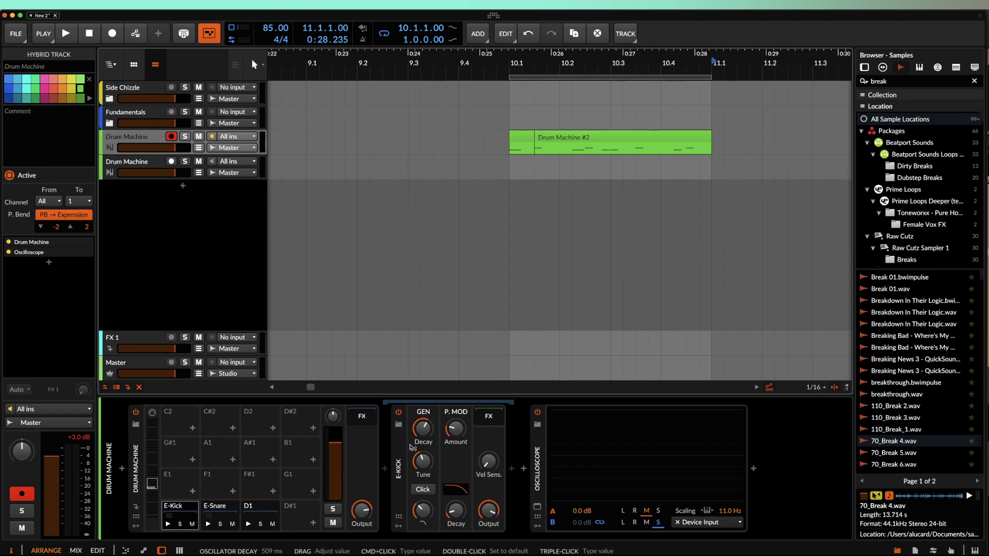
{"action": "left_click", "coordinate": [225, 510]}
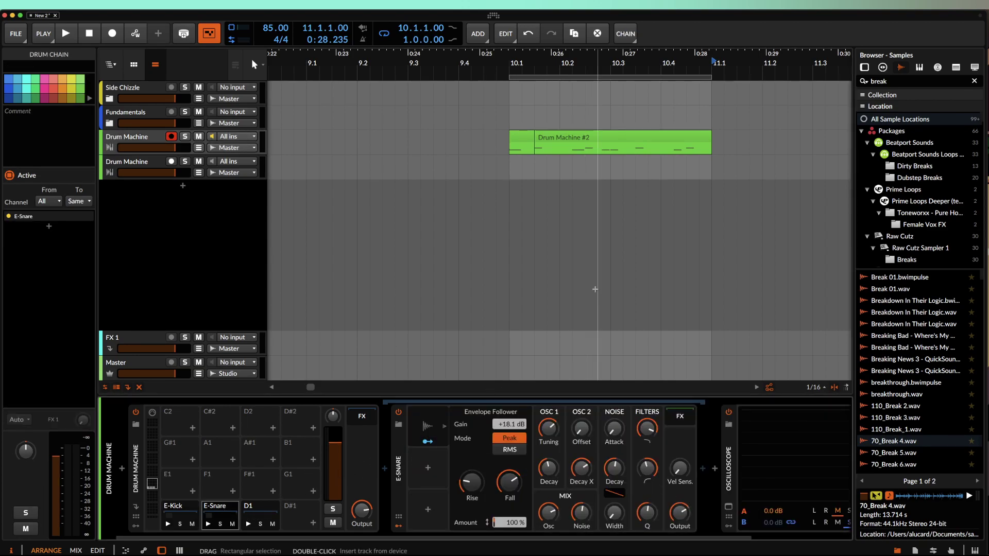
{"action": "left_click", "coordinate": [522, 140]}
{"action": "scroll", "coordinate": [523, 140], "scroll_direction": "down", "scroll_amount": 2}
{"action": "scroll", "coordinate": [523, 140], "scroll_direction": "down", "scroll_amount": 1}
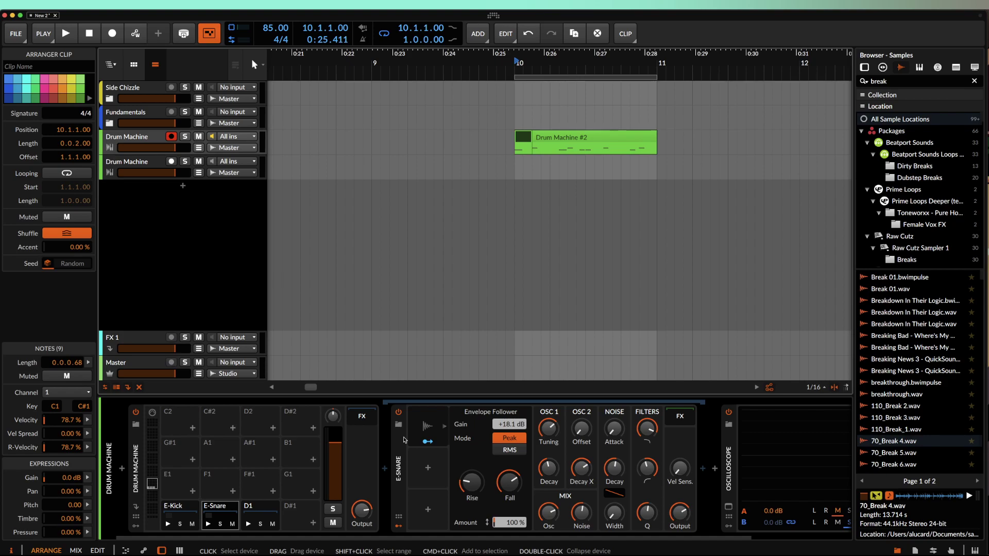
{"action": "double_click", "coordinate": [402, 442]}
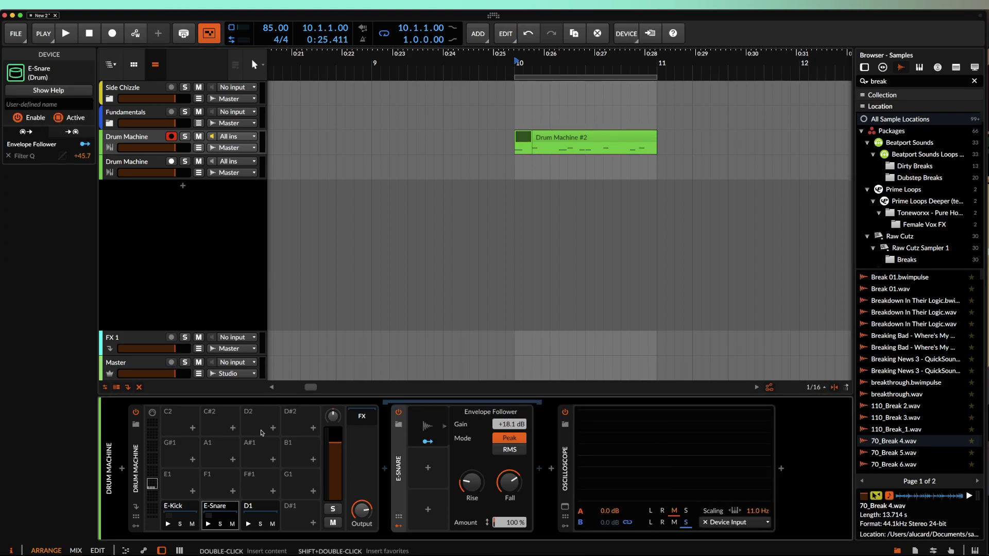
Step: Select the E-Kick chain and play the pattern's opening repeatedly to examine the kick waveform in the oscilloscope
{"action": "left_click", "coordinate": [178, 510]}
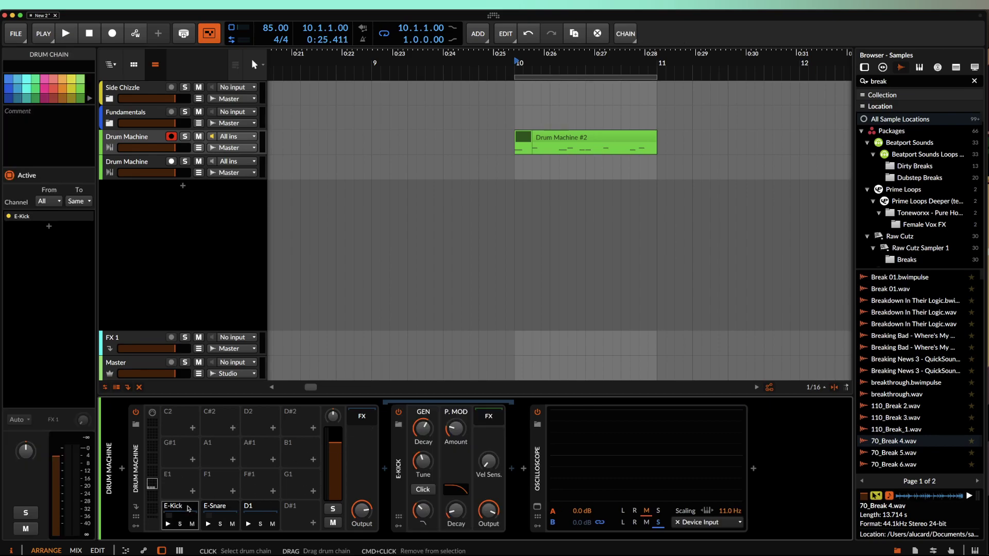
{"action": "key", "text": "space"}
{"action": "key", "text": "space"}
{"action": "key", "text": "space"}
{"action": "key", "text": "space"}
{"action": "key", "text": "space"}
{"action": "key", "text": "space"}
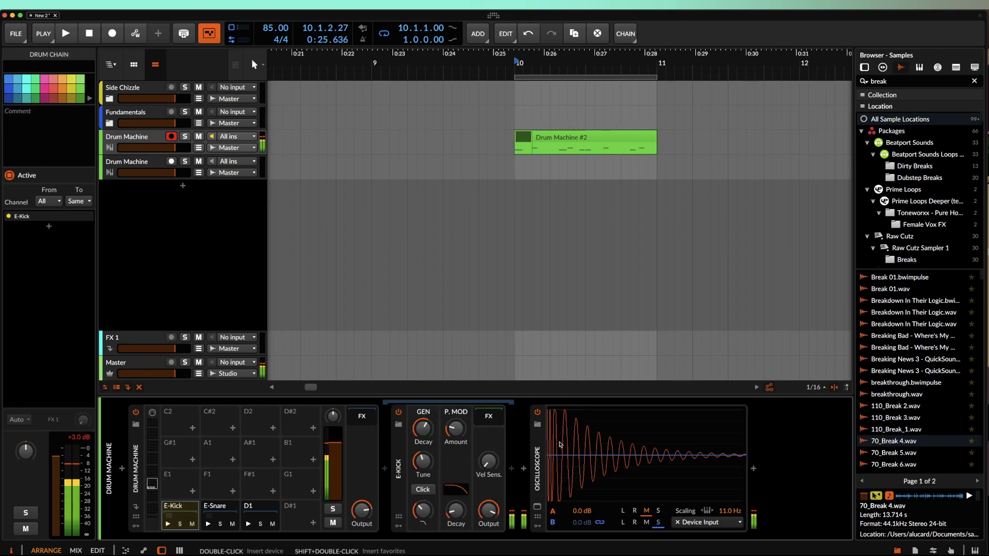
Step: Search the audio effects for "distor" and insert the Distortion device after E-Kick in its chain
{"action": "left_click", "coordinate": [511, 469]}
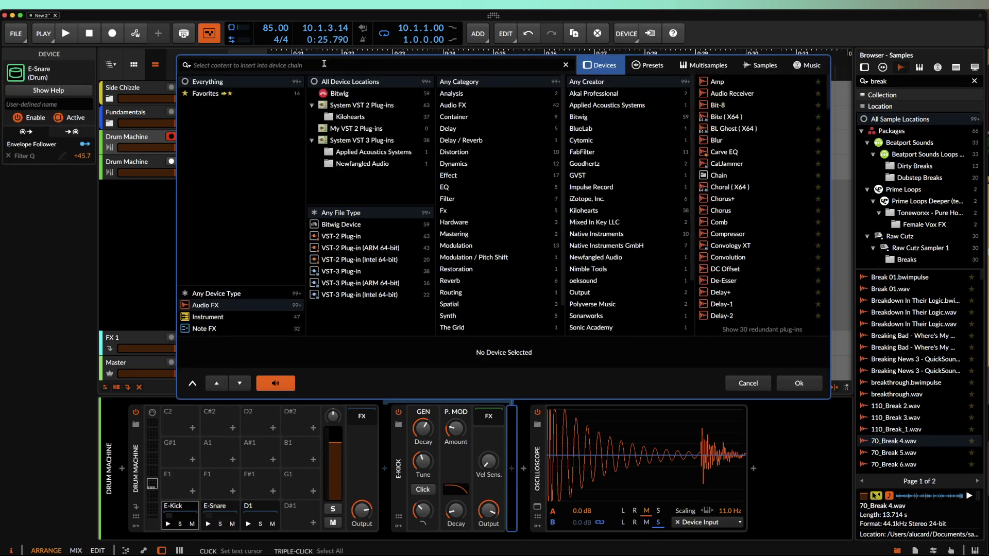
{"action": "type", "text": "distor"}
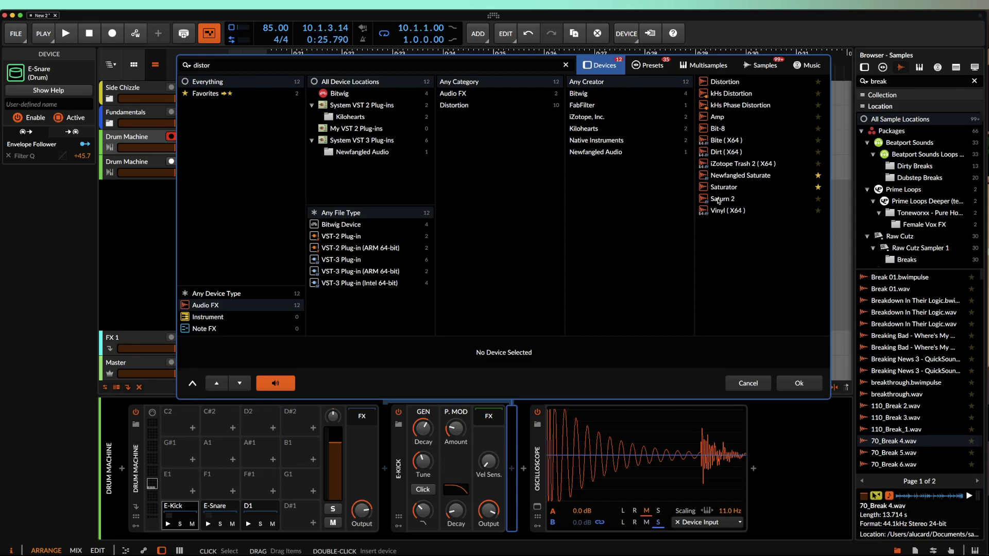
{"action": "left_click", "coordinate": [724, 82]}
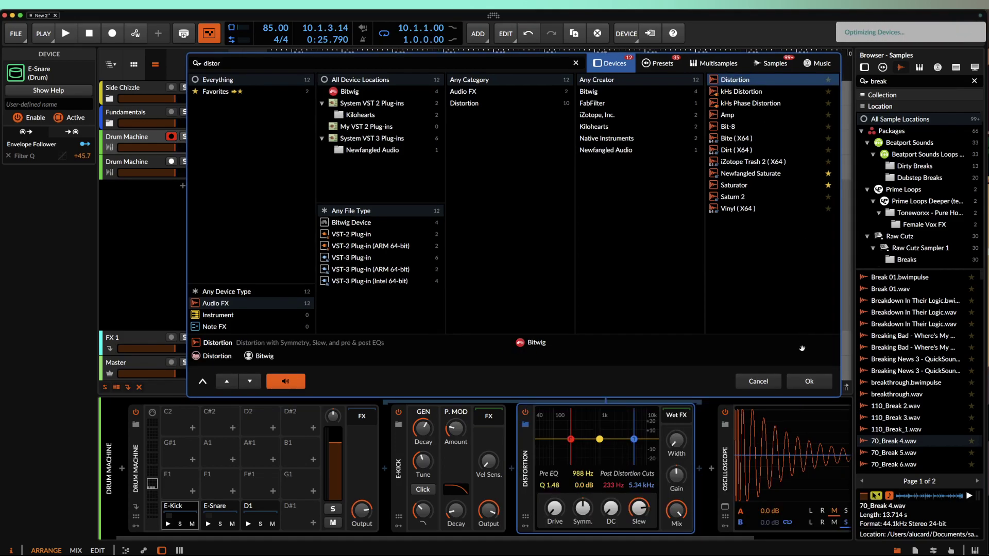
{"action": "left_click", "coordinate": [798, 383]}
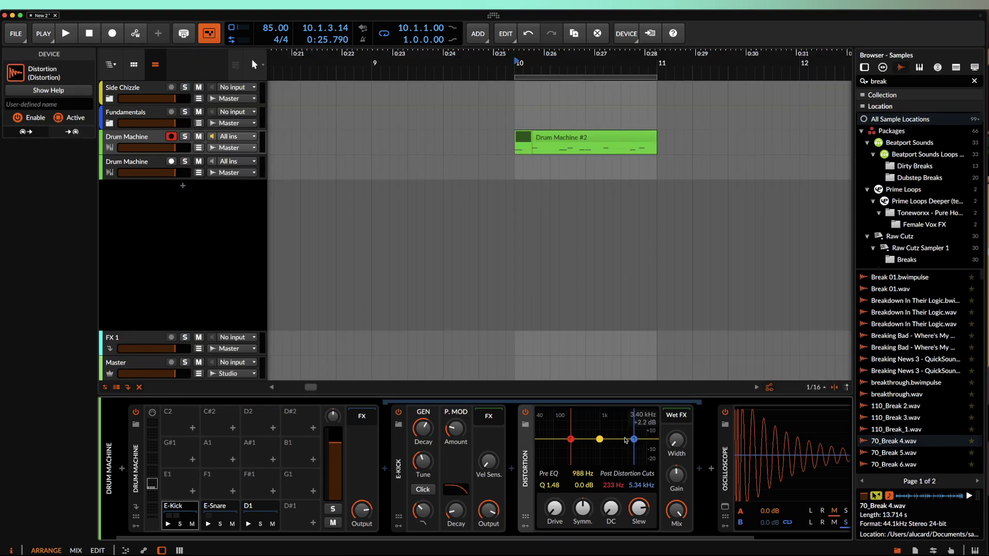
Step: Set the Distortion's lower post-distortion cut to 179 Hz and raise its Drive to about +2.9 dB during playback
{"action": "scroll", "coordinate": [625, 440], "scroll_direction": "right", "scroll_amount": 3}
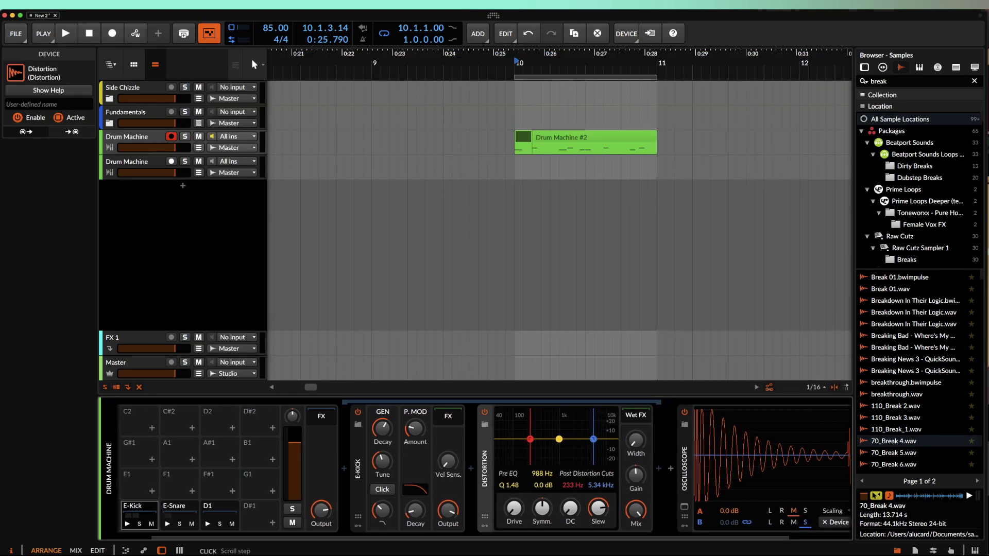
{"action": "left_click_drag", "start_coordinate": [593, 449], "coordinate": [592, 462]}
{"action": "mouse_move", "coordinate": [530, 438]}
{"action": "left_mouse_down"}
{"action": "mouse_move", "coordinate": [502, 440]}
{"action": "mouse_move", "coordinate": [528, 441]}
{"action": "left_mouse_up"}
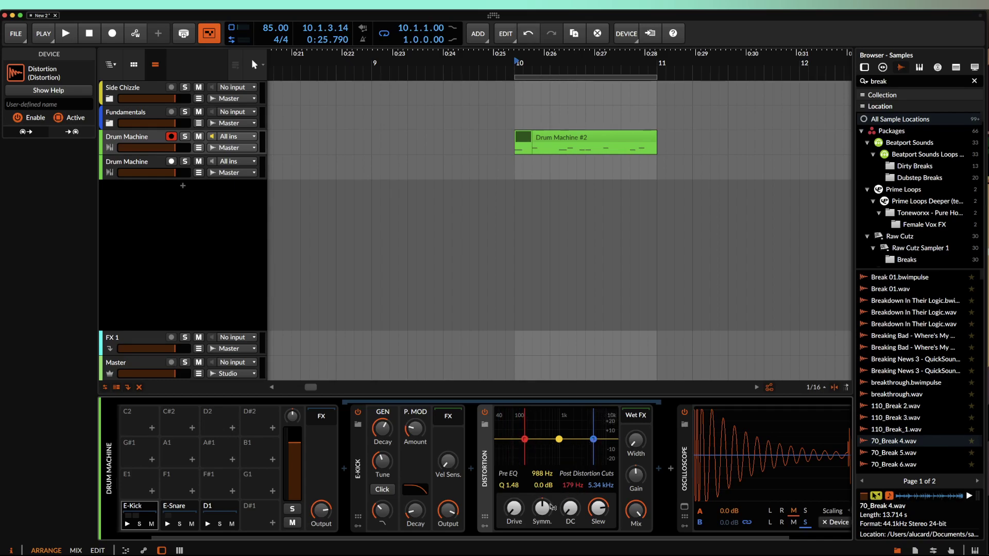
{"action": "mouse_move", "coordinate": [513, 509]}
{"action": "left_mouse_down"}
{"action": "mouse_move", "coordinate": [514, 489]}
{"action": "mouse_move", "coordinate": [514, 527]}
{"action": "left_mouse_up"}
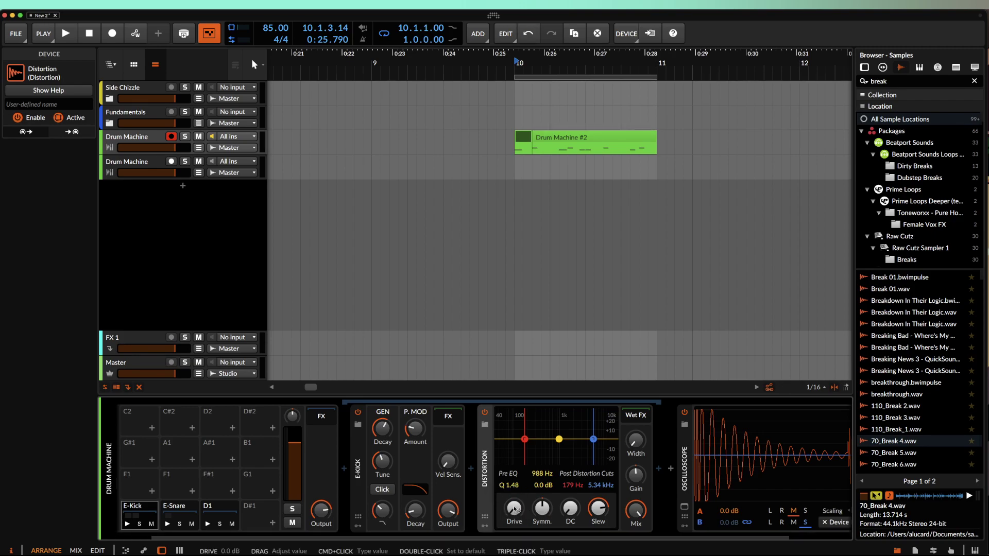
{"action": "key", "text": "space"}
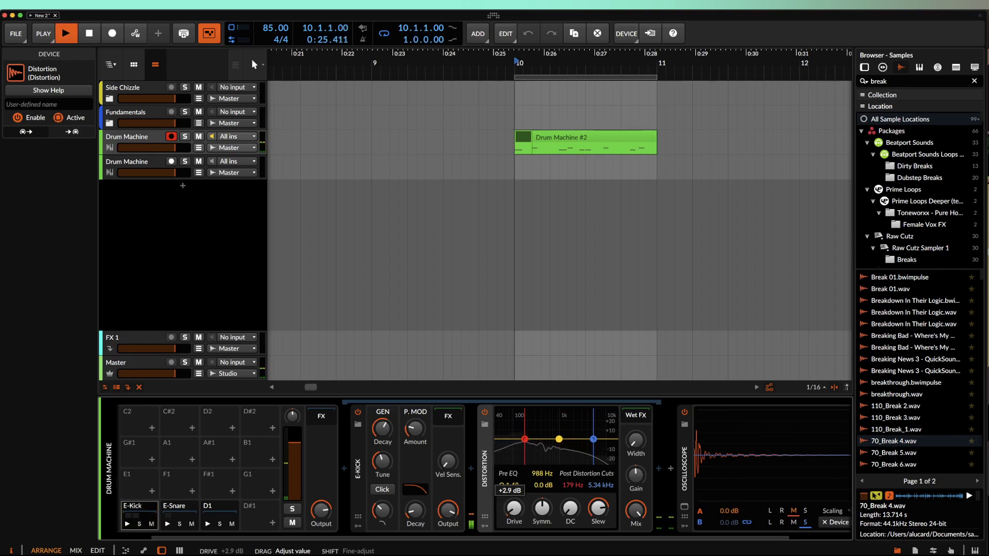
{"action": "left_click_drag", "start_coordinate": [514, 511], "coordinate": [513, 505]}
Step: Set the Distortion's post-distortion cuts to about 17.3 Hz and 466 Hz, and play the pattern's opening
{"action": "mouse_move", "coordinate": [525, 439]}
{"action": "left_mouse_down"}
{"action": "mouse_move", "coordinate": [470, 435]}
{"action": "mouse_move", "coordinate": [518, 446]}
{"action": "left_mouse_up"}
{"action": "left_click_drag", "start_coordinate": [593, 439], "coordinate": [538, 441]}
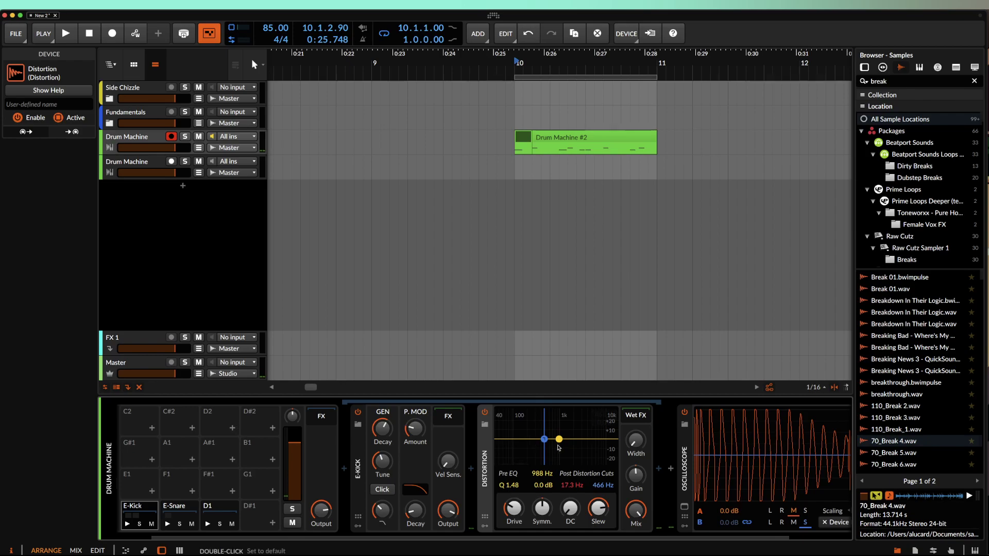
{"action": "key", "text": "space"}
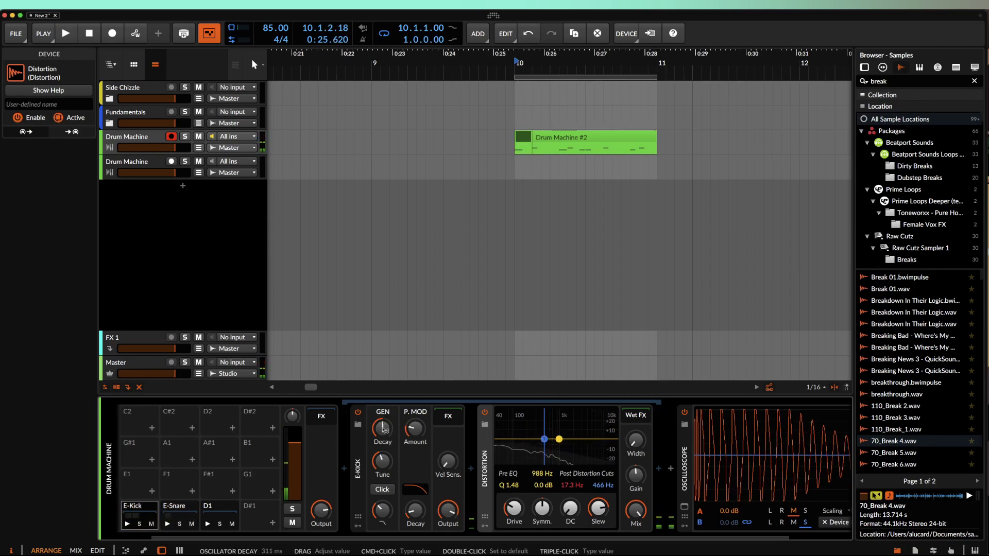
Step: Shorten E-Kick's oscillator decay, set its pitch mod decay to 16.6 ms, and replay the kick repeatedly
{"action": "left_click_drag", "start_coordinate": [384, 429], "coordinate": [384, 447]}
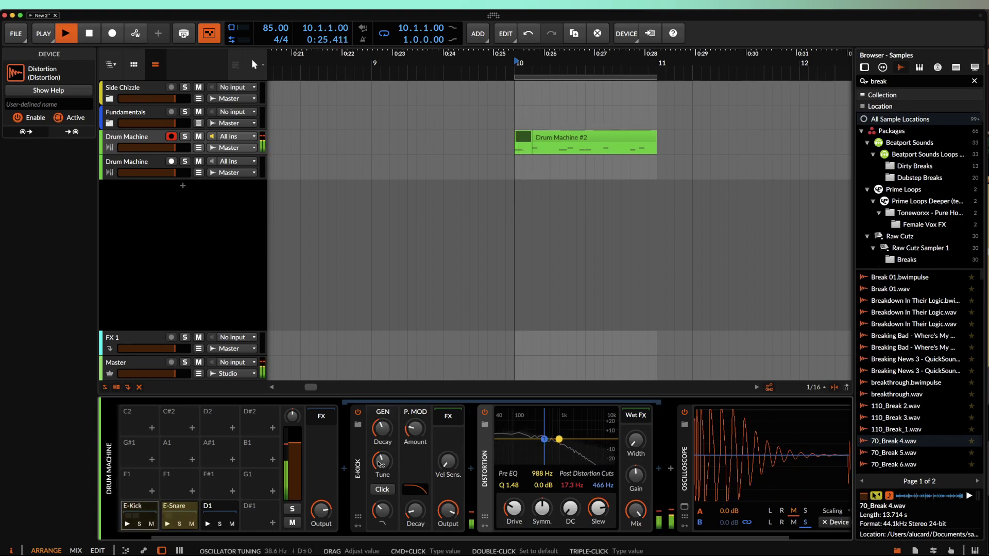
{"action": "left_click_drag", "start_coordinate": [414, 510], "coordinate": [414, 515]}
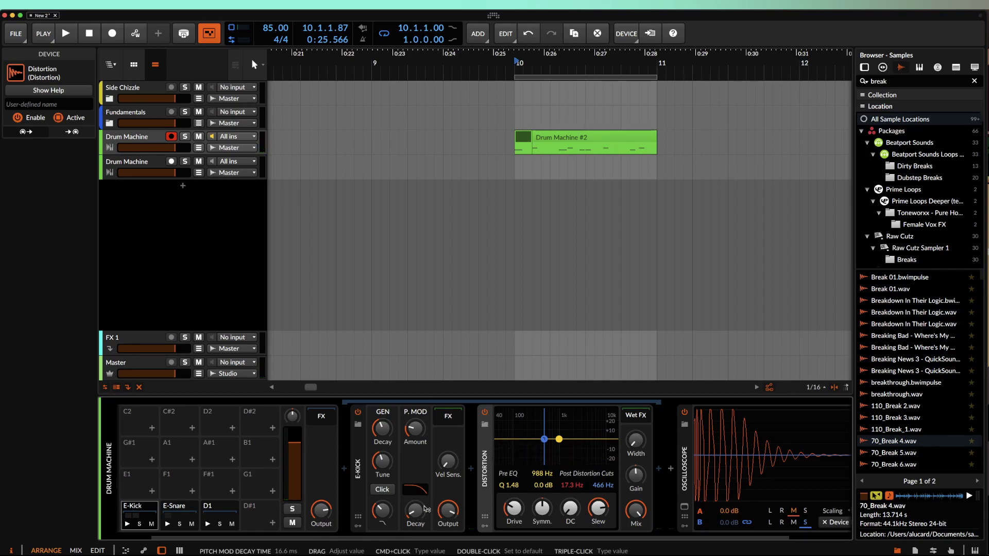
{"action": "key", "text": "space"}
{"action": "key", "text": "space"}
{"action": "key", "text": "space"}
{"action": "key", "text": "space"}
{"action": "key", "text": "space"}
{"action": "key", "text": "space"}
{"action": "key", "text": "space"}
{"action": "key", "text": "space"}
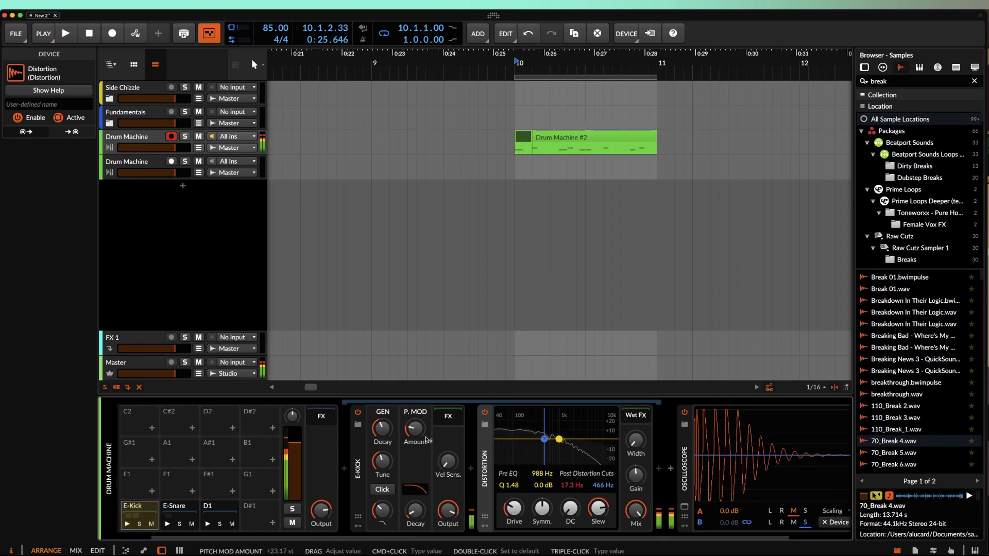
Step: Reduce E-Kick's pitch mod amount to about +10.17 st while replaying the start of the pattern
{"action": "key", "text": "space"}
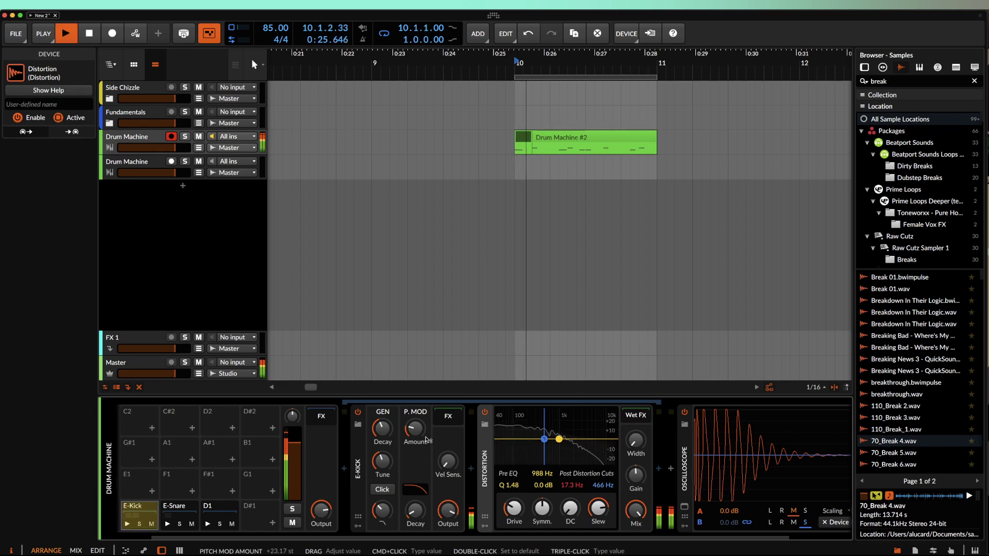
{"action": "key", "text": "space"}
{"action": "key", "text": "space"}
{"action": "key", "text": "space"}
{"action": "key", "text": "space"}
{"action": "key", "text": "space"}
{"action": "key", "text": "space"}
{"action": "key", "text": "space"}
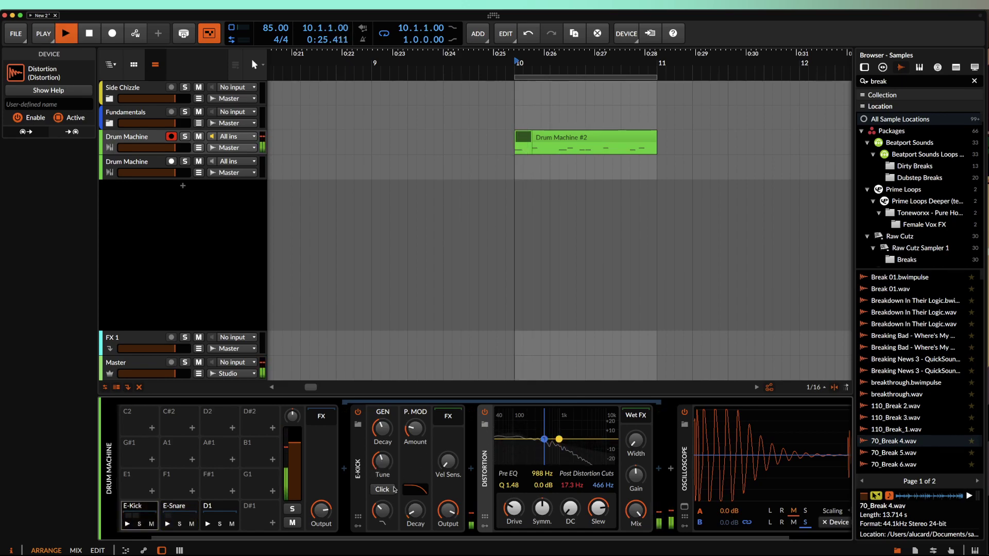
{"action": "key", "text": "space"}
{"action": "key", "text": "space"}
{"action": "key", "text": "space"}
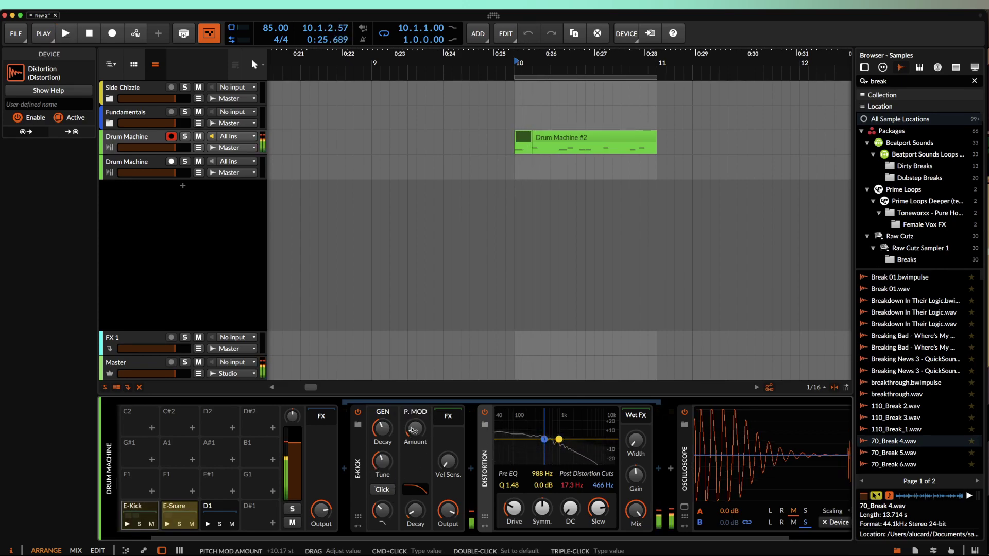
{"action": "key", "text": "space"}
{"action": "mouse_move", "coordinate": [413, 430]}
{"action": "left_mouse_down"}
{"action": "mouse_move", "coordinate": [413, 409]}
{"action": "mouse_move", "coordinate": [412, 433]}
{"action": "left_mouse_up"}
Step: Replay the pattern's opening repeatedly and examine the distorted kick's full waveform in the oscilloscope
{"action": "key", "text": "space"}
{"action": "key", "text": "space"}
{"action": "key", "text": "space"}
{"action": "key", "text": "space"}
{"action": "key", "text": "space"}
{"action": "key", "text": "space"}
{"action": "key", "text": "space"}
{"action": "scroll", "coordinate": [496, 450], "scroll_direction": "right", "scroll_amount": 3}
{"action": "key", "text": "space"}
{"action": "key", "text": "space"}
{"action": "key", "text": "space"}
{"action": "key", "text": "space"}
{"action": "key", "text": "space"}
{"action": "key", "text": "space"}
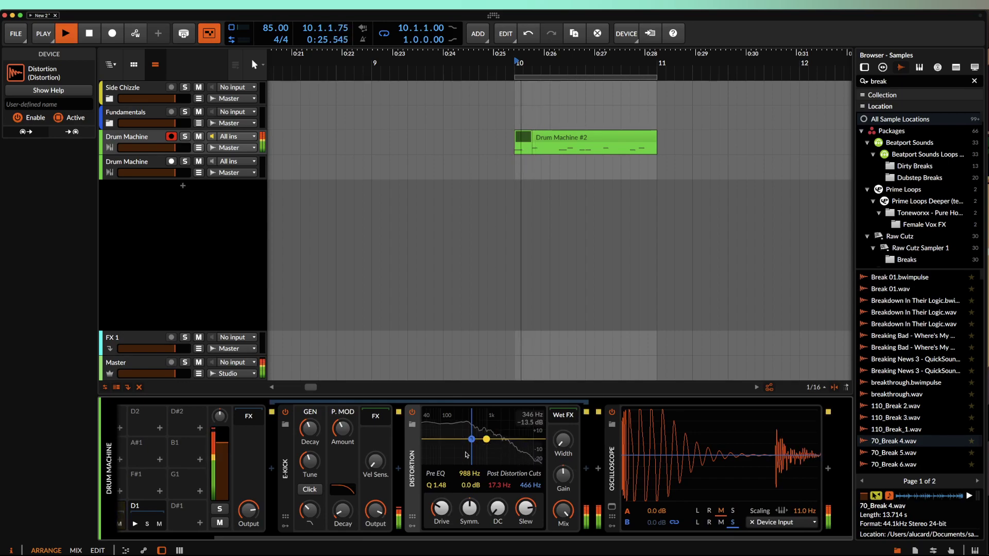
Step: Set E-Kick's oscillator decay to 161 ms while repeatedly replaying the pattern's opening
{"action": "key", "text": "space"}
{"action": "left_click_drag", "start_coordinate": [312, 431], "coordinate": [350, 451]}
{"action": "key", "text": "space"}
{"action": "key", "text": "space"}
{"action": "key", "text": "space"}
{"action": "key", "text": "space"}
{"action": "key", "text": "space"}
{"action": "key", "text": "space"}
{"action": "key", "text": "space"}
{"action": "key", "text": "space"}
{"action": "key", "text": "space"}
{"action": "key", "text": "space"}
{"action": "key", "text": "space"}
{"action": "key", "text": "space"}
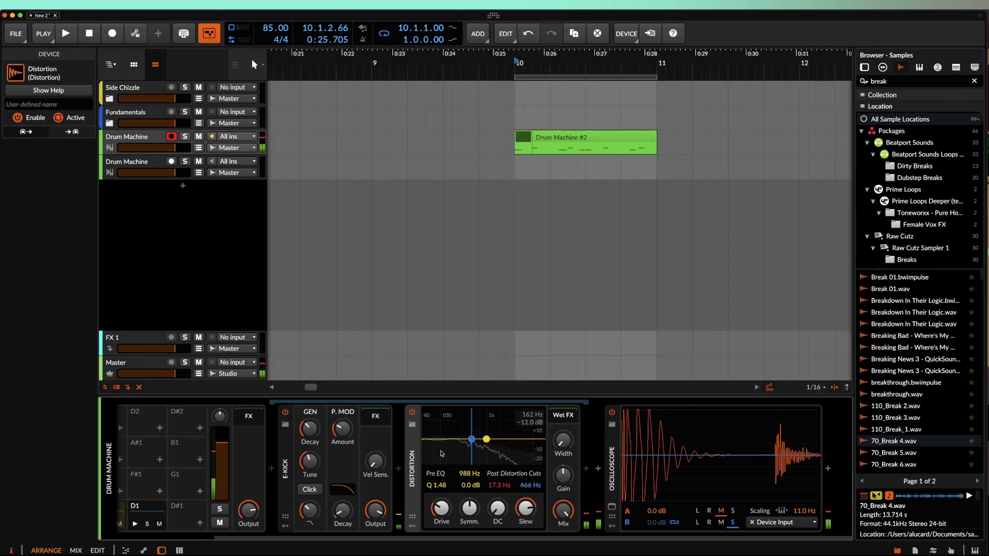
{"action": "key", "text": "space"}
{"action": "key", "text": "space"}
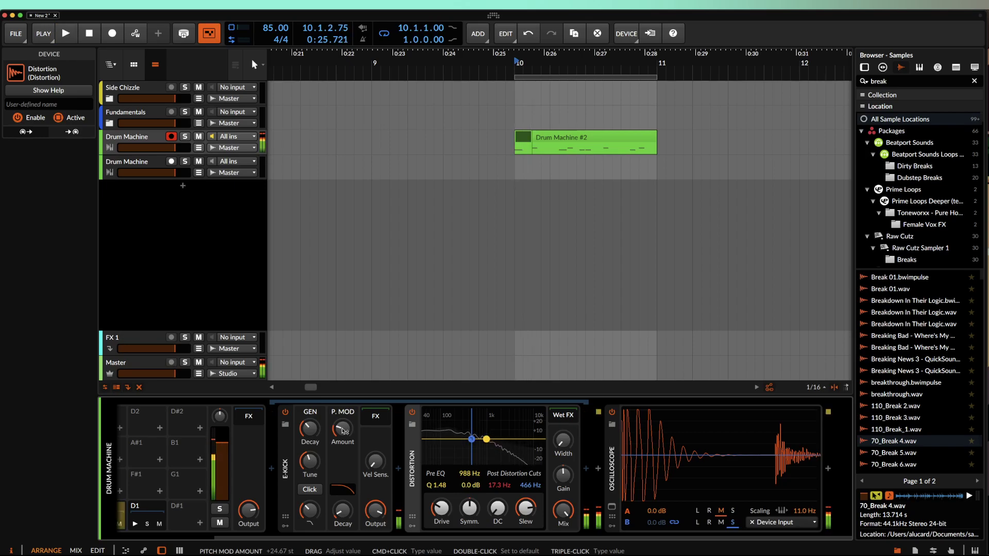
{"action": "key", "text": "space"}
{"action": "key", "text": "space"}
{"action": "key", "text": "space"}
{"action": "key", "text": "space"}
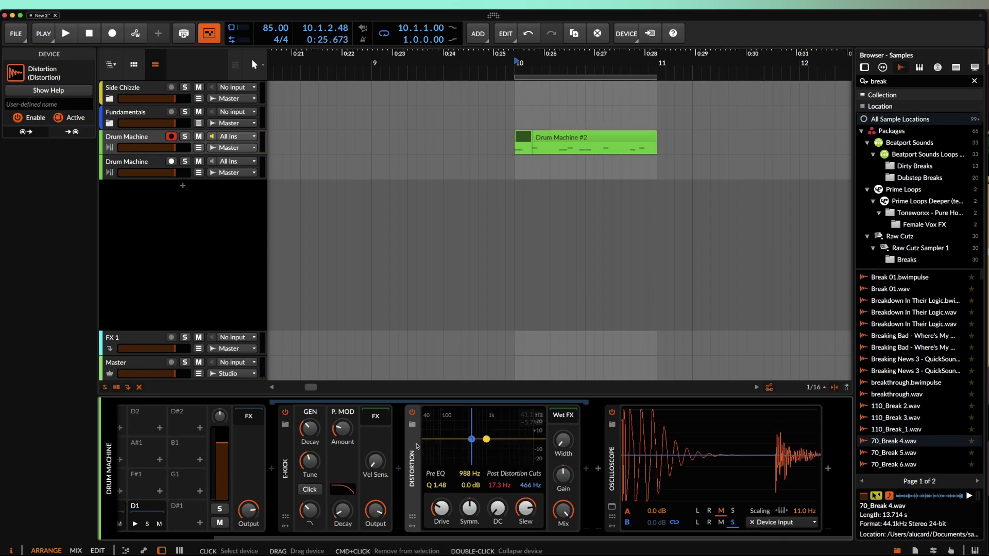
Step: Solo E-Kick in the drum machine, play the pattern and collapse the Distortion device
{"action": "scroll", "coordinate": [196, 512], "scroll_direction": "left", "scroll_amount": 3}
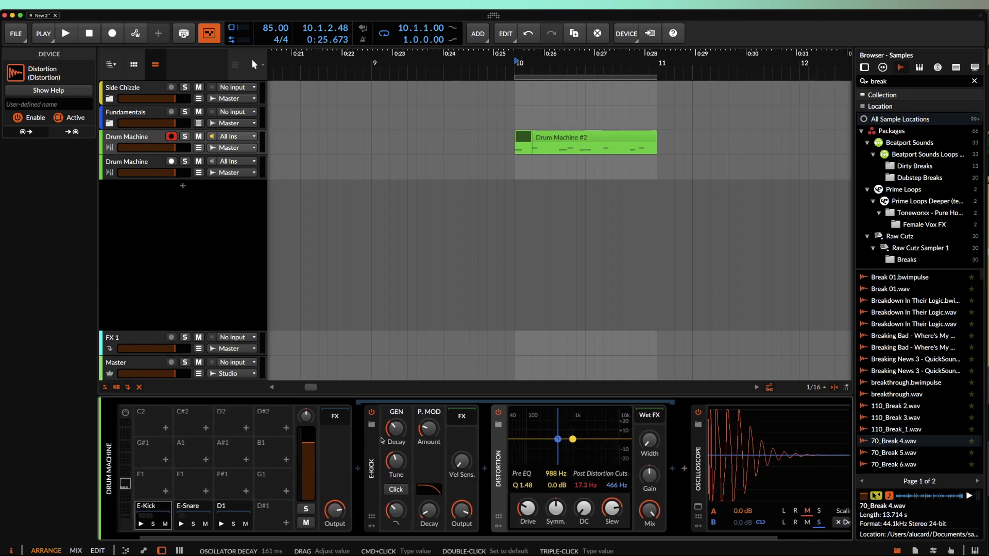
{"action": "left_click", "coordinate": [156, 524]}
{"action": "key", "text": "space"}
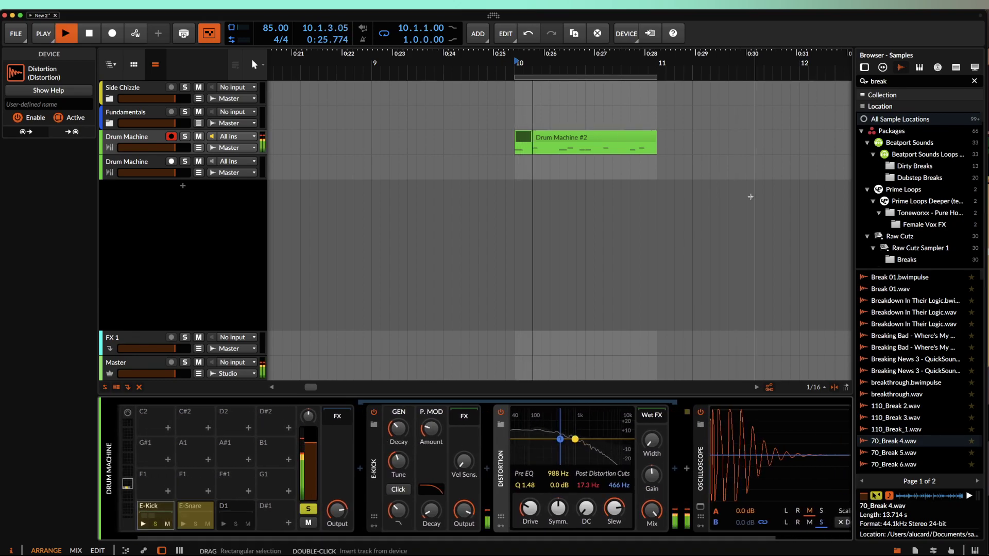
{"action": "scroll", "coordinate": [513, 255], "scroll_direction": "right", "scroll_amount": 4}
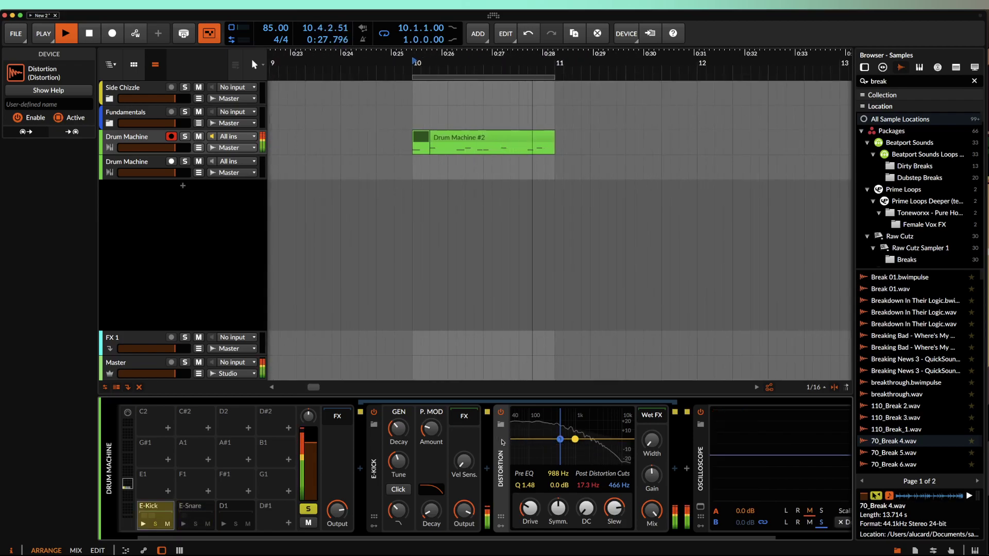
{"action": "double_click", "coordinate": [501, 466]}
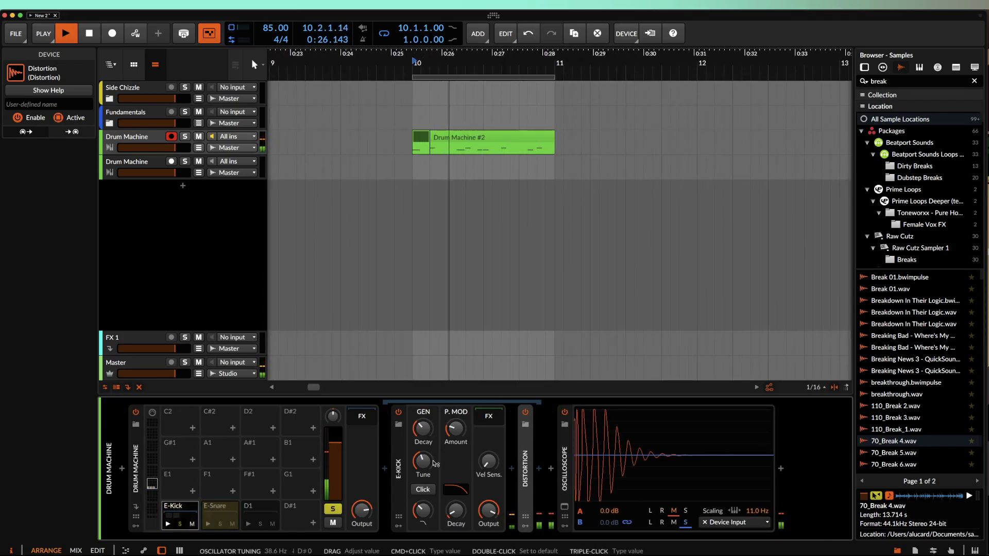
{"action": "key", "text": "space"}
{"action": "left_click", "coordinate": [539, 469]}
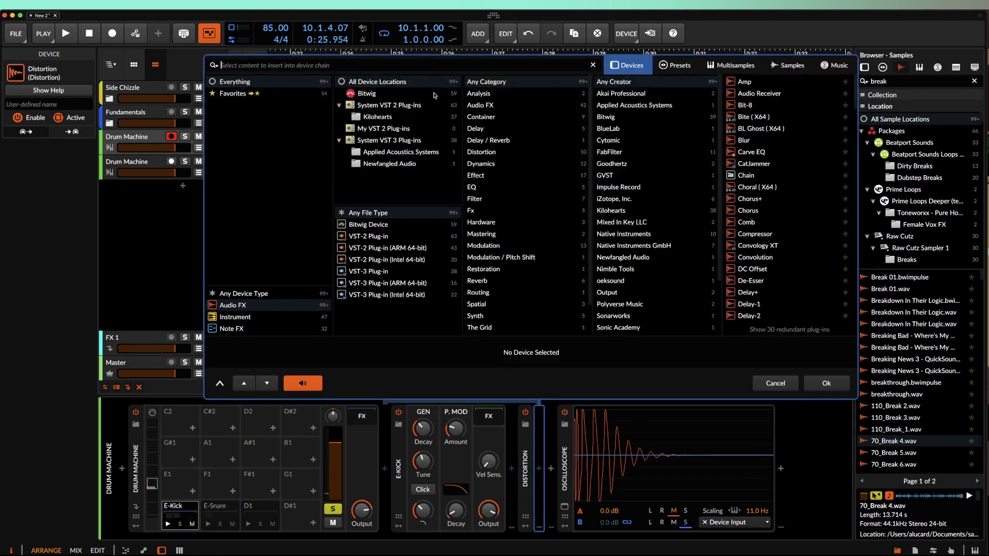
{"action": "type", "text": "po"}
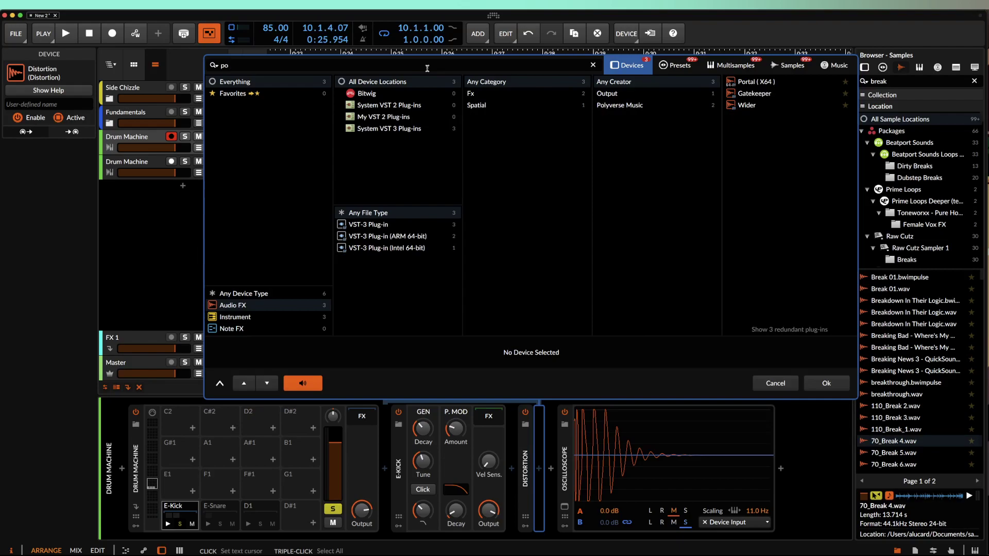
{"action": "key", "text": "BackSpace"}
{"action": "key", "text": "BackSpace"}
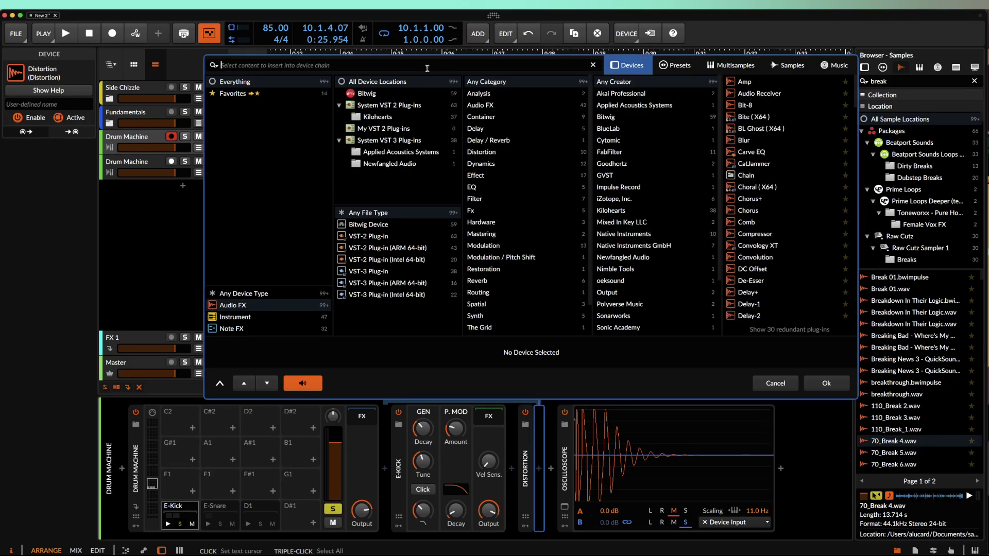
{"action": "type", "text": "eq"}
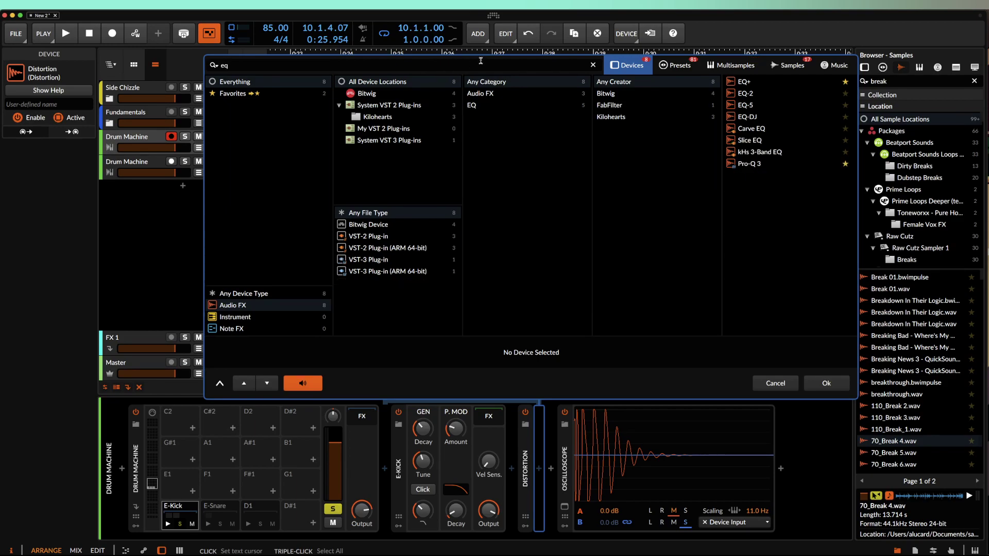
{"action": "left_click", "coordinate": [782, 105]}
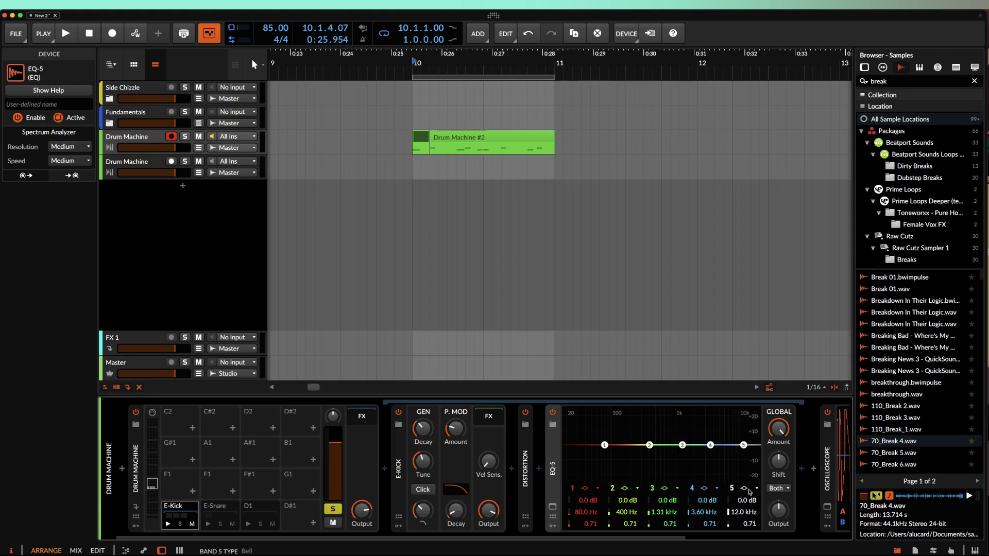
Step: Change EQ-5's band 5 from a bell to a low-pass filter and lower its cutoff while replaying the kick
{"action": "left_click", "coordinate": [745, 488]}
{"action": "left_click", "coordinate": [757, 498]}
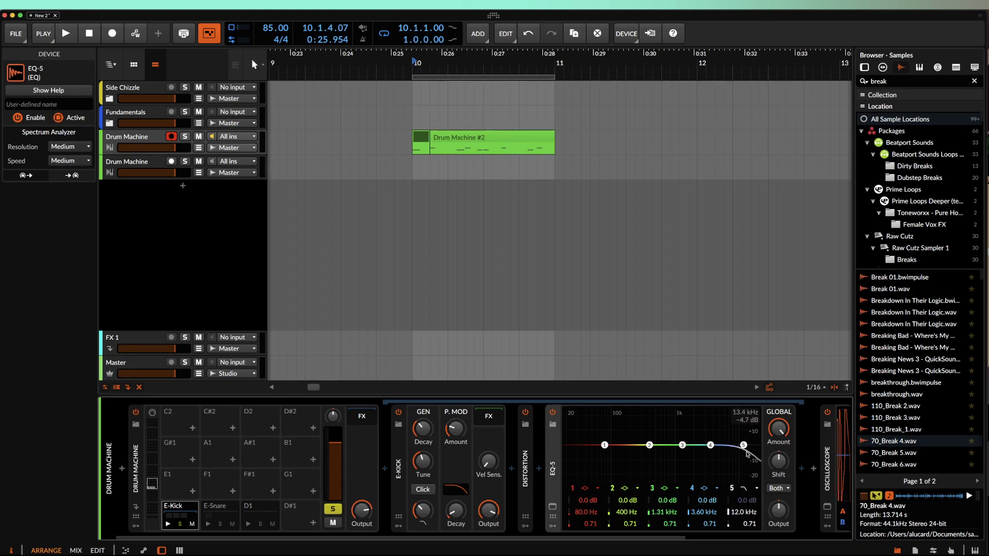
{"action": "key", "text": "space"}
{"action": "key", "text": "space"}
{"action": "key", "text": "space"}
{"action": "key", "text": "space"}
{"action": "key", "text": "space"}
{"action": "key", "text": "space"}
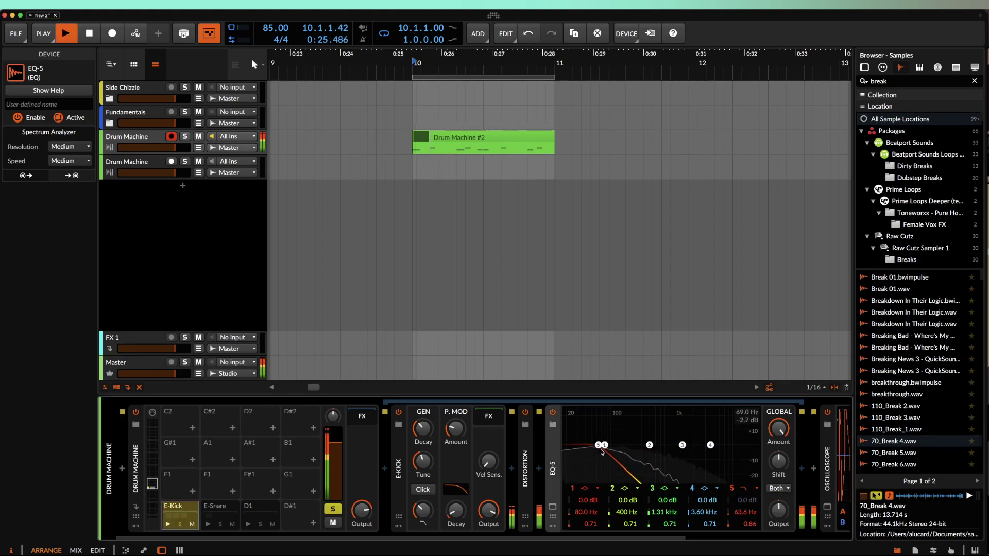
{"action": "left_click_drag", "start_coordinate": [598, 446], "coordinate": [626, 449]}
{"action": "key", "text": "space"}
{"action": "key", "text": "space"}
{"action": "key", "text": "space"}
{"action": "key", "text": "space"}
{"action": "key", "text": "space"}
{"action": "key", "text": "space"}
Step: Switch EQ-5's band 5 to a steeper low-pass and set its cutoff to about 213 Hz while replaying the kick
{"action": "left_click", "coordinate": [741, 492]}
{"action": "left_click", "coordinate": [751, 511]}
{"action": "key", "text": "space"}
{"action": "key", "text": "space"}
{"action": "key", "text": "space"}
{"action": "key", "text": "space"}
{"action": "key", "text": "space"}
{"action": "key", "text": "space"}
{"action": "left_click_drag", "start_coordinate": [626, 447], "coordinate": [632, 448]}
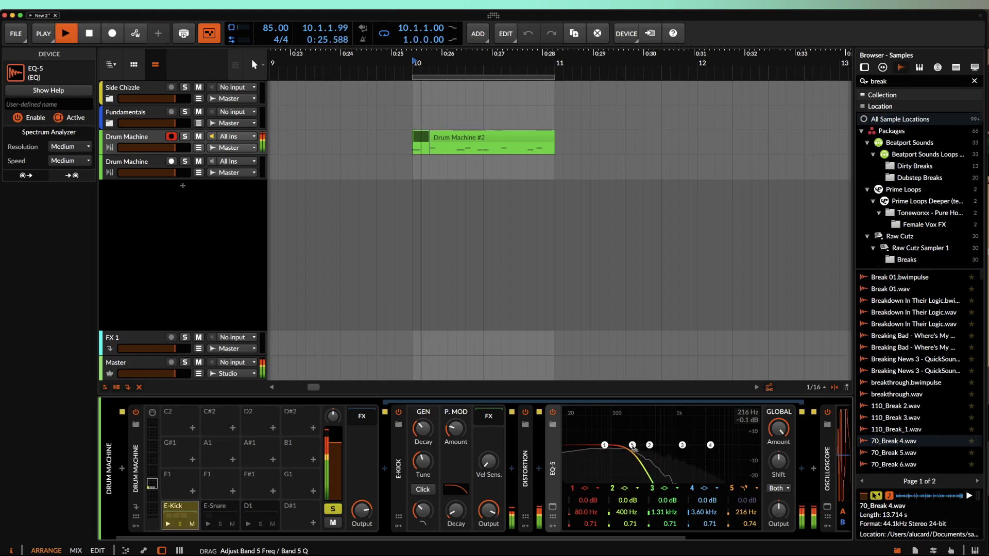
Step: Place a copy of the Distortion after EQ-5, expand it and replay the kick
{"action": "left_click", "coordinate": [525, 455]}
{"action": "left_click_drag", "start_coordinate": [751, 466], "coordinate": [751, 466]}
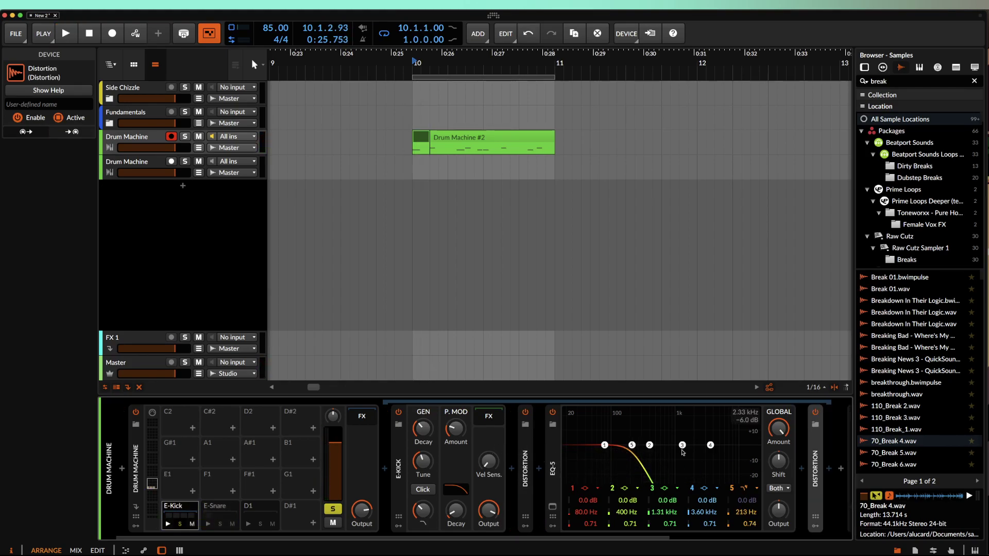
{"action": "key", "text": "space"}
{"action": "key", "text": "space"}
{"action": "key", "text": "space"}
{"action": "scroll", "coordinate": [638, 458], "scroll_direction": "right", "scroll_amount": 5}
{"action": "key", "text": "space"}
{"action": "key", "text": "space"}
{"action": "key", "text": "space"}
{"action": "left_click", "coordinate": [638, 457]}
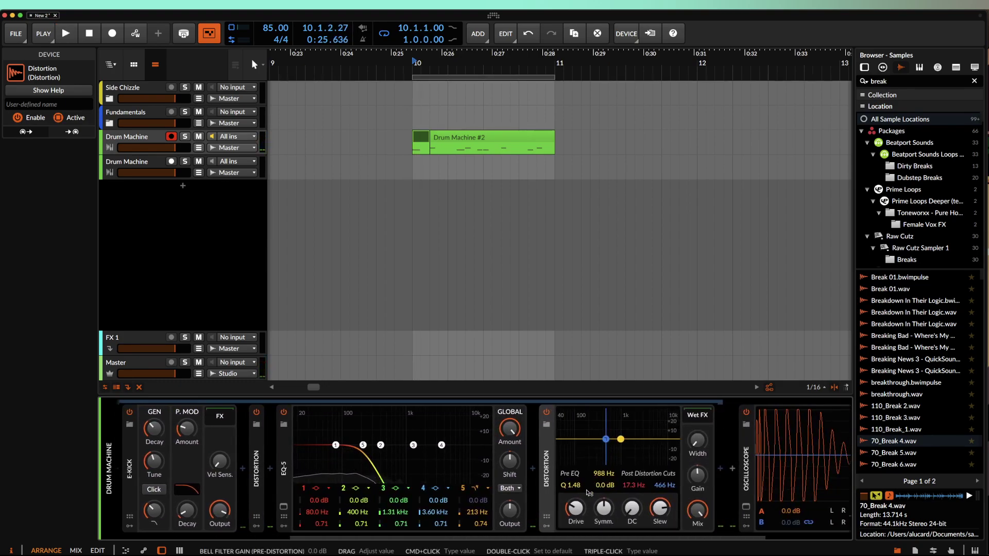
Step: Set the second Distortion's Drive to about +13.1 dB while replaying the kick
{"action": "left_click_drag", "start_coordinate": [576, 509], "coordinate": [575, 511]}
{"action": "key", "text": "space"}
{"action": "key", "text": "space"}
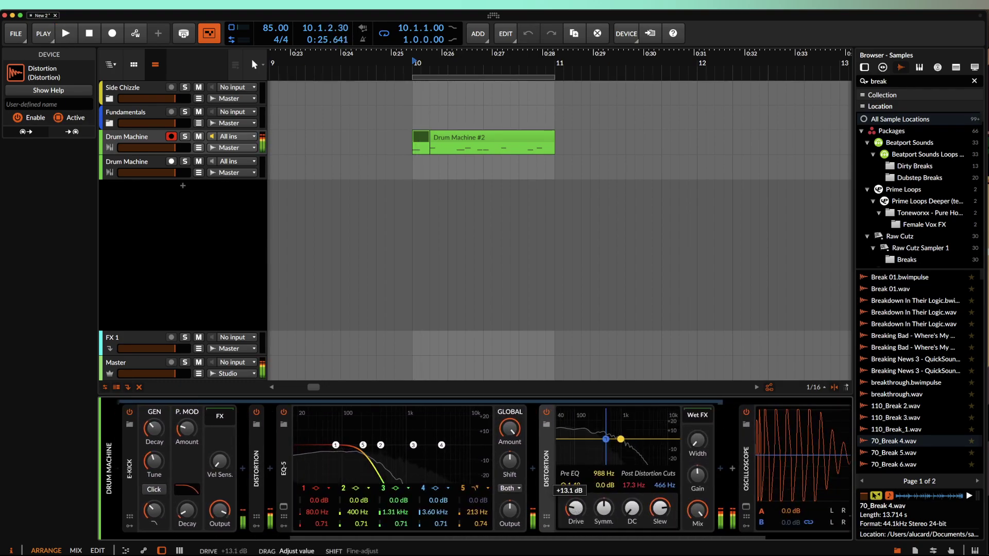
{"action": "key", "text": "space"}
{"action": "key", "text": "space"}
{"action": "key", "text": "space"}
{"action": "key", "text": "space"}
Step: Adjust the second Distortion's symmetry while repeatedly replaying the pattern's opening
{"action": "left_click_drag", "start_coordinate": [603, 510], "coordinate": [627, 479]}
{"action": "key", "text": "space"}
{"action": "key", "text": "space"}
{"action": "key", "text": "space"}
{"action": "key", "text": "space"}
{"action": "key", "text": "space"}
{"action": "key", "text": "space"}
{"action": "key", "text": "space"}
{"action": "key", "text": "space"}
{"action": "key", "text": "space"}
{"action": "key", "text": "space"}
{"action": "key", "text": "space"}
{"action": "key", "text": "space"}
{"action": "key", "text": "space"}
{"action": "key", "text": "space"}
{"action": "key", "text": "space"}
{"action": "key", "text": "space"}
{"action": "key", "text": "space"}
{"action": "key", "text": "space"}
{"action": "key", "text": "space"}
{"action": "key", "text": "space"}
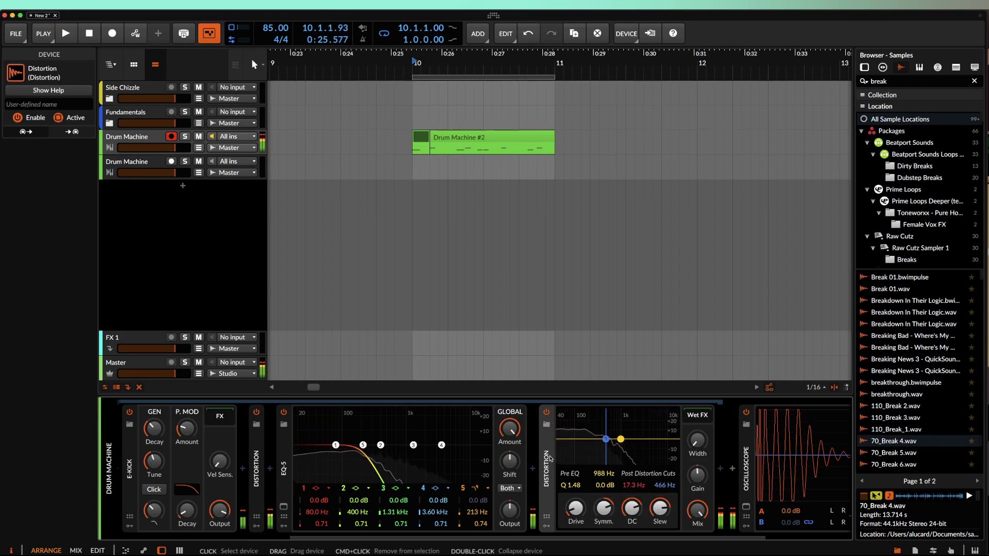
Step: Collapse the second Distortion and the EQ-5 while replaying the kick
{"action": "double_click", "coordinate": [548, 456]}
{"action": "key", "text": "space"}
{"action": "key", "text": "space"}
{"action": "key", "text": "space"}
{"action": "key", "text": "space"}
{"action": "double_click", "coordinate": [310, 466]}
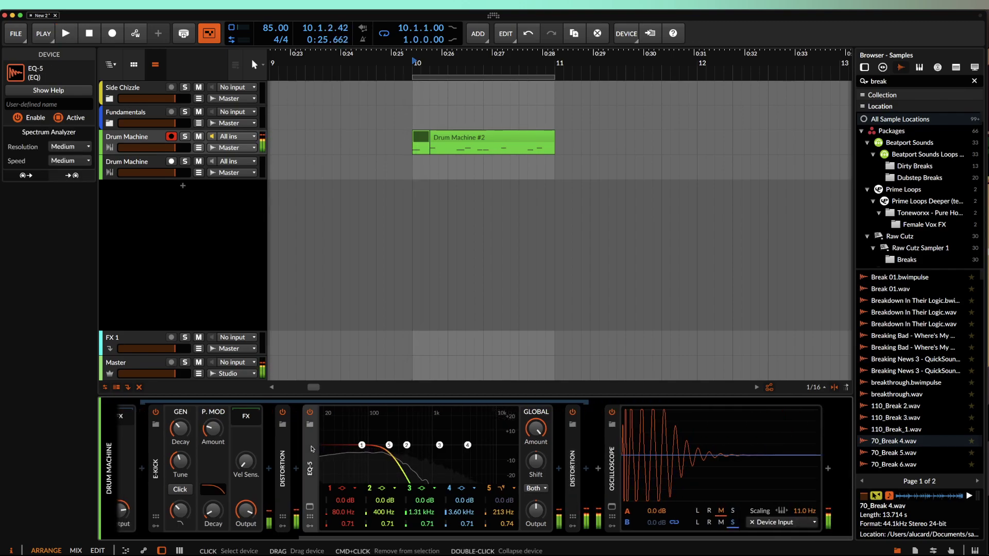
{"action": "key", "text": "space"}
{"action": "key", "text": "space"}
{"action": "key", "text": "space"}
{"action": "key", "text": "space"}
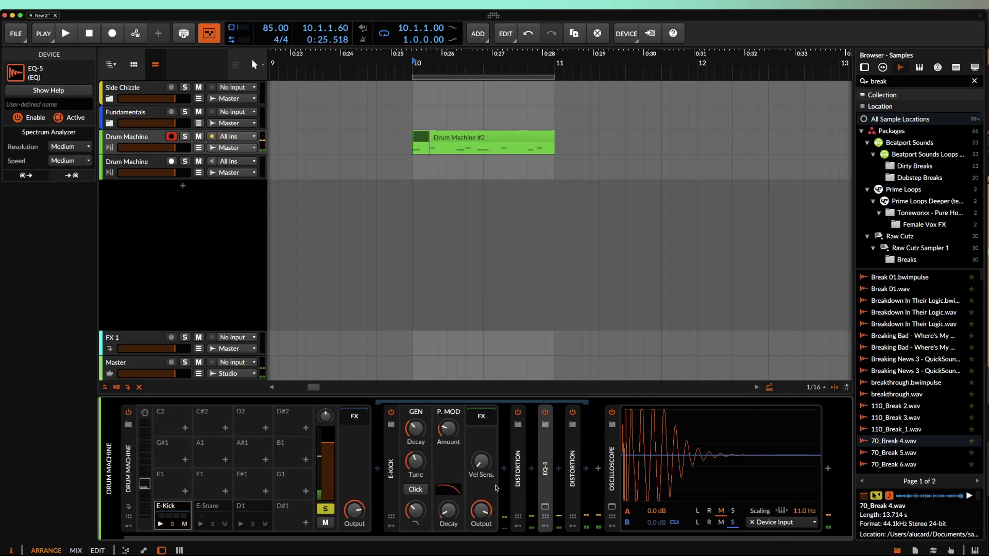
Step: Insert a Multiband FX-2 after the second Distortion and expand it
{"action": "left_click", "coordinate": [586, 470]}
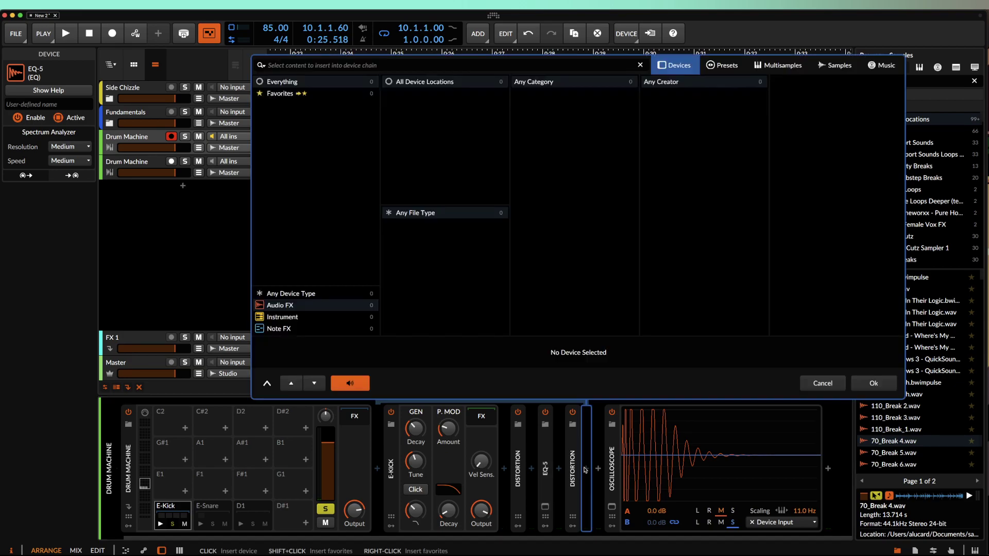
{"action": "type", "text": "fx"}
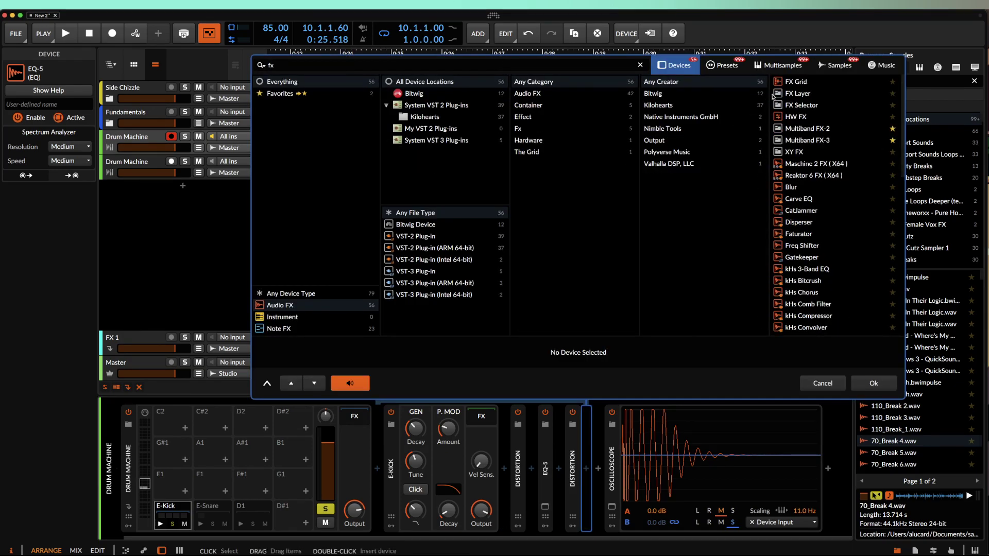
{"action": "double_click", "coordinate": [804, 129]}
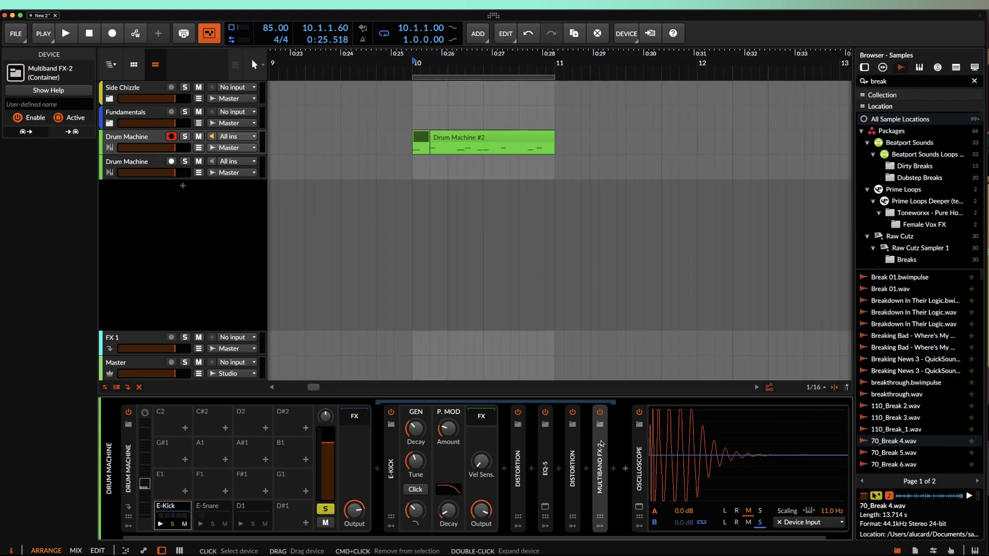
{"action": "double_click", "coordinate": [601, 449]}
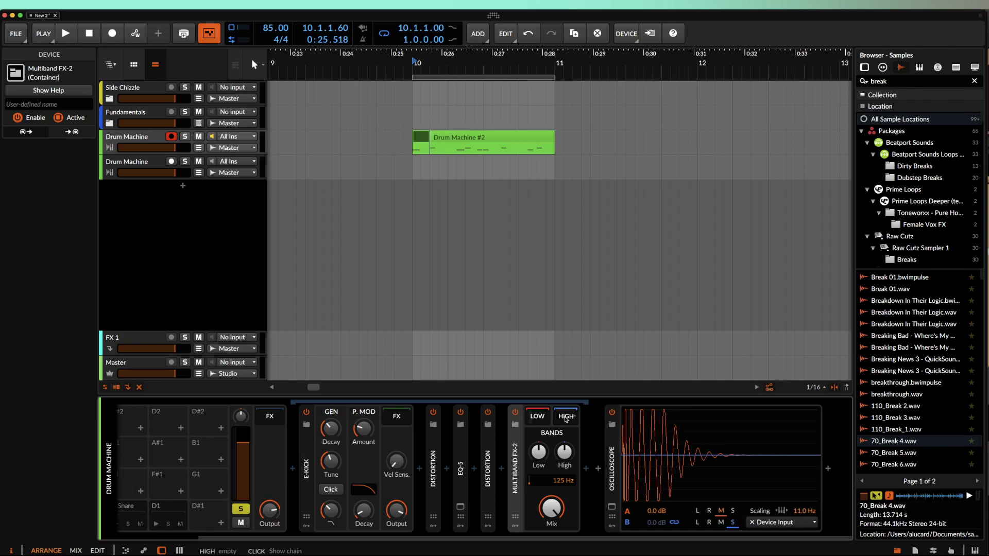
Step: Insert a Dynamics device into the High band chain of the Multiband FX-2
{"action": "left_click", "coordinate": [585, 469]}
{"action": "type", "text": "dyn"}
{"action": "left_click", "coordinate": [794, 84]}
{"action": "left_click", "coordinate": [884, 381]}
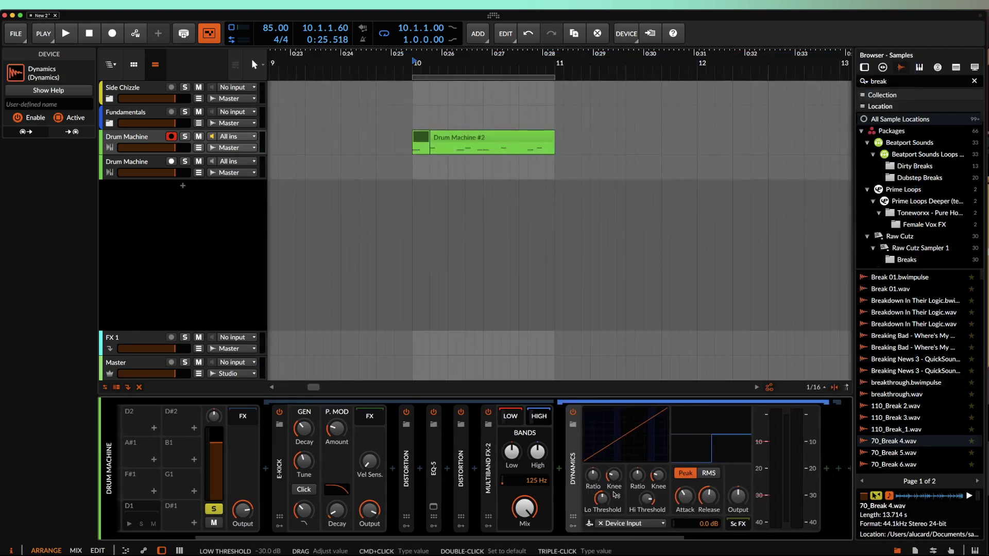
Step: Adjust the upper ratio and Hi Threshold of the Dynamics device while playing the kick
{"action": "left_click_drag", "start_coordinate": [466, 475], "coordinate": [466, 464]}
{"action": "key", "text": "space"}
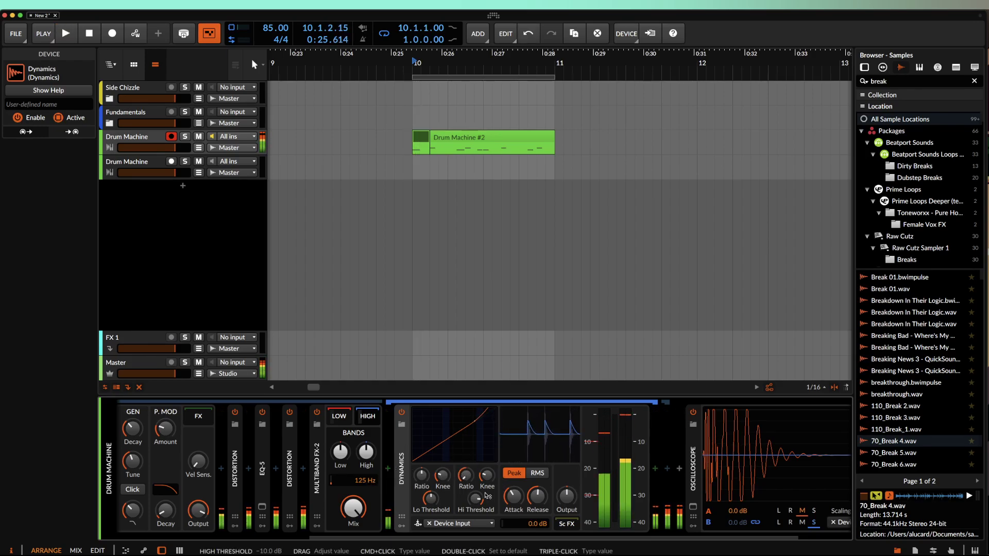
{"action": "left_click_drag", "start_coordinate": [476, 496], "coordinate": [468, 460]}
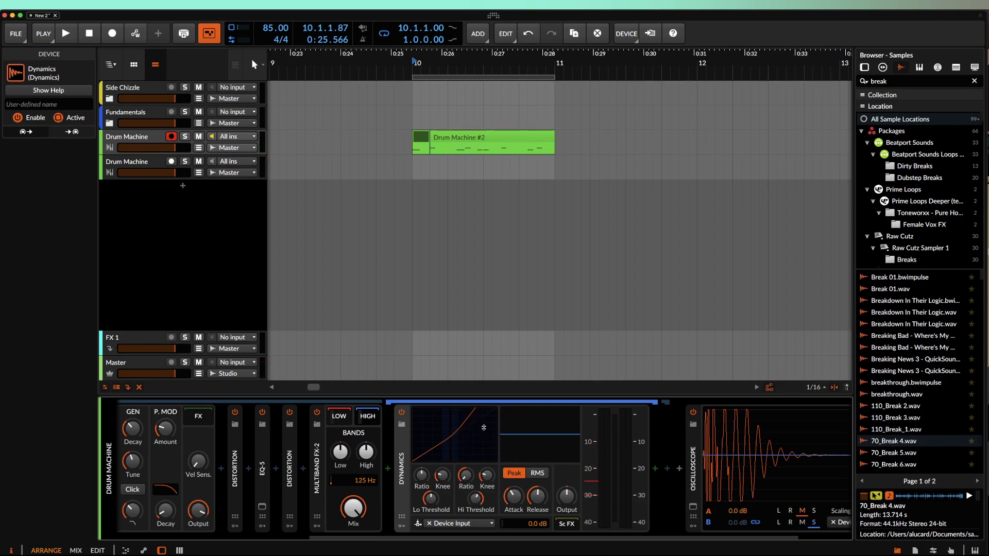
{"action": "left_click_drag", "start_coordinate": [465, 475], "coordinate": [466, 475]}
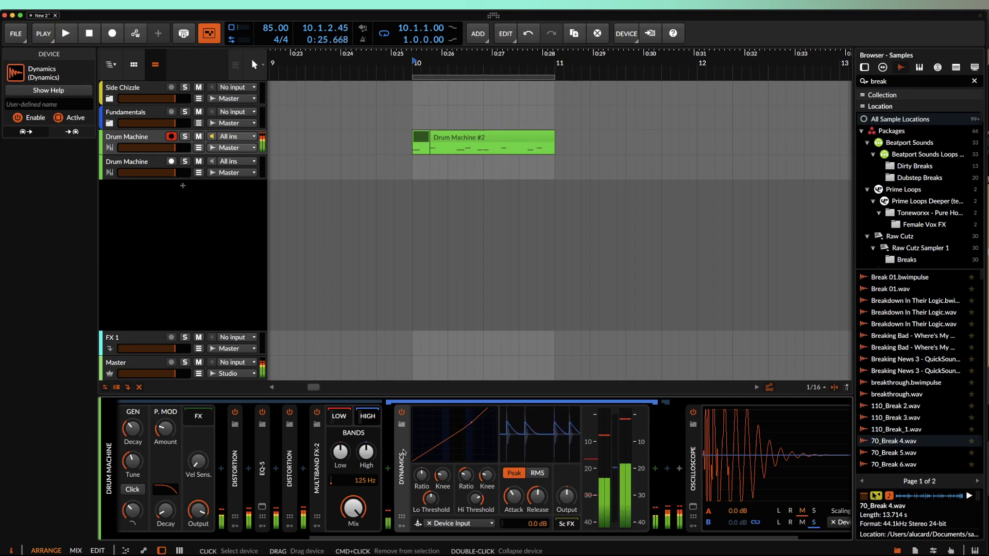
Step: Replay the pattern's opening repeatedly and examine the kick's levels through the Dynamics device and its waveform in the oscilloscope
{"action": "key", "text": "space"}
{"action": "key", "text": "space"}
{"action": "key", "text": "space"}
{"action": "key", "text": "space"}
{"action": "scroll", "coordinate": [305, 456], "scroll_direction": "left", "scroll_amount": 1}
{"action": "key", "text": "space"}
{"action": "key", "text": "space"}
{"action": "key", "text": "space"}
{"action": "key", "text": "space"}
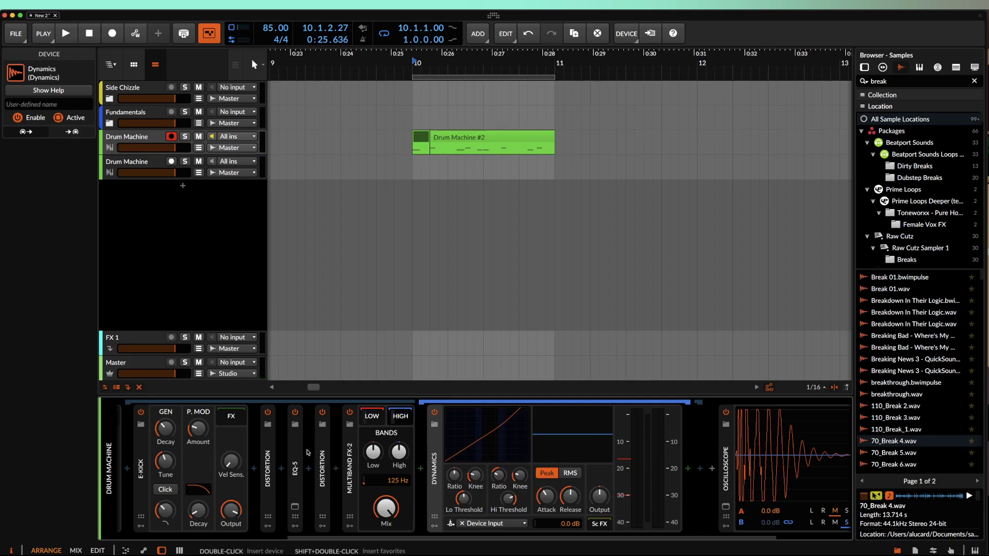
Step: Insert a Bit-8 degrader ahead of the Dynamics in the Multiband FX-2's High band chain
{"action": "left_click", "coordinate": [419, 467]}
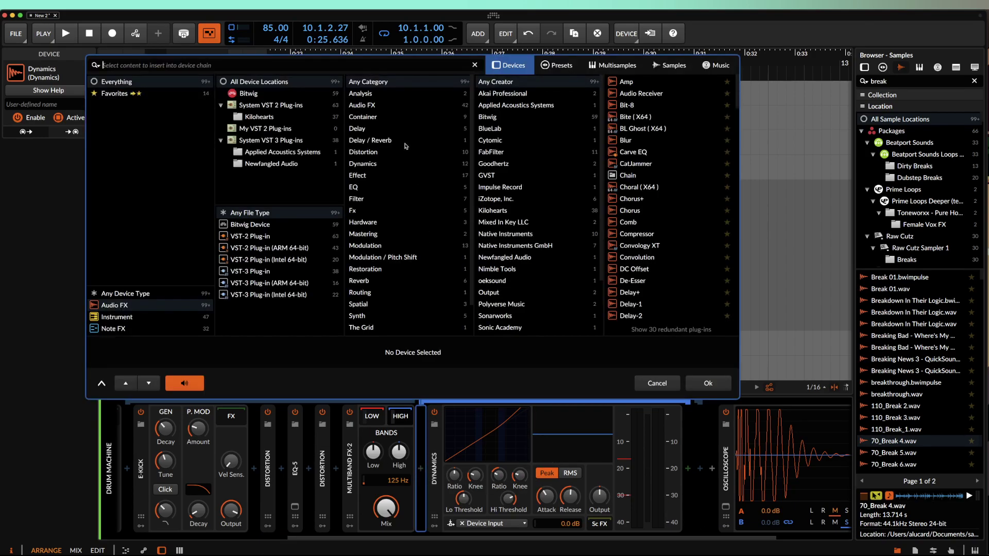
{"action": "type", "text": "bit"}
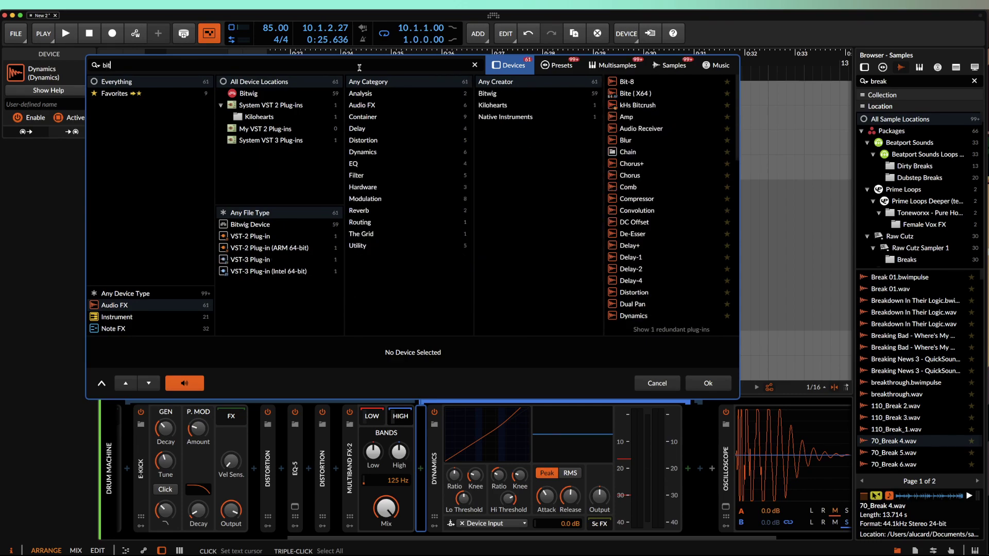
{"action": "left_click", "coordinate": [626, 82]}
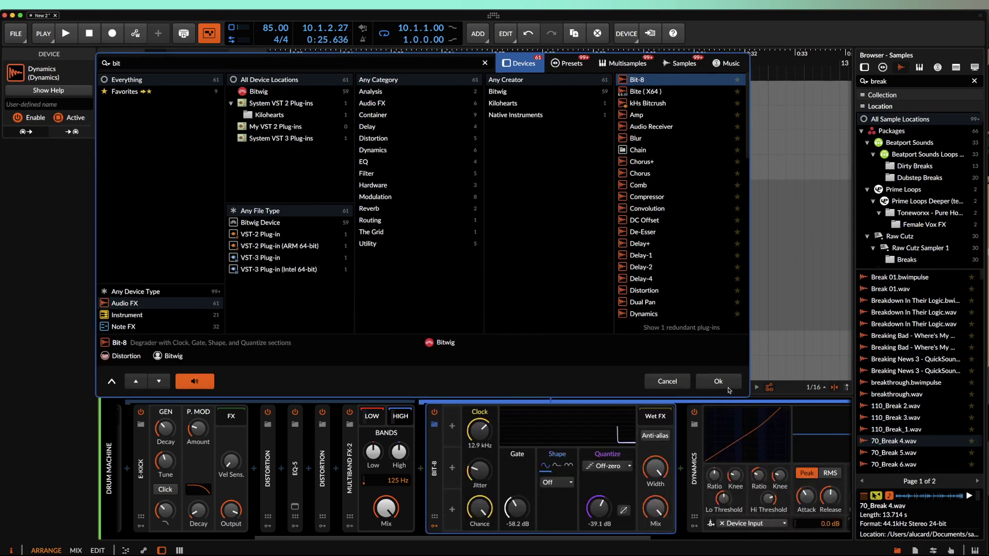
{"action": "left_click", "coordinate": [721, 386]}
Step: Set the Bit-8's clock frequency to 100.0 kHz and replay the kick
{"action": "left_click_drag", "start_coordinate": [480, 433], "coordinate": [481, 398]}
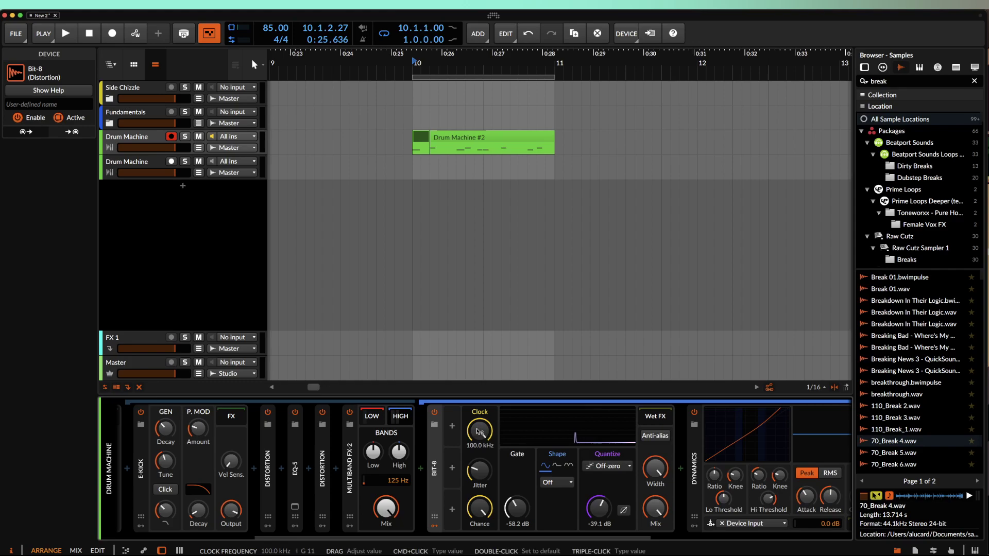
{"action": "key", "text": "space"}
{"action": "key", "text": "space"}
{"action": "key", "text": "space"}
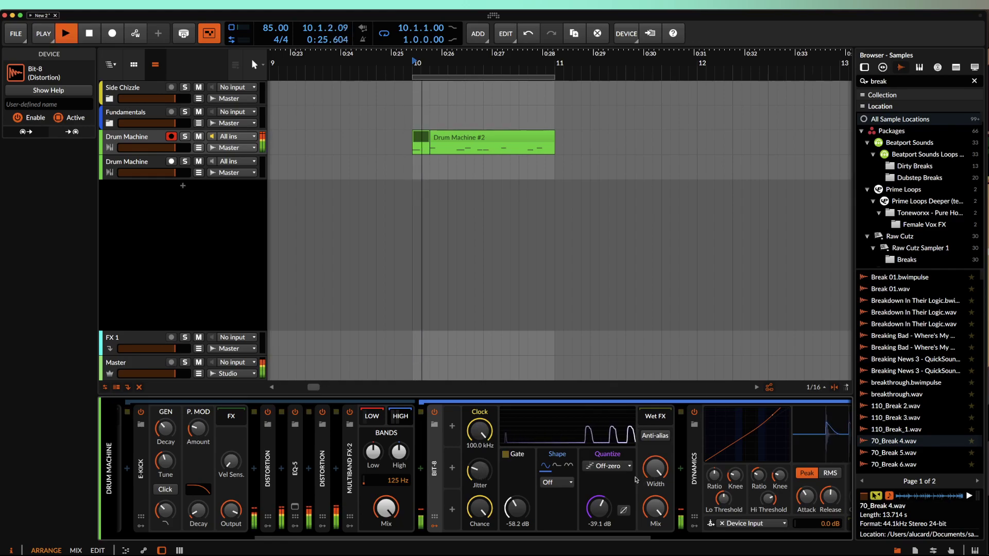
Step: Adjust the upper ratio of the Dynamics device after the Bit-8 while replaying the kick
{"action": "scroll", "coordinate": [621, 475], "scroll_direction": "right", "scroll_amount": 5}
{"action": "key", "text": "space"}
{"action": "key", "text": "space"}
{"action": "key", "text": "space"}
{"action": "key", "text": "space"}
{"action": "key", "text": "space"}
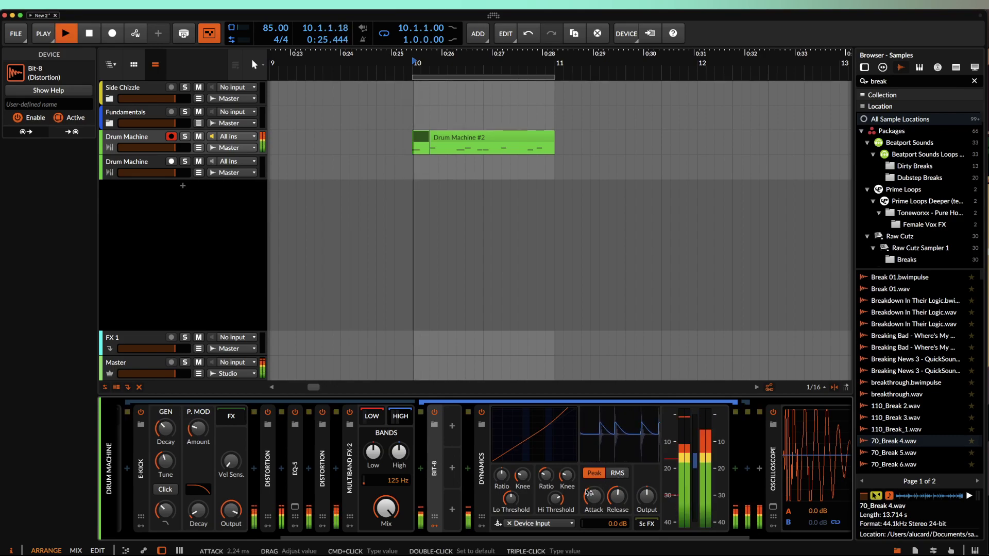
{"action": "mouse_move", "coordinate": [546, 475]}
{"action": "left_mouse_down"}
{"action": "mouse_move", "coordinate": [555, 506]}
{"action": "mouse_move", "coordinate": [552, 482]}
{"action": "left_mouse_up"}
{"action": "key", "text": "space"}
{"action": "key", "text": "space"}
{"action": "key", "text": "space"}
{"action": "key", "text": "space"}
{"action": "key", "text": "space"}
{"action": "key", "text": "space"}
{"action": "key", "text": "space"}
{"action": "key", "text": "space"}
{"action": "key", "text": "space"}
Step: Set the Dynamics device's Hi Threshold to -20.4 dB while replaying the kick
{"action": "scroll", "coordinate": [557, 498], "scroll_direction": "right", "scroll_amount": 1}
{"action": "scroll", "coordinate": [556, 498], "scroll_direction": "right", "scroll_amount": 1}
{"action": "key", "text": "space"}
{"action": "key", "text": "space"}
{"action": "key", "text": "space"}
{"action": "key", "text": "space"}
{"action": "key", "text": "space"}
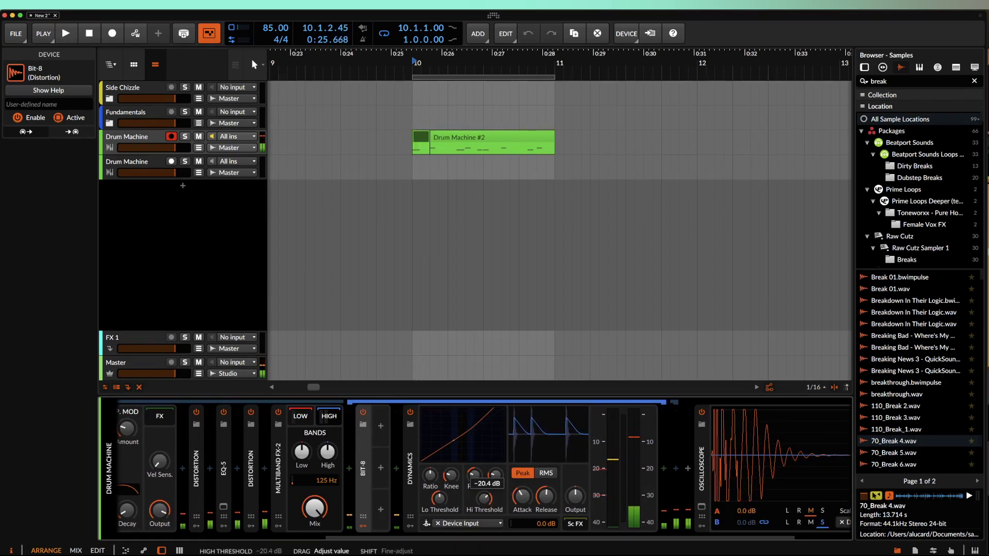
{"action": "key", "text": "space"}
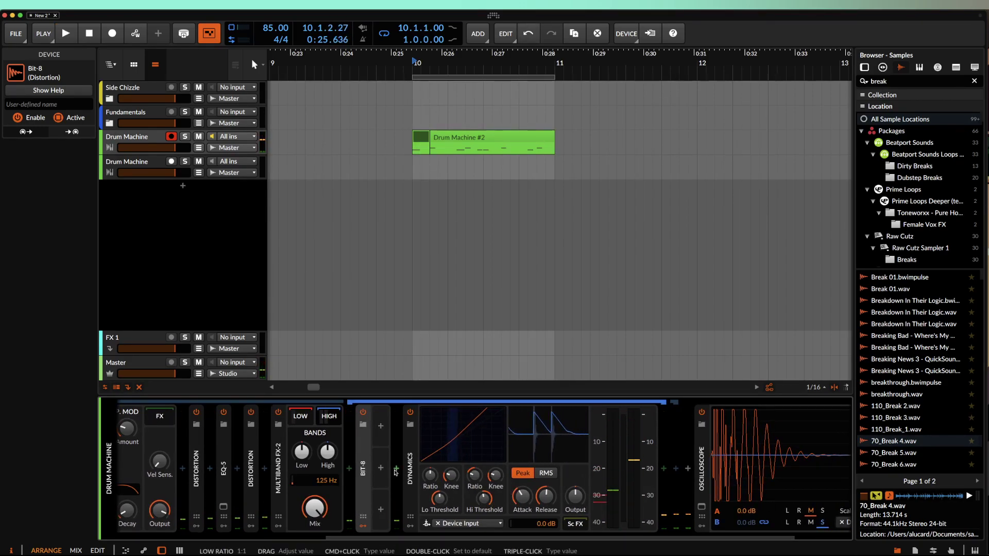
Step: Expand the Bit-8 and raise its clock Jitter while replaying the kick
{"action": "left_click", "coordinate": [366, 447]}
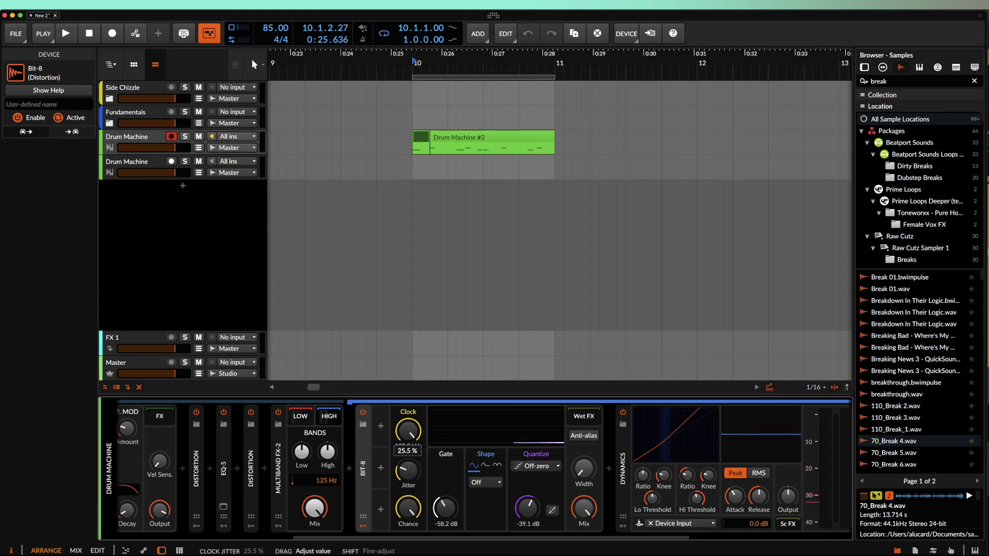
{"action": "key", "text": "space"}
{"action": "key", "text": "space"}
{"action": "key", "text": "space"}
{"action": "left_click_drag", "start_coordinate": [410, 474], "coordinate": [410, 412]}
{"action": "key", "text": "space"}
{"action": "key", "text": "space"}
{"action": "key", "text": "space"}
{"action": "key", "text": "space"}
Step: Try a different Bit-8 Chance amount, reset it to its default and replay the kick
{"action": "left_click_drag", "start_coordinate": [409, 509], "coordinate": [447, 515]}
{"action": "double_click", "coordinate": [409, 507]}
{"action": "key", "text": "space"}
{"action": "key", "text": "space"}
{"action": "key", "text": "space"}
{"action": "key", "text": "space"}
{"action": "key", "text": "space"}
{"action": "key", "text": "space"}
{"action": "key", "text": "space"}
{"action": "key", "text": "space"}
Step: Raise the Bit-8's Gate threshold to -42.8 dB while replaying the kick
{"action": "key", "text": "space"}
{"action": "key", "text": "space"}
{"action": "key", "text": "space"}
{"action": "key", "text": "space"}
{"action": "key", "text": "space"}
{"action": "key", "text": "space"}
{"action": "key", "text": "space"}
{"action": "key", "text": "space"}
{"action": "key", "text": "space"}
{"action": "key", "text": "space"}
{"action": "key", "text": "space"}
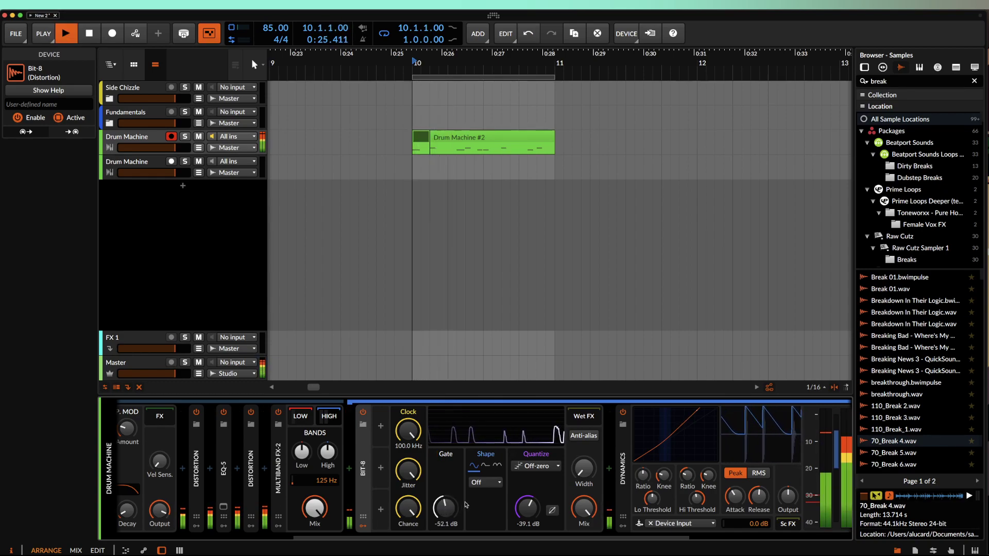
{"action": "key", "text": "space"}
{"action": "left_click_drag", "start_coordinate": [437, 513], "coordinate": [495, 541]}
{"action": "key", "text": "space"}
{"action": "key", "text": "space"}
Step: Set the Bit-8's Mix to 40.0% and replay the kick to judge the blend
{"action": "scroll", "coordinate": [586, 501], "scroll_direction": "right", "scroll_amount": 3}
{"action": "key", "text": "space"}
{"action": "key", "text": "space"}
{"action": "key", "text": "space"}
{"action": "key", "text": "space"}
{"action": "key", "text": "space"}
{"action": "key", "text": "space"}
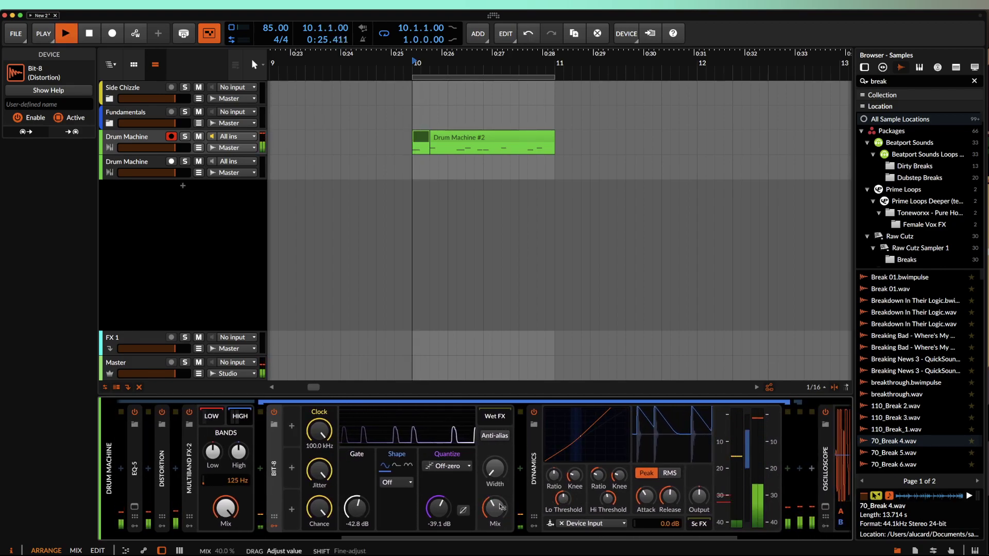
{"action": "key", "text": "space"}
{"action": "key", "text": "space"}
{"action": "key", "text": "space"}
{"action": "key", "text": "space"}
{"action": "key", "text": "space"}
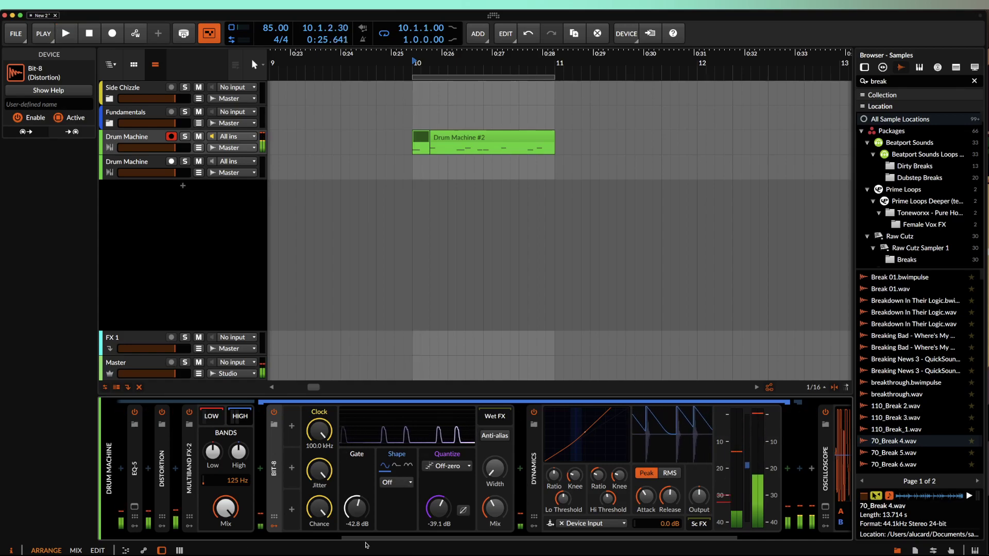
Step: Look through the Bit-8's clipping modes without choosing another, and collapse the Bit-8 and Dynamics devices
{"action": "left_click", "coordinate": [396, 482]}
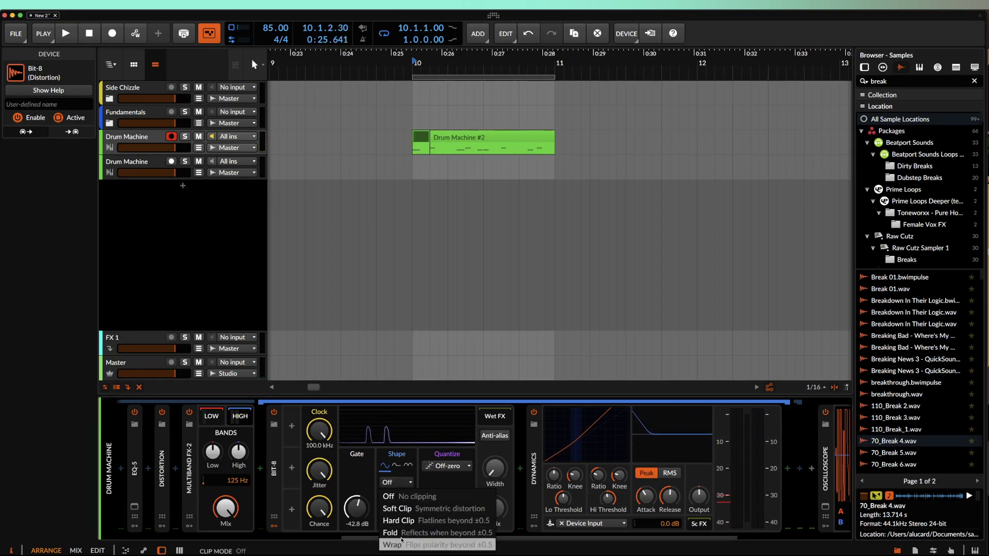
{"action": "left_click", "coordinate": [275, 454]}
{"action": "double_click", "coordinate": [275, 454]}
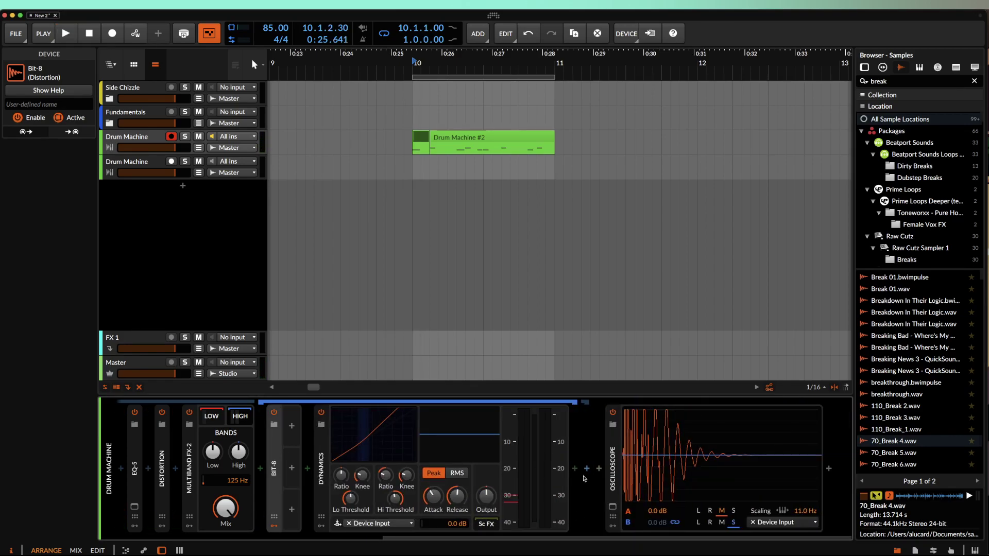
{"action": "double_click", "coordinate": [321, 464]}
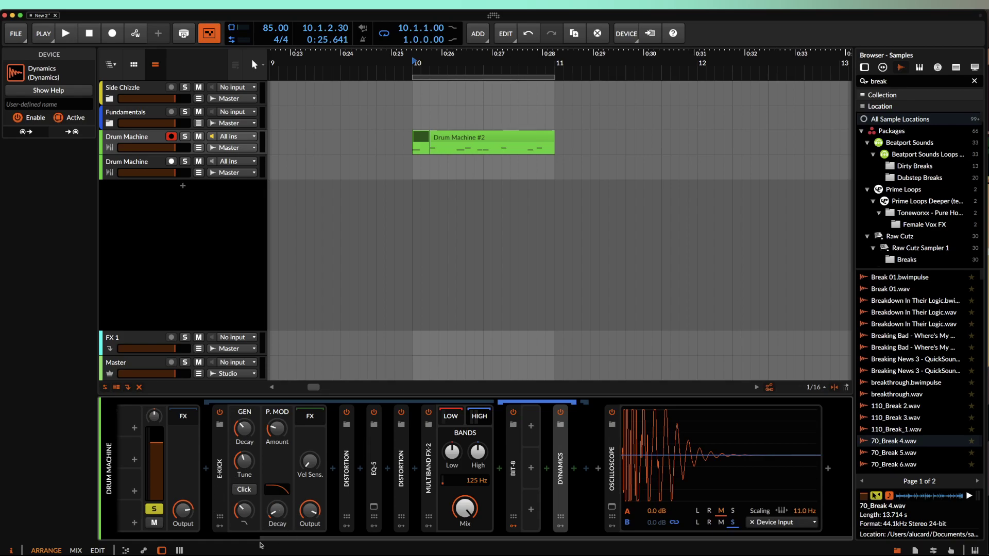
Step: Toggle the E-Kick's Click option for a few test playbacks and switch it back
{"action": "scroll", "coordinate": [263, 492], "scroll_direction": "left", "scroll_amount": 3}
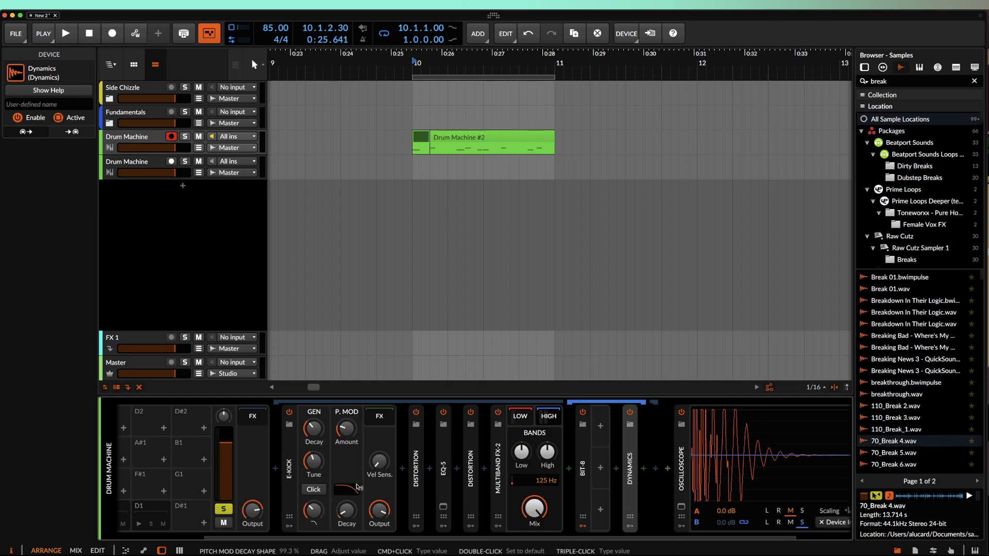
{"action": "left_click", "coordinate": [312, 493]}
{"action": "key", "text": "space"}
{"action": "key", "text": "space"}
{"action": "key", "text": "space"}
{"action": "key", "text": "space"}
{"action": "key", "text": "space"}
{"action": "key", "text": "space"}
{"action": "left_click", "coordinate": [318, 493]}
Step: Replay the kick through the whole effect chain and examine its waveform in the oscilloscope
{"action": "scroll", "coordinate": [363, 505], "scroll_direction": "right", "scroll_amount": 3}
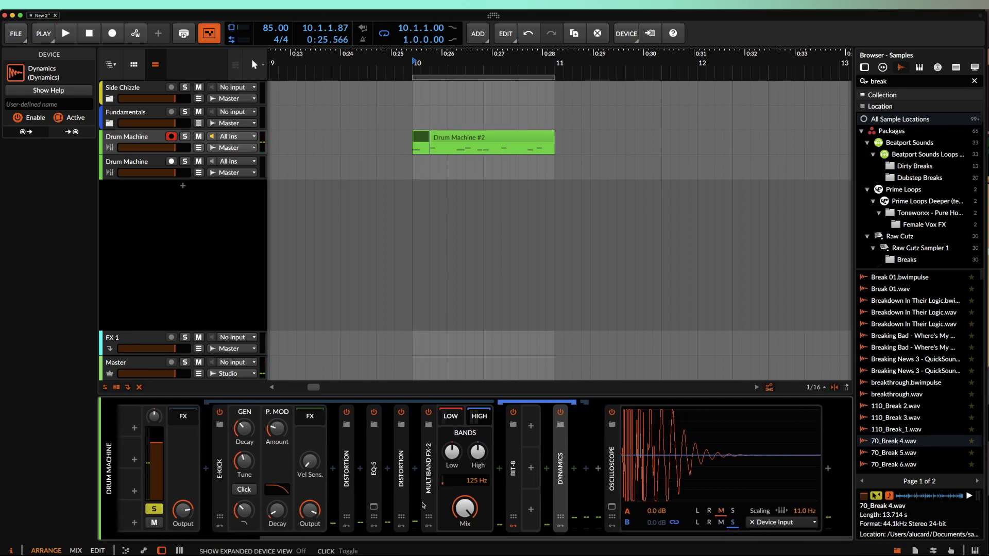
{"action": "key", "text": "space"}
{"action": "key", "text": "space"}
{"action": "key", "text": "space"}
{"action": "key", "text": "space"}
{"action": "key", "text": "space"}
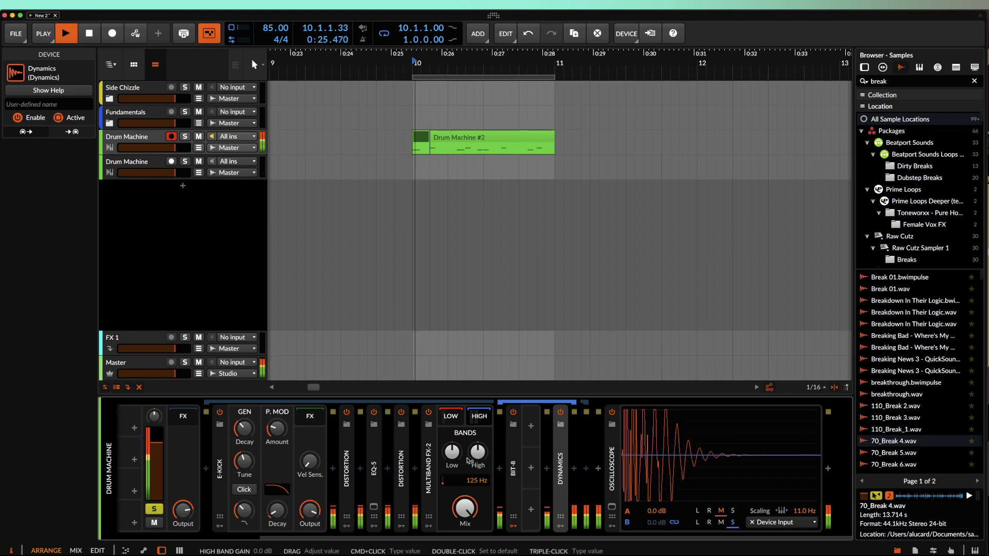
{"action": "key", "text": "space"}
Step: Hide the Bit-8's modulator slots and collapse the Multiband FX-2 container
{"action": "left_click", "coordinate": [378, 452]}
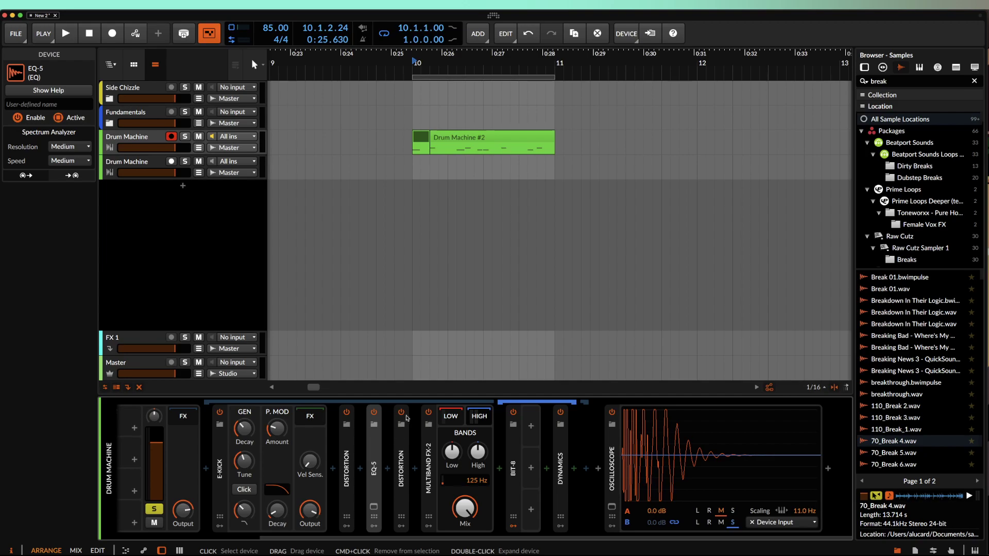
{"action": "double_click", "coordinate": [516, 468]}
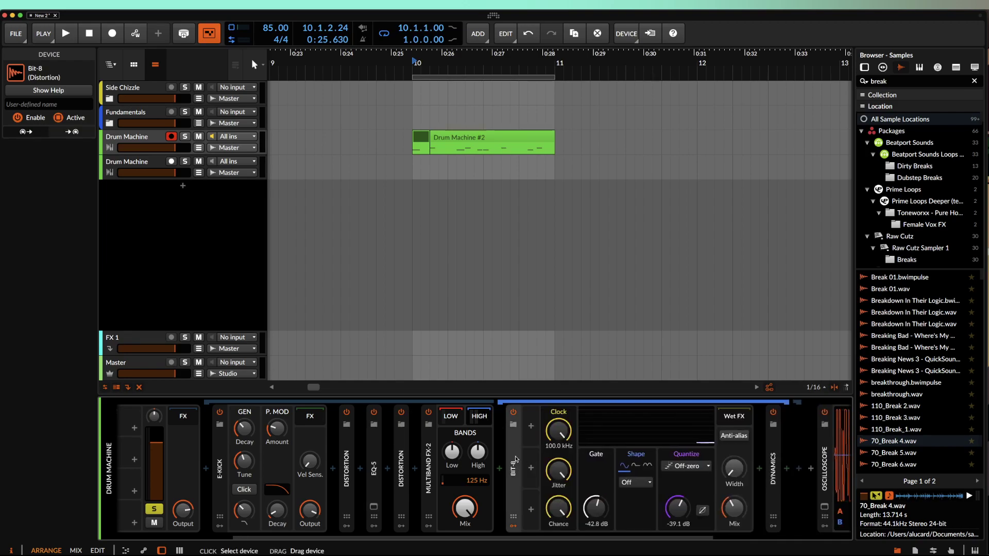
{"action": "double_click", "coordinate": [516, 456]}
{"action": "left_click", "coordinate": [512, 527]}
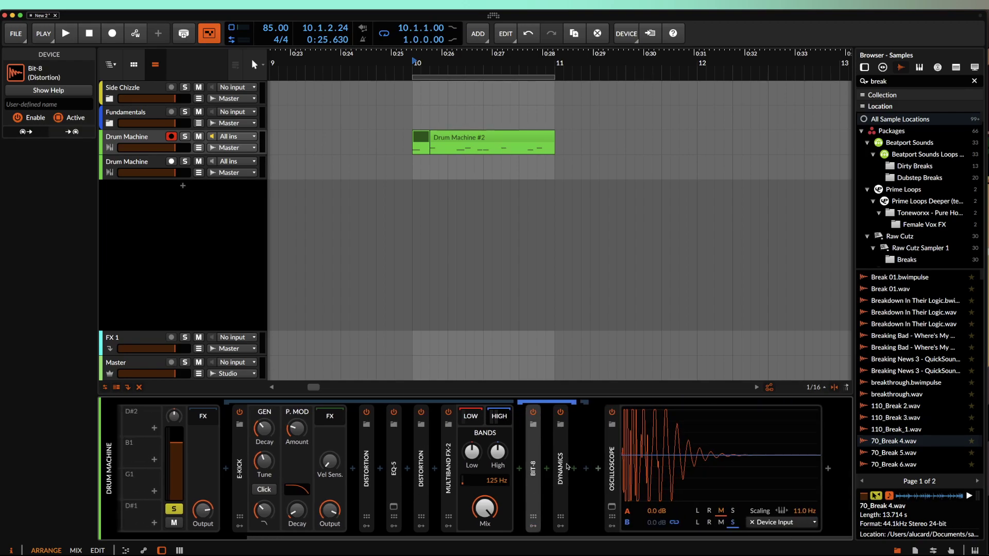
{"action": "double_click", "coordinate": [449, 463]}
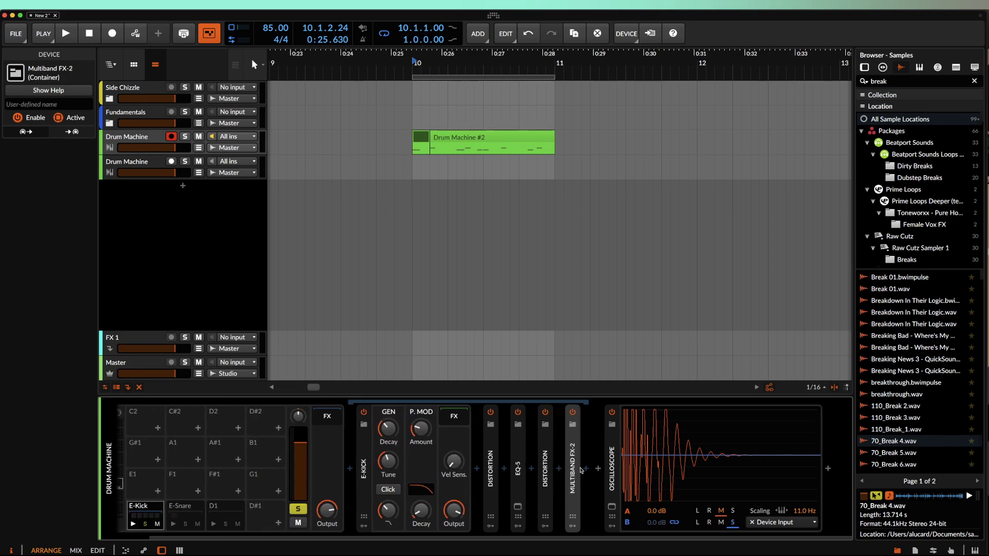
Step: Insert a Bitwig Compressor into the kick chain and place it between the second Distortion and the Multiband FX-2
{"action": "left_click", "coordinate": [585, 469]}
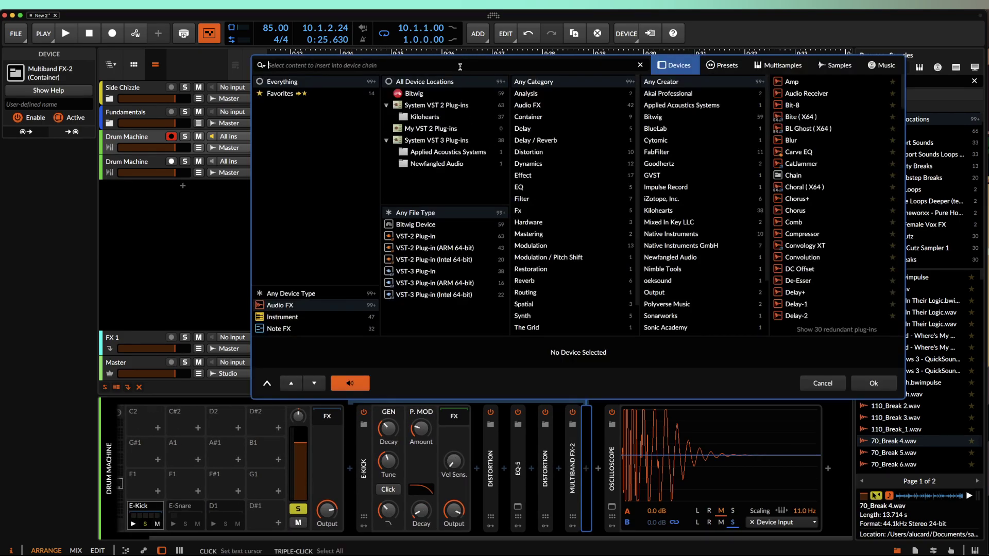
{"action": "type", "text": "the"}
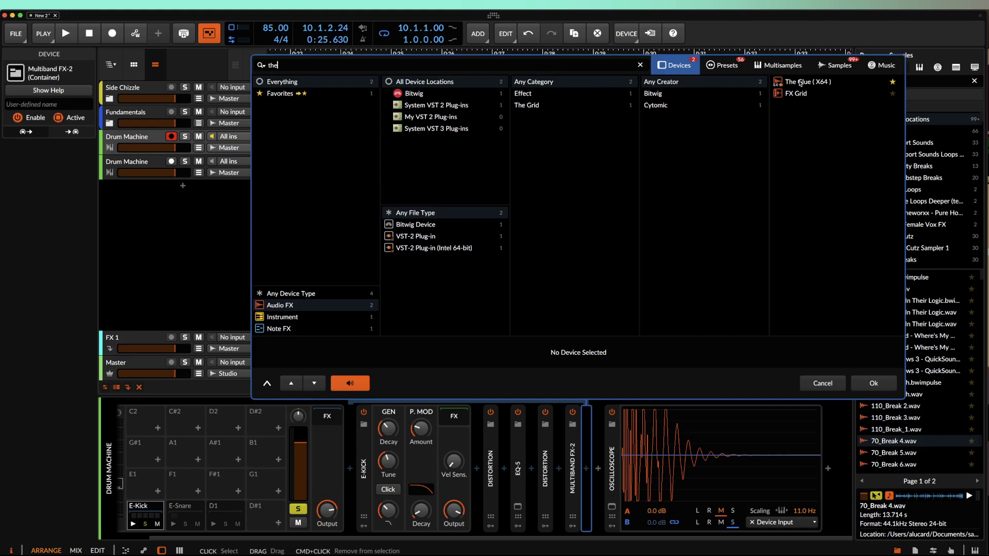
{"action": "key", "text": "BackSpace"}
{"action": "key", "text": "BackSpace"}
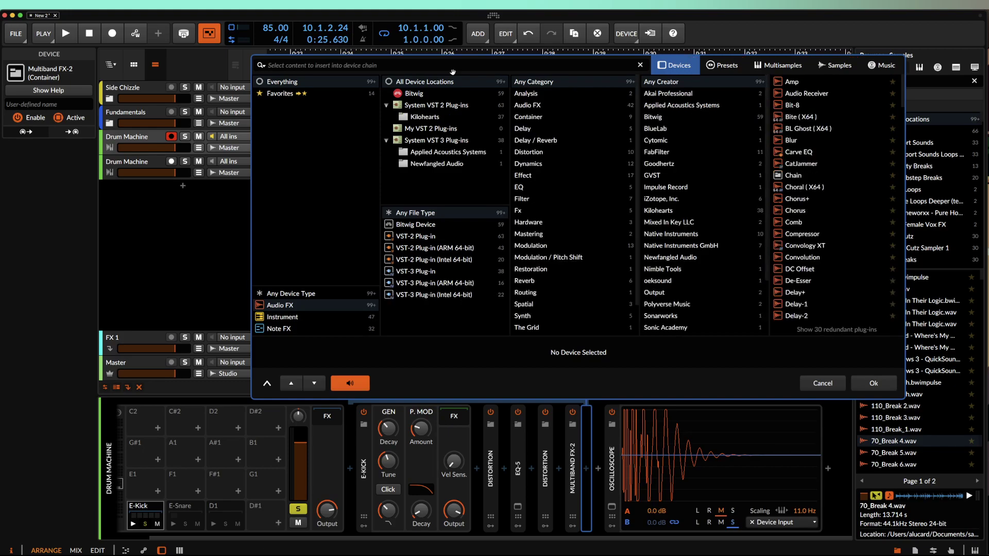
{"action": "type", "text": "comp"}
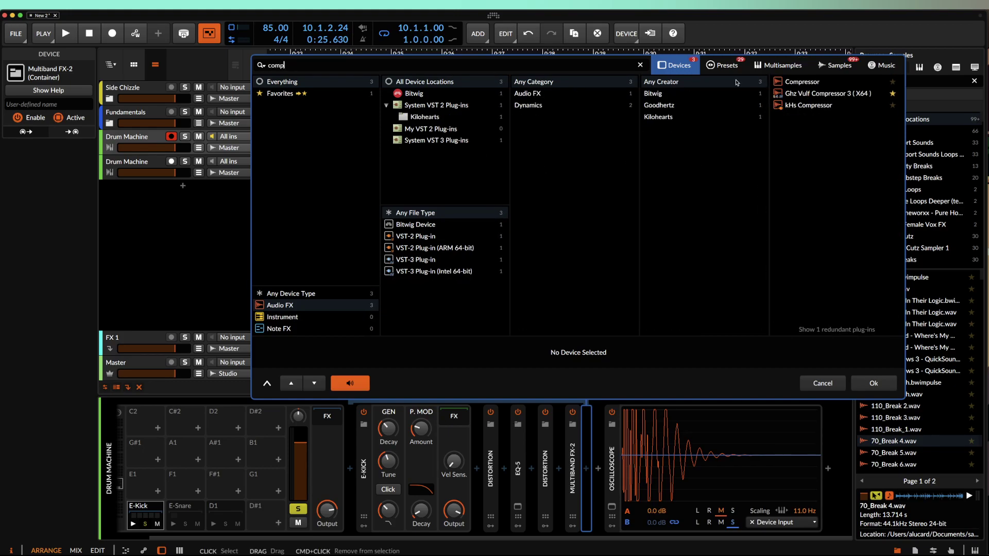
{"action": "left_click", "coordinate": [788, 81]}
{"action": "key", "text": "Return"}
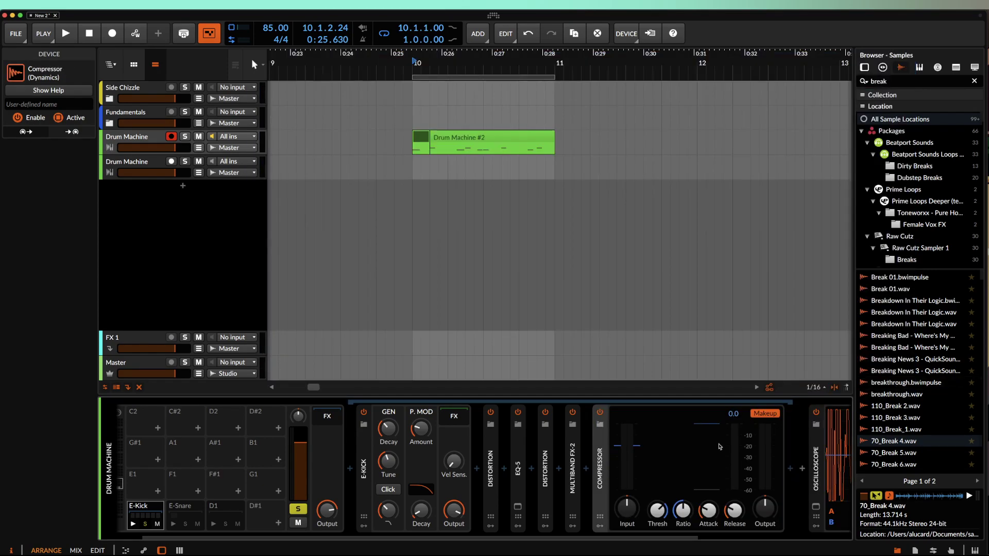
{"action": "left_click_drag", "start_coordinate": [578, 456], "coordinate": [563, 456]}
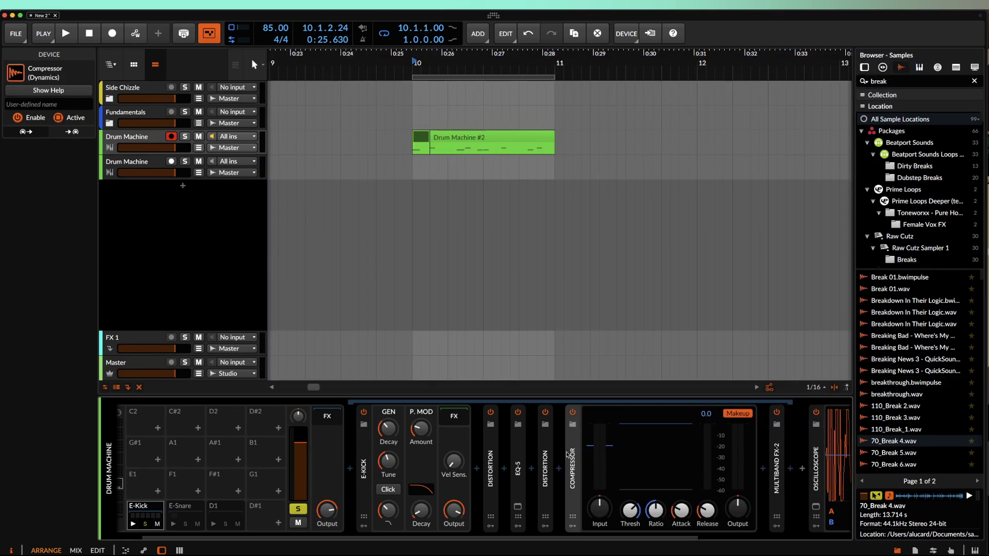
Step: Lower the Compressor's threshold and adjust its attack and release times
{"action": "scroll", "coordinate": [563, 455], "scroll_direction": "right", "scroll_amount": 5}
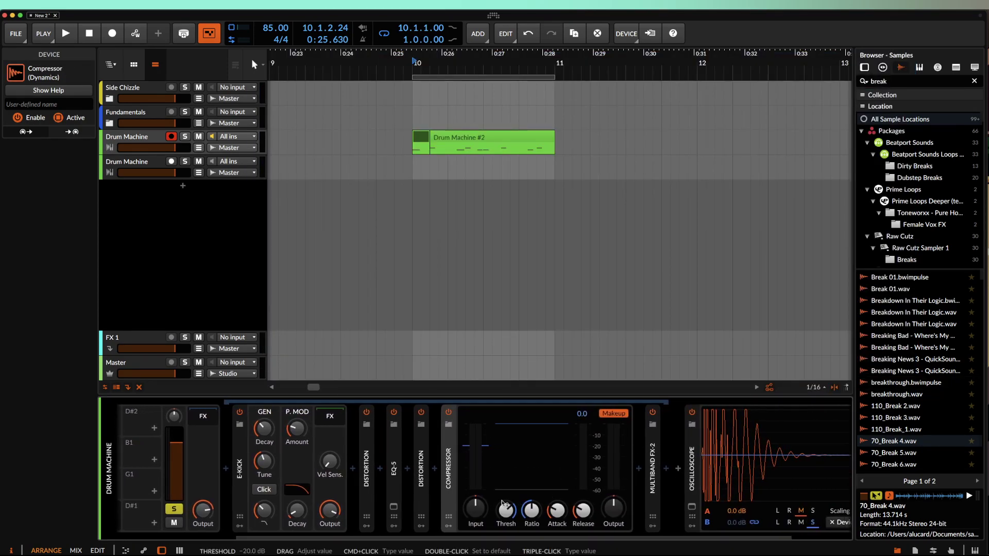
{"action": "left_click", "coordinate": [506, 510]}
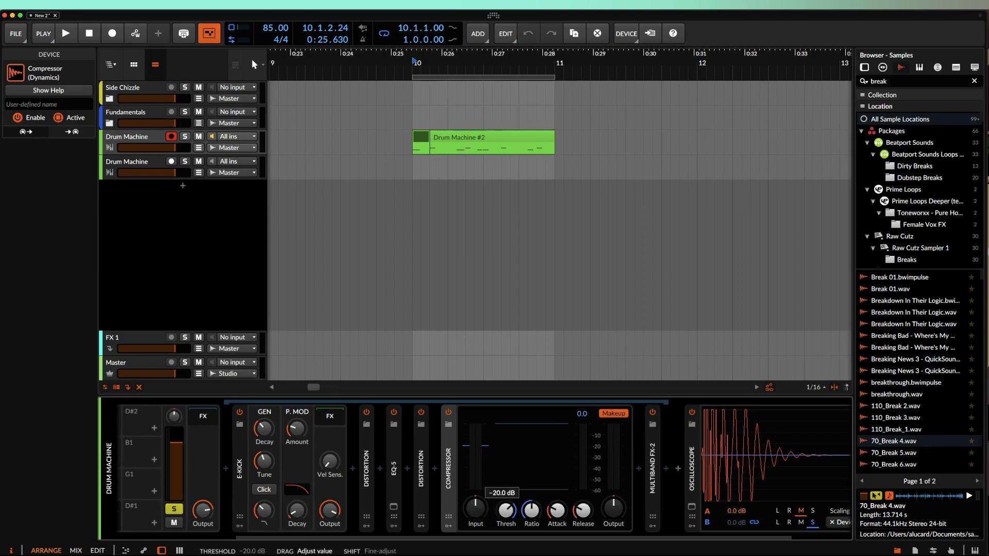
{"action": "left_click_drag", "start_coordinate": [506, 510], "coordinate": [585, 500]}
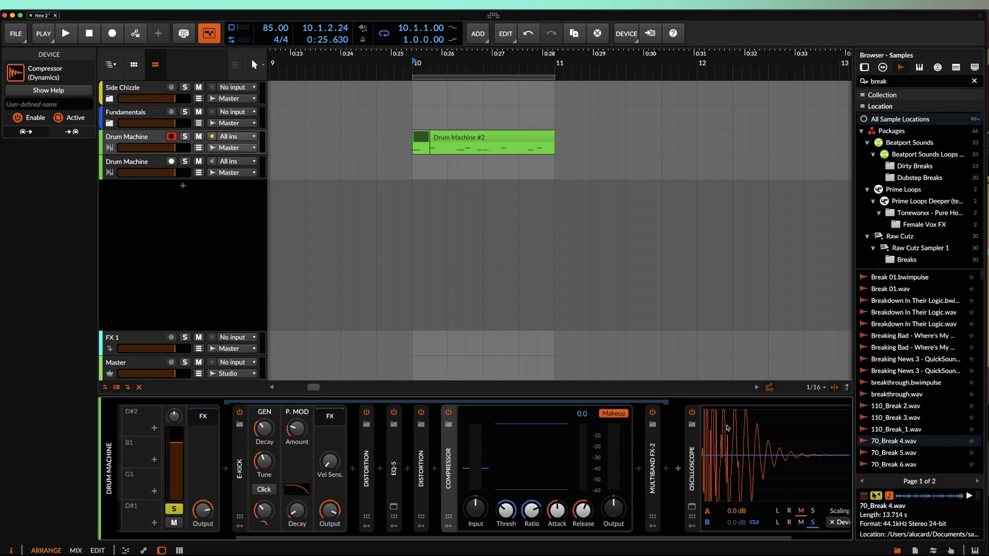
Step: Play the kick to examine the Compressor's gain reduction and the resulting waveform, and collapse the Compressor
{"action": "scroll", "coordinate": [596, 399], "scroll_direction": "right", "scroll_amount": 3}
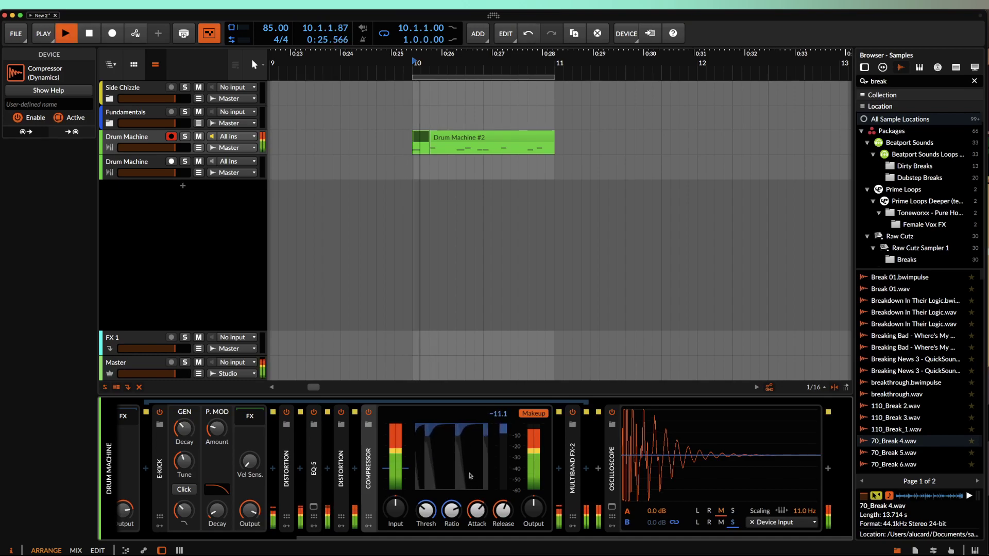
{"action": "scroll", "coordinate": [504, 516], "scroll_direction": "down", "scroll_amount": 3}
{"action": "key", "text": "space"}
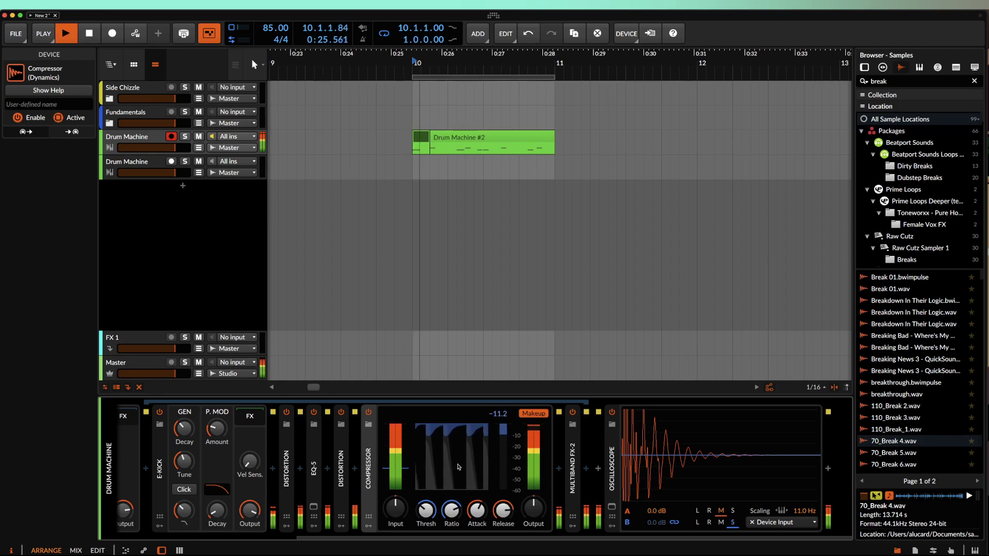
{"action": "key", "text": "space"}
{"action": "double_click", "coordinate": [366, 452]}
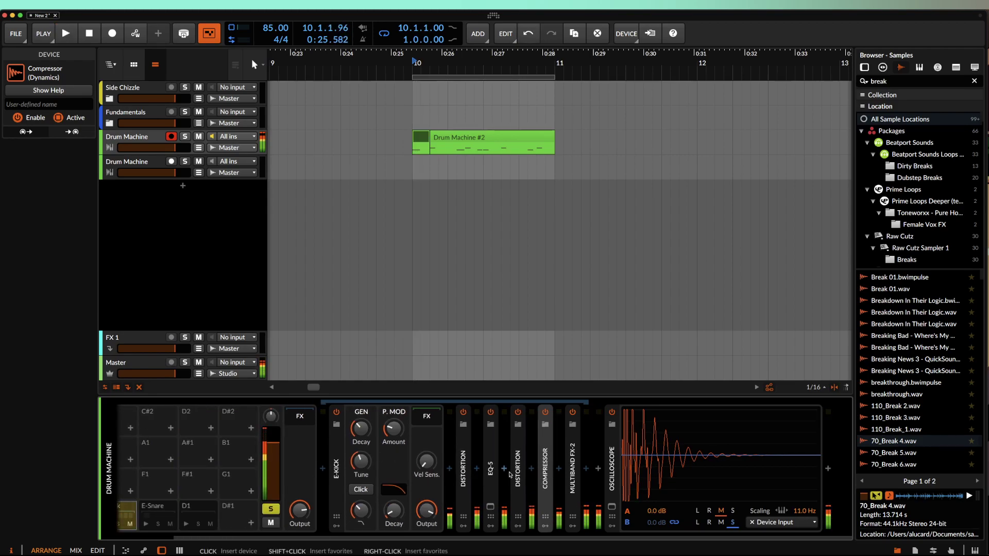
Step: Replay the kick, expand the Multiband FX-2, and hide and reshow its High band chain
{"action": "key", "text": "space"}
{"action": "key", "text": "space"}
{"action": "key", "text": "space"}
{"action": "key", "text": "space"}
{"action": "double_click", "coordinate": [573, 468]}
{"action": "key", "text": "space"}
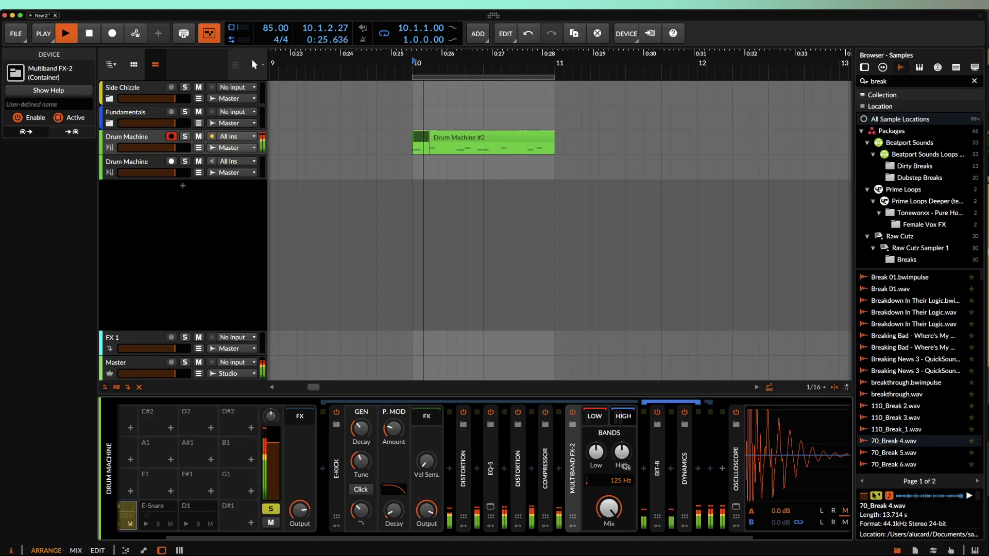
{"action": "left_click", "coordinate": [623, 417]}
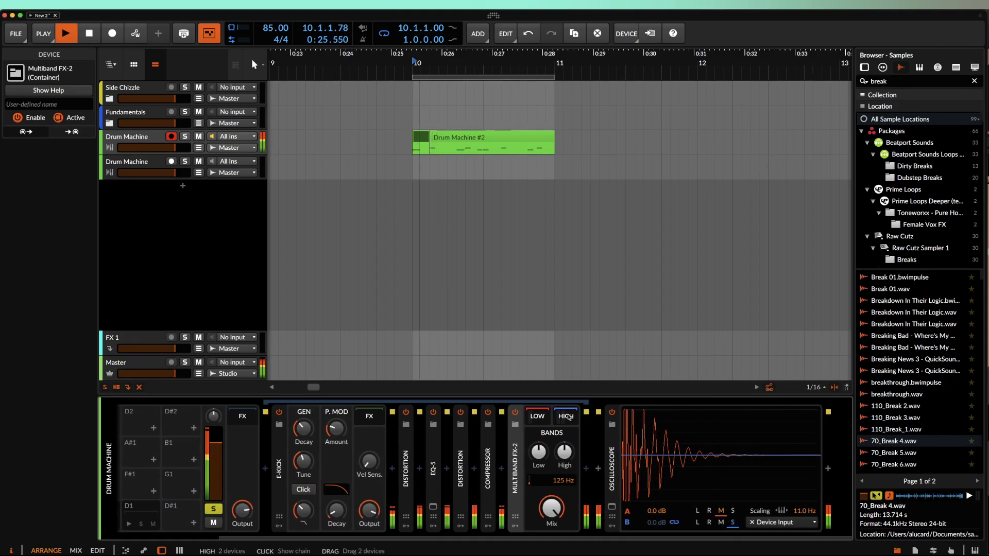
{"action": "left_click", "coordinate": [569, 416]}
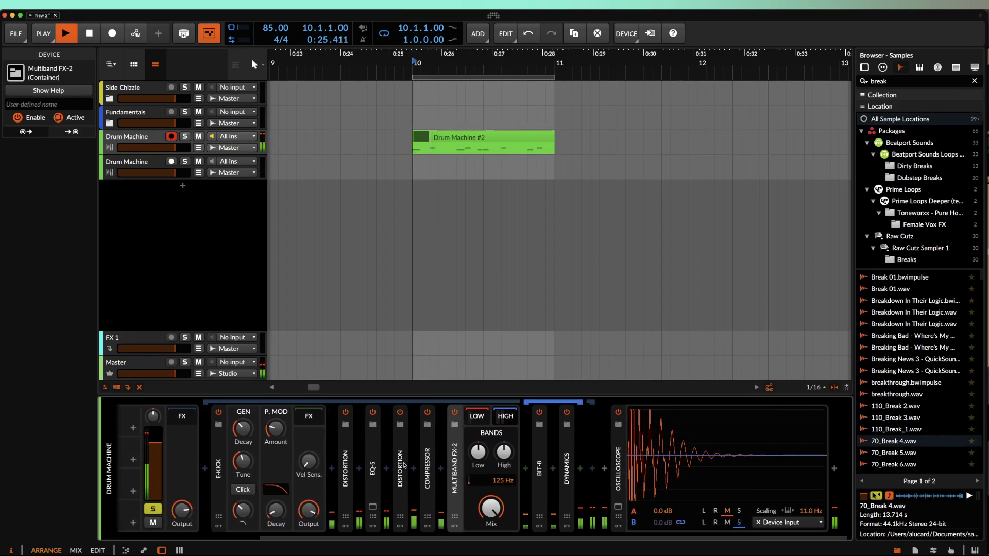
Step: Inspect the second Distortion's settings during playback, and collapse it and the Multiband FX-2
{"action": "double_click", "coordinate": [403, 466]}
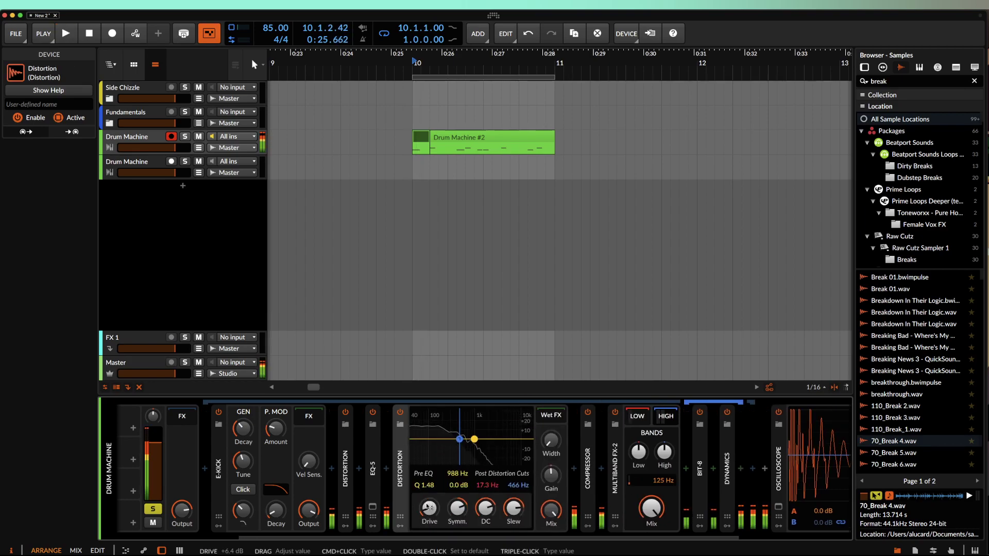
{"action": "double_click", "coordinate": [405, 474]}
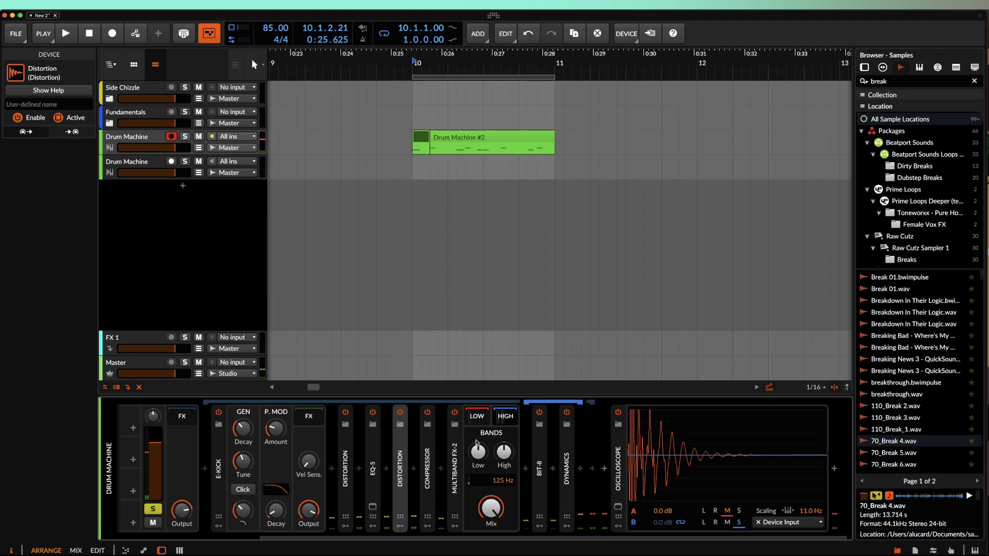
{"action": "double_click", "coordinate": [457, 465]}
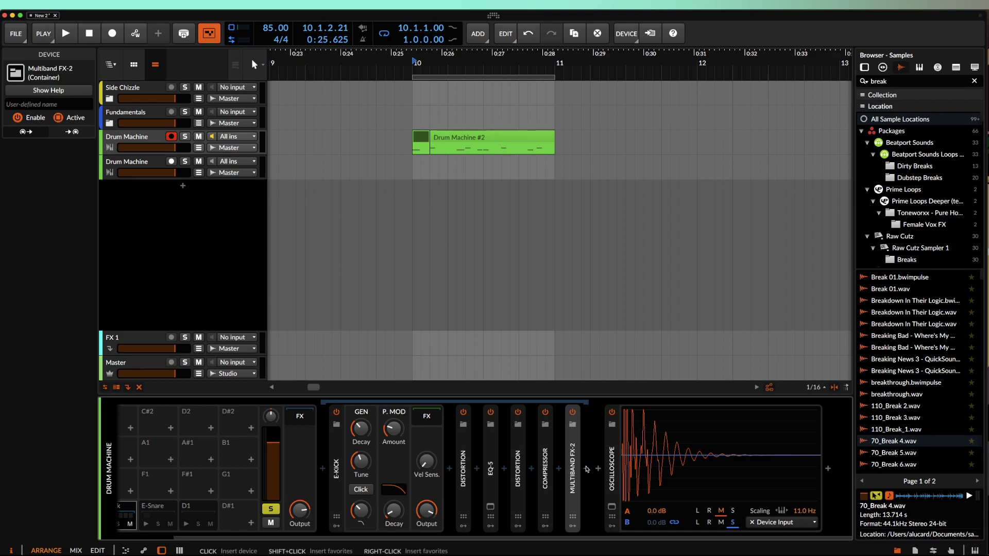
{"action": "left_click", "coordinate": [587, 469]}
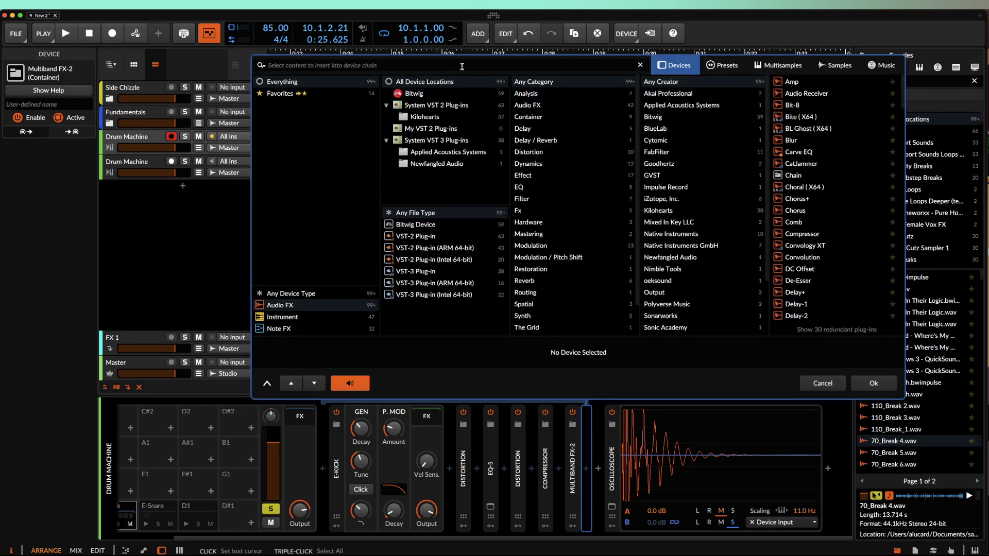
{"action": "type", "text": "bit"}
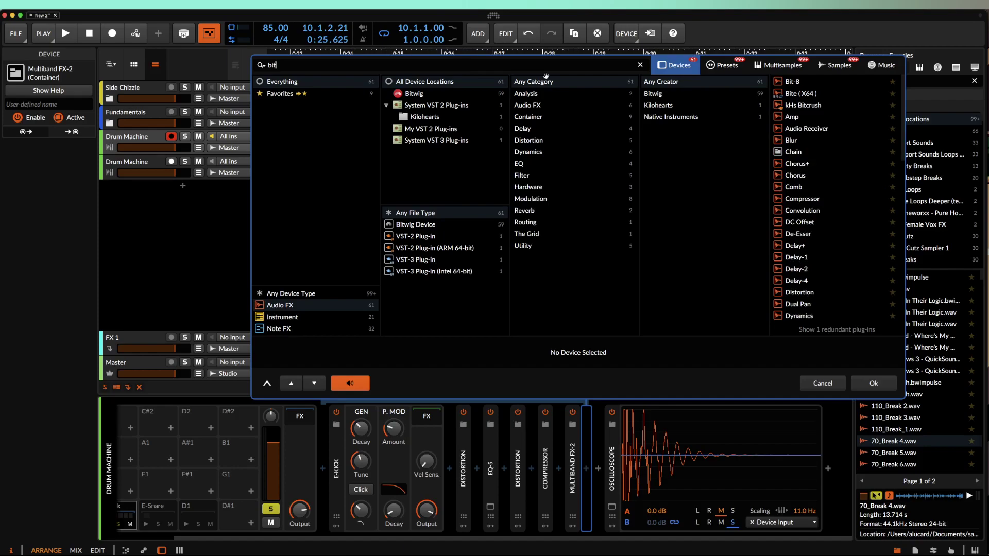
{"action": "left_click", "coordinate": [793, 83]}
{"action": "key", "text": "Return"}
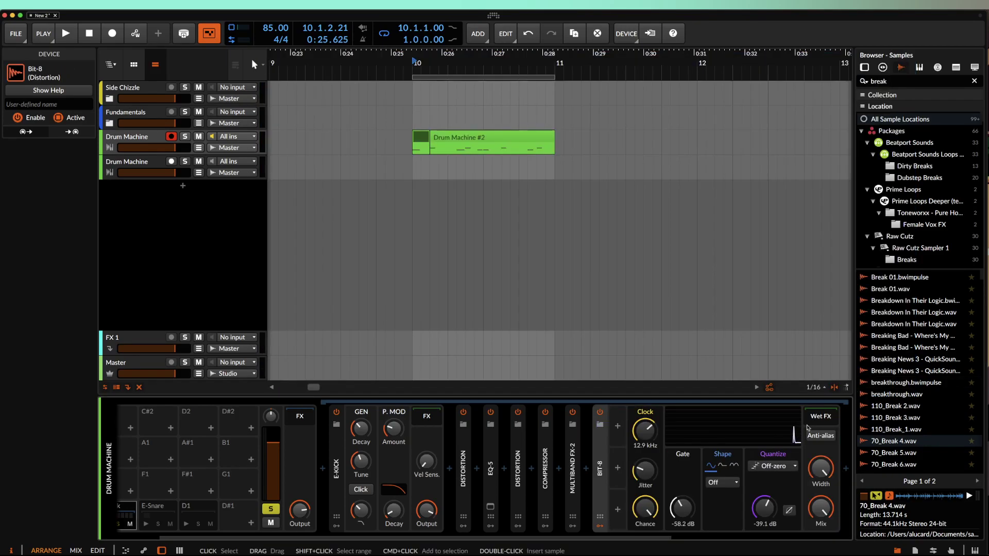
Step: Set Bit-8's Clock to 100 kHz and Quantize level to -96 dB, and switch its clip mode to Hard Clip
{"action": "double_click", "coordinate": [654, 432]}
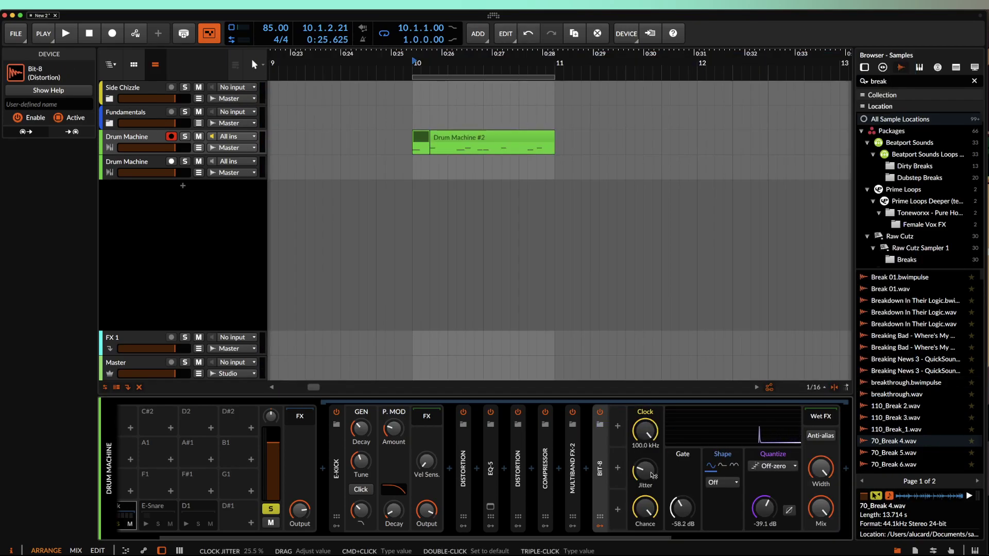
{"action": "left_click", "coordinate": [723, 483]}
{"action": "left_click", "coordinate": [723, 509]}
{"action": "left_click", "coordinate": [721, 483]}
{"action": "left_click", "coordinate": [721, 520]}
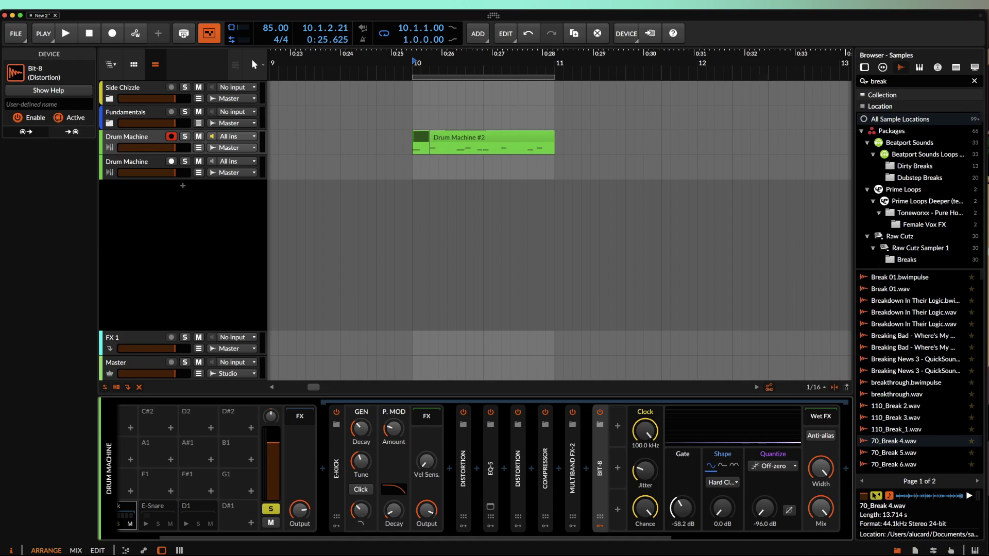
Step: Set Bit-8's Gate threshold to -59.8 dB and turn down its Jitter while auditioning the kick
{"action": "key", "text": "space"}
{"action": "left_click", "coordinate": [671, 454]}
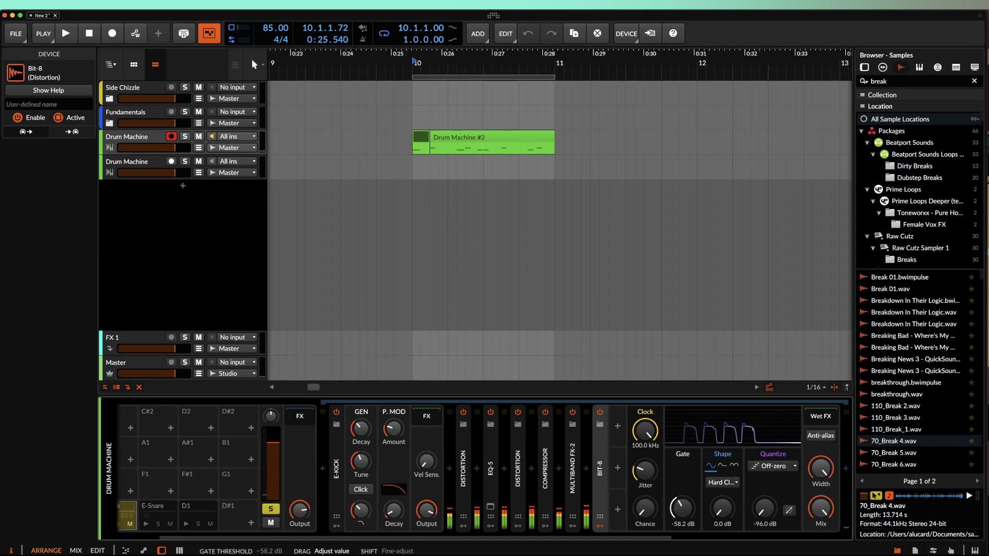
{"action": "key", "text": "space"}
{"action": "key", "text": "space"}
{"action": "left_click_drag", "start_coordinate": [682, 509], "coordinate": [645, 412]}
{"action": "key", "text": "space"}
{"action": "key", "text": "space"}
{"action": "left_click_drag", "start_coordinate": [649, 478], "coordinate": [649, 510]}
Step: Replay the kick repeatedly with the Clock kept at 100 kHz to examine Bit-8's gating in its display
{"action": "key", "text": "space"}
{"action": "key", "text": "space"}
{"action": "key", "text": "space"}
{"action": "key", "text": "space"}
{"action": "key", "text": "space"}
{"action": "key", "text": "space"}
{"action": "key", "text": "space"}
{"action": "key", "text": "space"}
{"action": "left_click_drag", "start_coordinate": [645, 432], "coordinate": [645, 412]}
{"action": "key", "text": "space"}
{"action": "key", "text": "space"}
{"action": "key", "text": "space"}
{"action": "key", "text": "space"}
{"action": "key", "text": "space"}
{"action": "key", "text": "space"}
{"action": "key", "text": "space"}
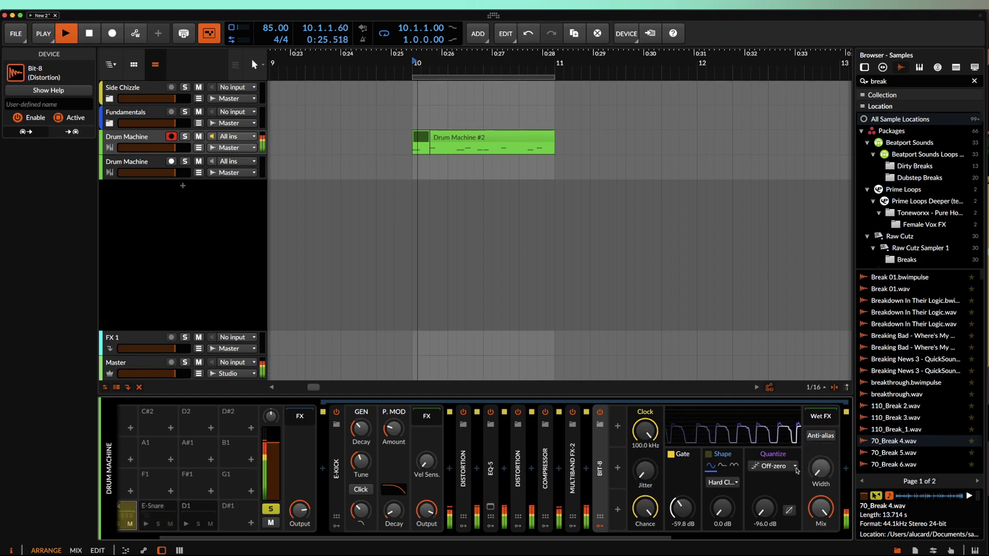
{"action": "key", "text": "space"}
{"action": "key", "text": "space"}
{"action": "key", "text": "space"}
{"action": "key", "text": "space"}
{"action": "key", "text": "space"}
Step: Switch Bit-8's clip mode to Soft Clip and raise its Shape drive to +15.8 dB while playing the kick
{"action": "left_click", "coordinate": [721, 483]}
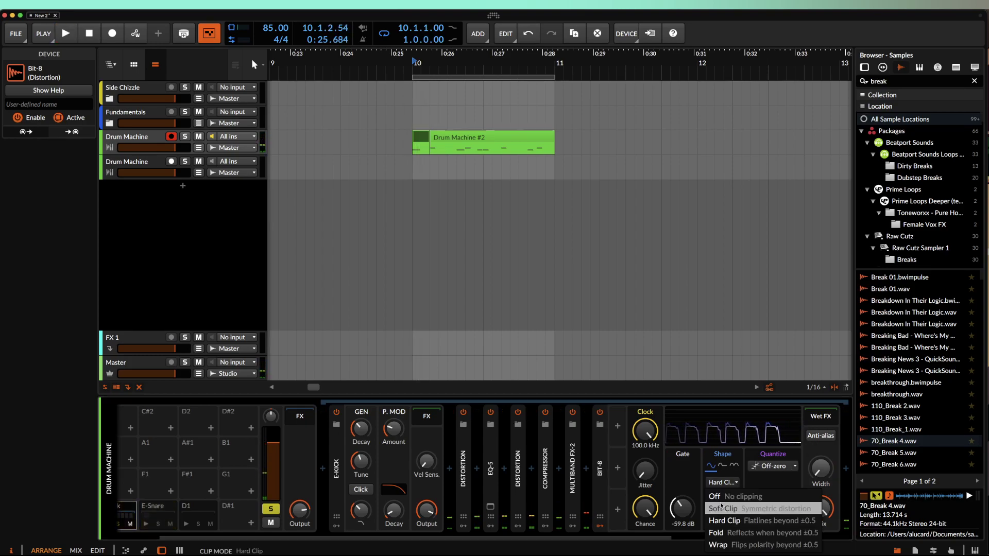
{"action": "left_click", "coordinate": [722, 507]}
{"action": "key", "text": "space"}
{"action": "left_click_drag", "start_coordinate": [722, 507], "coordinate": [723, 488]}
{"action": "key", "text": "space"}
{"action": "scroll", "coordinate": [711, 495], "scroll_direction": "right", "scroll_amount": 5}
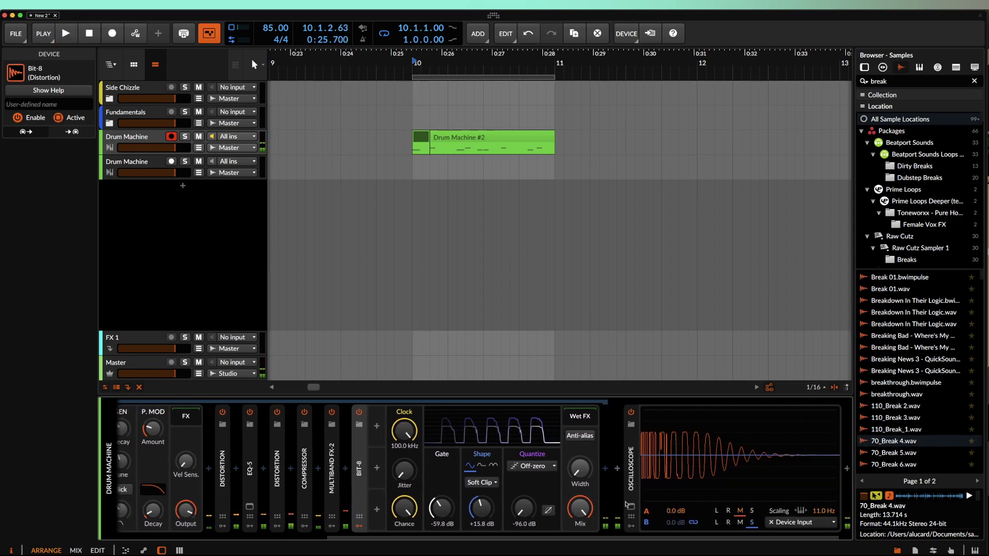
Step: Audition the kick and change Bit-8's quantization mode to Diffusion
{"action": "double_click", "coordinate": [523, 509]}
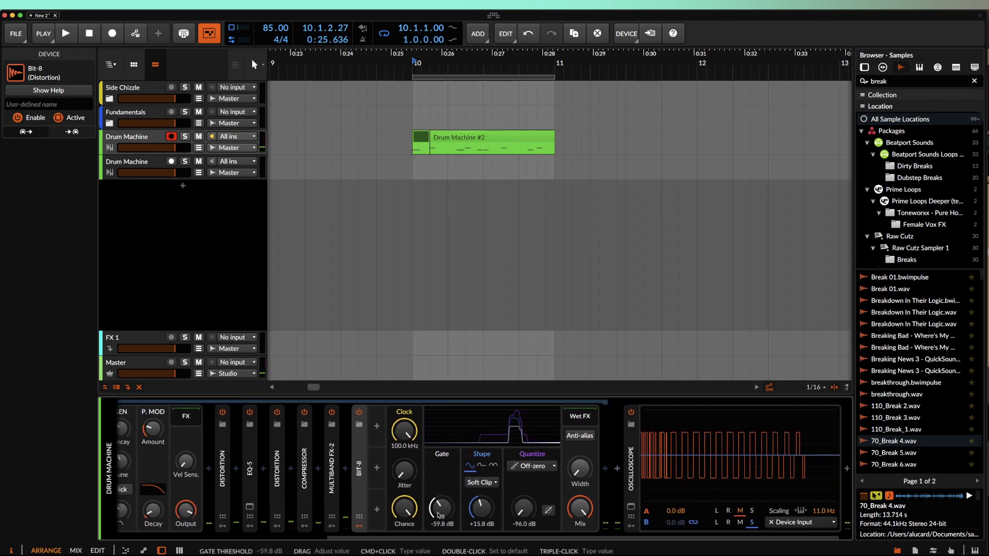
{"action": "key", "text": "space"}
{"action": "left_click", "coordinate": [522, 470]}
{"action": "key", "text": "space"}
{"action": "left_click", "coordinate": [531, 468]}
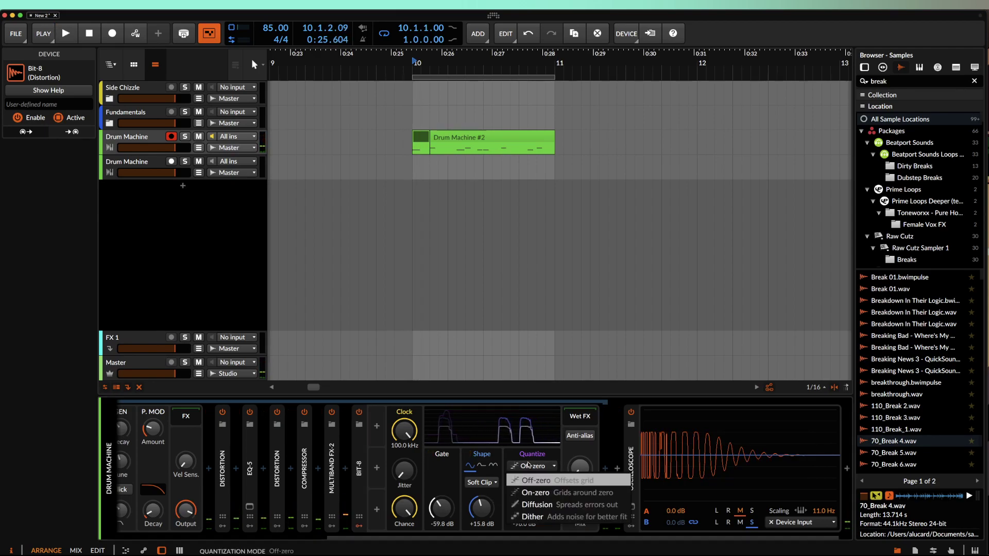
{"action": "left_click", "coordinate": [532, 507]}
Step: Set Bit-8's Gate threshold to -48.9 dB and its Shape drive to 0.0 dB, replaying the kick to compare
{"action": "key", "text": "space"}
{"action": "key", "text": "space"}
{"action": "key", "text": "space"}
{"action": "left_click_drag", "start_coordinate": [441, 509], "coordinate": [482, 509]}
{"action": "key", "text": "space"}
{"action": "key", "text": "space"}
{"action": "key", "text": "space"}
{"action": "key", "text": "space"}
{"action": "key", "text": "space"}
{"action": "key", "text": "space"}
{"action": "key", "text": "space"}
{"action": "key", "text": "space"}
{"action": "key", "text": "space"}
{"action": "key", "text": "space"}
{"action": "key", "text": "space"}
{"action": "key", "text": "space"}
{"action": "key", "text": "space"}
{"action": "key", "text": "space"}
{"action": "key", "text": "space"}
{"action": "key", "text": "space"}
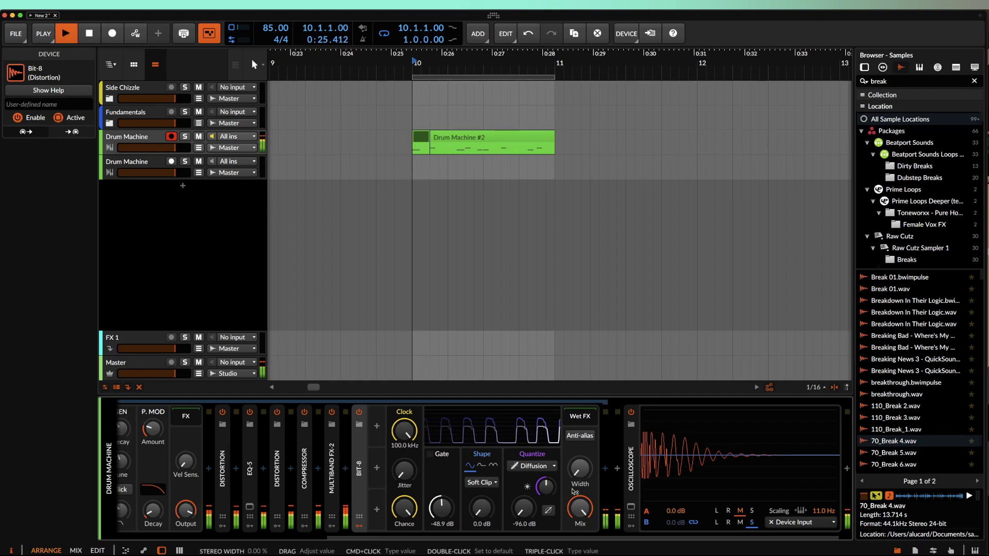
{"action": "key", "text": "space"}
Step: Switch Bit-8's clip mode back to Hard Clip and replay the kick
{"action": "left_click", "coordinate": [480, 482]}
{"action": "left_click", "coordinate": [480, 511]}
{"action": "left_click", "coordinate": [480, 485]}
{"action": "left_click", "coordinate": [479, 519]}
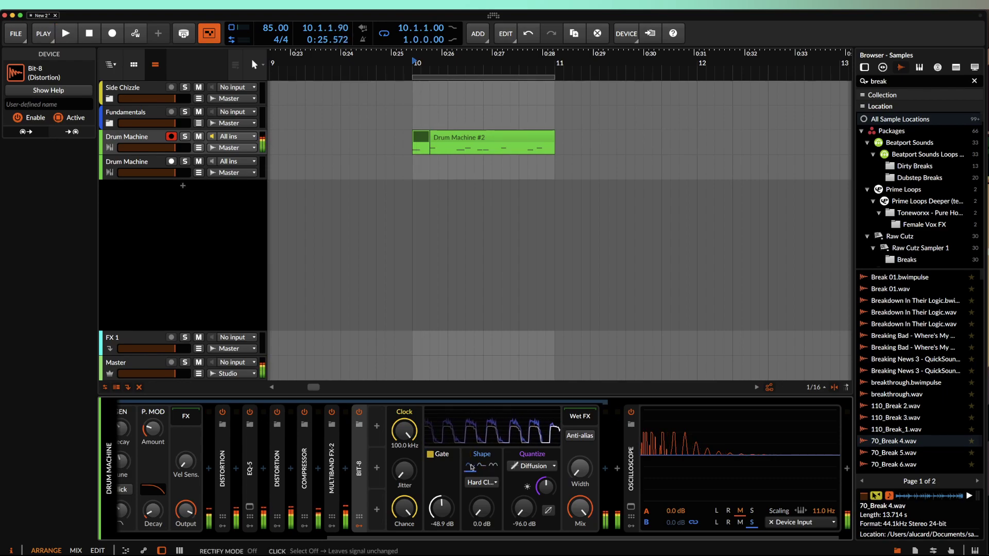
{"action": "key", "text": "space"}
{"action": "key", "text": "space"}
{"action": "key", "text": "space"}
{"action": "key", "text": "space"}
Step: Reduce Bit-8's Mix to 60.3 % and replay the kick to check its waveform in the Oscilloscope
{"action": "mouse_move", "coordinate": [580, 509]}
{"action": "left_mouse_down"}
{"action": "mouse_move", "coordinate": [580, 533]}
{"action": "mouse_move", "coordinate": [585, 502]}
{"action": "left_mouse_up"}
{"action": "key", "text": "space"}
{"action": "key", "text": "space"}
{"action": "key", "text": "space"}
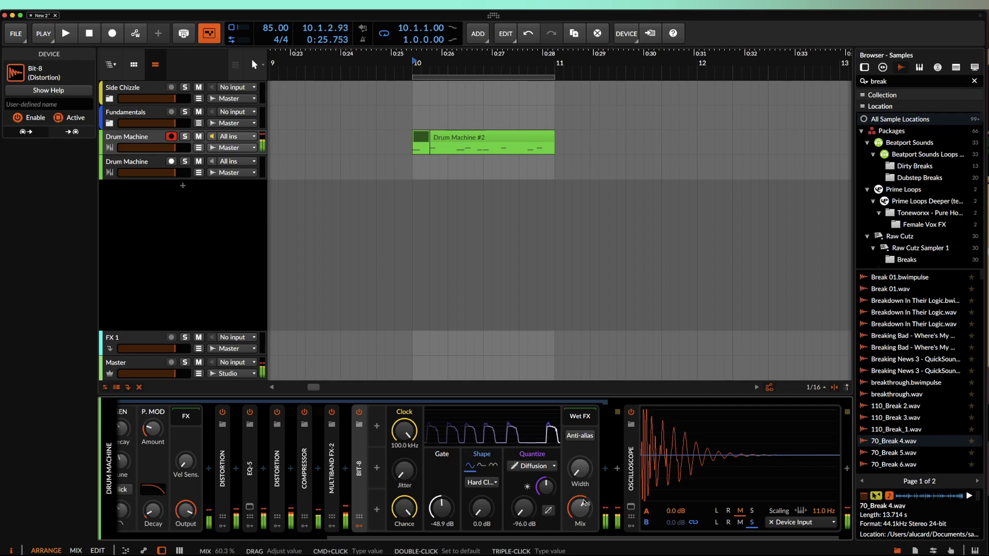
{"action": "key", "text": "space"}
{"action": "key", "text": "space"}
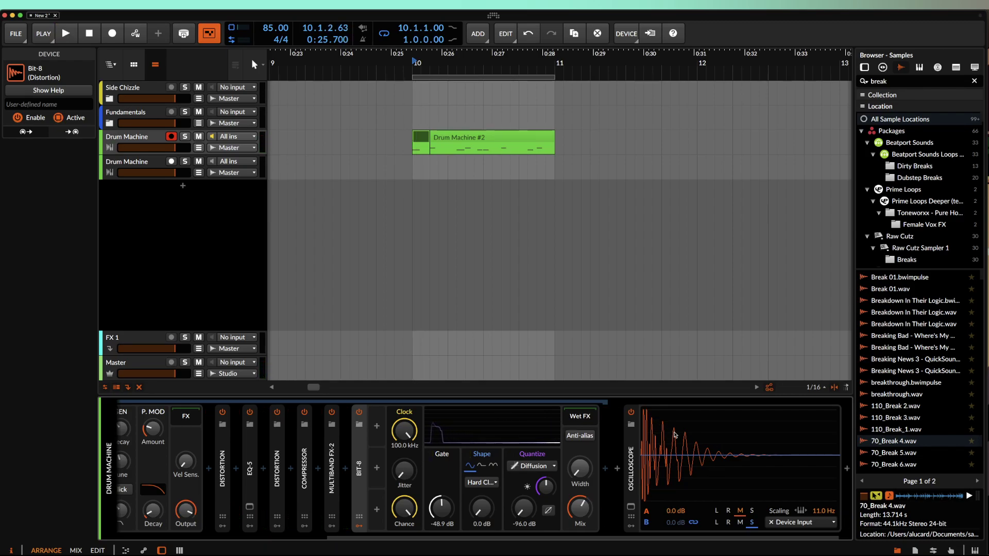
{"action": "key", "text": "space"}
{"action": "key", "text": "space"}
{"action": "key", "text": "space"}
{"action": "key", "text": "space"}
{"action": "key", "text": "space"}
{"action": "key", "text": "space"}
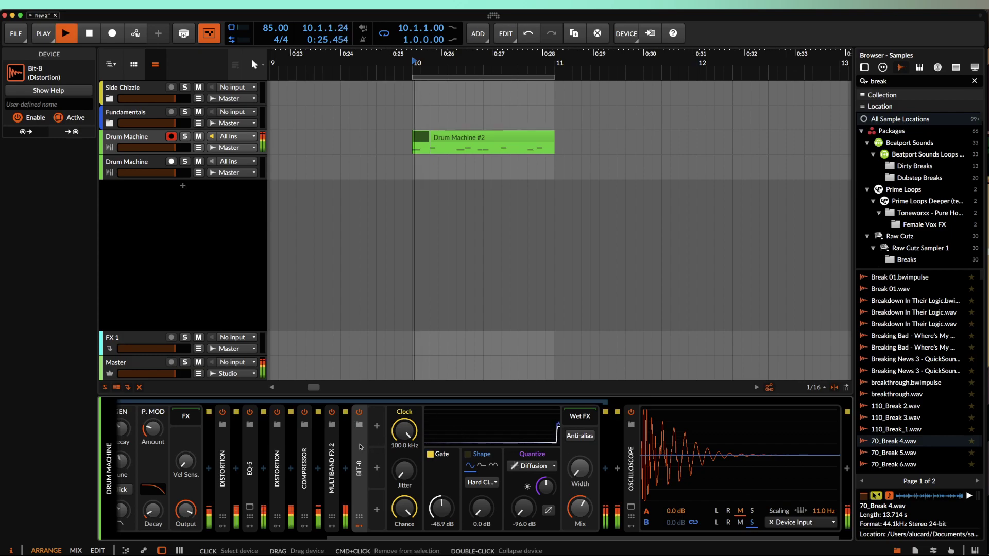
{"action": "double_click", "coordinate": [359, 459]}
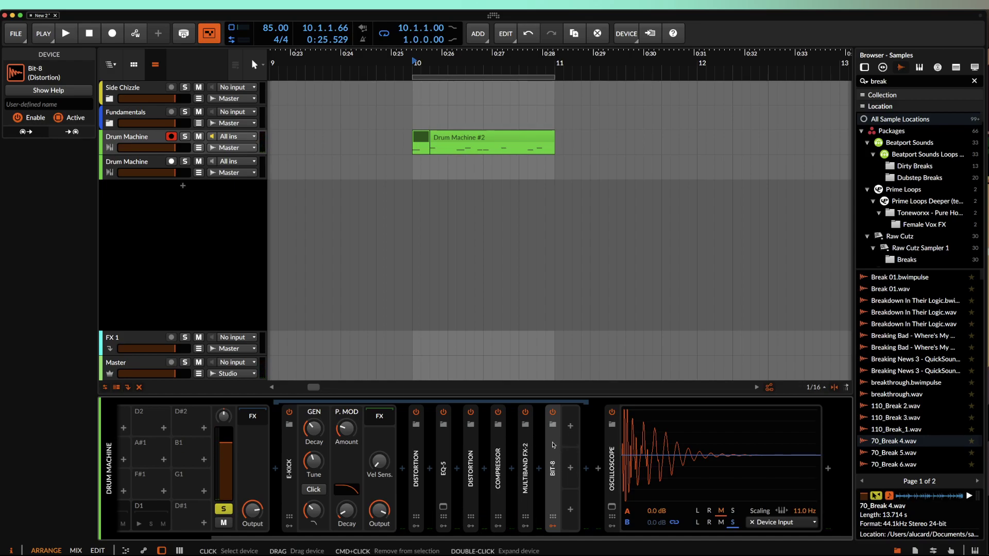
{"action": "key", "text": "Delete"}
Step: Insert a Dynamics device after the Multiband FX-2 and adjust its low and high ratios
{"action": "left_click", "coordinate": [586, 471]}
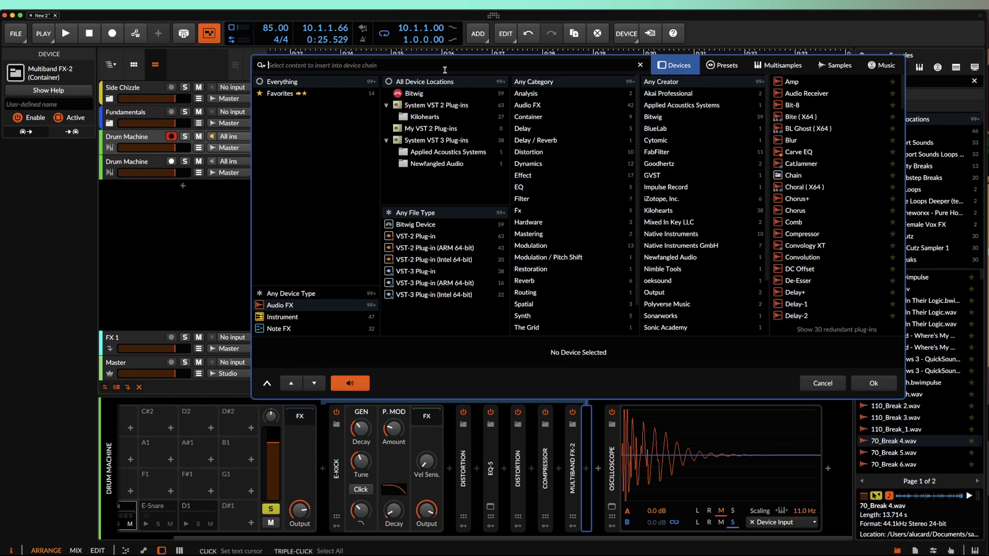
{"action": "type", "text": "dyna"}
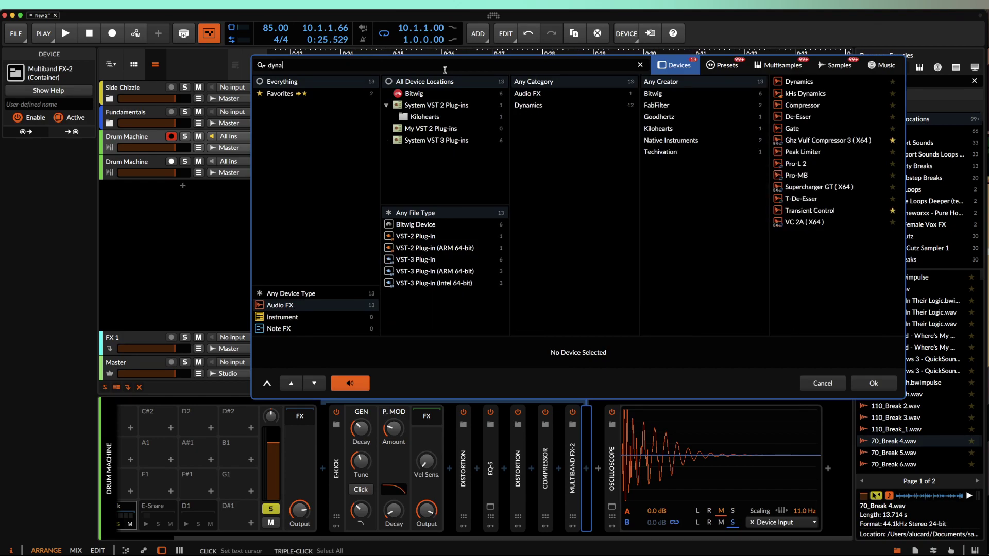
{"action": "left_click", "coordinate": [801, 82]}
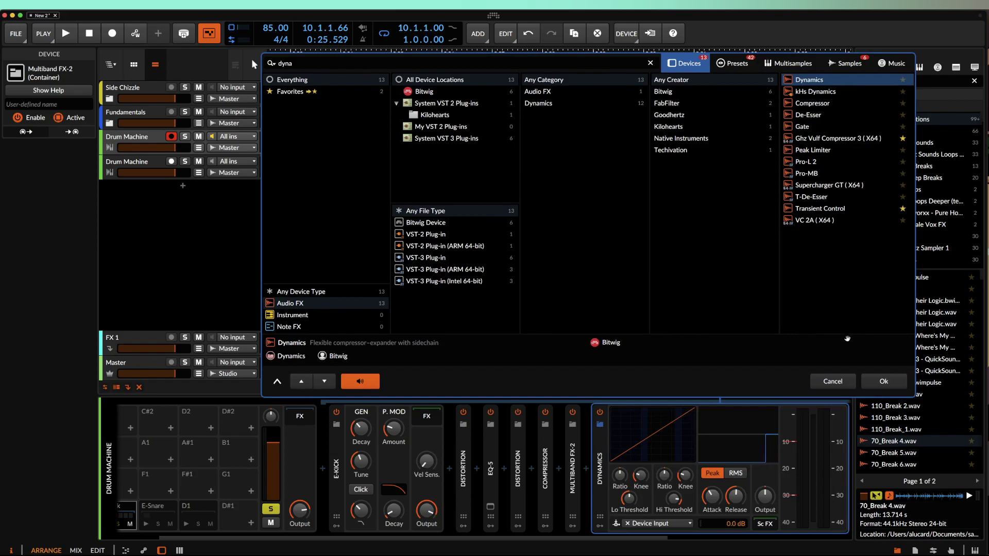
{"action": "left_click", "coordinate": [880, 379]}
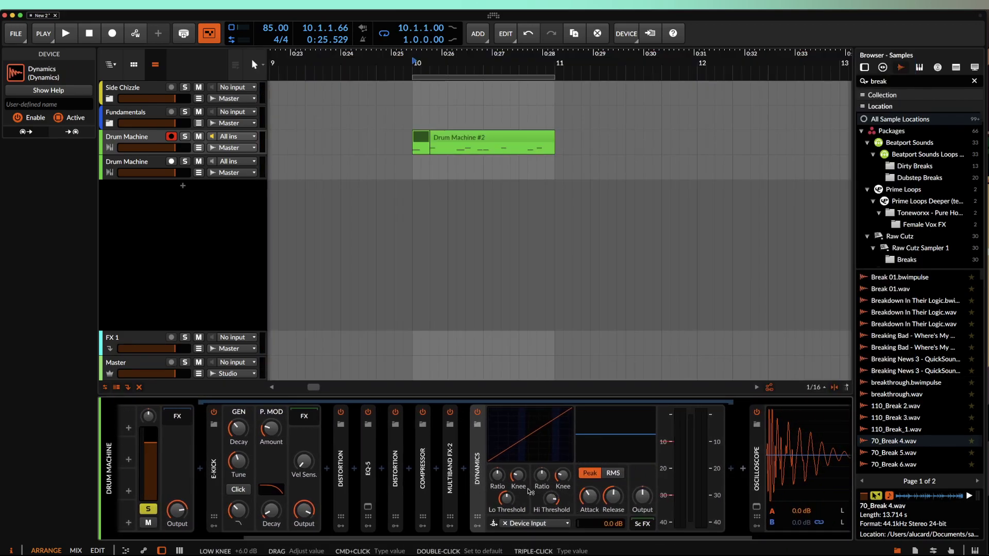
{"action": "mouse_move", "coordinate": [498, 476]}
{"action": "left_mouse_down"}
{"action": "mouse_move", "coordinate": [495, 447]}
{"action": "mouse_move", "coordinate": [497, 460]}
{"action": "left_mouse_up"}
{"action": "left_click_drag", "start_coordinate": [548, 482], "coordinate": [497, 443]}
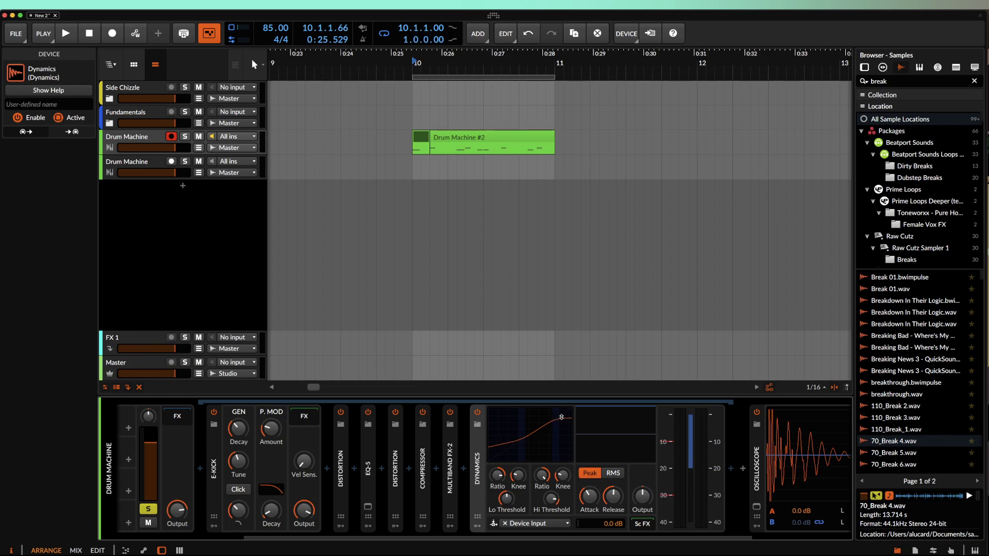
Step: Insert a Saturator between the Multiband FX-2 and Dynamics to view its curve, and delete it
{"action": "left_click", "coordinate": [463, 468]}
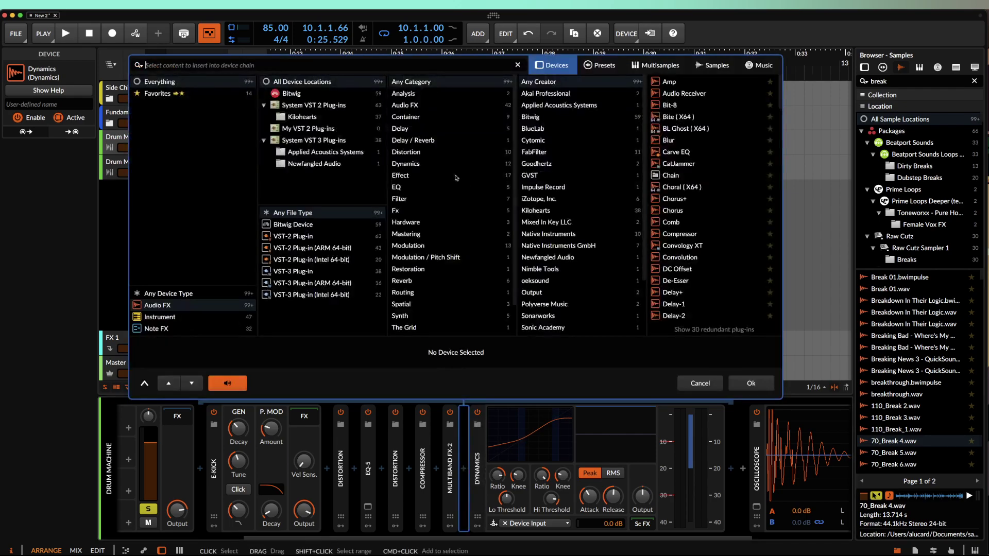
{"action": "type", "text": "sat"}
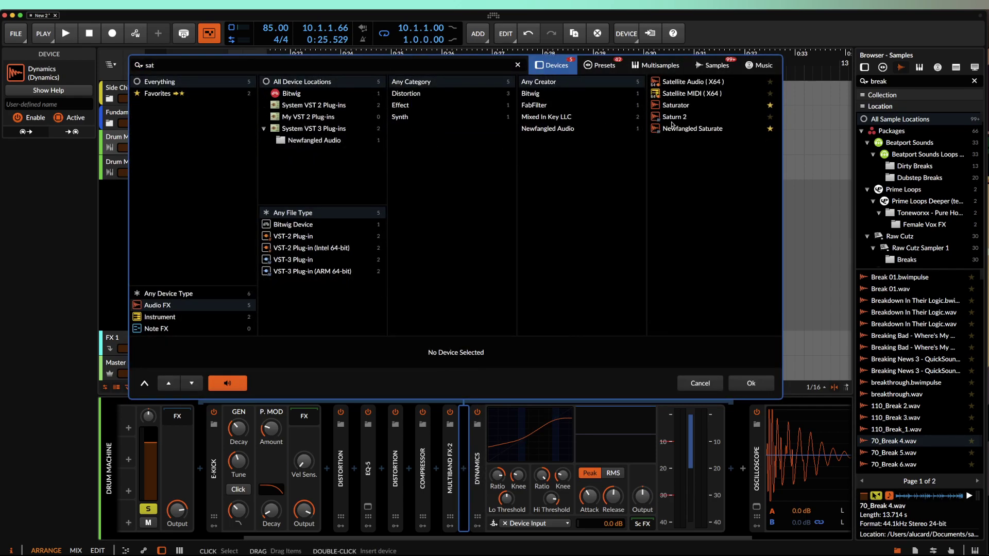
{"action": "left_click", "coordinate": [676, 105]}
{"action": "key", "text": "Return"}
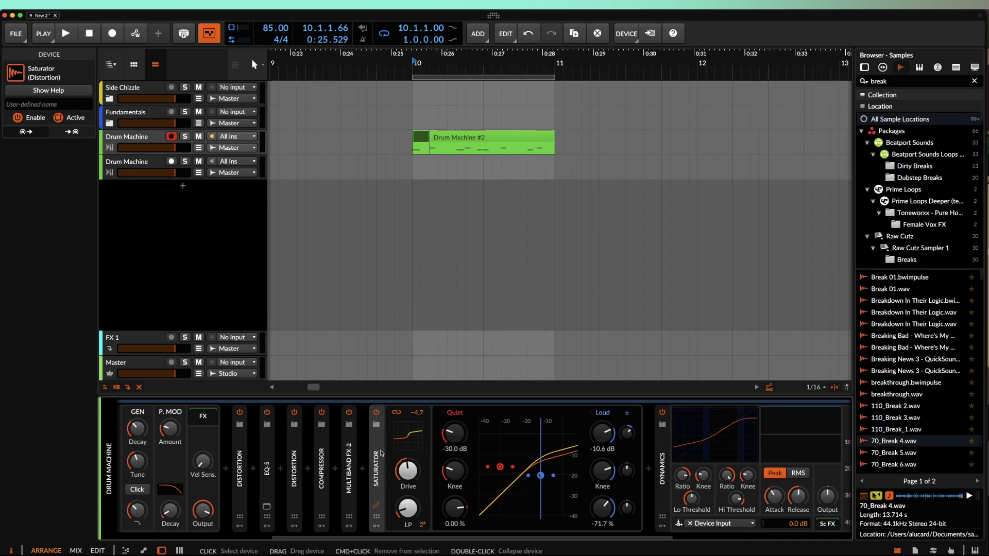
{"action": "key", "text": "Delete"}
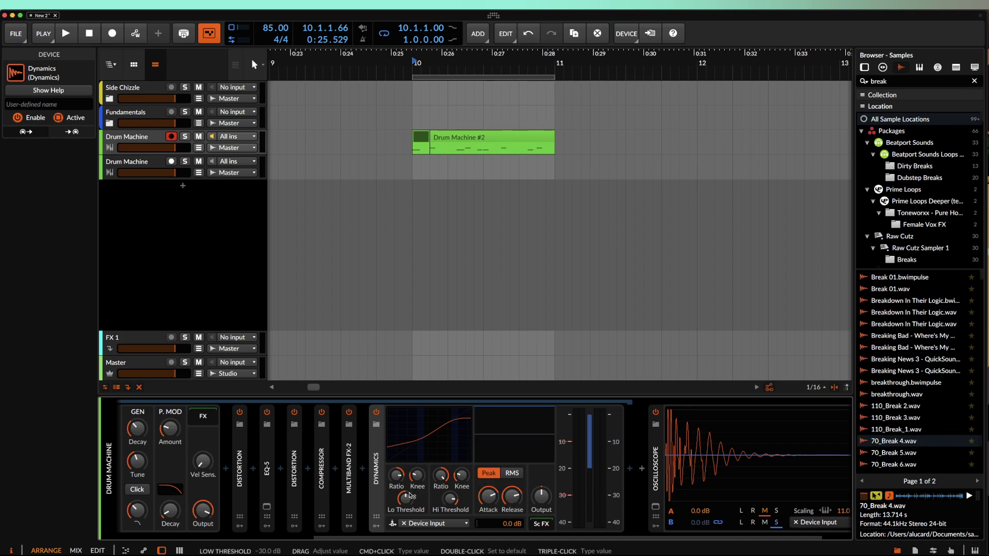
Step: Lower Dynamics' low threshold to about -36.5 dB and adjust its high threshold and high ratio during playback
{"action": "left_click_drag", "start_coordinate": [404, 502], "coordinate": [405, 501]}
{"action": "key", "text": "space"}
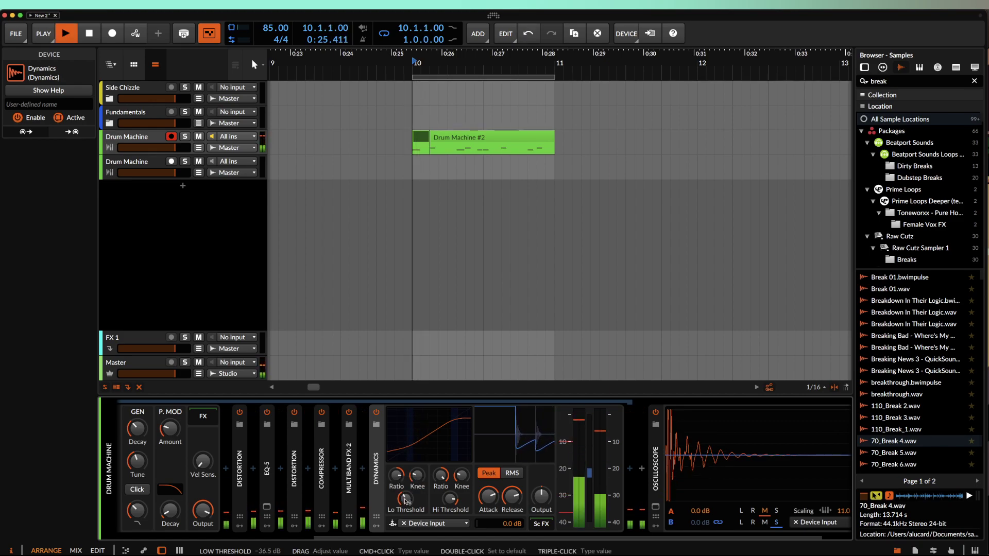
{"action": "key", "text": "space"}
{"action": "left_click_drag", "start_coordinate": [451, 498], "coordinate": [442, 475]}
{"action": "key", "text": "space"}
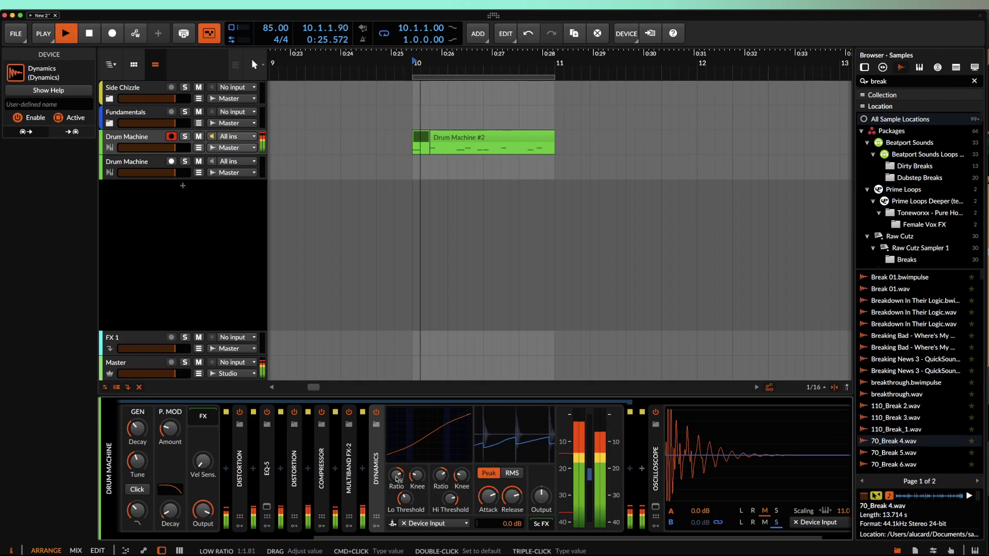
{"action": "key", "text": "space"}
Step: Adjust Dynamics' low ratio and low knee, and replay the kick to check the levels
{"action": "left_click_drag", "start_coordinate": [397, 476], "coordinate": [417, 478]}
{"action": "key", "text": "space"}
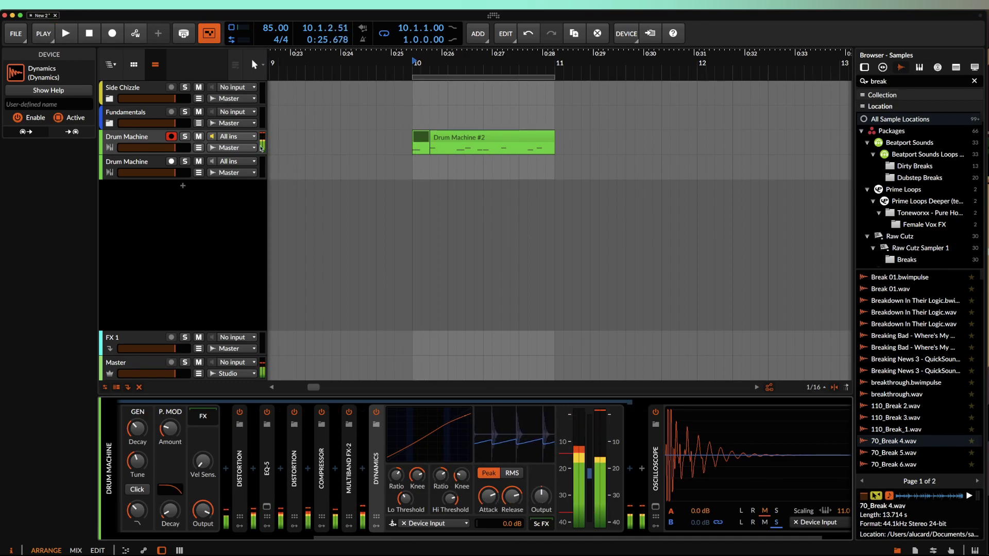
{"action": "key", "text": "space"}
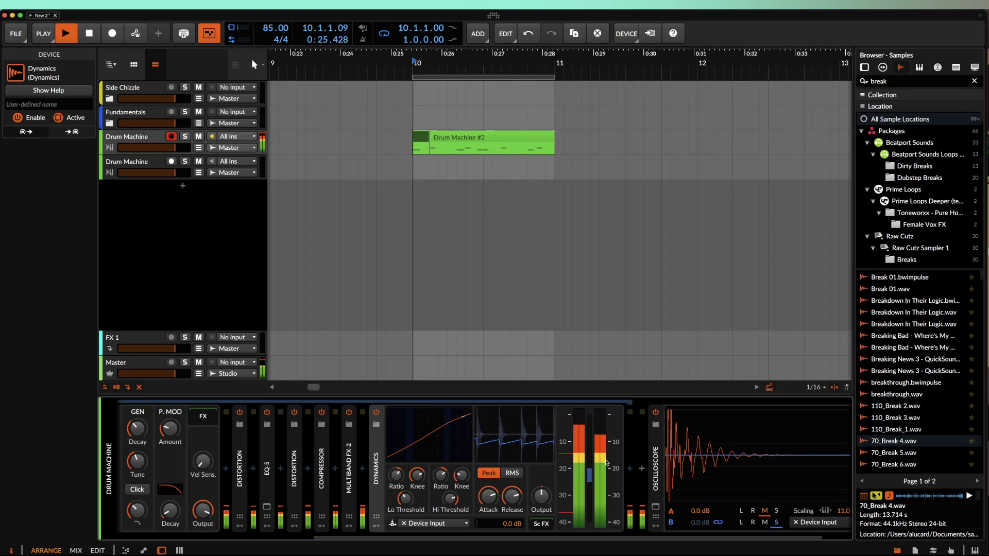
{"action": "key", "text": "space"}
Step: Select the record-armed Drum Machine track and play the kick to read its peak level
{"action": "left_click", "coordinate": [152, 176]}
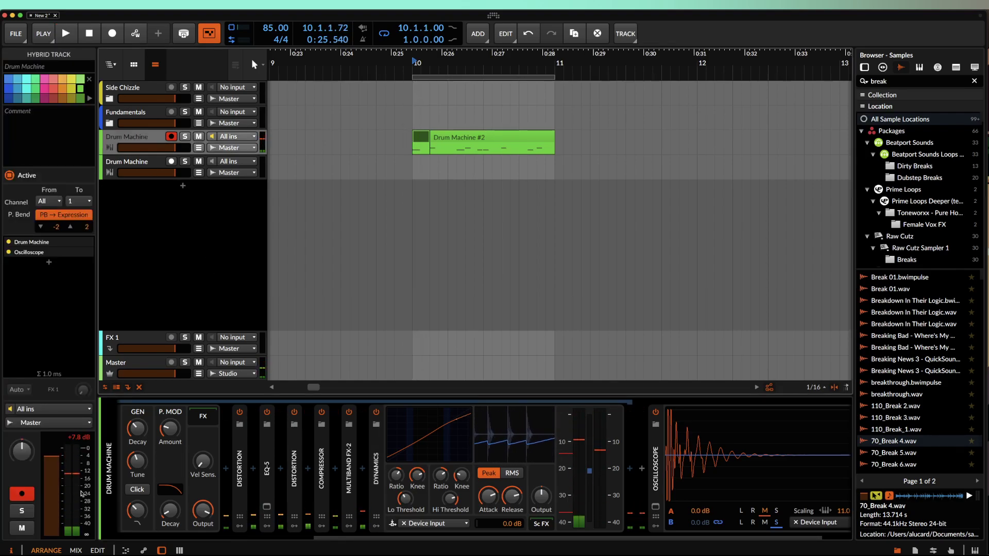
{"action": "key", "text": "space"}
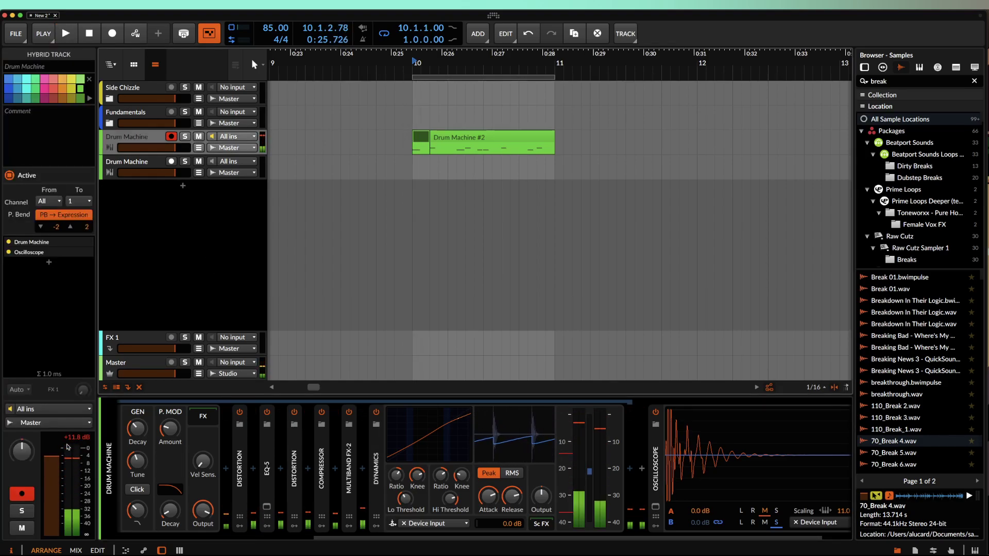
{"action": "key", "text": "space"}
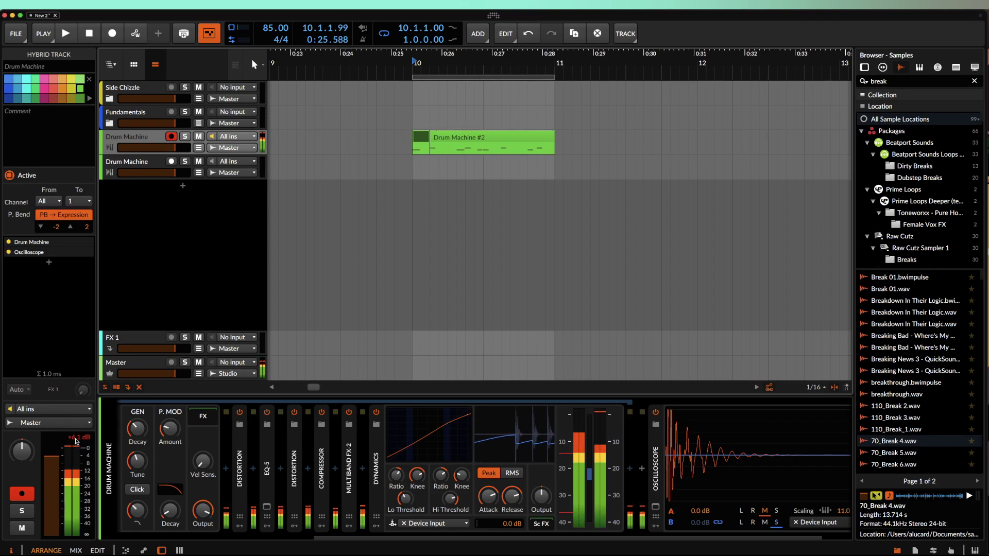
Step: Insert a Peak Limiter after Dynamics in the E-Kick effect chain
{"action": "left_click", "coordinate": [630, 469]}
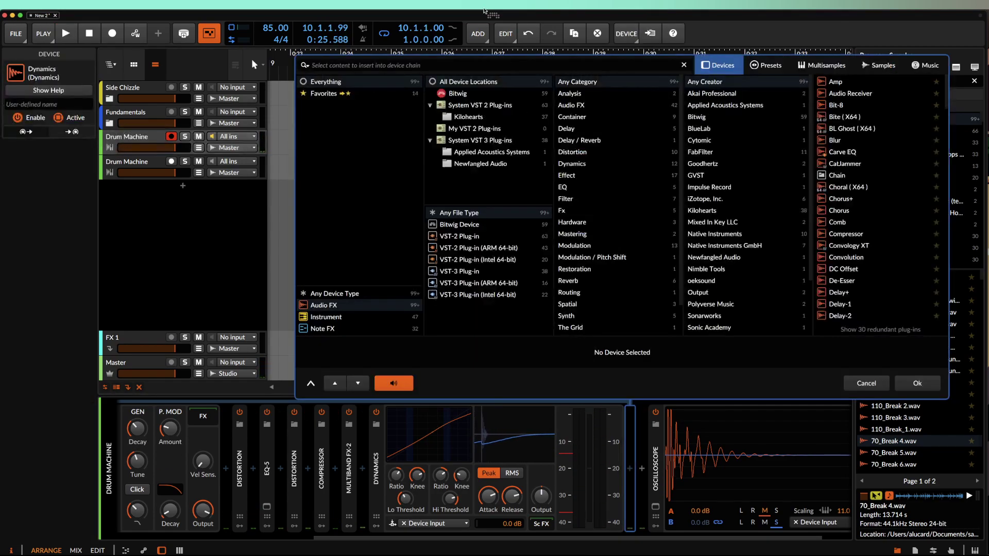
{"action": "type", "text": "limiter"}
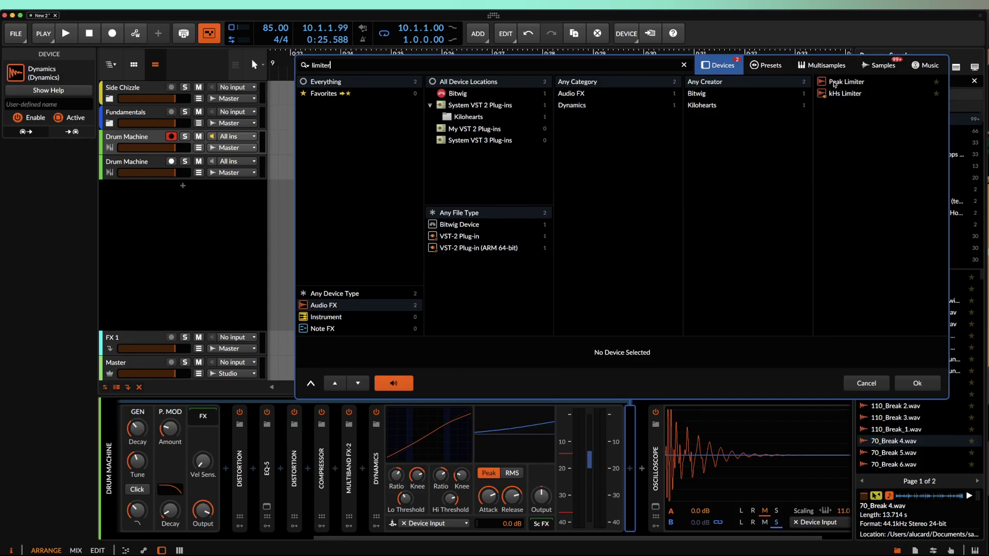
{"action": "left_click", "coordinate": [834, 83]}
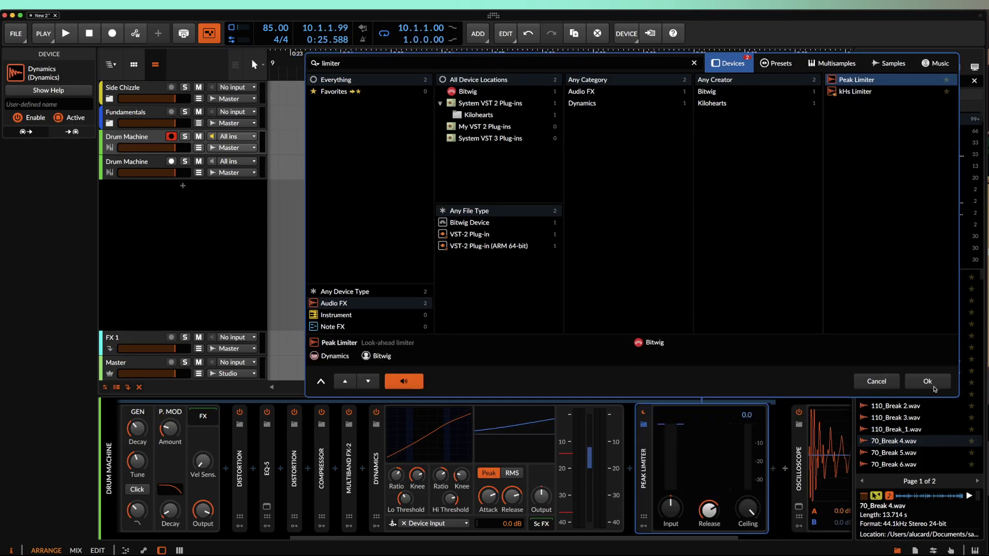
{"action": "left_click", "coordinate": [927, 382]}
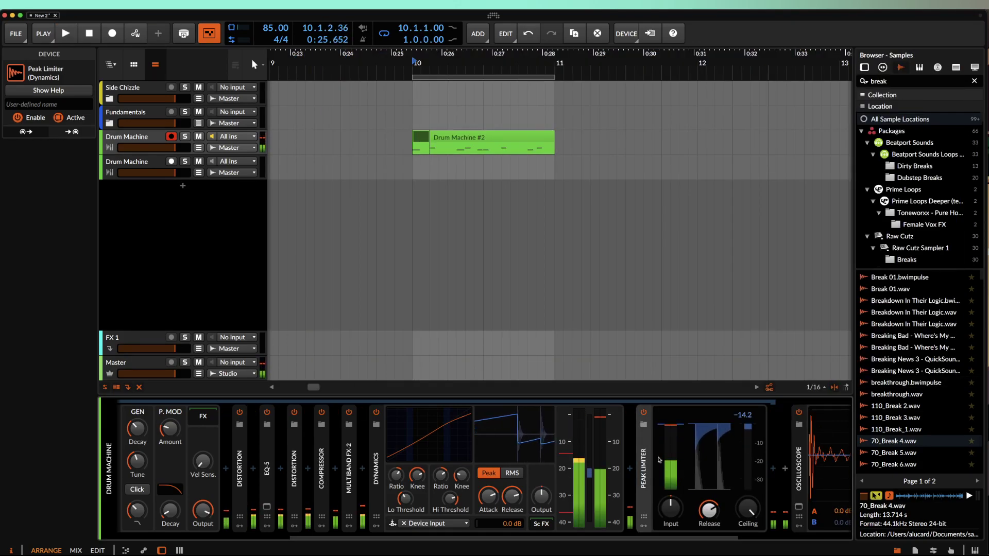
Step: Raise the Peak Limiter's input gain while repeatedly replaying the kick
{"action": "scroll", "coordinate": [660, 475], "scroll_direction": "right", "scroll_amount": 3}
{"action": "key", "text": "space"}
{"action": "key", "text": "space"}
{"action": "key", "text": "space"}
{"action": "key", "text": "space"}
{"action": "key", "text": "space"}
{"action": "left_click_drag", "start_coordinate": [598, 509], "coordinate": [596, 460]}
{"action": "key", "text": "space"}
{"action": "key", "text": "space"}
{"action": "key", "text": "space"}
{"action": "key", "text": "space"}
{"action": "key", "text": "space"}
{"action": "key", "text": "space"}
{"action": "key", "text": "space"}
{"action": "key", "text": "space"}
{"action": "key", "text": "space"}
Step: Fine-tune the Peak Limiter's input gain to about +24.6 dB and play the loop to check the oscilloscope waveform
{"action": "left_click_drag", "start_coordinate": [597, 515], "coordinate": [597, 506]}
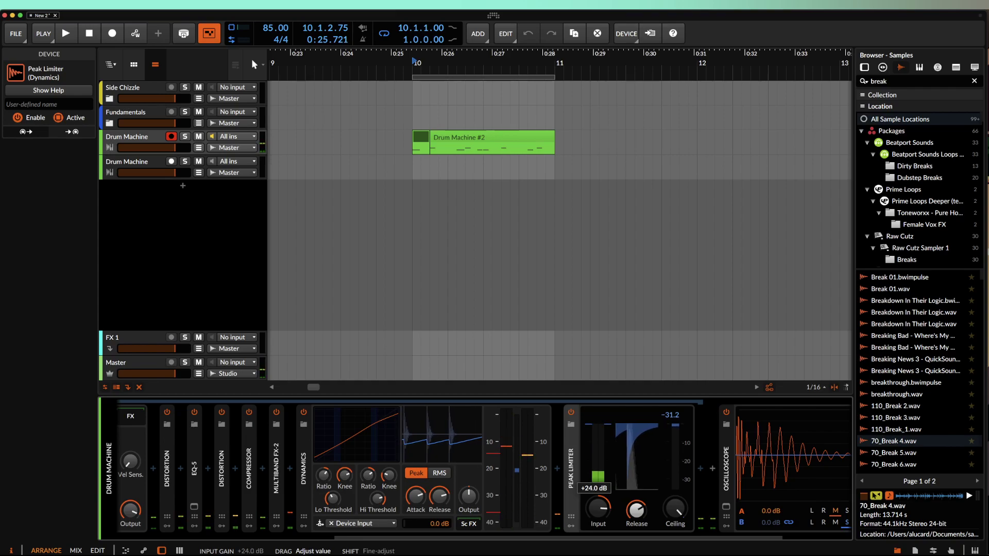
{"action": "key", "text": "space"}
{"action": "key", "text": "space"}
{"action": "key", "text": "space"}
{"action": "key", "text": "space"}
{"action": "key", "text": "space"}
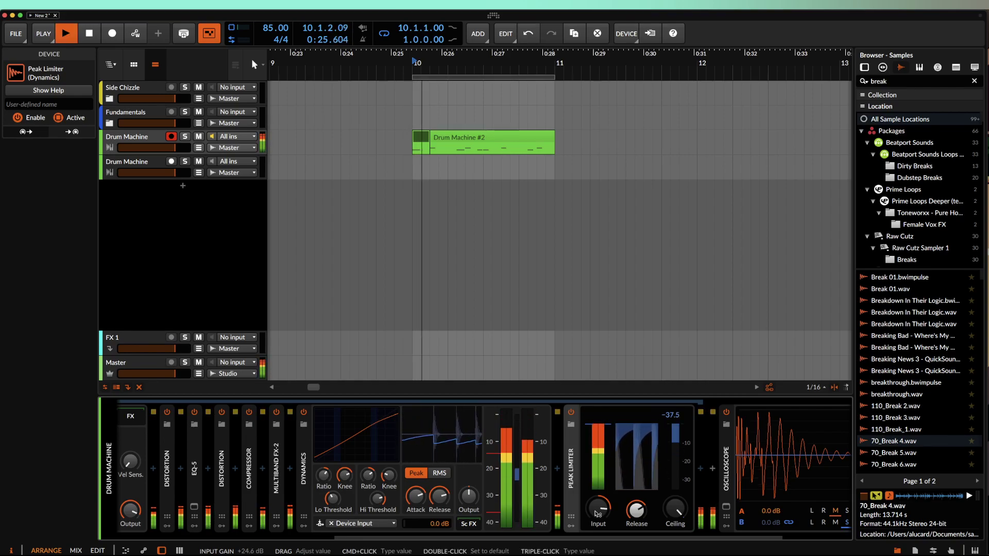
{"action": "scroll", "coordinate": [721, 454], "scroll_direction": "right", "scroll_amount": 4}
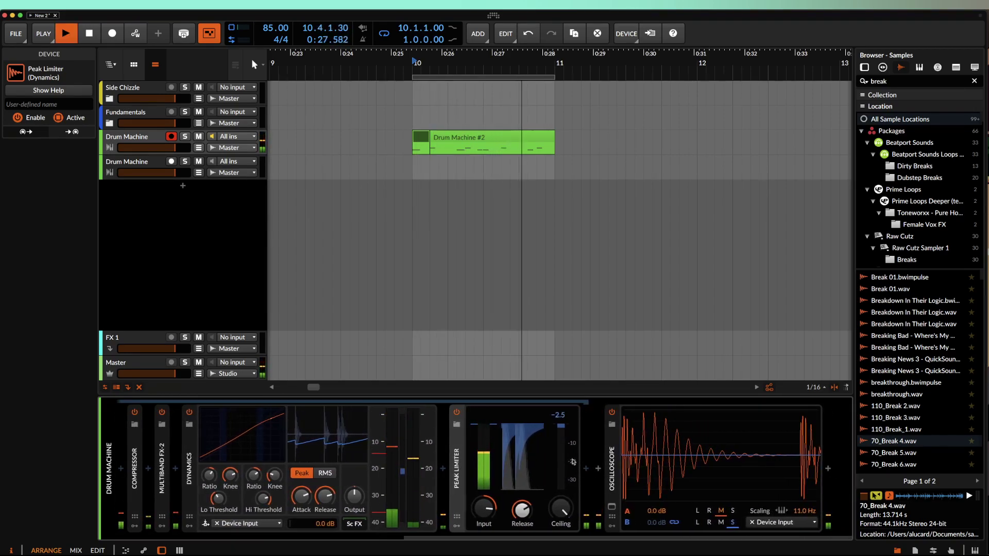
{"action": "key", "text": "space"}
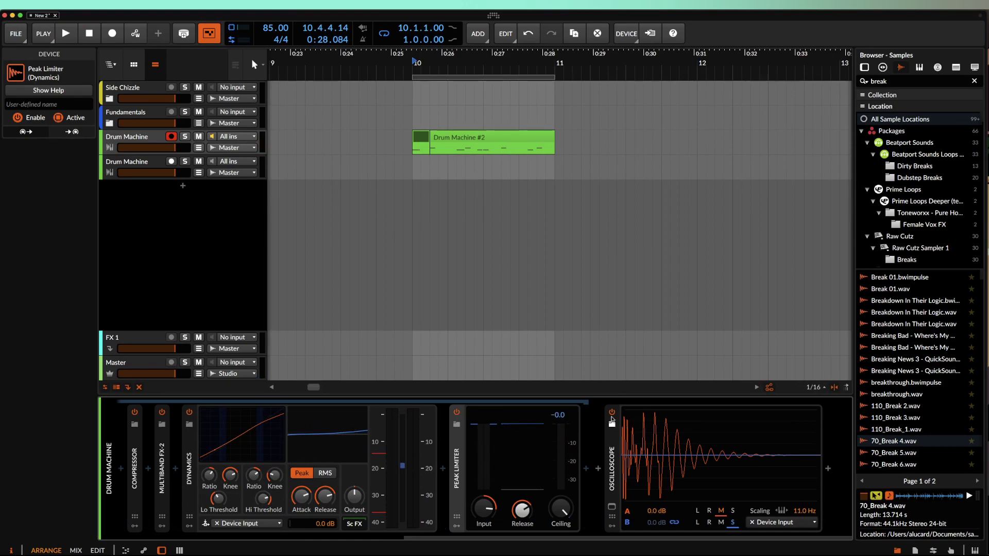
Step: Set the Peak Limiter's release to about 550 ms and replay the kick several times
{"action": "left_click_drag", "start_coordinate": [470, 517], "coordinate": [484, 504]}
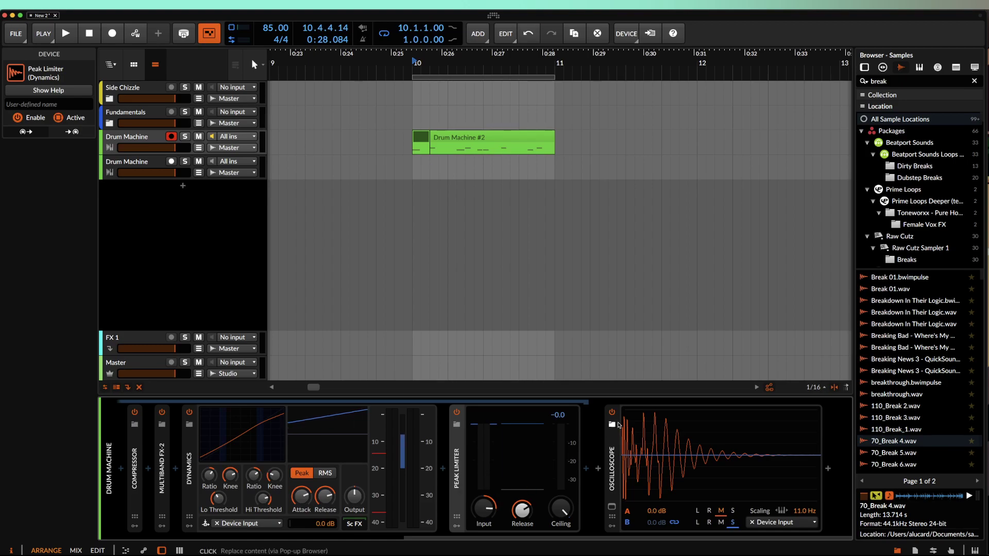
{"action": "left_click_drag", "start_coordinate": [522, 510], "coordinate": [520, 498]}
{"action": "key", "text": "space"}
{"action": "key", "text": "space"}
{"action": "key", "text": "space"}
{"action": "key", "text": "space"}
{"action": "key", "text": "space"}
{"action": "key", "text": "space"}
{"action": "key", "text": "space"}
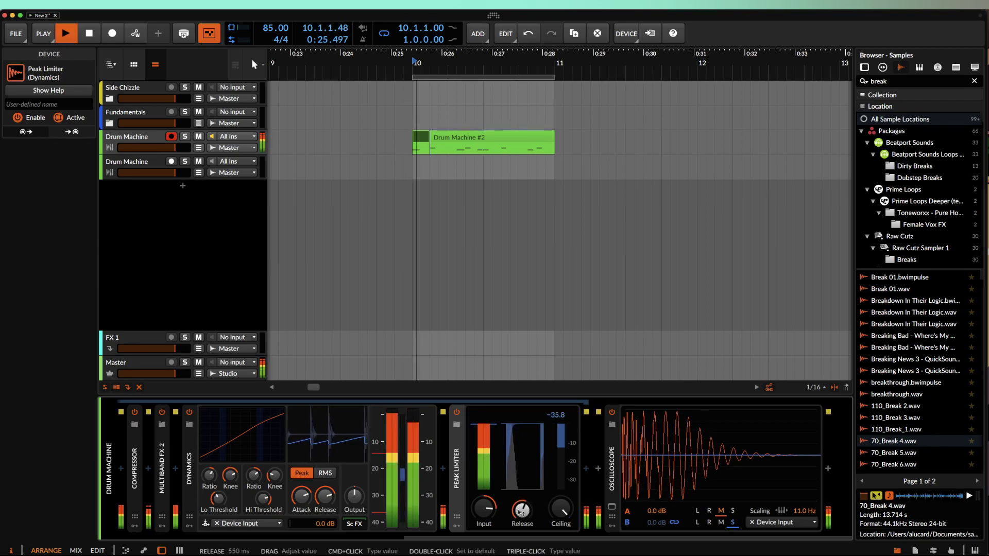
Step: Try Peak Limiter releases between about 776 ms and 2.45 s during replays, and reset its input gain to the default
{"action": "key", "text": "space"}
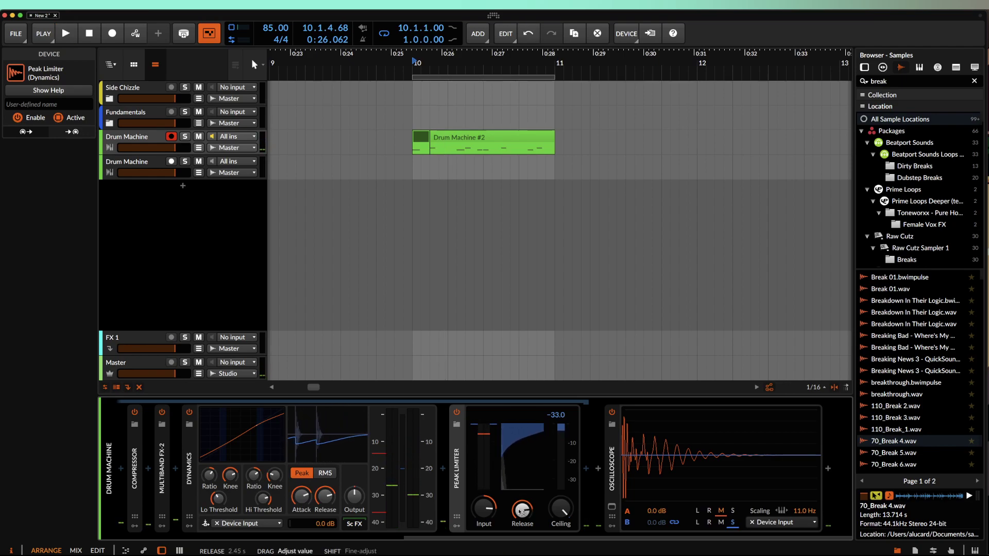
{"action": "key", "text": "space"}
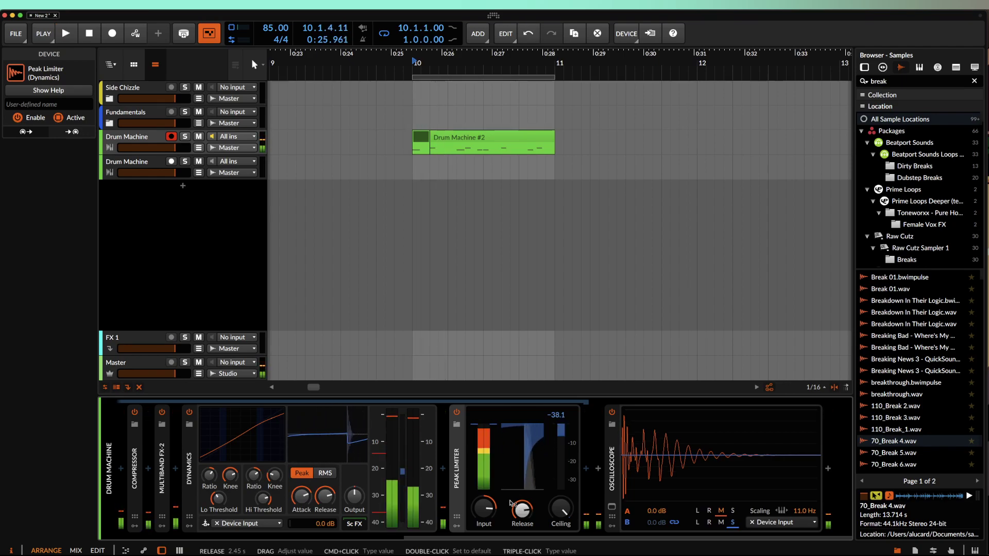
{"action": "key", "text": "space"}
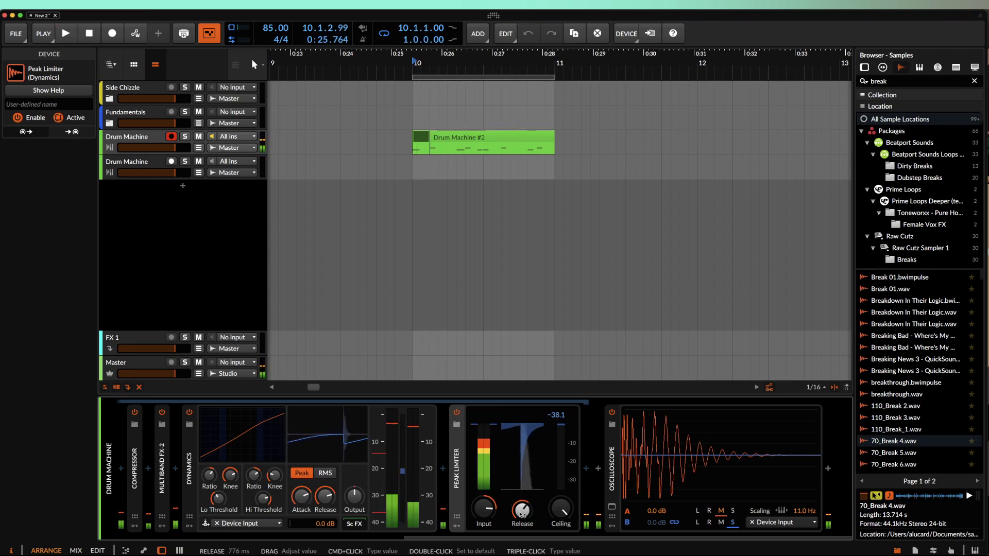
{"action": "key", "text": "space"}
{"action": "key", "text": "space"}
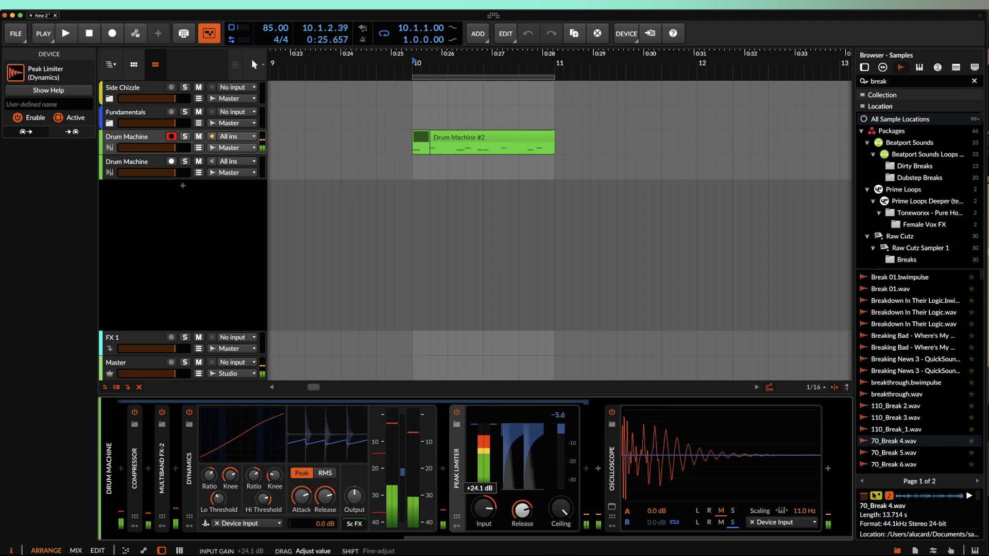
{"action": "key", "text": "space"}
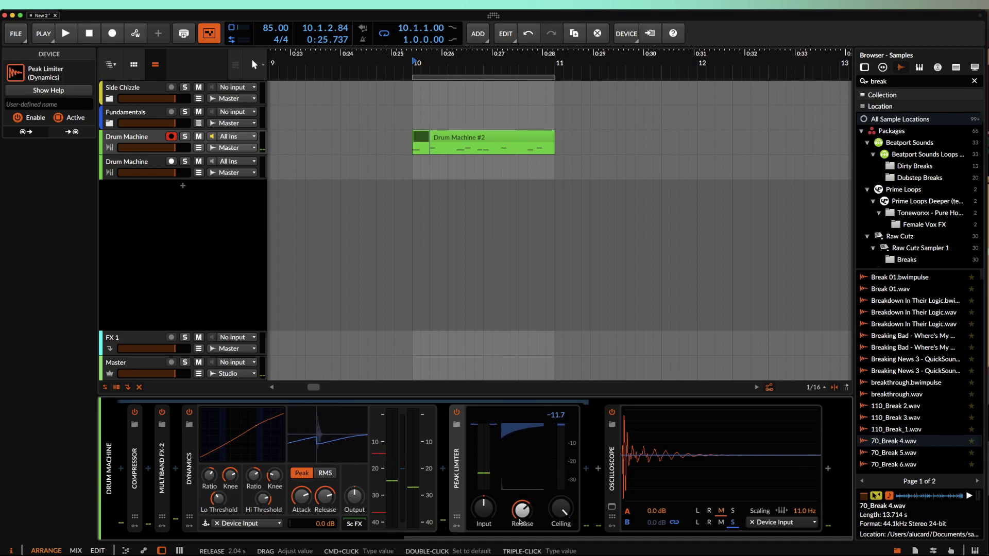
Step: Set the Peak Limiter's release to 10.0 ms and replay the kick to check the gain reduction
{"action": "double_click", "coordinate": [521, 520]}
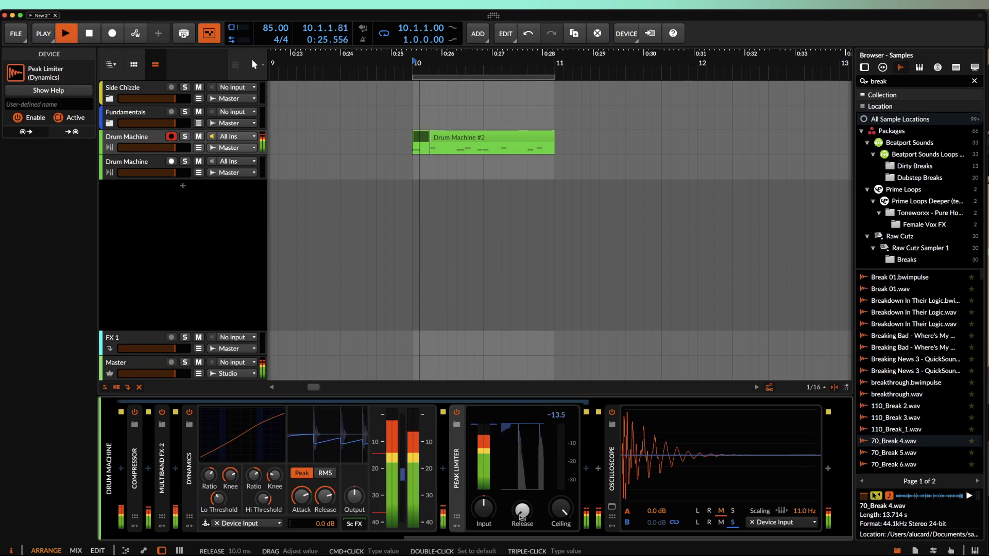
{"action": "key", "text": "space"}
{"action": "key", "text": "space"}
{"action": "key", "text": "space"}
{"action": "key", "text": "space"}
{"action": "key", "text": "space"}
{"action": "key", "text": "space"}
Step: Select the record-armed Drum Machine track and play the loop to read its limited peak level
{"action": "left_click", "coordinate": [114, 143]}
{"action": "key", "text": "space"}
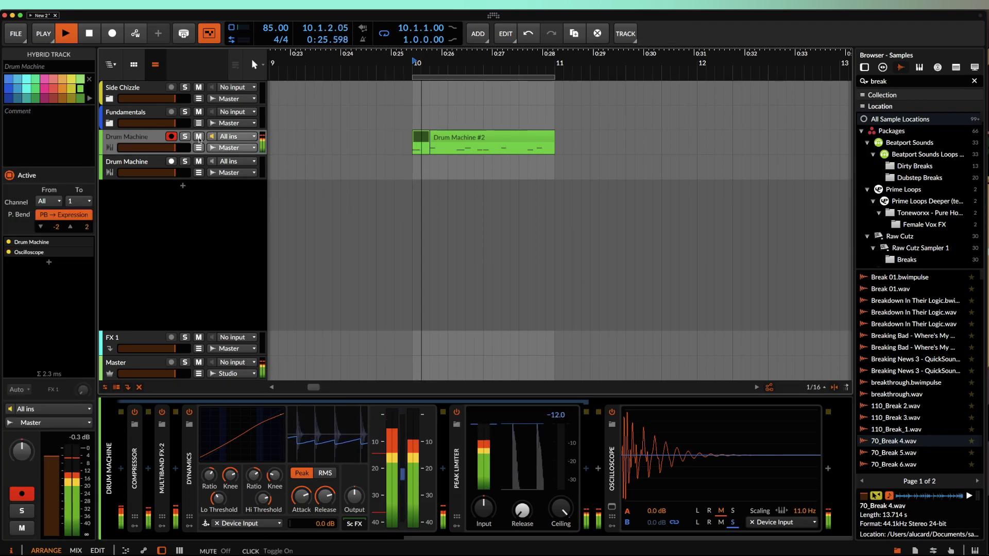
{"action": "scroll", "coordinate": [232, 515], "scroll_direction": "left", "scroll_amount": 10}
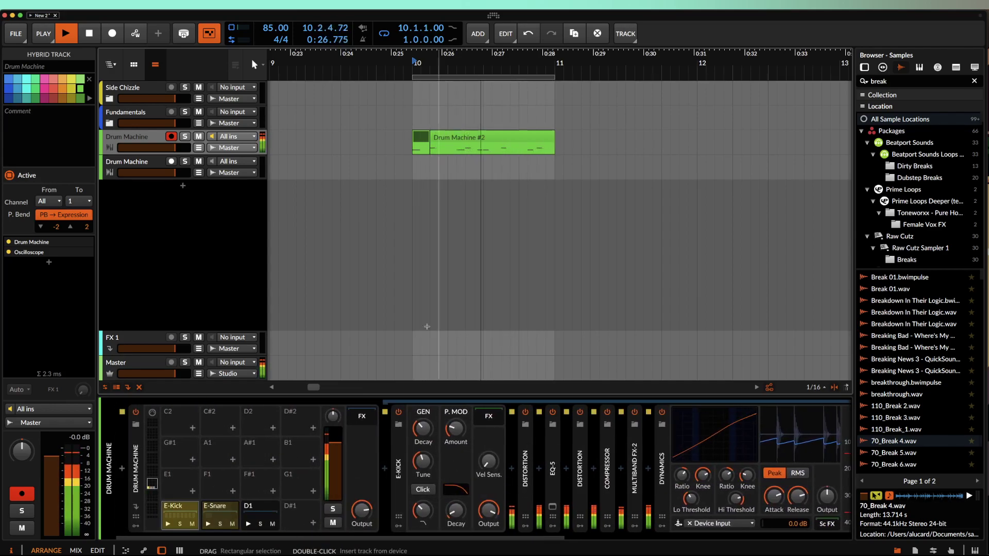
{"action": "scroll", "coordinate": [377, 529], "scroll_direction": "right", "scroll_amount": 10}
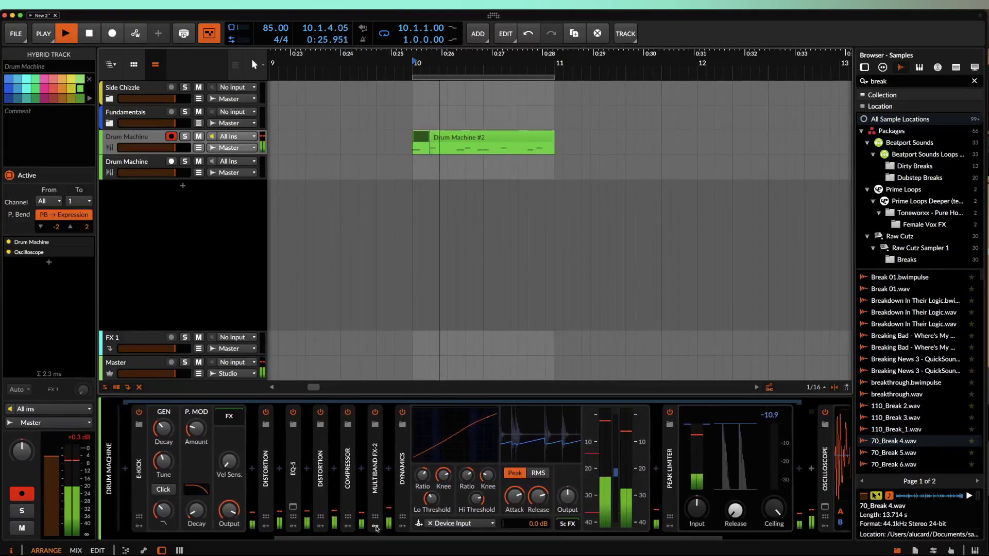
Step: Collapse the Dynamics device, stop playback, and examine the E-Kick's decay setting against the oscilloscope waveform
{"action": "double_click", "coordinate": [307, 467]}
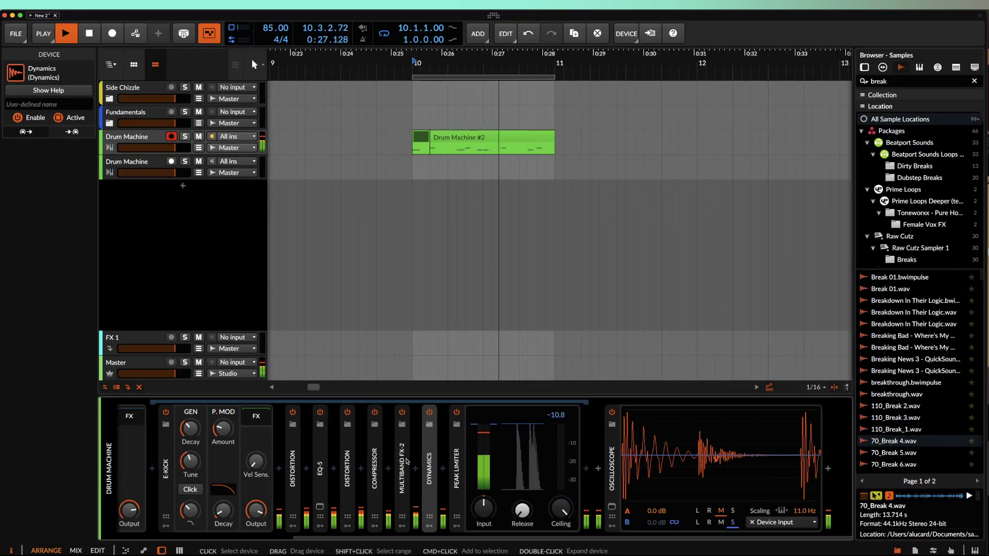
{"action": "left_click", "coordinate": [351, 462]}
{"action": "key", "text": "space"}
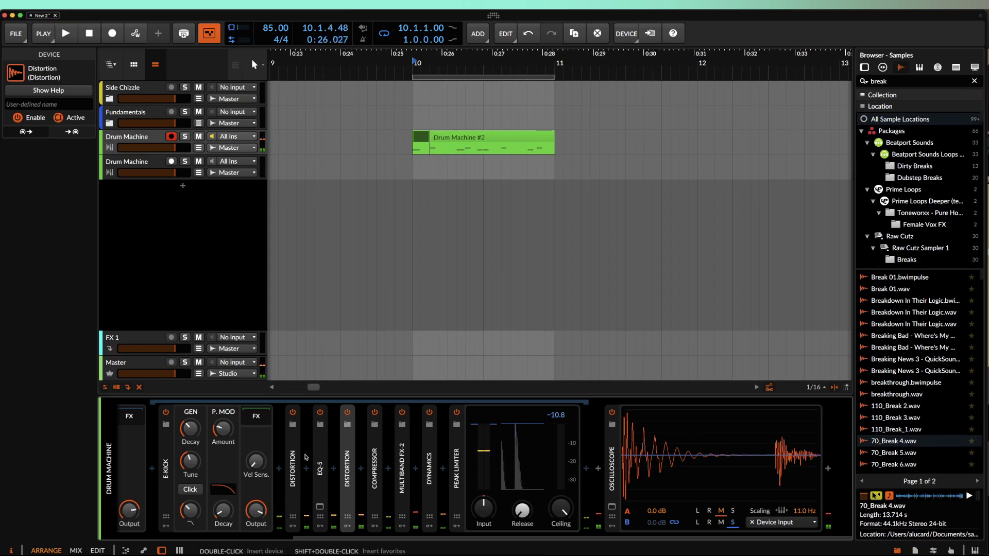
{"action": "scroll", "coordinate": [283, 457], "scroll_direction": "left", "scroll_amount": 6}
{"action": "scroll", "coordinate": [283, 457], "scroll_direction": "right", "scroll_amount": 1}
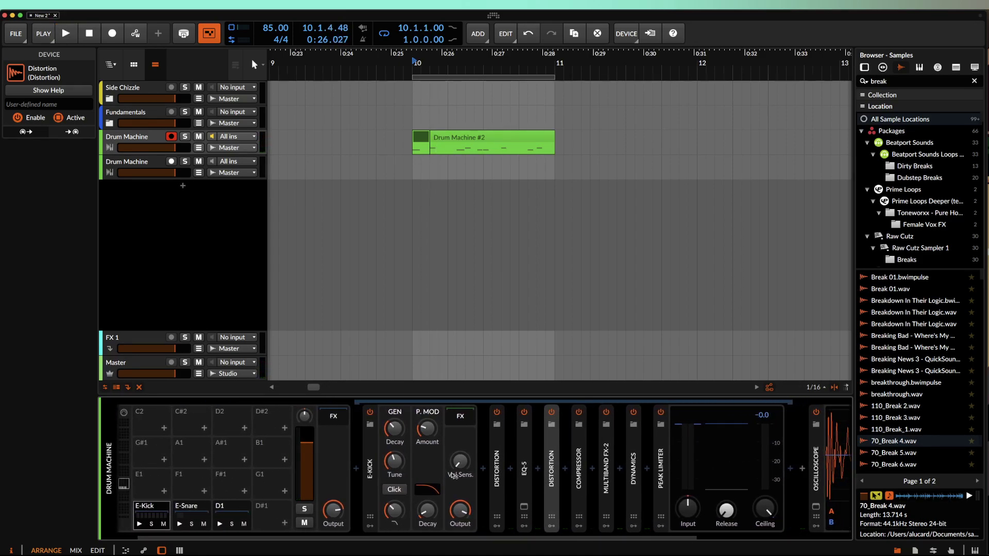
{"action": "scroll", "coordinate": [452, 474], "scroll_direction": "right", "scroll_amount": 10}
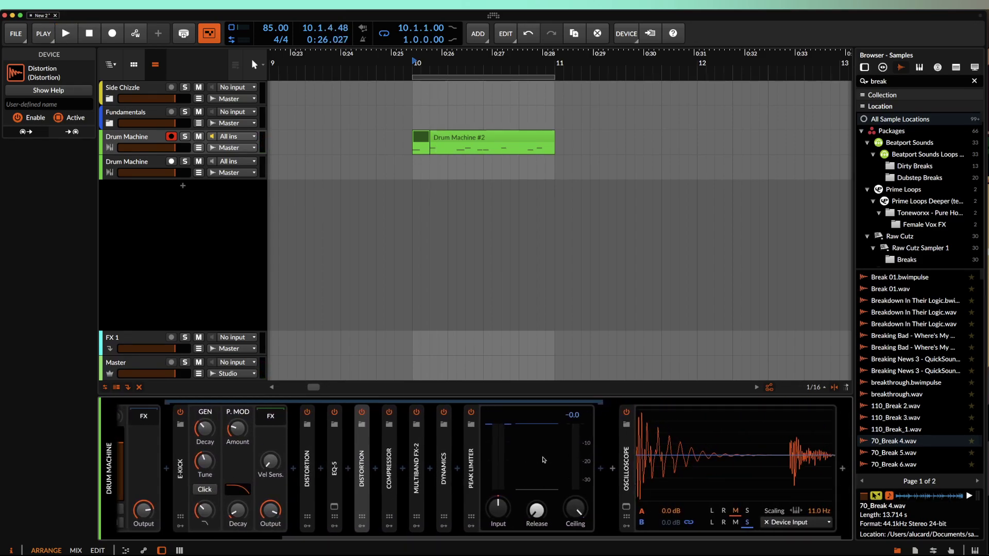
{"action": "scroll", "coordinate": [555, 459], "scroll_direction": "left", "scroll_amount": 9}
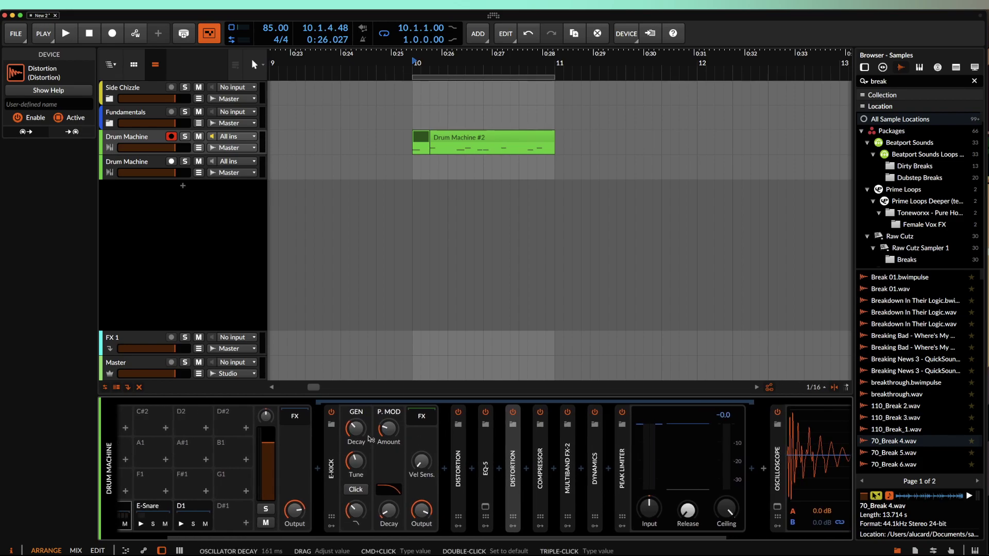
{"action": "scroll", "coordinate": [369, 438], "scroll_direction": "right", "scroll_amount": 9}
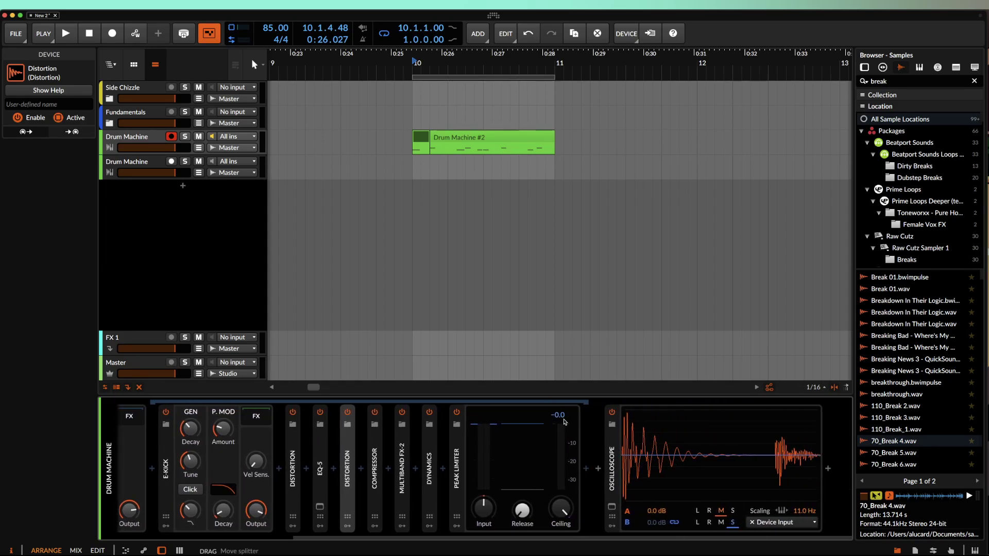
Step: Lengthen the E-Kick's oscillator decay to about 229 ms and replay the kick
{"action": "scroll", "coordinate": [564, 421], "scroll_direction": "left", "scroll_amount": 12}
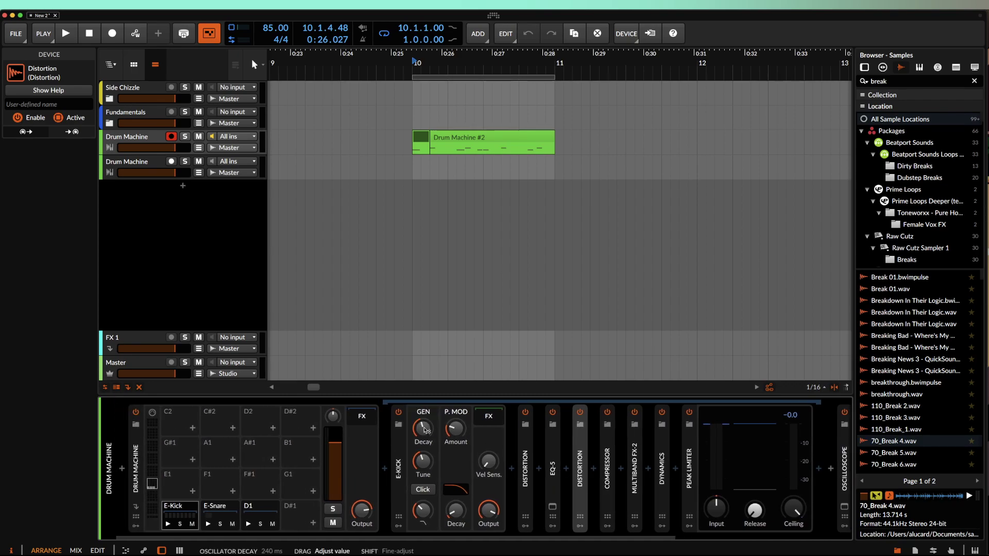
{"action": "scroll", "coordinate": [557, 477], "scroll_direction": "right", "scroll_amount": 12}
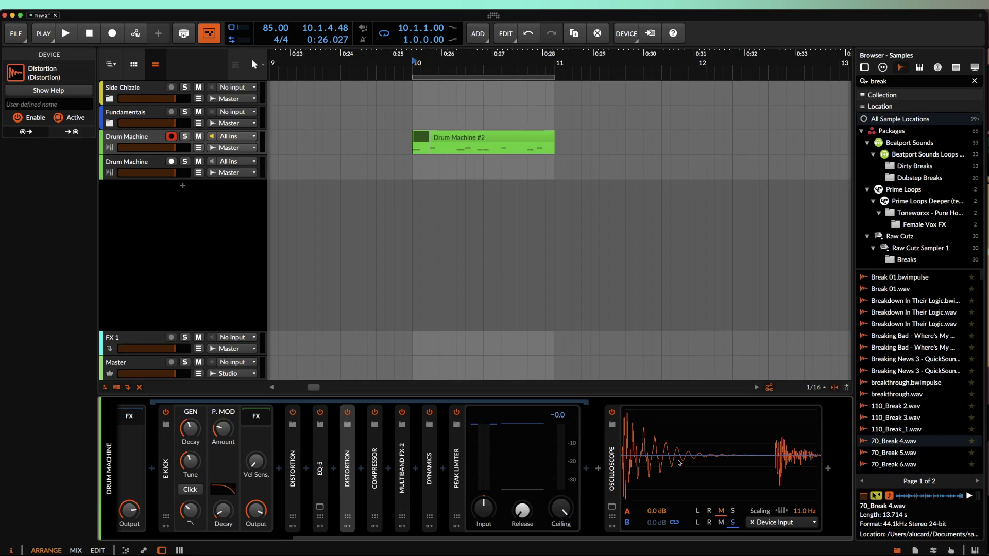
{"action": "scroll", "coordinate": [438, 453], "scroll_direction": "left", "scroll_amount": 8}
{"action": "key", "text": "space"}
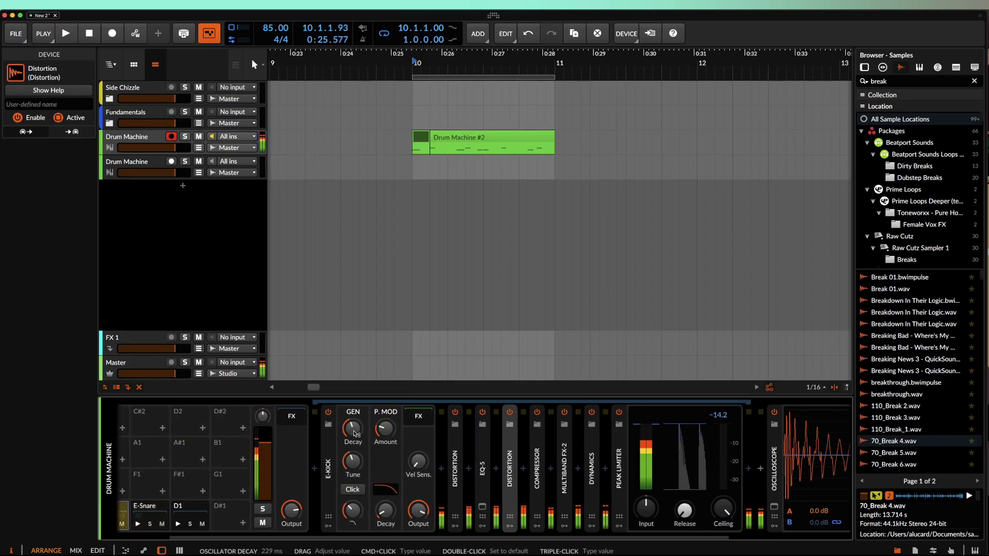
{"action": "key", "text": "space"}
{"action": "key", "text": "space"}
{"action": "key", "text": "space"}
Step: Shorten the E-Kick's oscillator decay to about 156 ms and replay the kick to check its waveform
{"action": "left_click_drag", "start_coordinate": [353, 430], "coordinate": [354, 441]}
{"action": "key", "text": "space"}
{"action": "key", "text": "space"}
{"action": "key", "text": "space"}
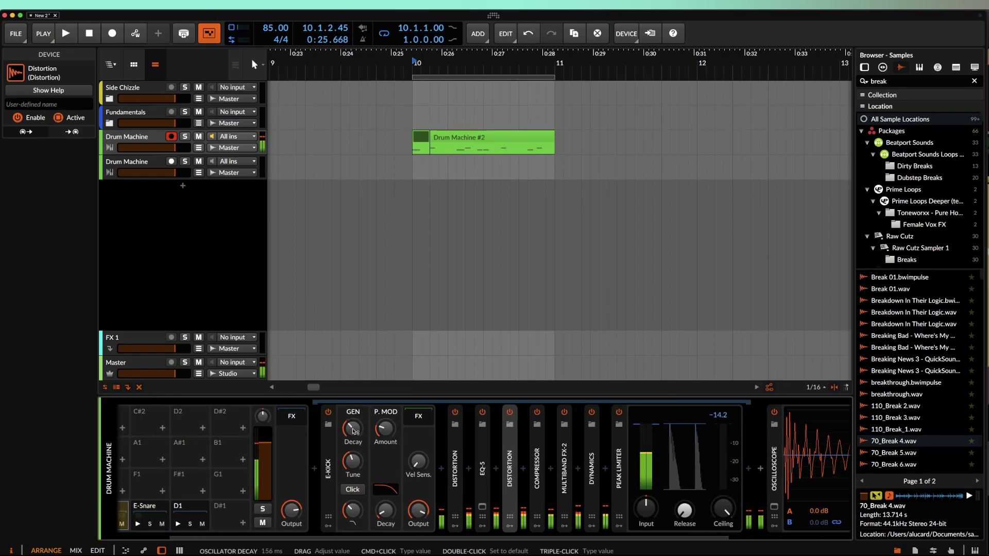
{"action": "scroll", "coordinate": [371, 448], "scroll_direction": "right", "scroll_amount": 8}
{"action": "key", "text": "space"}
Step: Expand the Compressor, lower its release to about 60 ms, and replay the kick
{"action": "double_click", "coordinate": [383, 455]}
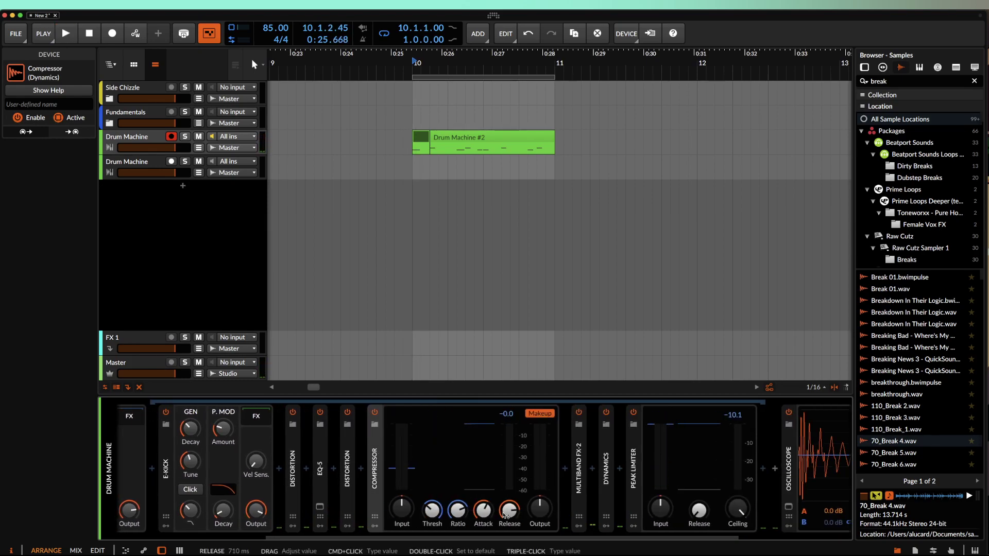
{"action": "scroll", "coordinate": [453, 489], "scroll_direction": "right", "scroll_amount": 7}
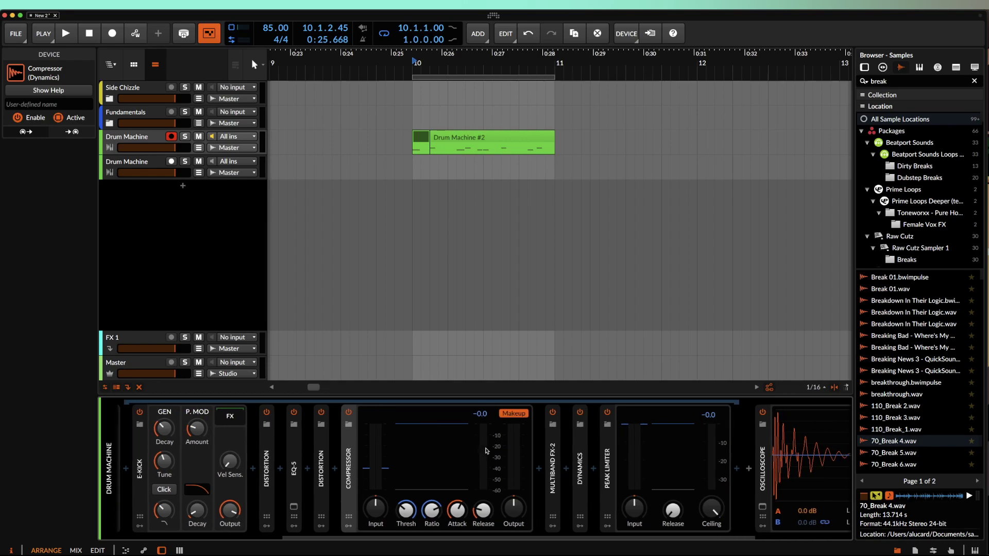
{"action": "key", "text": "space"}
{"action": "key", "text": "space"}
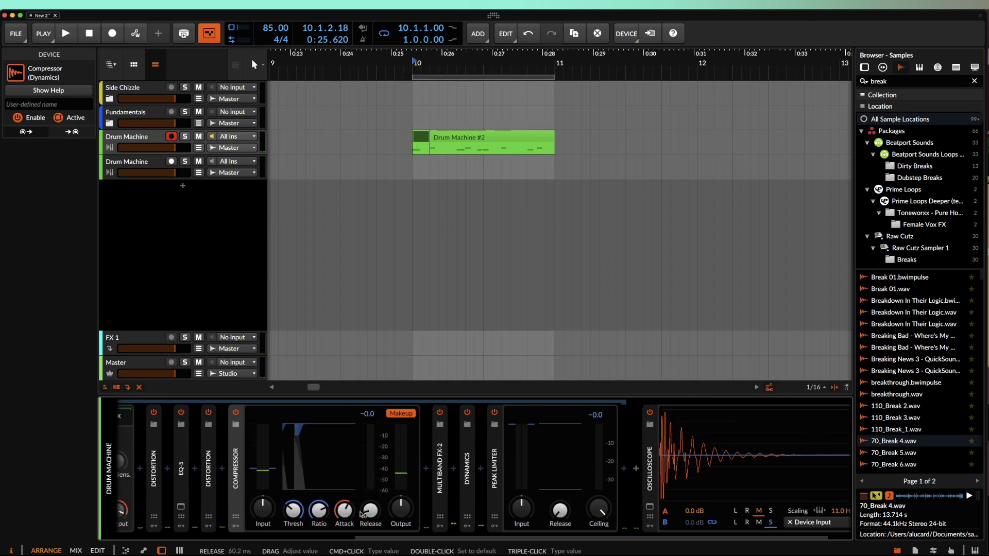
Step: Replay the kick and raise the Compressor's release again to compare the oscilloscope waveform
{"action": "key", "text": "space"}
{"action": "key", "text": "space"}
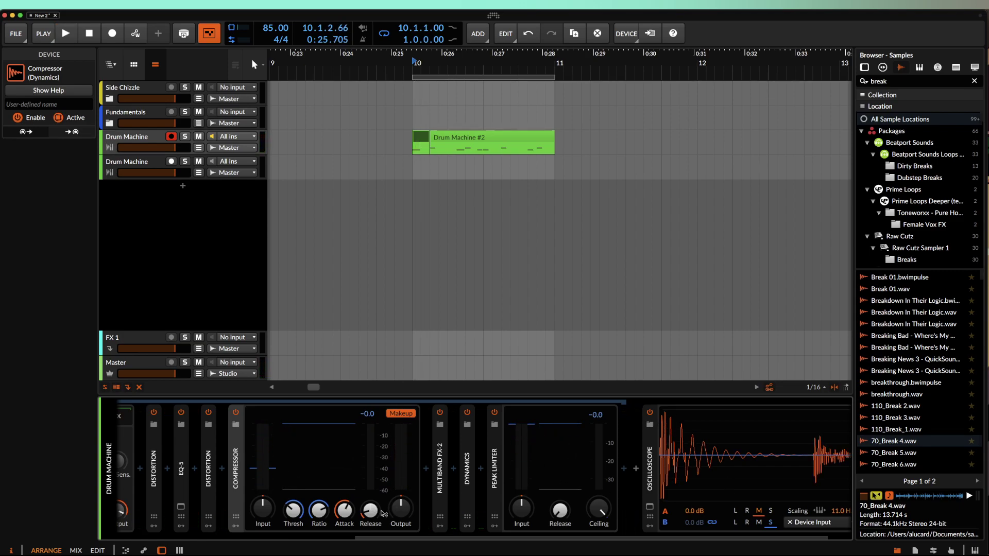
{"action": "key", "text": "space"}
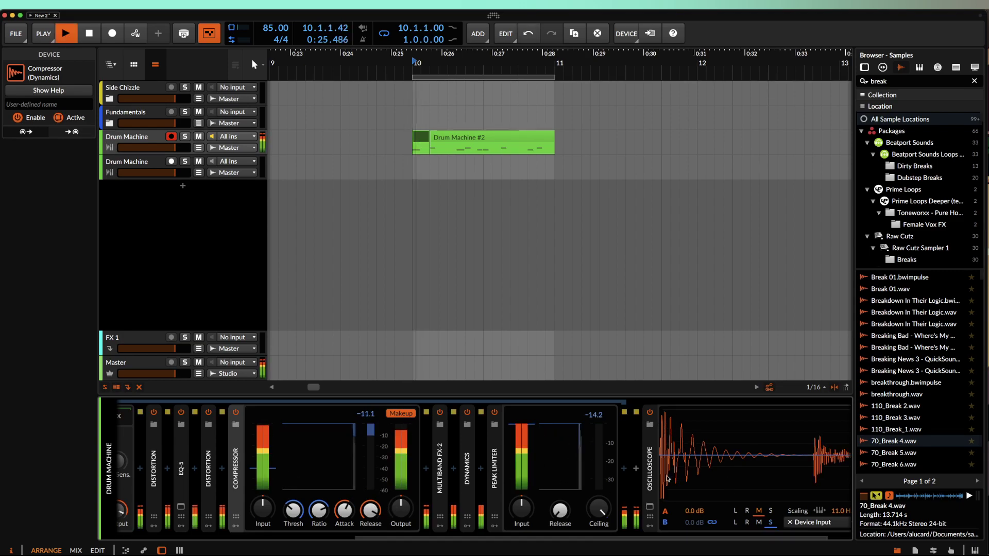
{"action": "key", "text": "space"}
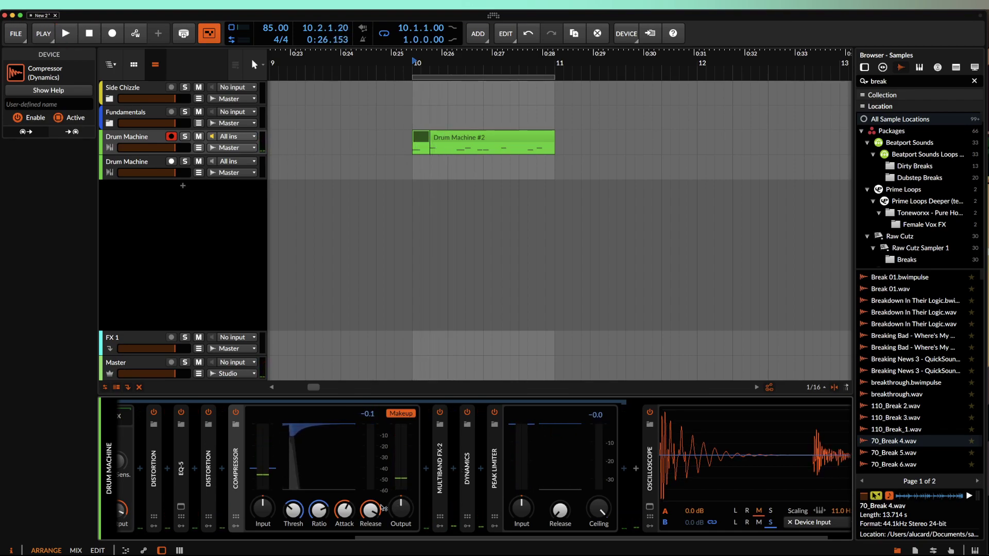
Step: Expand the Dynamics device, raise its release to about 203 ms, and replay the kick
{"action": "scroll", "coordinate": [681, 437], "scroll_direction": "right", "scroll_amount": 2}
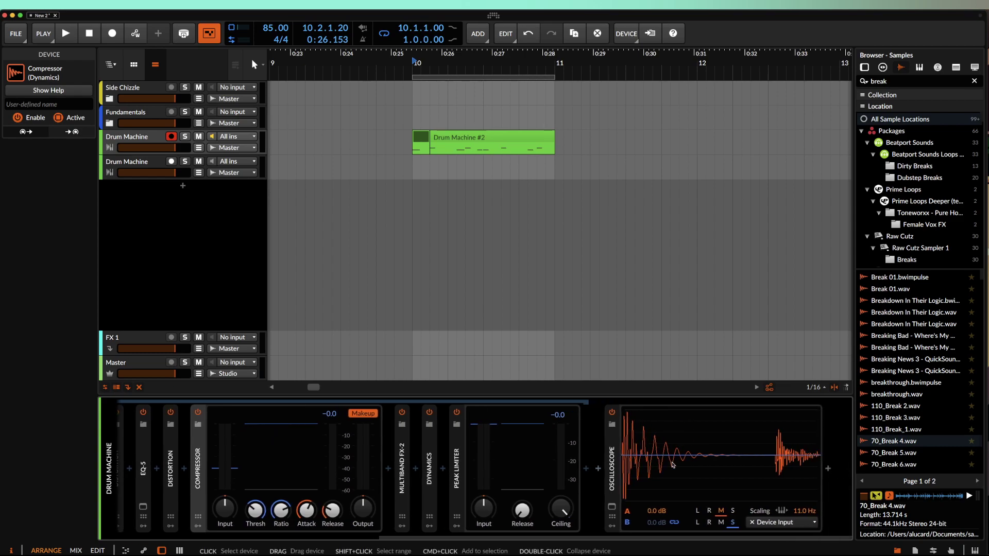
{"action": "double_click", "coordinate": [436, 456]}
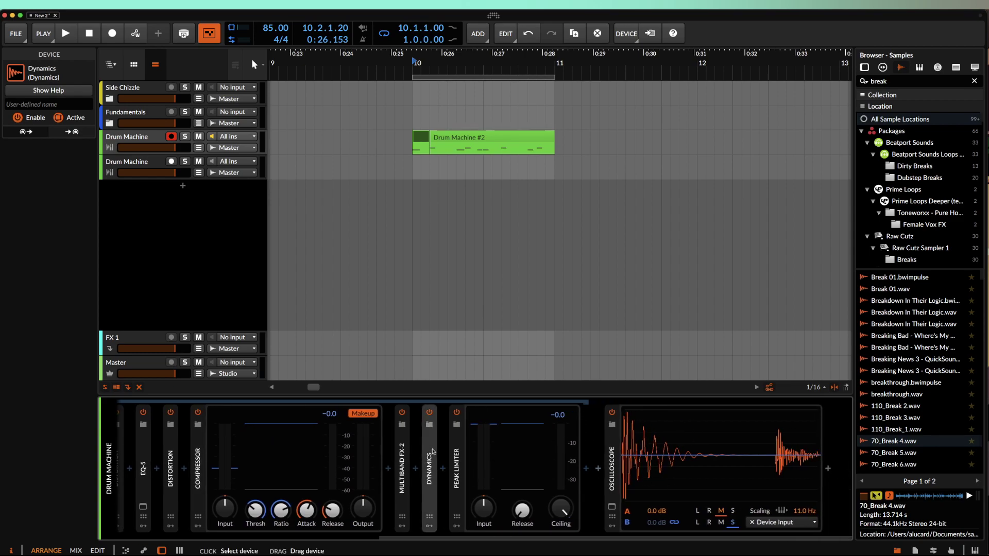
{"action": "scroll", "coordinate": [564, 494], "scroll_direction": "right", "scroll_amount": 8}
{"action": "scroll", "coordinate": [564, 501], "scroll_direction": "right", "scroll_amount": 2}
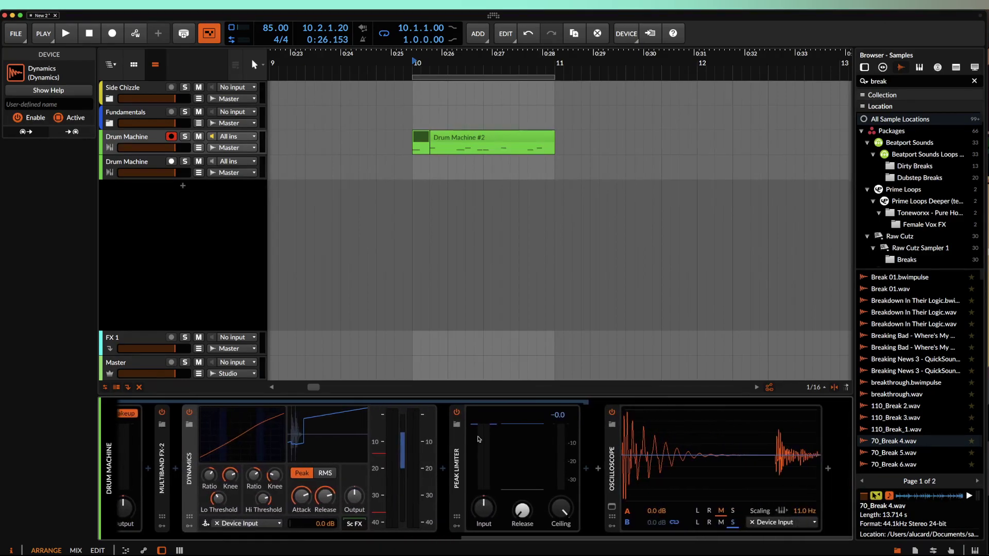
{"action": "left_click_drag", "start_coordinate": [313, 494], "coordinate": [312, 492]}
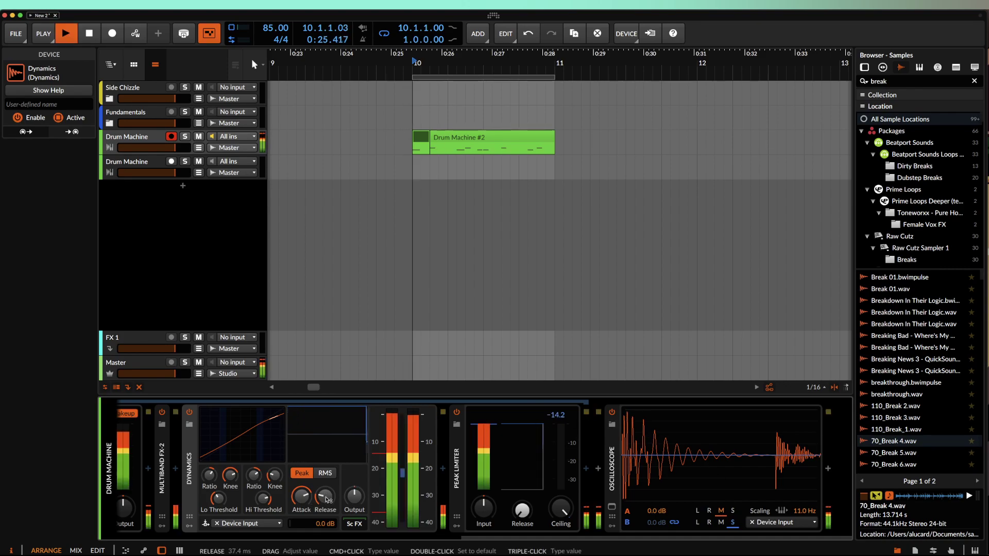
{"action": "left_click_drag", "start_coordinate": [326, 498], "coordinate": [326, 477]}
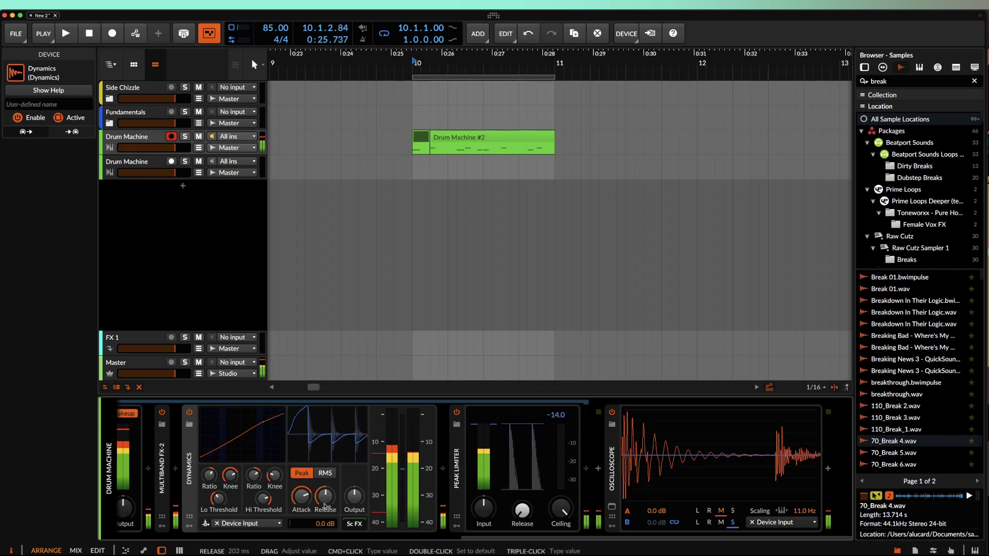
Step: Turn off the Compressor's makeup gain and replay the kick
{"action": "scroll", "coordinate": [325, 507], "scroll_direction": "left", "scroll_amount": 5}
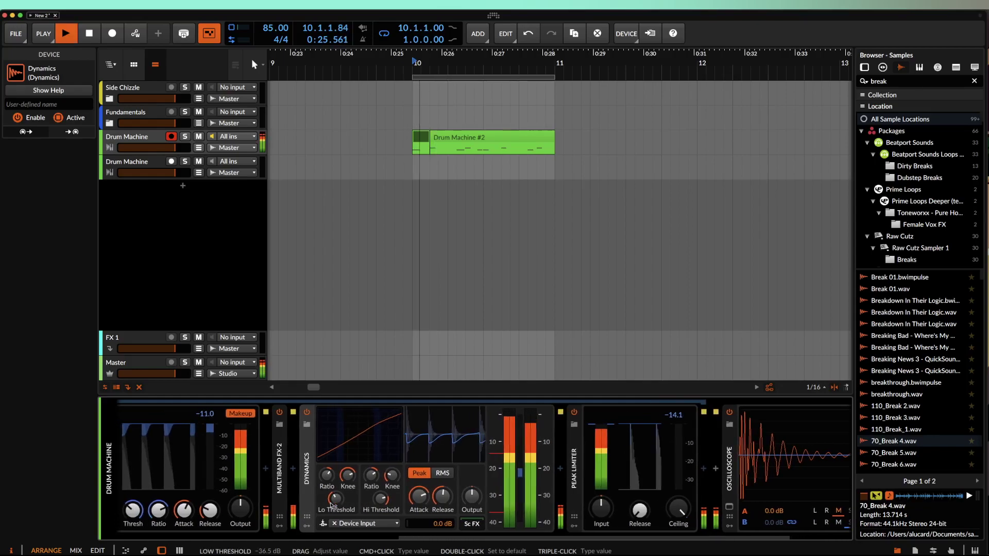
{"action": "scroll", "coordinate": [330, 505], "scroll_direction": "left", "scroll_amount": 10}
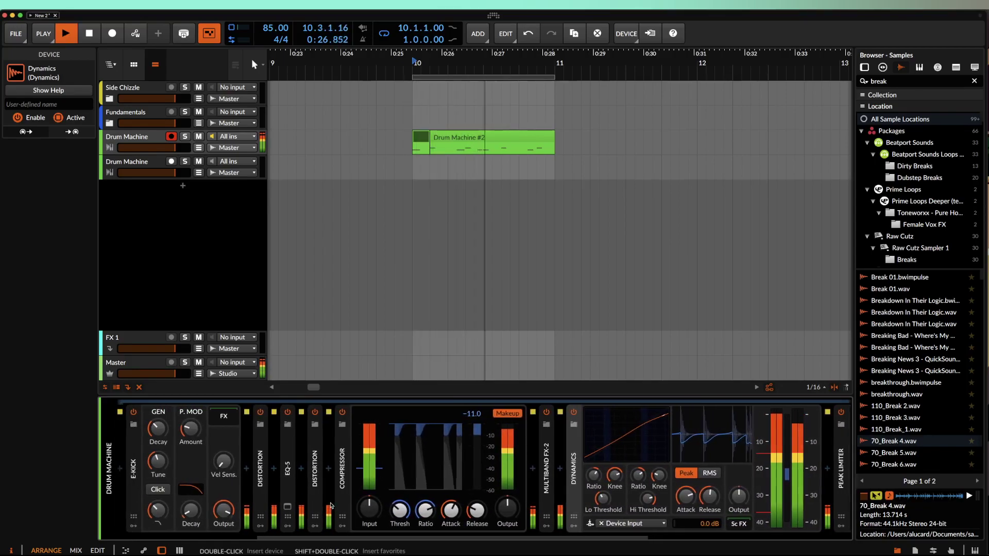
{"action": "key", "text": "space"}
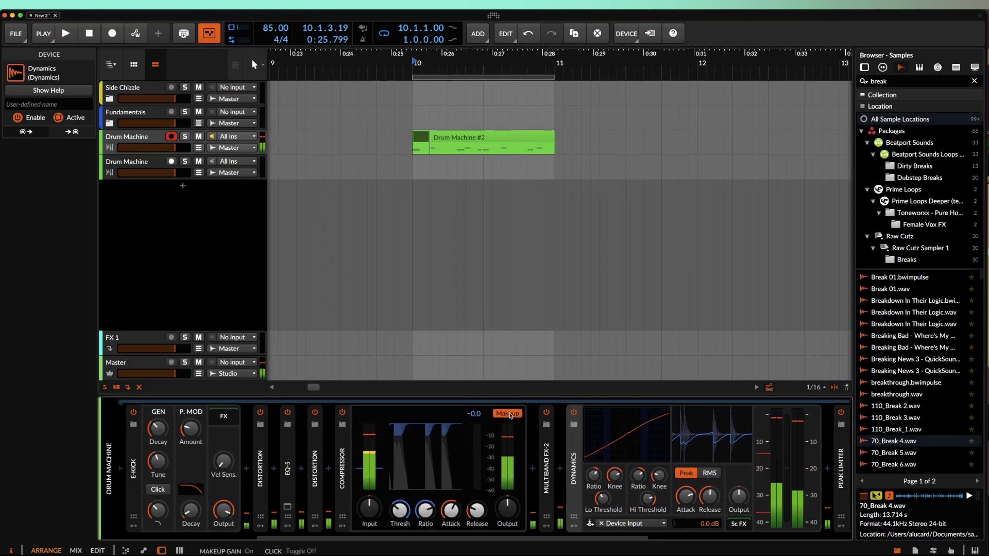
{"action": "scroll", "coordinate": [510, 417], "scroll_direction": "right", "scroll_amount": 10}
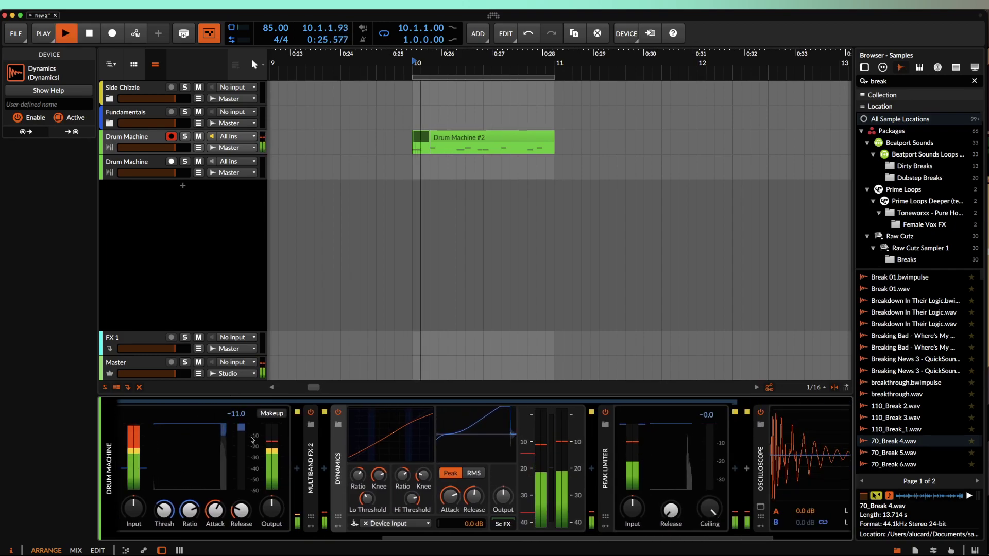
{"action": "scroll", "coordinate": [497, 492], "scroll_direction": "right", "scroll_amount": 6}
Step: Raise the Dynamics output gain to about +15.2 dB and replay the kick
{"action": "scroll", "coordinate": [484, 486], "scroll_direction": "left", "scroll_amount": 5}
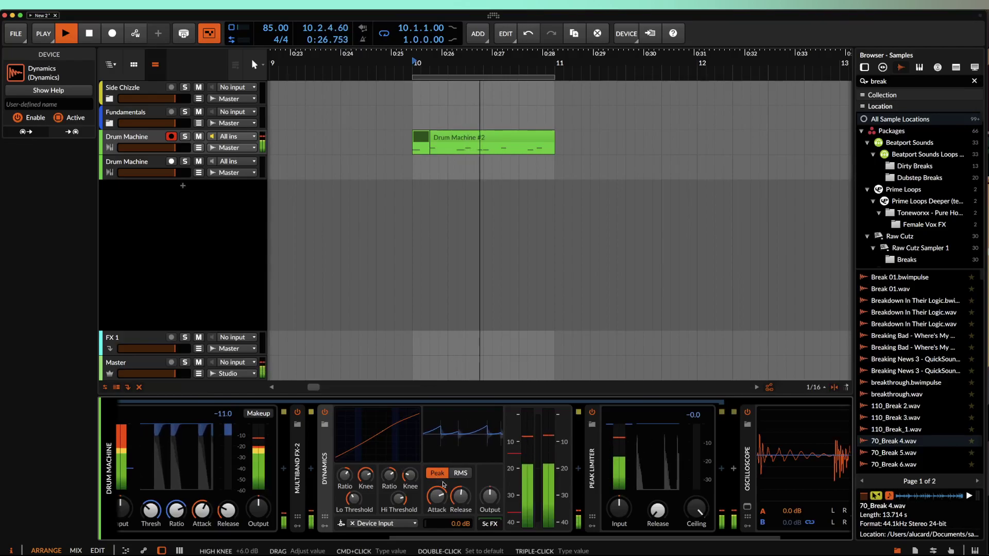
{"action": "left_click_drag", "start_coordinate": [490, 497], "coordinate": [490, 495]}
{"action": "scroll", "coordinate": [608, 501], "scroll_direction": "right", "scroll_amount": 6}
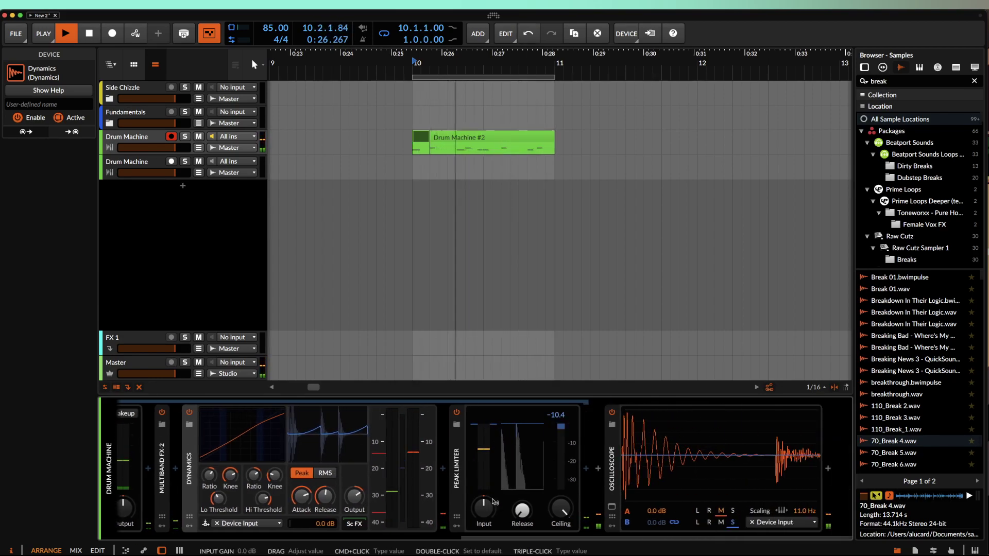
{"action": "key", "text": "space"}
{"action": "key", "text": "space"}
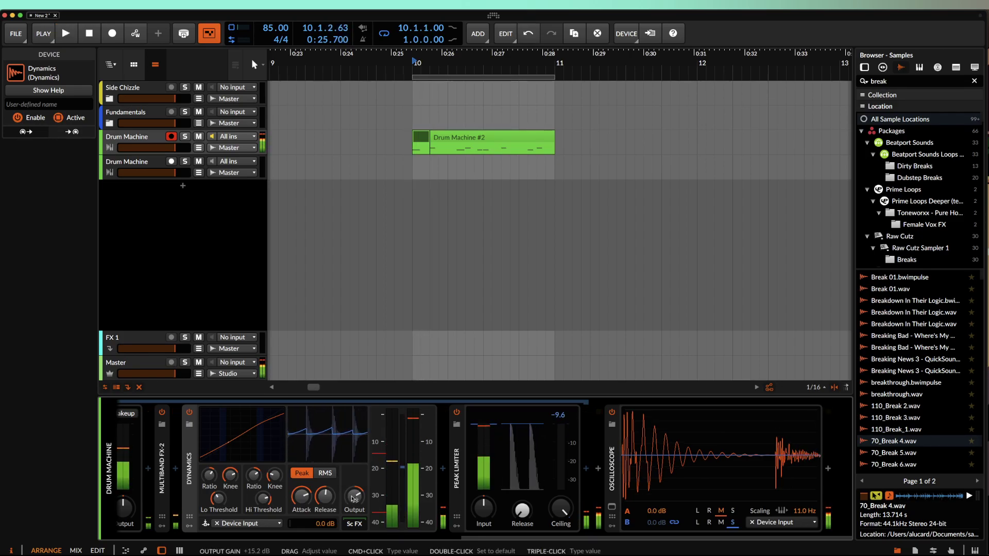
{"action": "key", "text": "space"}
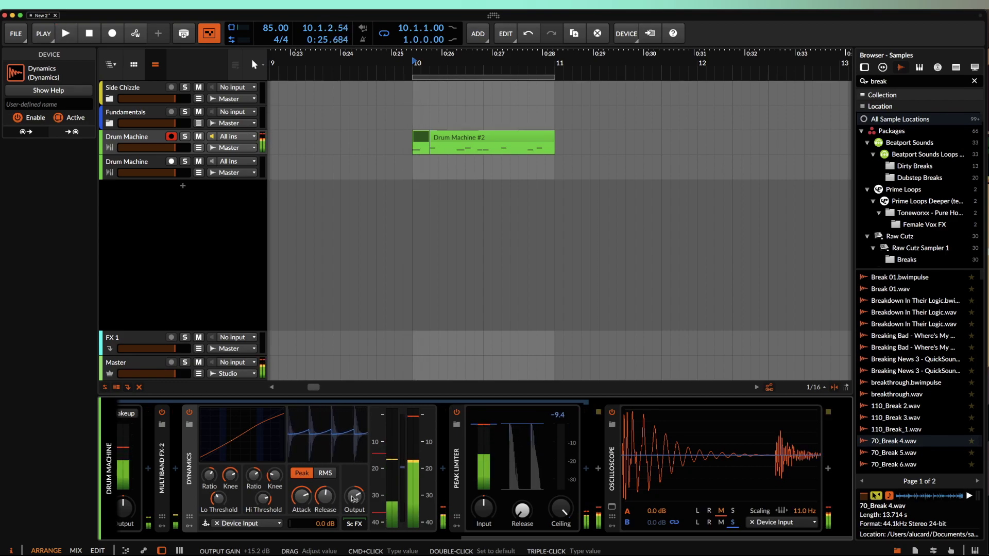
Step: Insert the Pro-Q 3 equalizer between Dynamics and the Peak Limiter
{"action": "scroll", "coordinate": [353, 498], "scroll_direction": "left", "scroll_amount": 3}
{"action": "scroll", "coordinate": [353, 499], "scroll_direction": "right", "scroll_amount": 3}
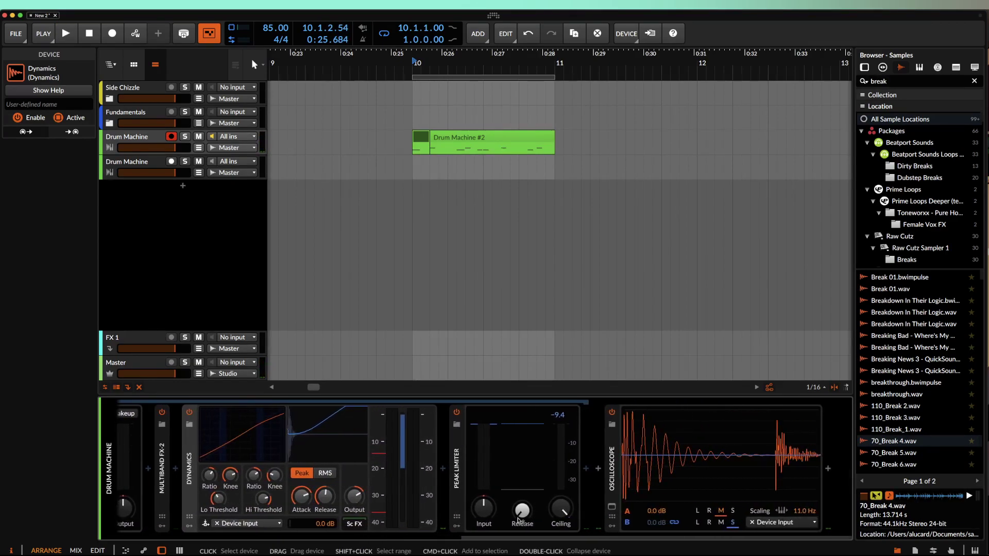
{"action": "left_click", "coordinate": [442, 469]}
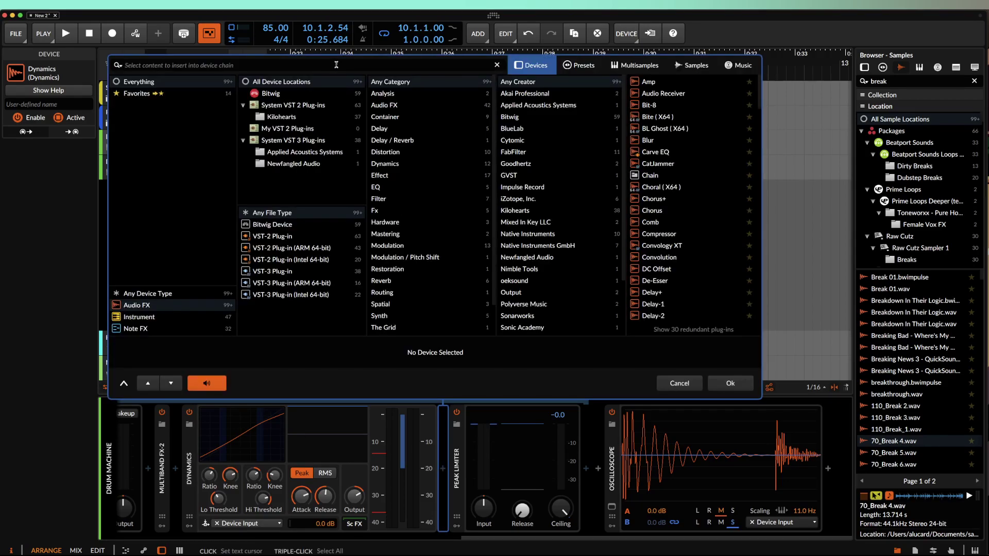
{"action": "type", "text": "pro"}
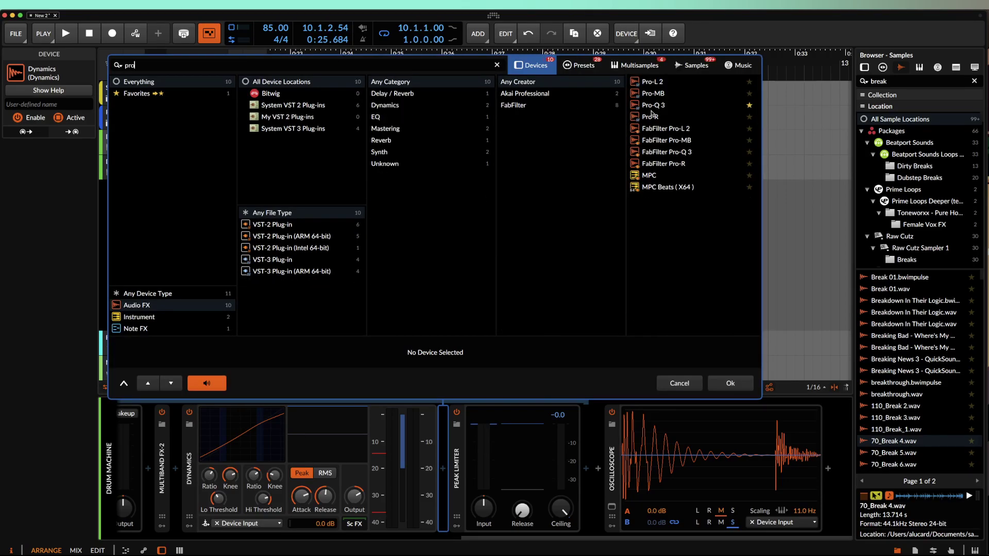
{"action": "left_click", "coordinate": [652, 106]}
{"action": "key", "text": "Return"}
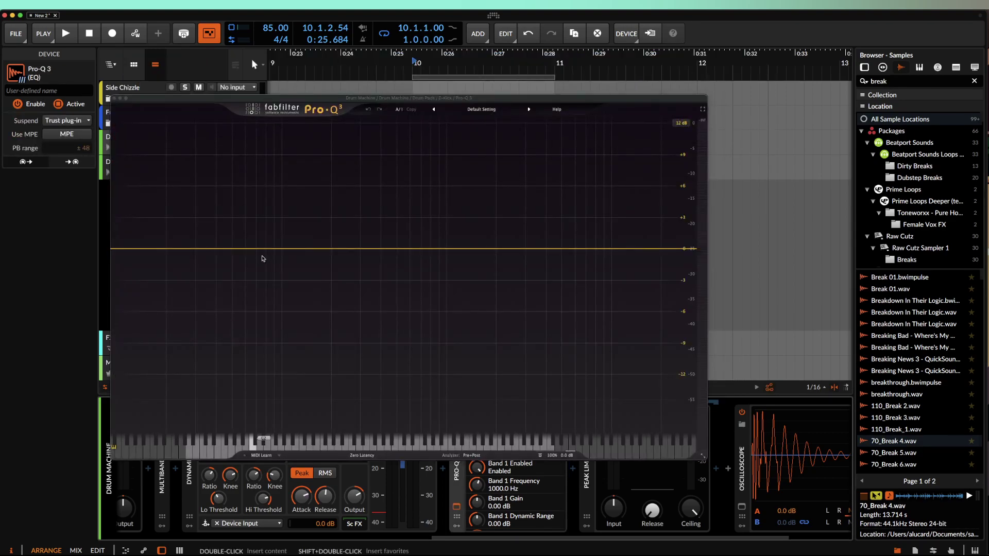
Step: Replay the kick repeatedly to examine its frequency spectrum in Pro-Q 3
{"action": "key", "text": "space"}
{"action": "key", "text": "space"}
{"action": "key", "text": "space"}
{"action": "key", "text": "space"}
{"action": "key", "text": "space"}
{"action": "key", "text": "space"}
{"action": "key", "text": "space"}
{"action": "key", "text": "space"}
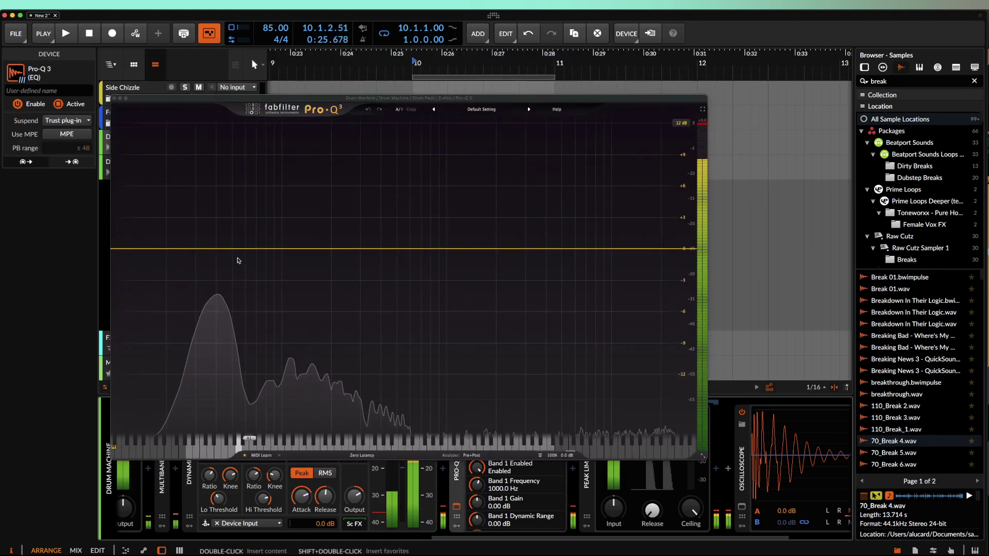
Step: Add a Pro-Q 3 bell boost of +10 dB at about 155 Hz and solo the band while replaying the kick
{"action": "left_click_drag", "start_coordinate": [307, 250], "coordinate": [312, 149]}
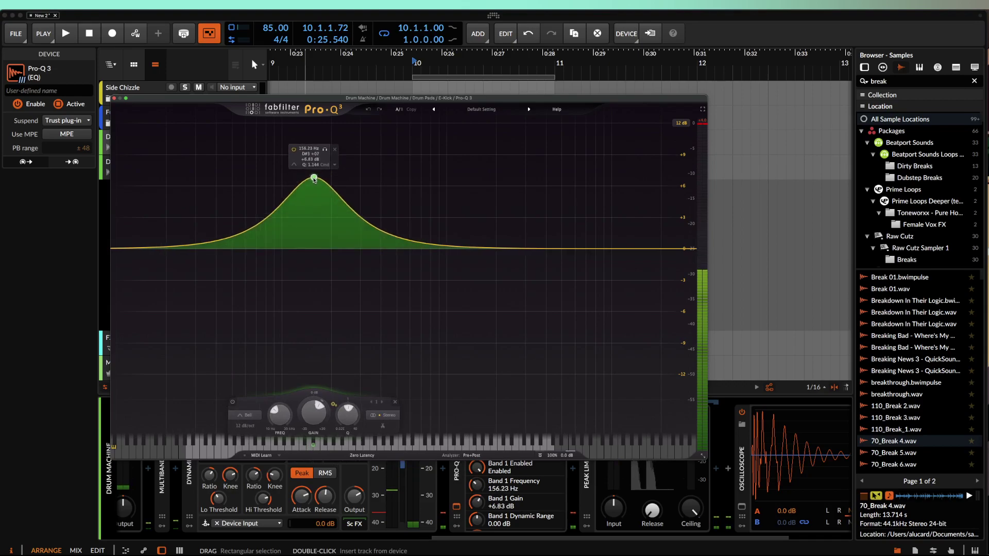
{"action": "key", "text": "space"}
{"action": "left_click", "coordinate": [324, 157]}
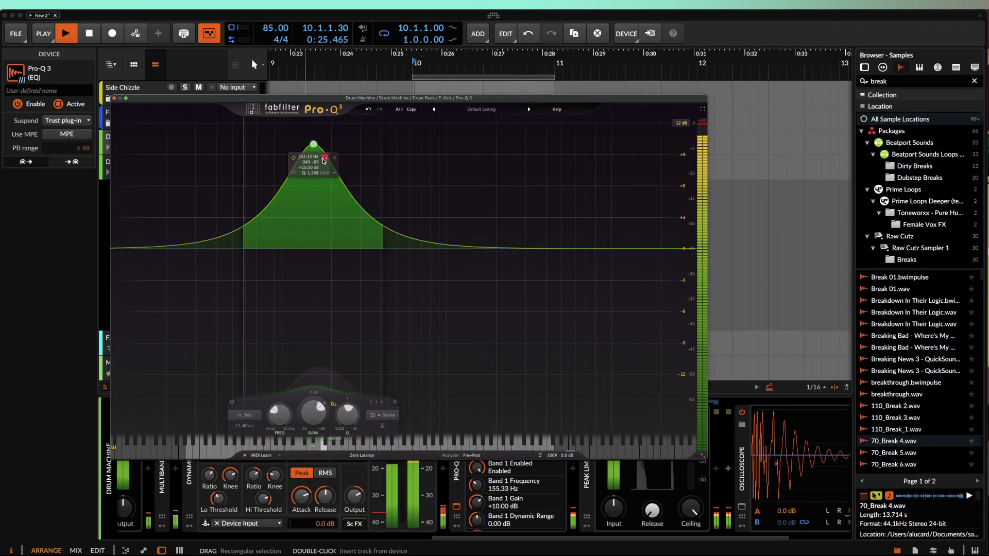
{"action": "key", "text": "space"}
{"action": "key", "text": "space"}
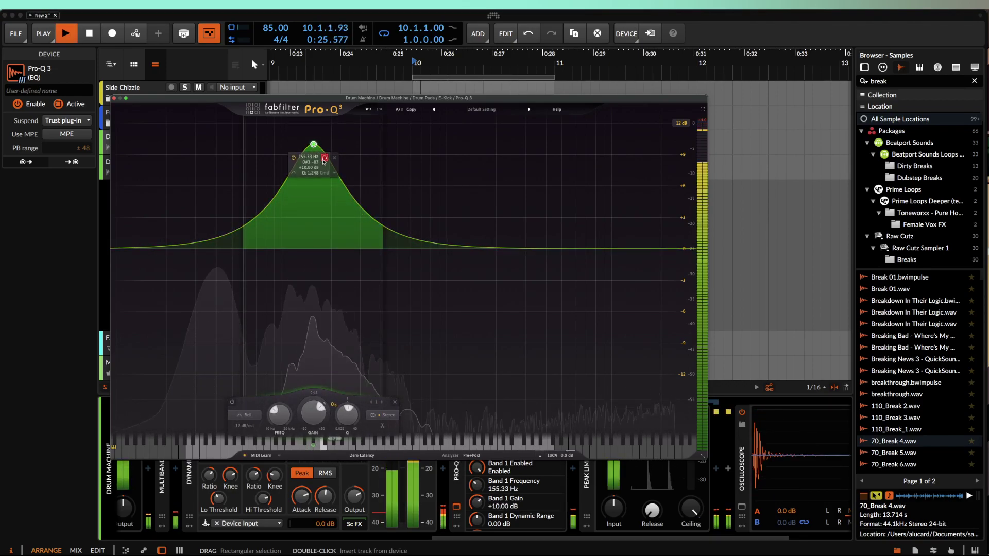
{"action": "key", "text": "space"}
Step: Move the Pro-Q 3 band to about 41 Hz, boost it to +30 dB, and replay the kick
{"action": "left_click_drag", "start_coordinate": [313, 145], "coordinate": [219, 180]}
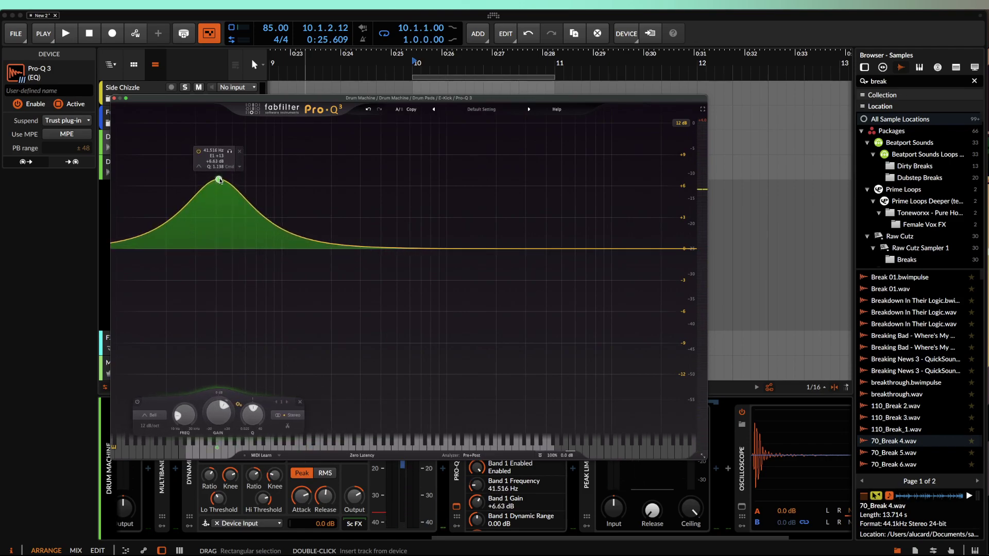
{"action": "key", "text": "space"}
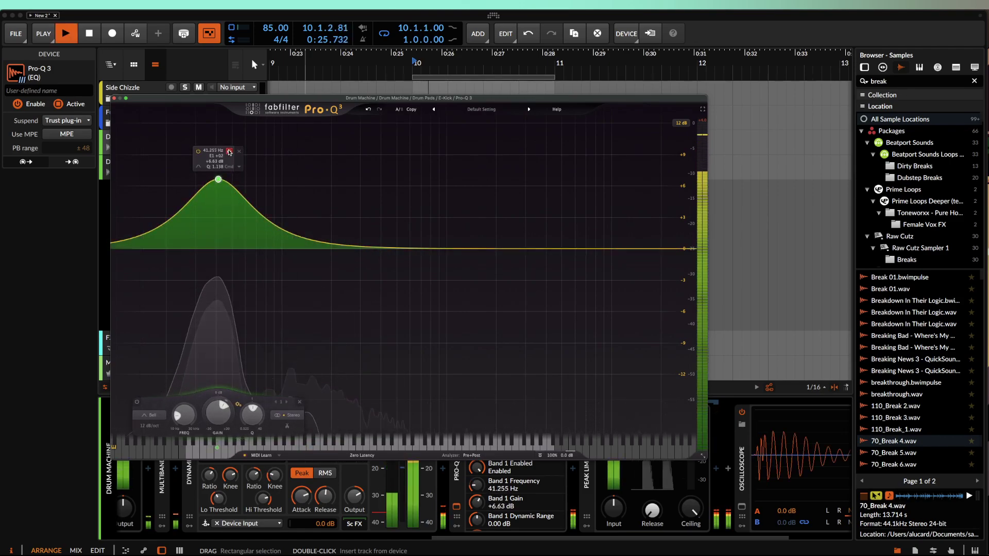
{"action": "left_click_drag", "start_coordinate": [218, 178], "coordinate": [217, 94]}
{"action": "key", "text": "space"}
{"action": "key", "text": "space"}
{"action": "key", "text": "space"}
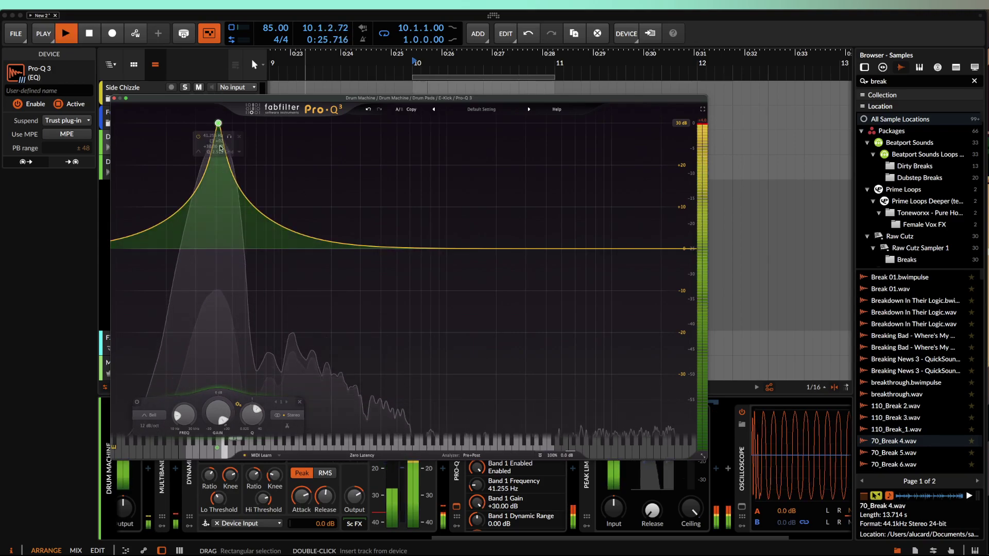
{"action": "key", "text": "space"}
{"action": "key", "text": "space"}
{"action": "key", "text": "space"}
{"action": "key", "text": "space"}
Step: Lower the Pro-Q 3 boost to about +6.2 dB at 40 Hz and replay the kick to compare
{"action": "left_click_drag", "start_coordinate": [220, 128], "coordinate": [216, 224]}
{"action": "key", "text": "space"}
{"action": "key", "text": "space"}
{"action": "key", "text": "space"}
{"action": "key", "text": "space"}
{"action": "key", "text": "space"}
{"action": "key", "text": "space"}
{"action": "key", "text": "space"}
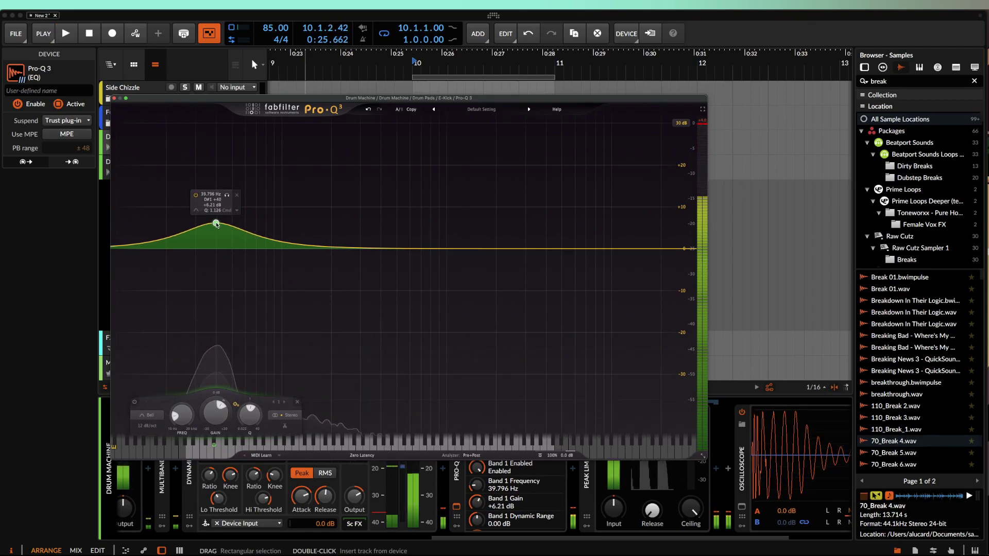
{"action": "key", "text": "space"}
{"action": "key", "text": "space"}
{"action": "key", "text": "space"}
{"action": "key", "text": "space"}
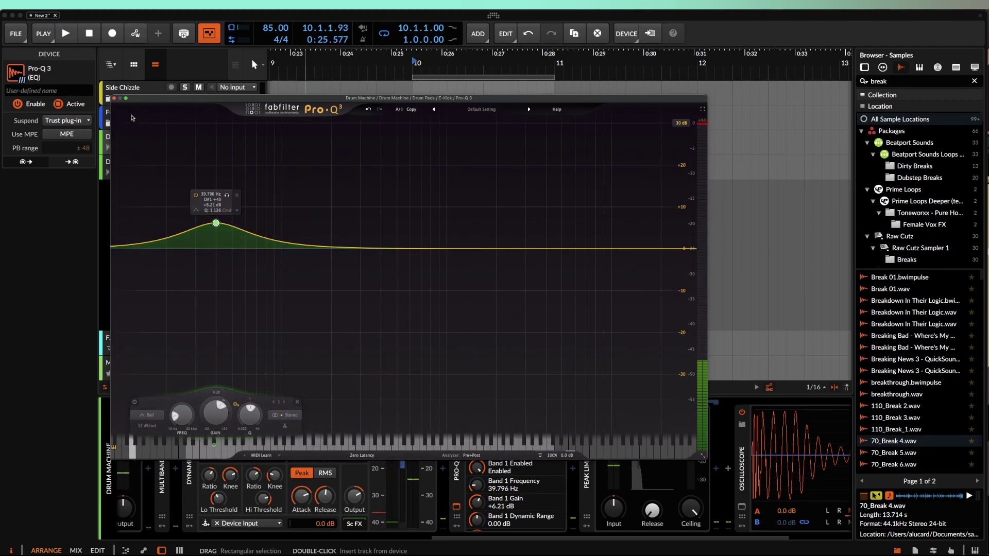
Step: Close the Pro-Q 3 window and delete the plug-in from the E-Kick chain
{"action": "left_click", "coordinate": [115, 98]}
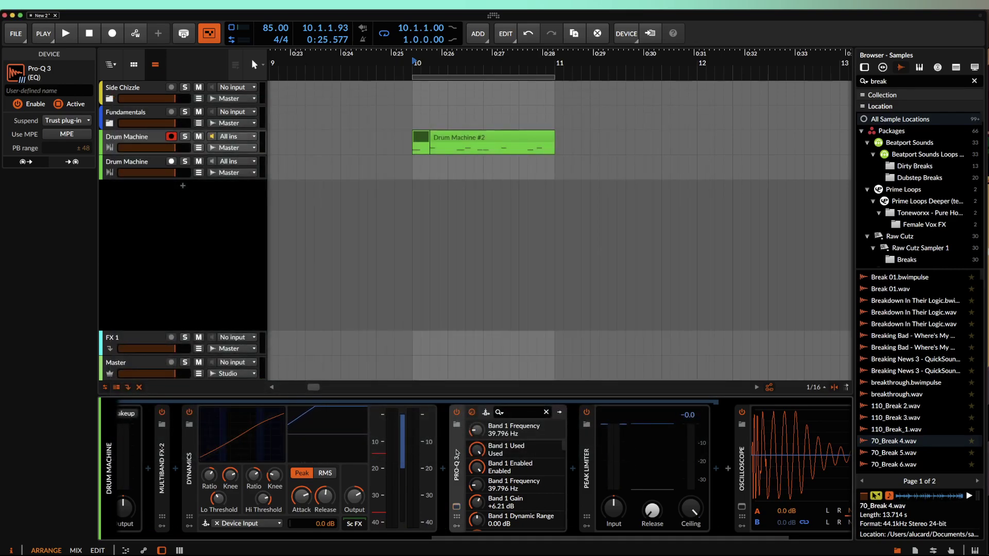
{"action": "key", "text": "Delete"}
Step: Open the expanded view of the E-Kick's EQ-5 and undo the last change to its low-pass band
{"action": "scroll", "coordinate": [457, 453], "scroll_direction": "left", "scroll_amount": 8}
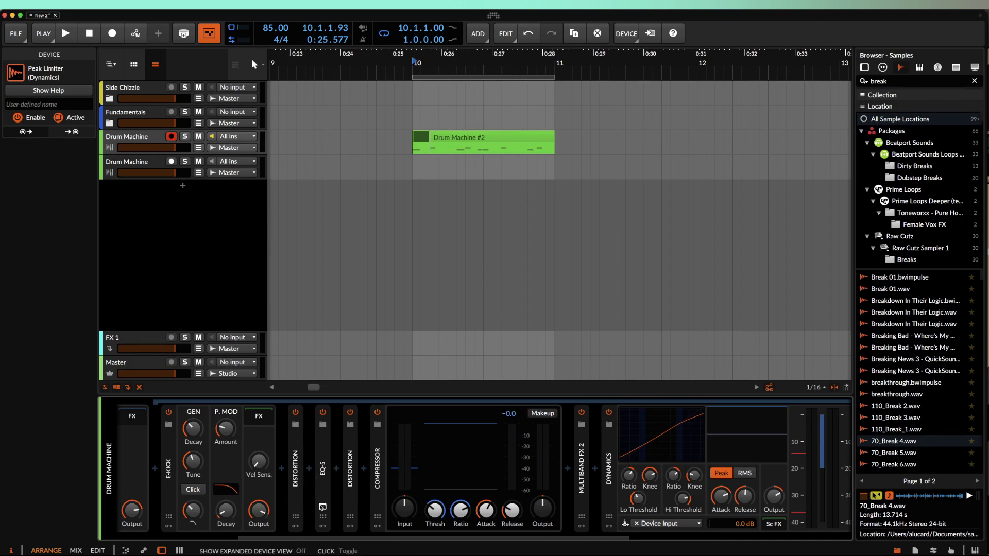
{"action": "left_click", "coordinate": [322, 507]}
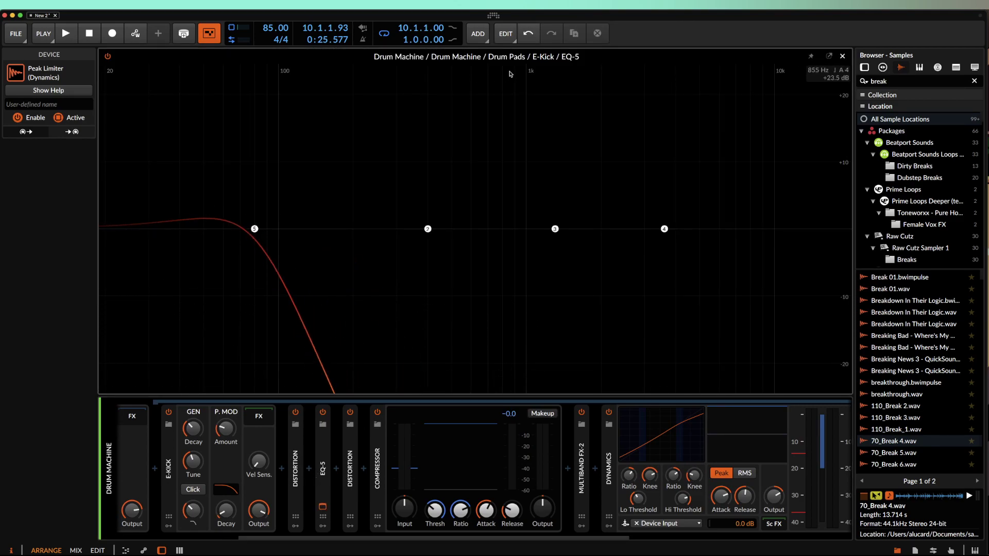
{"action": "key", "text": "super+z"}
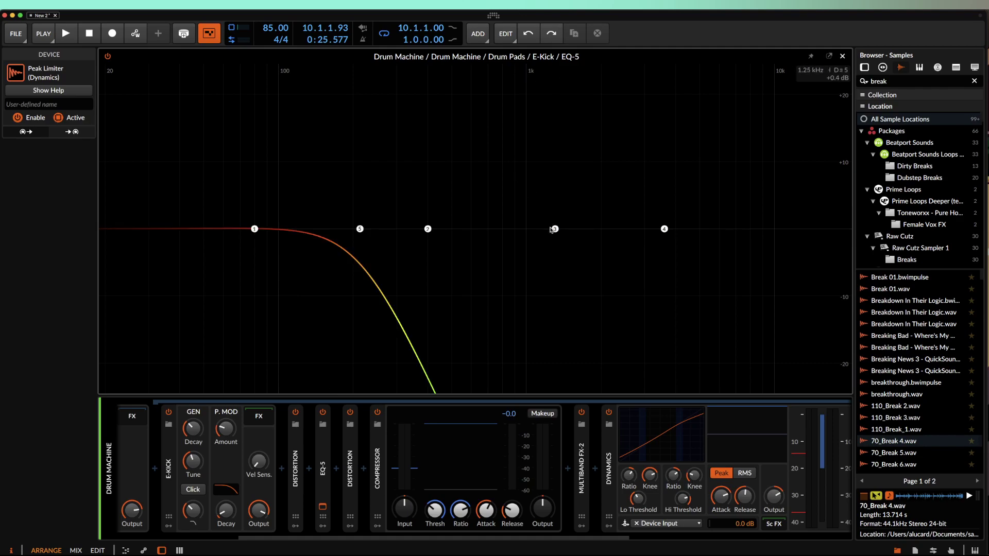
Step: Shape EQ-5 band 3 into a boost of about 7 dB near 105 Hz, replaying the kick while adjusting it
{"action": "left_click_drag", "start_coordinate": [511, 220], "coordinate": [267, 199]}
{"action": "key", "text": "space"}
{"action": "left_click_drag", "start_coordinate": [229, 172], "coordinate": [242, 157]}
{"action": "key", "text": "space"}
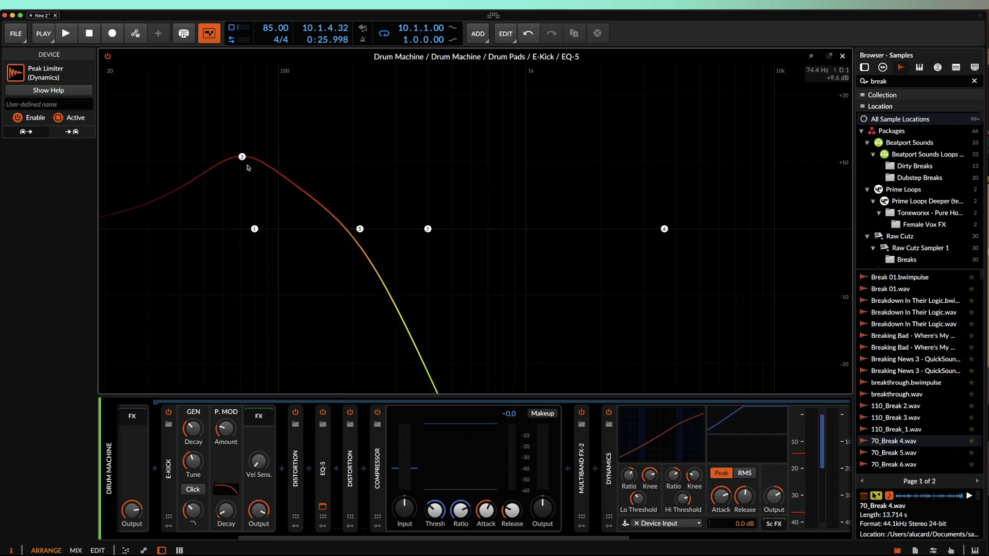
{"action": "left_click_drag", "start_coordinate": [245, 160], "coordinate": [282, 170]}
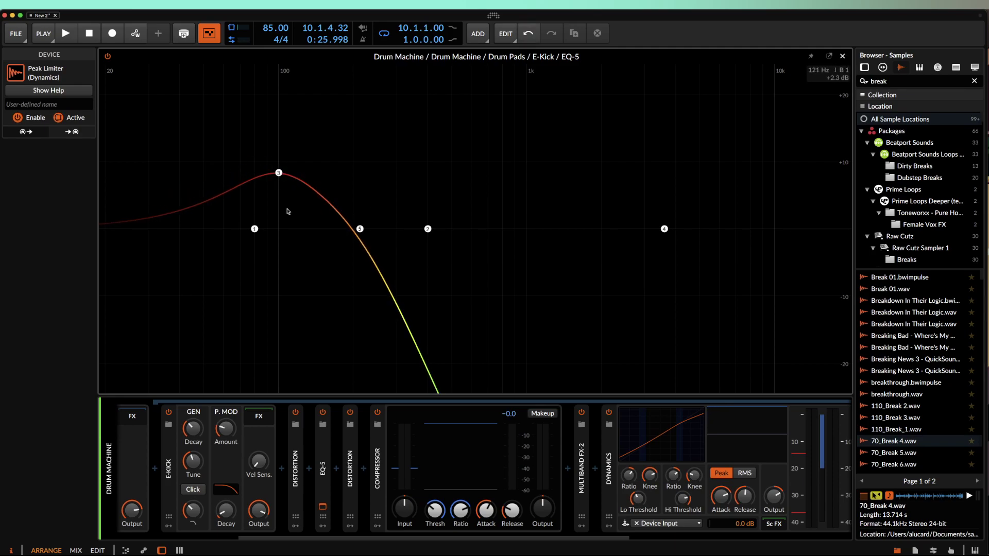
{"action": "left_click_drag", "start_coordinate": [282, 176], "coordinate": [290, 183]}
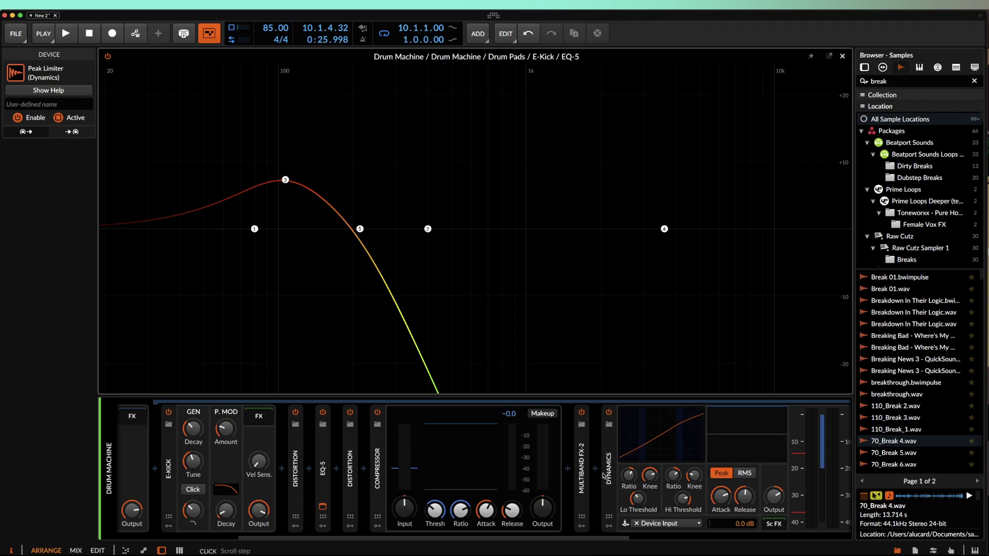
Step: Set the EQ-5 spectrum analyzer resolution to Huge
{"action": "left_click", "coordinate": [324, 453]}
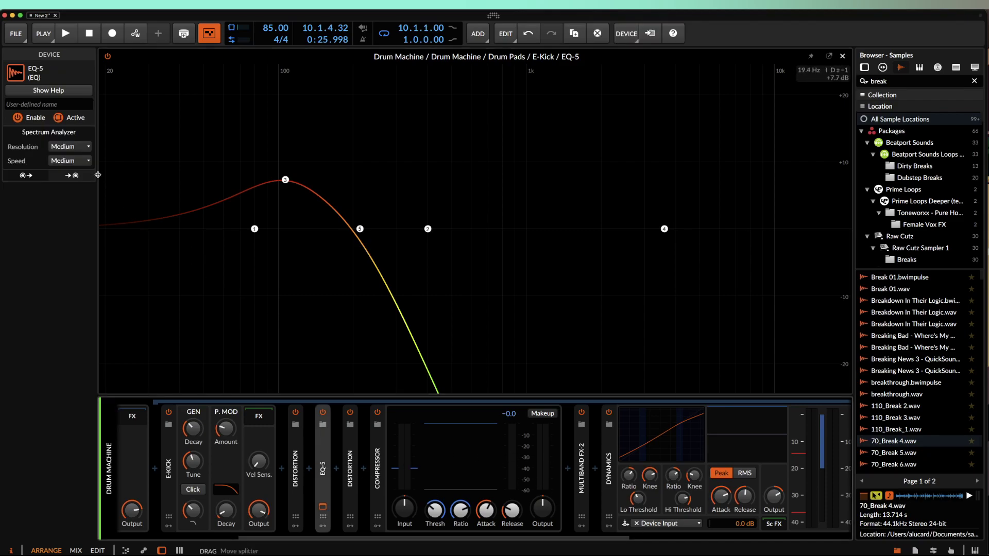
{"action": "left_click", "coordinate": [72, 146]}
{"action": "left_click", "coordinate": [67, 197]}
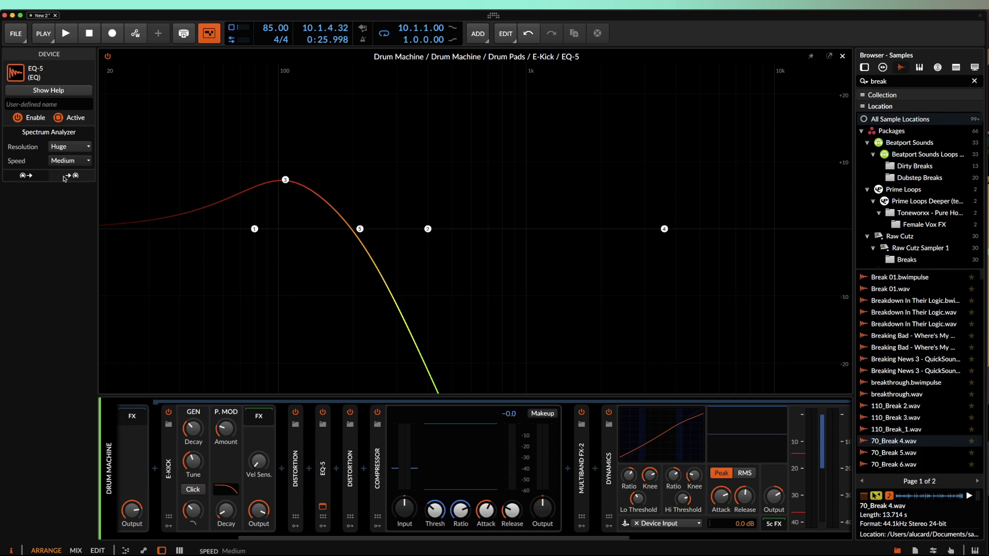
Step: Set the EQ-5 analyzer speed to Very Fast and reshape band 3 into a boost of about 2 dB near 39 Hz
{"action": "left_click_drag", "start_coordinate": [285, 180], "coordinate": [303, 165]}
{"action": "left_click_drag", "start_coordinate": [300, 164], "coordinate": [182, 176]}
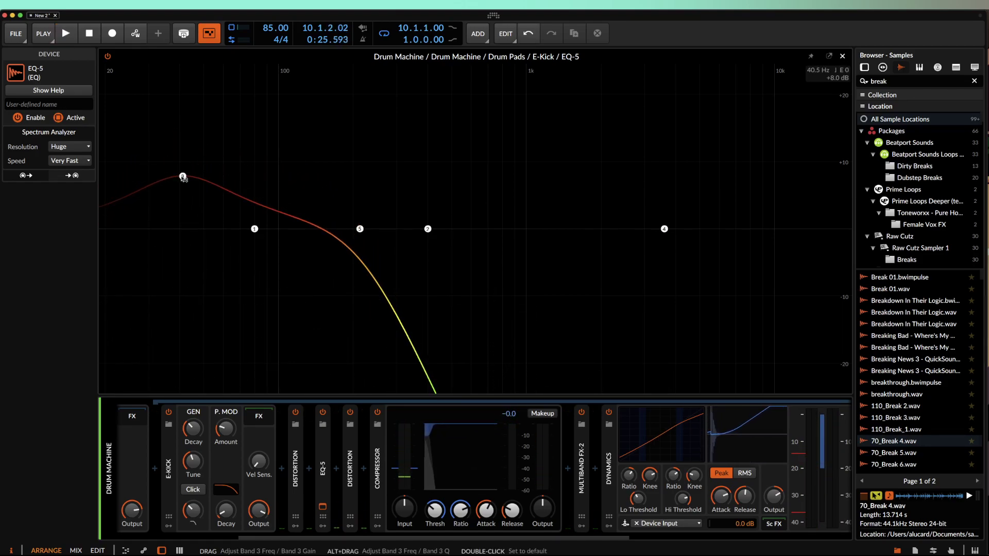
{"action": "left_click_drag", "start_coordinate": [182, 176], "coordinate": [177, 214]}
{"action": "key", "text": "space"}
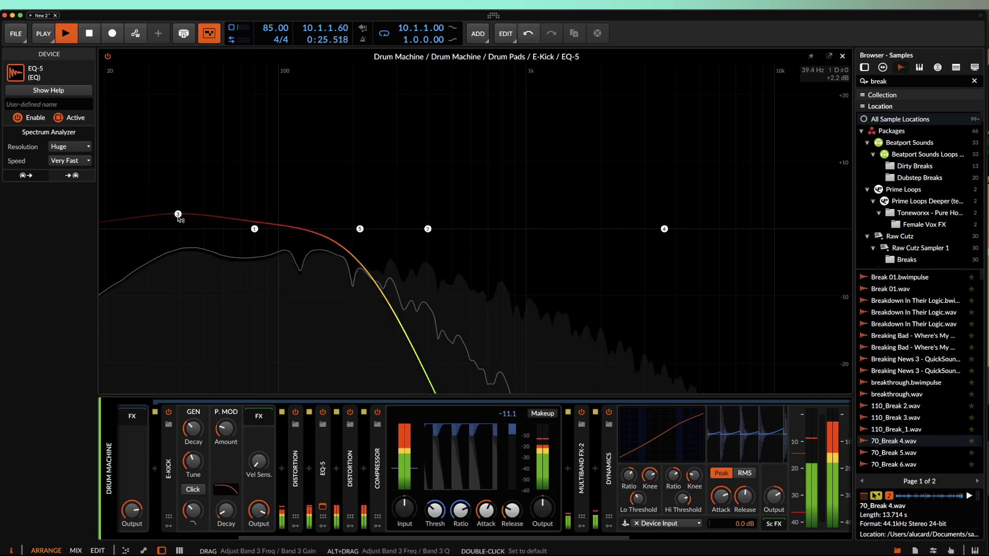
{"action": "key", "text": "space"}
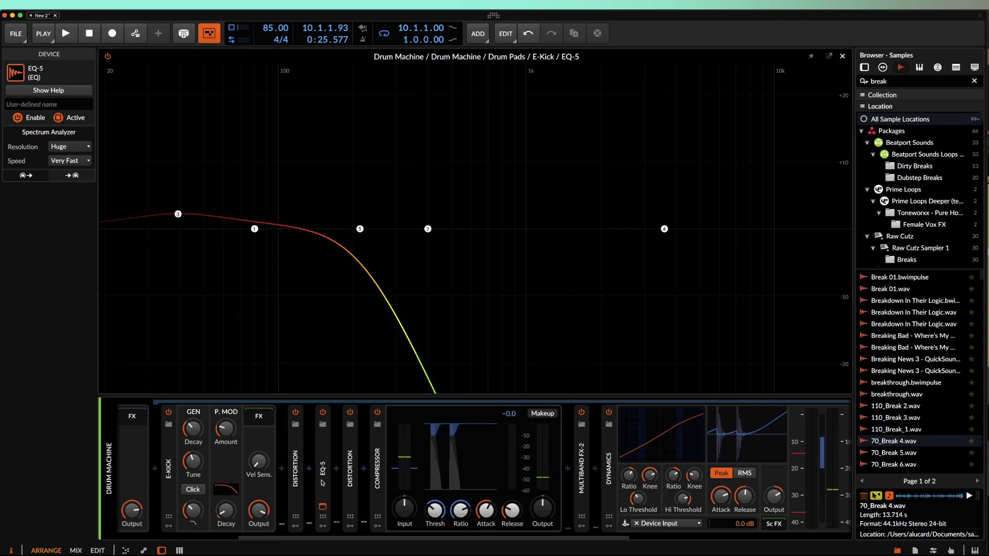
Step: Move EQ-5 between Multiband FX-2 and Dynamics in the E-Kick chain and play the kick through it
{"action": "key", "text": "space"}
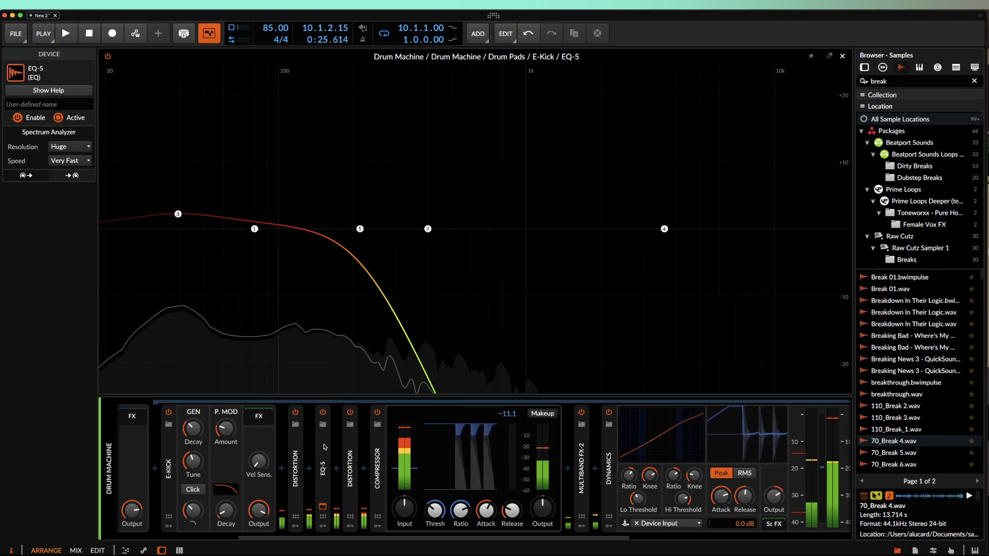
{"action": "left_click_drag", "start_coordinate": [540, 452], "coordinate": [582, 455]}
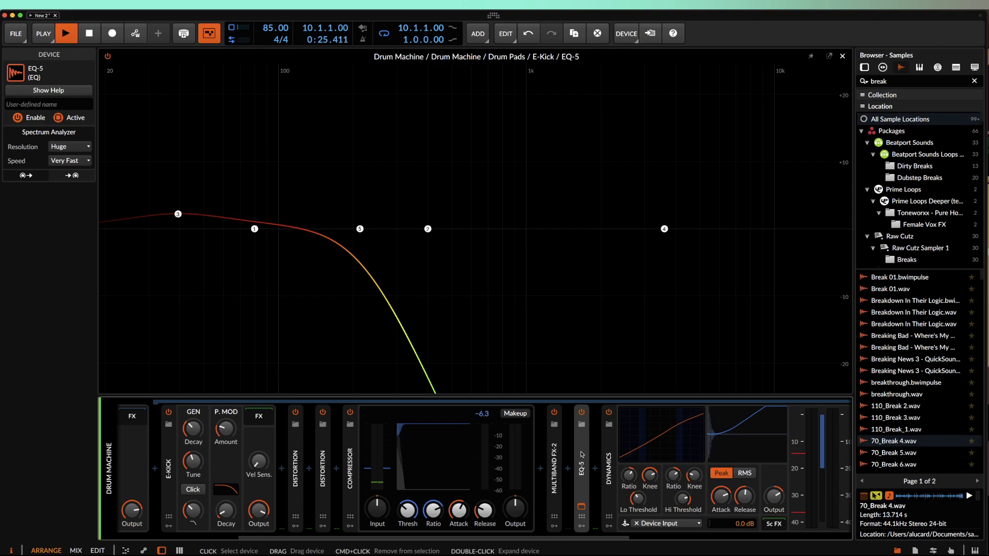
{"action": "key", "text": "space"}
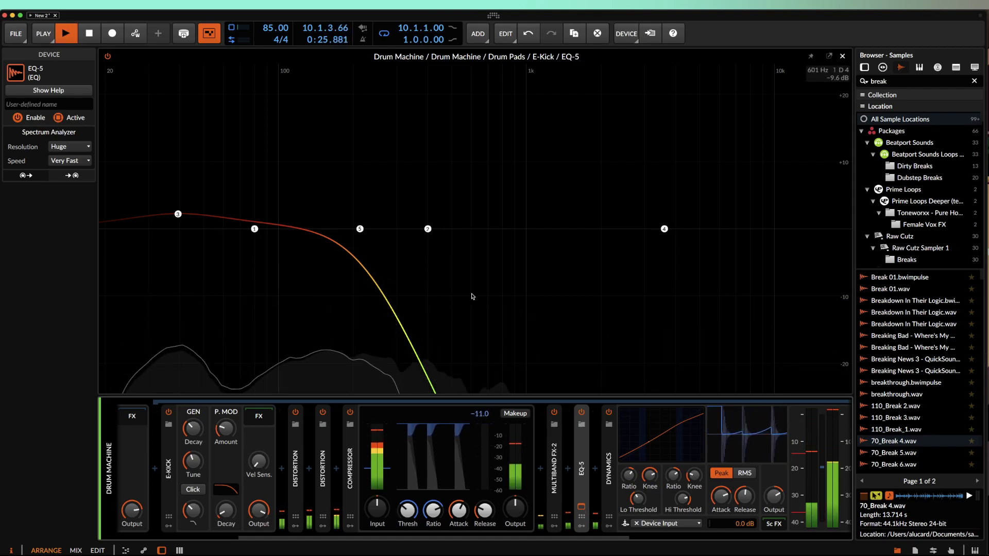
Step: Collapse the Dynamics device and replay the kick to check its waveform in the Oscilloscope
{"action": "scroll", "coordinate": [518, 437], "scroll_direction": "right", "scroll_amount": 5}
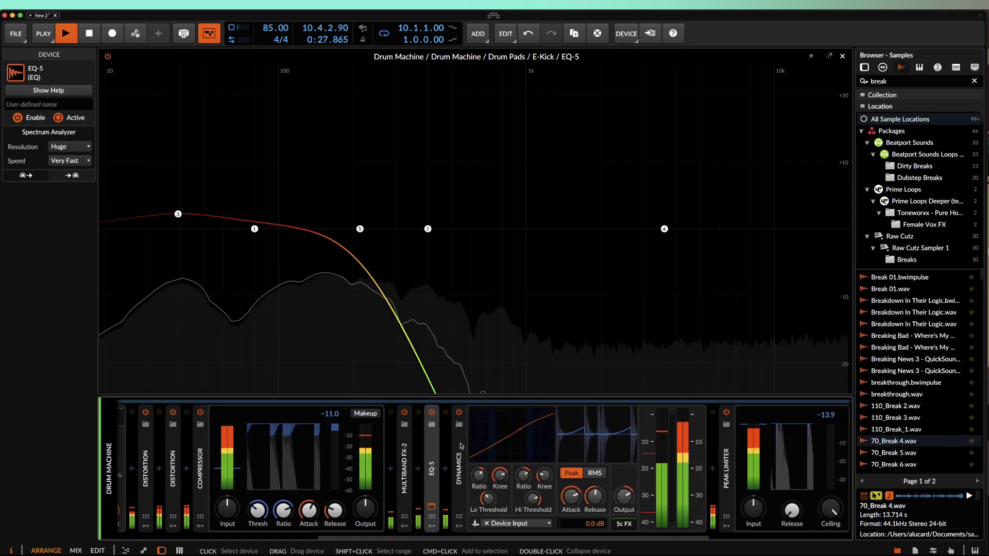
{"action": "double_click", "coordinate": [460, 447]}
{"action": "scroll", "coordinate": [592, 446], "scroll_direction": "right", "scroll_amount": 1}
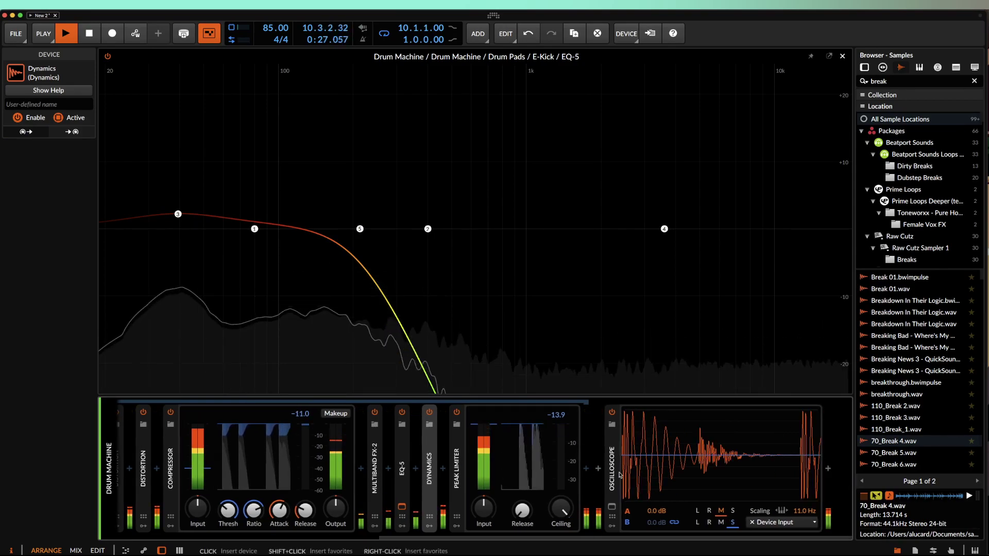
{"action": "key", "text": "space"}
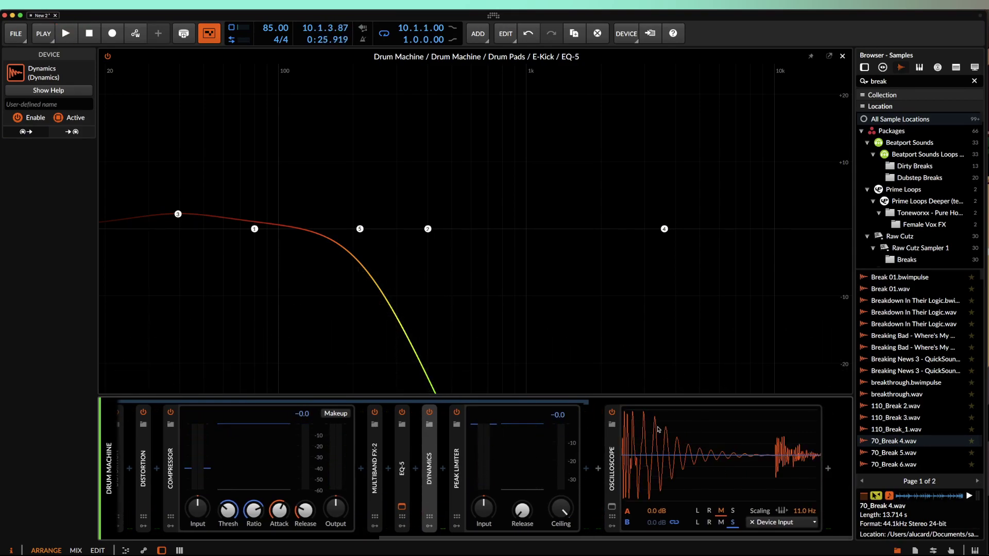
{"action": "key", "text": "space"}
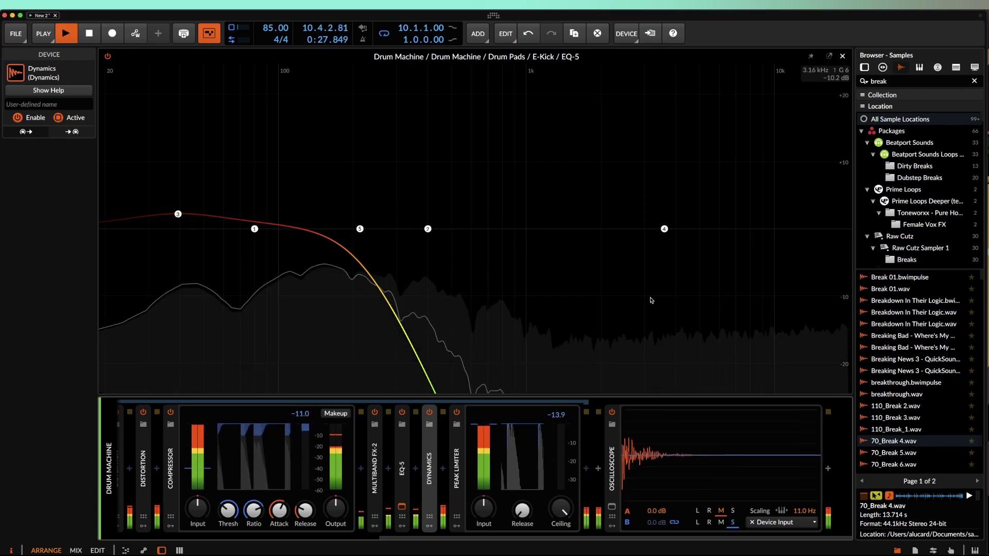
Step: Close the expanded EQ-5 view and collapse the Peak Limiter and Compressor devices
{"action": "left_click", "coordinate": [842, 57]}
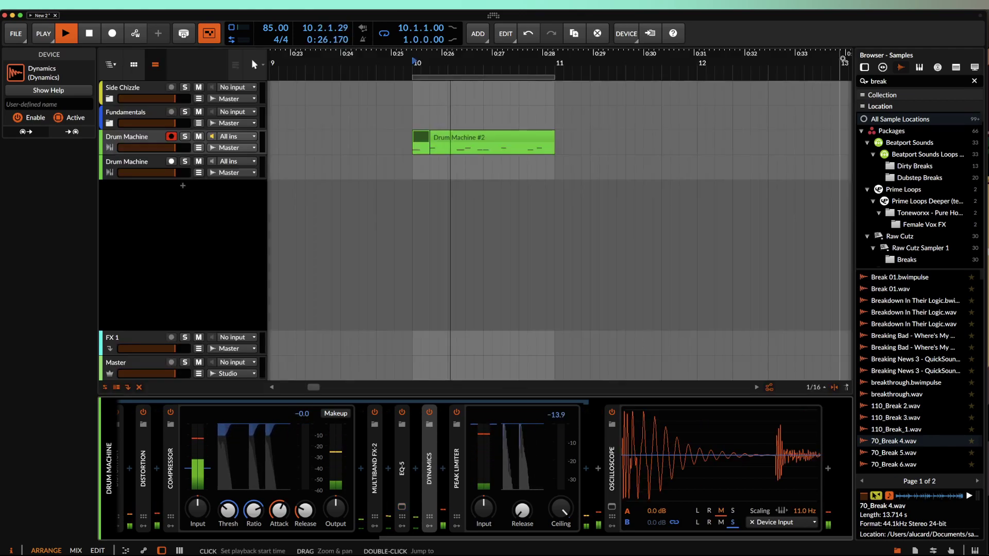
{"action": "double_click", "coordinate": [456, 471]}
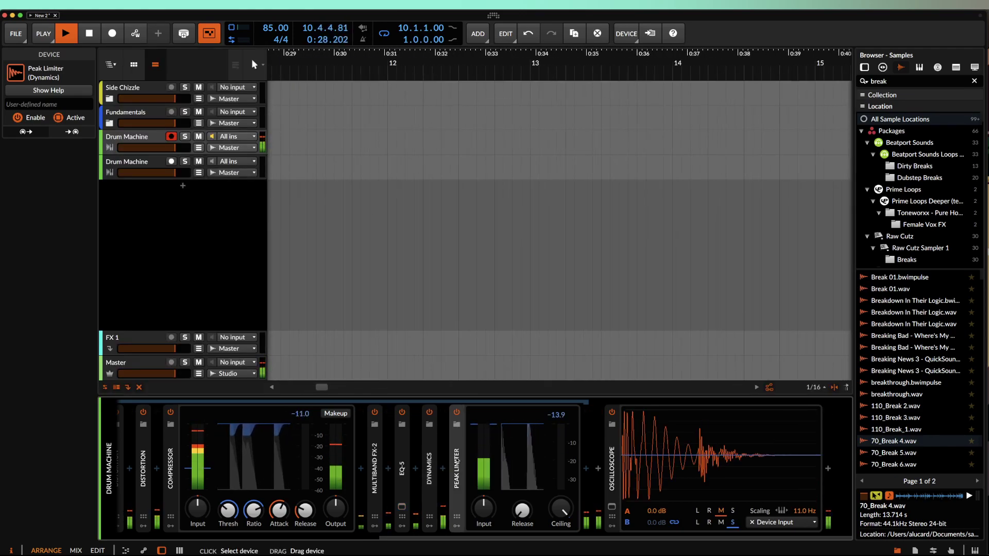
{"action": "double_click", "coordinate": [288, 442]}
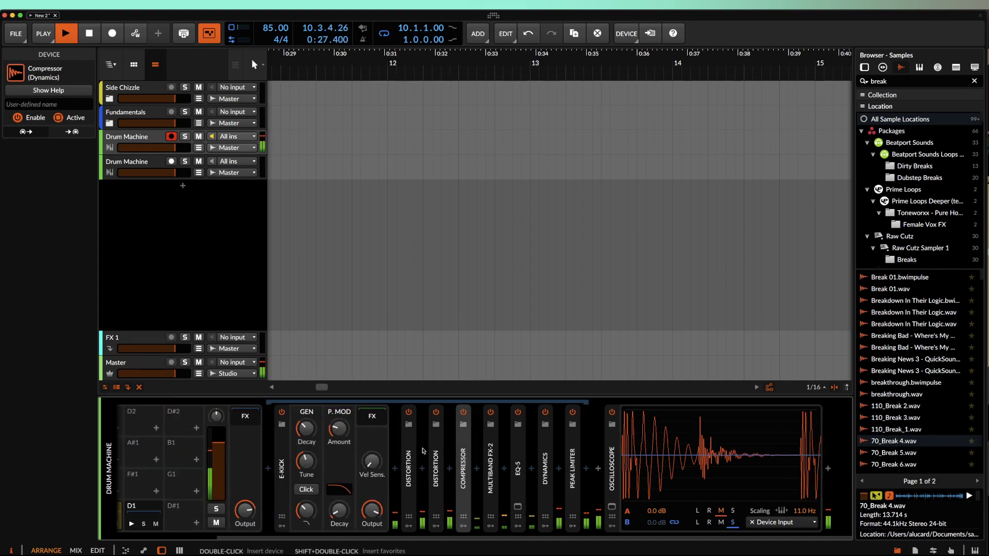
{"action": "key", "text": "space"}
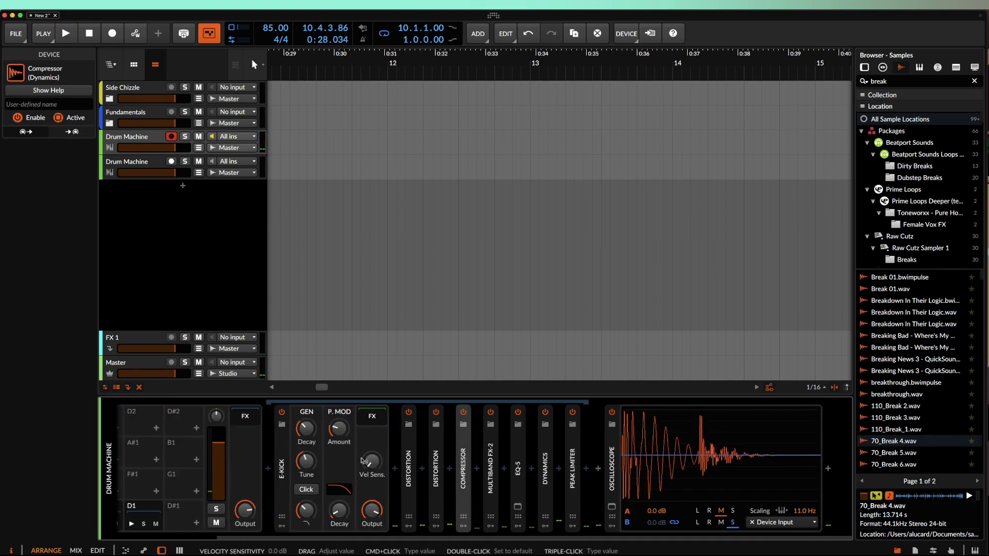
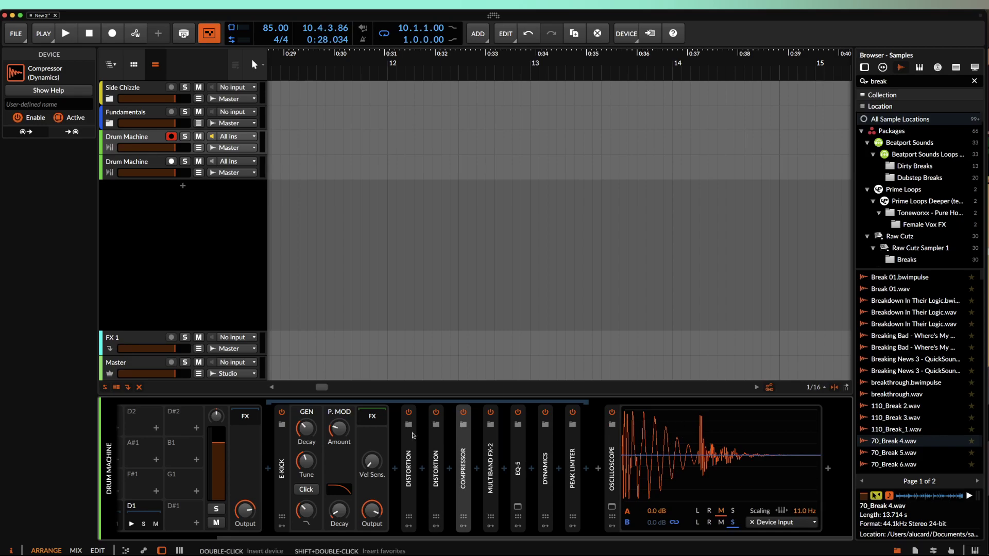
Step: Bypass the seven effects from the first Distortion to the Peak Limiter, compare the dry kick in playback, and re-enable them
{"action": "left_click", "coordinate": [408, 440]}
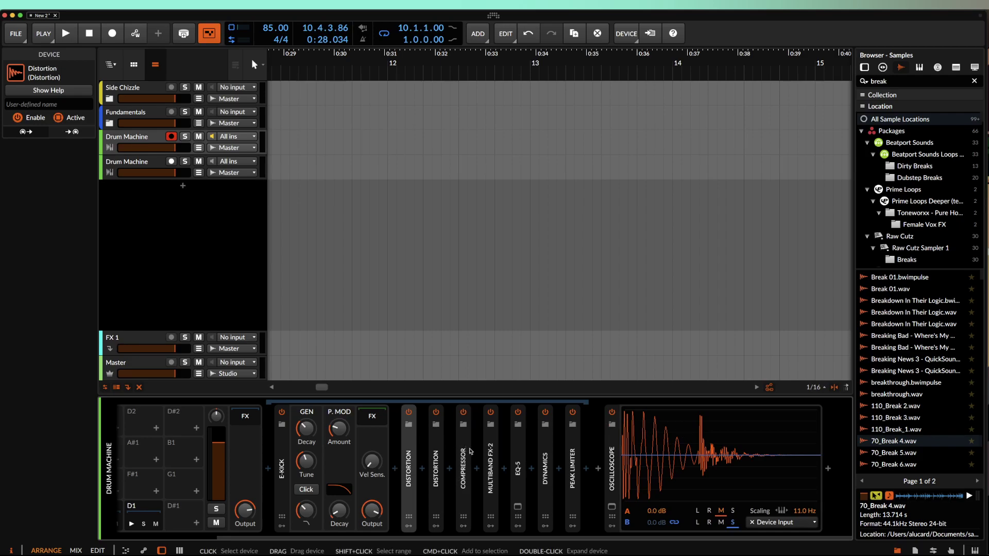
{"action": "left_click", "coordinate": [573, 442], "text": "shift"}
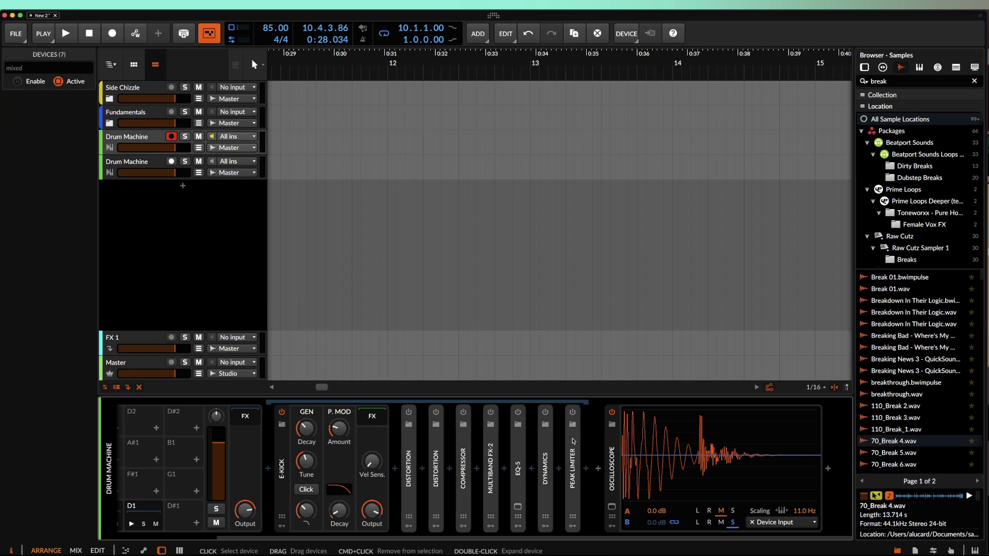
{"action": "key", "text": "space"}
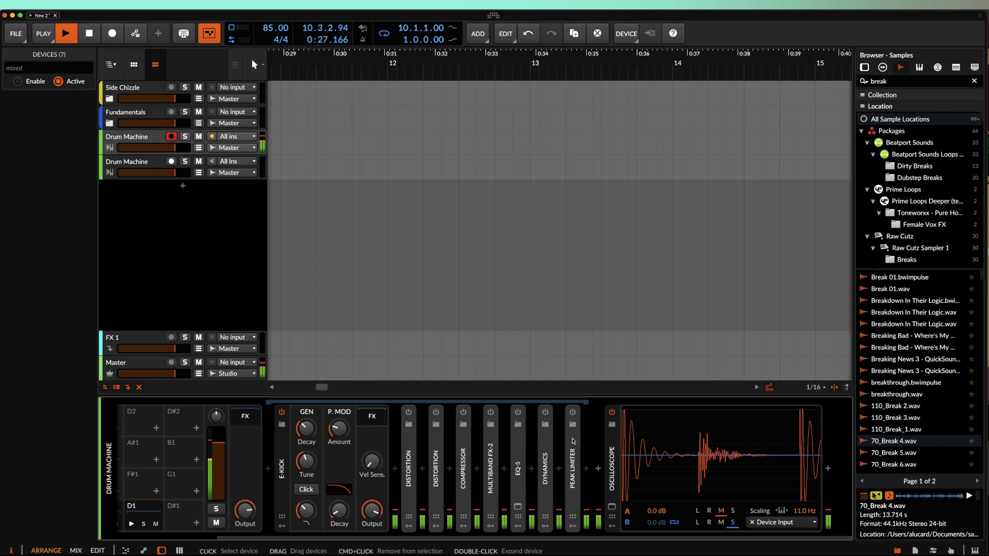
{"action": "key", "text": "0"}
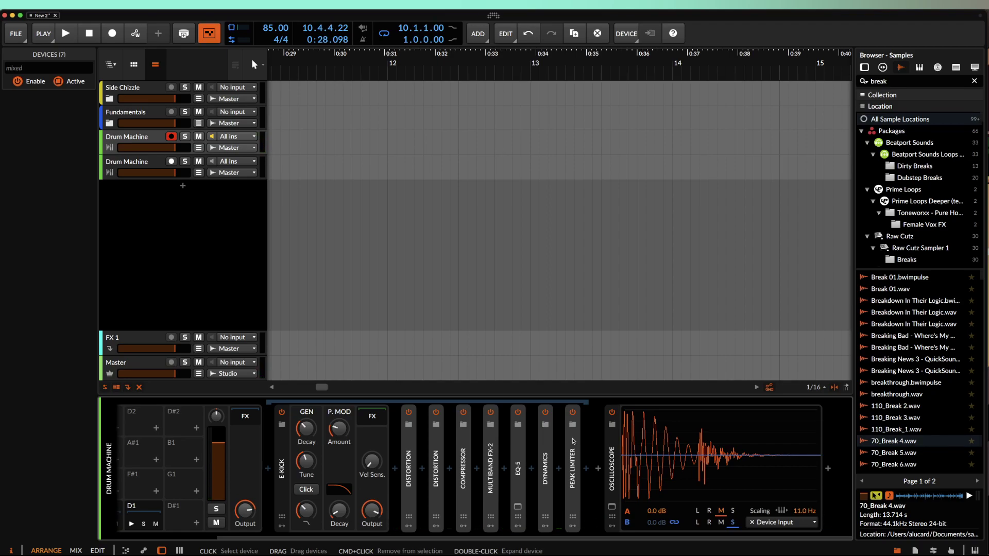
{"action": "left_click", "coordinate": [282, 477]}
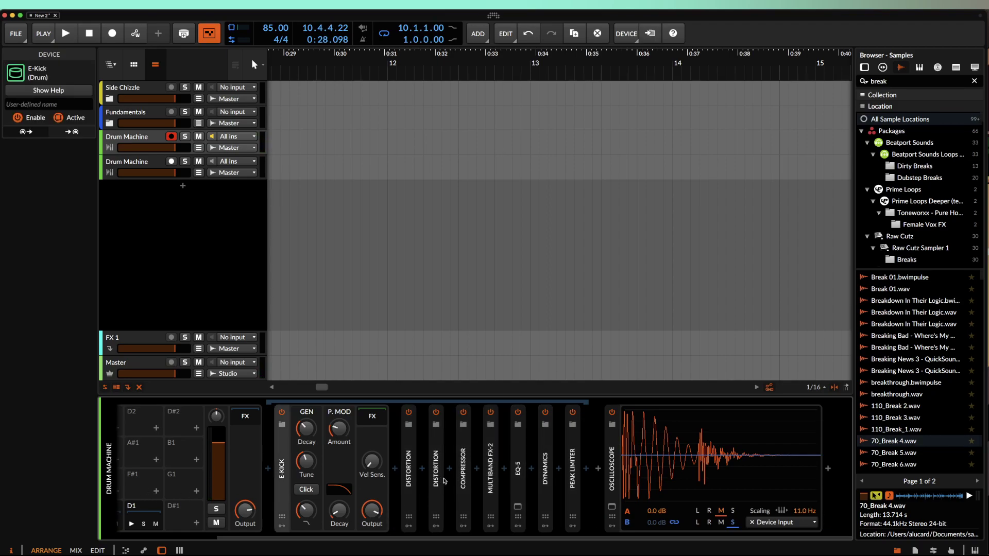
Step: In the expanded EQ-5 view, sweep low-pass band 5 fully open and back to about 280 Hz, moving band 4 to about 7.5 kHz
{"action": "left_click", "coordinate": [518, 507]}
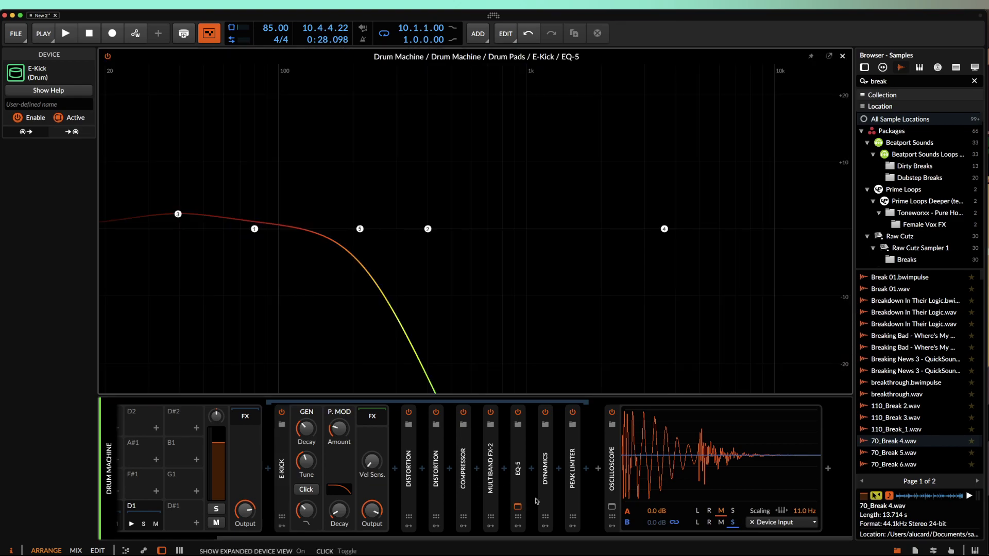
{"action": "left_click_drag", "start_coordinate": [369, 238], "coordinate": [835, 240]}
{"action": "key", "text": "space"}
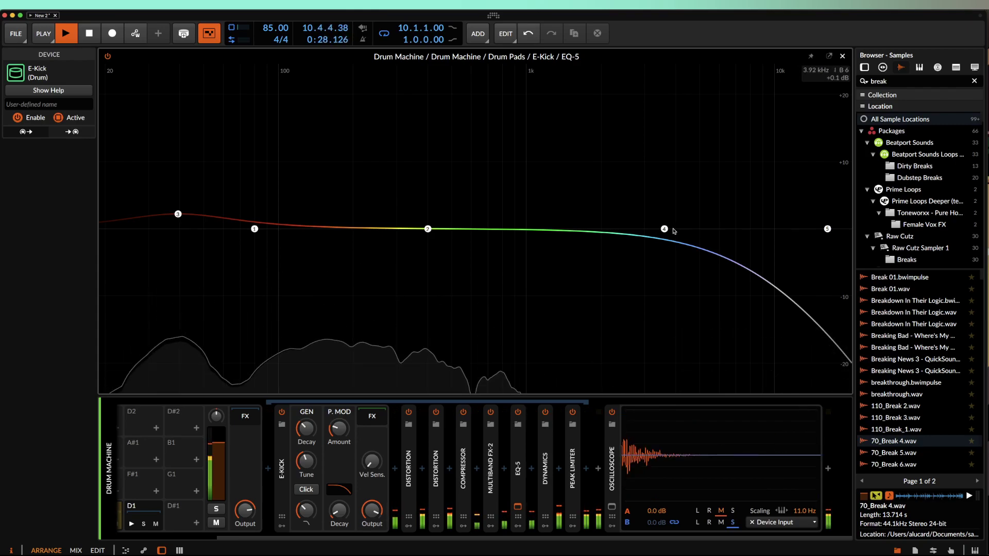
{"action": "left_click_drag", "start_coordinate": [665, 229], "coordinate": [743, 224]}
{"action": "left_click_drag", "start_coordinate": [827, 230], "coordinate": [386, 221]}
{"action": "key", "text": "space"}
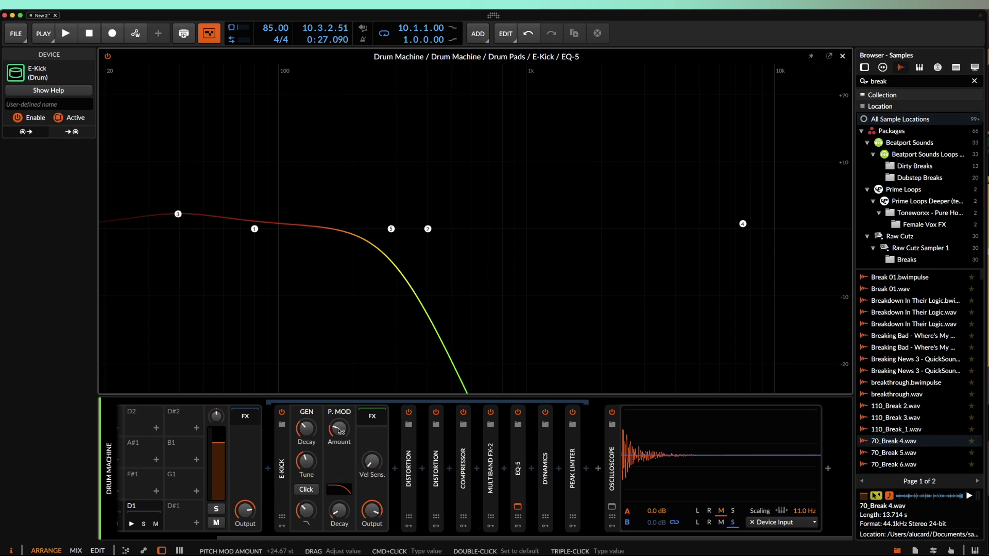
Step: Fine-tune the E-Kick's pitch modulation amount, curve and decay during playback, with the decay at about 40 ms
{"action": "key", "text": "space"}
{"action": "left_click_drag", "start_coordinate": [340, 432], "coordinate": [340, 425]}
{"action": "left_click_drag", "start_coordinate": [349, 491], "coordinate": [344, 492]}
{"action": "left_click_drag", "start_coordinate": [340, 429], "coordinate": [340, 429]}
{"action": "left_click_drag", "start_coordinate": [340, 517], "coordinate": [341, 515]}
{"action": "left_click_drag", "start_coordinate": [305, 428], "coordinate": [337, 435]}
{"action": "left_click_drag", "start_coordinate": [349, 490], "coordinate": [348, 449]}
{"action": "left_click_drag", "start_coordinate": [340, 511], "coordinate": [340, 505]}
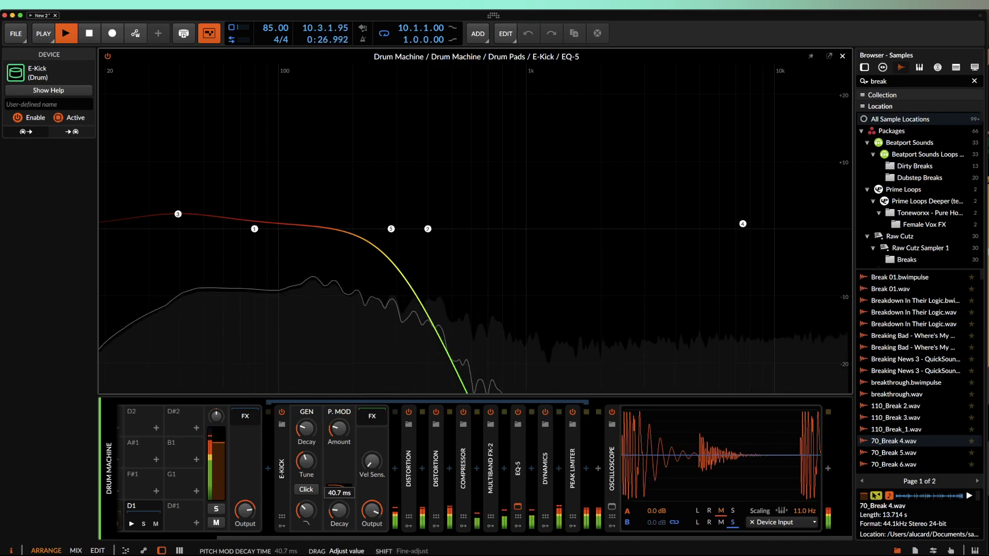
{"action": "left_click_drag", "start_coordinate": [339, 501], "coordinate": [339, 505]}
Step: Raise the EQ-5 low-pass band to about 610 Hz and collapse the E-Kick device
{"action": "left_click_drag", "start_coordinate": [391, 229], "coordinate": [474, 230]}
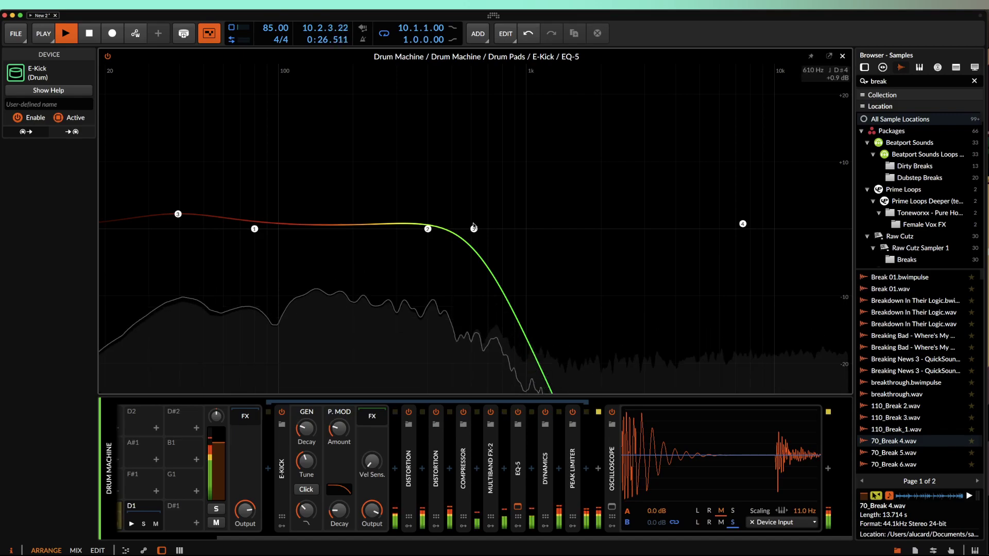
{"action": "key", "text": "space"}
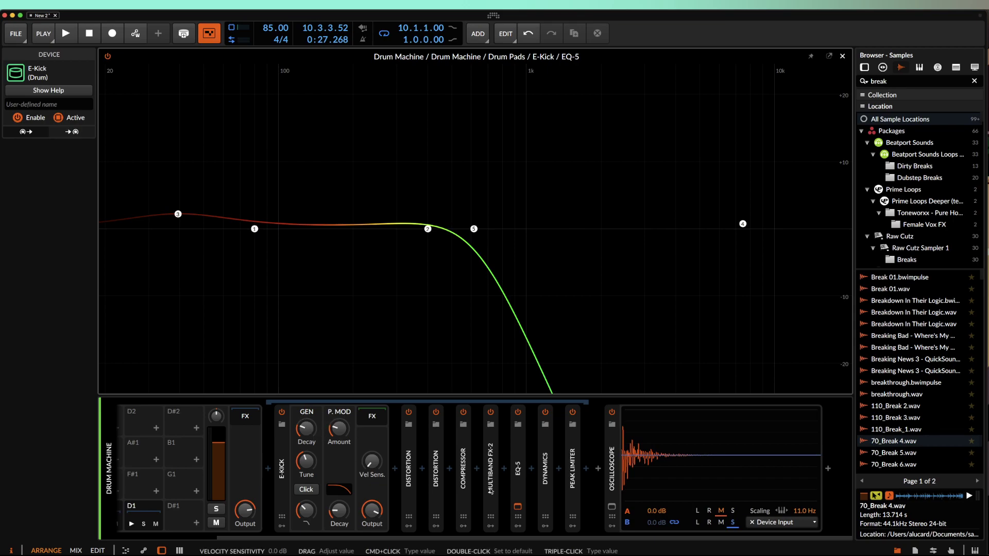
{"action": "double_click", "coordinate": [278, 456]}
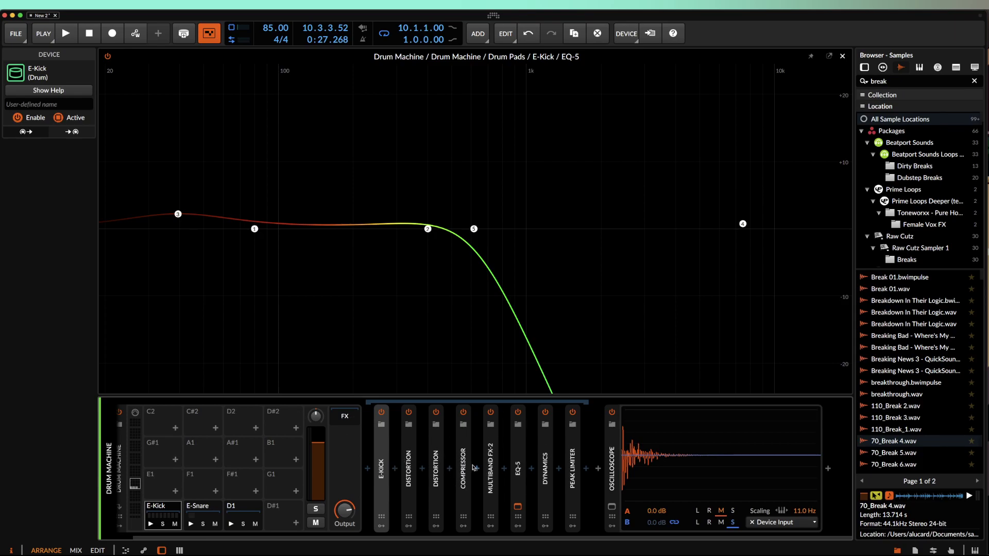
Step: Insert The Glue compressor between the Drum Machine and the Oscilloscope and close its plug-in window
{"action": "left_click", "coordinate": [592, 470]}
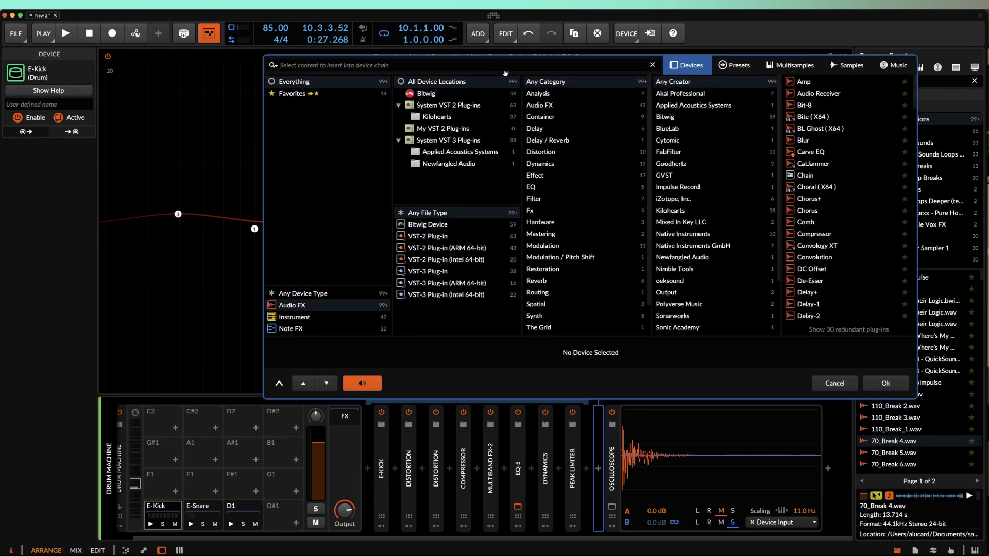
{"action": "type", "text": "the"}
{"action": "left_click", "coordinate": [804, 83]}
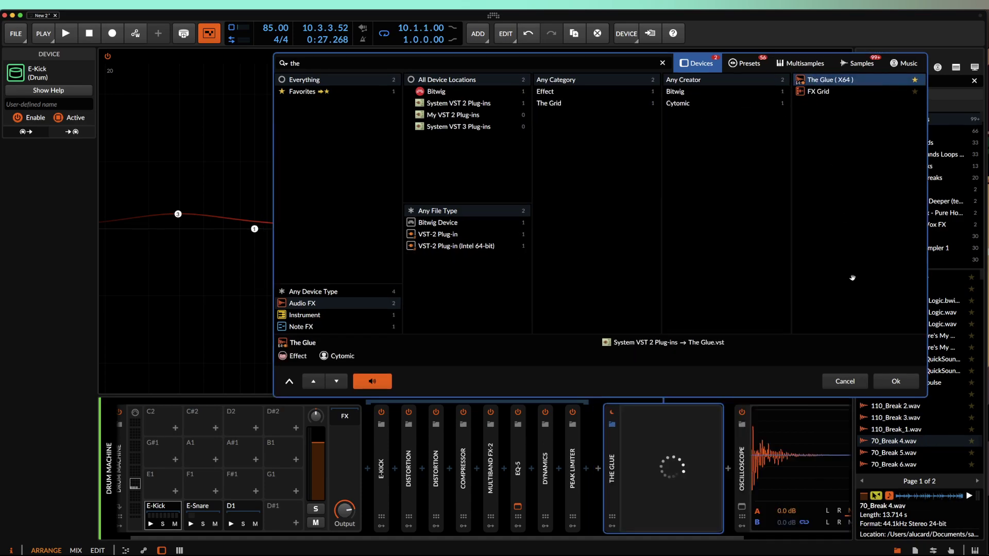
{"action": "key", "text": "Return"}
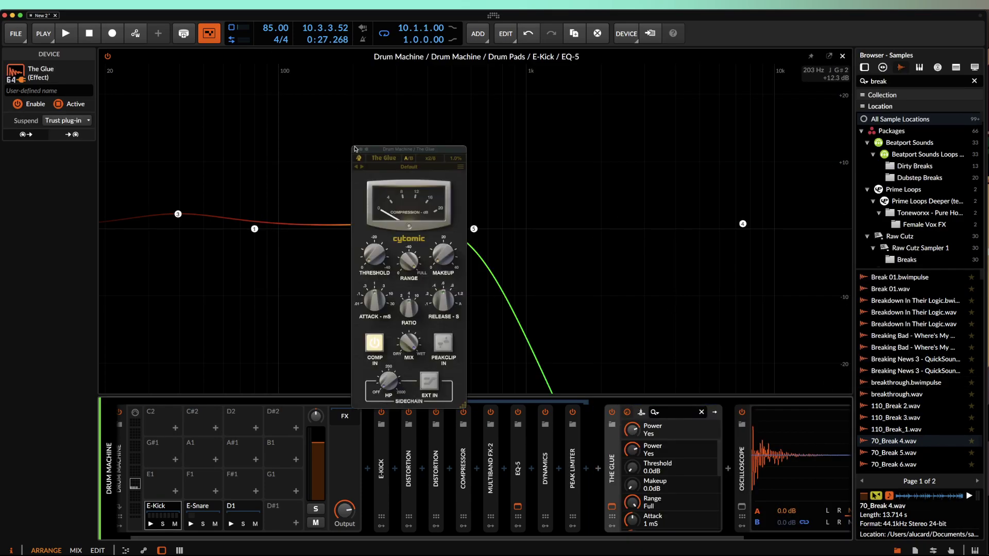
{"action": "left_click", "coordinate": [355, 148]}
Step: Insert Newfangled Saturate ahead of The Glue and set its Clipper Shape to 100
{"action": "double_click", "coordinate": [592, 463]}
{"action": "type", "text": "sat"}
{"action": "left_click", "coordinate": [803, 129]}
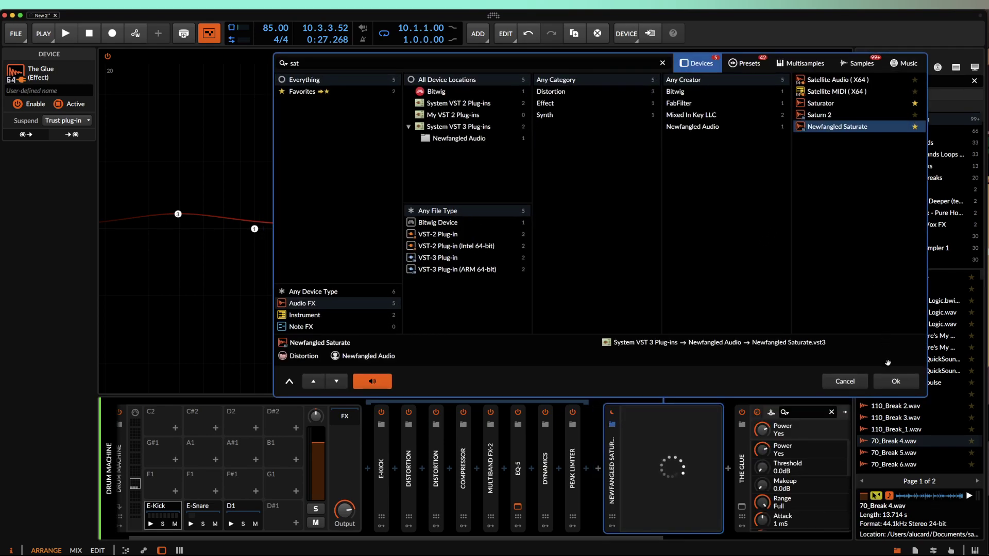
{"action": "key", "text": "Return"}
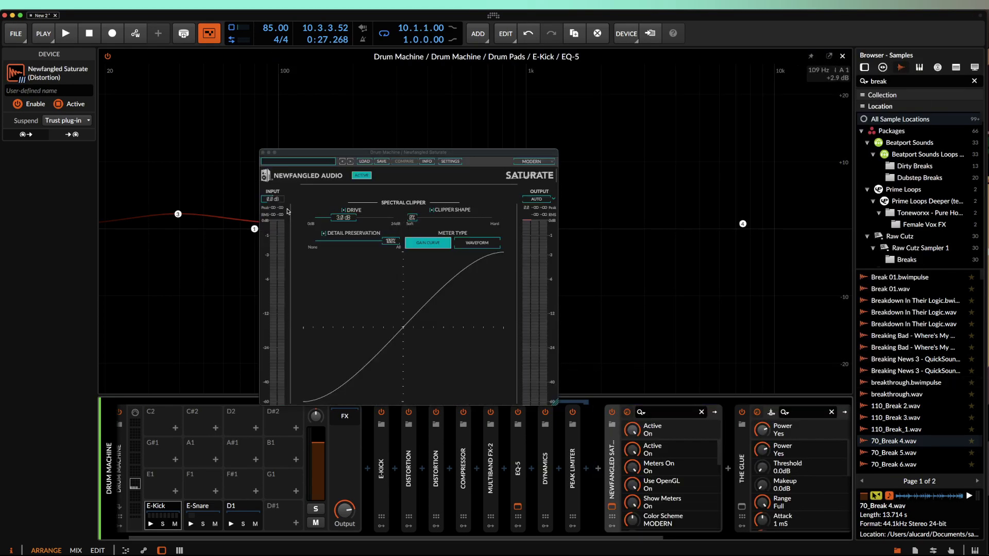
{"action": "left_click_drag", "start_coordinate": [415, 228], "coordinate": [570, 220]}
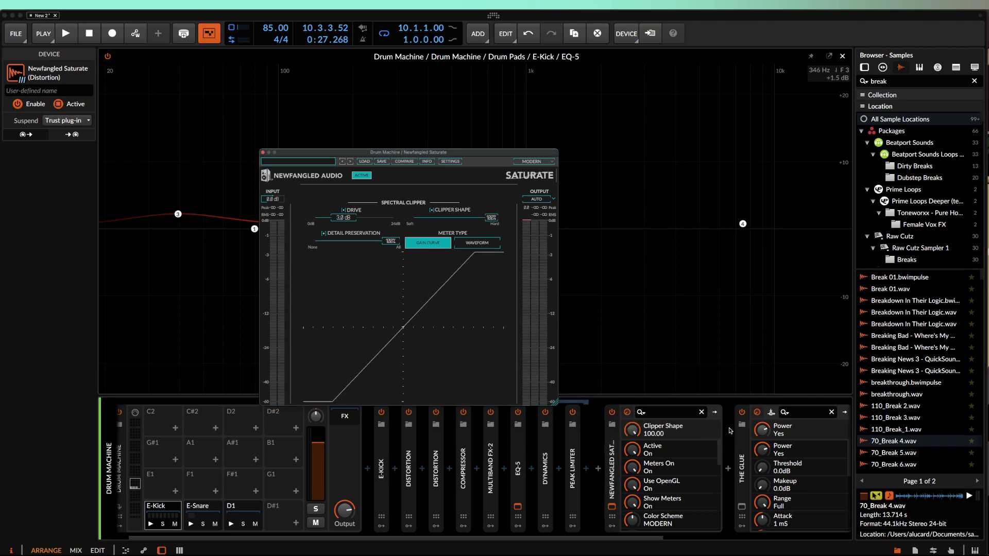
Step: Turn off The Glue and insert a Bit-8 device between the Drum Machine and Newfangled Saturate
{"action": "left_click", "coordinate": [742, 413]}
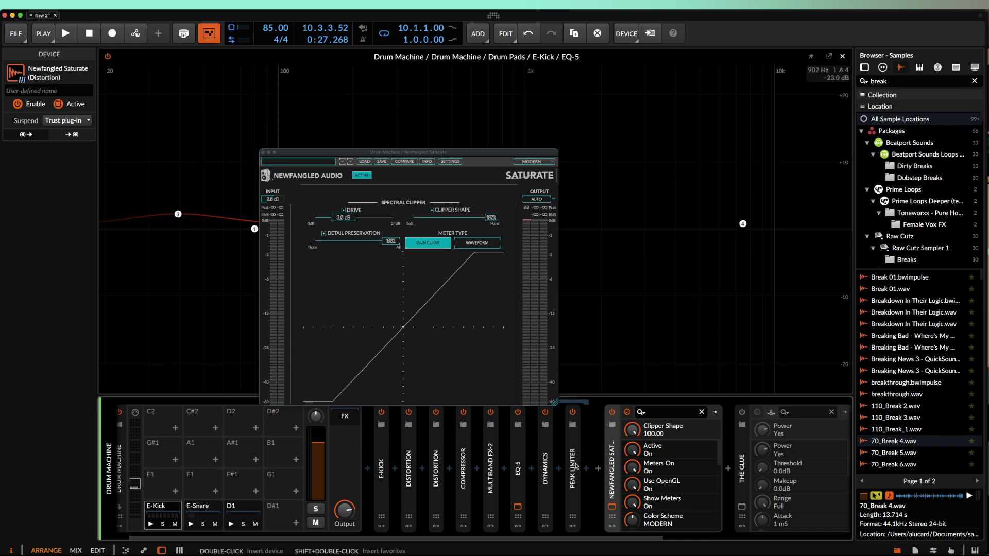
{"action": "left_click", "coordinate": [598, 469]}
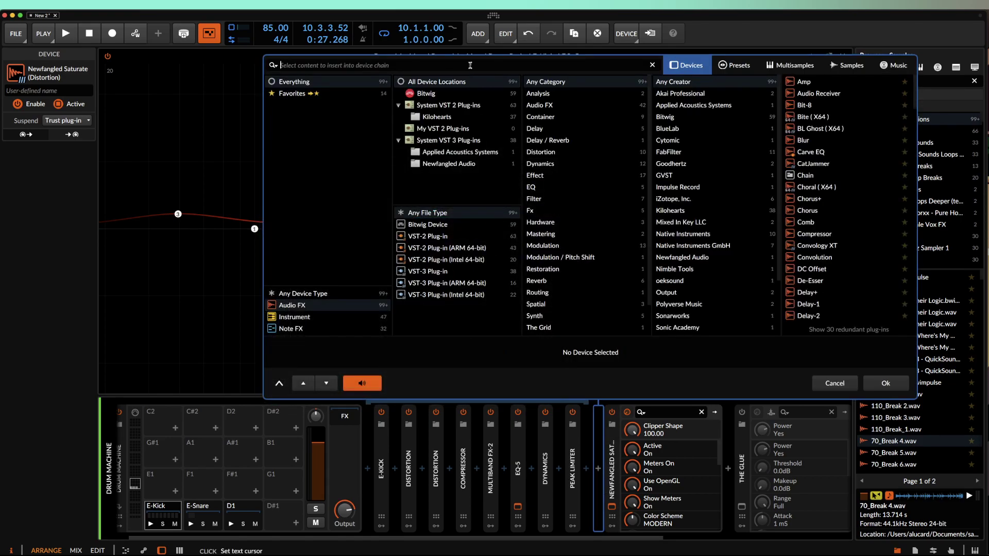
{"action": "type", "text": "bit"}
{"action": "left_click", "coordinate": [803, 78]}
{"action": "left_click", "coordinate": [895, 382]}
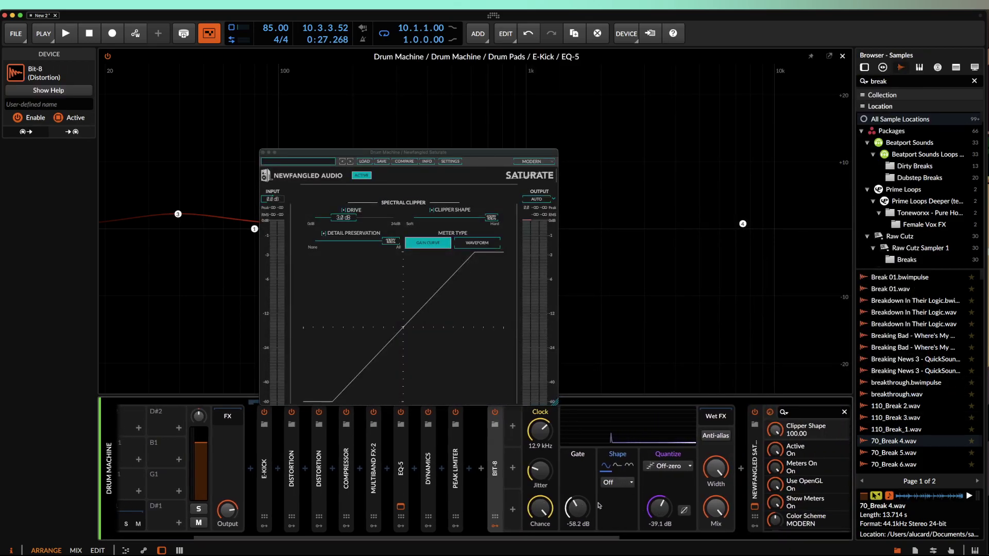
Step: Close the Saturate plug-in window and the expanded EQ-5 view, and turn off Newfangled Saturate on the Drum Machine track
{"action": "left_click", "coordinate": [263, 153]}
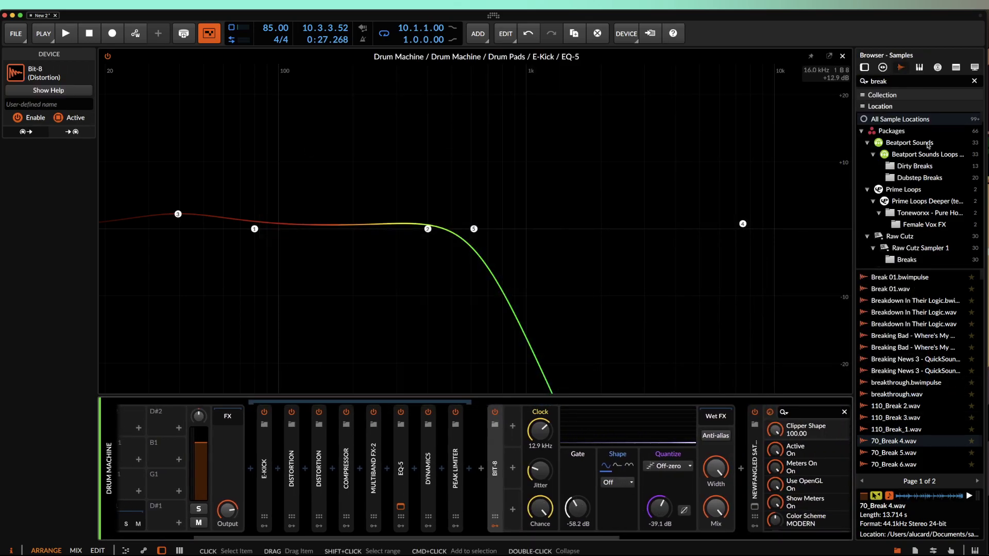
{"action": "left_click", "coordinate": [841, 56]}
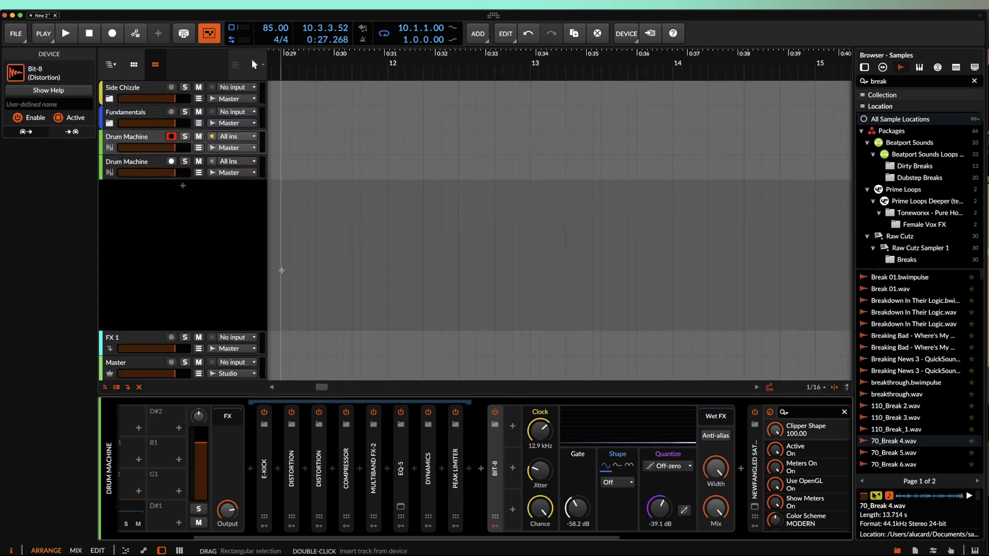
{"action": "left_click", "coordinate": [125, 138]}
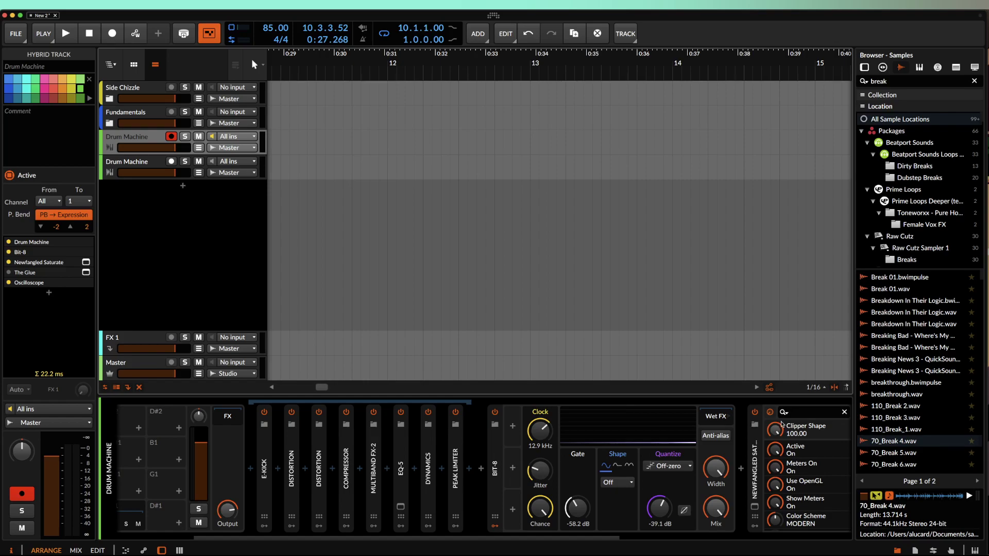
{"action": "scroll", "coordinate": [657, 423], "scroll_direction": "right", "scroll_amount": 5}
{"action": "scroll", "coordinate": [608, 413], "scroll_direction": "left", "scroll_amount": 1}
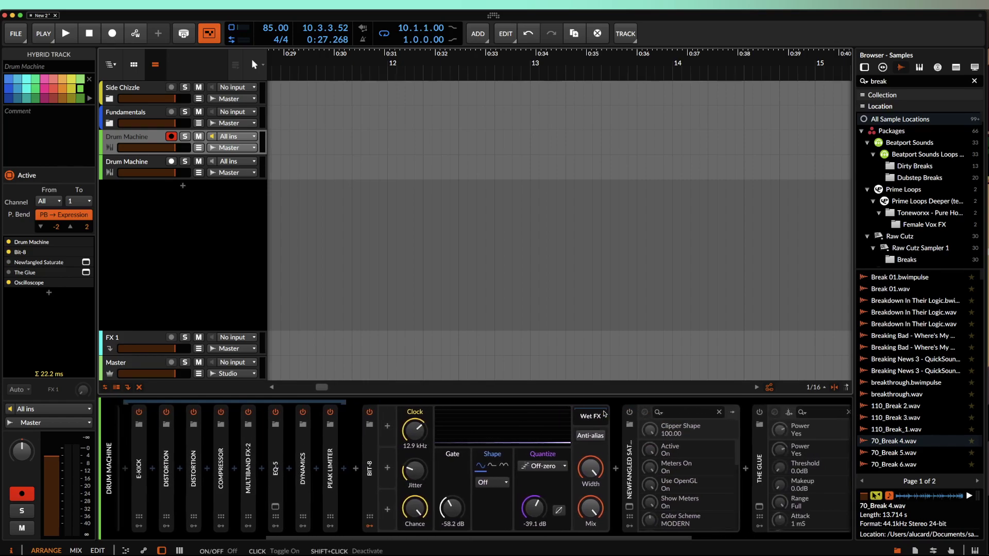
Step: Set the Bit-8 Shape mode to Soft Clip
{"action": "left_click", "coordinate": [499, 483]}
{"action": "left_click", "coordinate": [498, 501]}
{"action": "left_click", "coordinate": [499, 484]}
{"action": "left_click", "coordinate": [499, 508]}
{"action": "scroll", "coordinate": [312, 451], "scroll_direction": "left", "scroll_amount": 6}
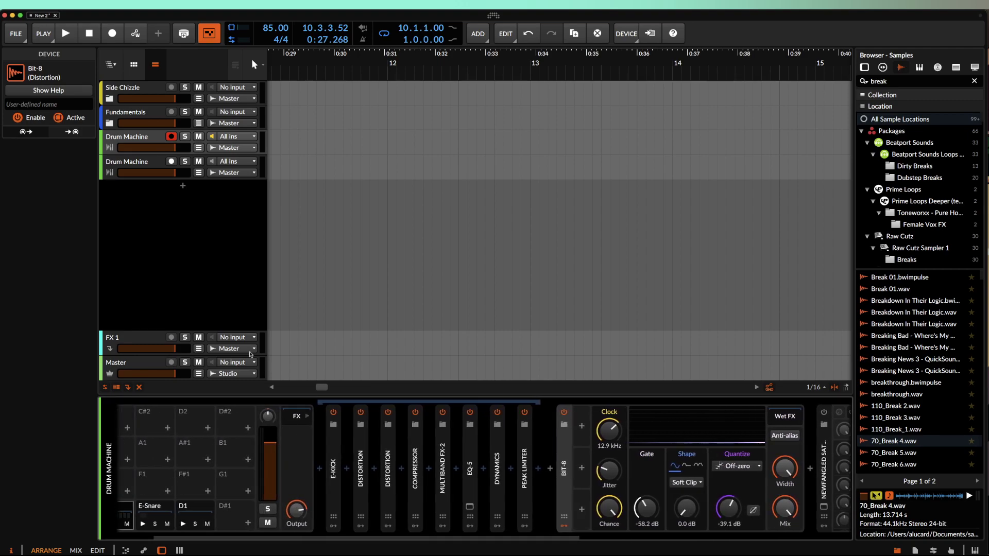
Step: Play the drum pattern to audition the Bit-8 soft clipping on the Drum Machine track
{"action": "left_click", "coordinate": [148, 148]}
{"action": "key", "text": "space"}
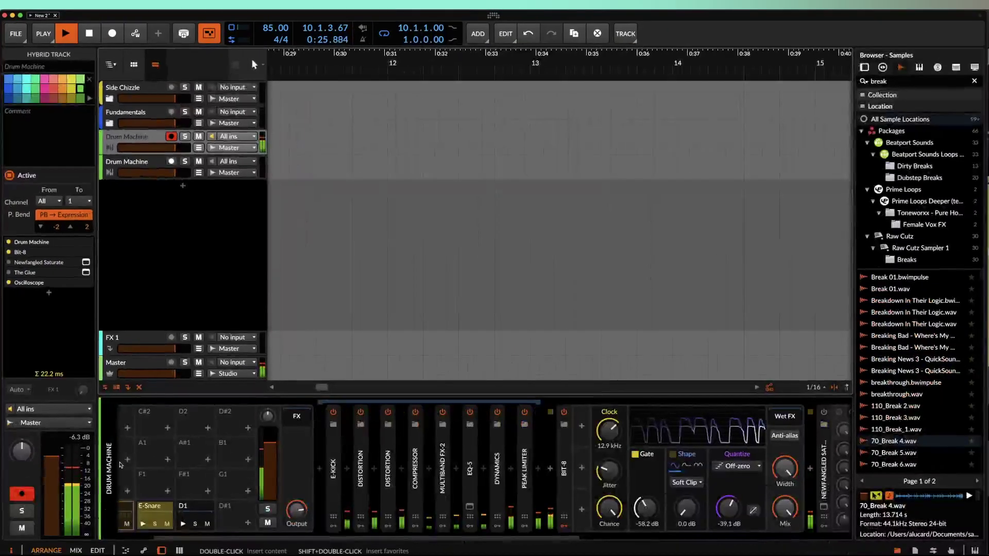
{"action": "scroll", "coordinate": [565, 467], "scroll_direction": "right", "scroll_amount": 5}
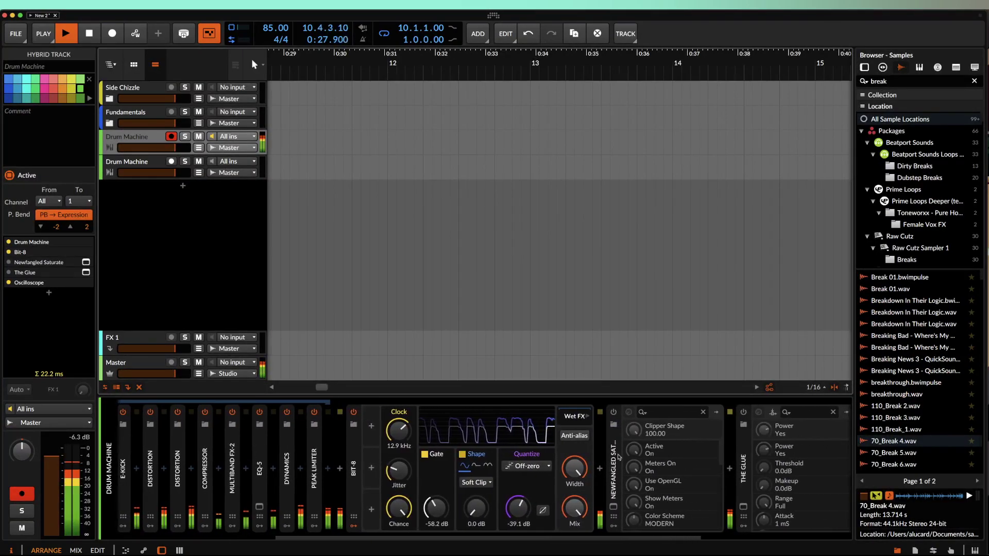
Step: Reset Bit-8's Width, turn on Anti-alias, set the Clock to 100 kHz, and turn Jitter down to its minimum
{"action": "double_click", "coordinate": [565, 467]}
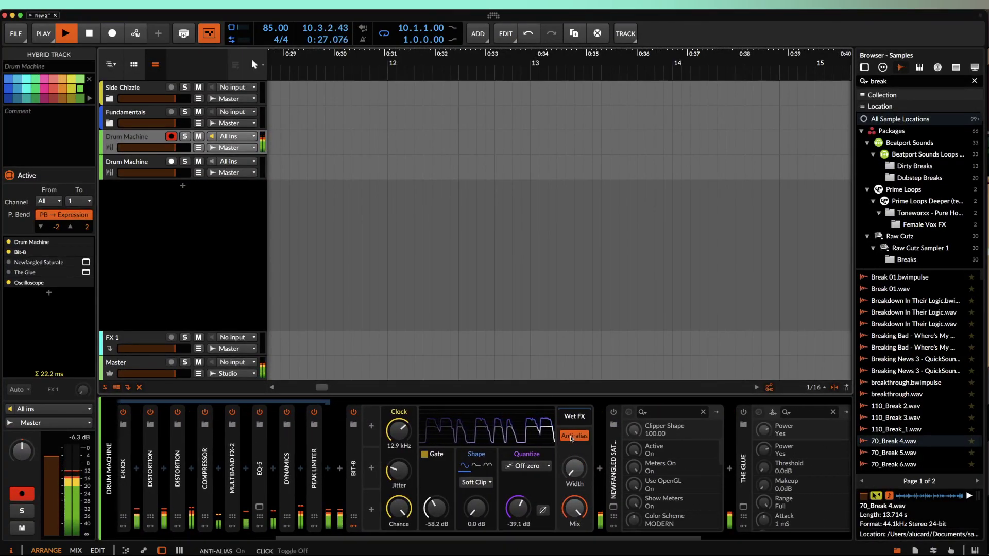
{"action": "left_click_drag", "start_coordinate": [401, 428], "coordinate": [400, 389]}
{"action": "left_click_drag", "start_coordinate": [399, 471], "coordinate": [397, 505]}
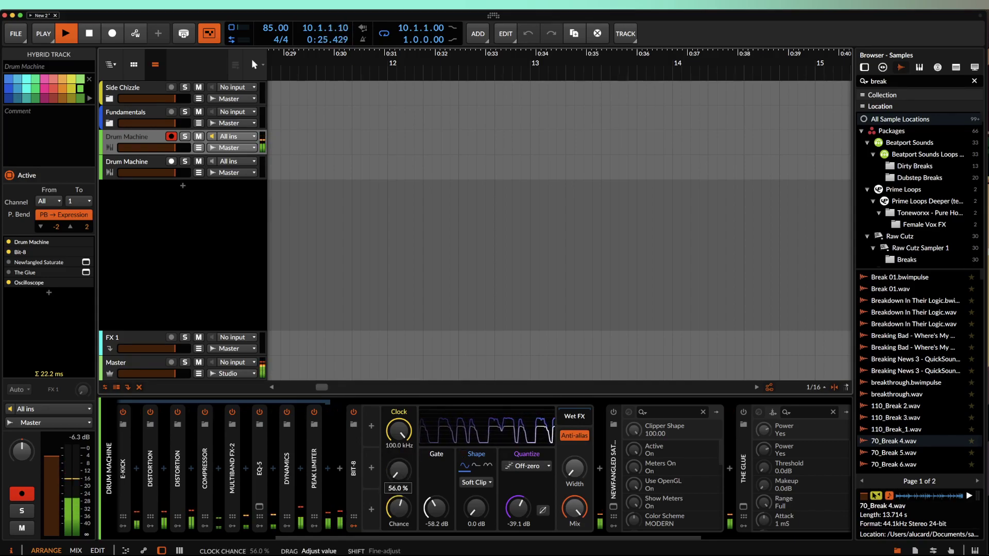
Step: Set Bit-8's shape drive to +10.1 dB and its quantization level to -44.5 dB
{"action": "left_click_drag", "start_coordinate": [475, 509], "coordinate": [475, 504]}
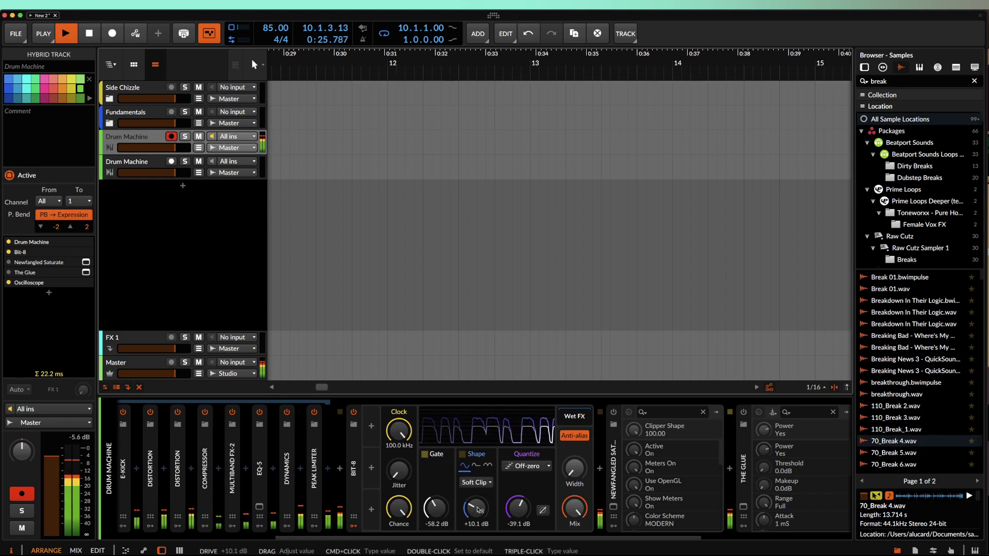
{"action": "left_click_drag", "start_coordinate": [518, 508], "coordinate": [518, 520]}
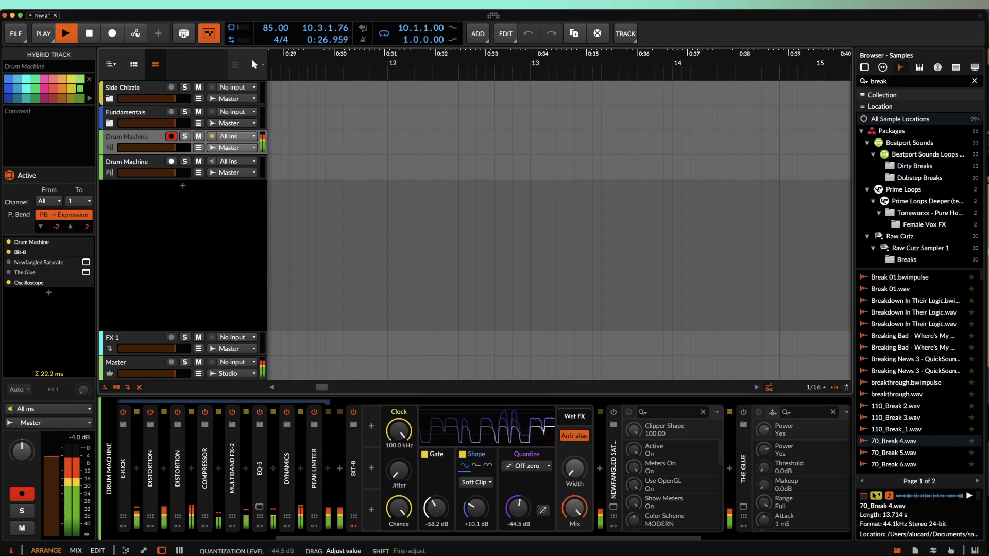
{"action": "scroll", "coordinate": [518, 507], "scroll_direction": "left", "scroll_amount": 4}
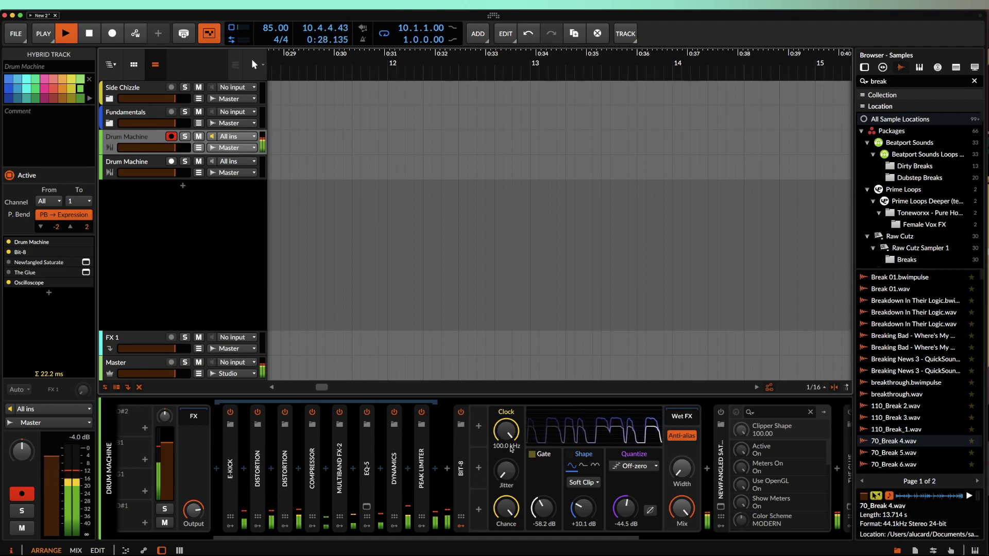
Step: Switch Bit-8's shaper to Hard Clip with the drive at +16.6 dB, and stop playback
{"action": "left_click", "coordinate": [464, 442]}
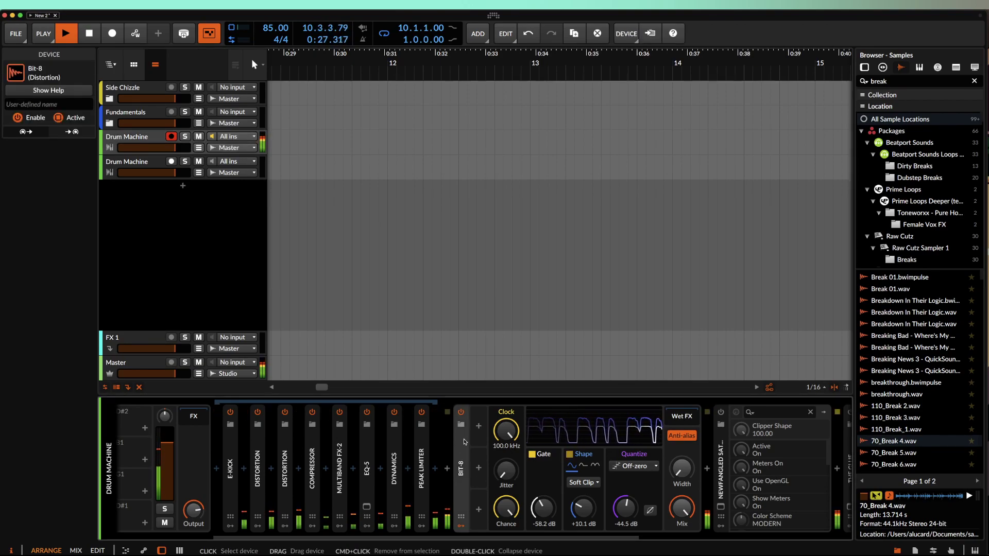
{"action": "left_click", "coordinate": [584, 483]}
{"action": "left_click", "coordinate": [583, 509]}
{"action": "left_click_drag", "start_coordinate": [580, 509], "coordinate": [580, 499]}
{"action": "scroll", "coordinate": [581, 498], "scroll_direction": "left", "scroll_amount": 5}
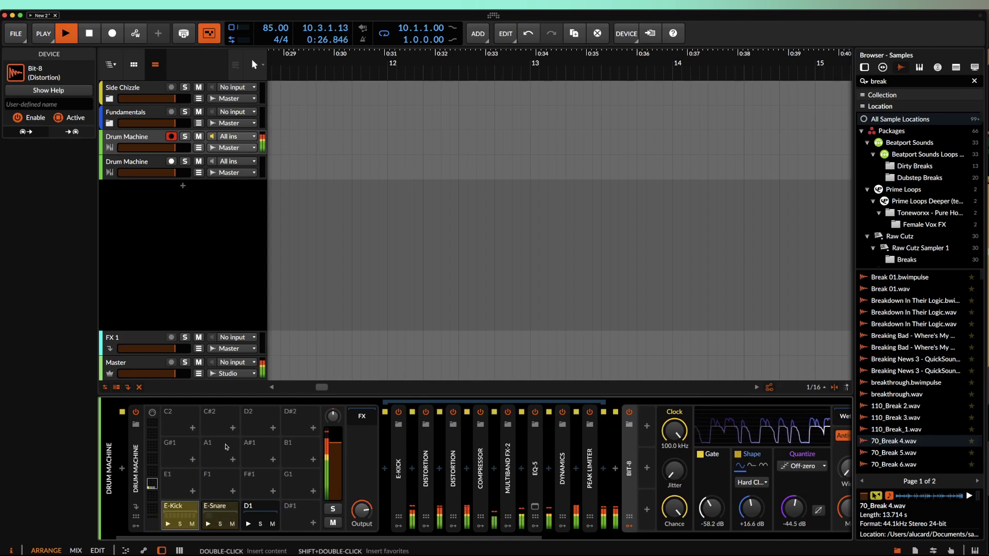
{"action": "key", "text": "space"}
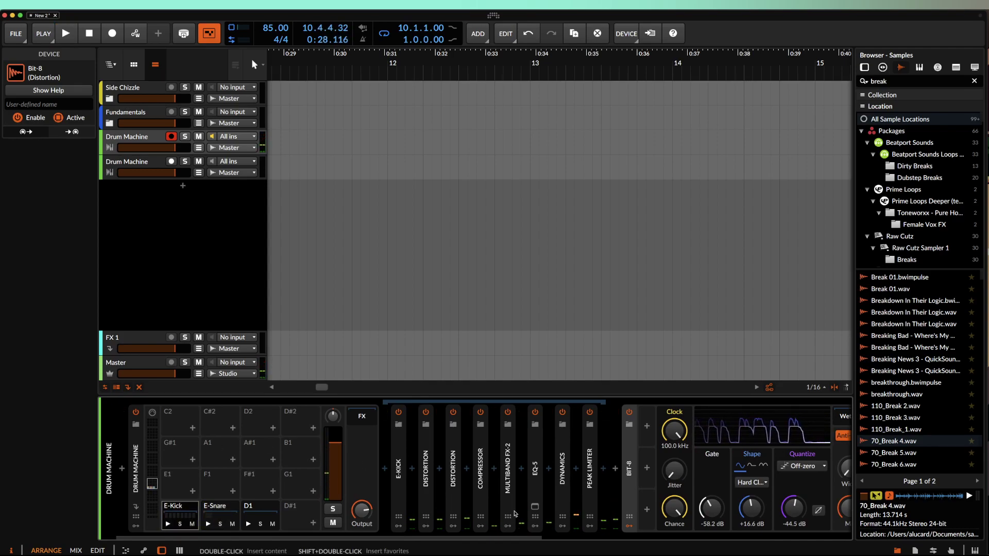
Step: Insert an EQ+ device directly after Bit-8 in the device chain
{"action": "scroll", "coordinate": [490, 472], "scroll_direction": "right", "scroll_amount": 6}
{"action": "left_click", "coordinate": [496, 469]}
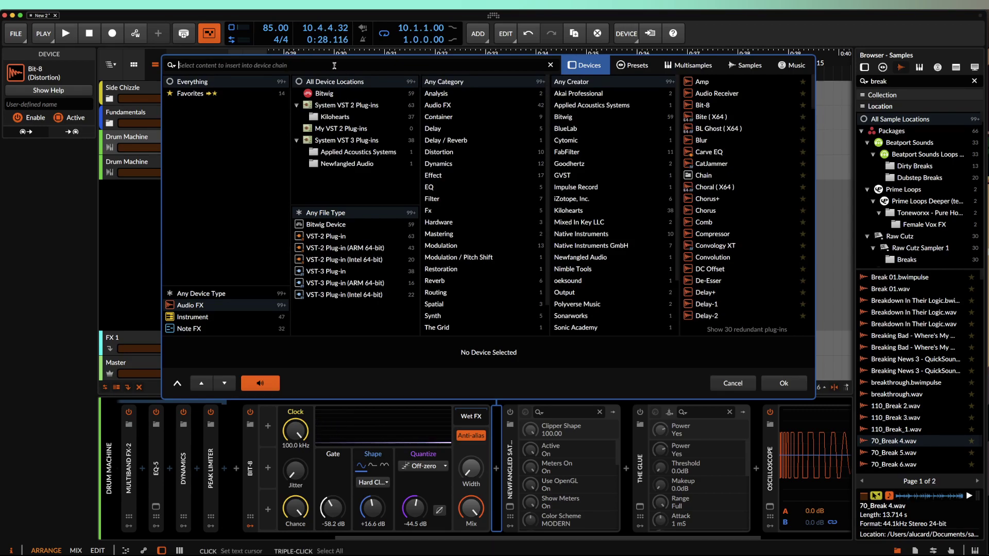
{"action": "type", "text": "e"}
{"action": "left_click", "coordinate": [701, 82]}
{"action": "left_click", "coordinate": [784, 382]}
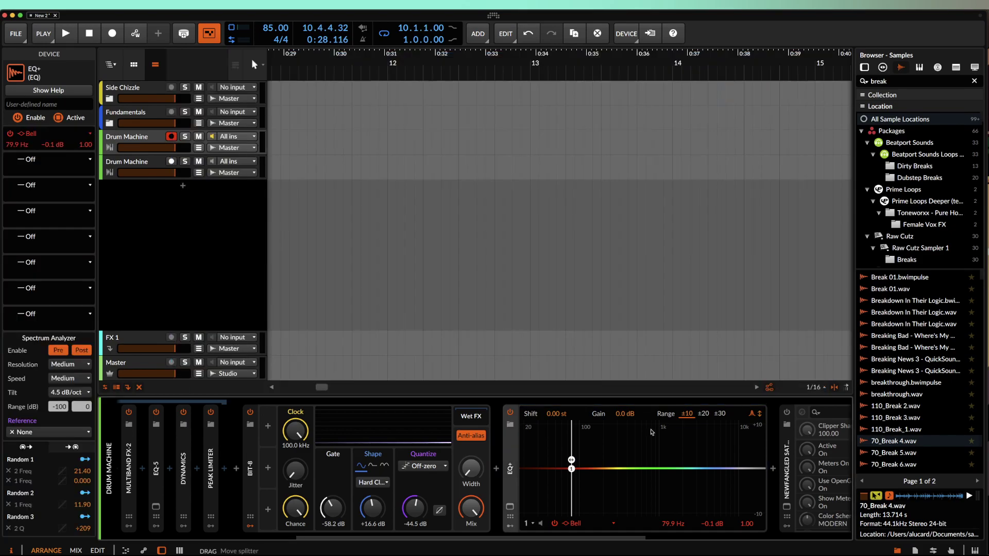
Step: Set EQ+'s first band to the 6 dB/oct High-cut 1 at about 262 Hz and start playback
{"action": "left_click", "coordinate": [575, 524]}
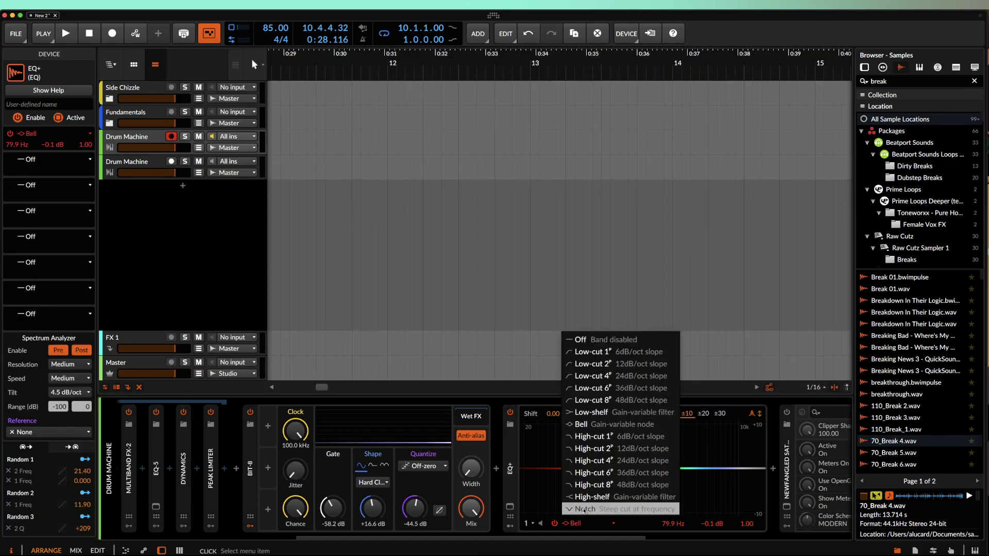
{"action": "left_click", "coordinate": [587, 438]}
{"action": "left_click_drag", "start_coordinate": [571, 458], "coordinate": [612, 470]}
{"action": "key", "text": "space"}
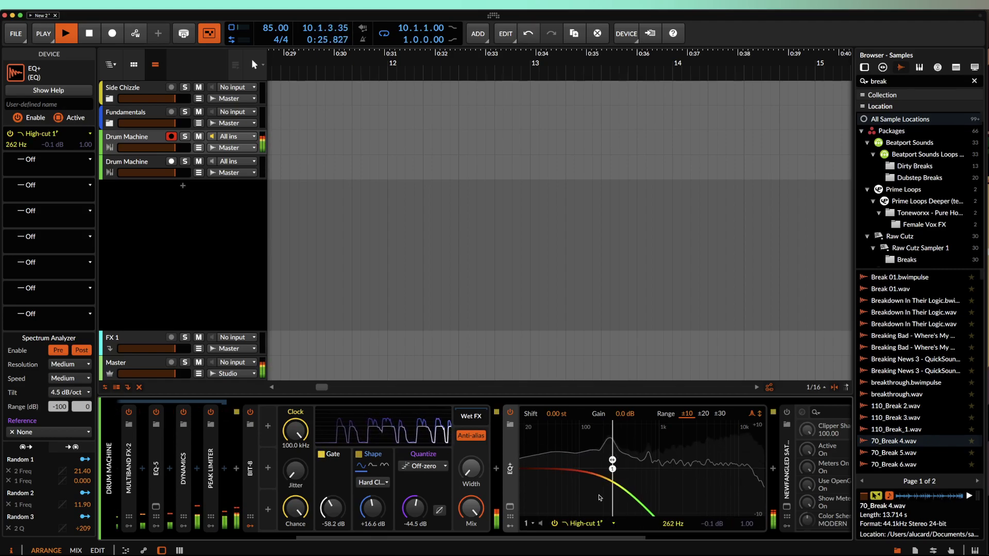
Step: Try Low-cut 8 on EQ+'s first band, set it to High-cut 6 at about 140 Hz, and add a Bell band at 193 Hz
{"action": "left_click", "coordinate": [599, 524]}
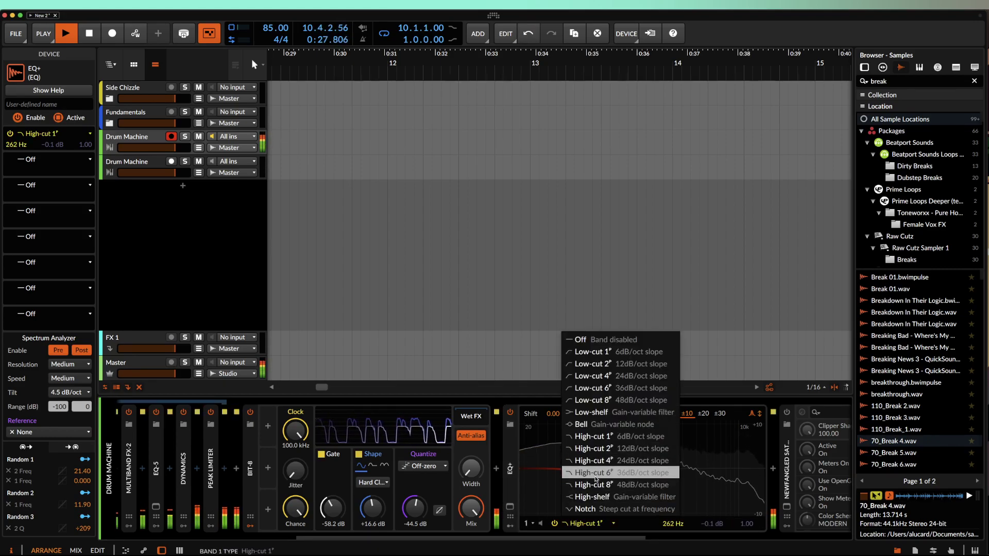
{"action": "left_click", "coordinate": [598, 401]}
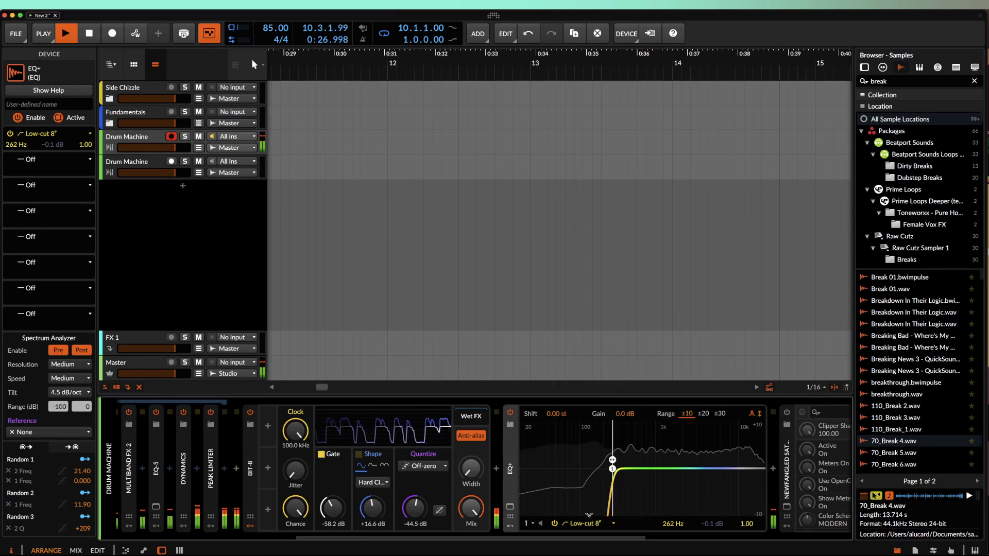
{"action": "left_click", "coordinate": [587, 523]}
{"action": "left_click", "coordinate": [586, 472]}
{"action": "left_click_drag", "start_coordinate": [611, 469], "coordinate": [590, 470]}
{"action": "left_click", "coordinate": [602, 469]}
Step: Move Bit-8 and EQ+ into the E-Kick's effect chain, right after the Peak Limiter
{"action": "left_click", "coordinate": [250, 463]}
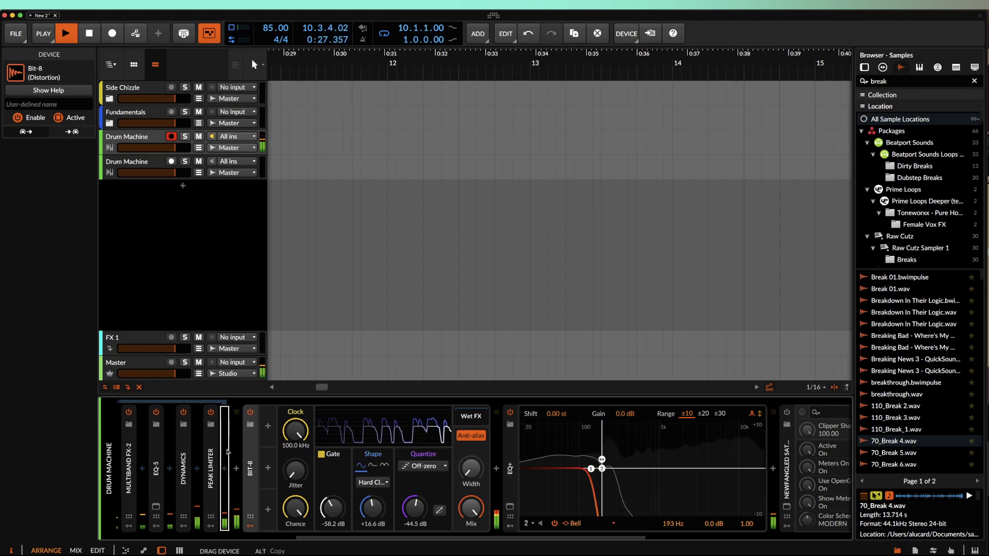
{"action": "left_click", "coordinate": [509, 470]}
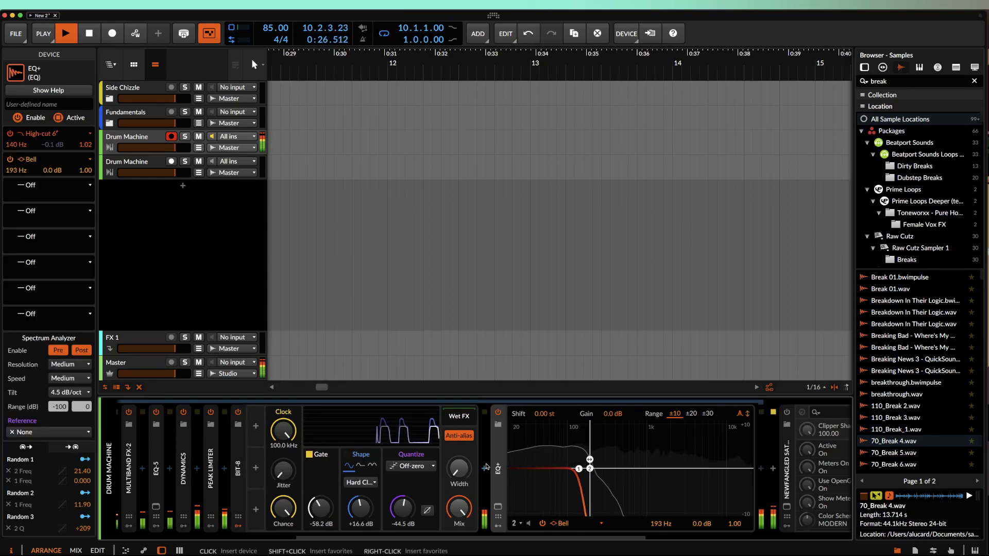
Step: Tune EQ+'s high-cut band to about 329 Hz with a Q of 2.83, and move the Bell band to about 74.9 Hz
{"action": "scroll", "coordinate": [484, 468], "scroll_direction": "right", "scroll_amount": 5}
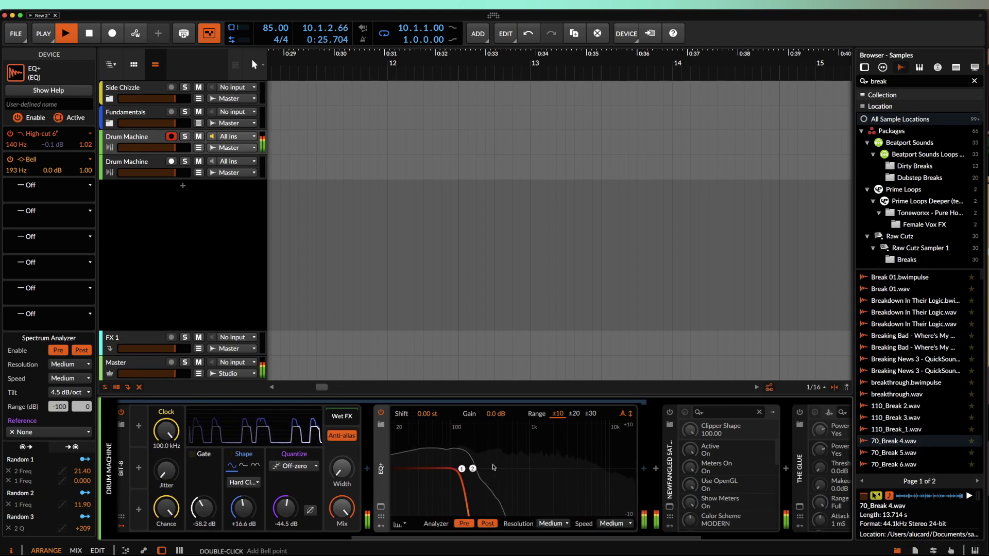
{"action": "left_click_drag", "start_coordinate": [467, 471], "coordinate": [493, 470]}
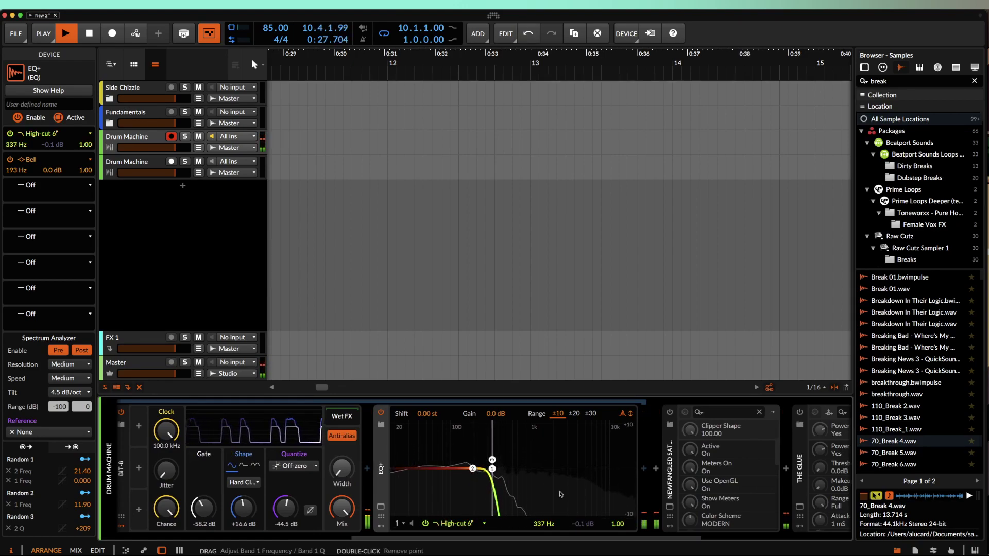
{"action": "left_click_drag", "start_coordinate": [617, 525], "coordinate": [617, 495]}
{"action": "left_click_drag", "start_coordinate": [473, 470], "coordinate": [431, 470]}
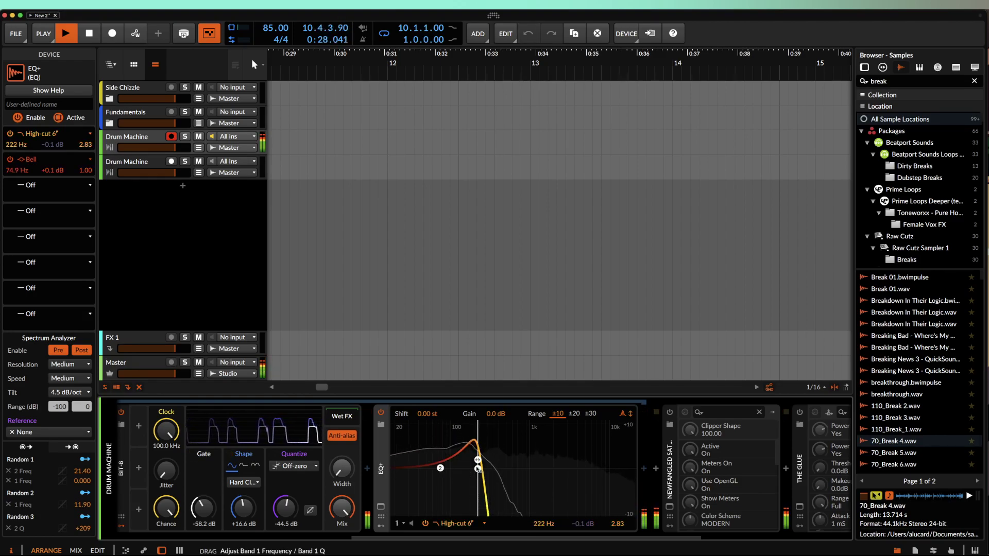
{"action": "left_click_drag", "start_coordinate": [497, 469], "coordinate": [492, 469]}
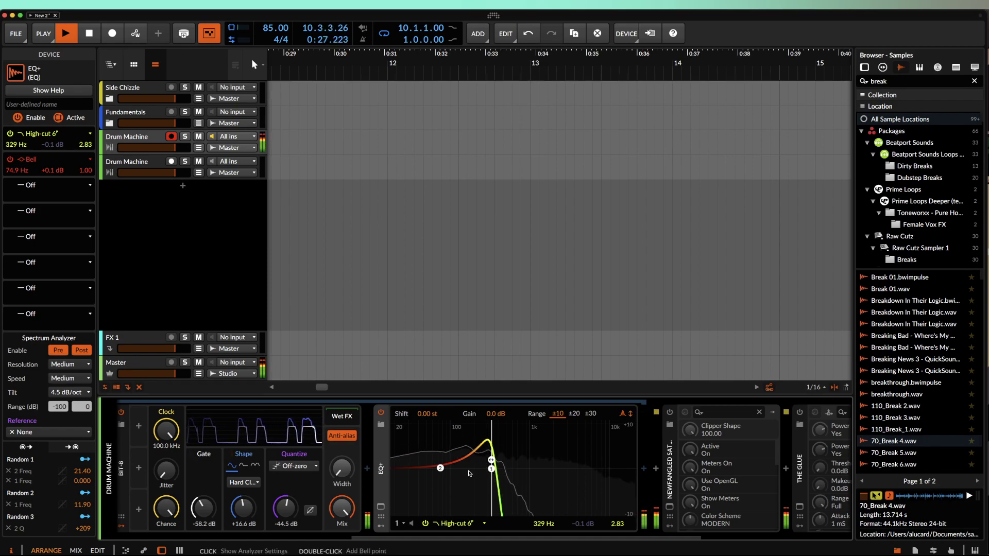
Step: Change EQ+'s first band to the gentler 6 dB/oct High-cut 1 slope
{"action": "left_click", "coordinate": [467, 525]}
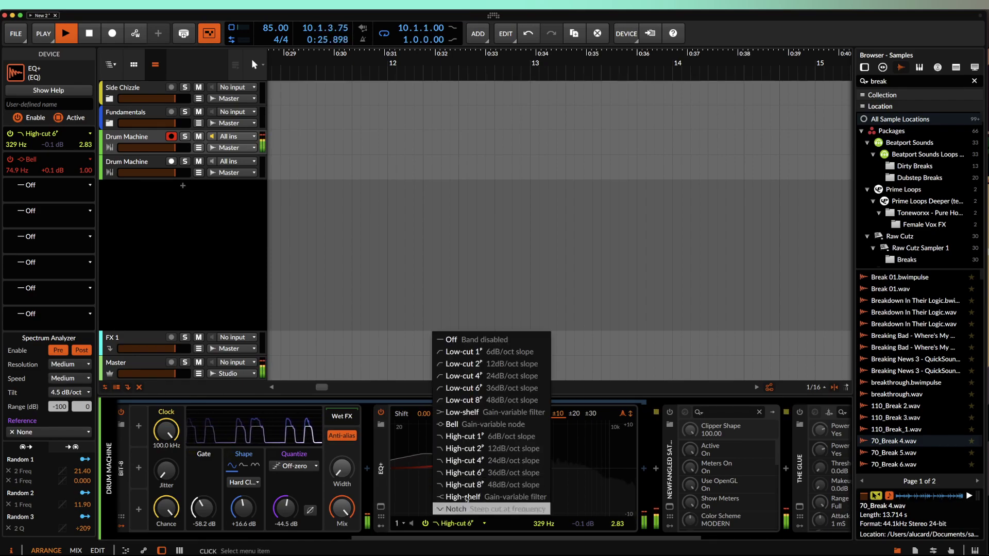
{"action": "left_click", "coordinate": [465, 461]}
{"action": "left_click", "coordinate": [466, 524]}
{"action": "left_click", "coordinate": [460, 443]}
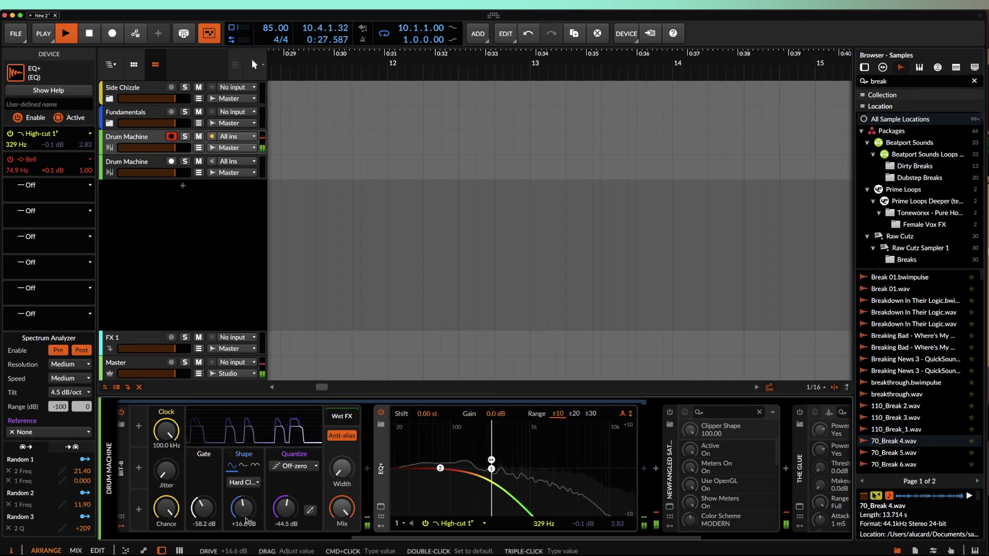
Step: Set Bit-8's gate threshold to -46.0 dB and its drive to +10.4 dB
{"action": "left_click_drag", "start_coordinate": [202, 508], "coordinate": [203, 494]}
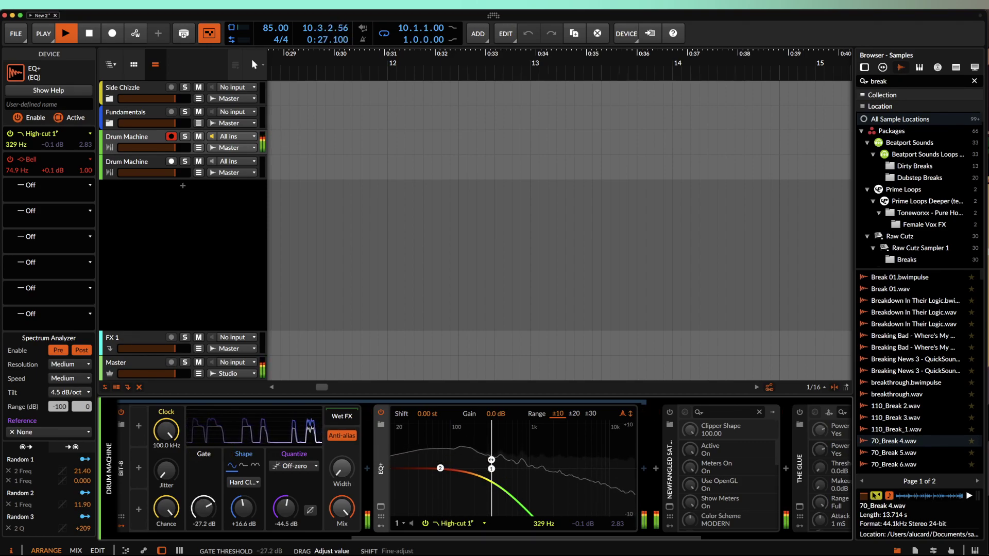
{"action": "left_click_drag", "start_coordinate": [243, 509], "coordinate": [242, 495]}
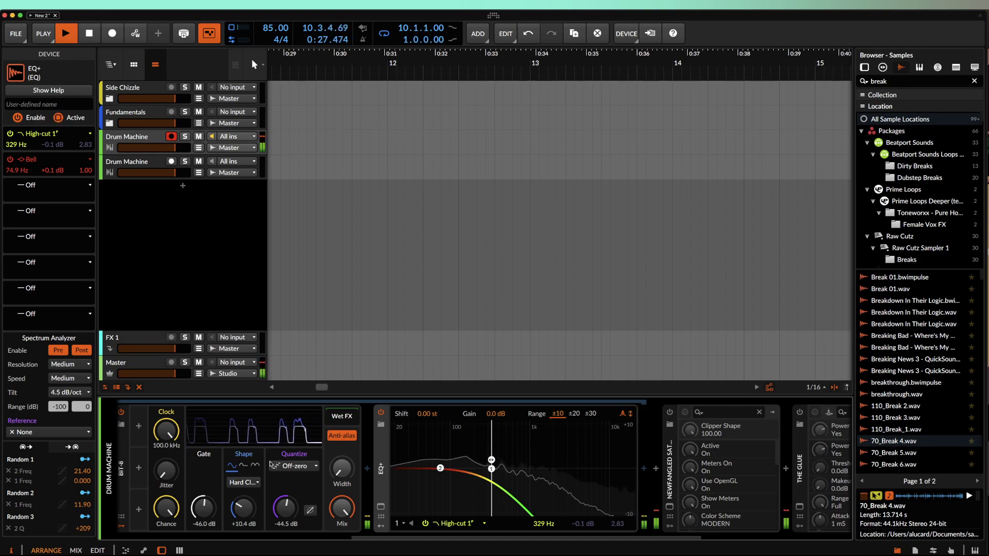
Step: Stop playback and collapse the Bit-8 and EQ+ devices in the chain
{"action": "scroll", "coordinate": [262, 462], "scroll_direction": "left", "scroll_amount": 5}
{"action": "key", "text": "space"}
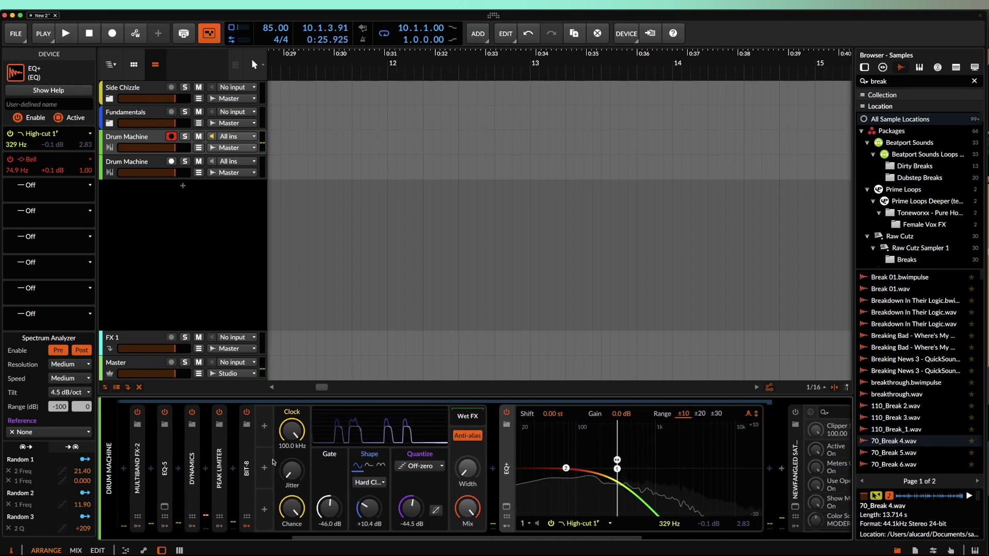
{"action": "double_click", "coordinate": [248, 462]}
{"action": "double_click", "coordinate": [300, 466]}
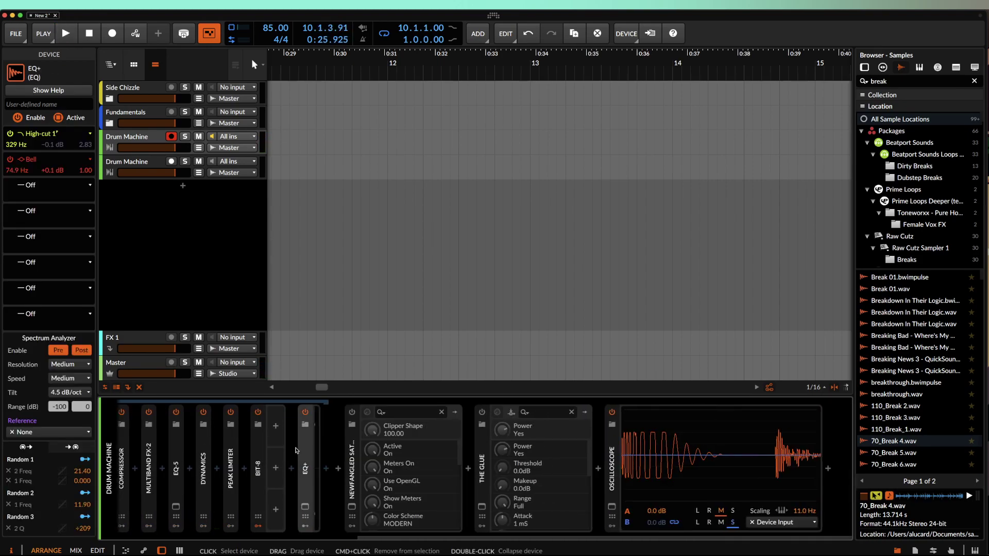
Step: Turn on Newfangled Saturate and play the drums, comparing the sound with the plug-in bypassed and active
{"action": "left_click", "coordinate": [366, 412]}
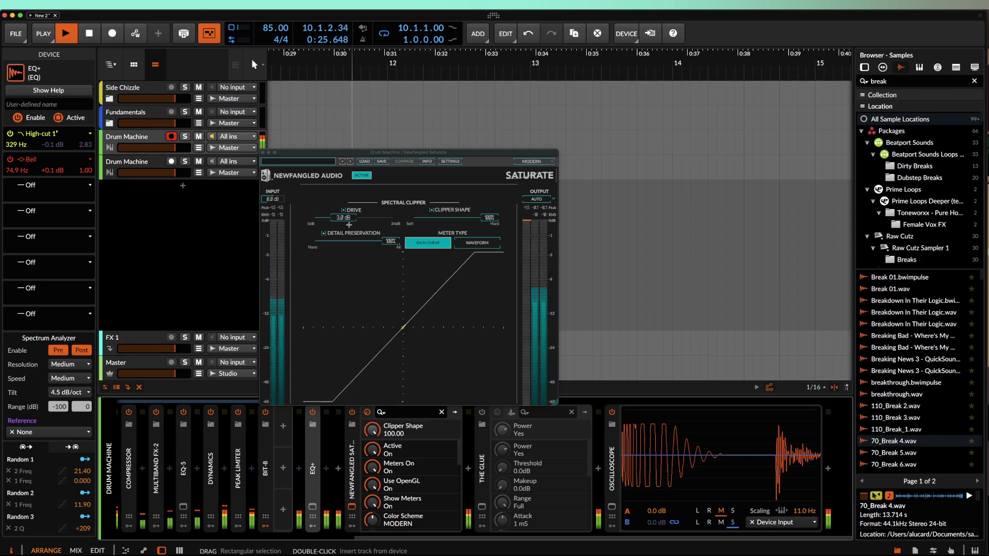
{"action": "left_click", "coordinate": [352, 412]}
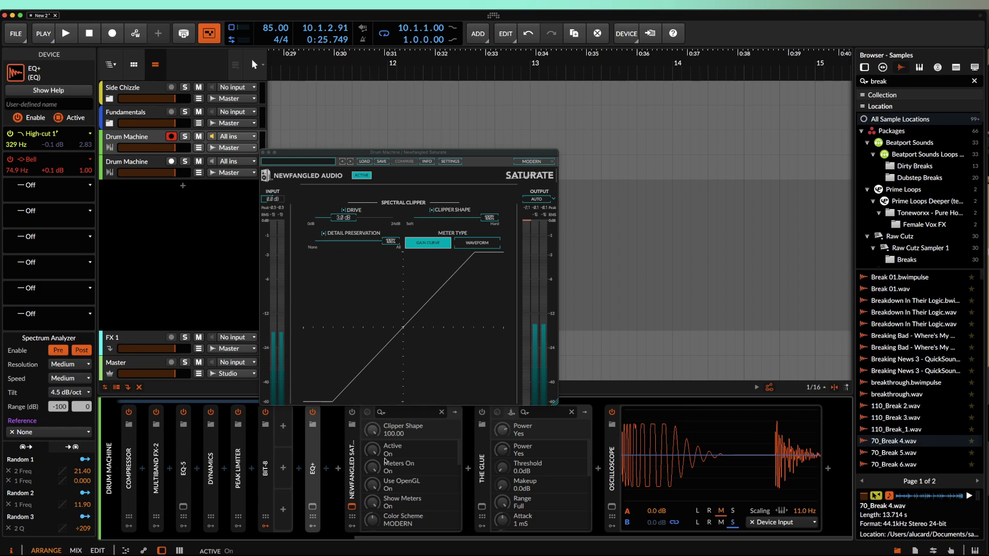
{"action": "key", "text": "space"}
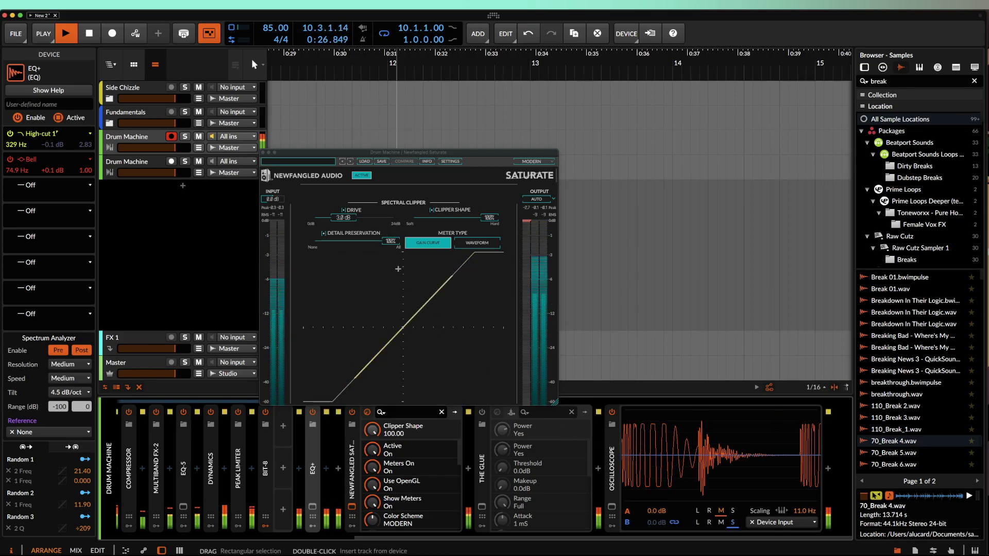
{"action": "key", "text": "space"}
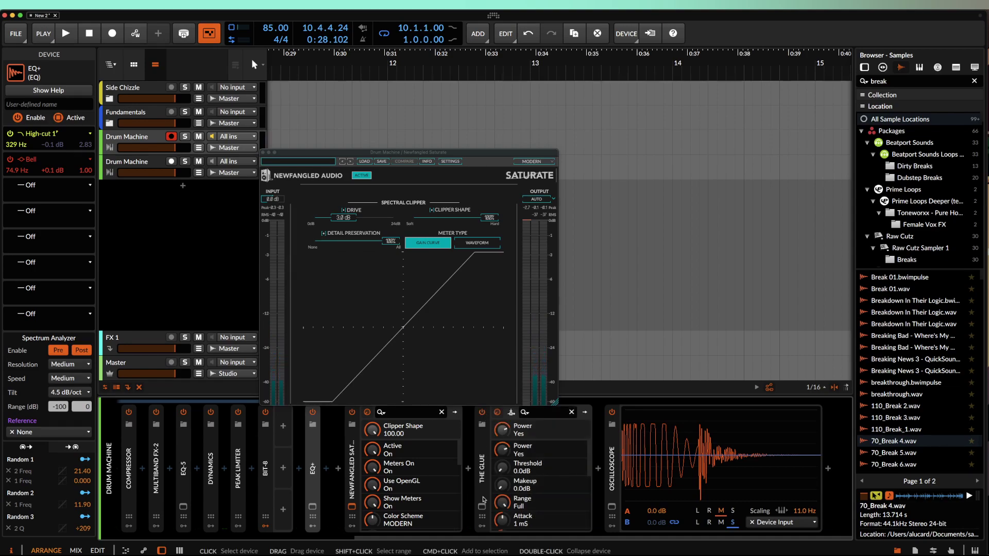
Step: Enable The Glue compressor and set its threshold to -13.6 dB with Peakclip on
{"action": "left_click", "coordinate": [482, 413]}
{"action": "left_click_drag", "start_coordinate": [383, 256], "coordinate": [369, 240]}
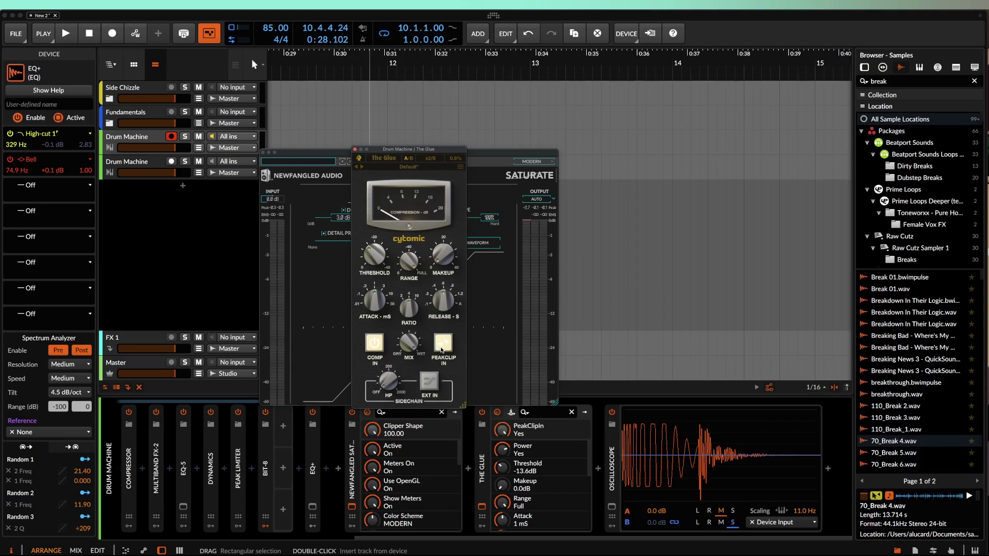
Step: Set The Glue's makeup gain to 10.0 dB during playback, stop, and return to the Drum Machine pads
{"action": "key", "text": "space"}
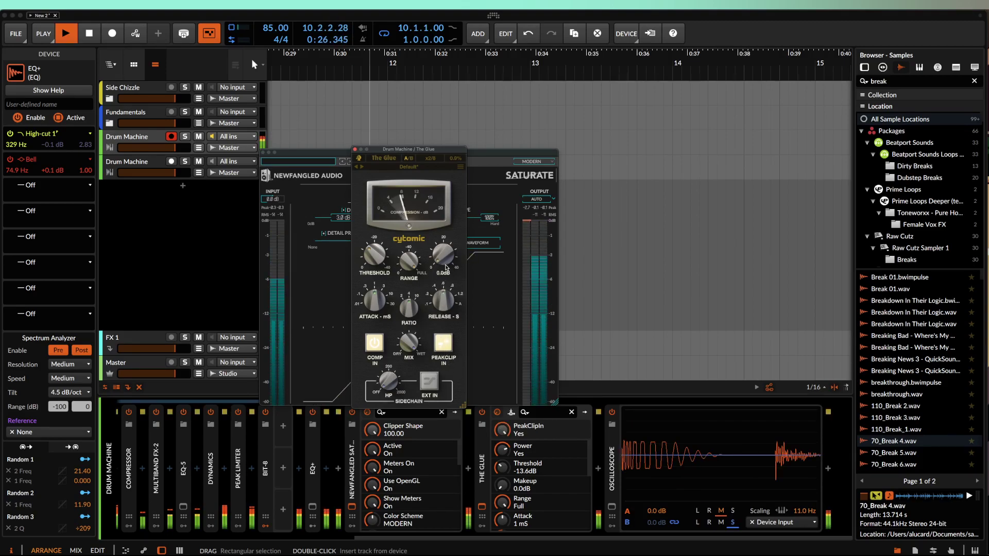
{"action": "mouse_move", "coordinate": [446, 268]}
{"action": "left_mouse_down"}
{"action": "mouse_move", "coordinate": [439, 244]}
{"action": "mouse_move", "coordinate": [440, 253]}
{"action": "left_mouse_up"}
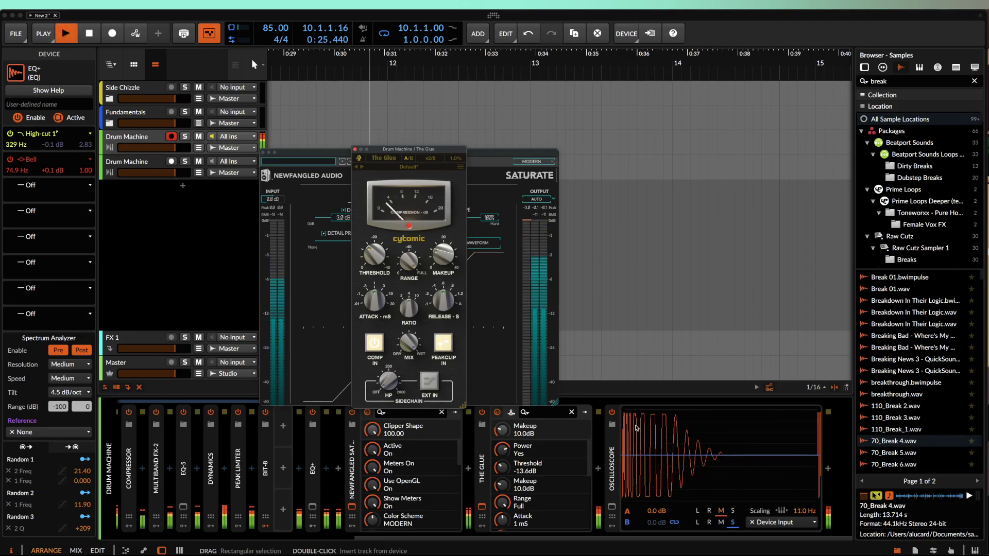
{"action": "key", "text": "space"}
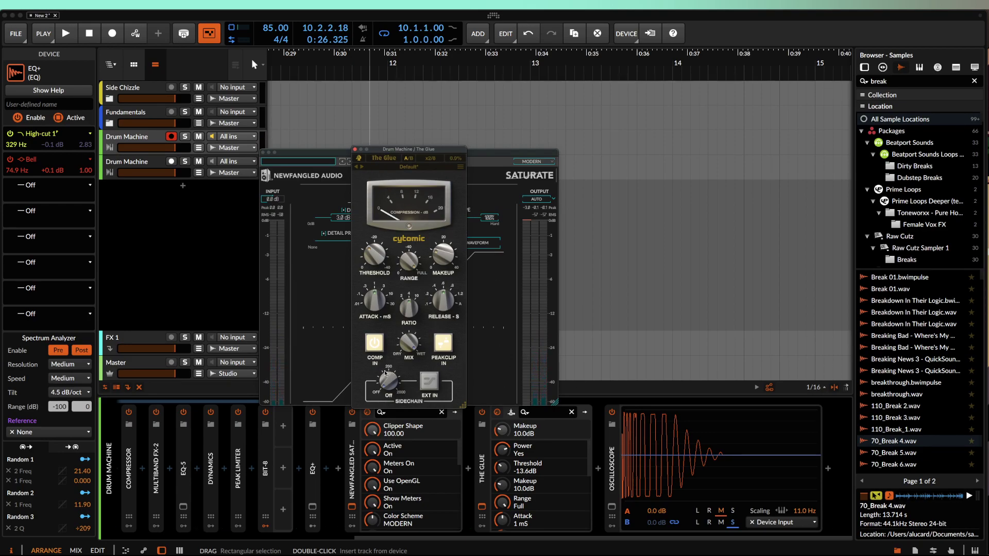
{"action": "scroll", "coordinate": [274, 451], "scroll_direction": "left", "scroll_amount": 10}
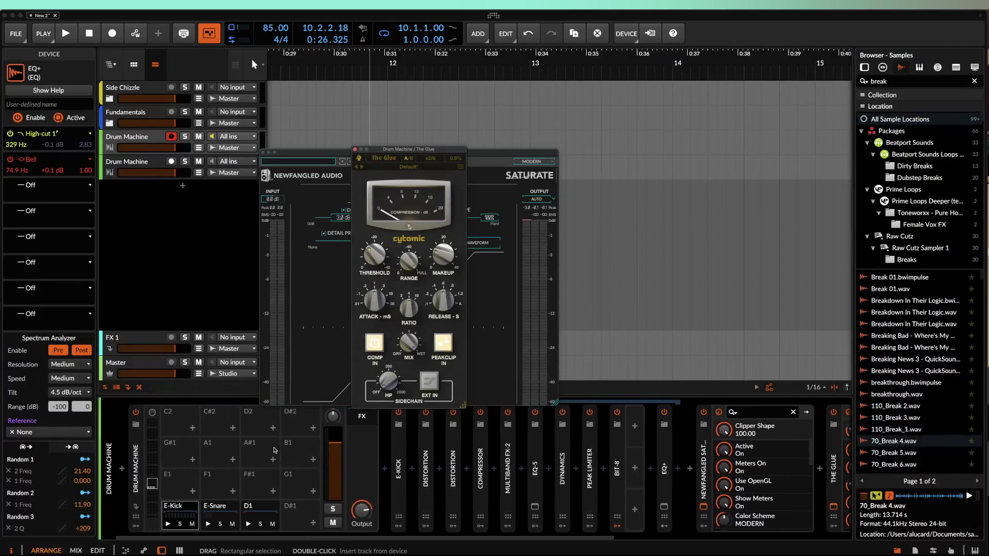
Step: Play the drums while checking the Oscilloscope waveform, close The Glue and Newfangled Saturate windows, and stop playback
{"action": "left_click", "coordinate": [402, 477]}
{"action": "scroll", "coordinate": [402, 477], "scroll_direction": "right", "scroll_amount": 5}
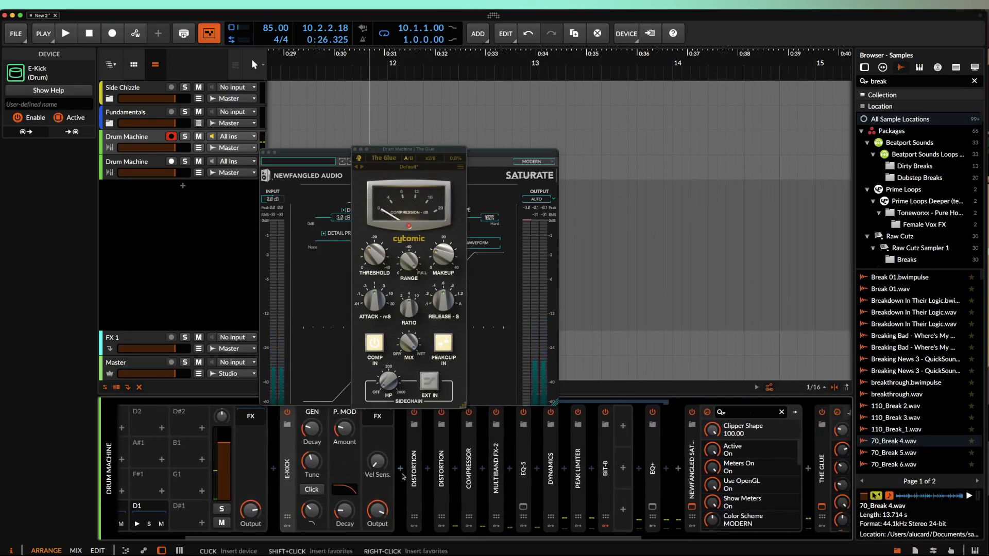
{"action": "left_click_drag", "start_coordinate": [222, 429], "coordinate": [221, 430]}
{"action": "scroll", "coordinate": [338, 478], "scroll_direction": "right", "scroll_amount": 6}
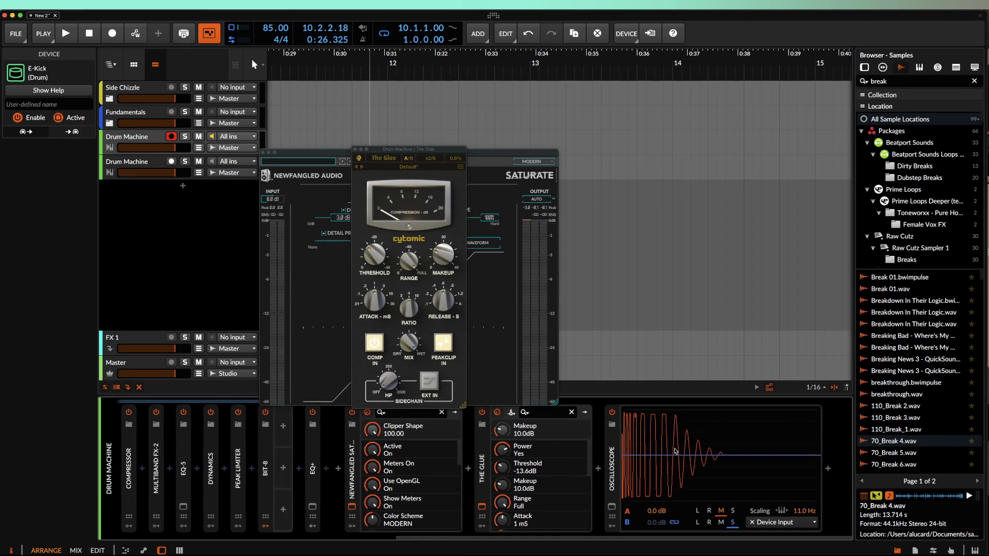
{"action": "key", "text": "space"}
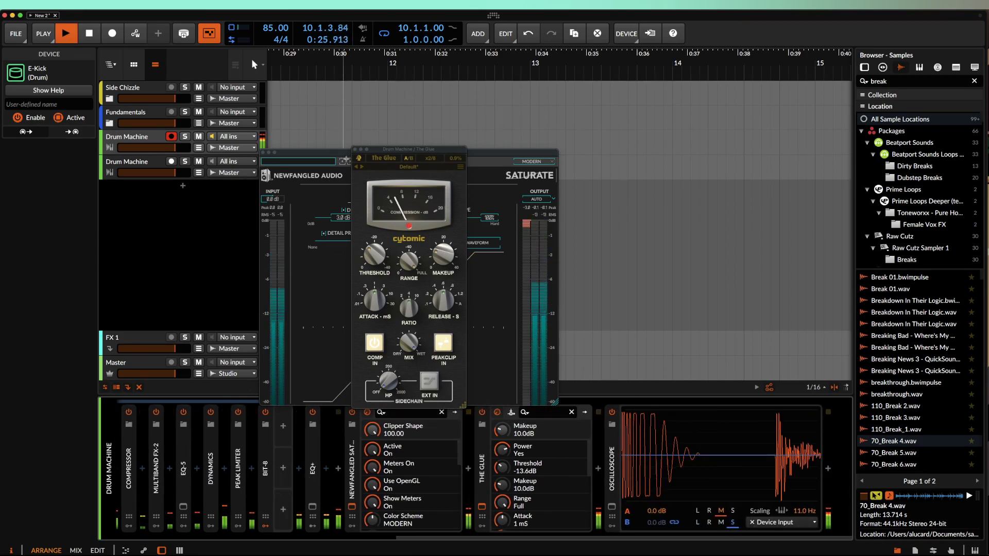
{"action": "left_click", "coordinate": [355, 149]}
{"action": "left_click", "coordinate": [263, 153]}
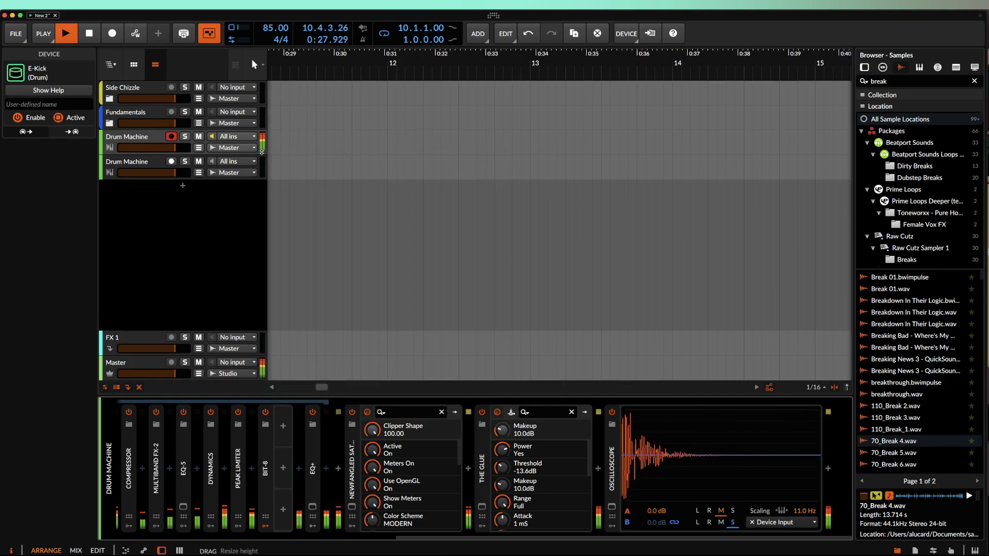
{"action": "key", "text": "space"}
Step: Delete both Newfangled Saturate and The Glue from the E-Kick device chain
{"action": "left_click", "coordinate": [355, 443]}
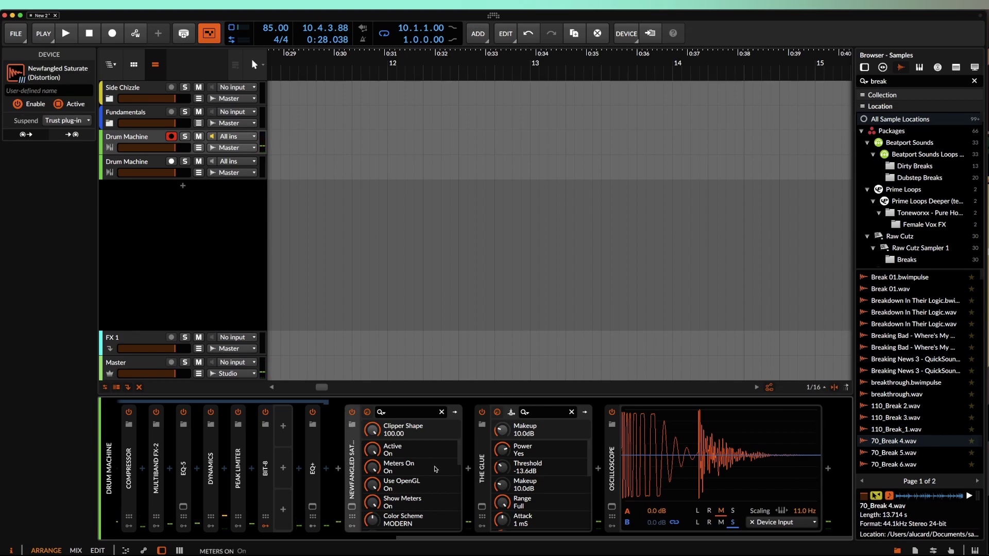
{"action": "left_click", "coordinate": [482, 464], "text": "shift"}
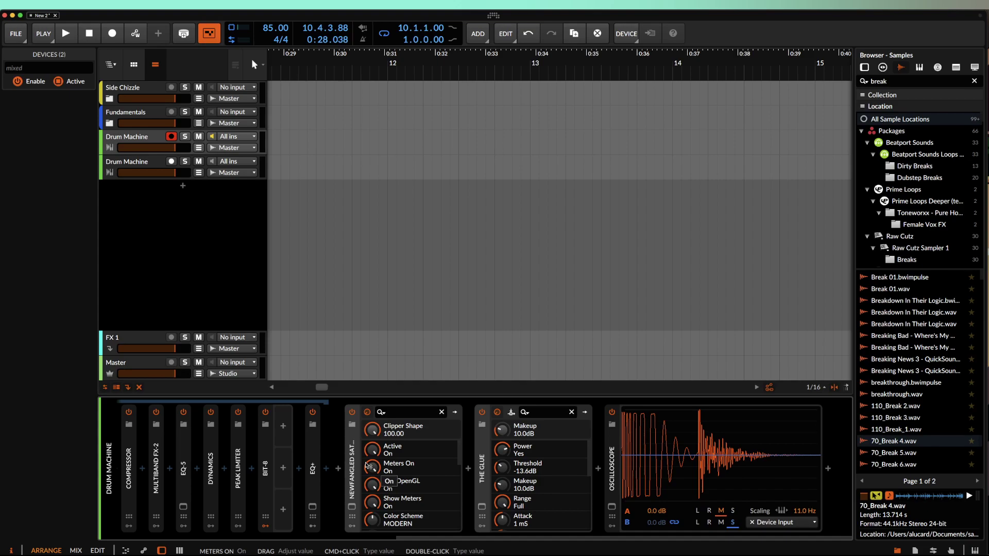
{"action": "key", "text": "Delete"}
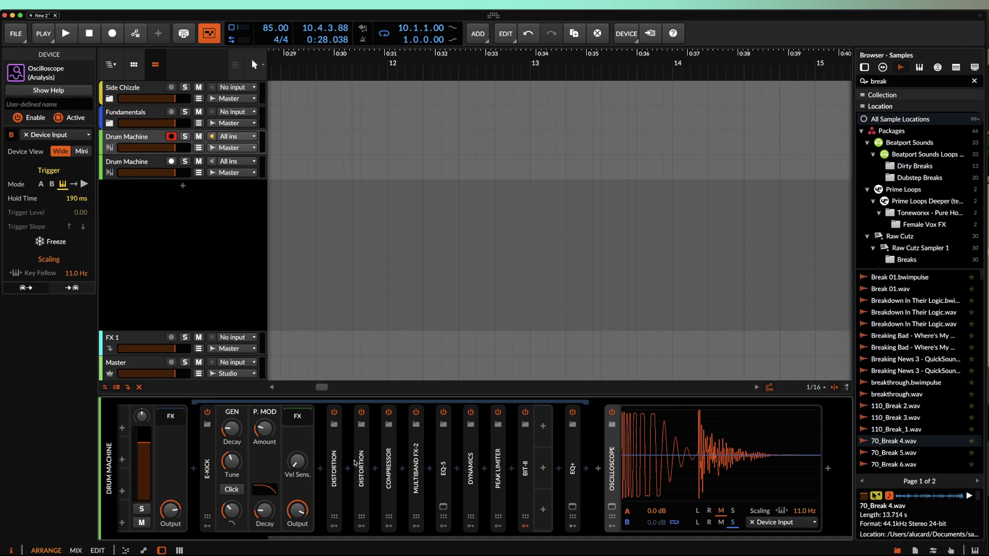
Step: Try the second Distortion after EQ+ during playback, move it back in front of the Compressor, and stop
{"action": "scroll", "coordinate": [355, 463], "scroll_direction": "left", "scroll_amount": 1}
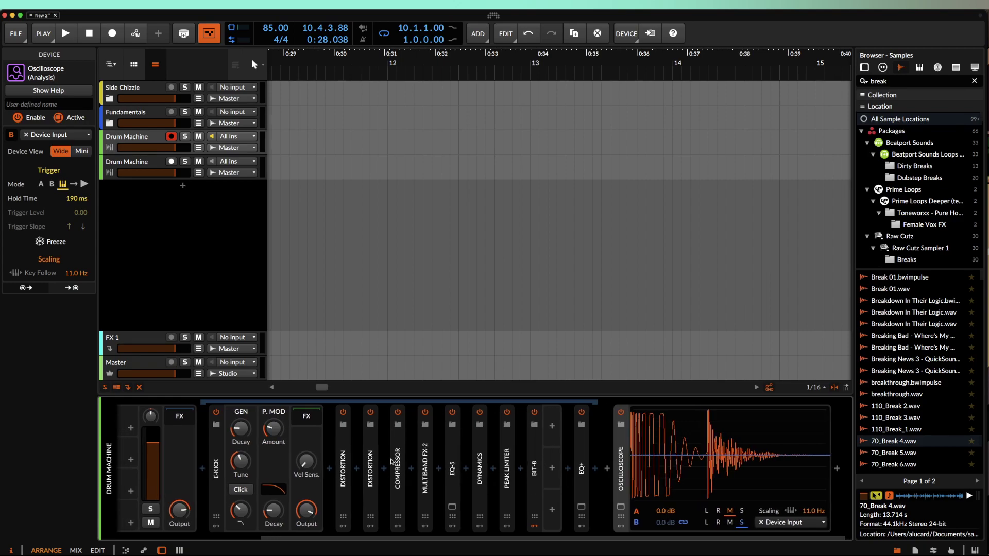
{"action": "left_click_drag", "start_coordinate": [369, 444], "coordinate": [596, 455]}
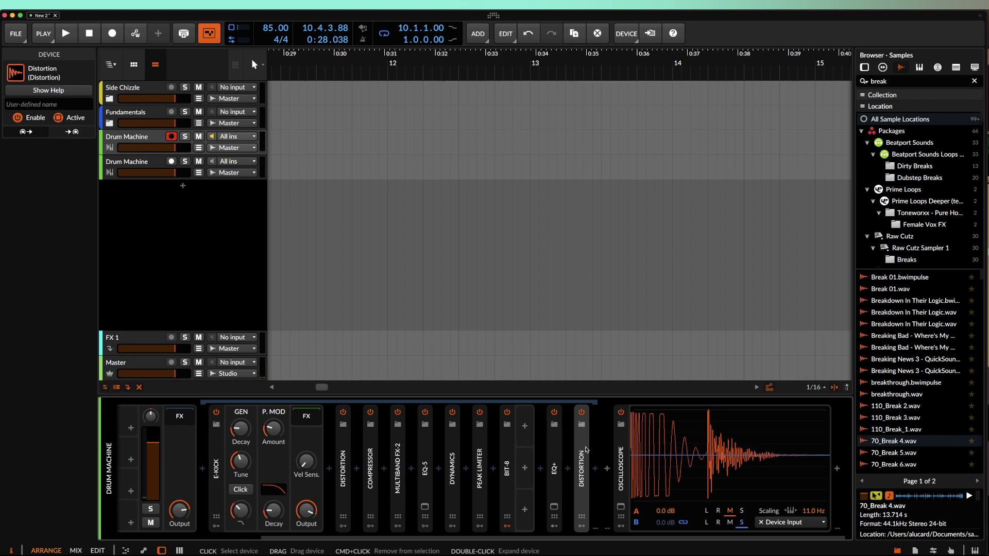
{"action": "scroll", "coordinate": [602, 481], "scroll_direction": "left", "scroll_amount": 5}
{"action": "scroll", "coordinate": [602, 482], "scroll_direction": "right", "scroll_amount": 1}
{"action": "scroll", "coordinate": [620, 540], "scroll_direction": "right", "scroll_amount": 5}
{"action": "key", "text": "space"}
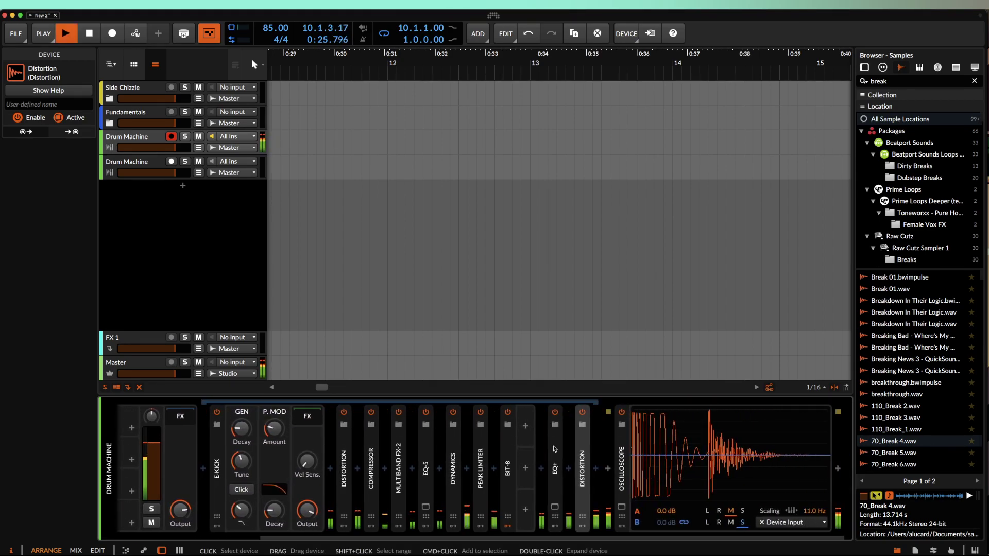
{"action": "left_click_drag", "start_coordinate": [586, 450], "coordinate": [369, 446]}
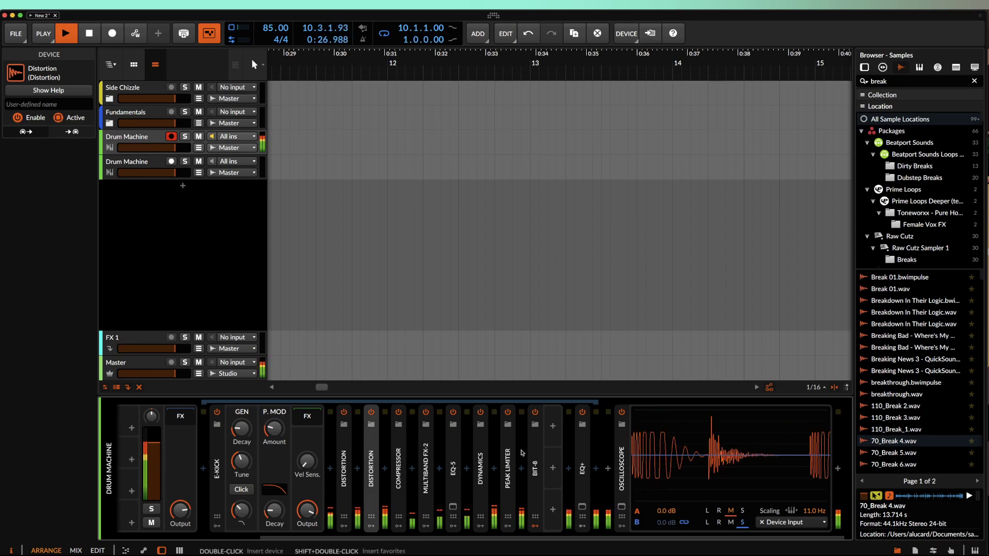
{"action": "scroll", "coordinate": [394, 441], "scroll_direction": "left", "scroll_amount": 5}
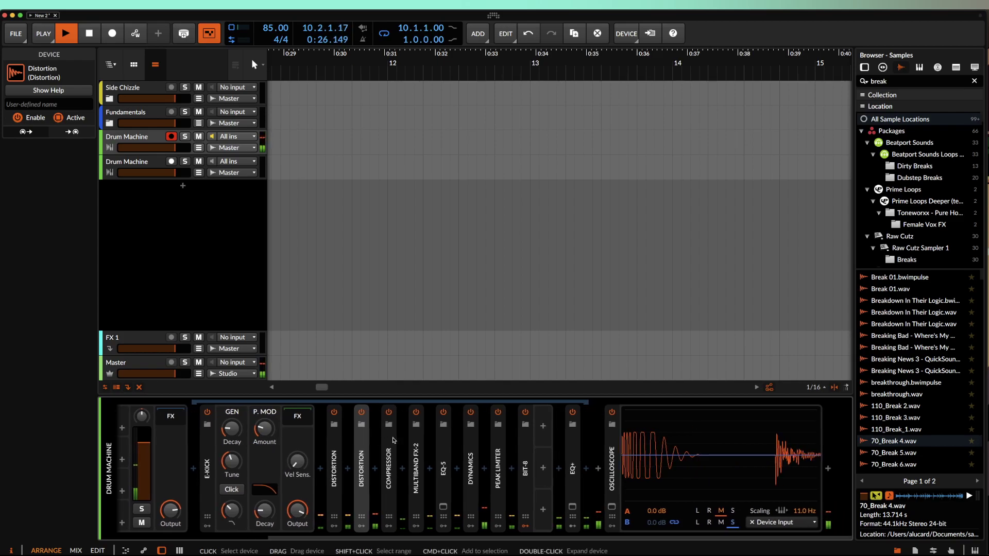
{"action": "scroll", "coordinate": [394, 441], "scroll_direction": "left", "scroll_amount": 3}
{"action": "key", "text": "space"}
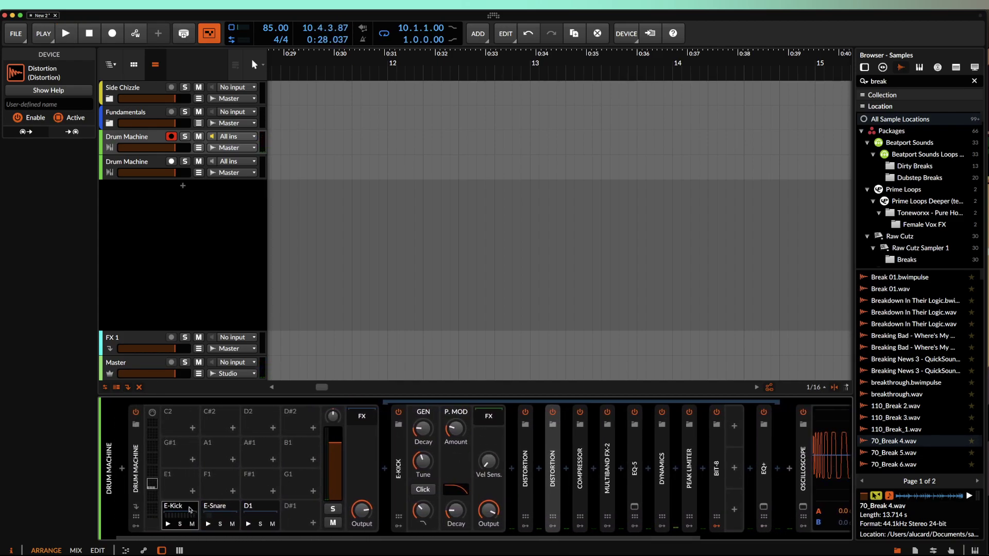
Step: Insert a Bitwig Peak Limiter directly after EQ+ in the E-Kick device chain
{"action": "scroll", "coordinate": [361, 495], "scroll_direction": "right", "scroll_amount": 6}
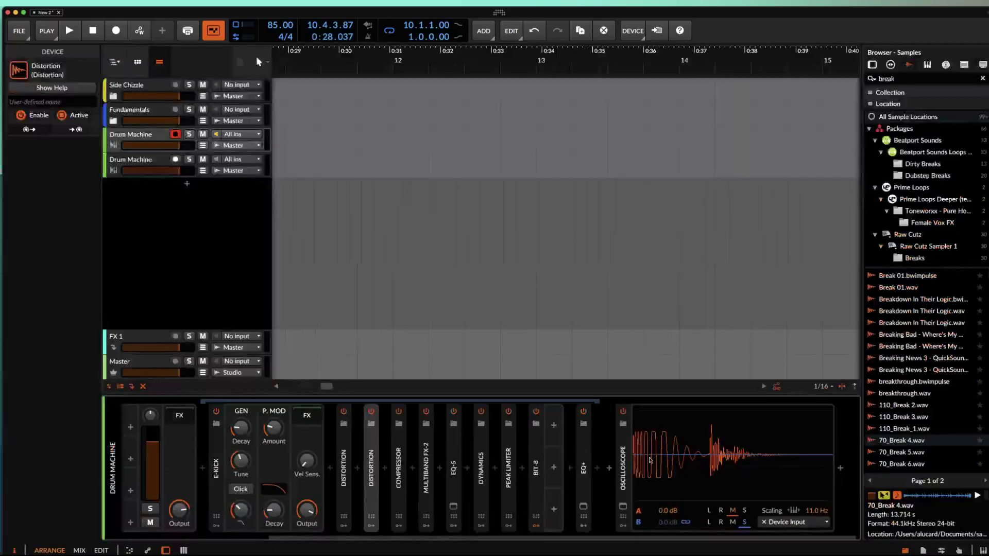
{"action": "left_click", "coordinate": [541, 427]}
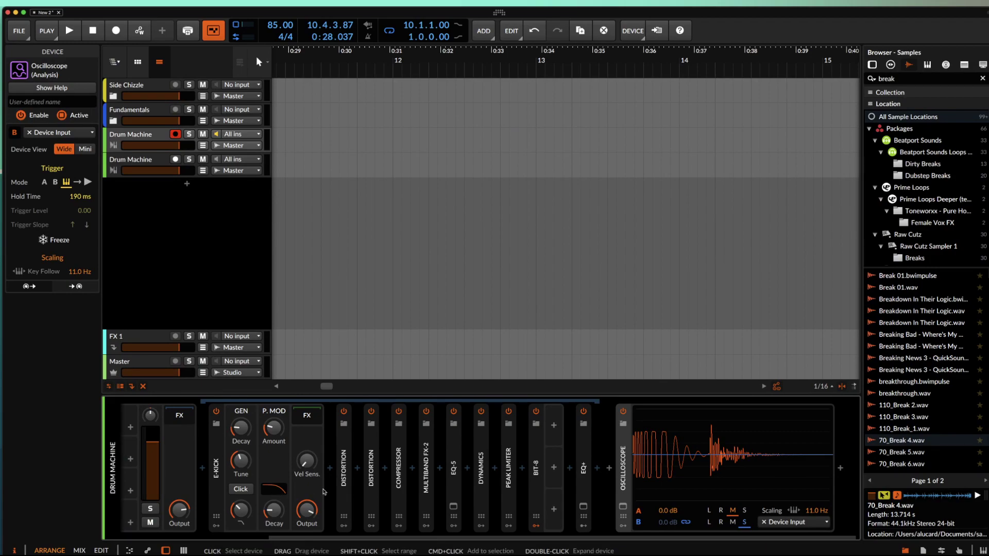
{"action": "left_click", "coordinate": [597, 469]}
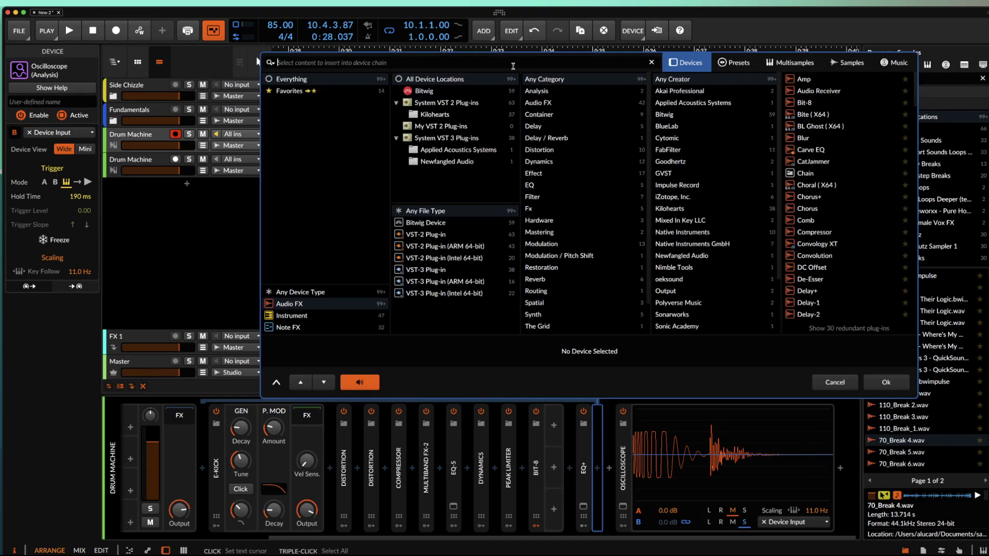
{"action": "type", "text": "limiter"}
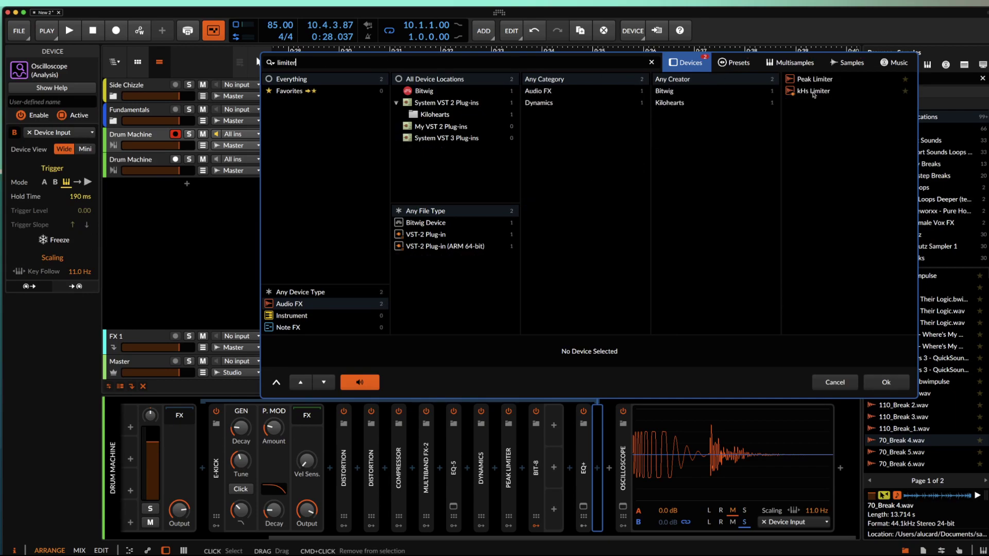
{"action": "left_click", "coordinate": [815, 79]}
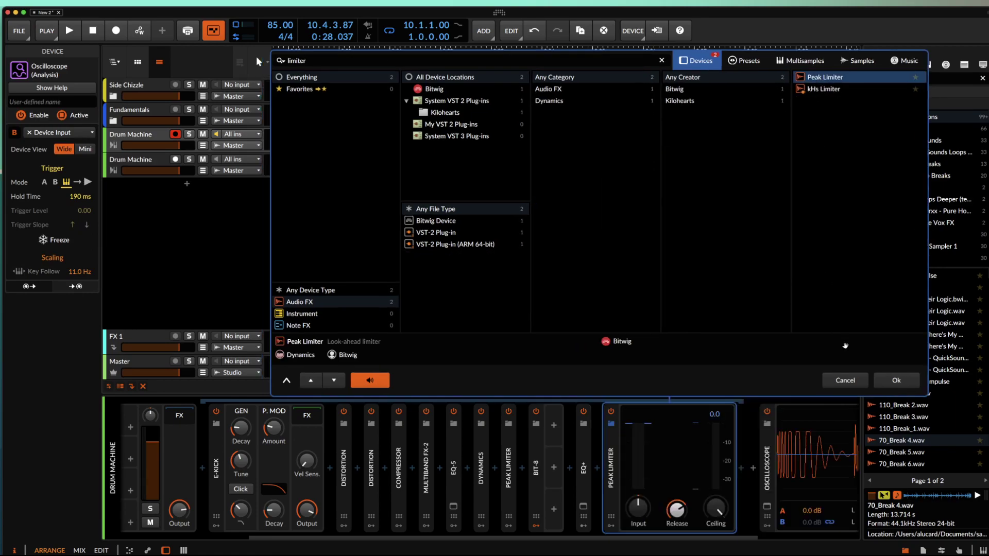
{"action": "left_click", "coordinate": [896, 381]}
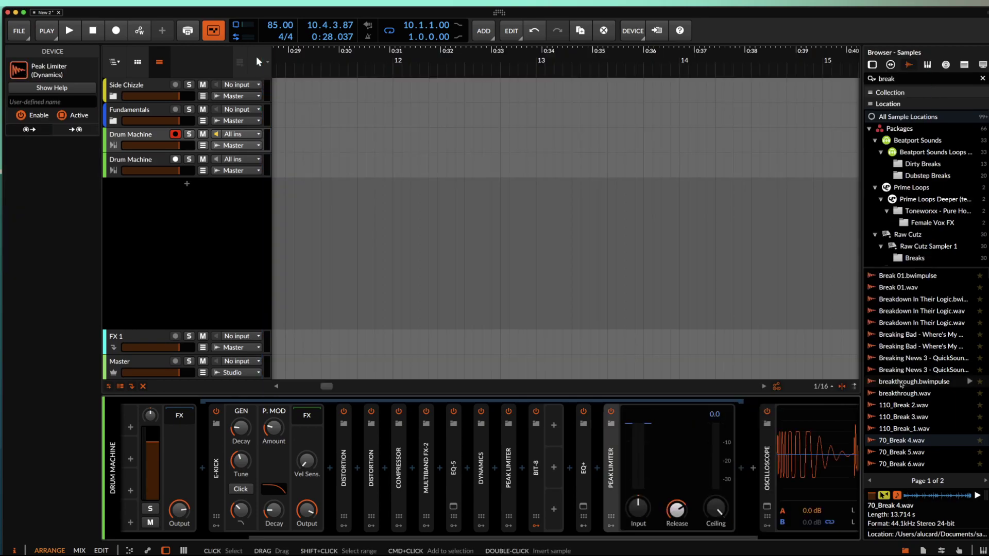
Step: Play the drums, raise the new Peak Limiter's input gain to about +5.4 dB, and stop playback
{"action": "left_click", "coordinate": [165, 151]}
{"action": "key", "text": "space"}
{"action": "left_click_drag", "start_coordinate": [638, 509], "coordinate": [638, 494]}
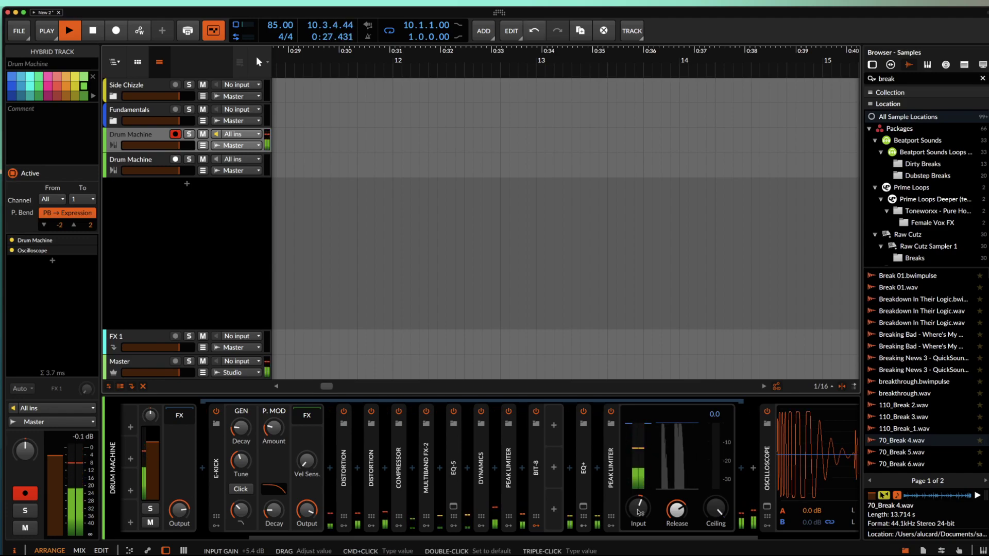
{"action": "scroll", "coordinate": [644, 477], "scroll_direction": "right", "scroll_amount": 3}
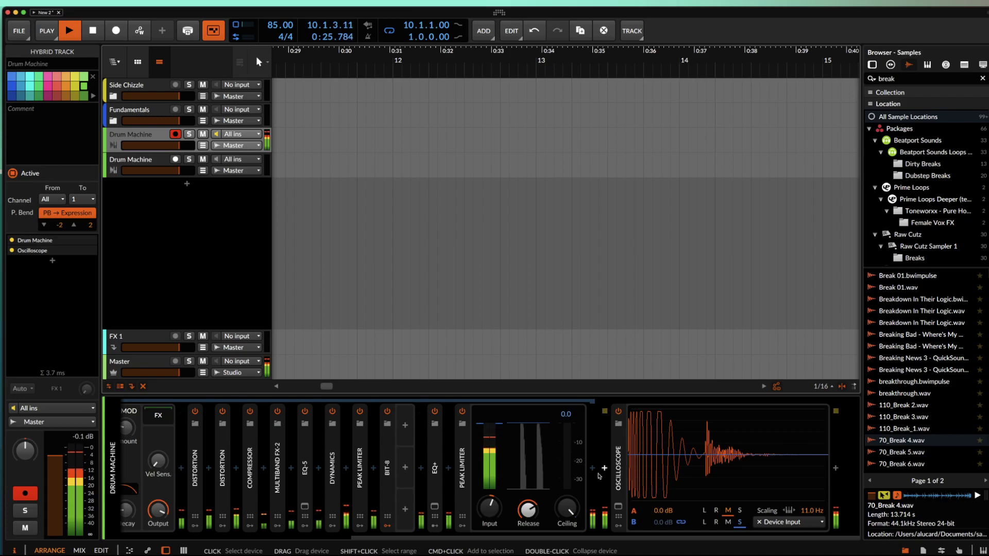
{"action": "key", "text": "space"}
Step: Collapse the last Peak Limiter and review the whole E-Kick chain from the Drum Machine pads to the Oscilloscope
{"action": "left_click", "coordinate": [462, 443]}
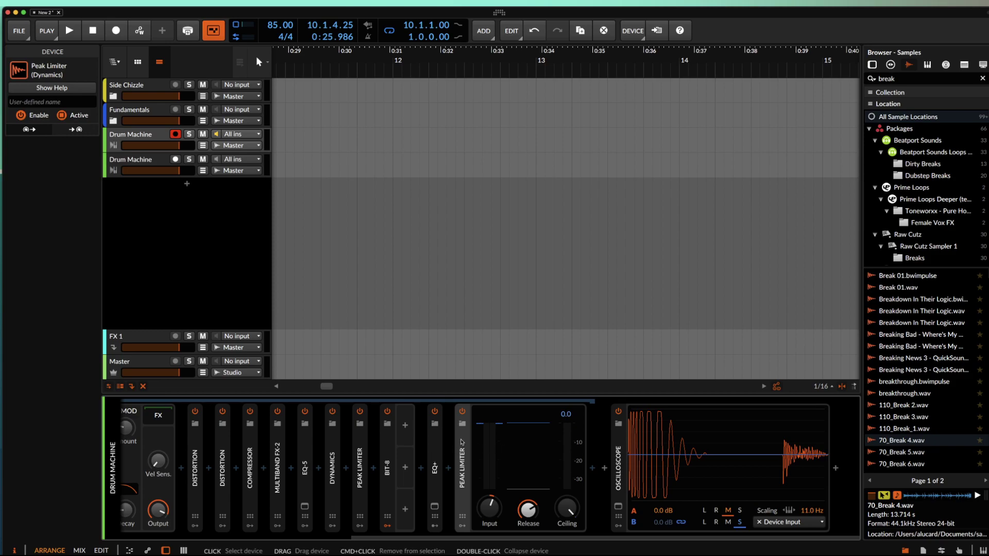
{"action": "double_click", "coordinate": [462, 442]}
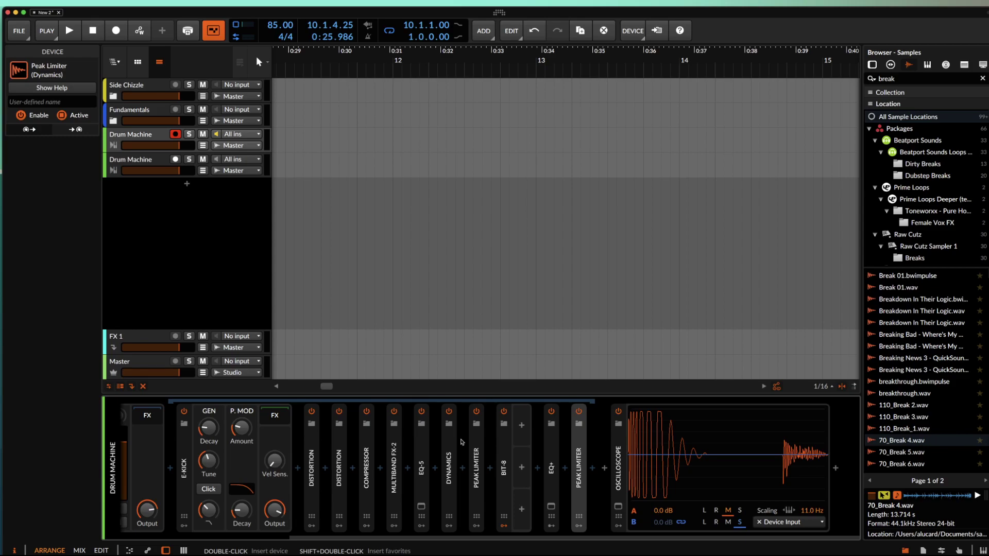
{"action": "scroll", "coordinate": [462, 442], "scroll_direction": "left", "scroll_amount": 5}
{"action": "scroll", "coordinate": [436, 444], "scroll_direction": "right", "scroll_amount": 5}
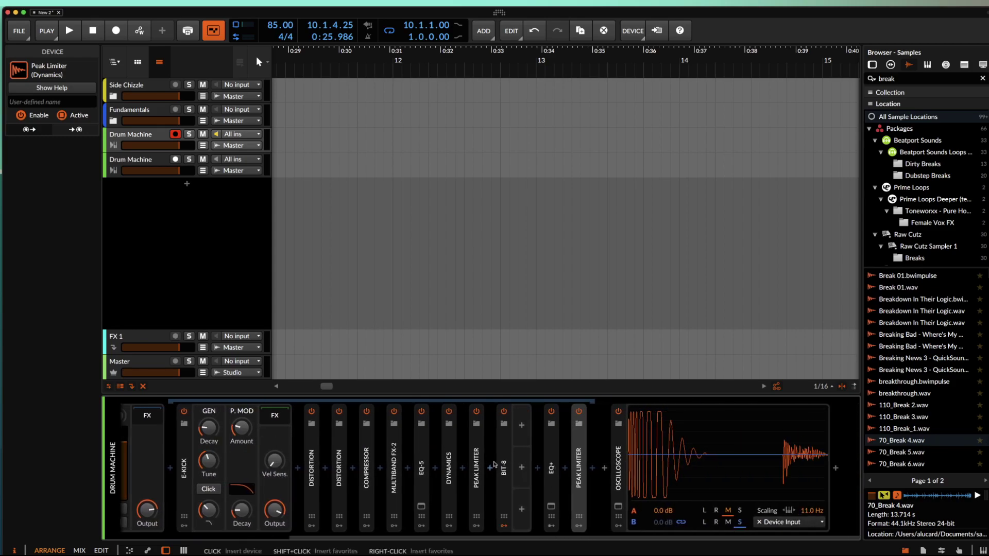
{"action": "scroll", "coordinate": [494, 465], "scroll_direction": "left", "scroll_amount": 5}
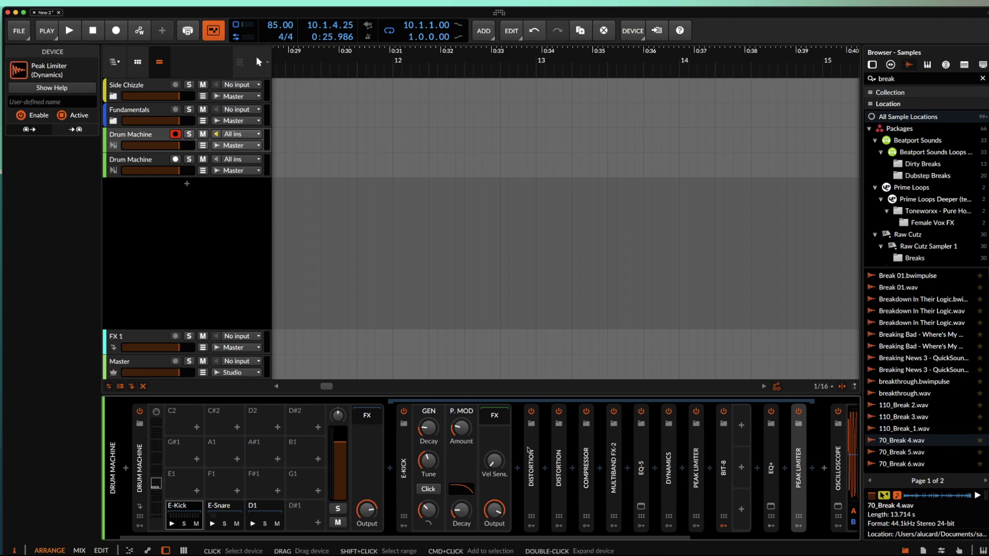
{"action": "scroll", "coordinate": [528, 449], "scroll_direction": "right", "scroll_amount": 5}
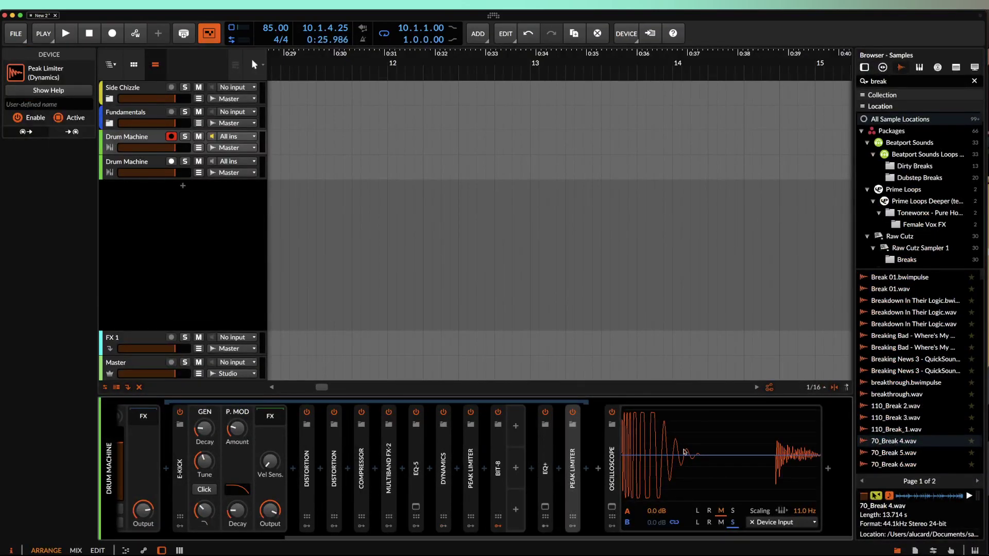
Step: Bounce the short kick clip at bar 10 to a new audio track and move the bounced clip to 11.1.1.00
{"action": "scroll", "coordinate": [300, 191], "scroll_direction": "left", "scroll_amount": 4}
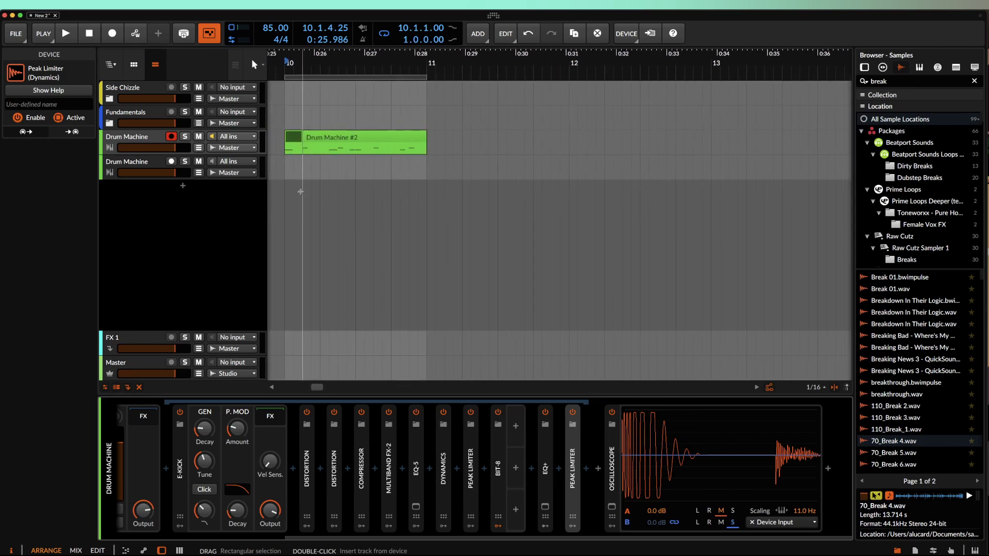
{"action": "left_click", "coordinate": [294, 139]}
{"action": "key", "text": "super+b"}
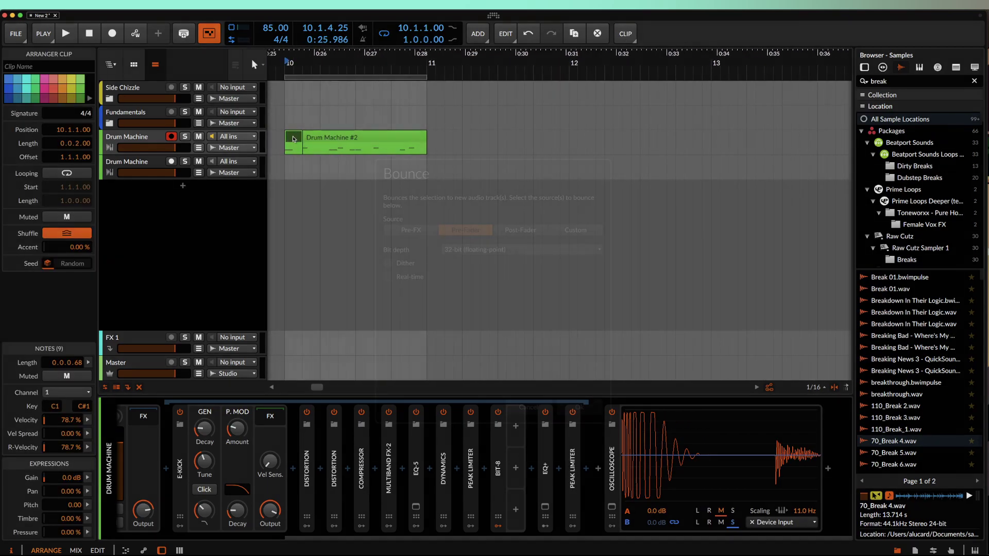
{"action": "key", "text": "Return"}
{"action": "left_click_drag", "start_coordinate": [289, 162], "coordinate": [434, 163]}
Step: Shorten the bounced kick clip to a length of 0.0.1.00 and give it a fade-out of 0.0.0.84
{"action": "scroll", "coordinate": [434, 163], "scroll_direction": "up", "scroll_amount": 10}
{"action": "scroll", "coordinate": [434, 162], "scroll_direction": "up", "scroll_amount": 2}
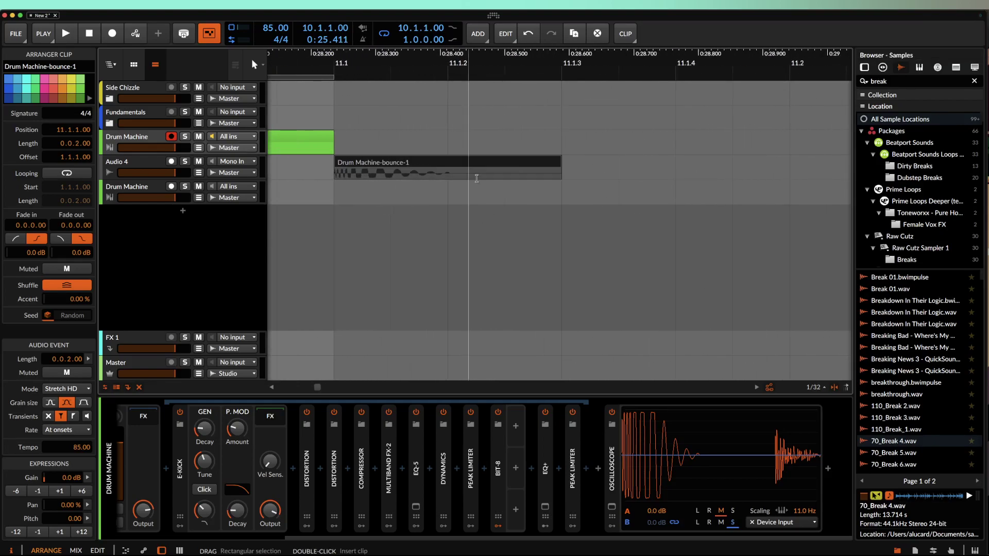
{"action": "left_click_drag", "start_coordinate": [559, 164], "coordinate": [443, 166]}
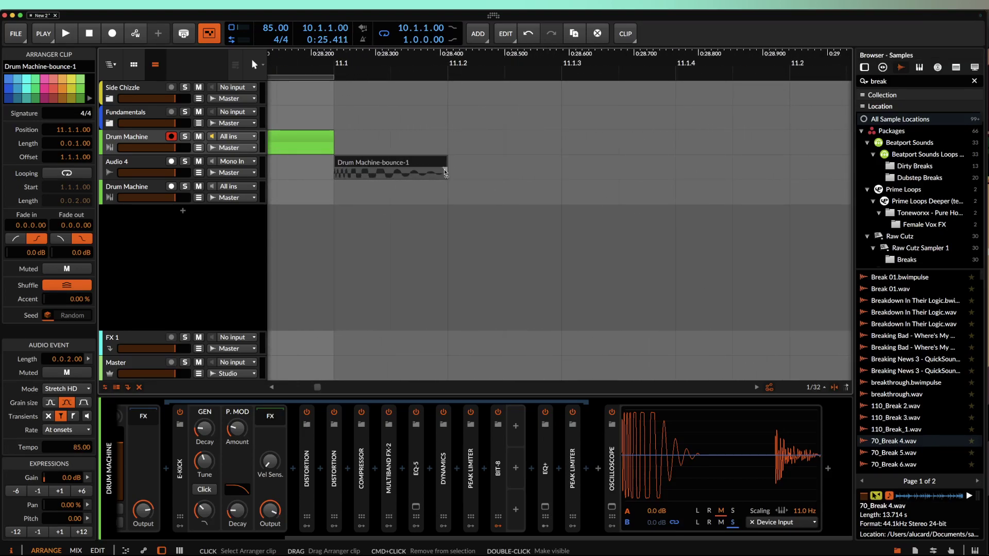
{"action": "left_click", "coordinate": [359, 166]}
{"action": "scroll", "coordinate": [360, 166], "scroll_direction": "up", "scroll_amount": 2}
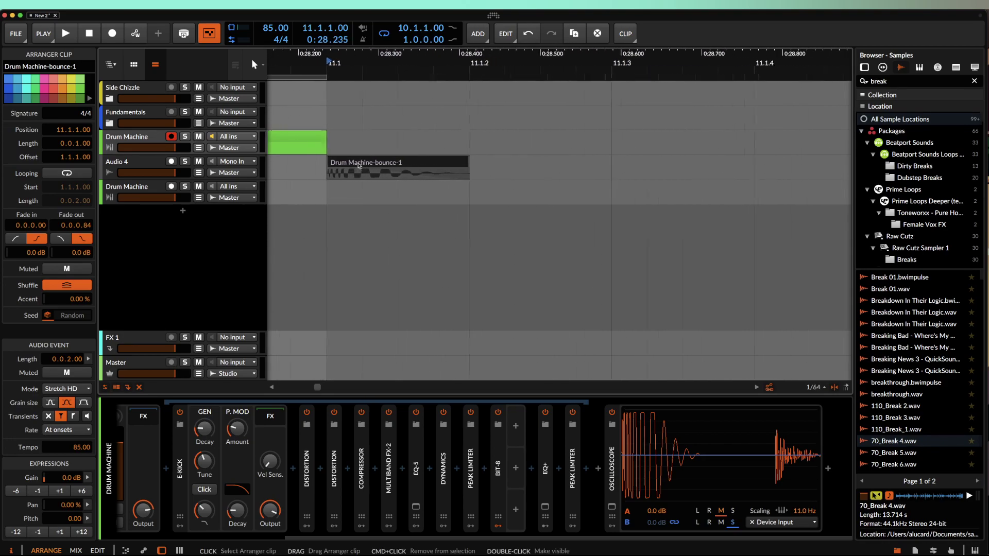
{"action": "scroll", "coordinate": [358, 165], "scroll_direction": "up", "scroll_amount": 2}
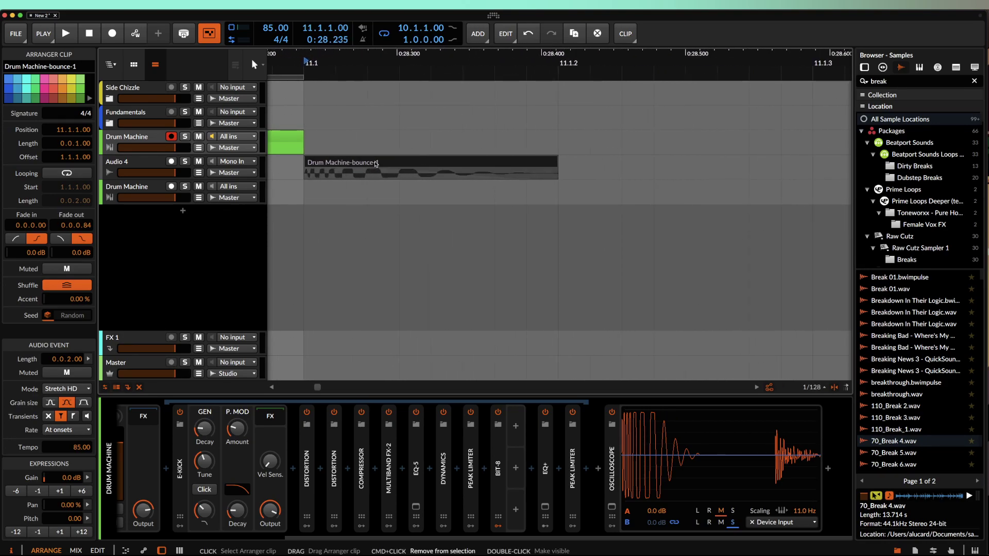
Step: Bounce the trimmed kick clip in place and open the result in the audio editor to inspect its waveform
{"action": "key", "text": "super+b"}
{"action": "scroll", "coordinate": [375, 164], "scroll_direction": "down", "scroll_amount": 4}
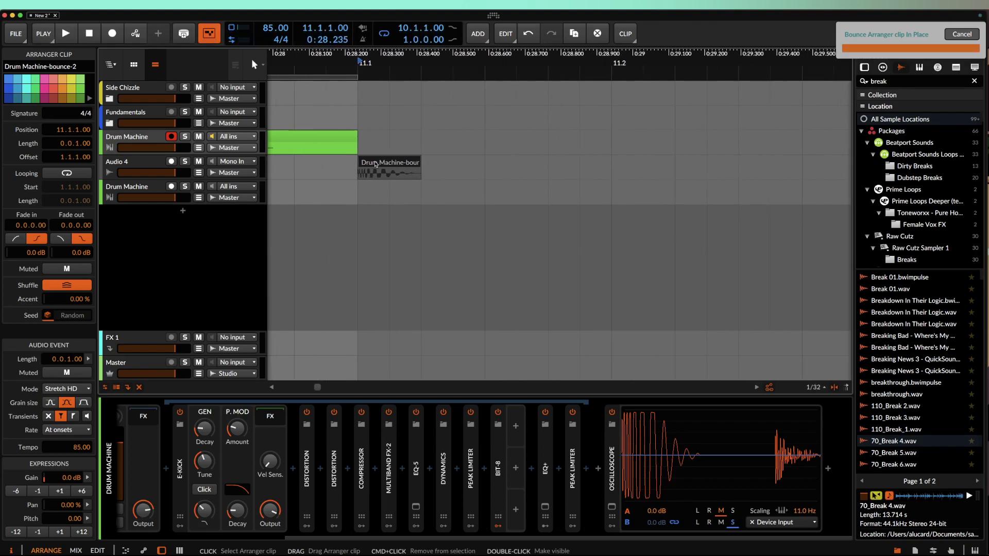
{"action": "double_click", "coordinate": [375, 164]}
{"action": "scroll", "coordinate": [292, 455], "scroll_direction": "down", "scroll_amount": 5}
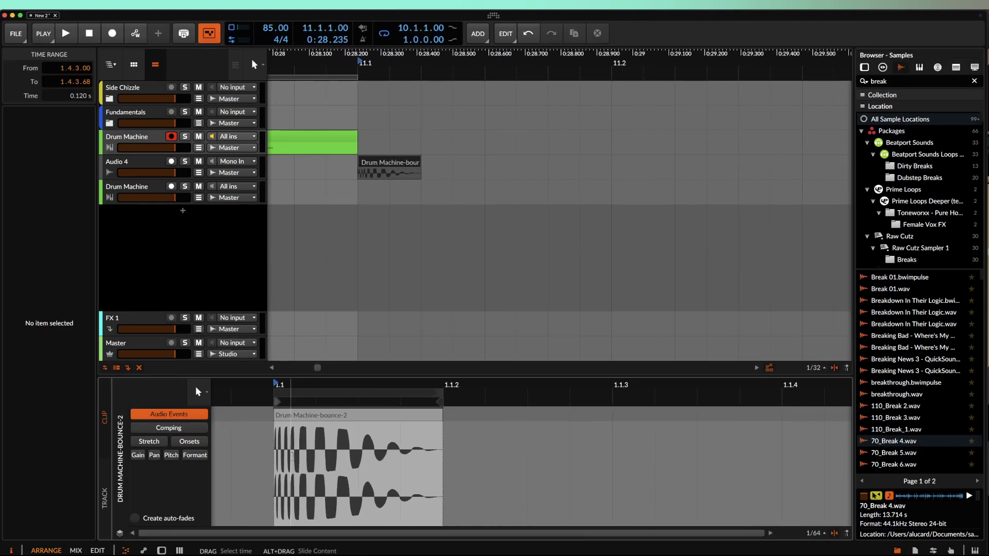
{"action": "scroll", "coordinate": [292, 456], "scroll_direction": "down", "scroll_amount": 3}
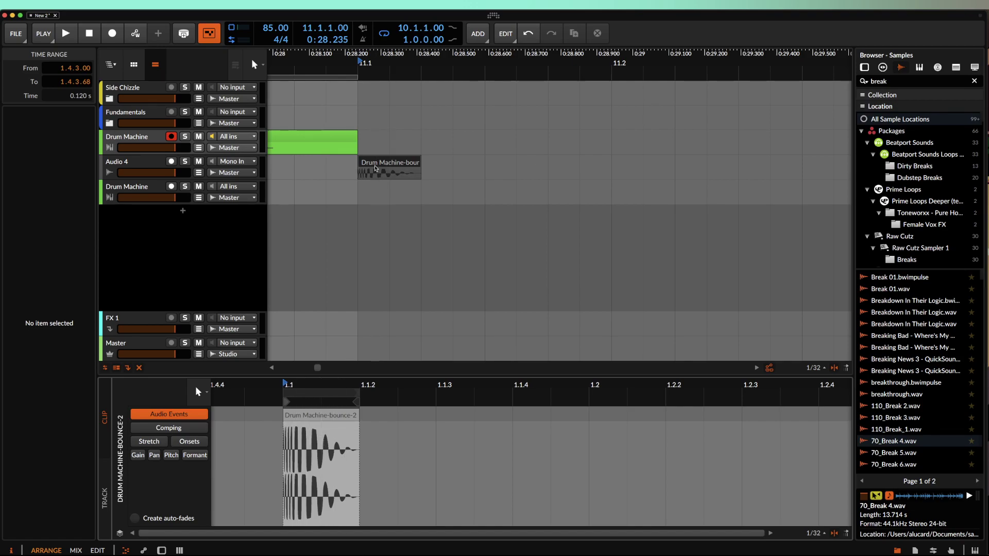
Step: Make the Audio 4 track taller and give the bounced kick clip a 0.0.1.00 fade-out with a -34.0 dB curve
{"action": "left_click", "coordinate": [375, 169]}
{"action": "scroll", "coordinate": [375, 169], "scroll_direction": "up", "scroll_amount": 5}
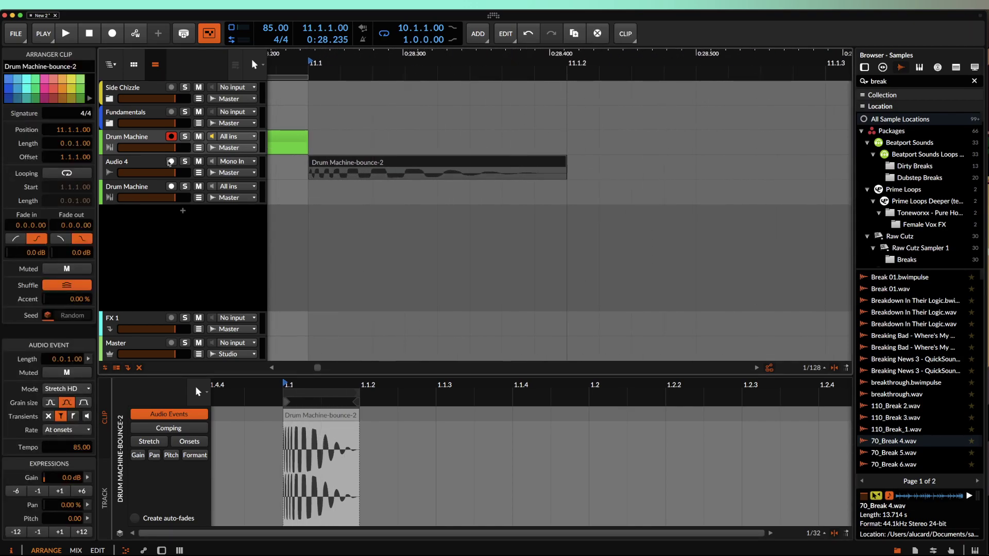
{"action": "left_click_drag", "start_coordinate": [152, 179], "coordinate": [146, 266]}
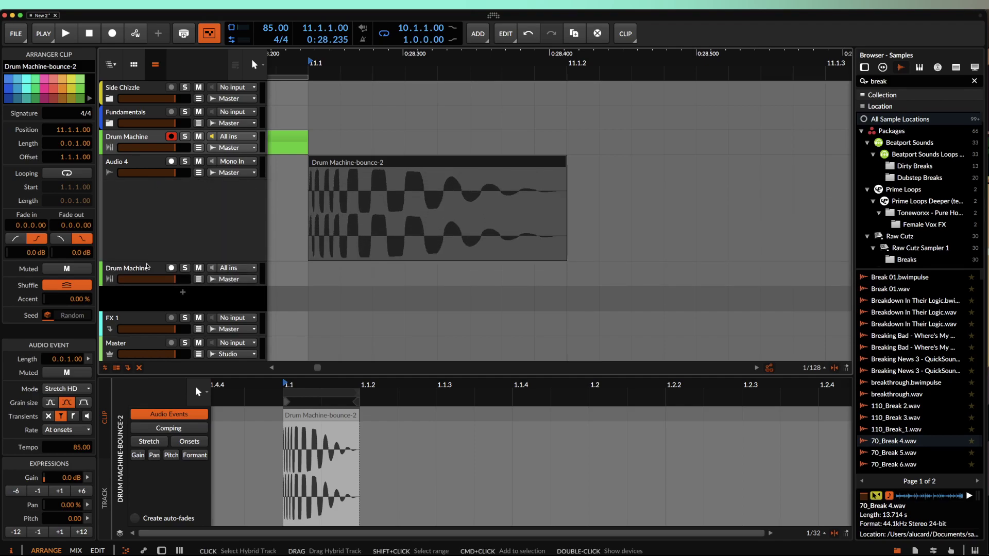
{"action": "left_click_drag", "start_coordinate": [562, 176], "coordinate": [401, 170]}
{"action": "mouse_move", "coordinate": [450, 198]}
{"action": "left_mouse_down"}
{"action": "mouse_move", "coordinate": [392, 174]}
{"action": "mouse_move", "coordinate": [310, 171]}
{"action": "left_mouse_up"}
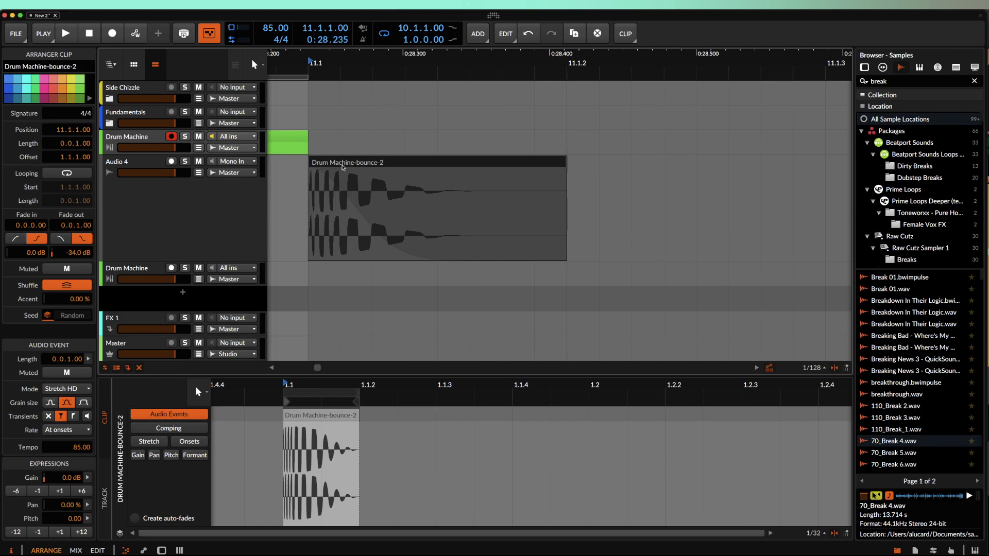
Step: Bounce the faded kick clip in place and play the result at 11.1.1.00
{"action": "key", "text": "super+b"}
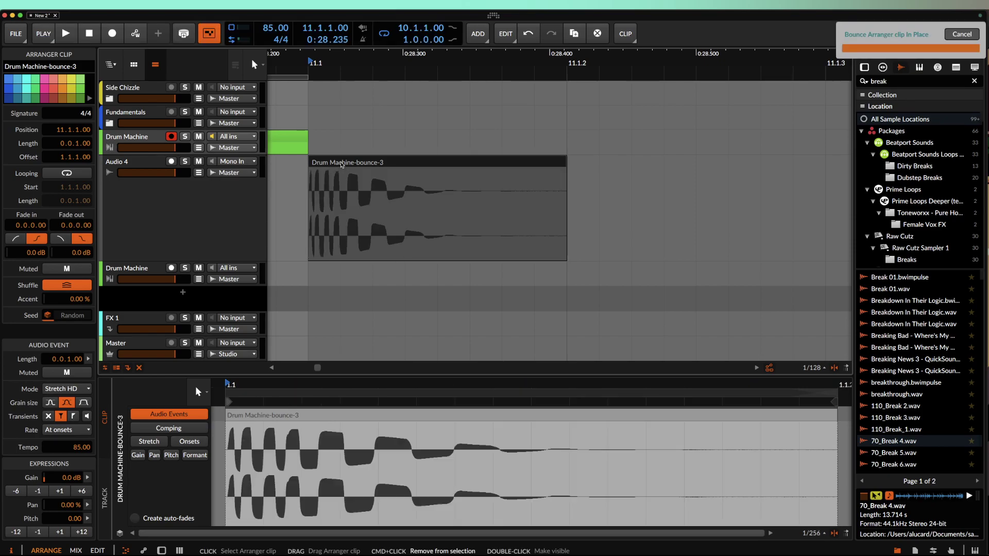
{"action": "scroll", "coordinate": [368, 151], "scroll_direction": "down", "scroll_amount": 5}
{"action": "scroll", "coordinate": [367, 151], "scroll_direction": "down", "scroll_amount": 3}
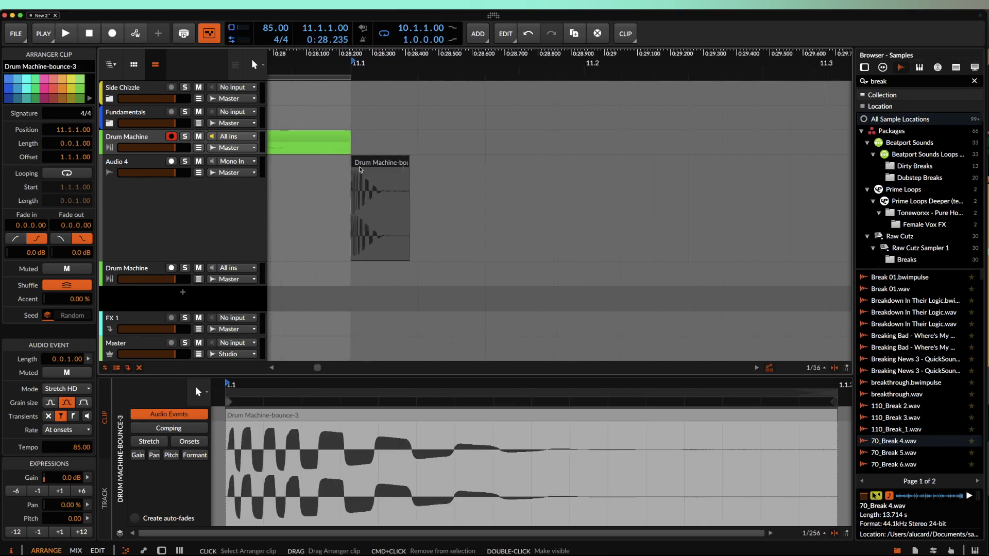
{"action": "scroll", "coordinate": [285, 466], "scroll_direction": "down", "scroll_amount": 5}
{"action": "scroll", "coordinate": [285, 466], "scroll_direction": "down", "scroll_amount": 3}
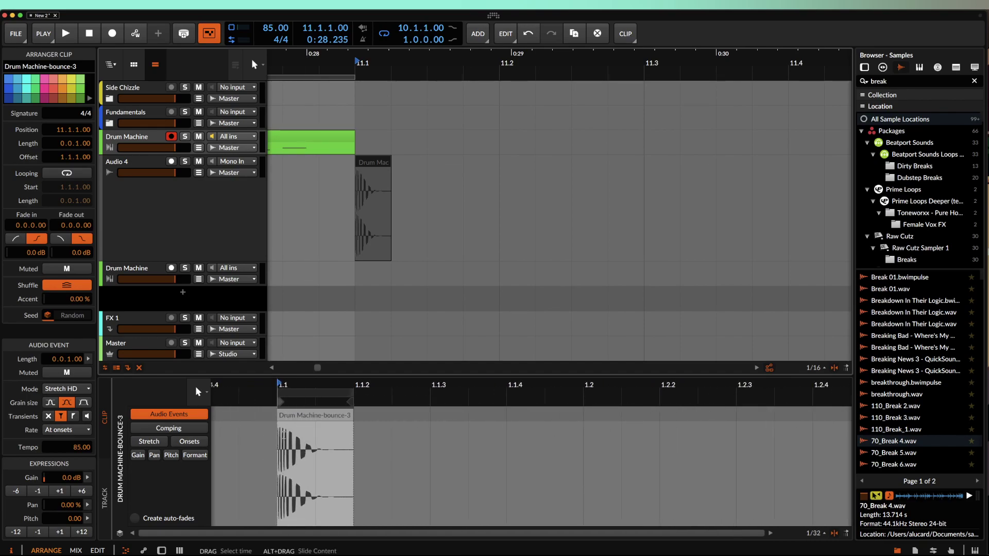
{"action": "scroll", "coordinate": [363, 166], "scroll_direction": "up", "scroll_amount": 2}
{"action": "key", "text": "space"}
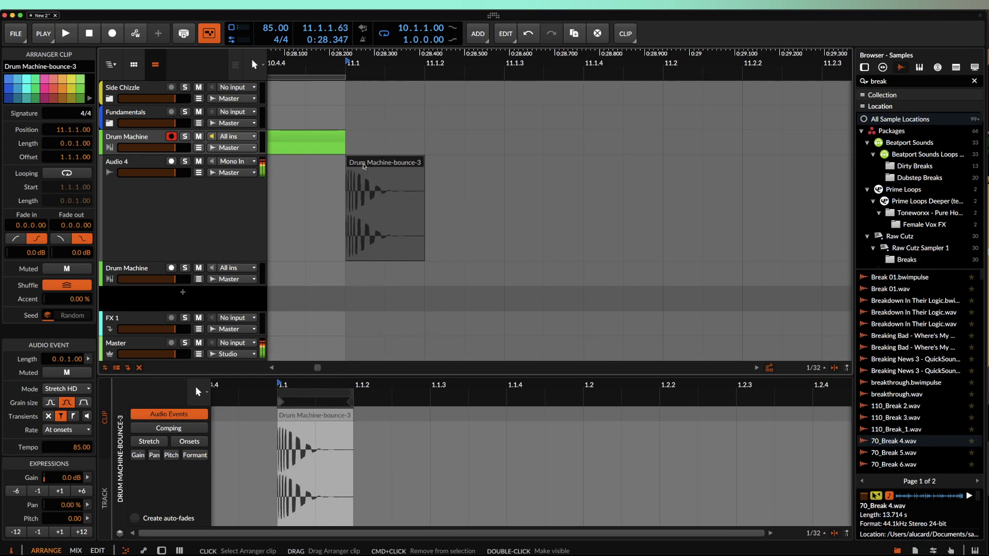
{"action": "scroll", "coordinate": [363, 166], "scroll_direction": "down", "scroll_amount": 2}
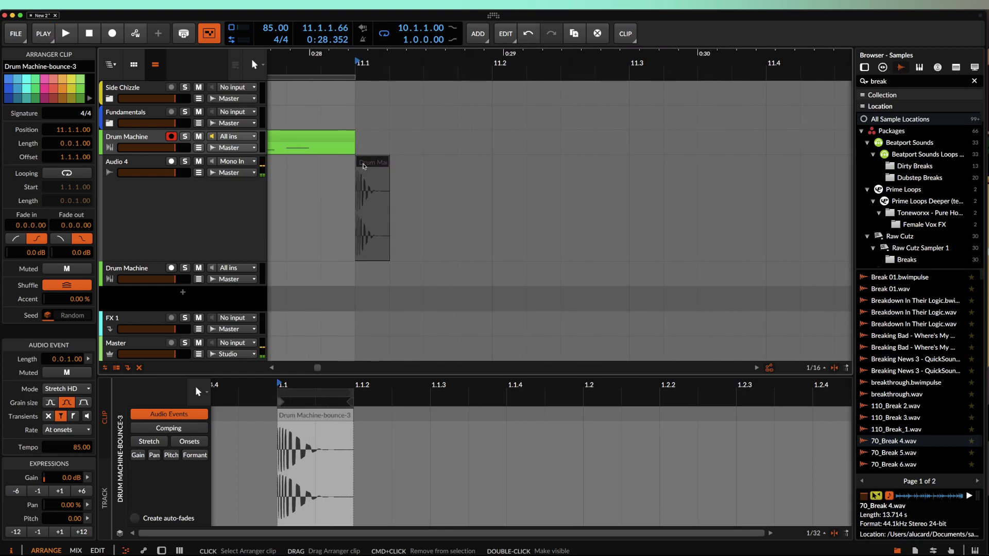
Step: Undo the latest edits to the bounced kick clip and delete the Audio 4 track
{"action": "key", "text": "super+z"}
{"action": "key", "text": "super+z"}
{"action": "left_click", "coordinate": [363, 166]}
{"action": "scroll", "coordinate": [397, 172], "scroll_direction": "down", "scroll_amount": 4}
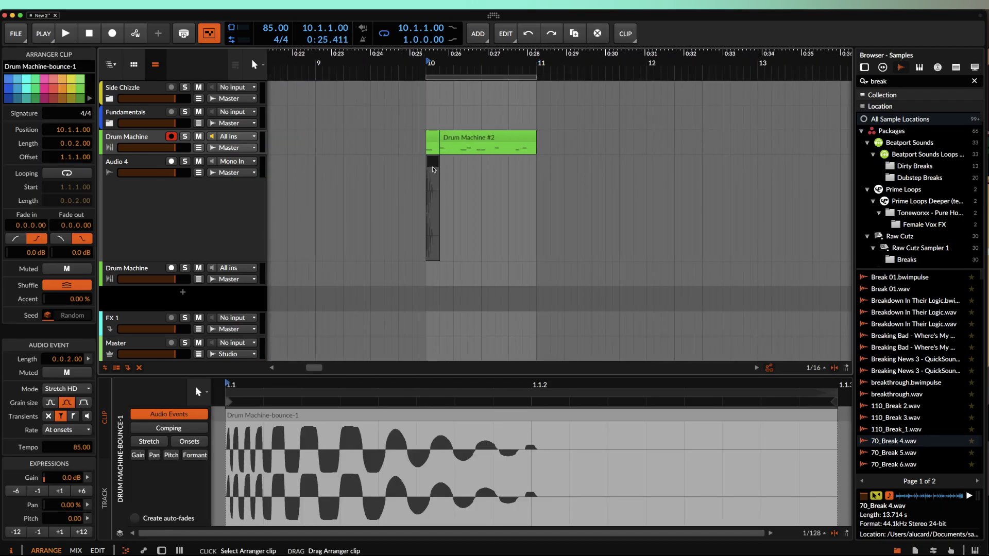
{"action": "left_click", "coordinate": [137, 163]}
{"action": "key", "text": "Delete"}
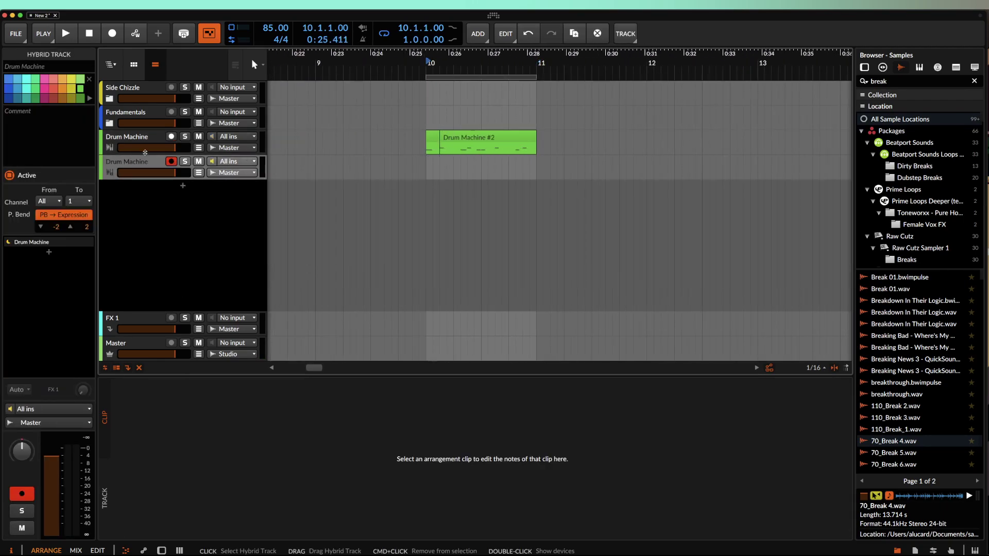
Step: Show the upper Drum Machine track's device chain through to the Oscilloscope and select the short clip at 10.1.1.00
{"action": "double_click", "coordinate": [130, 138]}
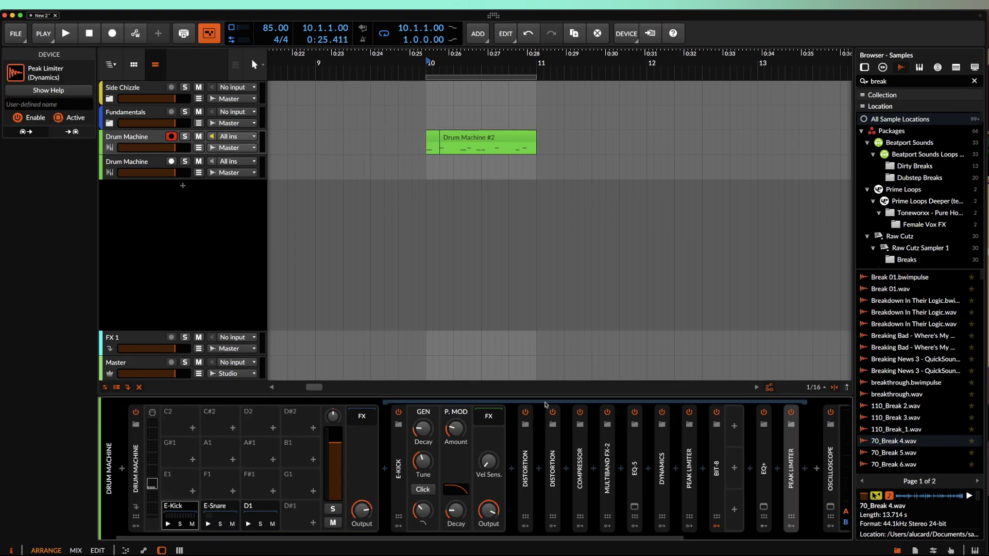
{"action": "scroll", "coordinate": [544, 396], "scroll_direction": "right", "scroll_amount": 5}
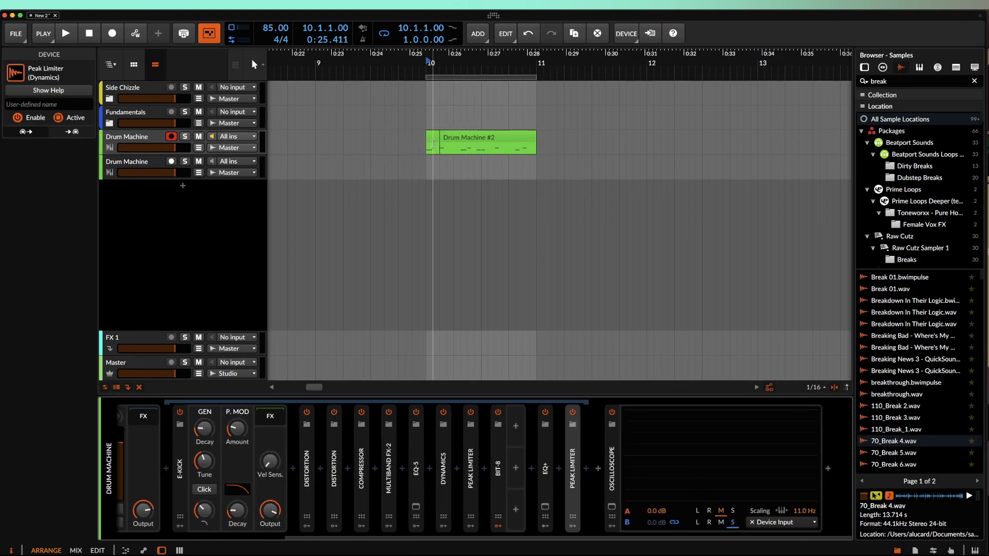
{"action": "left_click", "coordinate": [434, 144]}
{"action": "scroll", "coordinate": [434, 145], "scroll_direction": "up", "scroll_amount": 5}
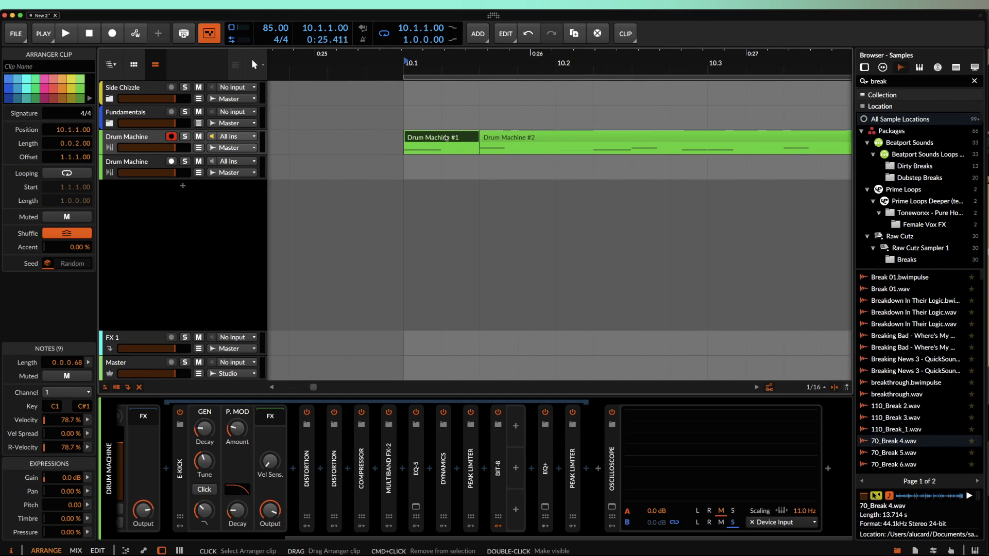
Step: Replace the sample browser search with "doof"
{"action": "left_click_drag", "start_coordinate": [899, 82], "coordinate": [737, 83]}
{"action": "type", "text": "doof"}
{"action": "scroll", "coordinate": [492, 153], "scroll_direction": "right", "scroll_amount": 1}
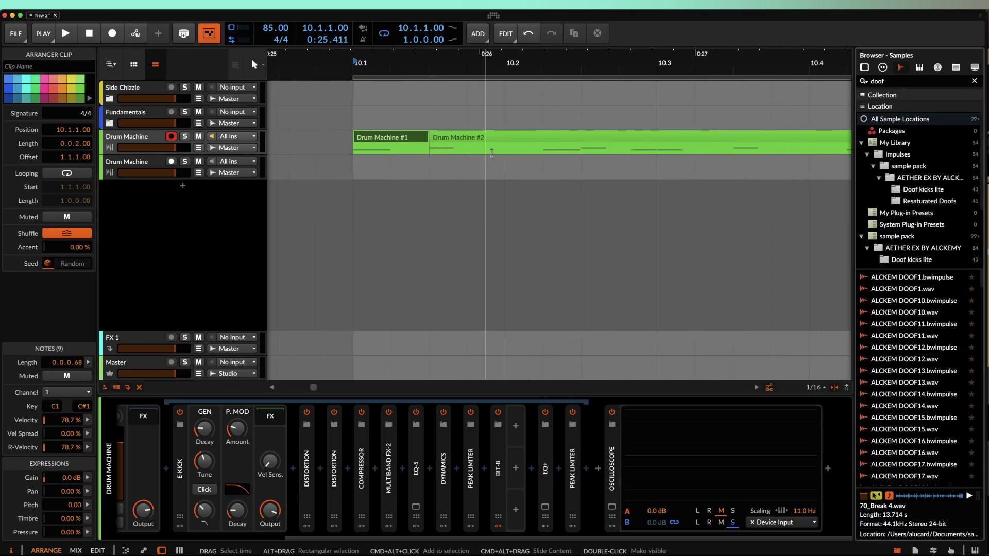
Step: Place ALCKEM DOOF1.wav on the upper Drum Machine track at 11.1.3.00 and play it repeatedly
{"action": "scroll", "coordinate": [492, 153], "scroll_direction": "right", "scroll_amount": 5}
{"action": "left_click_drag", "start_coordinate": [901, 289], "coordinate": [528, 140]}
{"action": "scroll", "coordinate": [537, 141], "scroll_direction": "up", "scroll_amount": 8}
{"action": "scroll", "coordinate": [527, 140], "scroll_direction": "down", "scroll_amount": 5}
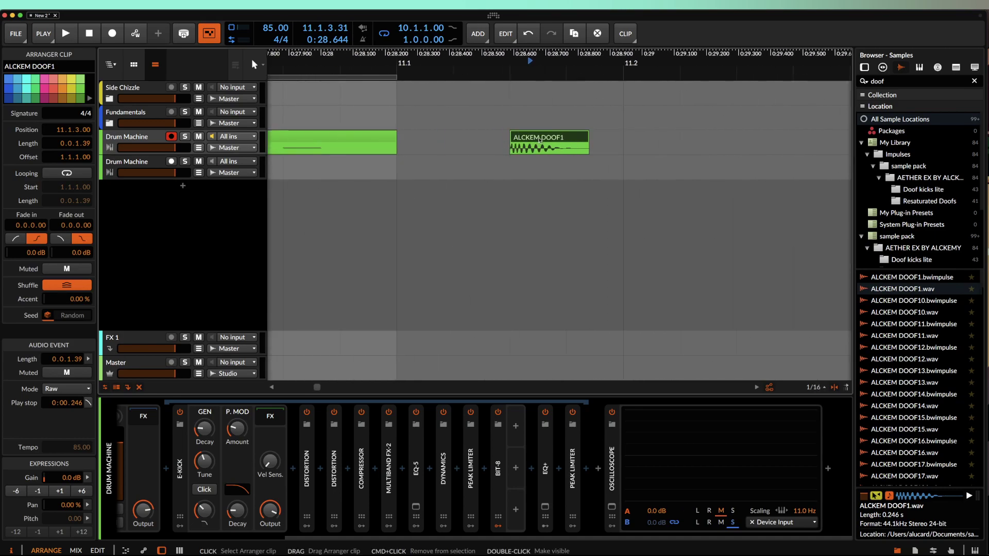
{"action": "left_click", "coordinate": [528, 141]}
{"action": "key", "text": "space"}
{"action": "key", "text": "space"}
{"action": "key", "text": "space"}
{"action": "key", "text": "space"}
Step: Audition the doof kick samples between ALCKEM DOOF11 and ALCKEM DOOF15 in the browser
{"action": "left_click", "coordinate": [897, 324]}
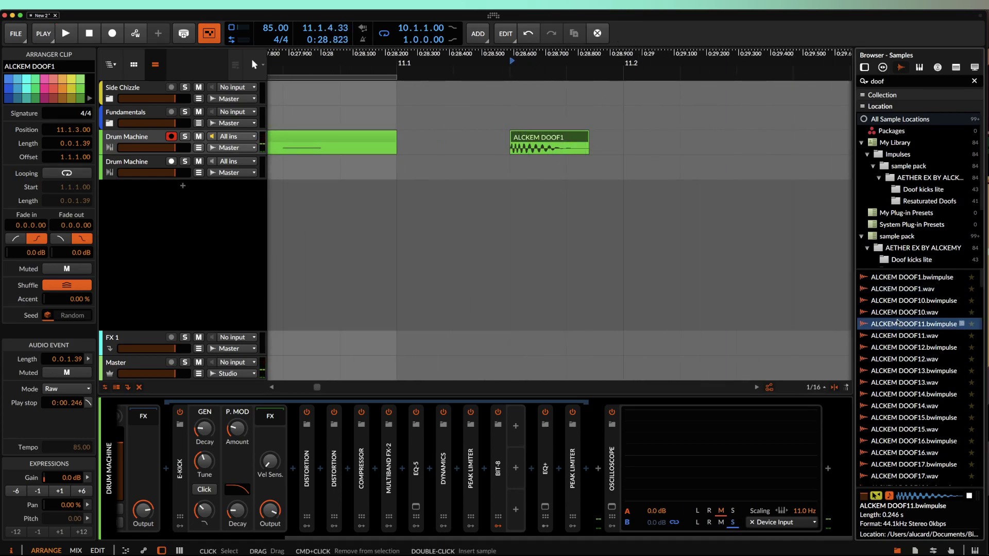
{"action": "left_click", "coordinate": [896, 347]}
{"action": "left_click", "coordinate": [896, 394]}
{"action": "left_click", "coordinate": [901, 383]}
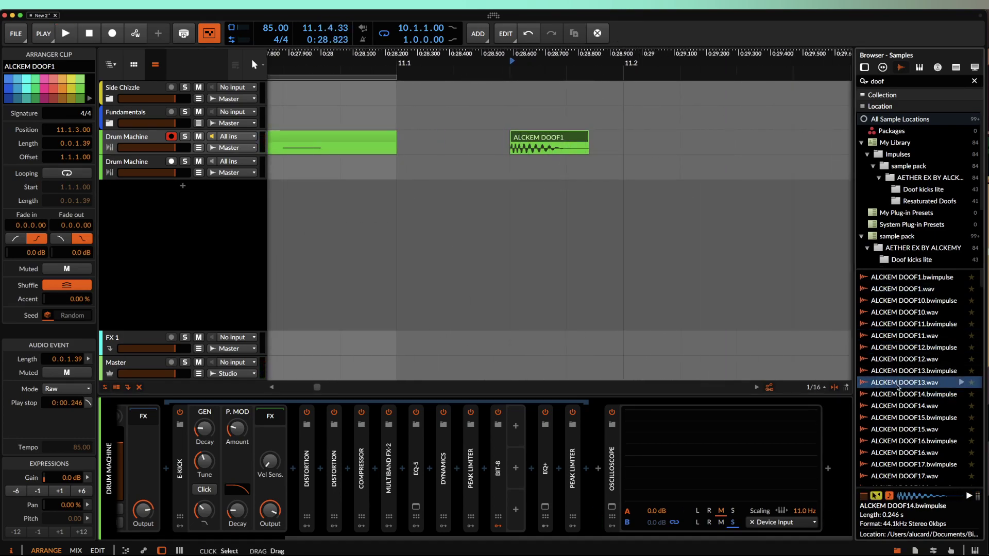
{"action": "left_click", "coordinate": [898, 370]}
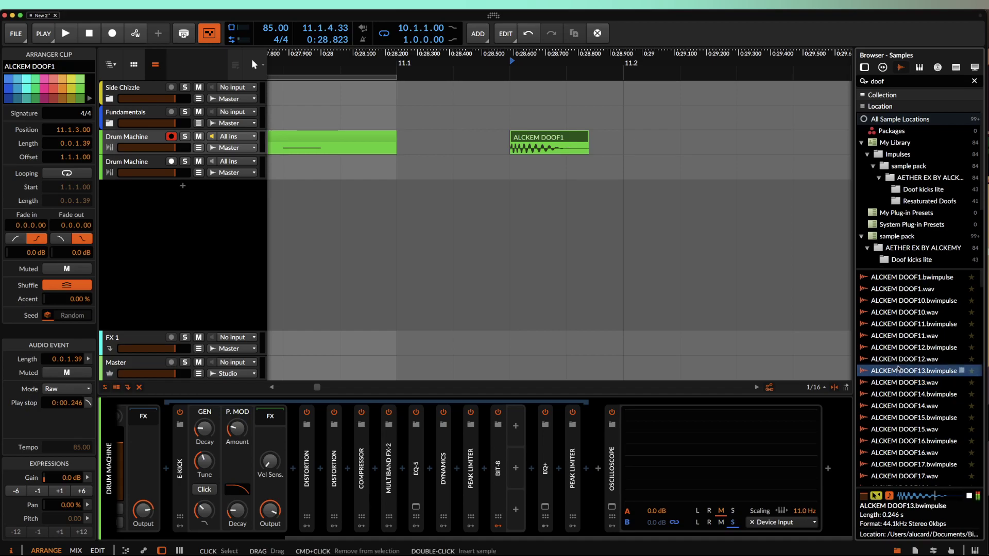
{"action": "left_click", "coordinate": [897, 394]}
{"action": "left_click", "coordinate": [896, 405]}
{"action": "left_click", "coordinate": [894, 418]}
{"action": "scroll", "coordinate": [894, 421], "scroll_direction": "down", "scroll_amount": 1}
Step: Place ALCKEM DOOF15.bwimpulse on the Drum Machine track at 11.1.3.00 and trim its start to 11.1.3.09
{"action": "left_click_drag", "start_coordinate": [894, 410], "coordinate": [509, 137]}
{"action": "scroll", "coordinate": [517, 142], "scroll_direction": "up", "scroll_amount": 3}
{"action": "scroll", "coordinate": [516, 140], "scroll_direction": "up", "scroll_amount": 2}
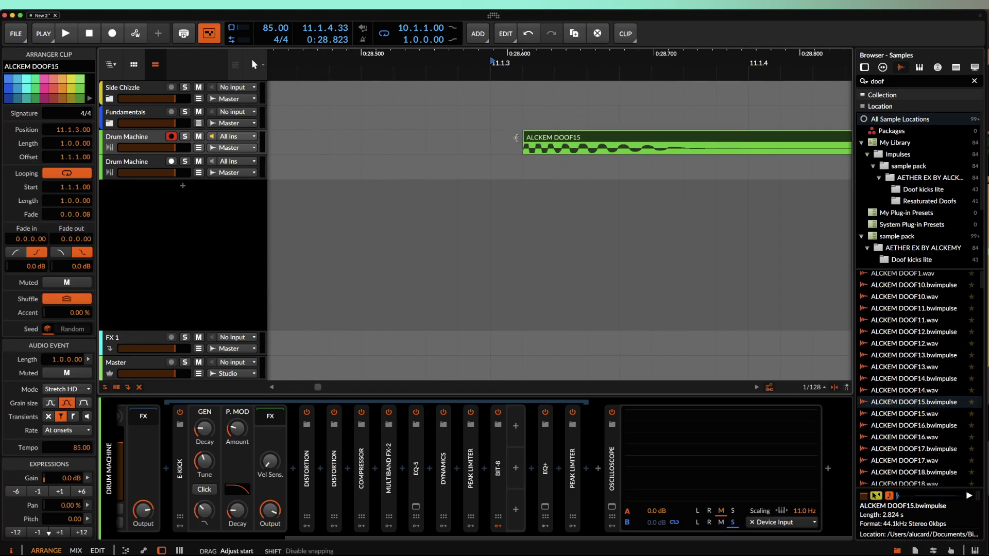
{"action": "scroll", "coordinate": [516, 138], "scroll_direction": "up", "scroll_amount": 2}
{"action": "left_click", "coordinate": [530, 138]}
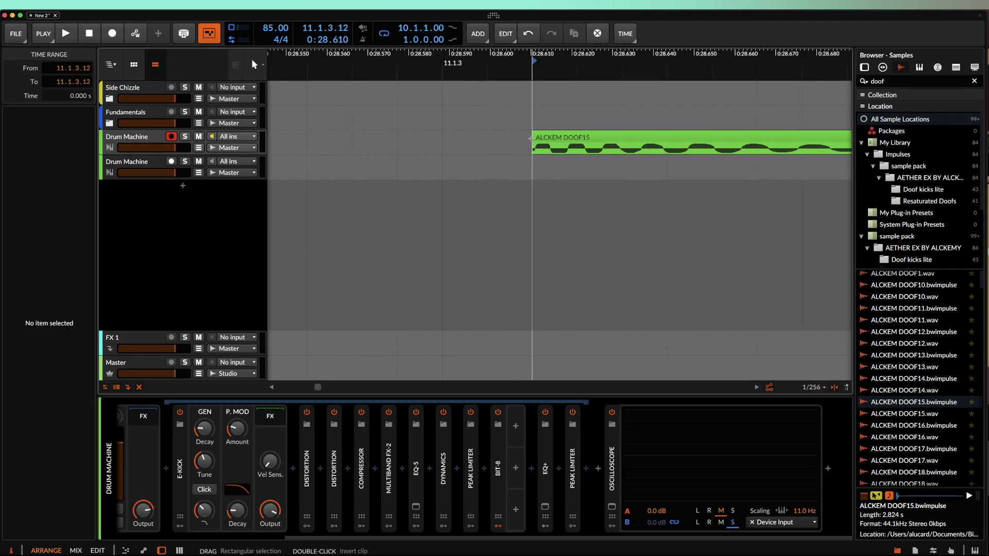
{"action": "left_click_drag", "start_coordinate": [530, 138], "coordinate": [513, 138]}
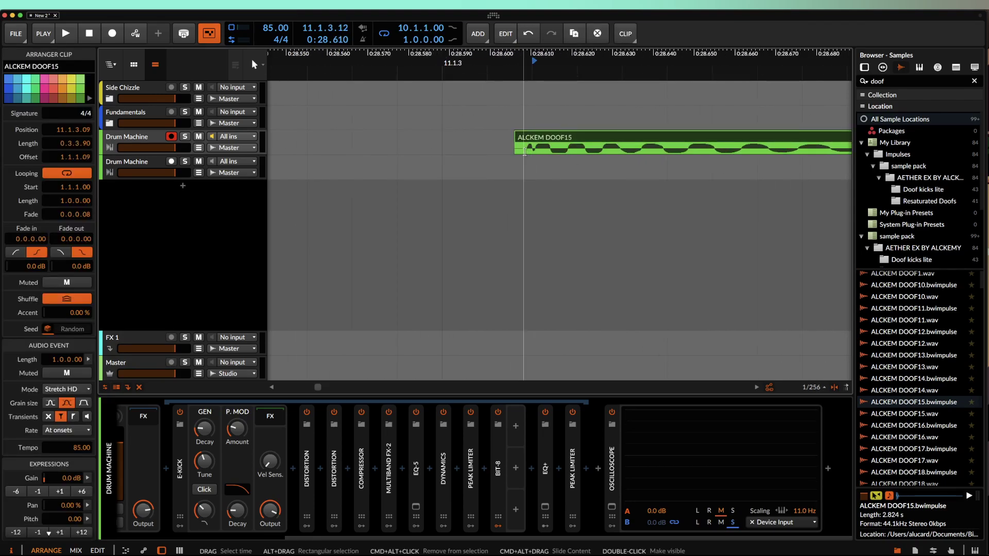
Step: Play the ALCKEM DOOF15 clip repeatedly from 11.1.3.11 and examine its waveform around the initial transient
{"action": "left_click", "coordinate": [524, 151]}
{"action": "scroll", "coordinate": [524, 150], "scroll_direction": "down", "scroll_amount": 3}
{"action": "key", "text": "space"}
{"action": "scroll", "coordinate": [524, 148], "scroll_direction": "down", "scroll_amount": 4}
{"action": "key", "text": "space"}
{"action": "key", "text": "space"}
{"action": "key", "text": "space"}
{"action": "key", "text": "space"}
{"action": "key", "text": "space"}
{"action": "key", "text": "space"}
{"action": "key", "text": "space"}
{"action": "scroll", "coordinate": [546, 139], "scroll_direction": "up", "scroll_amount": 5}
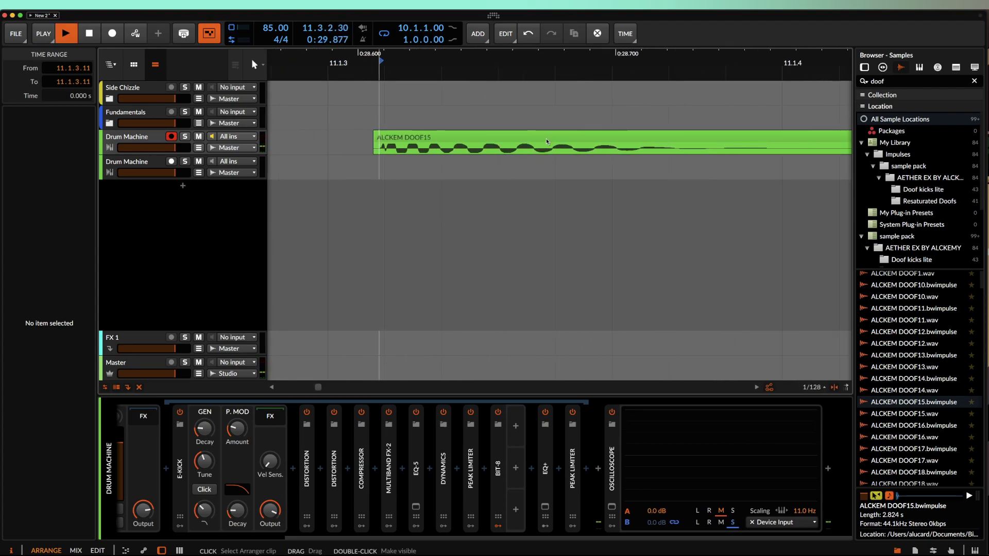
{"action": "scroll", "coordinate": [406, 139], "scroll_direction": "up", "scroll_amount": 2}
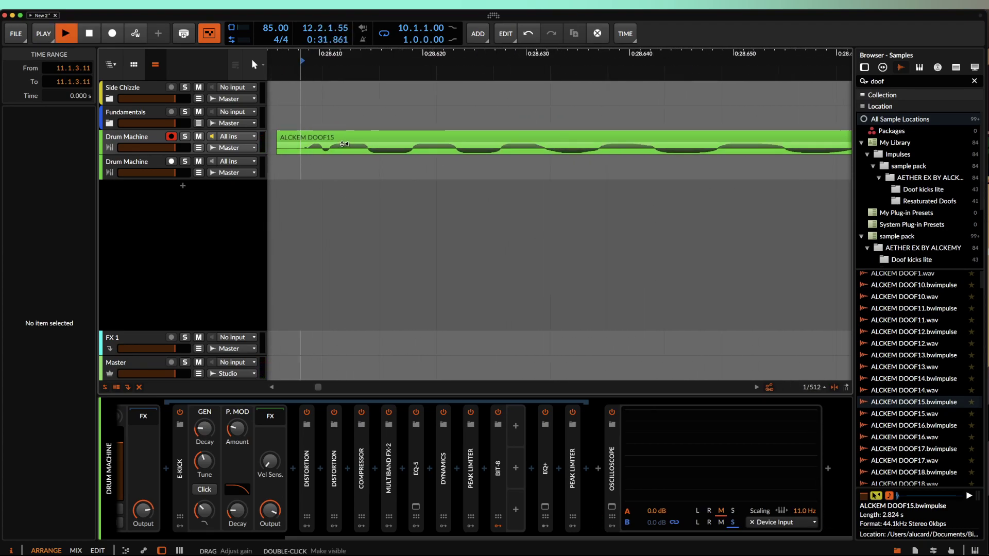
{"action": "key", "text": "space"}
{"action": "key", "text": "space"}
{"action": "key", "text": "space"}
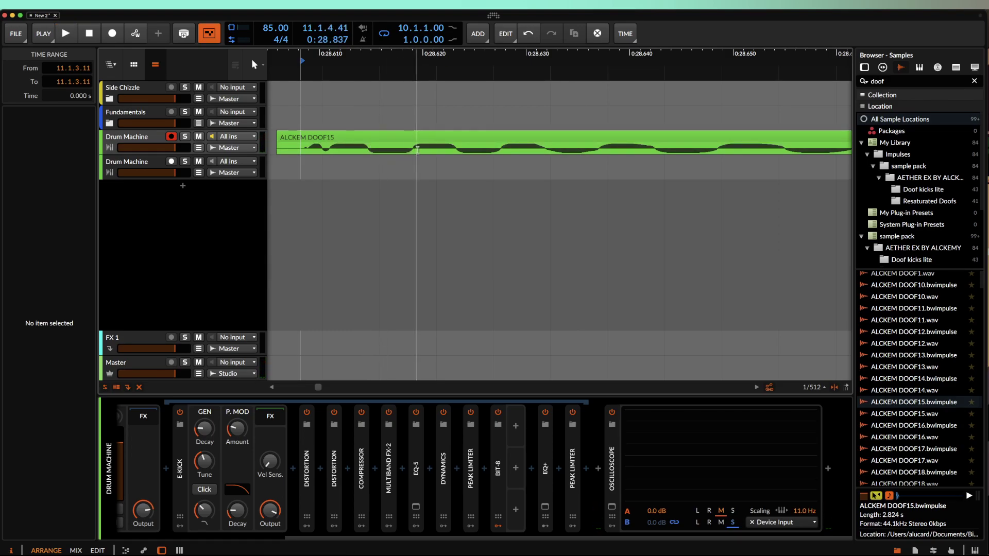
Step: Delete the ALCKEM DOOF15 clip from the Drum Machine track
{"action": "scroll", "coordinate": [412, 149], "scroll_direction": "down", "scroll_amount": 10}
{"action": "left_click", "coordinate": [444, 146]}
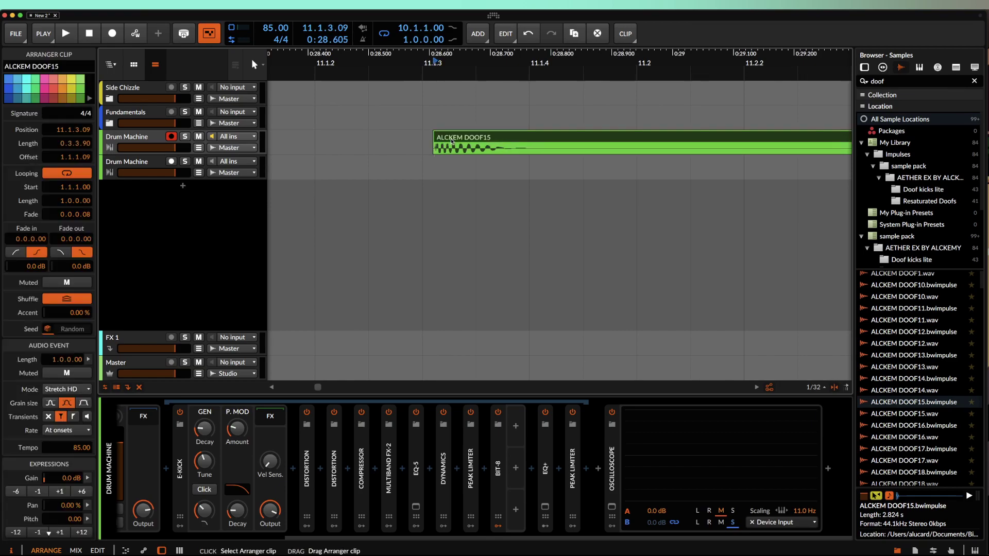
{"action": "scroll", "coordinate": [453, 143], "scroll_direction": "down", "scroll_amount": 3}
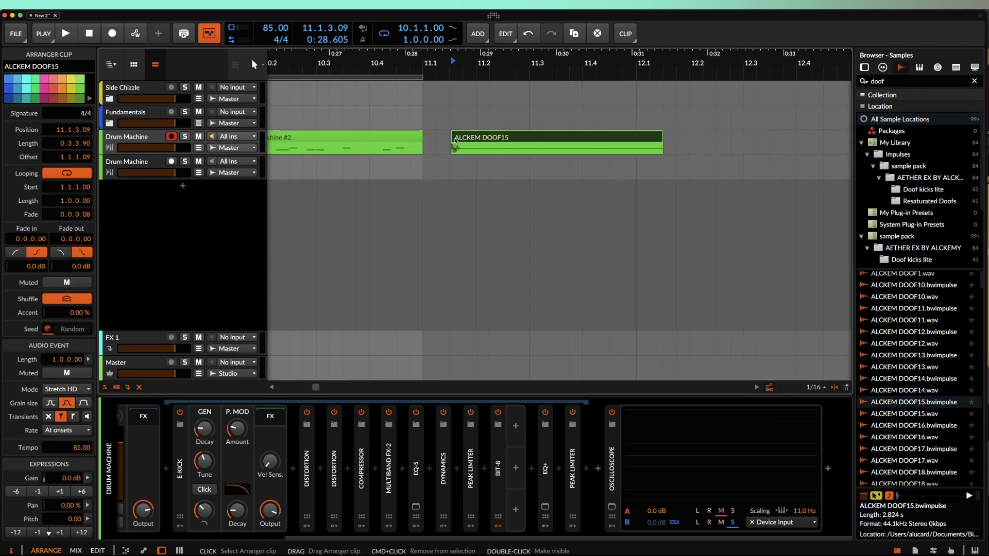
{"action": "key", "text": "Delete"}
Step: Turn on Click in the E-Kick device and play the longer Drum Machine clip from 10.1.3.00
{"action": "scroll", "coordinate": [411, 137], "scroll_direction": "down", "scroll_amount": 5}
{"action": "left_click", "coordinate": [410, 137]}
{"action": "scroll", "coordinate": [381, 138], "scroll_direction": "up", "scroll_amount": 1}
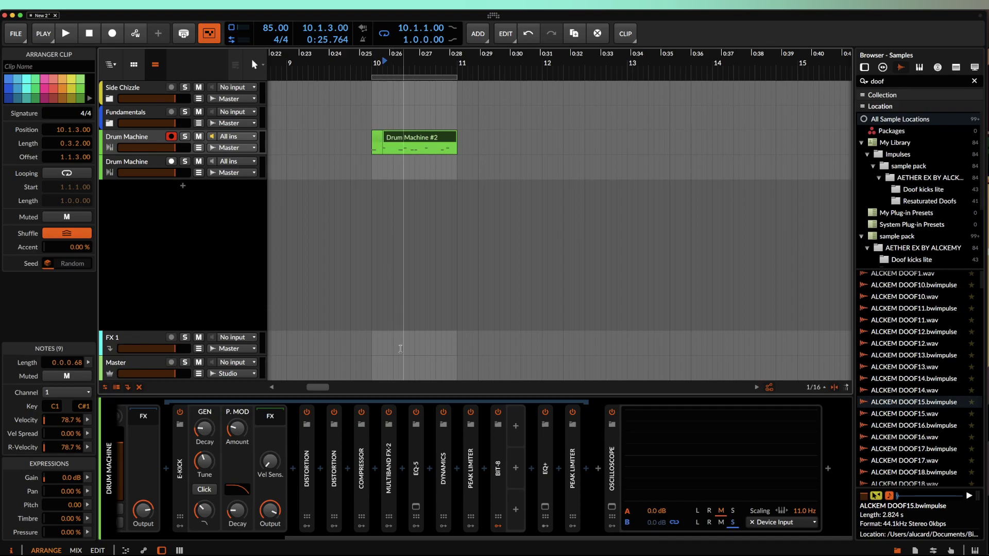
{"action": "left_click", "coordinate": [194, 454]}
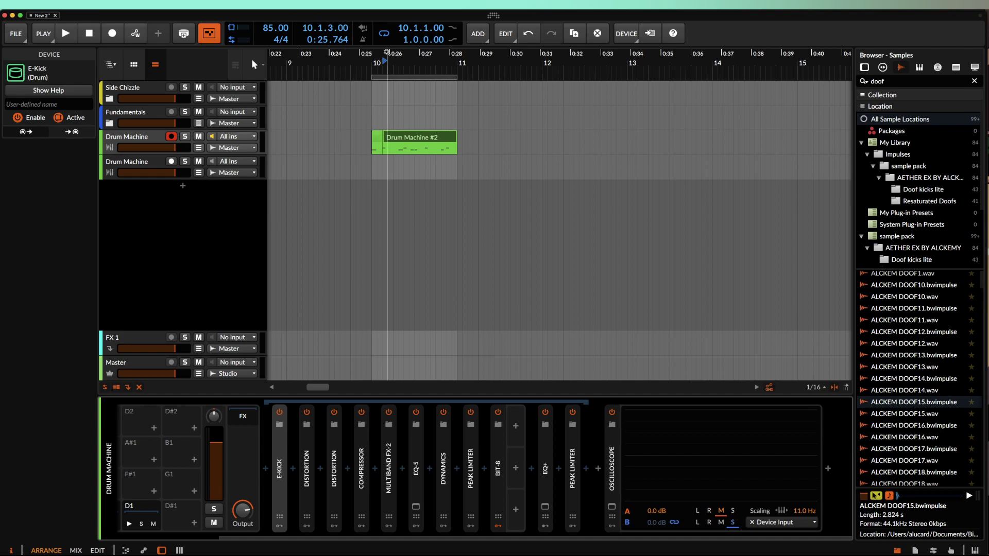
{"action": "left_click_drag", "start_coordinate": [387, 53], "coordinate": [387, 88]}
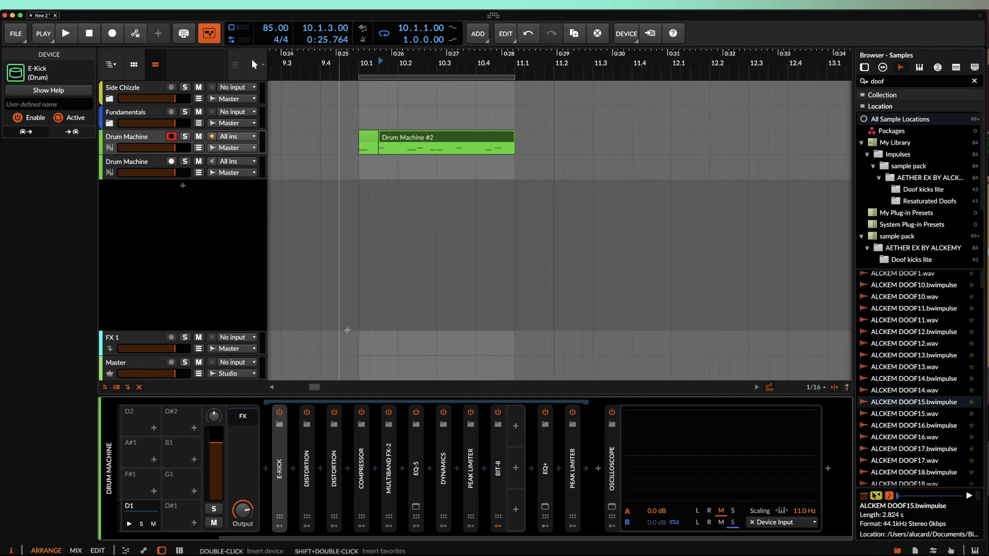
{"action": "scroll", "coordinate": [370, 257], "scroll_direction": "up", "scroll_amount": 5}
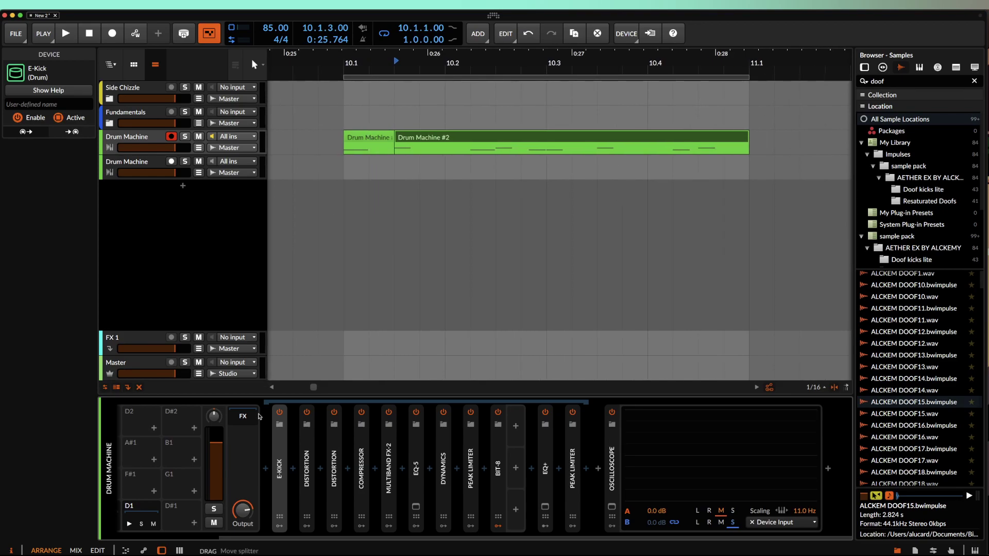
{"action": "double_click", "coordinate": [279, 476]}
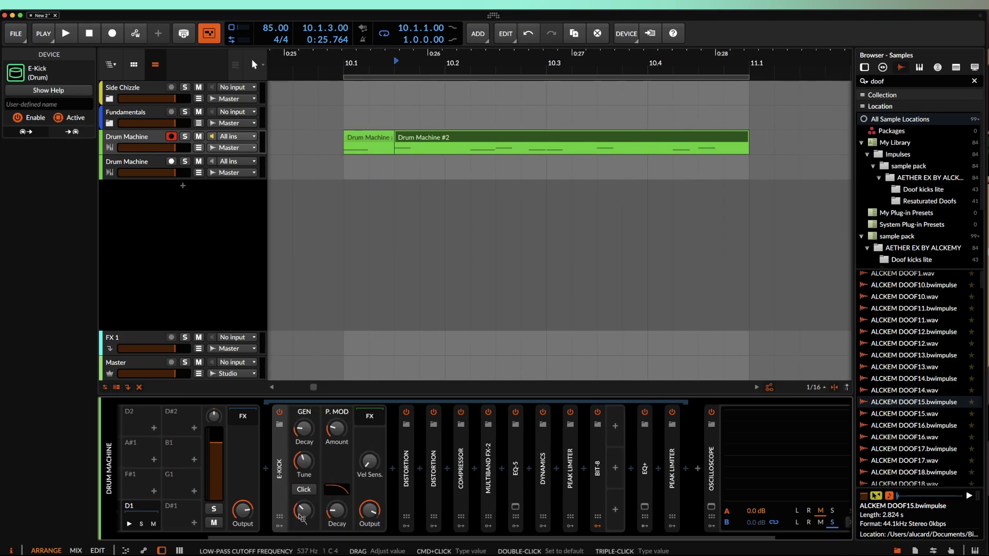
{"action": "left_click", "coordinate": [304, 489]}
{"action": "key", "text": "space"}
{"action": "key", "text": "space"}
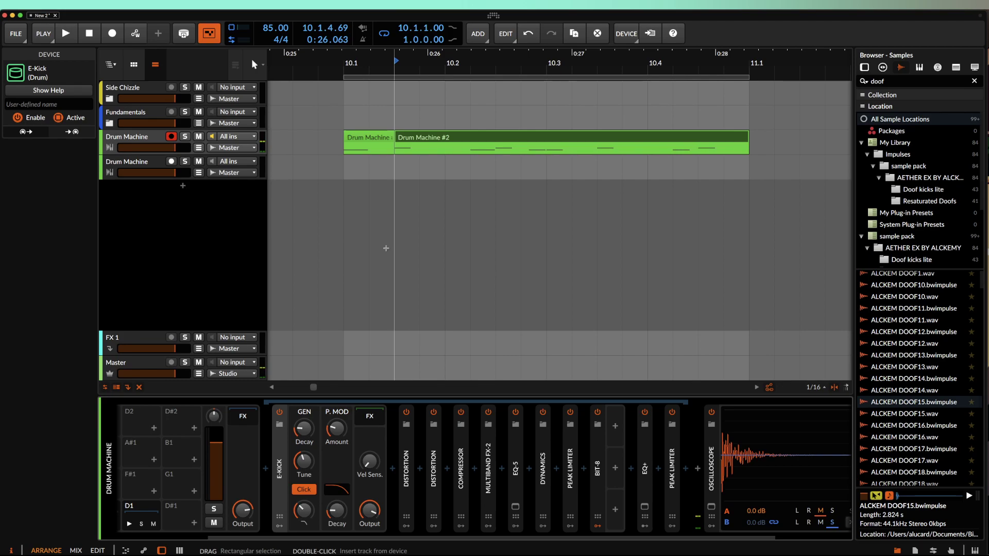
Step: Play the short kick clip at 10.1.1.00 and examine its waveform in the Oscilloscope
{"action": "left_click", "coordinate": [368, 144]}
{"action": "key", "text": "space"}
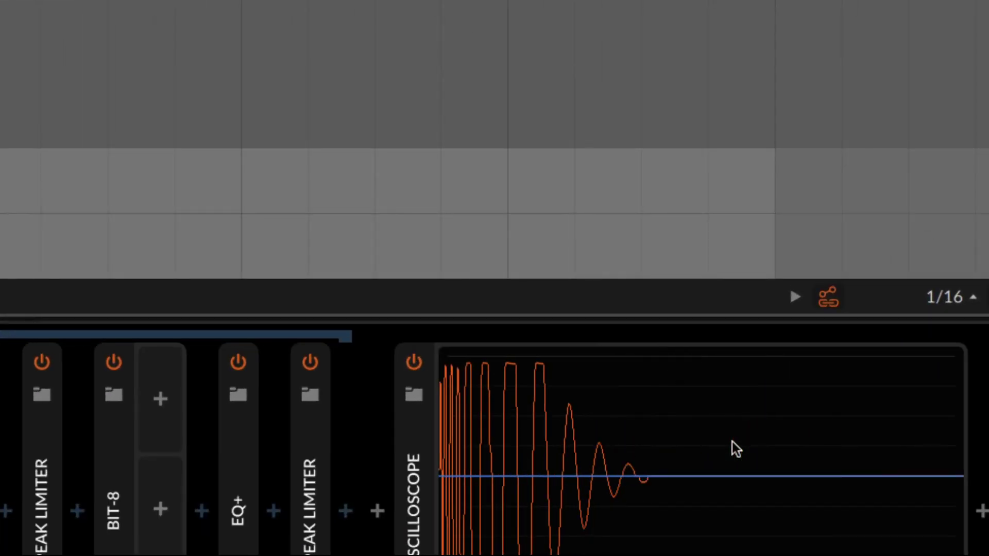
{"action": "scroll", "coordinate": [637, 453], "scroll_direction": "right", "scroll_amount": 3}
{"action": "scroll", "coordinate": [484, 372], "scroll_direction": "left", "scroll_amount": 3}
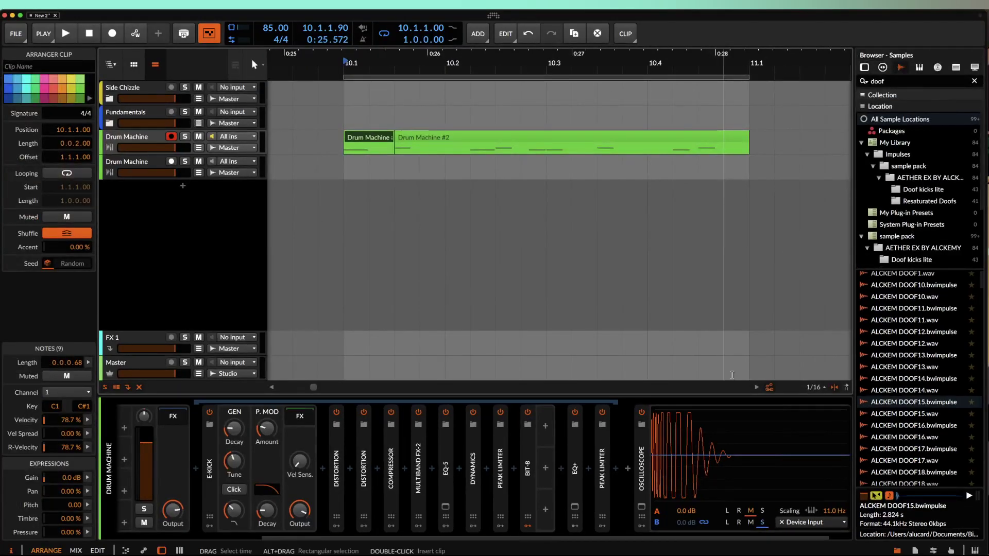
Step: Place ALCKEM DOOF10.wav on the upper Drum Machine track at 11.1.3.00 for a close waveform comparison
{"action": "left_click_drag", "start_coordinate": [898, 298], "coordinate": [786, 146]}
{"action": "scroll", "coordinate": [787, 146], "scroll_direction": "up", "scroll_amount": 10}
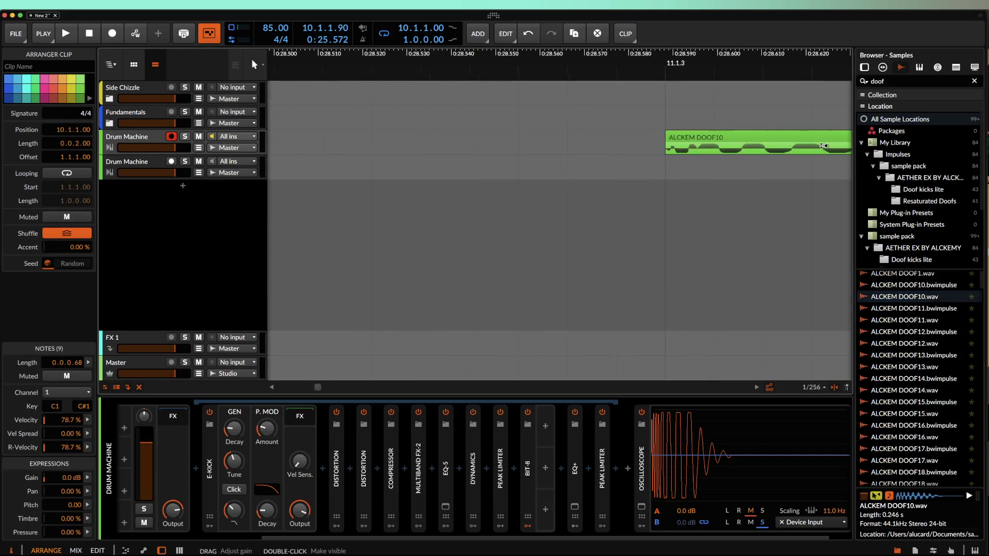
Step: Select the ALCKEM DOOF10 clip at 11.1.3.00 and examine its waveform up close and at full length
{"action": "scroll", "coordinate": [655, 115], "scroll_direction": "up", "scroll_amount": 4}
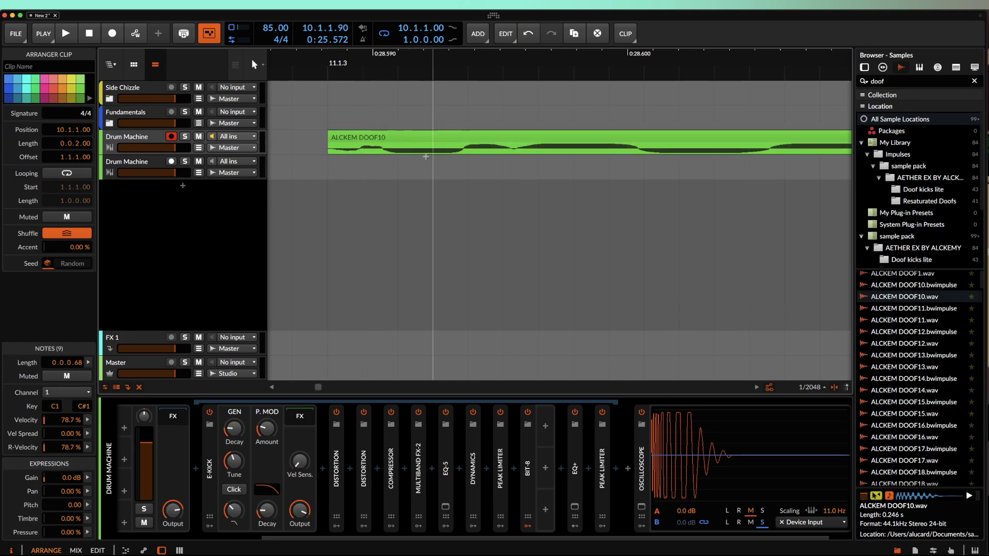
{"action": "left_click_drag", "start_coordinate": [433, 154], "coordinate": [351, 132]}
{"action": "scroll", "coordinate": [385, 135], "scroll_direction": "down", "scroll_amount": 10}
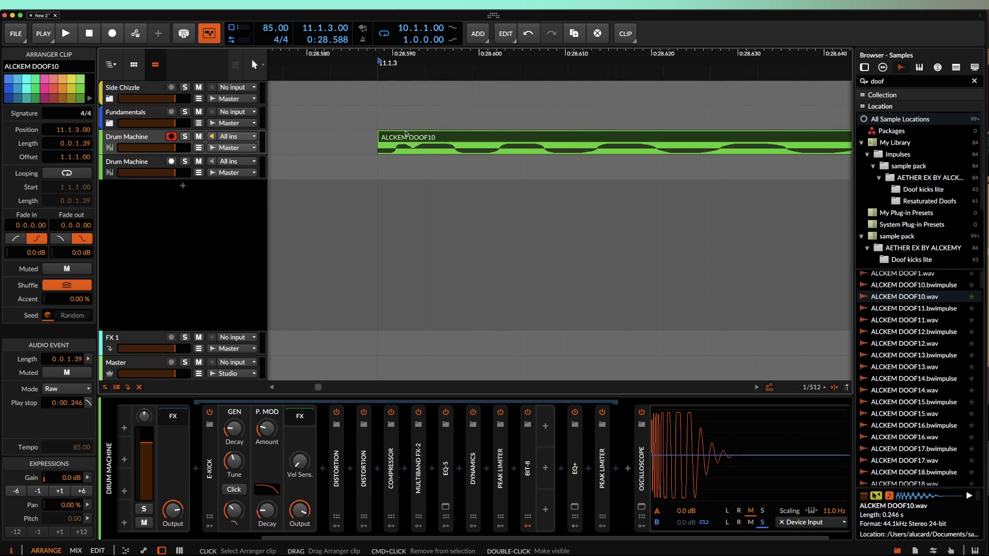
{"action": "scroll", "coordinate": [598, 139], "scroll_direction": "down", "scroll_amount": 6}
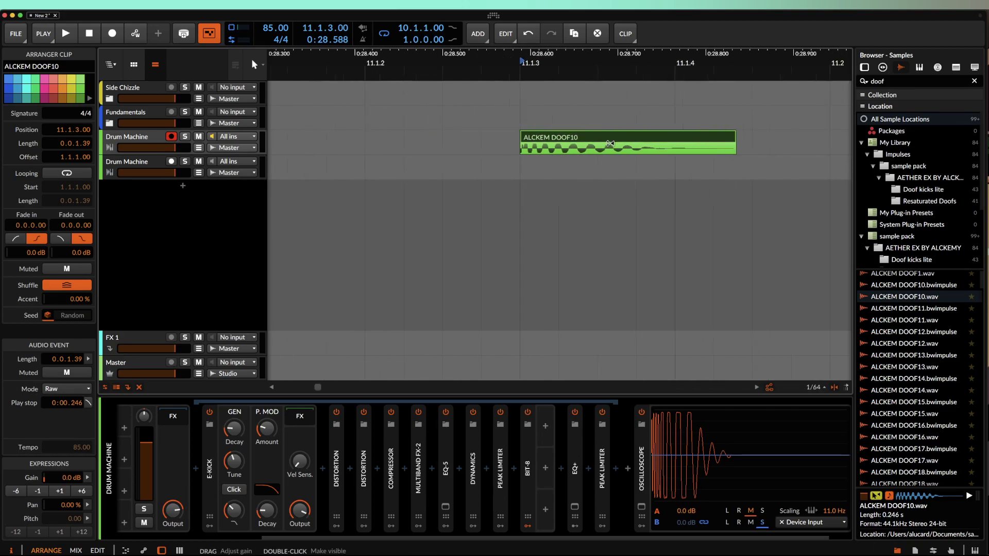
Step: Play the ALCKEM DOOF10 clip repeatedly from 11.1.3.00 to hear its sound
{"action": "key", "text": "space"}
{"action": "key", "text": "space"}
{"action": "key", "text": "space"}
{"action": "key", "text": "space"}
{"action": "key", "text": "space"}
{"action": "key", "text": "space"}
{"action": "key", "text": "space"}
{"action": "key", "text": "space"}
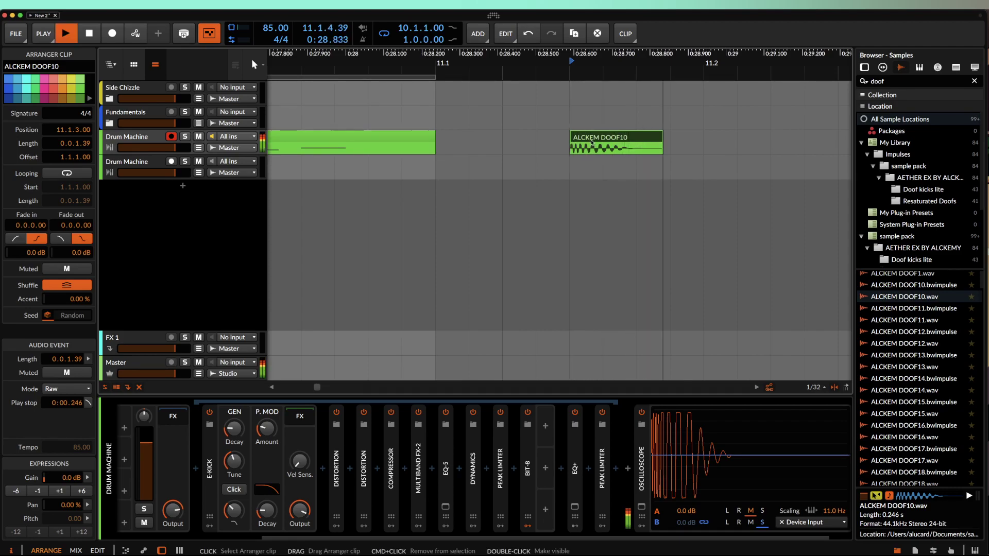
{"action": "key", "text": "space"}
{"action": "key", "text": "space"}
{"action": "key", "text": "space"}
{"action": "key", "text": "space"}
{"action": "key", "text": "space"}
{"action": "key", "text": "space"}
{"action": "key", "text": "space"}
{"action": "key", "text": "space"}
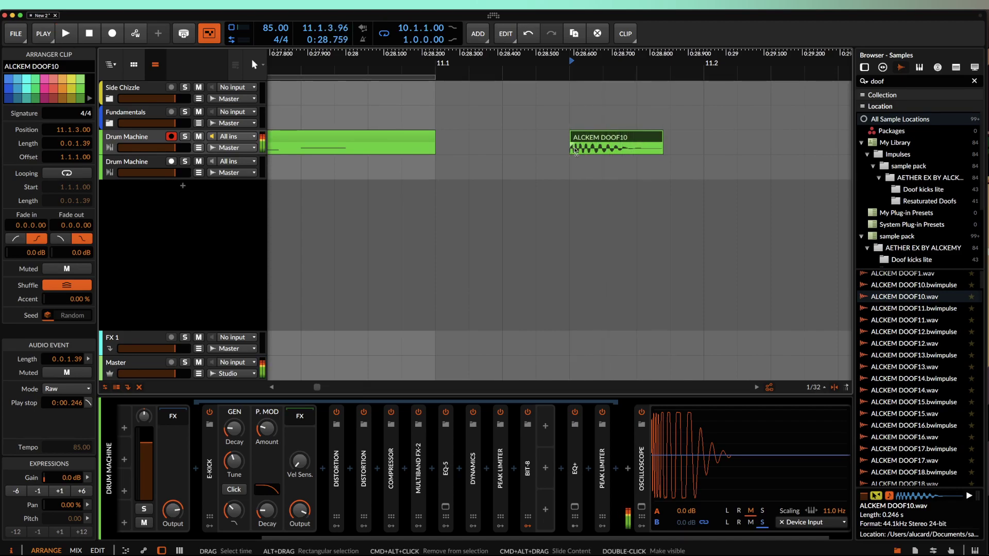
{"action": "key", "text": "space"}
{"action": "key", "text": "space"}
Step: Delete the ALCKEM DOOF10 clip from the upper Drum Machine track
{"action": "scroll", "coordinate": [582, 142], "scroll_direction": "down", "scroll_amount": 1}
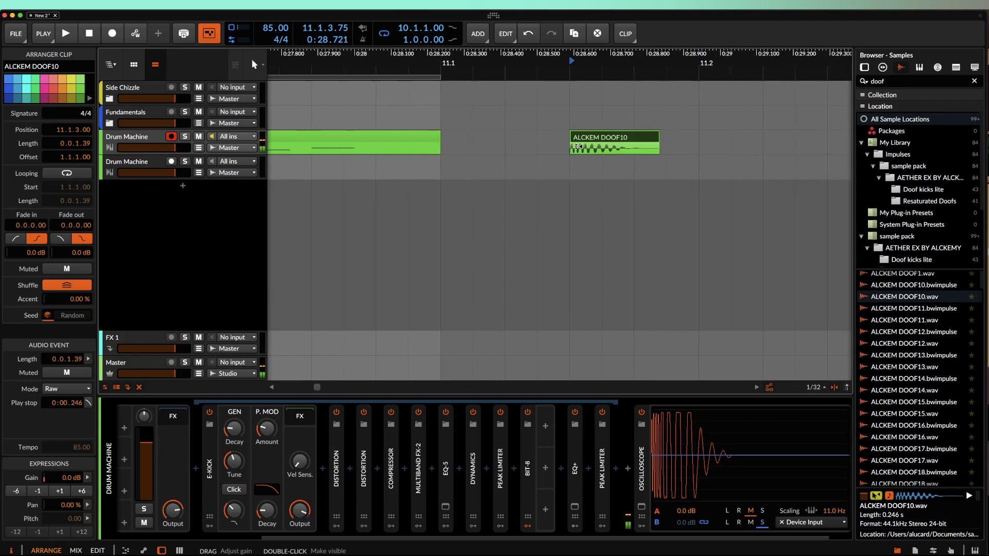
{"action": "key", "text": "Delete"}
{"action": "scroll", "coordinate": [644, 137], "scroll_direction": "down", "scroll_amount": 3}
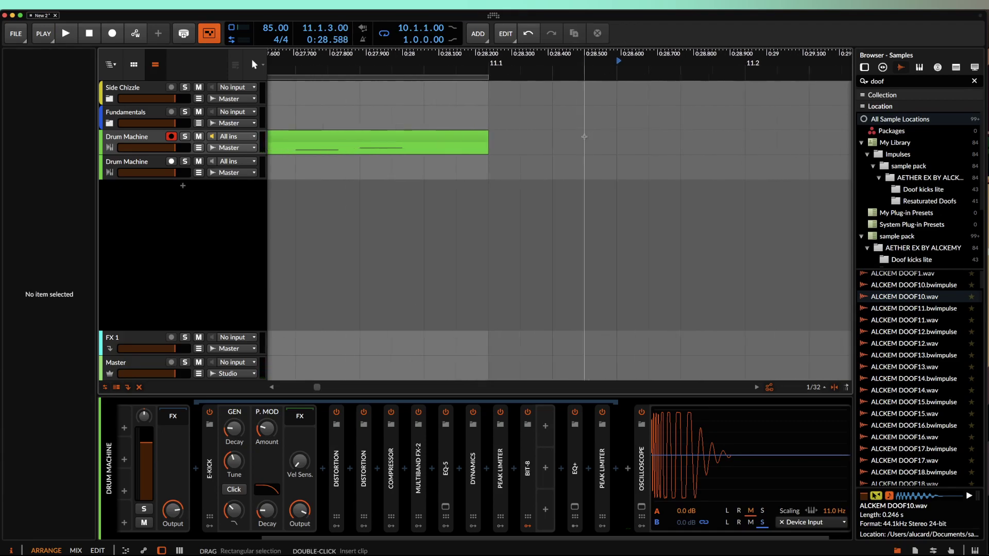
Step: Select both adjoining Drum Machine clips in bar 10 and the upper Drum Machine track
{"action": "left_click", "coordinate": [407, 137]}
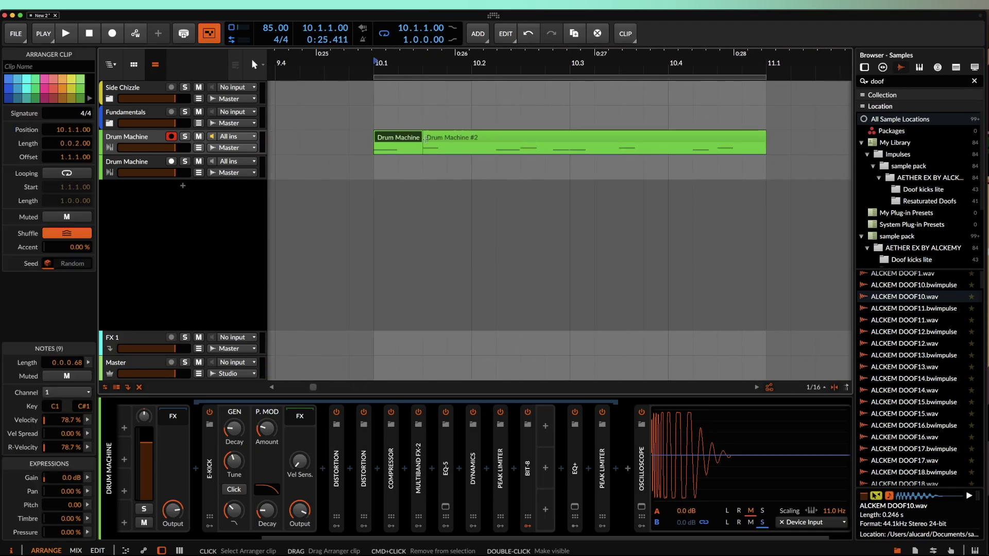
{"action": "left_click", "coordinate": [480, 138], "text": "shift"}
{"action": "scroll", "coordinate": [481, 138], "scroll_direction": "down", "scroll_amount": 5}
{"action": "double_click", "coordinate": [158, 137]}
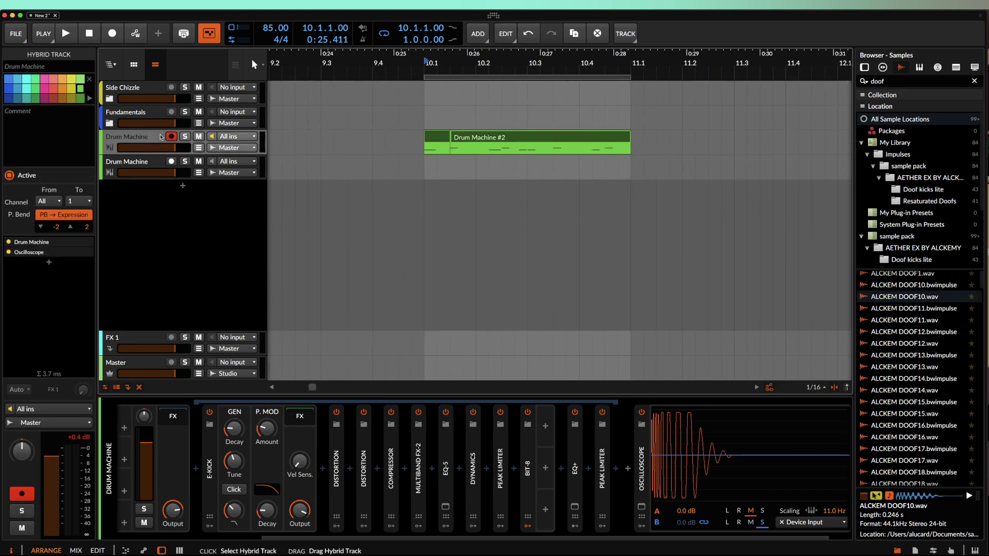
{"action": "scroll", "coordinate": [462, 145], "scroll_direction": "down", "scroll_amount": 4}
{"action": "scroll", "coordinate": [462, 145], "scroll_direction": "down", "scroll_amount": 1}
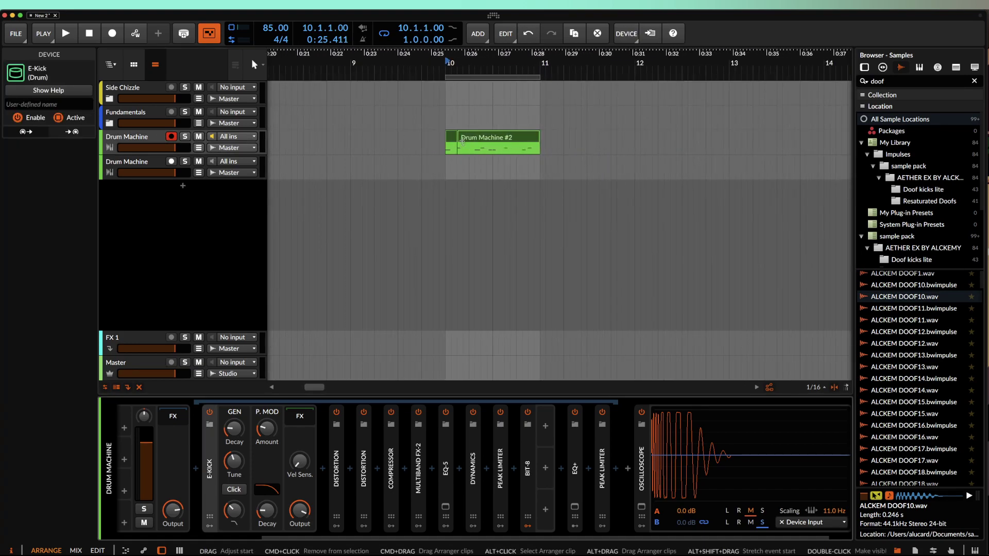
Step: Collapse the E-Kick device and hide the modulator slots of Bit-8 in the kick chain
{"action": "double_click", "coordinate": [210, 470]}
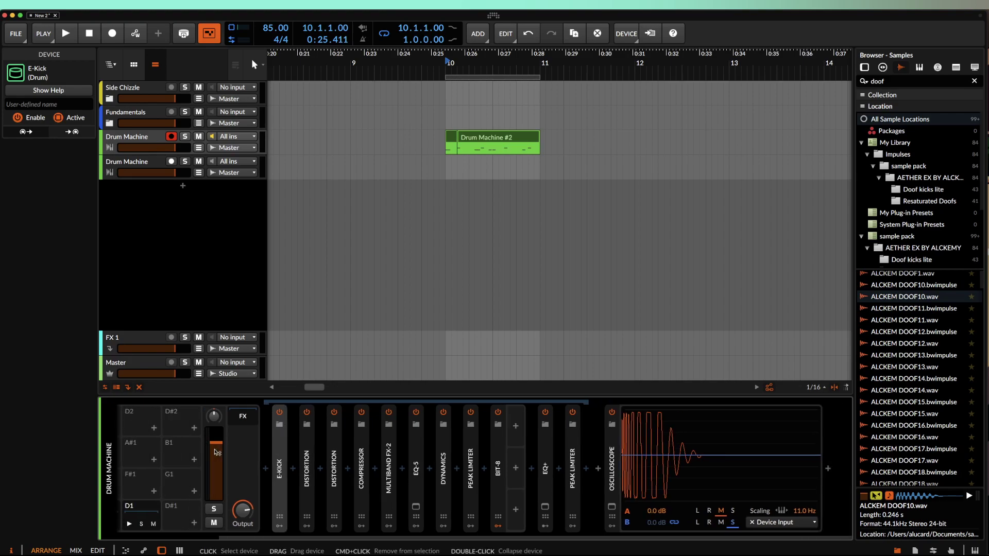
{"action": "double_click", "coordinate": [497, 469]}
{"action": "double_click", "coordinate": [499, 530]}
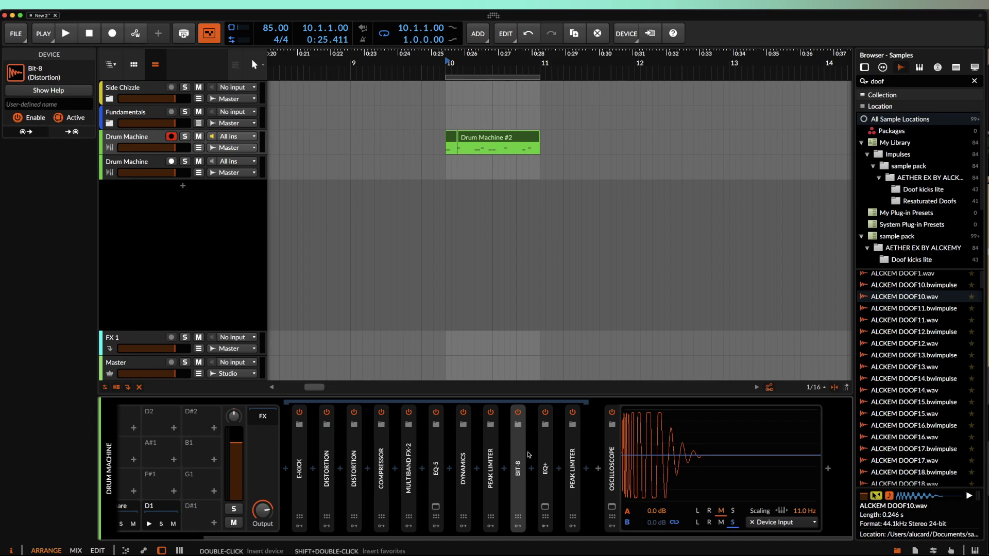
{"action": "scroll", "coordinate": [528, 455], "scroll_direction": "left", "scroll_amount": 2}
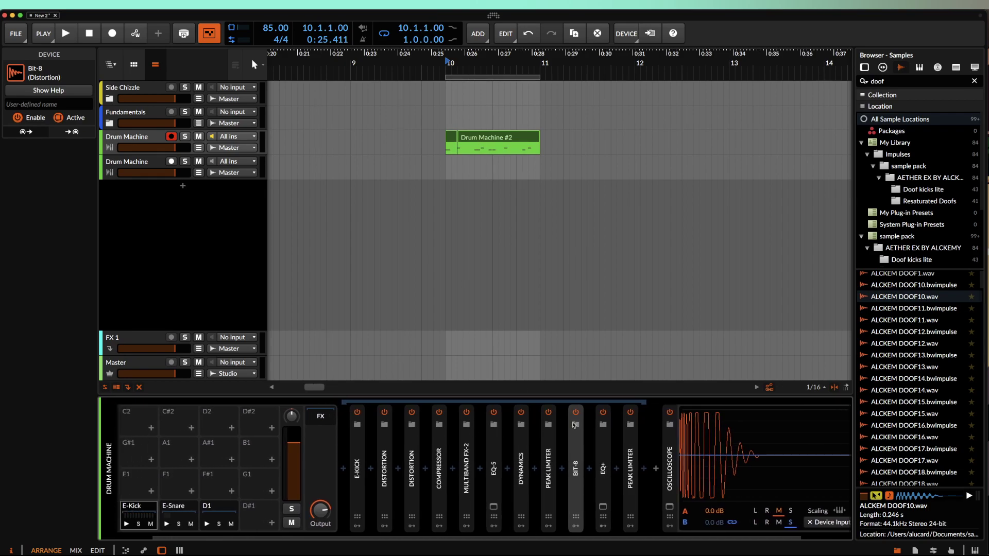
Step: Select the Drum Machine #2 clip and review the device chains of the E-Kick and E-Snare pads
{"action": "left_click", "coordinate": [481, 141]}
{"action": "left_click", "coordinate": [505, 143]}
{"action": "scroll", "coordinate": [365, 421], "scroll_direction": "left", "scroll_amount": 1}
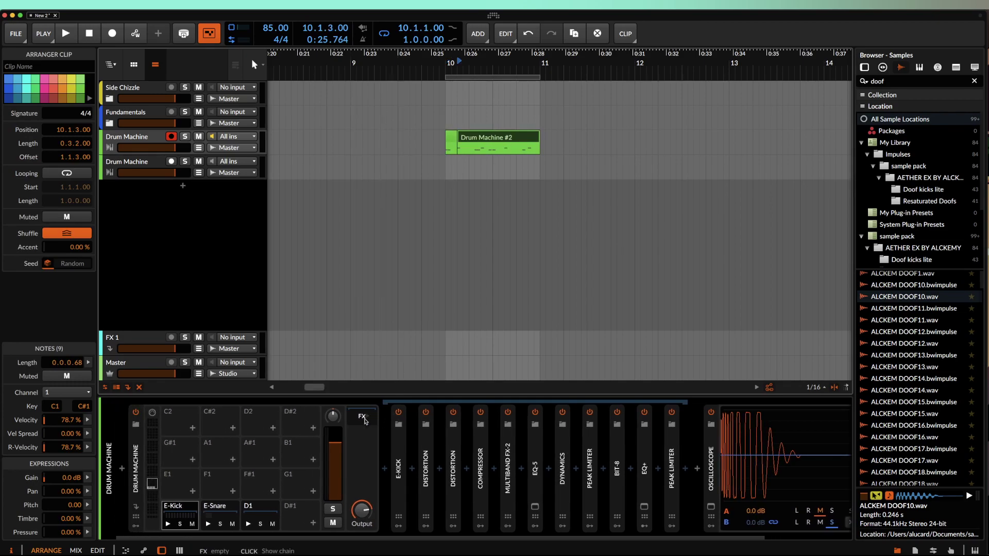
{"action": "left_click", "coordinate": [400, 482]}
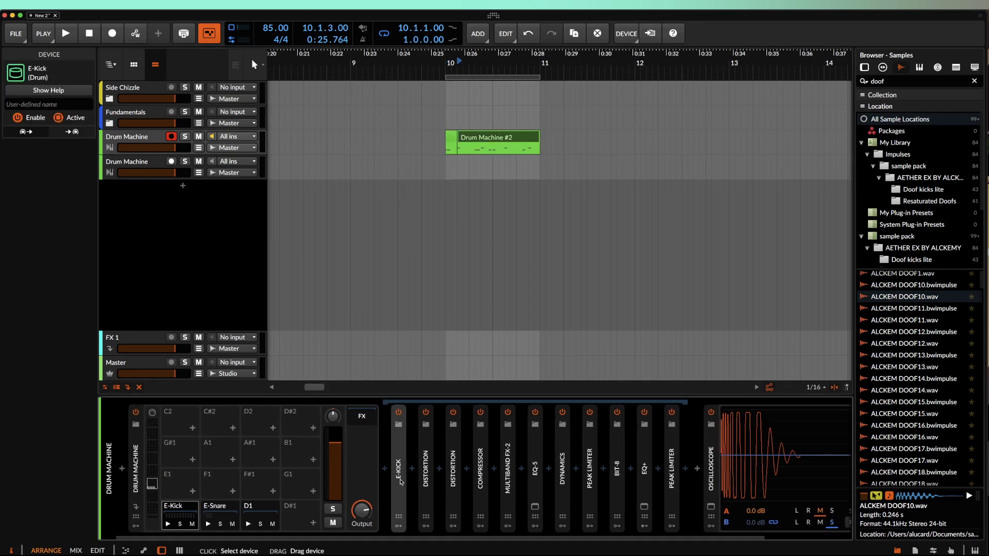
{"action": "double_click", "coordinate": [401, 482]}
{"action": "double_click", "coordinate": [401, 460]}
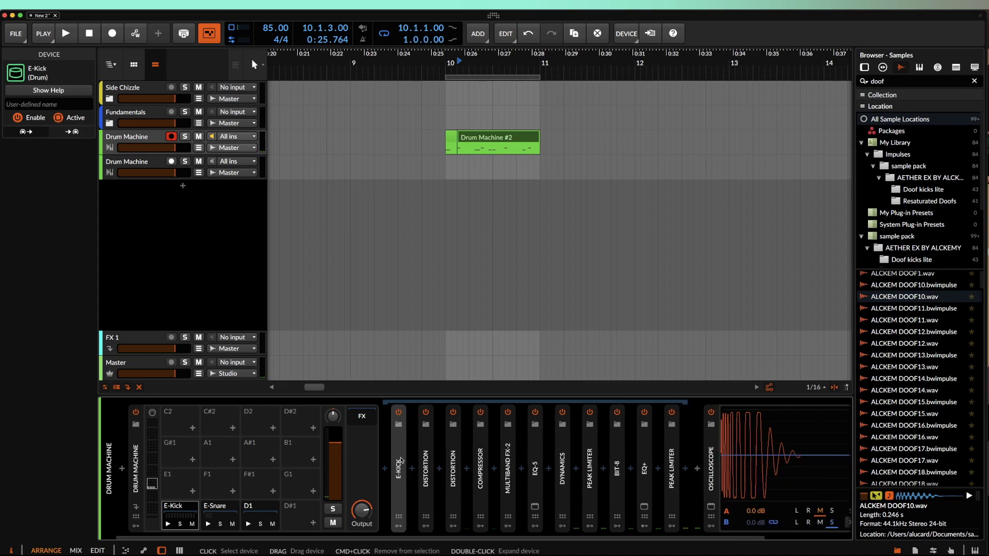
{"action": "scroll", "coordinate": [499, 464], "scroll_direction": "right", "scroll_amount": 3}
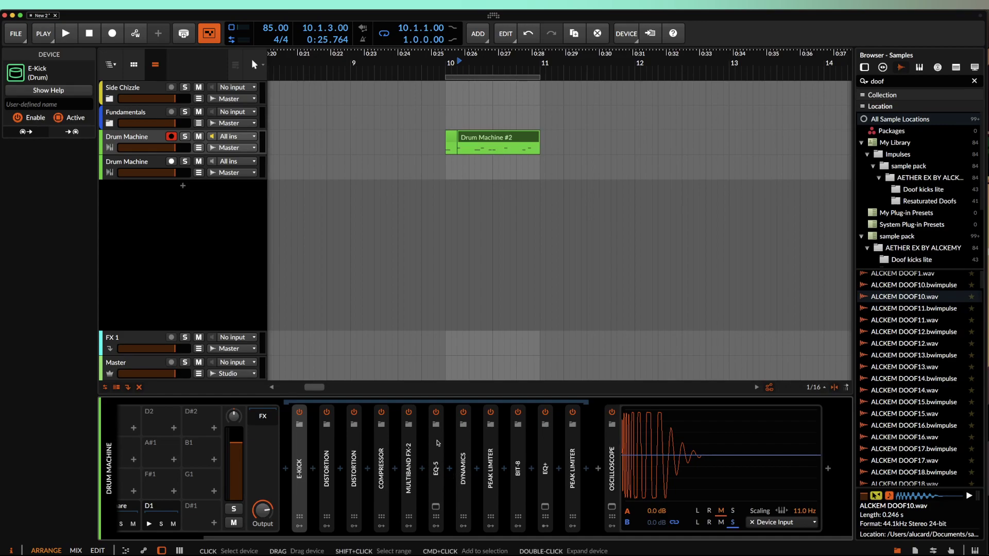
{"action": "scroll", "coordinate": [437, 443], "scroll_direction": "left", "scroll_amount": 3}
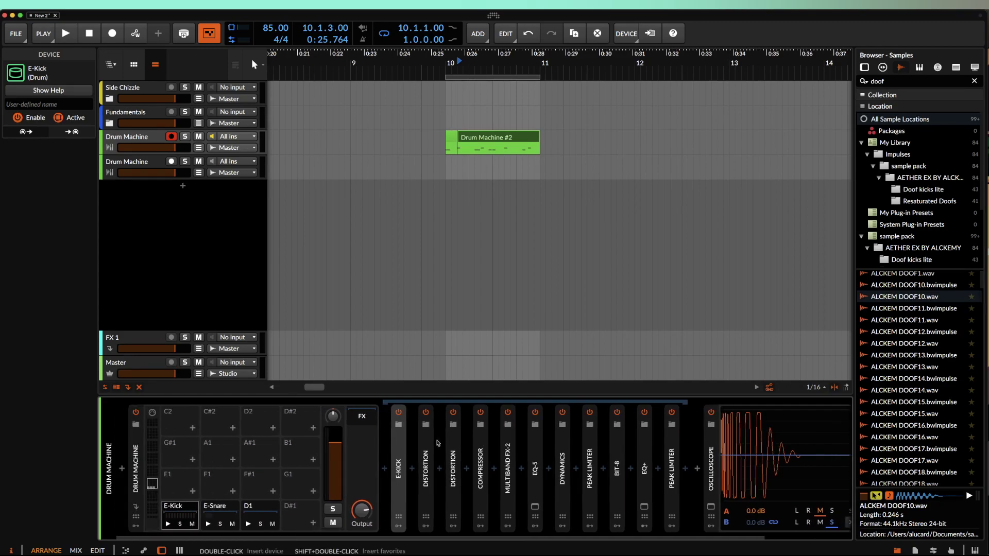
{"action": "left_click", "coordinate": [230, 506]}
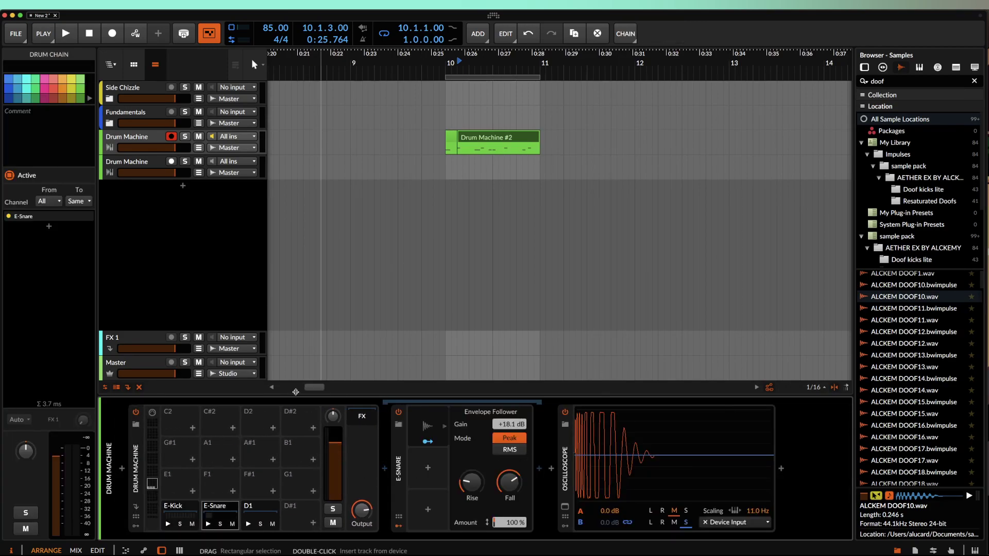
{"action": "left_click", "coordinate": [179, 506]}
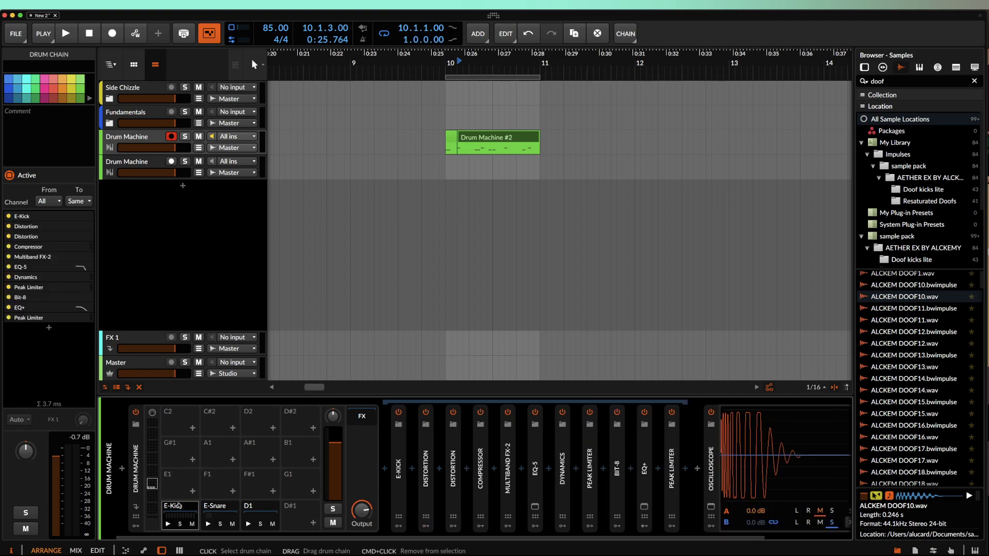
Step: Play the Drum Machine pattern and set the Release of the kick chain's last Peak Limiter to 2.88 s
{"action": "key", "text": "space"}
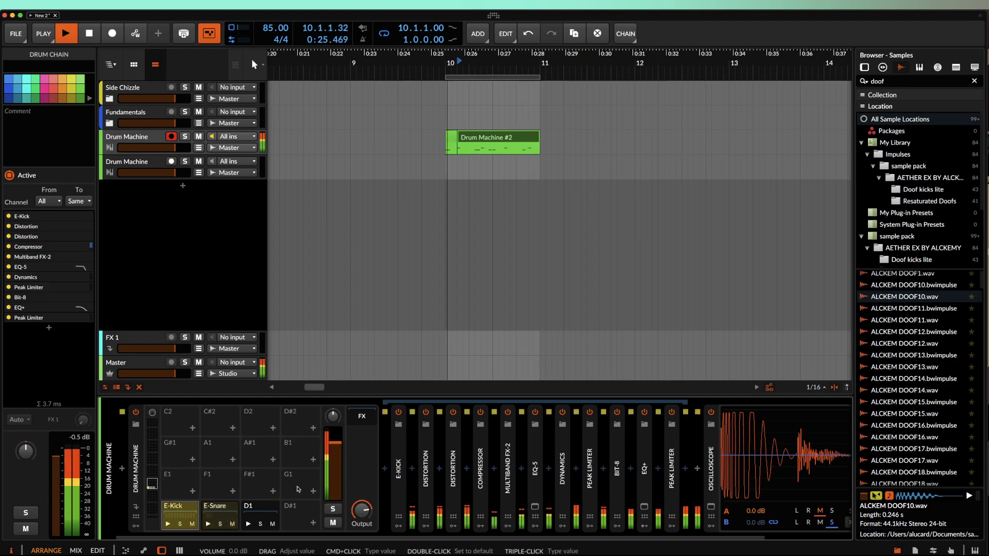
{"action": "left_click", "coordinate": [671, 466]}
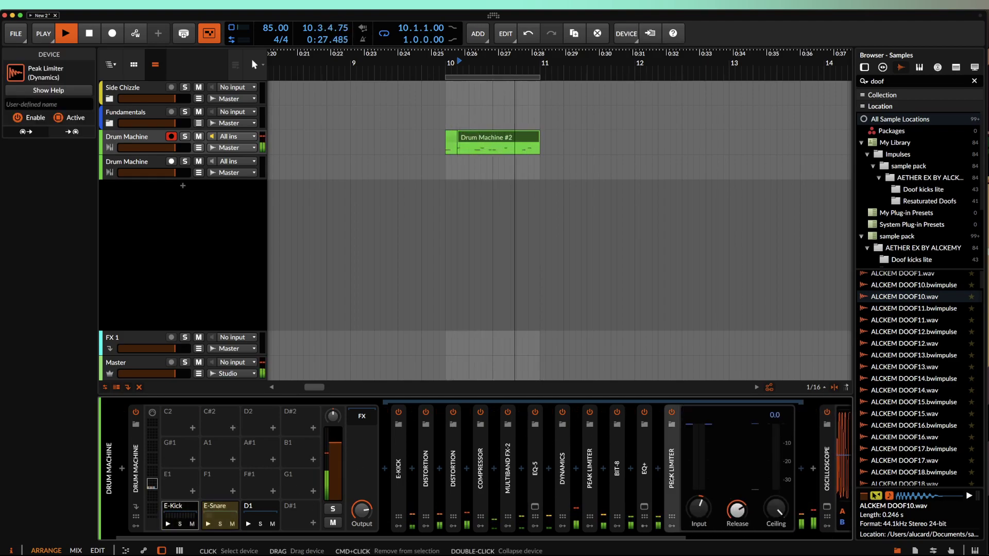
{"action": "left_click_drag", "start_coordinate": [737, 510], "coordinate": [737, 535]}
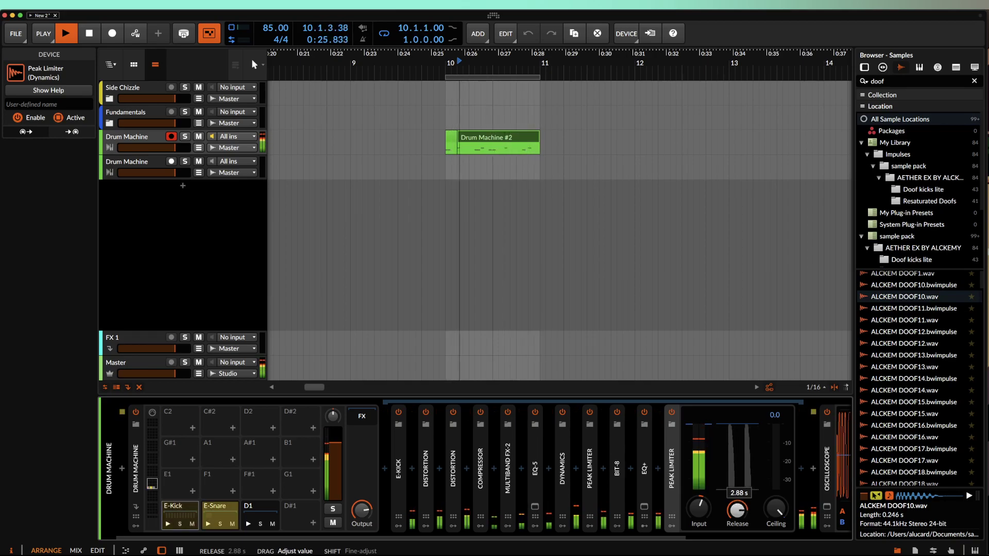
{"action": "double_click", "coordinate": [674, 455]}
{"action": "key", "text": "space"}
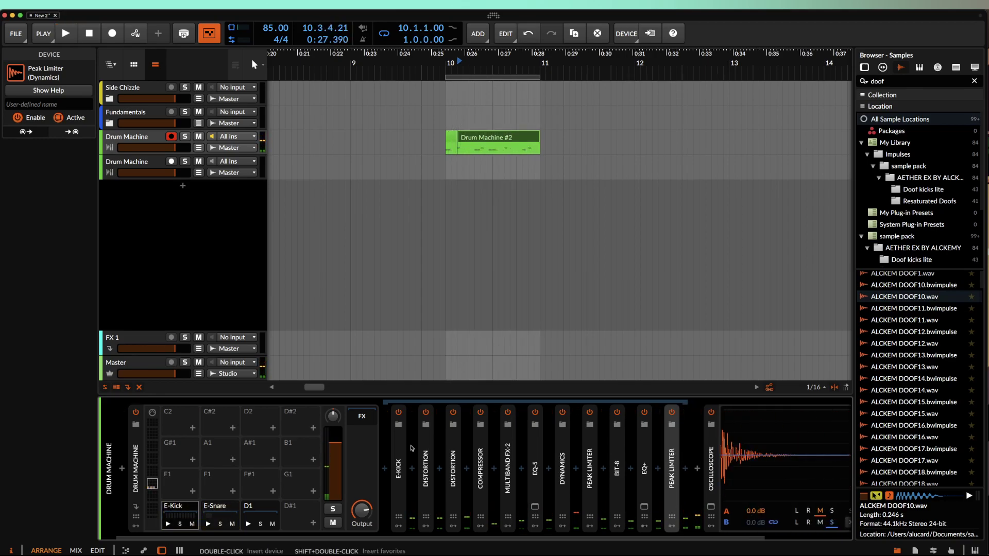
Step: Show the E-Snare pad's chain and expand the E-Snare device to reach its oscillator, noise and filter controls
{"action": "scroll", "coordinate": [670, 456], "scroll_direction": "right", "scroll_amount": 1}
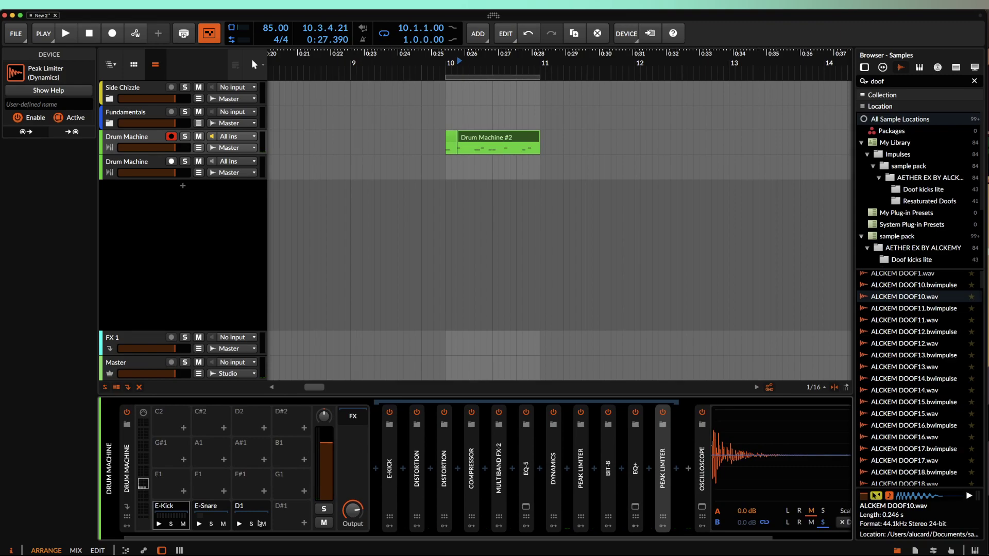
{"action": "left_click", "coordinate": [221, 508]}
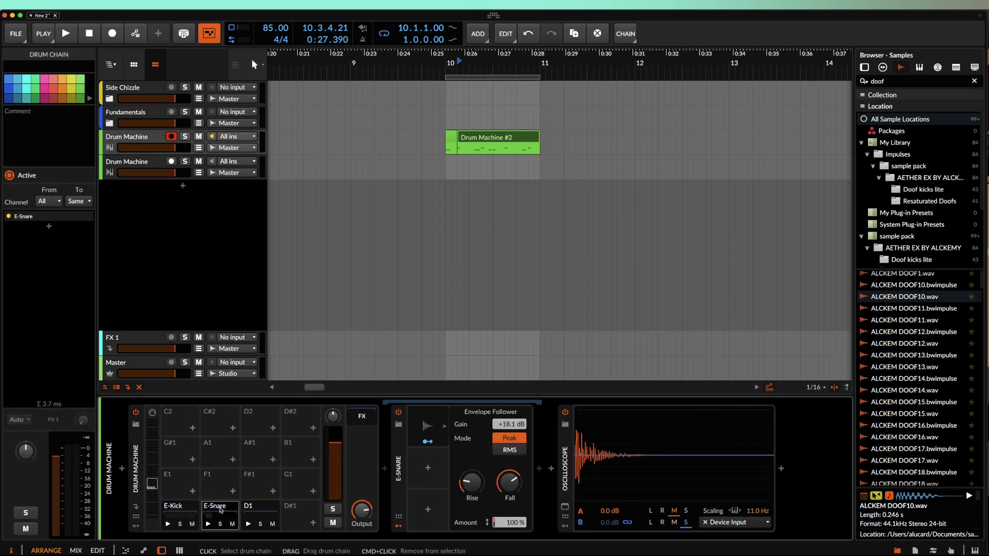
{"action": "left_click", "coordinate": [398, 452]}
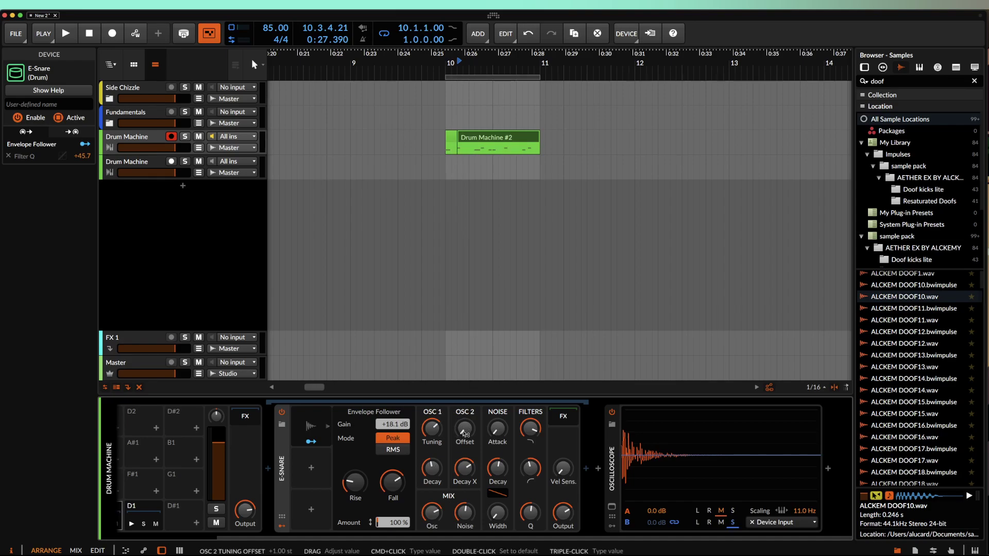
{"action": "left_click_drag", "start_coordinate": [460, 439], "coordinate": [463, 434]}
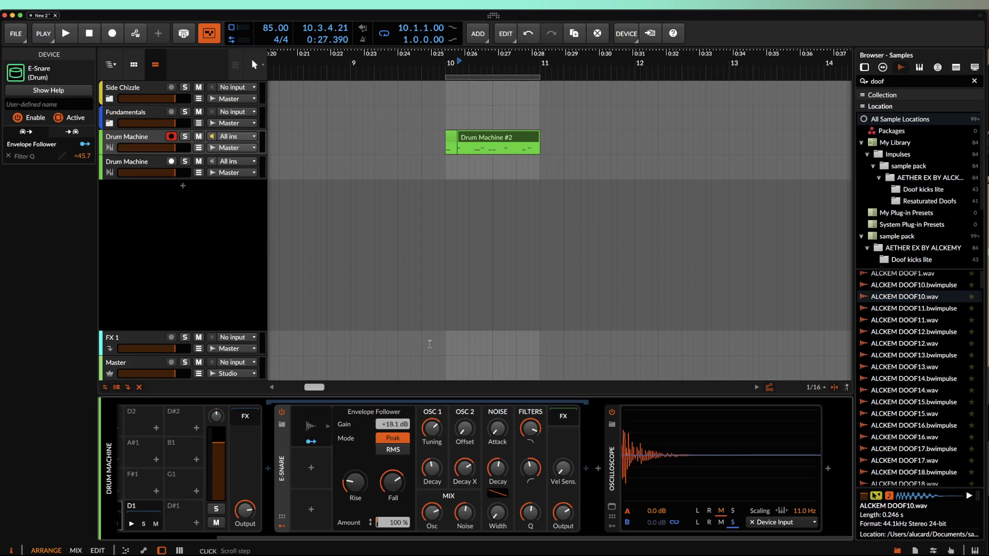
{"action": "scroll", "coordinate": [467, 162], "scroll_direction": "up", "scroll_amount": 3}
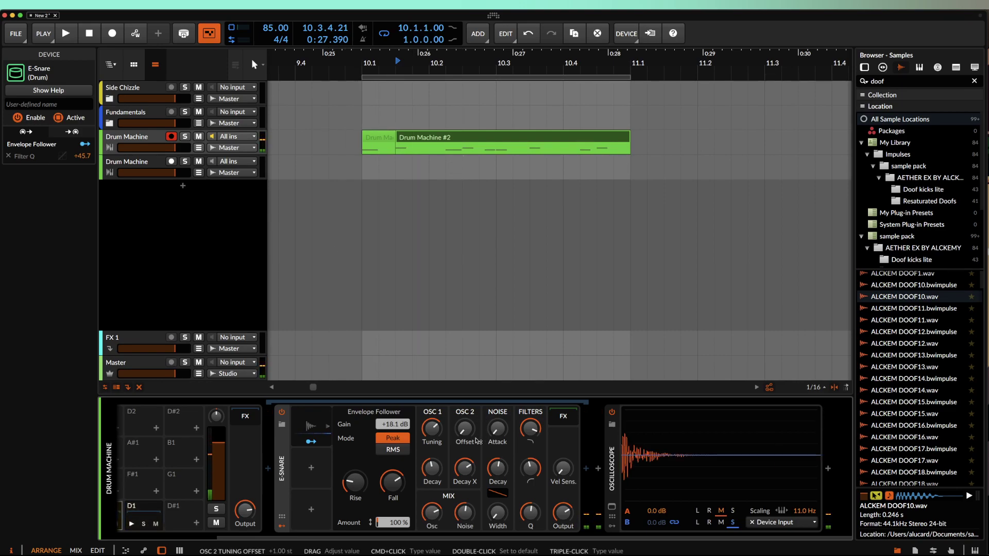
Step: Try raising the E-Snare's OSC 2 tuning offset to +6.46 st and lower its Decay X
{"action": "left_click_drag", "start_coordinate": [434, 431], "coordinate": [462, 432]}
{"action": "key", "text": "super+z"}
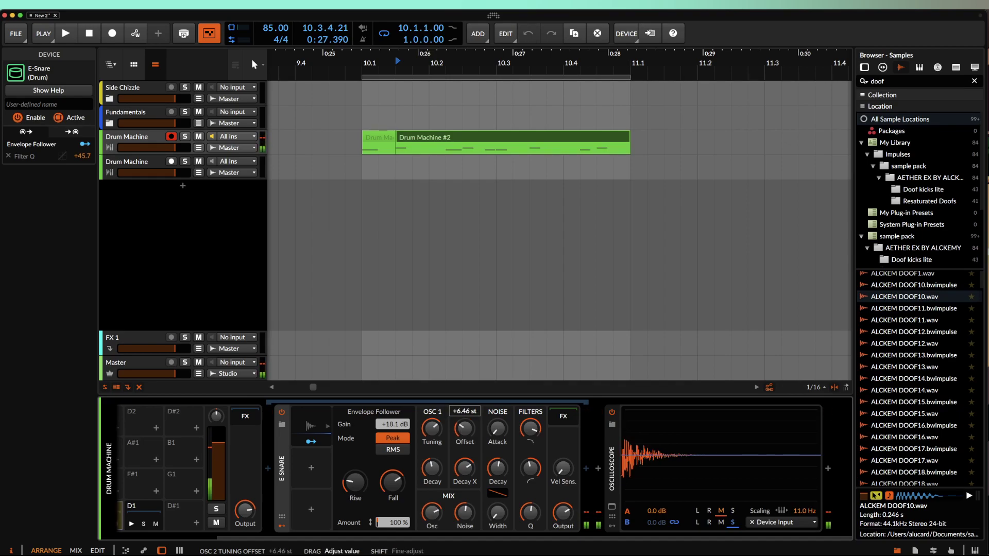
{"action": "left_click_drag", "start_coordinate": [472, 479], "coordinate": [472, 494]}
{"action": "left_click_drag", "start_coordinate": [465, 430], "coordinate": [466, 422]}
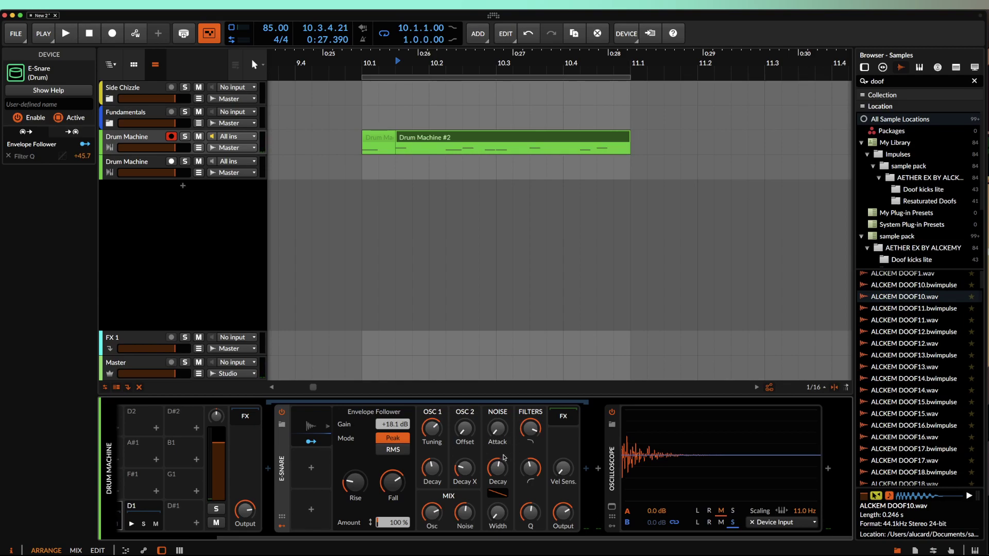
Step: Raise the E-Snare's noise decay to 1.00 s and reshape the noise decay curve
{"action": "left_click", "coordinate": [497, 469]}
{"action": "left_click_drag", "start_coordinate": [497, 492], "coordinate": [496, 501]}
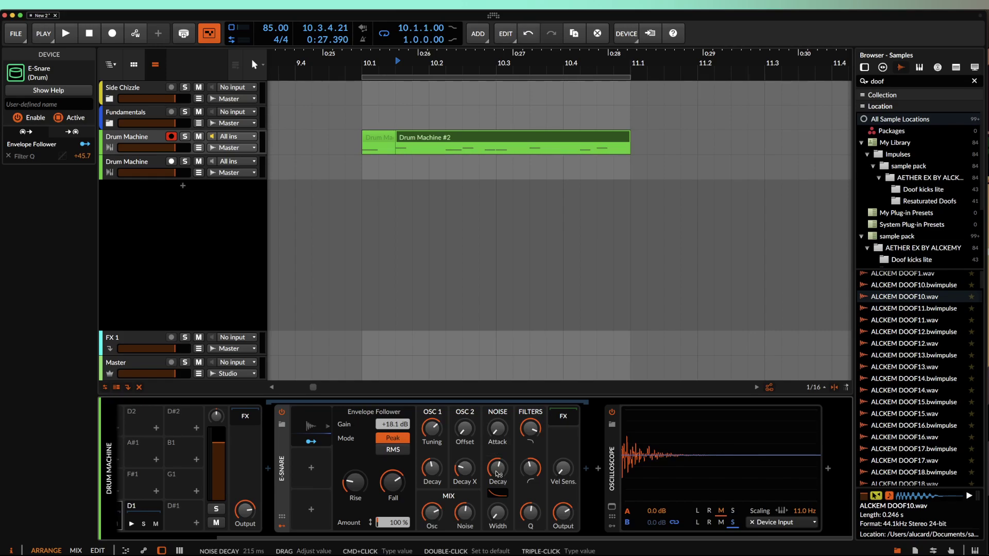
{"action": "left_click_drag", "start_coordinate": [499, 472], "coordinate": [494, 471]}
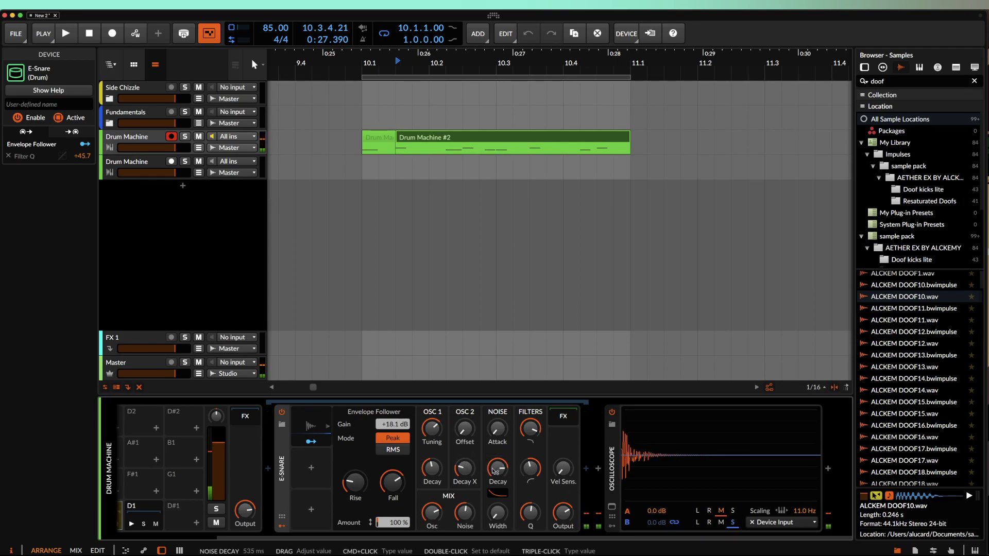
{"action": "left_click_drag", "start_coordinate": [494, 471], "coordinate": [494, 452]}
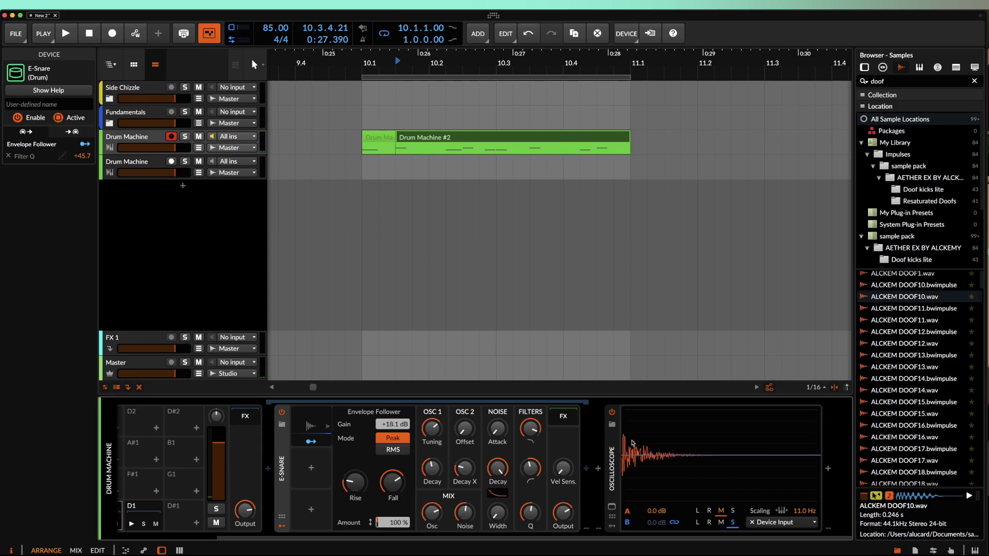
{"action": "left_click_drag", "start_coordinate": [498, 493], "coordinate": [498, 504]}
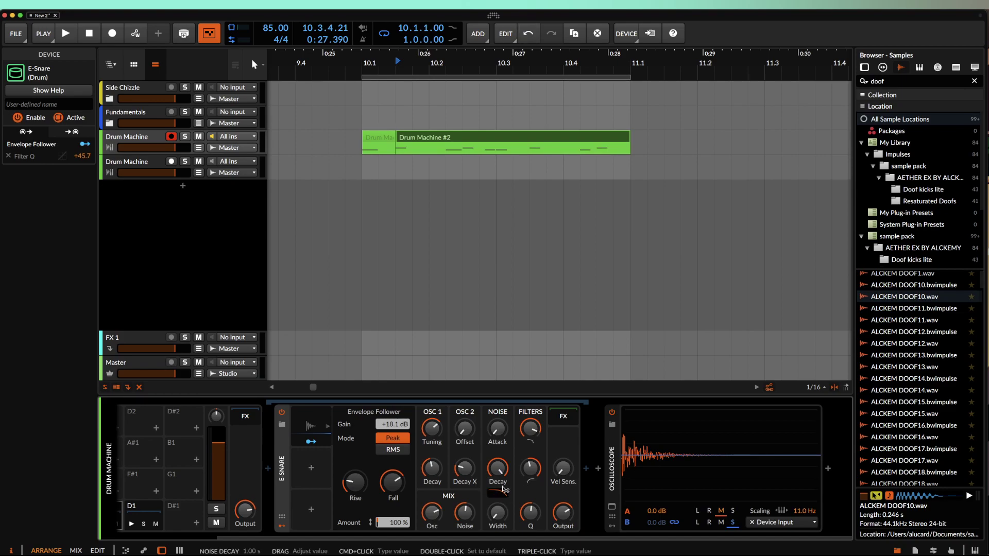
Step: Shorten the E-Snare's noise decay to a medium length and adjust the noise decay curve
{"action": "mouse_move", "coordinate": [502, 470]}
{"action": "left_mouse_down"}
{"action": "mouse_move", "coordinate": [501, 488]}
{"action": "mouse_move", "coordinate": [502, 477]}
{"action": "left_mouse_up"}
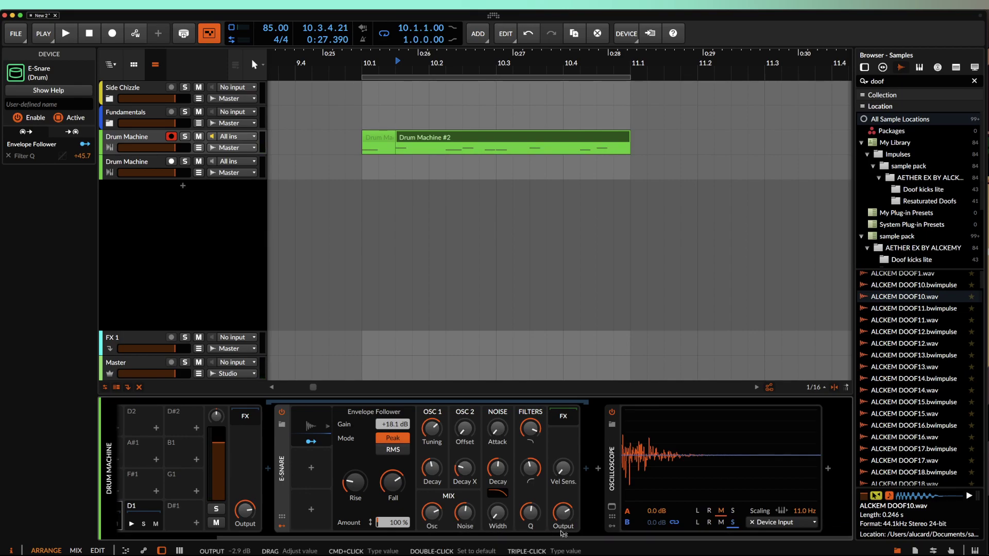
{"action": "left_click_drag", "start_coordinate": [502, 494], "coordinate": [502, 493]}
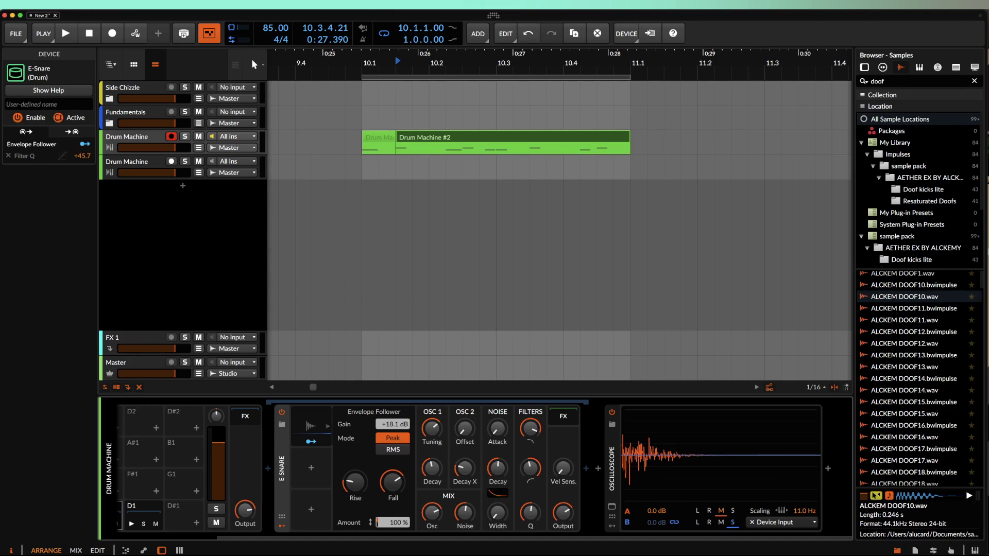
Step: Delete the E-Snare's Envelope Follower modulator along with its filter Q modulation
{"action": "left_click", "coordinate": [308, 432]}
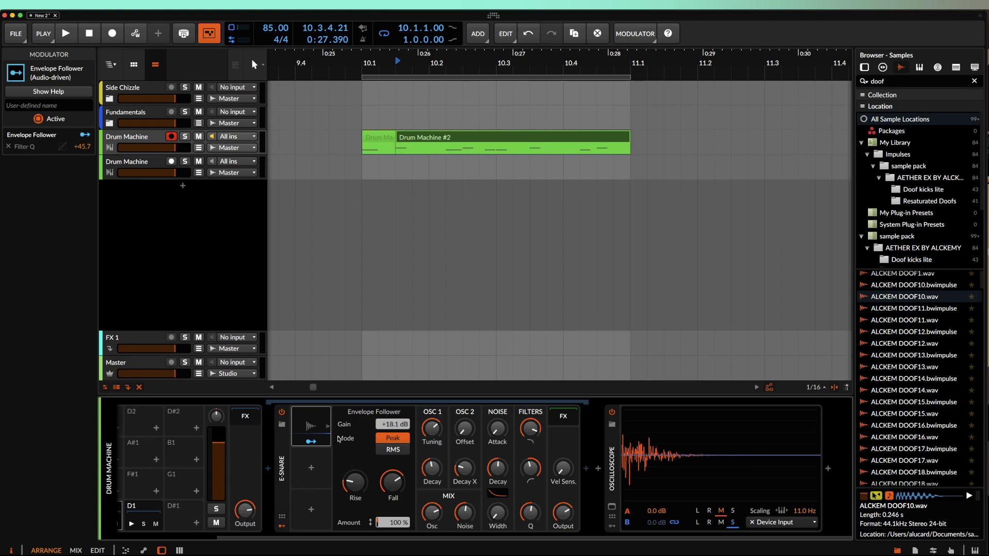
{"action": "left_click", "coordinate": [308, 431]}
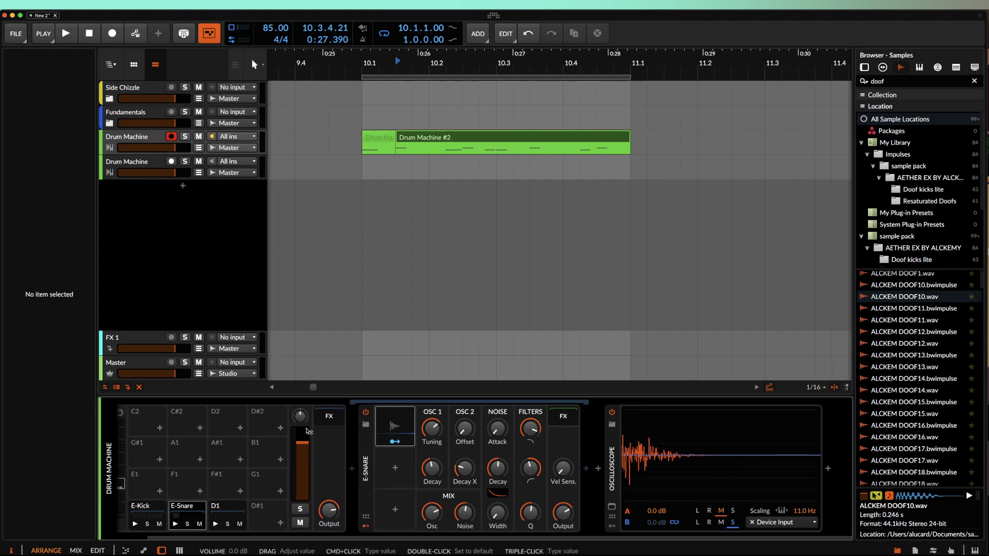
{"action": "left_click", "coordinate": [404, 430]}
{"action": "key", "text": "Delete"}
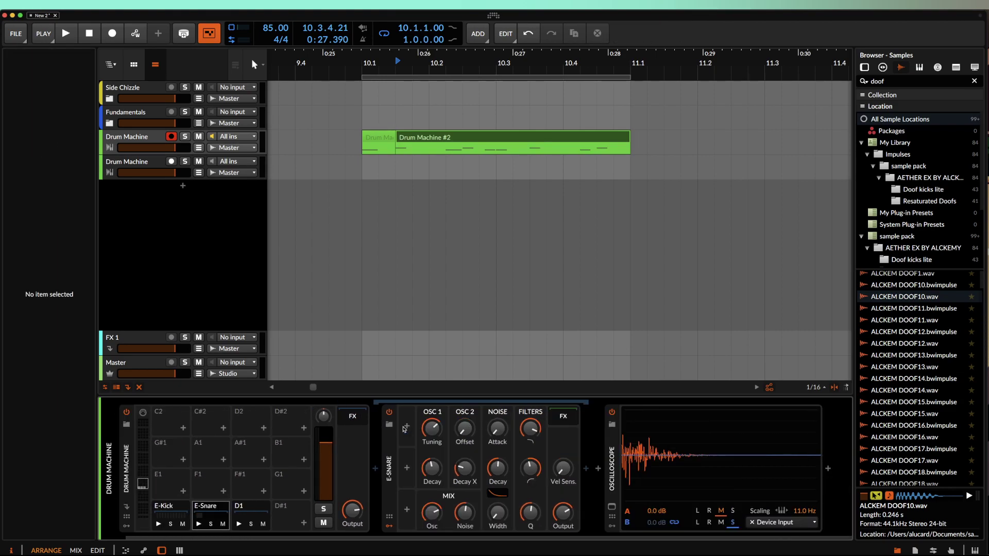
Step: Add an Envelope Follower modulator to the E-Snare and map it to the filter Q with an amount of +45.7
{"action": "left_click", "coordinate": [406, 426]}
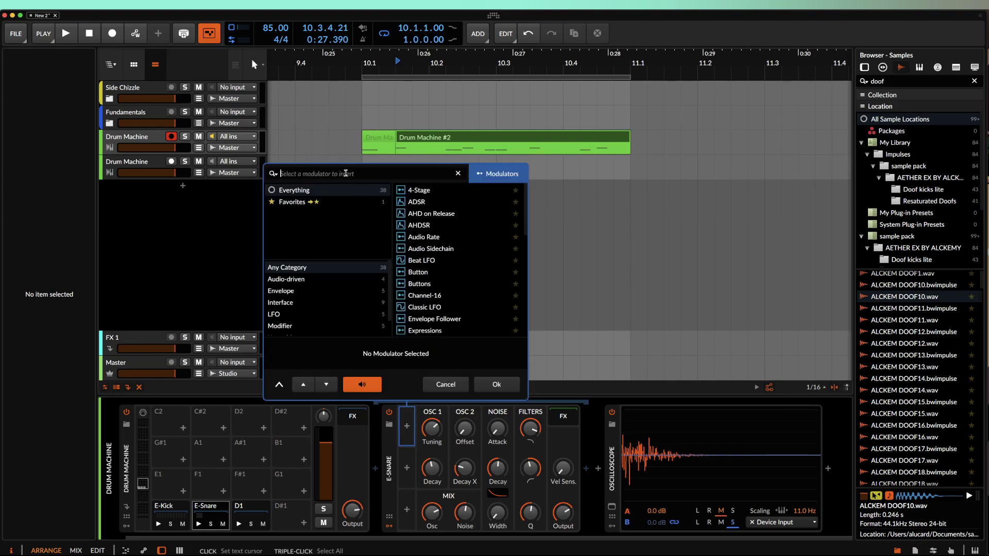
{"action": "type", "text": "ENV"}
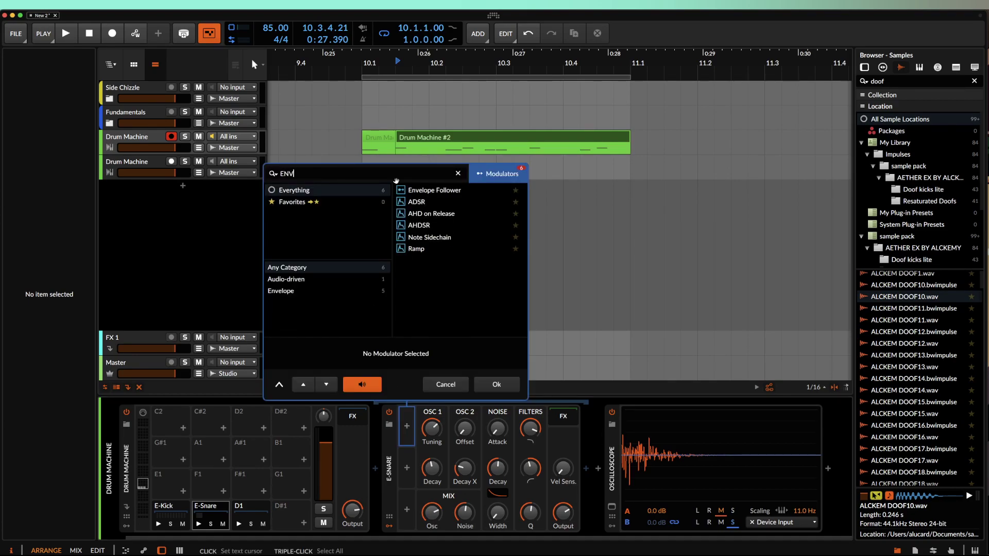
{"action": "left_click", "coordinate": [411, 192]}
{"action": "left_click", "coordinate": [506, 388]}
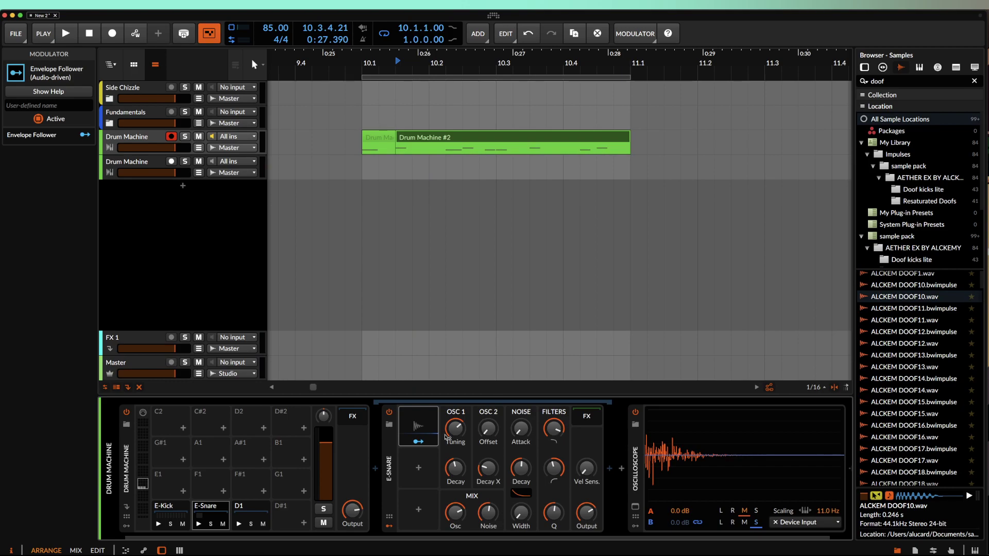
{"action": "left_click_drag", "start_coordinate": [419, 441], "coordinate": [554, 546]}
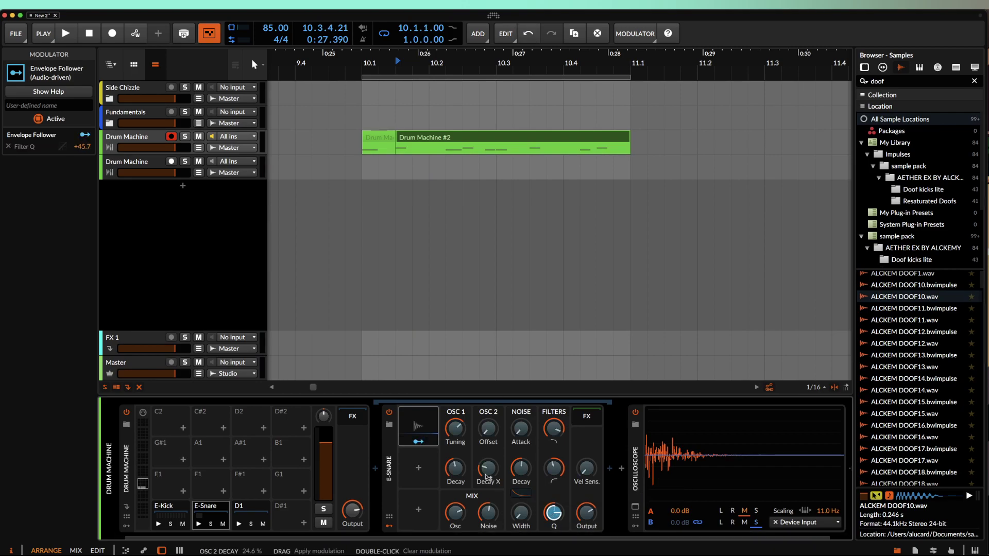
{"action": "left_click", "coordinate": [420, 443]}
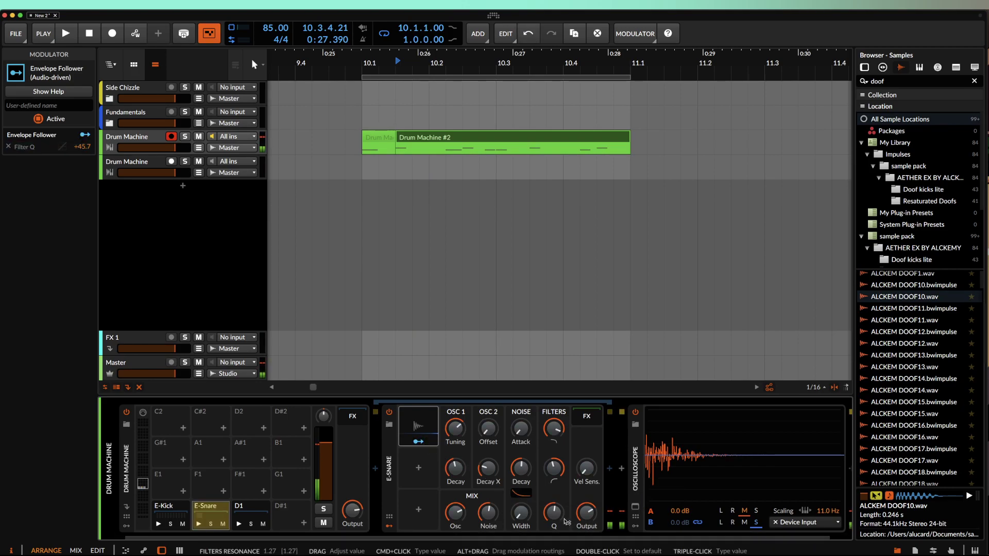
Step: Lower the E-Snare's filter Q and delete the Envelope Follower modulator from the device
{"action": "left_click_drag", "start_coordinate": [554, 512], "coordinate": [554, 498]}
{"action": "left_click", "coordinate": [417, 430]}
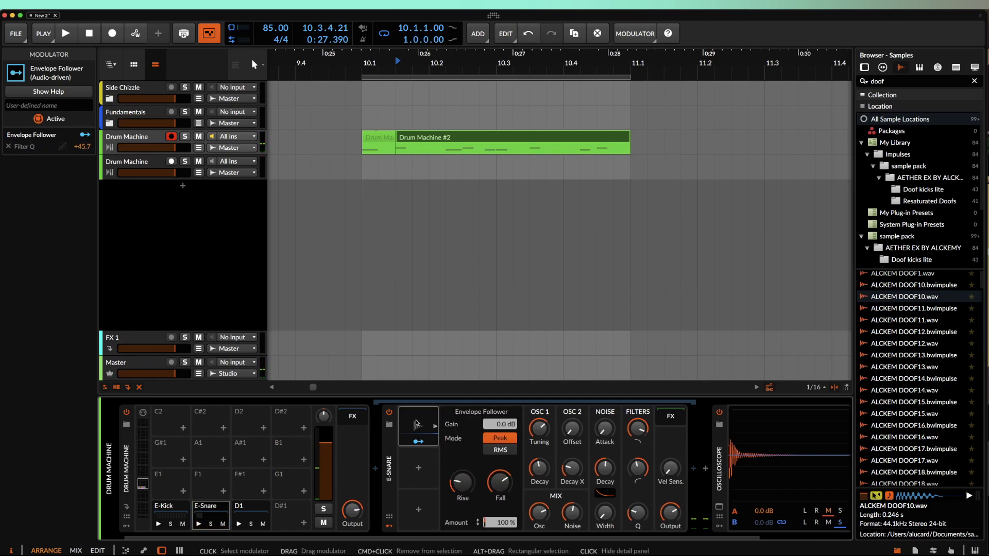
{"action": "key", "text": "Delete"}
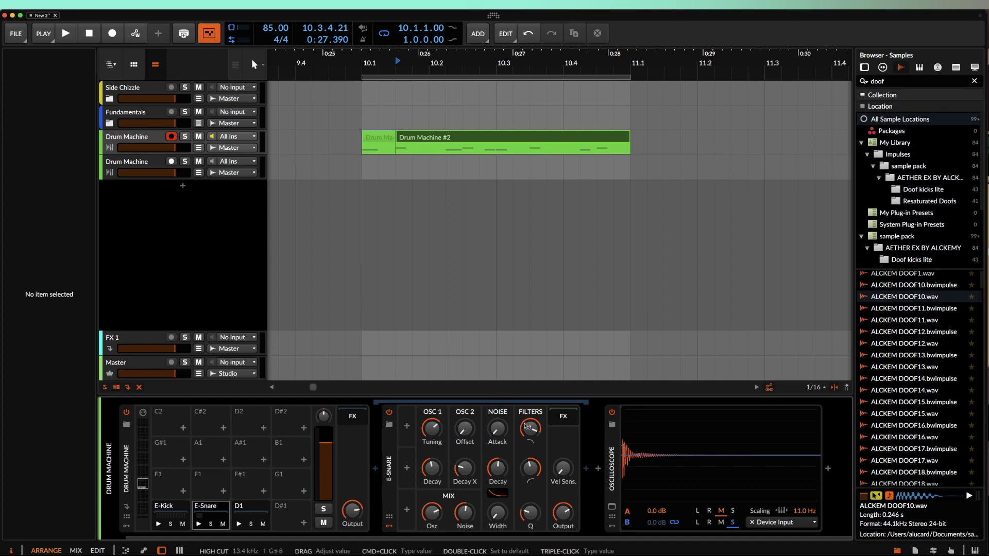
Step: Open the E-Snare's filters by lowering the low cut and raising the high cut, and lengthen the noise decay
{"action": "left_click_drag", "start_coordinate": [532, 469], "coordinate": [531, 469]}
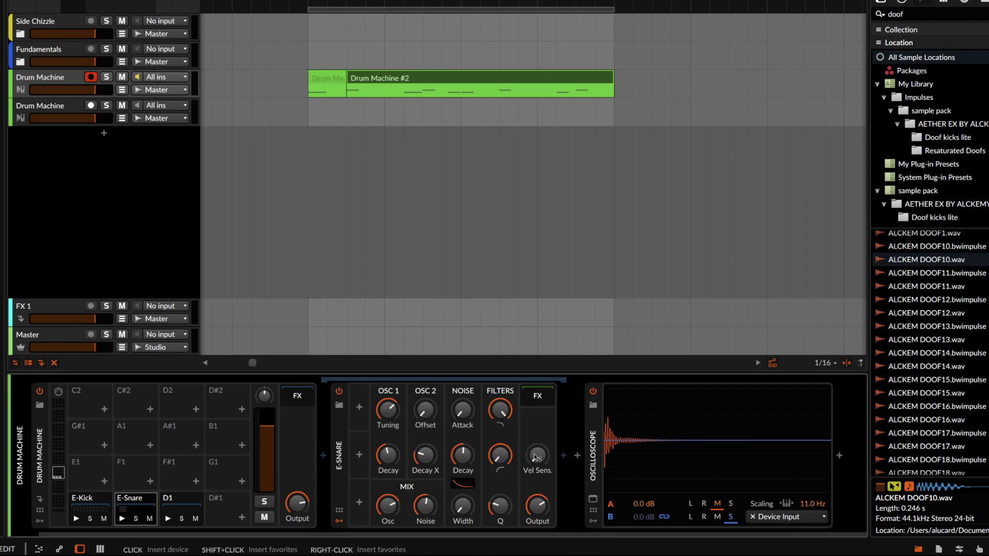
{"action": "mouse_move", "coordinate": [463, 455]}
{"action": "left_click_drag", "start_coordinate": [462, 455], "coordinate": [467, 452]}
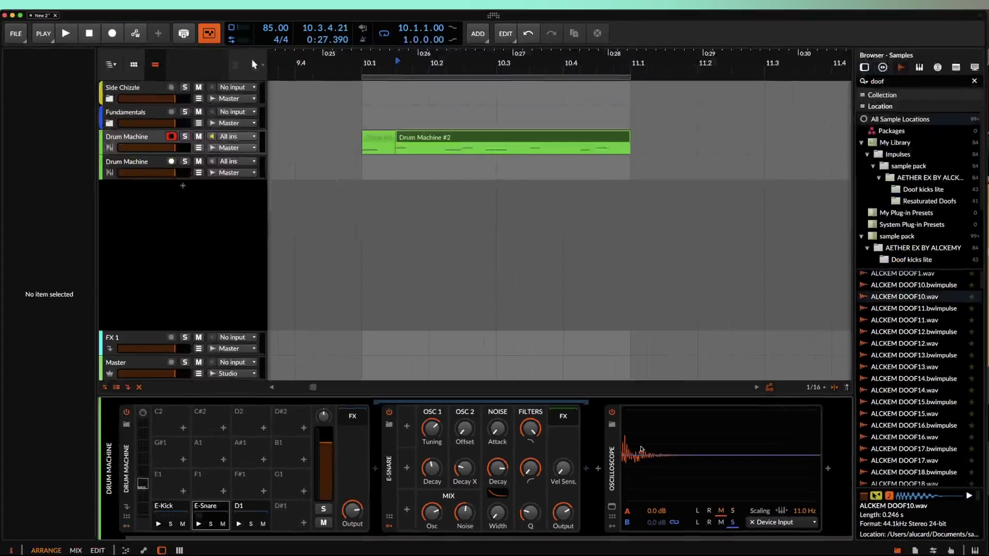
Step: Insert a Distortion device after the E-Snare and open its post-distortion cuts to 16.4 Hz and 21.1 kHz
{"action": "left_click", "coordinate": [586, 468]}
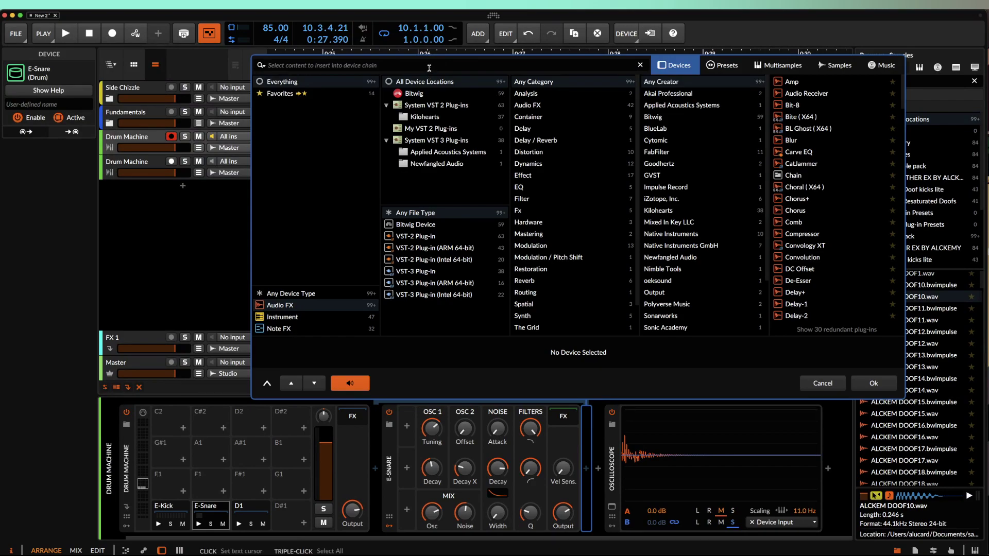
{"action": "type", "text": "DISTO"}
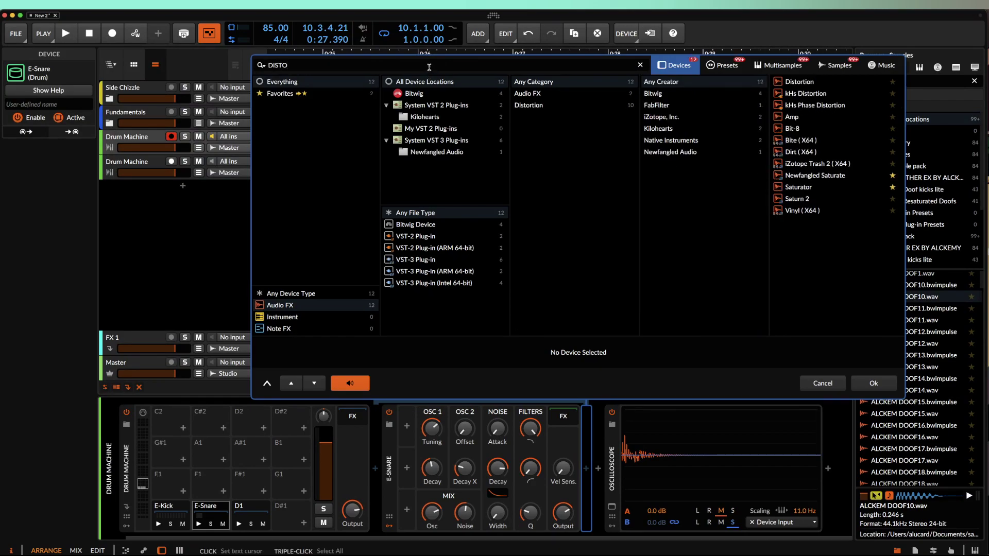
{"action": "left_click", "coordinate": [799, 81]}
{"action": "left_click", "coordinate": [884, 384]}
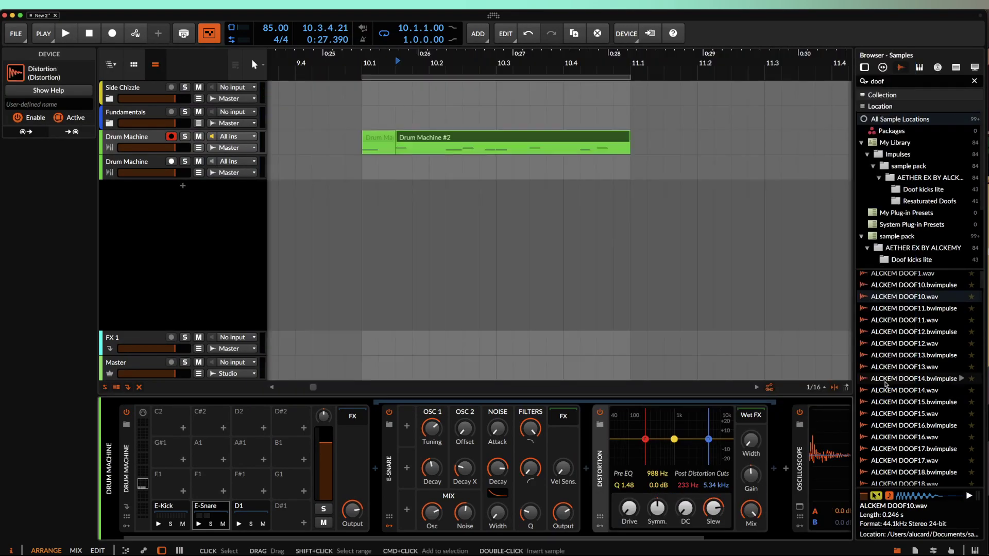
{"action": "left_click_drag", "start_coordinate": [645, 440], "coordinate": [644, 439]}
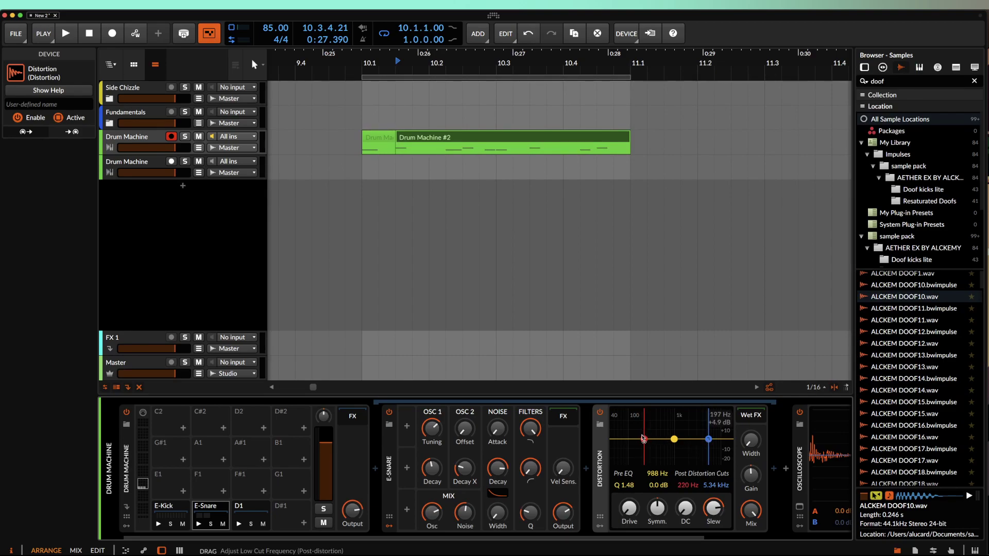
{"action": "double_click", "coordinate": [644, 439]}
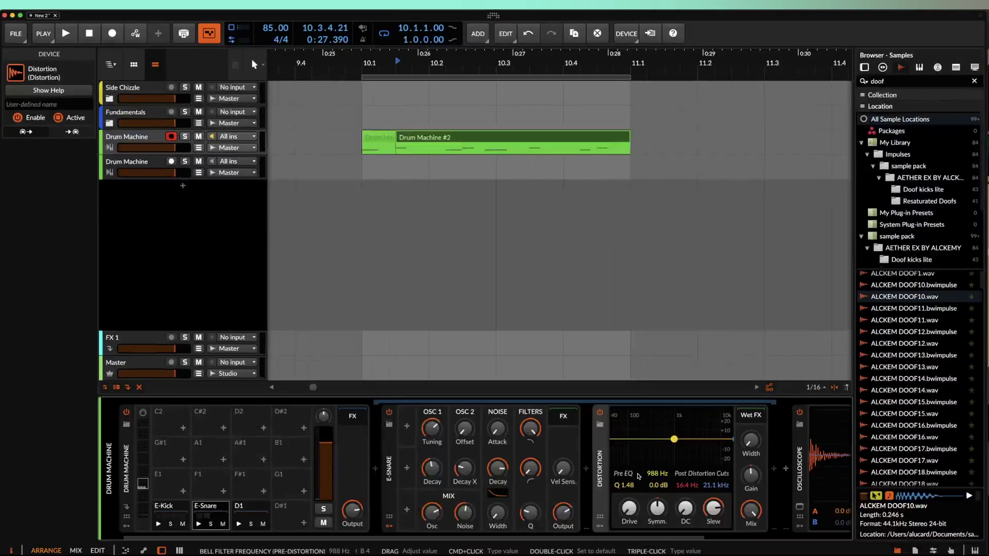
Step: Try higher Drive amounts on the Distortion, settle on a moderate Drive and collapse the device
{"action": "left_click_drag", "start_coordinate": [629, 509], "coordinate": [633, 488]}
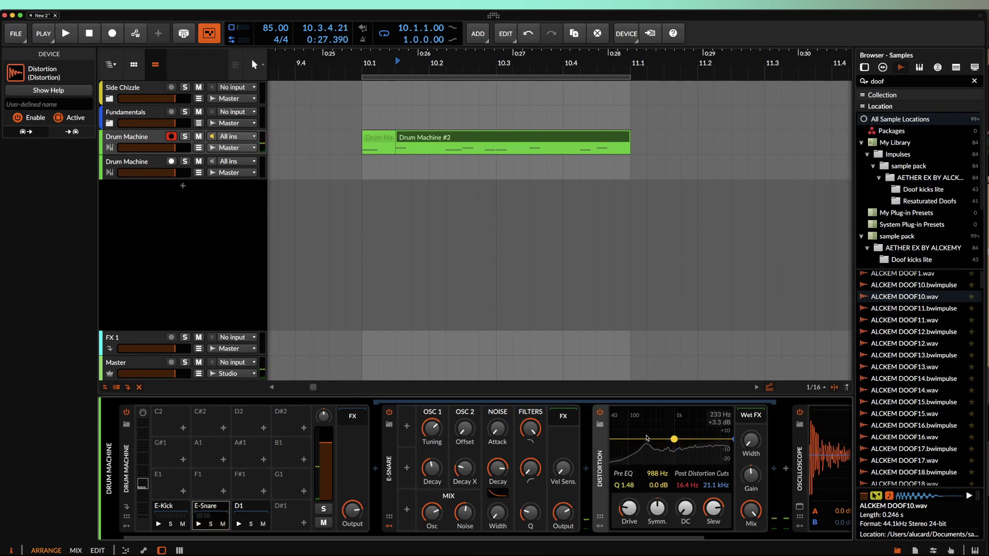
{"action": "scroll", "coordinate": [696, 429], "scroll_direction": "right", "scroll_amount": 4}
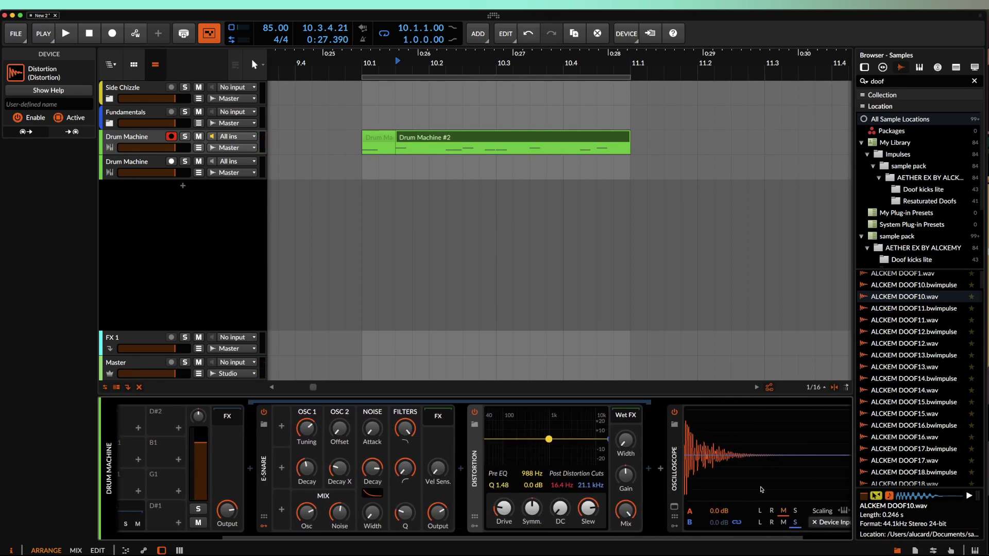
{"action": "left_click_drag", "start_coordinate": [504, 509], "coordinate": [504, 490]}
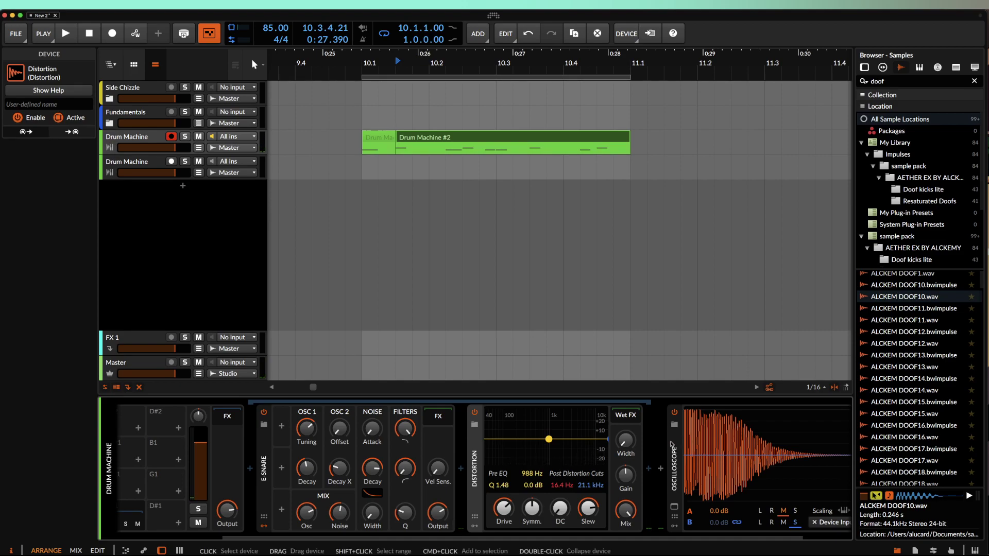
{"action": "left_click_drag", "start_coordinate": [504, 507], "coordinate": [505, 517]}
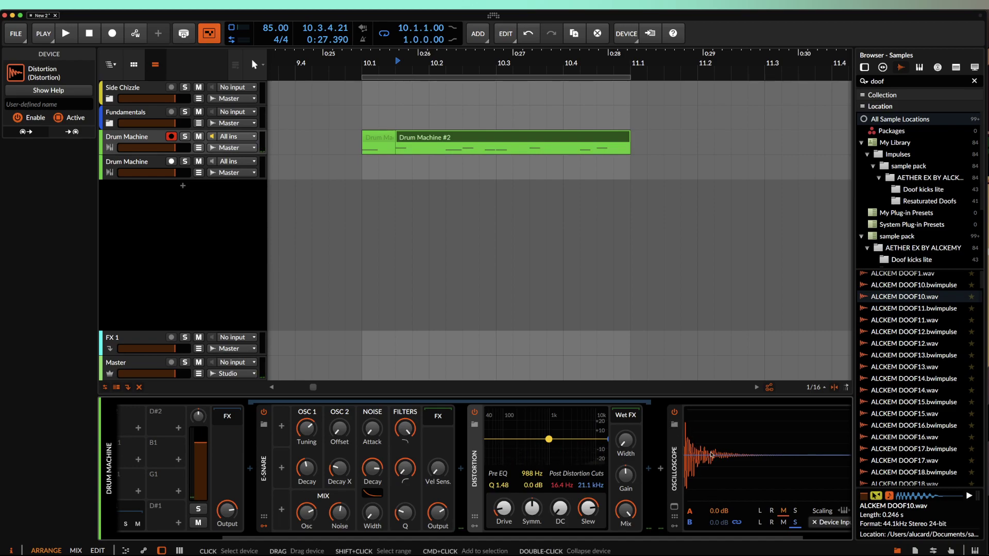
{"action": "double_click", "coordinate": [475, 452]}
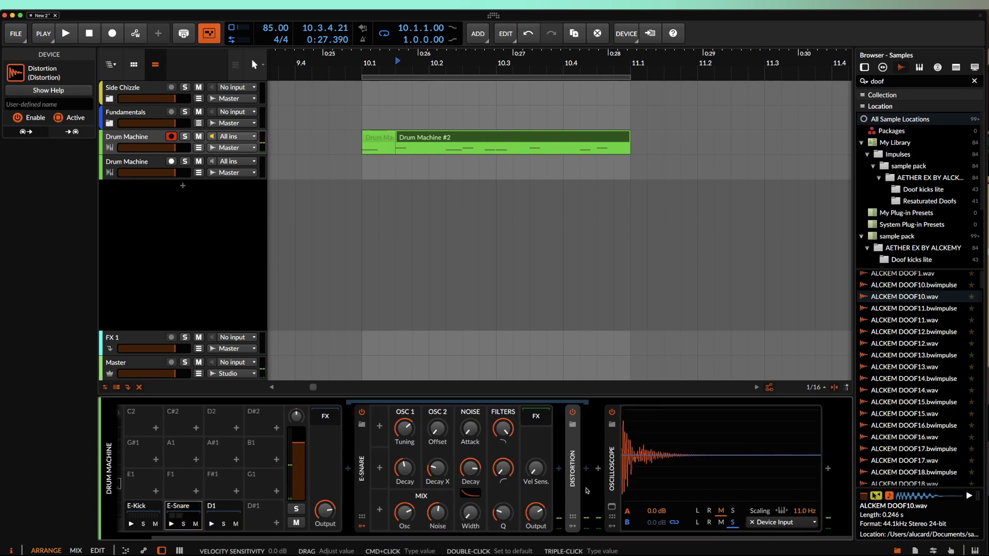
Step: Try a Transient Control with raised attack gain after the Distortion, and delete the device again
{"action": "left_click", "coordinate": [586, 468]}
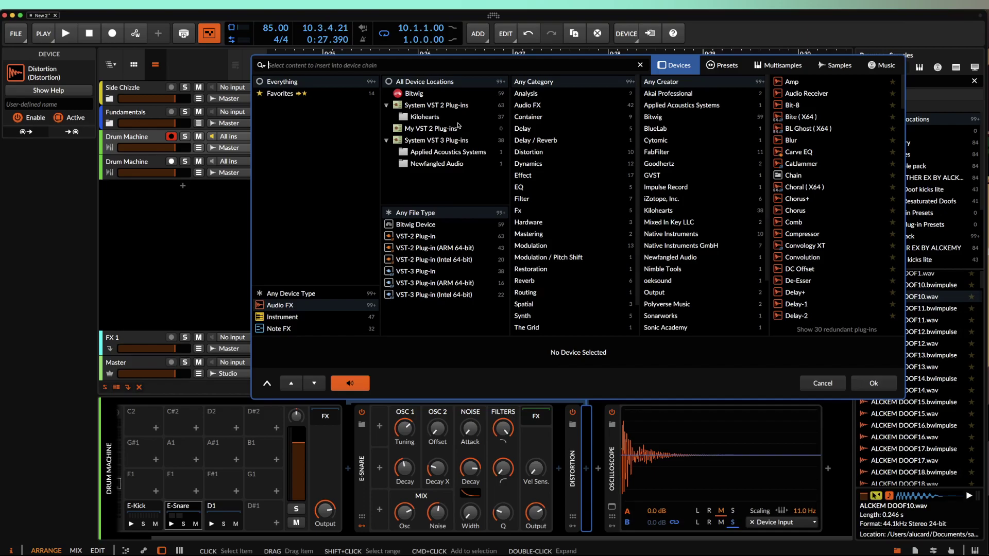
{"action": "type", "text": "TRAN"}
{"action": "left_click", "coordinate": [810, 81]}
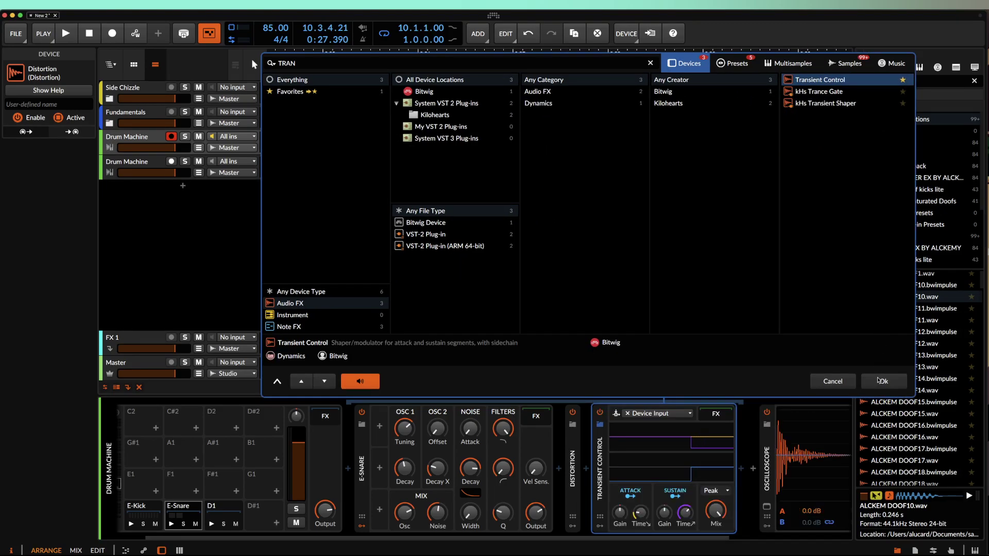
{"action": "left_click", "coordinate": [881, 381]}
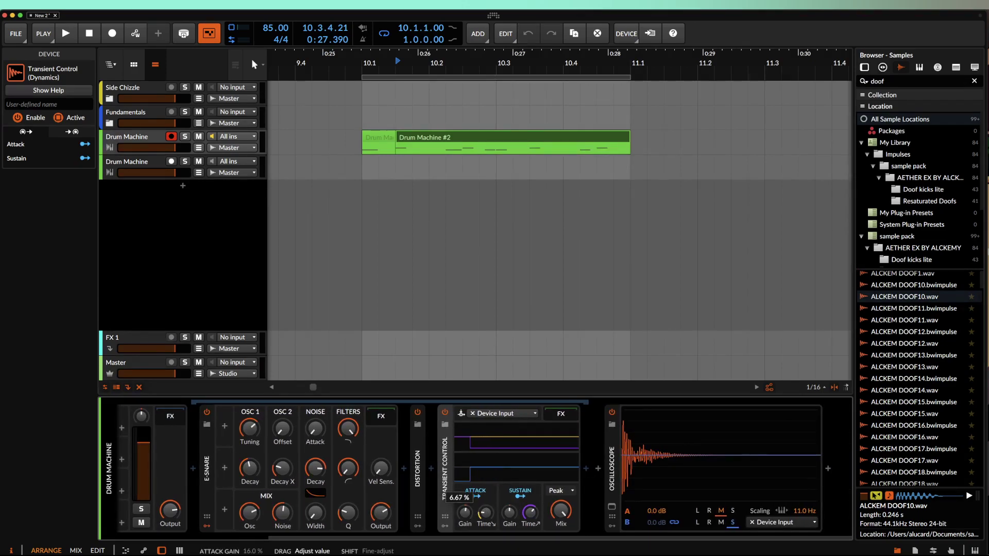
{"action": "left_click_drag", "start_coordinate": [466, 513], "coordinate": [467, 514]}
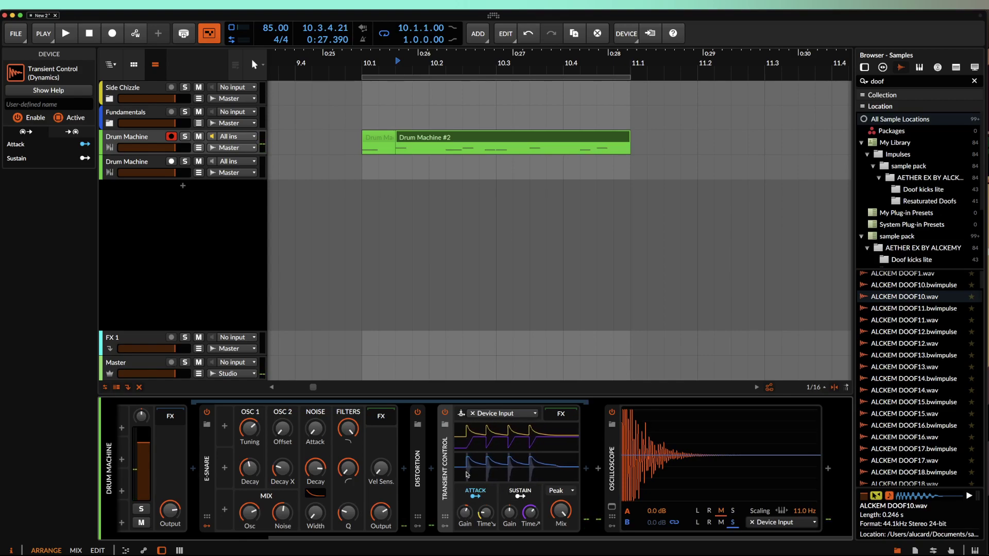
{"action": "key", "text": "Delete"}
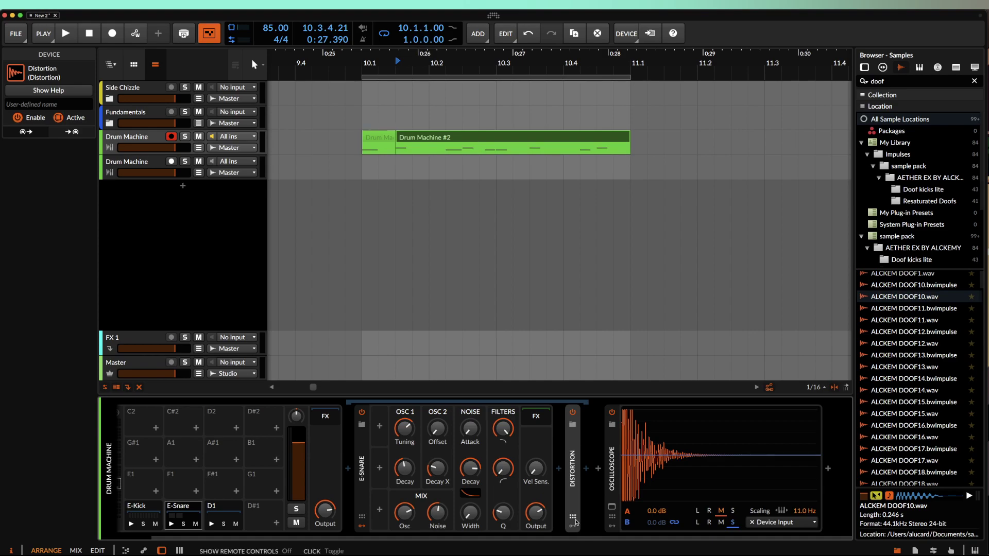
Step: Insert an EQ-5 device after the Distortion in the E-Snare chain
{"action": "double_click", "coordinate": [580, 480]}
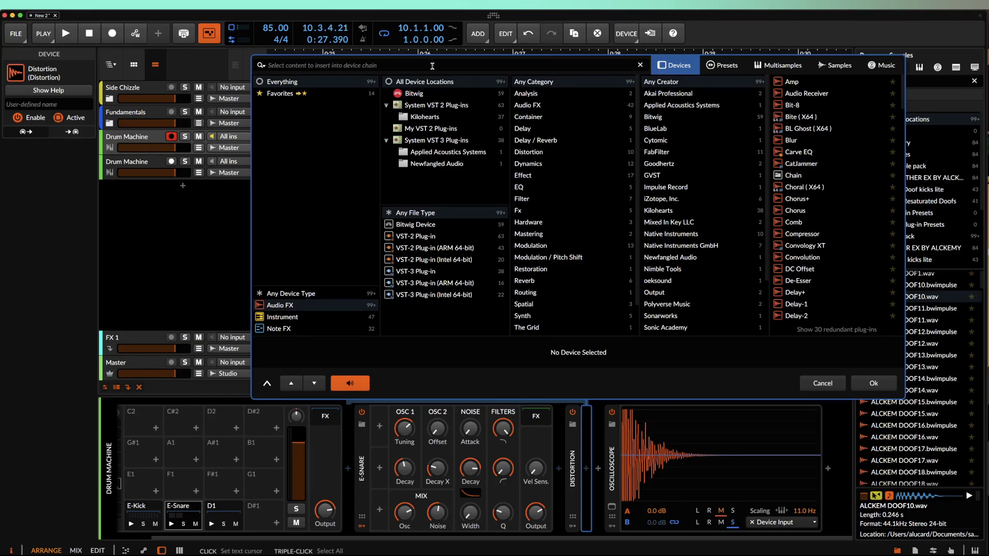
{"action": "type", "text": "EQ"}
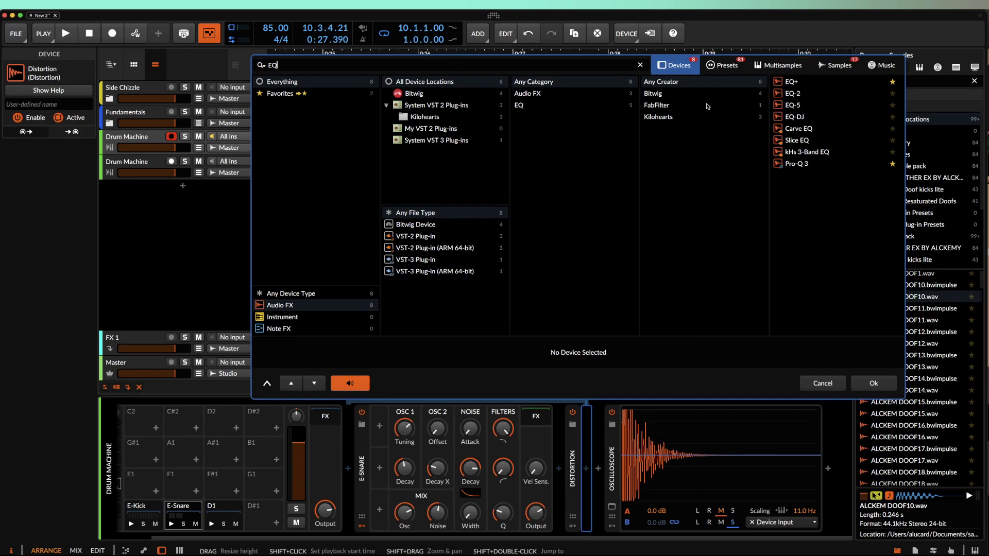
{"action": "left_click", "coordinate": [793, 106]}
{"action": "left_click", "coordinate": [884, 381]}
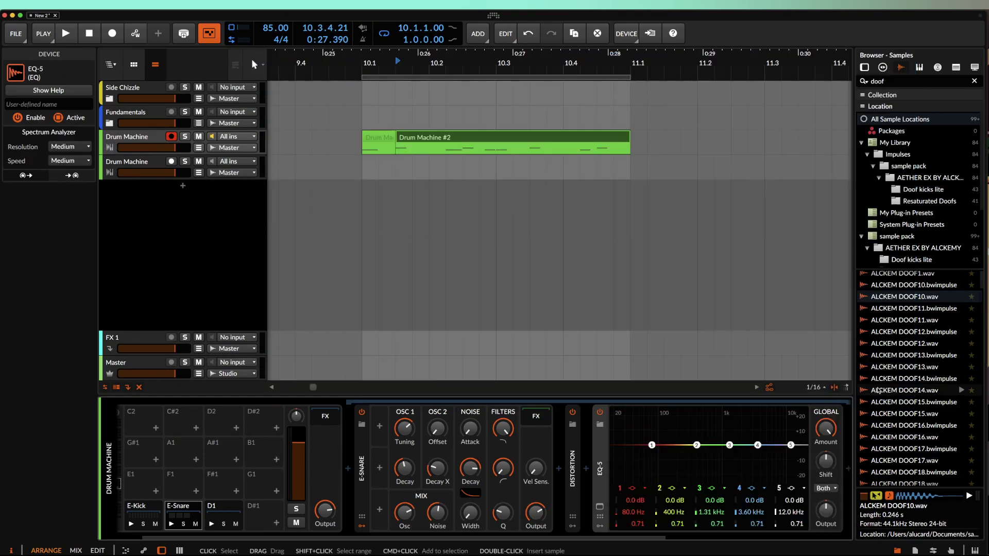
Step: Make EQ-5 band 1 a 2-pole high-pass at 215 Hz with a Q of 3.71
{"action": "left_click", "coordinate": [446, 488]}
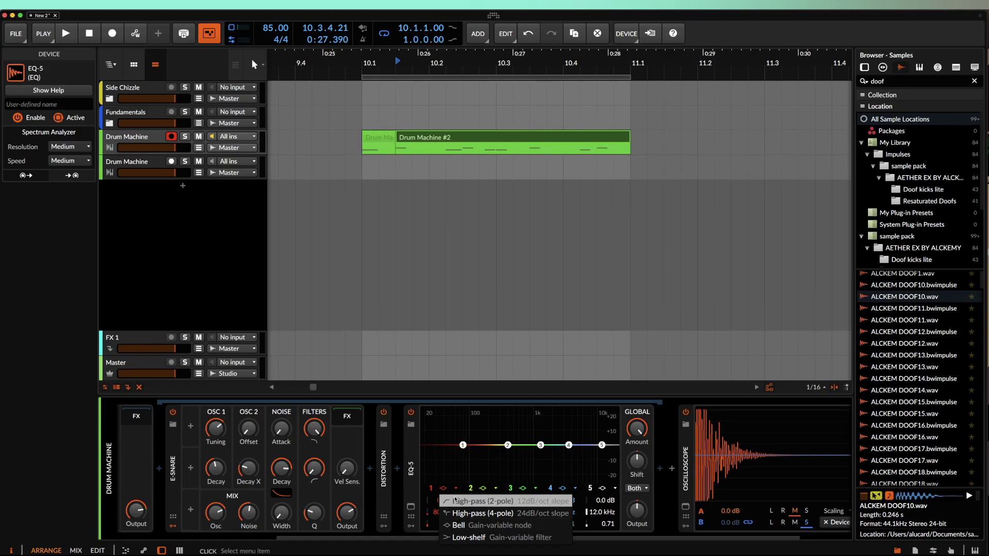
{"action": "left_click", "coordinate": [482, 501]}
{"action": "left_click_drag", "start_coordinate": [462, 444], "coordinate": [505, 435]}
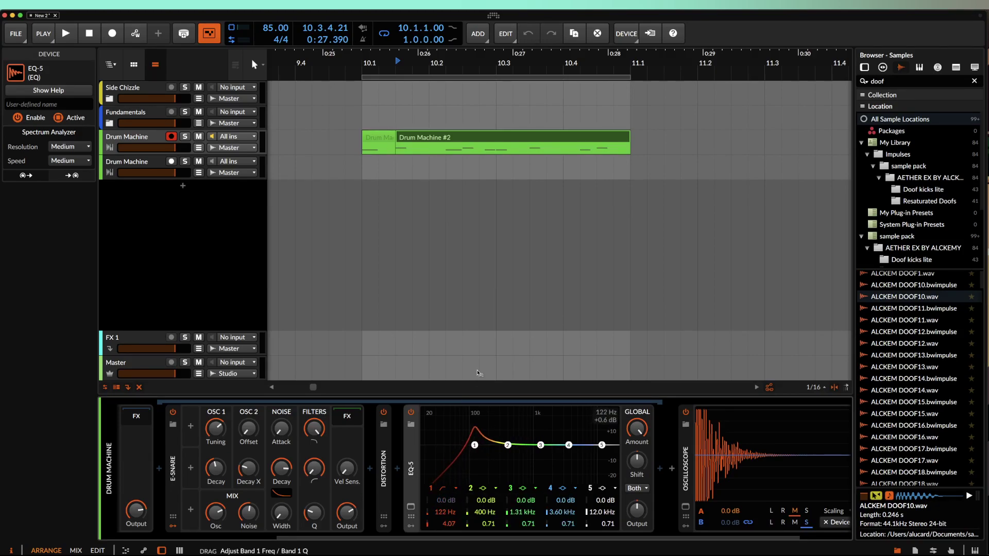
{"action": "left_click_drag", "start_coordinate": [507, 374], "coordinate": [492, 391]}
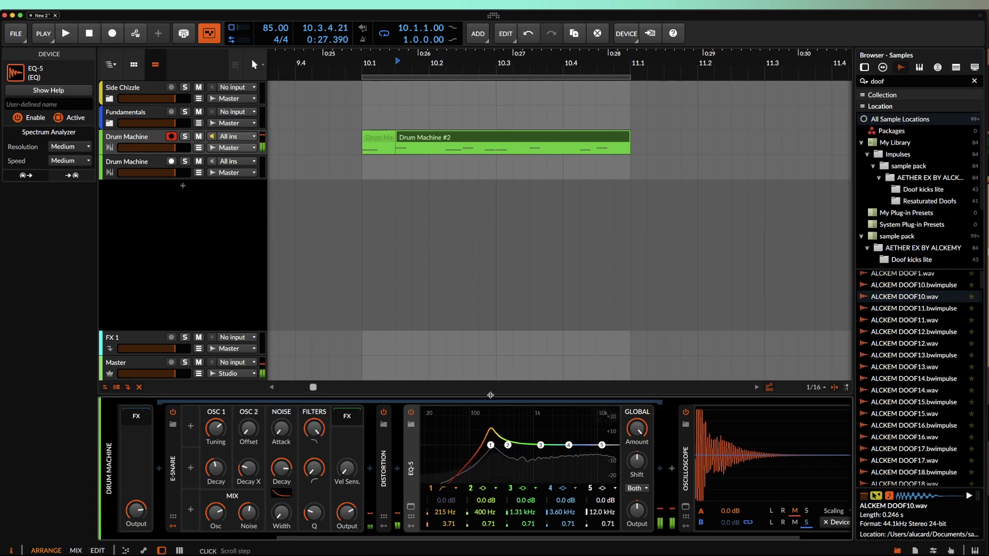
Step: Retune EQ-5 band 1's high-pass to 224 Hz with a Q of 1.72, and collapse the device
{"action": "left_click_drag", "start_coordinate": [492, 451], "coordinate": [493, 456]}
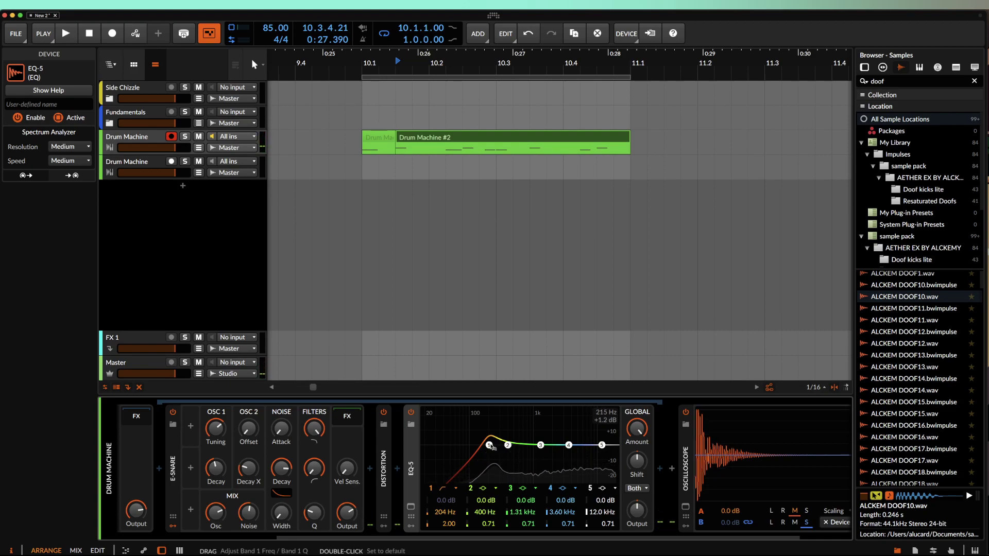
{"action": "scroll", "coordinate": [491, 447], "scroll_direction": "left", "scroll_amount": 1}
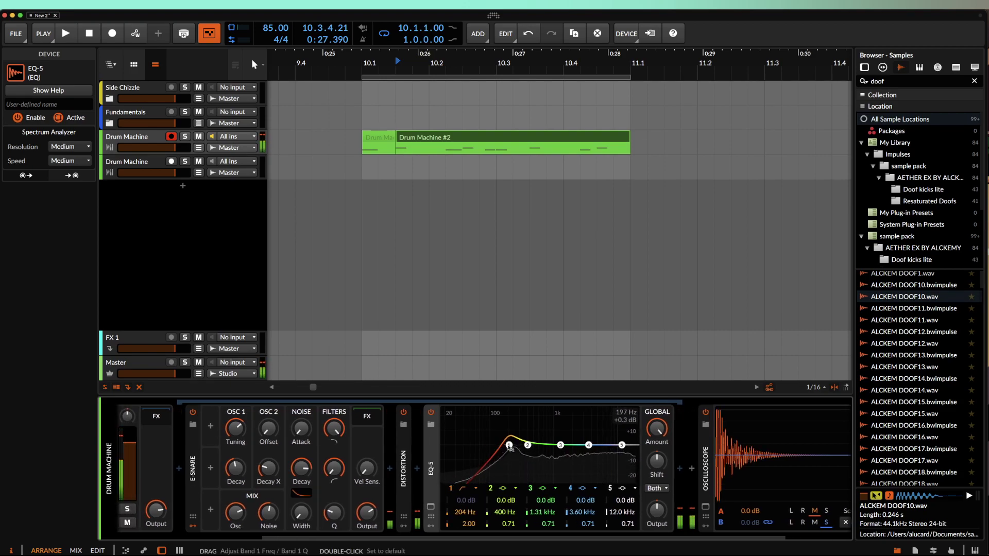
{"action": "scroll", "coordinate": [509, 446], "scroll_direction": "left", "scroll_amount": 1}
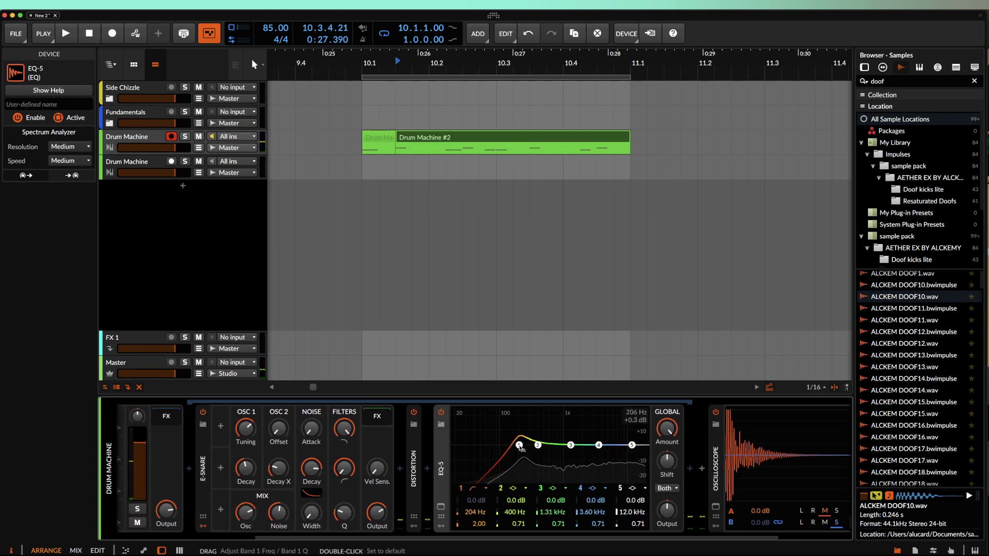
{"action": "left_click_drag", "start_coordinate": [479, 524], "coordinate": [478, 523]}
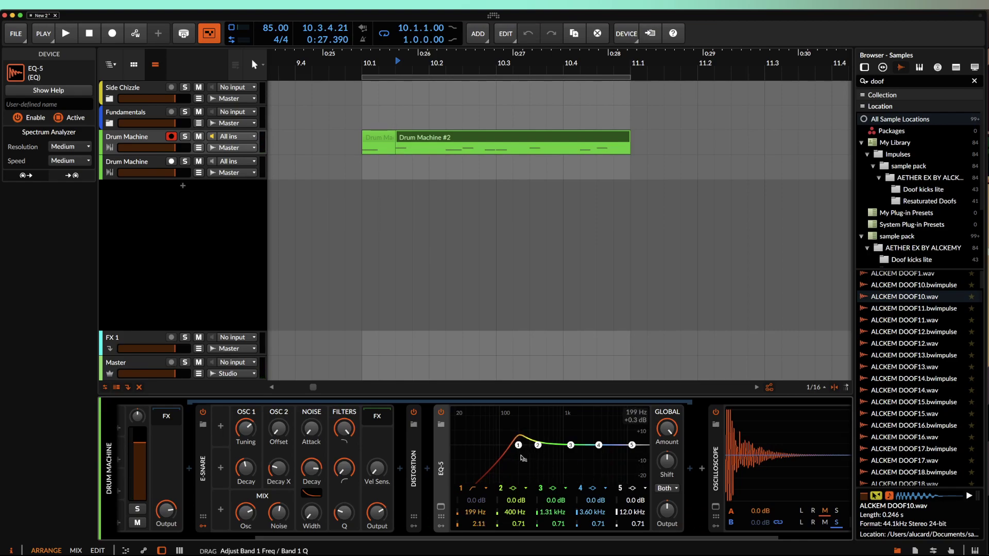
{"action": "left_click_drag", "start_coordinate": [522, 461], "coordinate": [524, 465]}
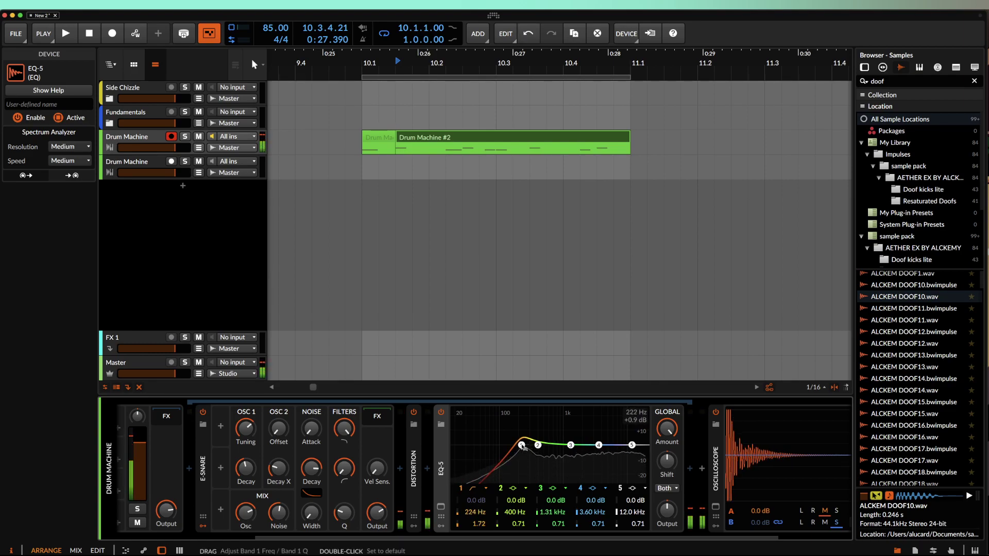
{"action": "scroll", "coordinate": [515, 447], "scroll_direction": "right", "scroll_amount": 3}
{"action": "double_click", "coordinate": [381, 448]}
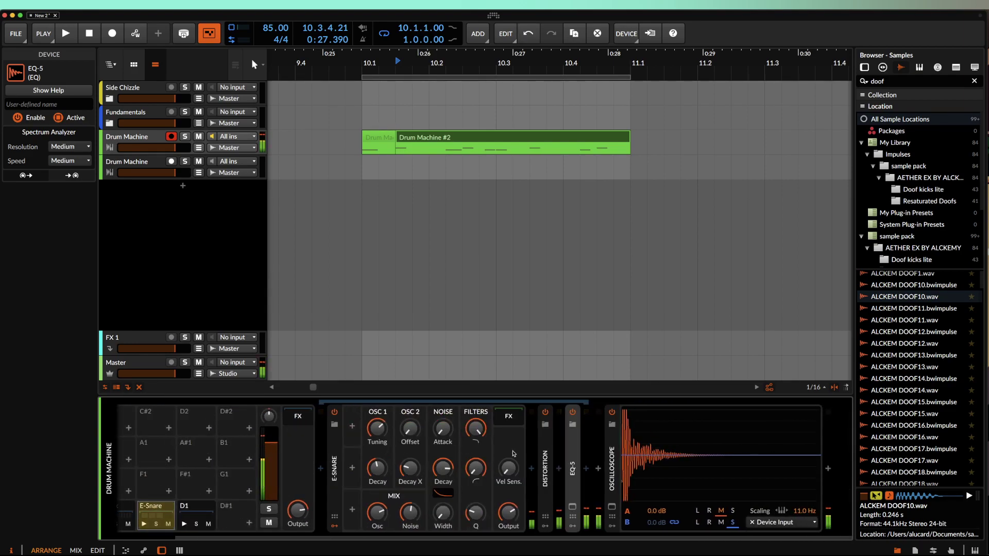
Step: Raise EQ-5 band 4 slightly around 10 kHz in the expanded EQ view, start playback and close the view
{"action": "left_click", "coordinate": [572, 507]}
{"action": "left_click_drag", "start_coordinate": [665, 229], "coordinate": [791, 215]}
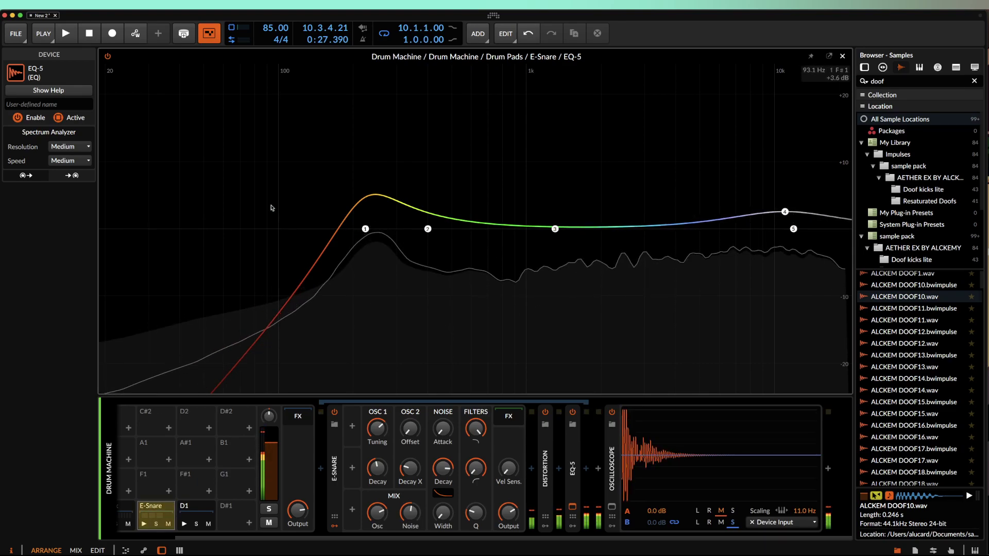
{"action": "key", "text": "space"}
{"action": "left_click", "coordinate": [842, 57]}
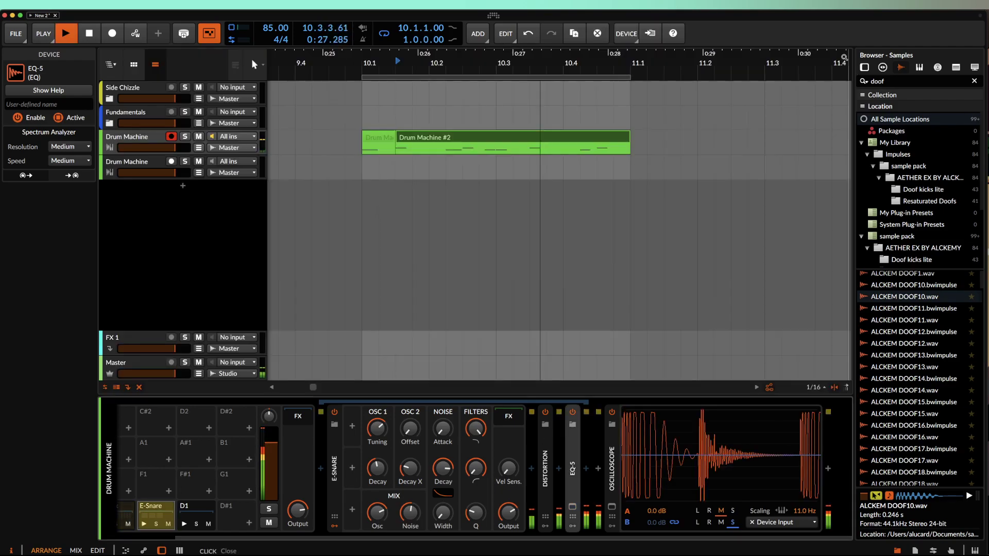
Step: Set the E-Snare's noise decay to 407 ms, adjust the OSC 1 decay slightly and collapse the E-Snare device
{"action": "left_click_drag", "start_coordinate": [444, 469], "coordinate": [446, 468]}
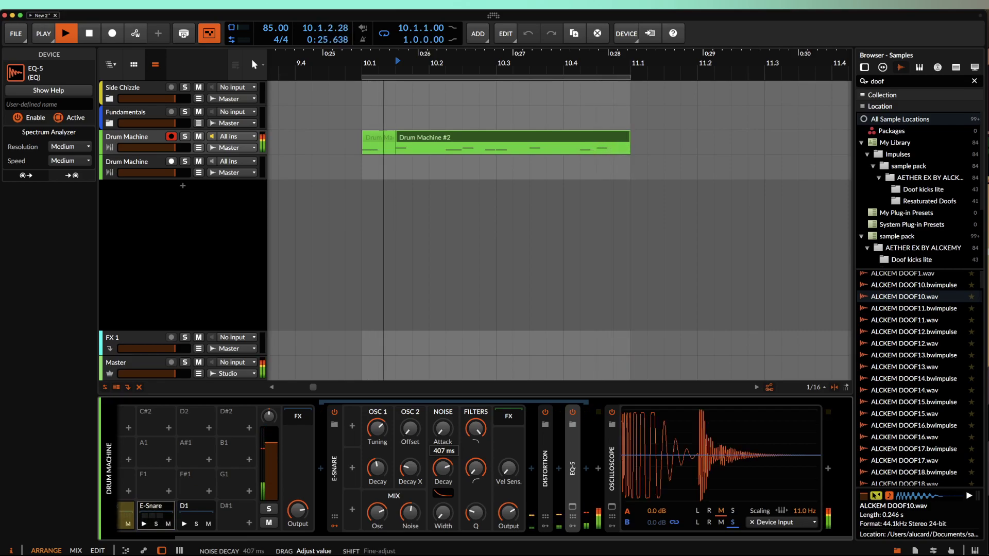
{"action": "left_click_drag", "start_coordinate": [377, 467], "coordinate": [377, 466]}
{"action": "double_click", "coordinate": [335, 454]}
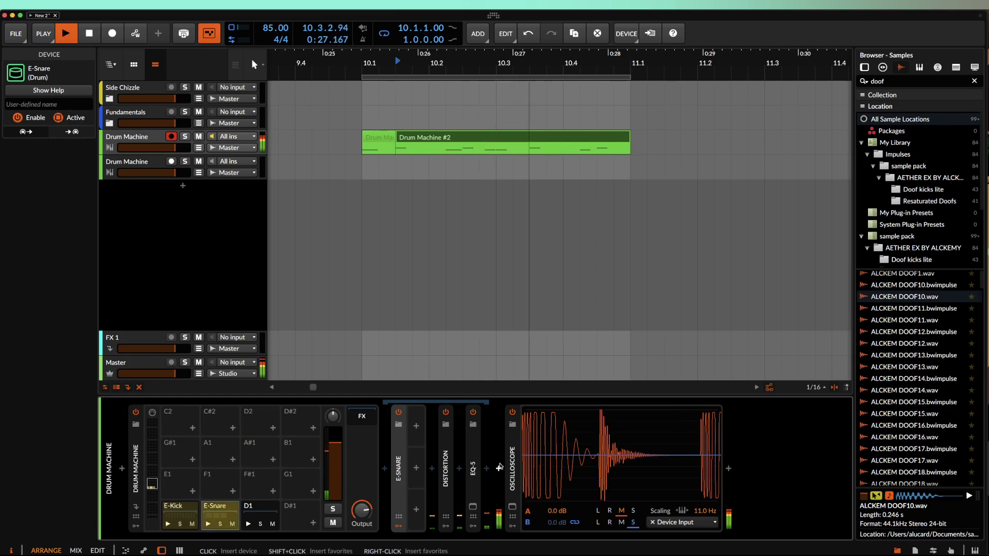
Step: Insert a Freq Shifter device after the EQ-5 in the E-Snare chain
{"action": "left_click", "coordinate": [487, 468]}
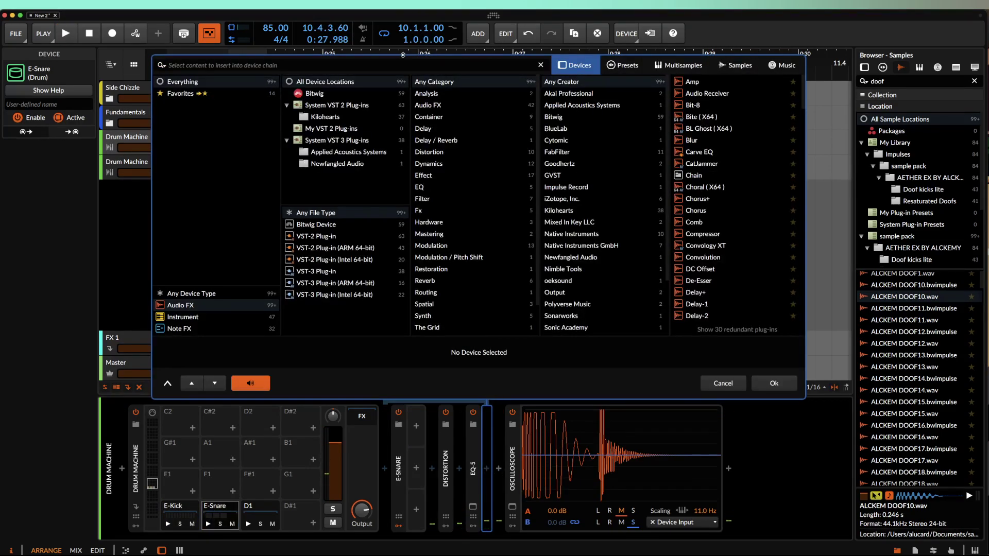
{"action": "type", "text": "FRE"}
{"action": "left_click", "coordinate": [702, 94]}
{"action": "left_click", "coordinate": [793, 383]}
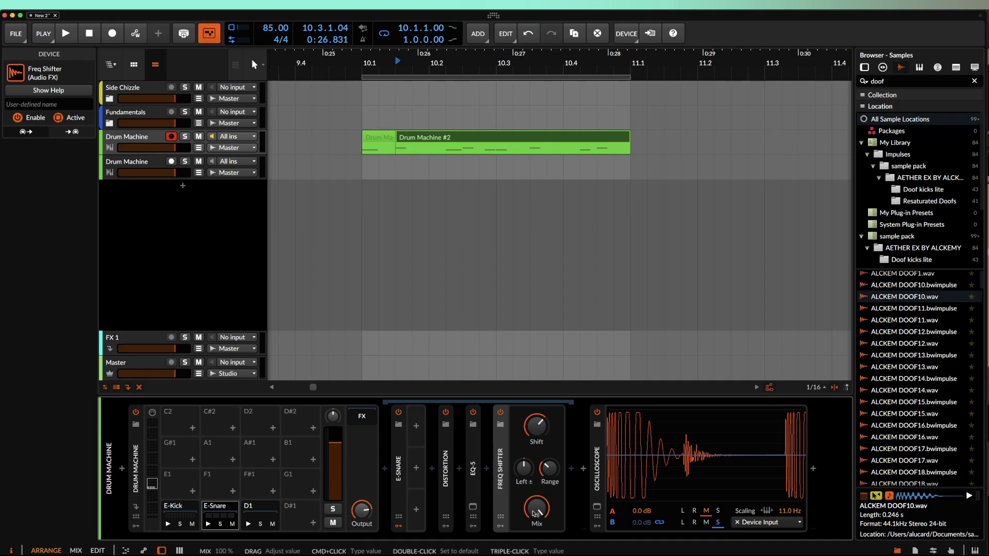
Step: Insert kHs Frequency Shifter after the Freq Shifter, set its Shift to -72.6 Hz and close the plug-in window
{"action": "left_click", "coordinate": [571, 469]}
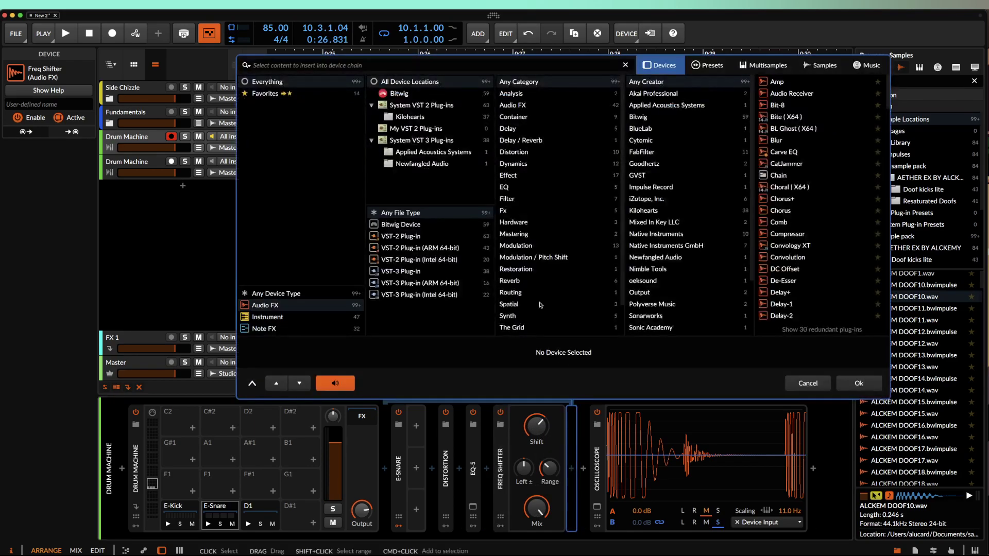
{"action": "type", "text": "KG"}
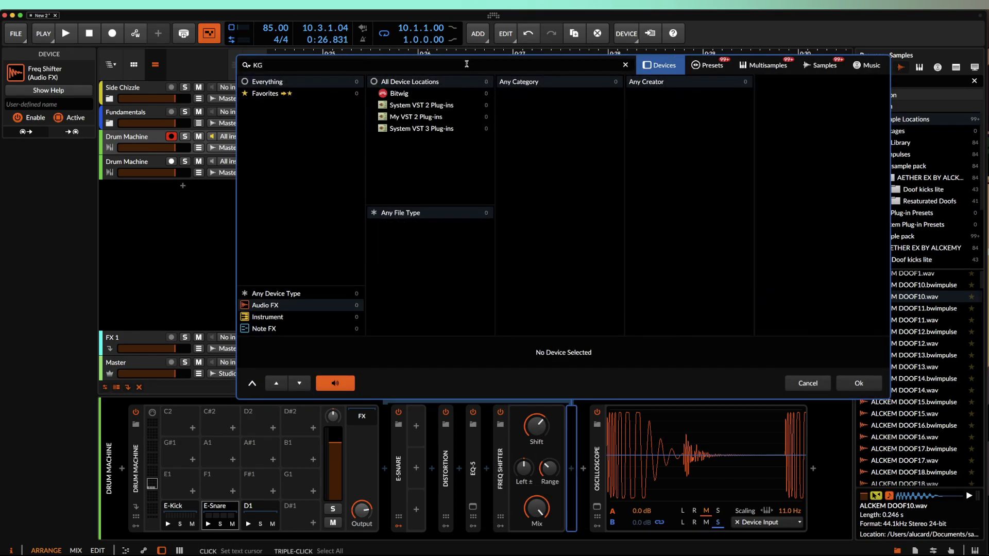
{"action": "key", "text": "BackSpace"}
{"action": "type", "text": "HS"}
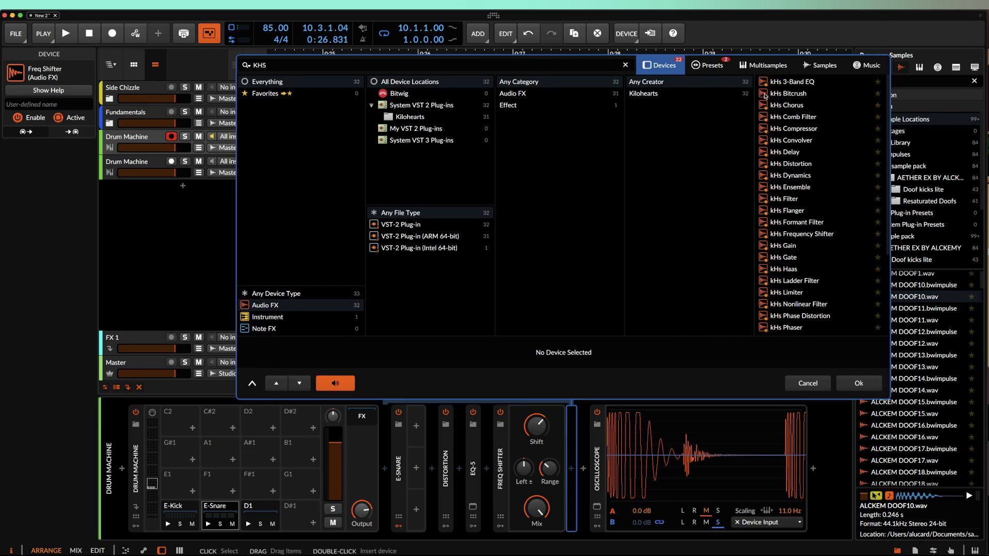
{"action": "scroll", "coordinate": [785, 118], "scroll_direction": "down", "scroll_amount": 2}
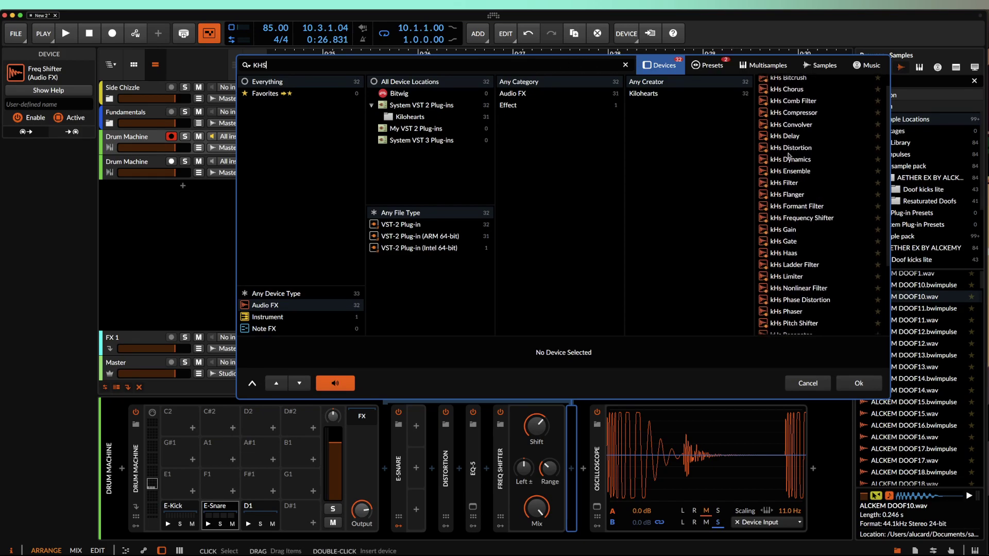
{"action": "double_click", "coordinate": [802, 218]}
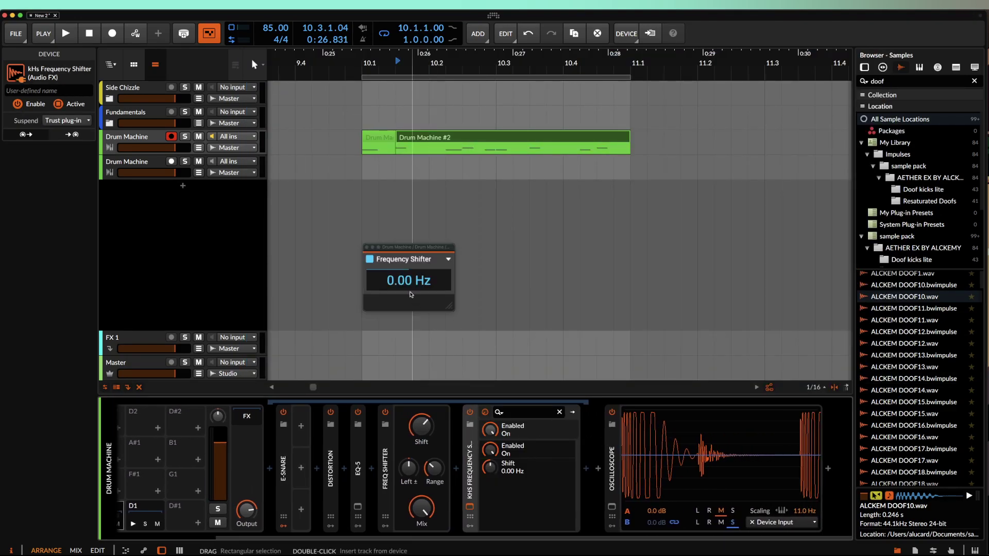
{"action": "left_click_drag", "start_coordinate": [411, 296], "coordinate": [412, 284]}
{"action": "left_click", "coordinate": [367, 247]}
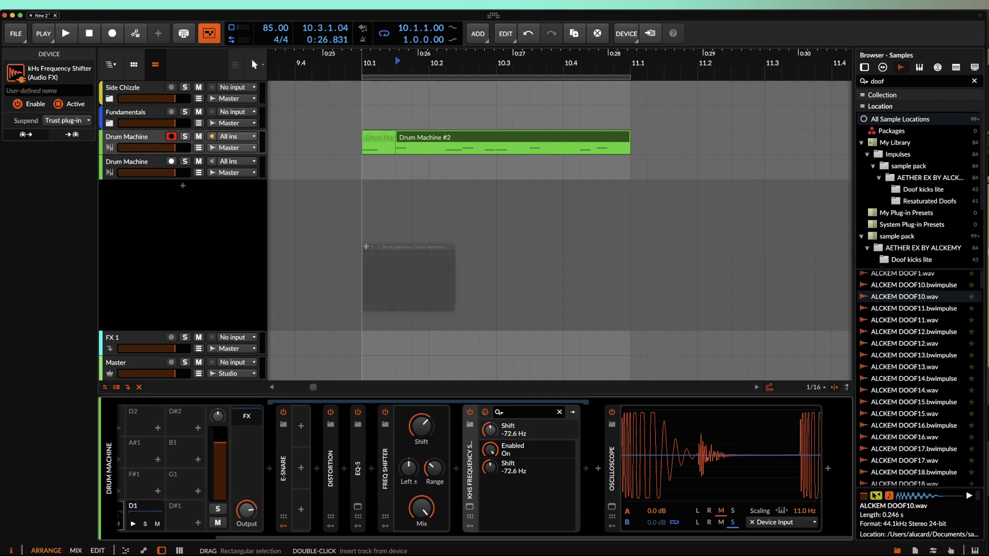
Step: Try the Freq Shifter's Shift at -100% and 100%, with its Range at 208 Hz and 2.28 Hz
{"action": "left_click_drag", "start_coordinate": [432, 472], "coordinate": [435, 472]}
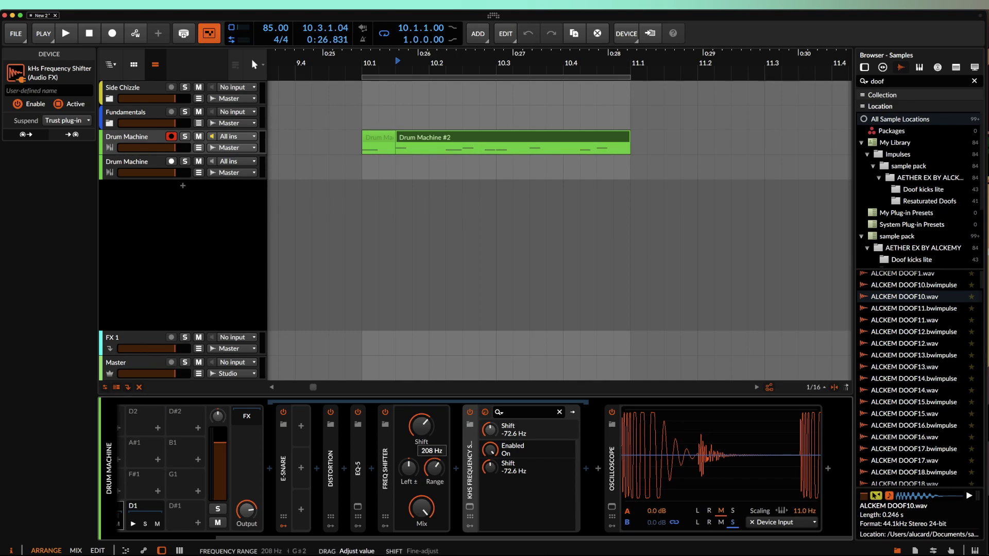
{"action": "left_click_drag", "start_coordinate": [435, 468], "coordinate": [427, 451]}
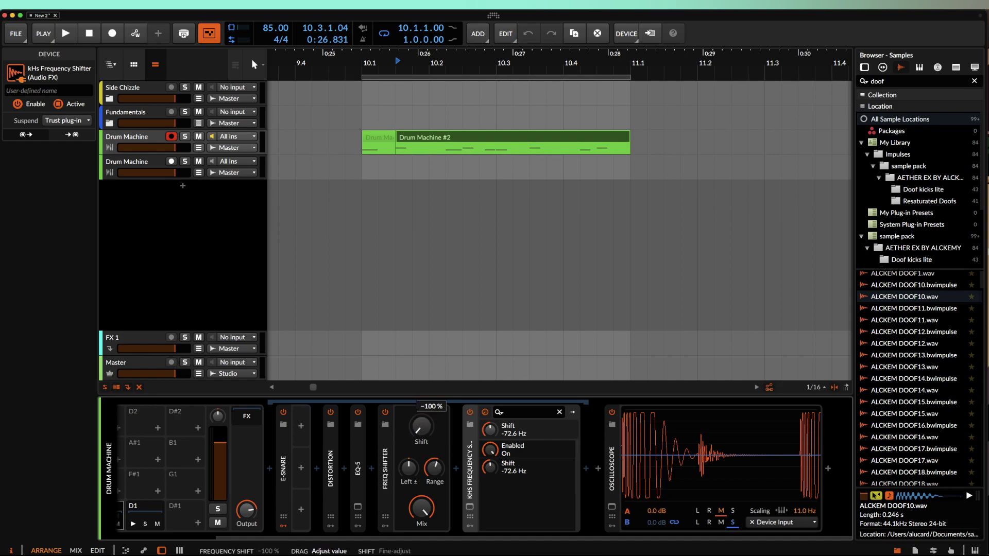
{"action": "left_click_drag", "start_coordinate": [421, 427], "coordinate": [420, 479]}
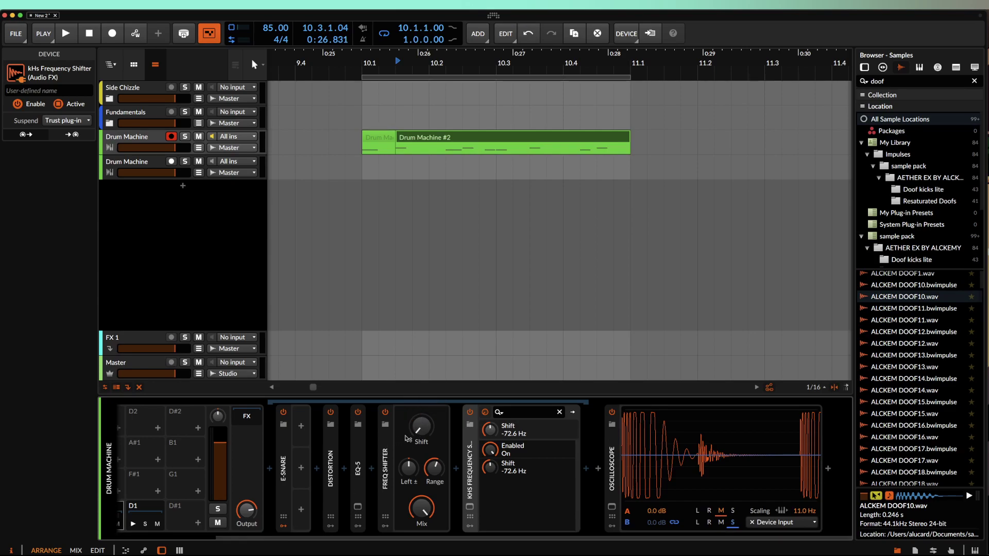
{"action": "left_click_drag", "start_coordinate": [422, 427], "coordinate": [266, 531]}
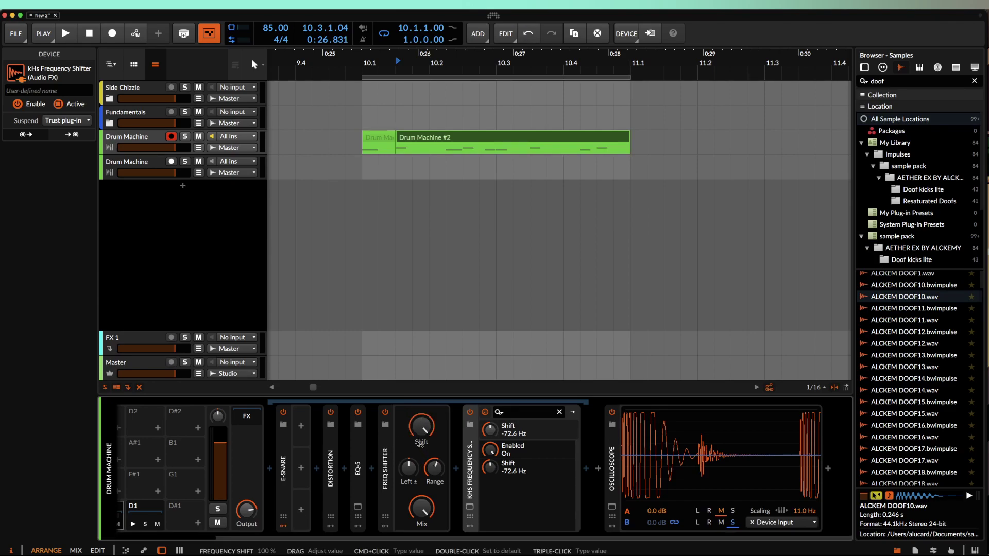
{"action": "left_click_drag", "start_coordinate": [430, 468], "coordinate": [430, 515]}
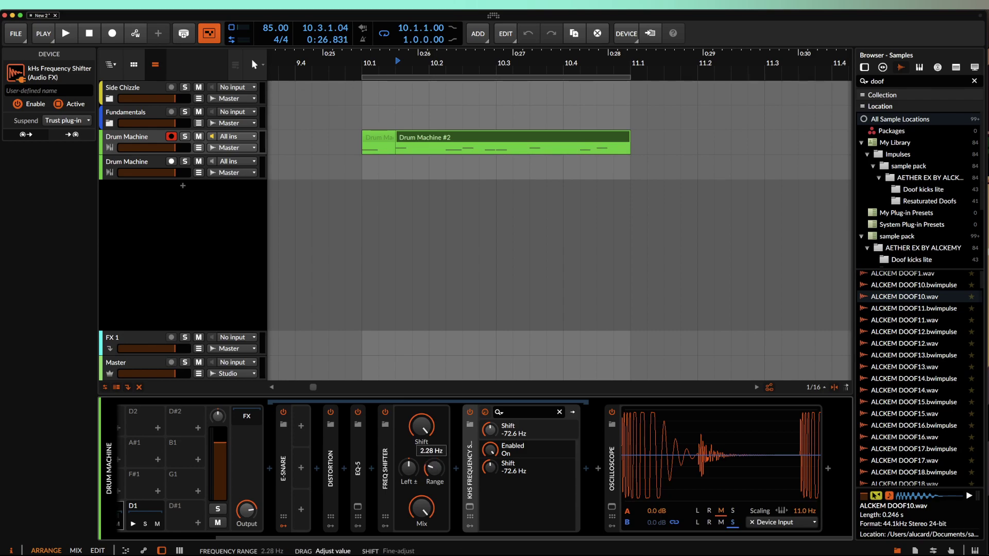
Step: Set the Freq Shifter's Shift to 72.0%, raise its Range and collapse the device
{"action": "left_click_drag", "start_coordinate": [418, 434], "coordinate": [418, 479]}
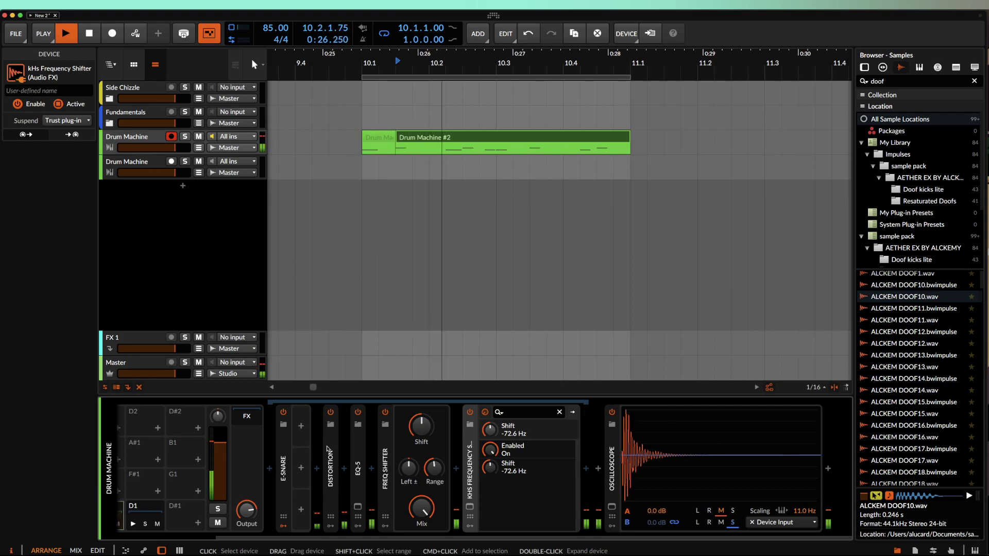
{"action": "left_click_drag", "start_coordinate": [422, 426], "coordinate": [434, 468]}
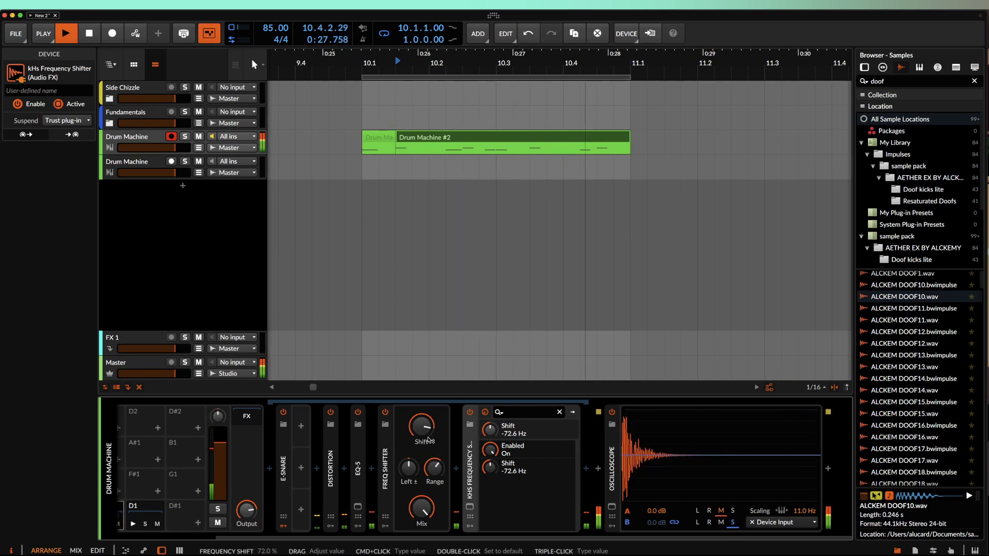
{"action": "double_click", "coordinate": [381, 457]}
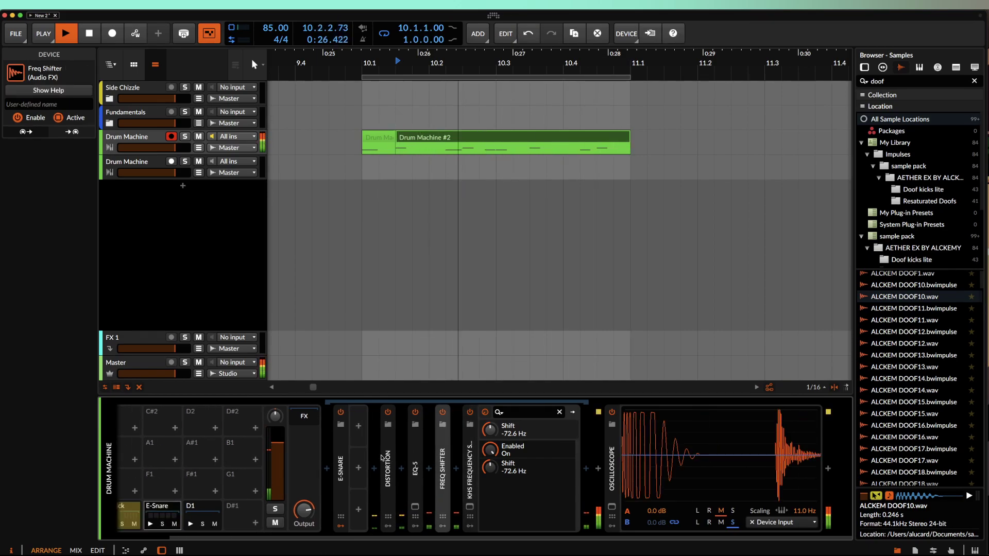
Step: Insert the Bitwig Compressor after kHs Frequency Shifter in the E-Snare chain
{"action": "left_click", "coordinate": [585, 469]}
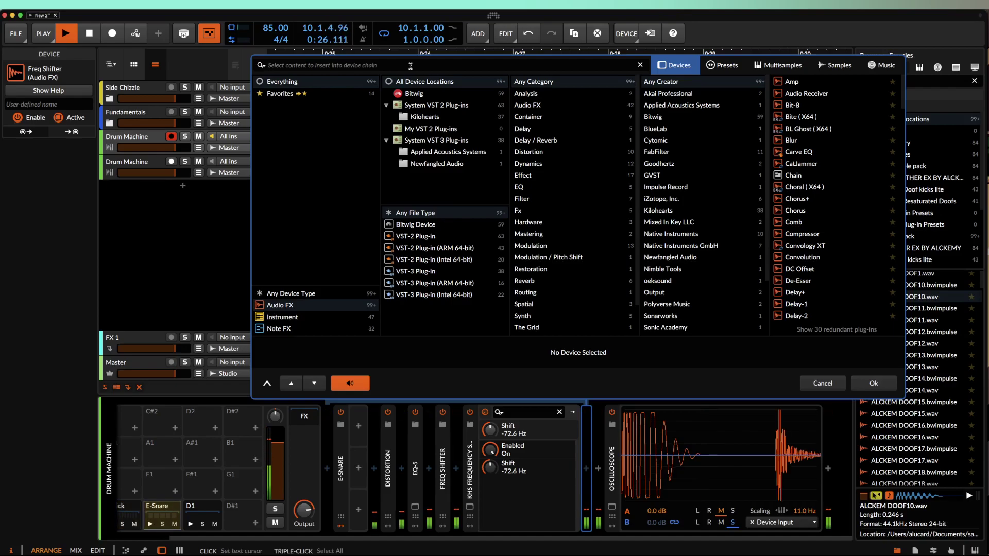
{"action": "type", "text": "COMP"}
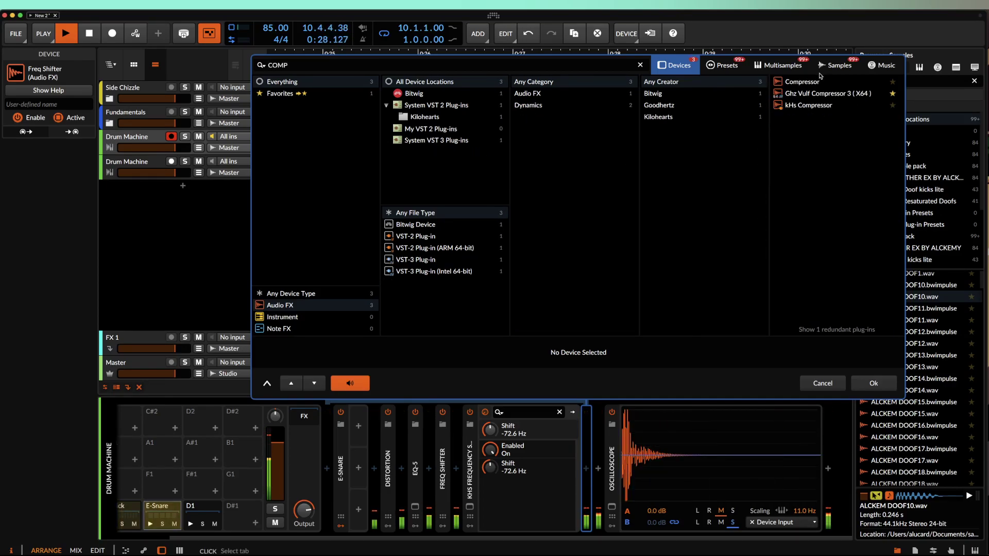
{"action": "key", "text": "Down"}
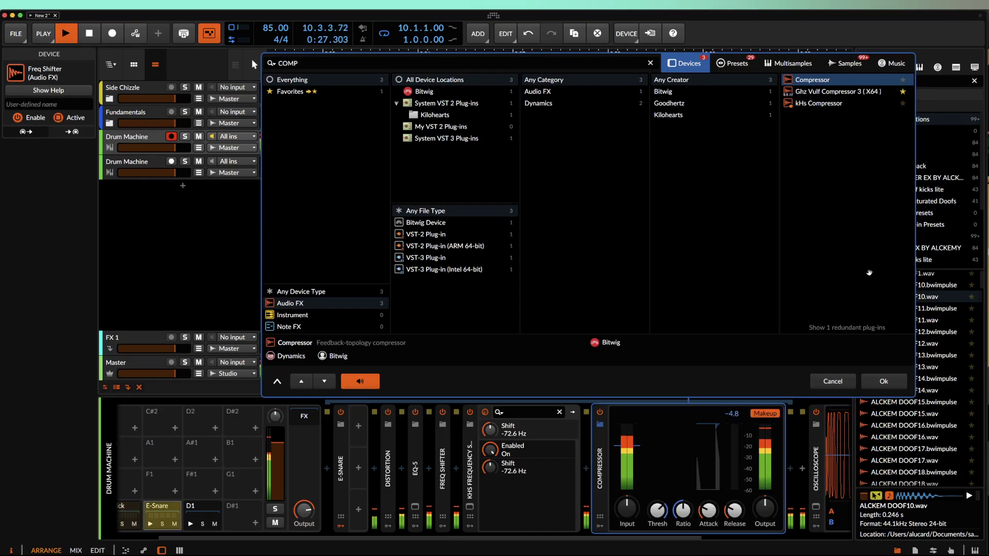
{"action": "key", "text": "Return"}
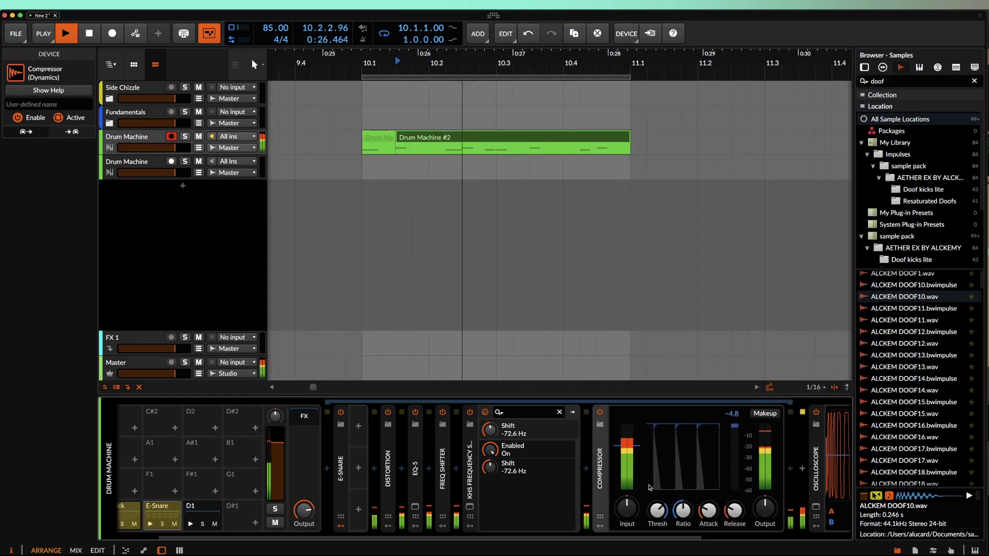
Step: Set the Compressor's attack to 1.98 ms and its input gain to +13.7 dB, and collapse the device
{"action": "left_click_drag", "start_coordinate": [726, 517], "coordinate": [708, 503]}
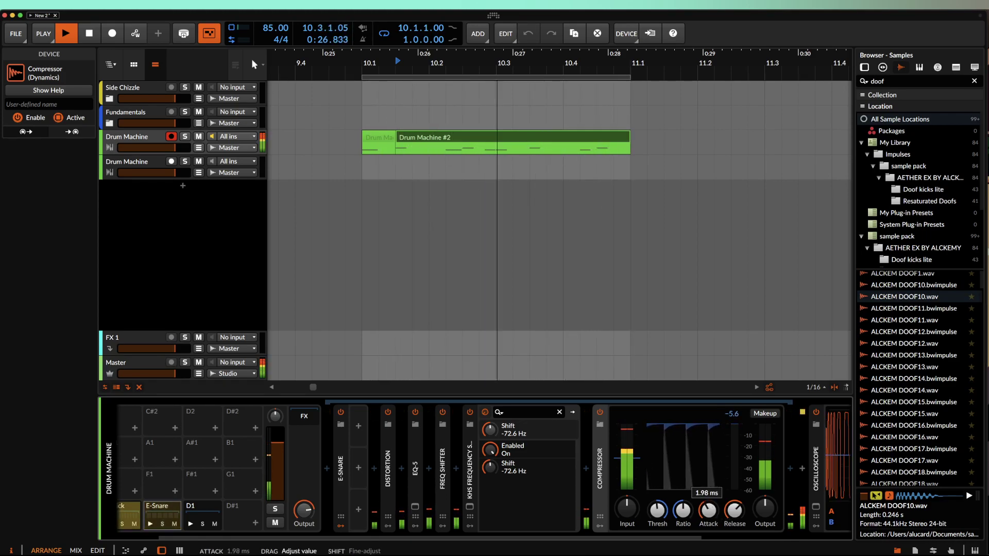
{"action": "left_click_drag", "start_coordinate": [627, 508], "coordinate": [627, 498]}
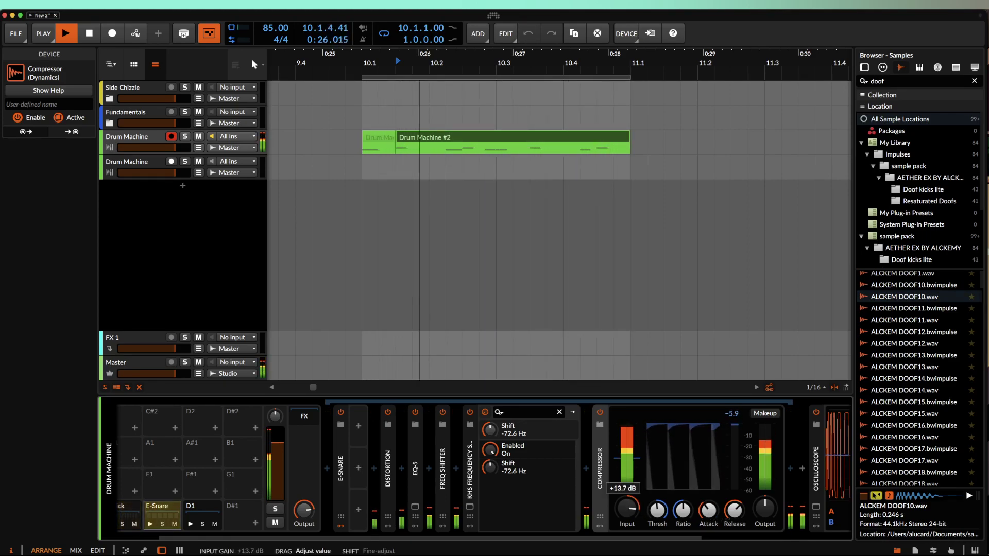
{"action": "double_click", "coordinate": [600, 466]}
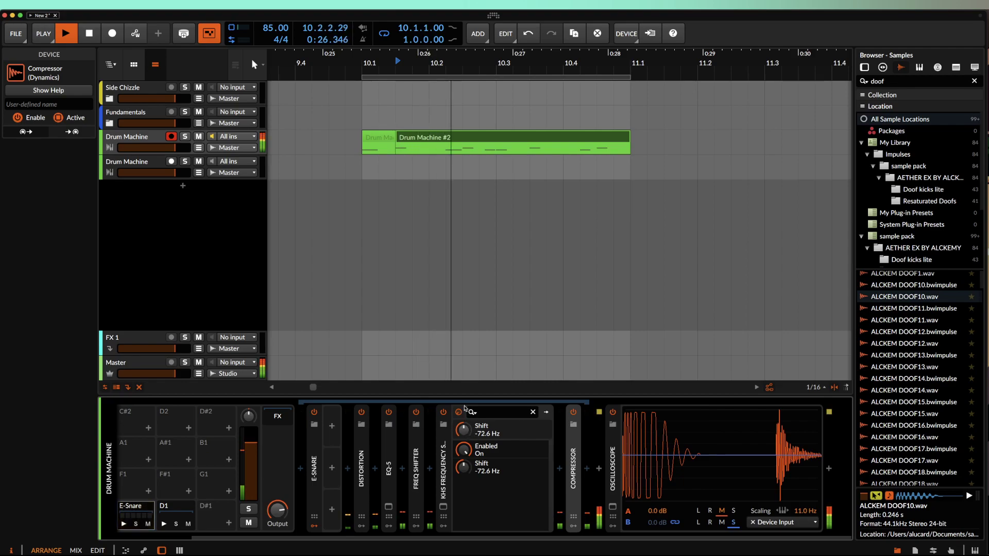
Step: Stop playback and collapse the kHs Frequency Shifter device
{"action": "key", "text": "space"}
{"action": "left_click", "coordinate": [442, 463]}
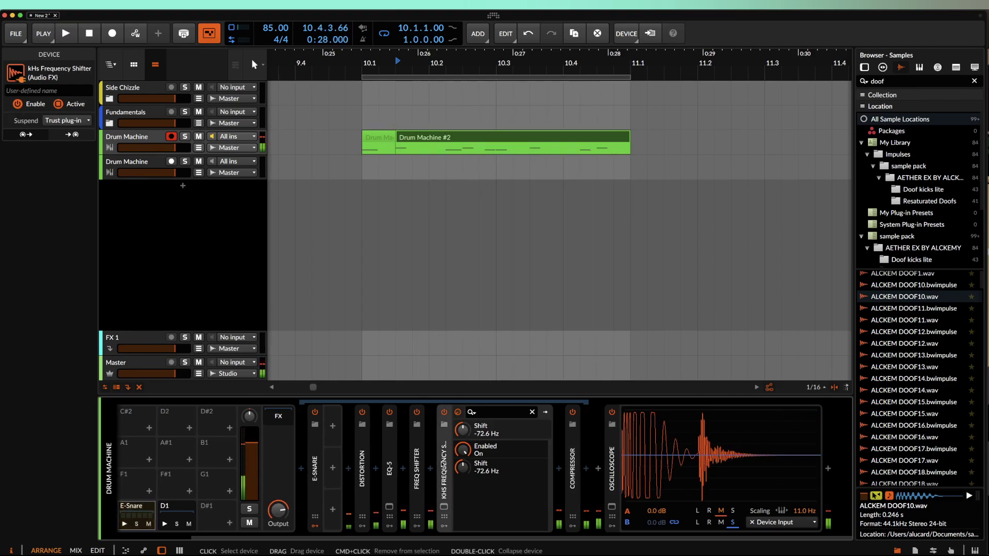
{"action": "double_click", "coordinate": [441, 464]}
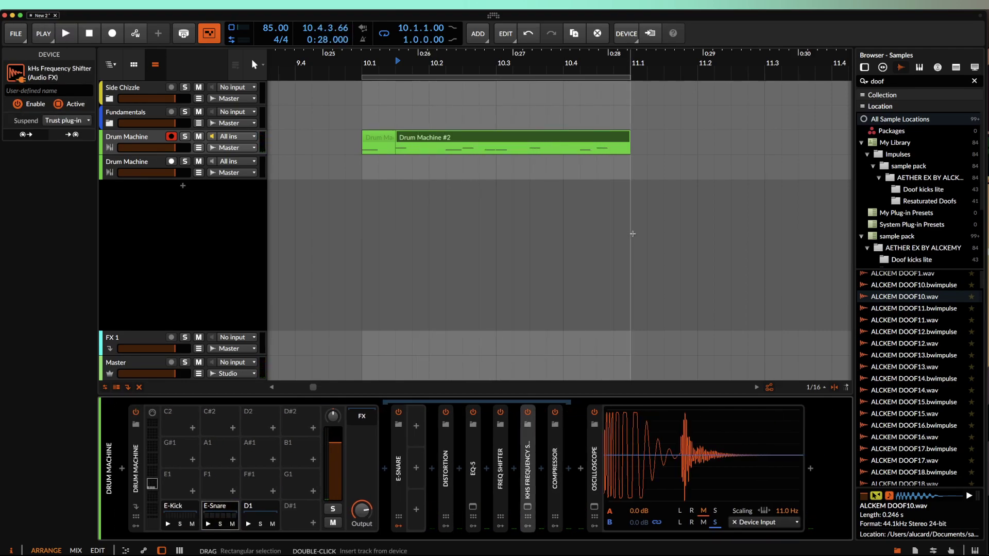
Step: Open the E-Kick chain of the Drum Machine and bring the end of its device chain into view
{"action": "left_click", "coordinate": [175, 508]}
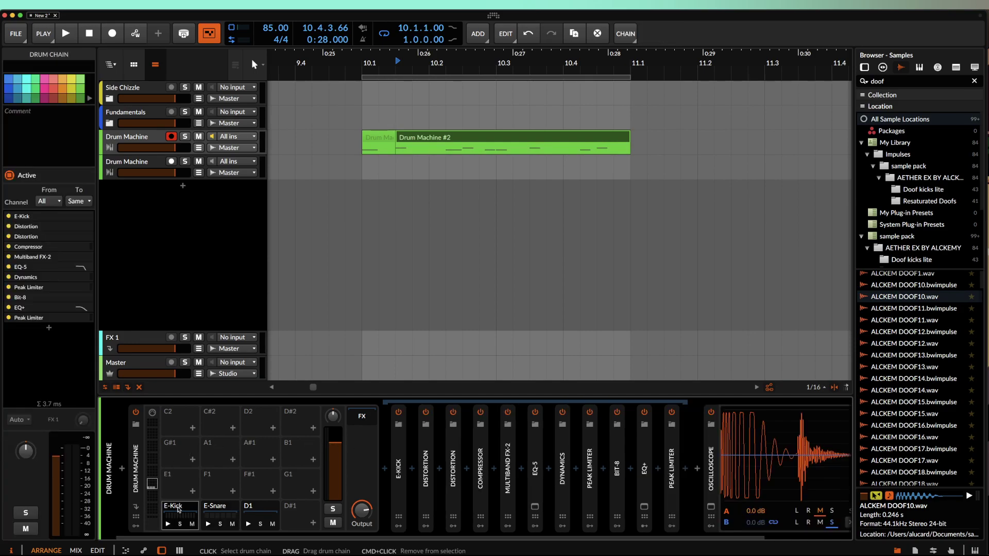
{"action": "scroll", "coordinate": [559, 433], "scroll_direction": "right", "scroll_amount": 4}
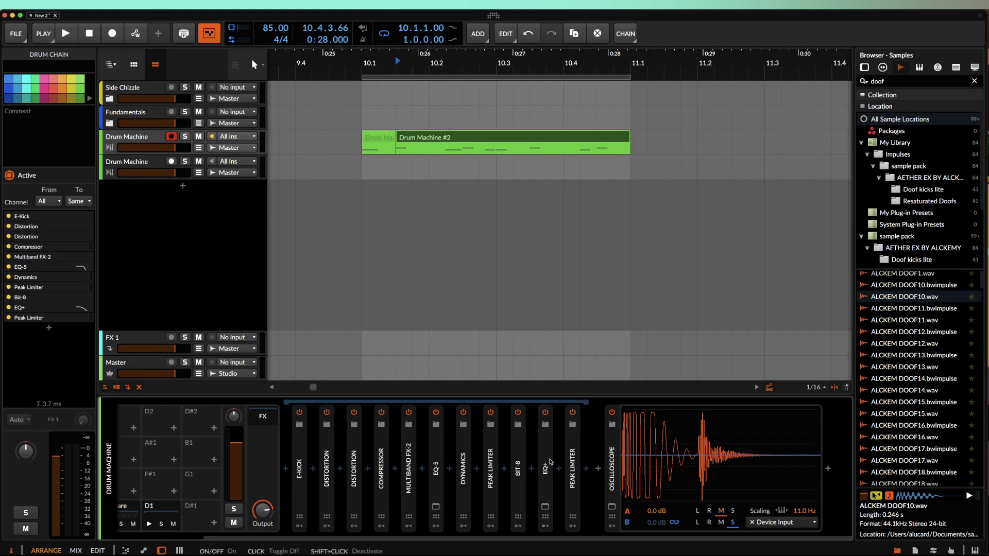
Step: Try the kHs Transient Shaper after the last Peak Limiter in the E-Kick chain, and remove it again
{"action": "left_click", "coordinate": [586, 469]}
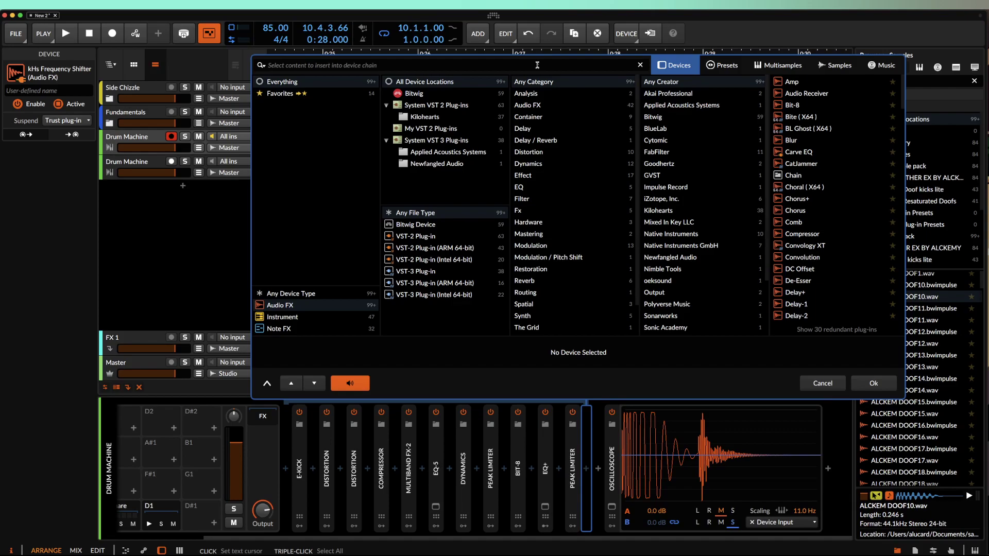
{"action": "type", "text": "TRAN"}
{"action": "double_click", "coordinate": [806, 105]}
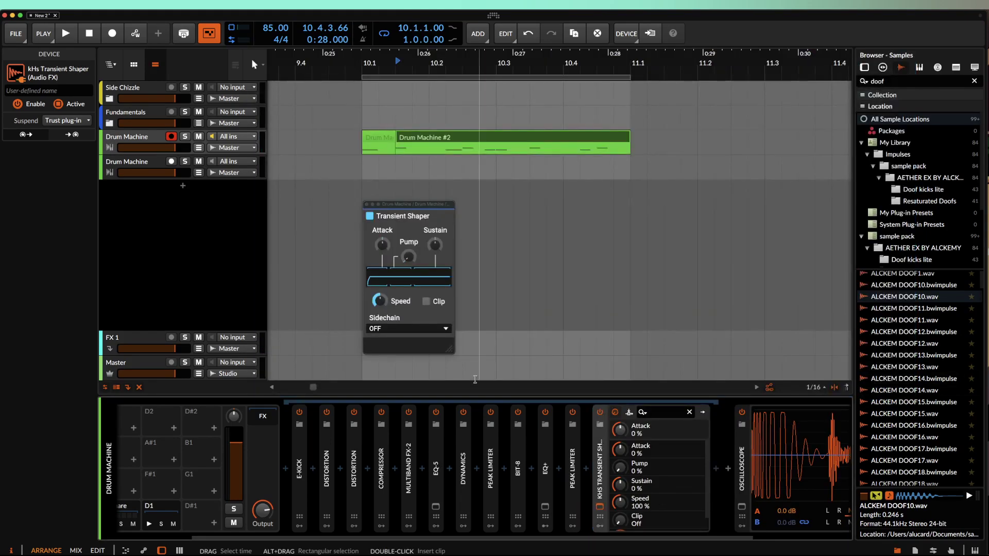
{"action": "left_click", "coordinate": [366, 205]}
{"action": "left_click", "coordinate": [600, 480]}
{"action": "key", "text": "Delete"}
Step: Insert the Bitwig Transient Control after the last Peak Limiter in the E-Kick chain
{"action": "left_click", "coordinate": [586, 469]}
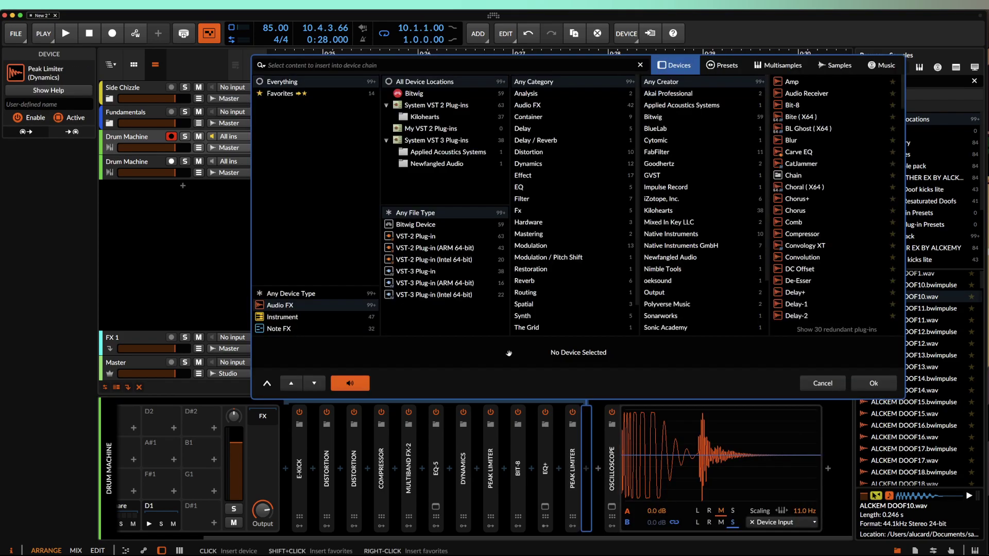
{"action": "type", "text": "TRA"}
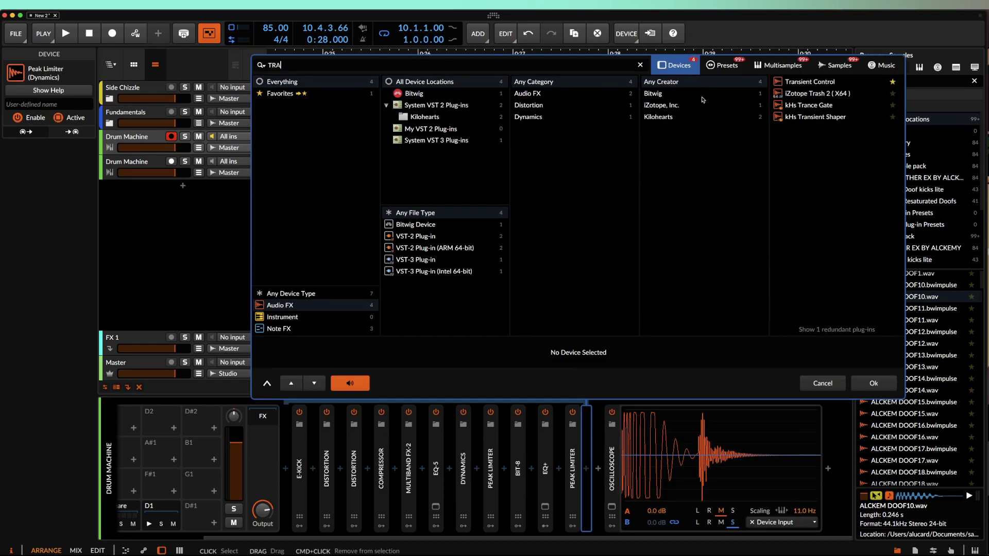
{"action": "left_click", "coordinate": [801, 82]}
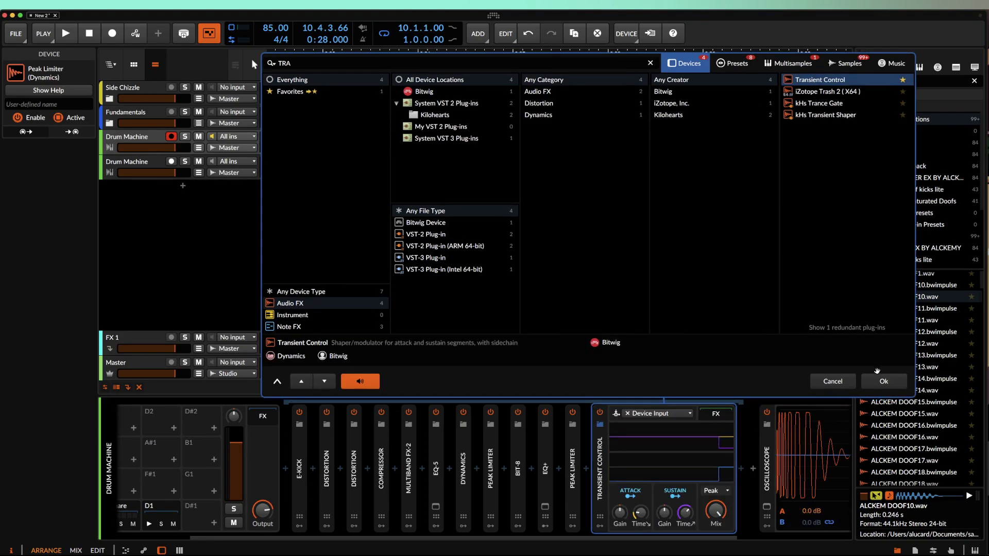
{"action": "key", "text": "Return"}
Step: Start playback and lower the Transient Control's Sustain gain to about -159%
{"action": "left_click_drag", "start_coordinate": [676, 508], "coordinate": [665, 525]}
{"action": "scroll", "coordinate": [664, 510], "scroll_direction": "right", "scroll_amount": 5}
{"action": "key", "text": "space"}
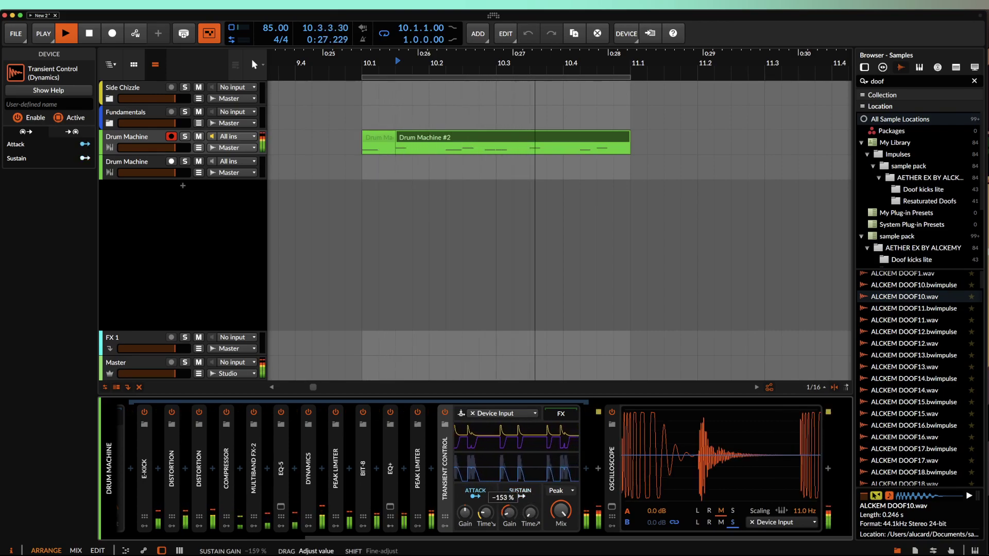
{"action": "left_click_drag", "start_coordinate": [530, 515], "coordinate": [509, 526]}
Step: Set the Transient Control's envelope mode to RMS, shorten its Sustain time, and compare the sound with the device bypassed
{"action": "left_click", "coordinate": [561, 491]}
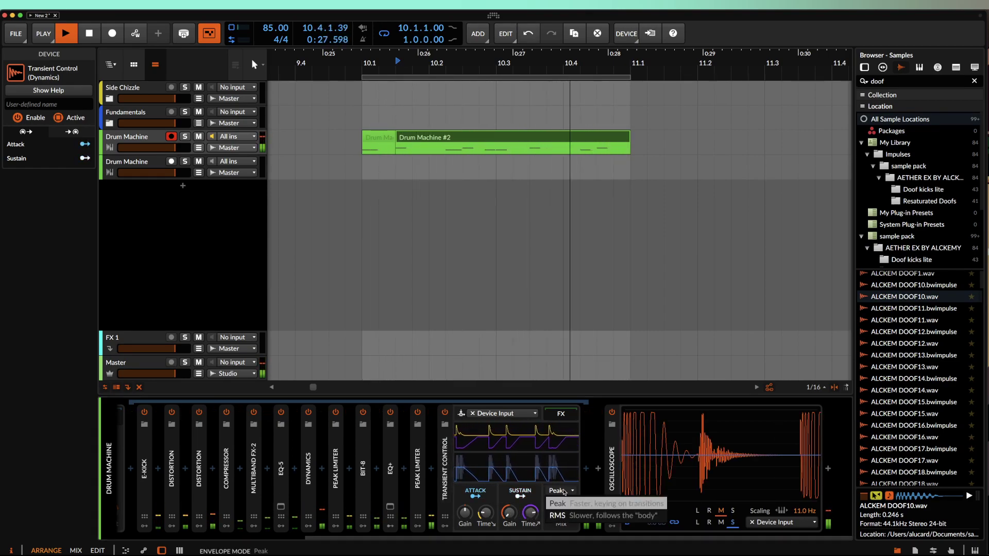
{"action": "left_click", "coordinate": [563, 515]}
{"action": "left_click_drag", "start_coordinate": [530, 514], "coordinate": [530, 526]}
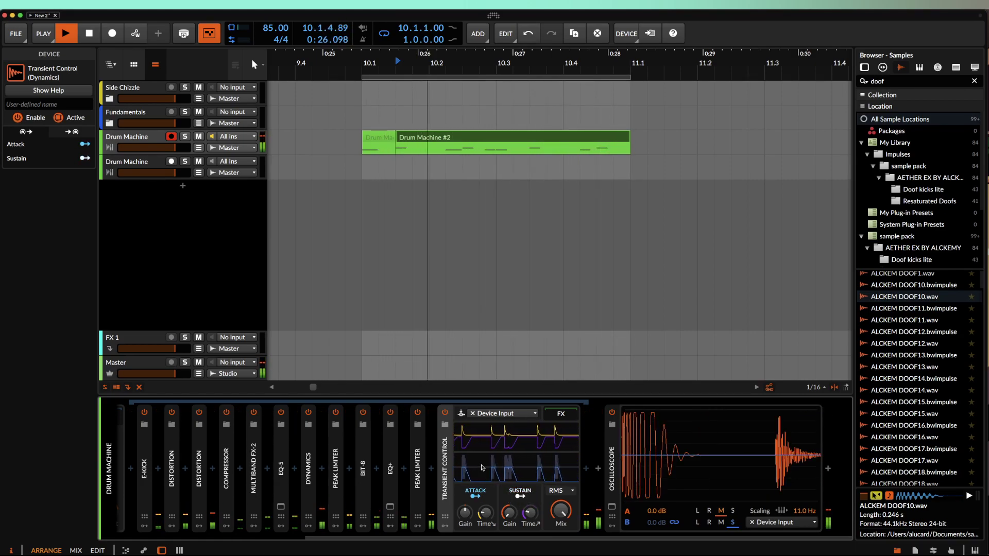
{"action": "left_click", "coordinate": [445, 413]}
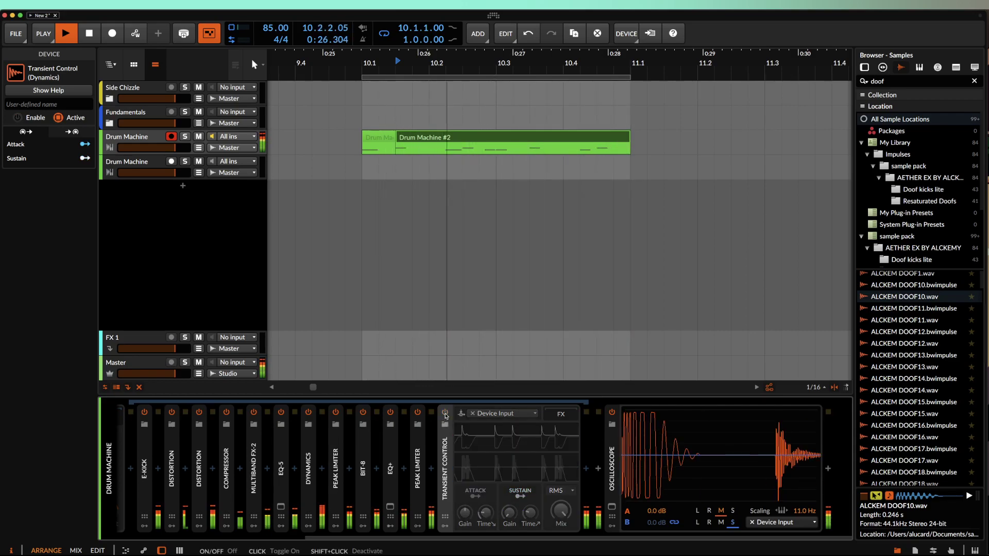
{"action": "left_click", "coordinate": [445, 413]}
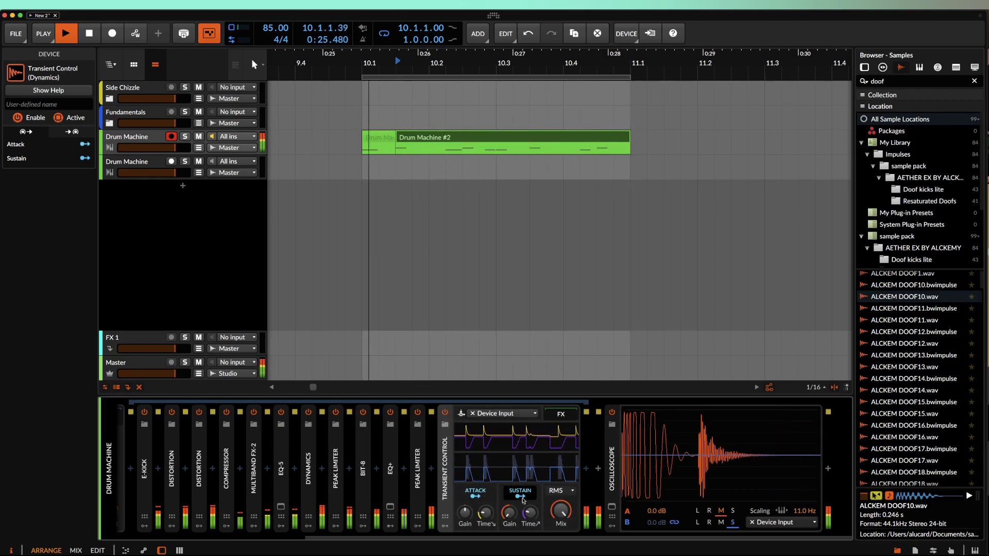
Step: Raise the Transient Control's Sustain time to about 204 ms, set its envelope mode to Peak, and stop playback
{"action": "left_click_drag", "start_coordinate": [530, 513], "coordinate": [530, 495]}
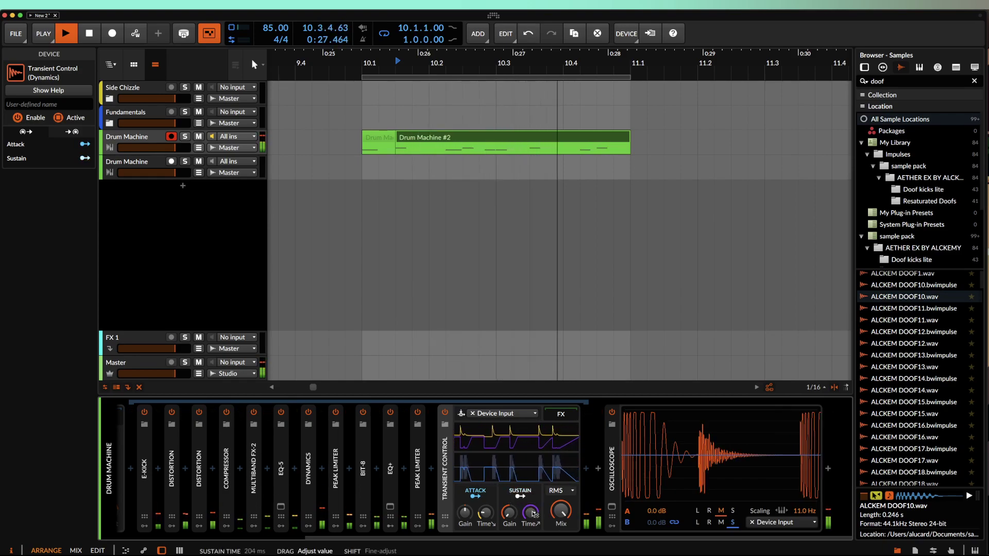
{"action": "left_click", "coordinate": [567, 492]}
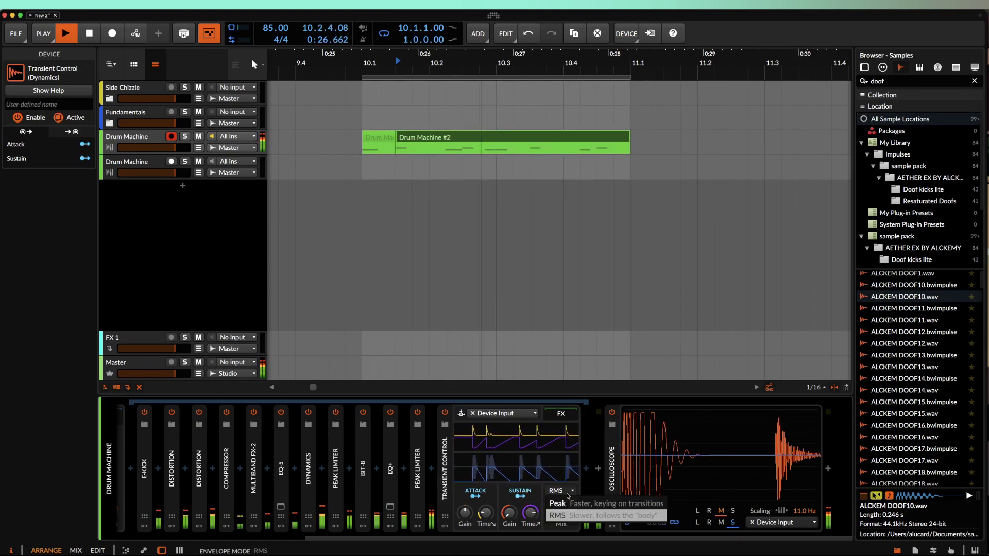
{"action": "left_click", "coordinate": [557, 503]}
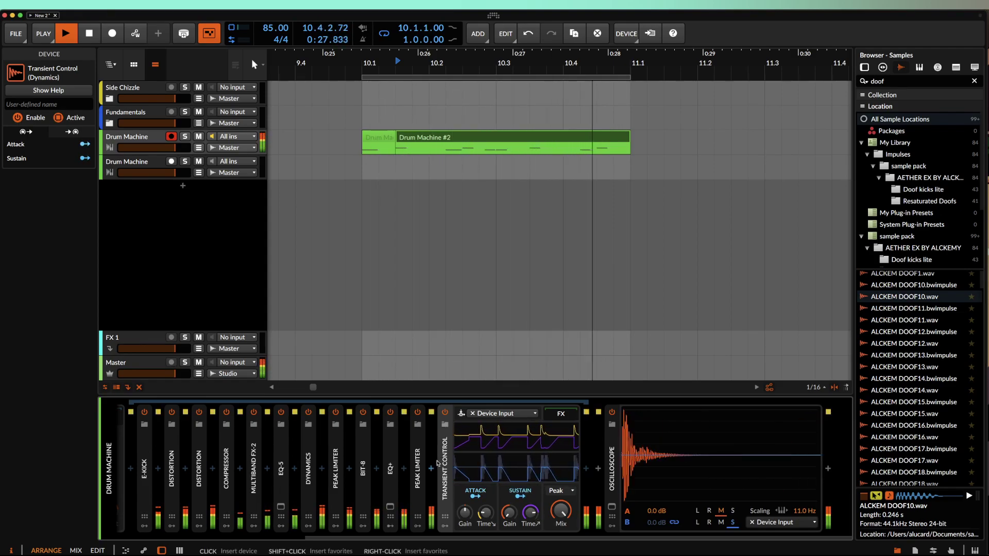
{"action": "key", "text": "space"}
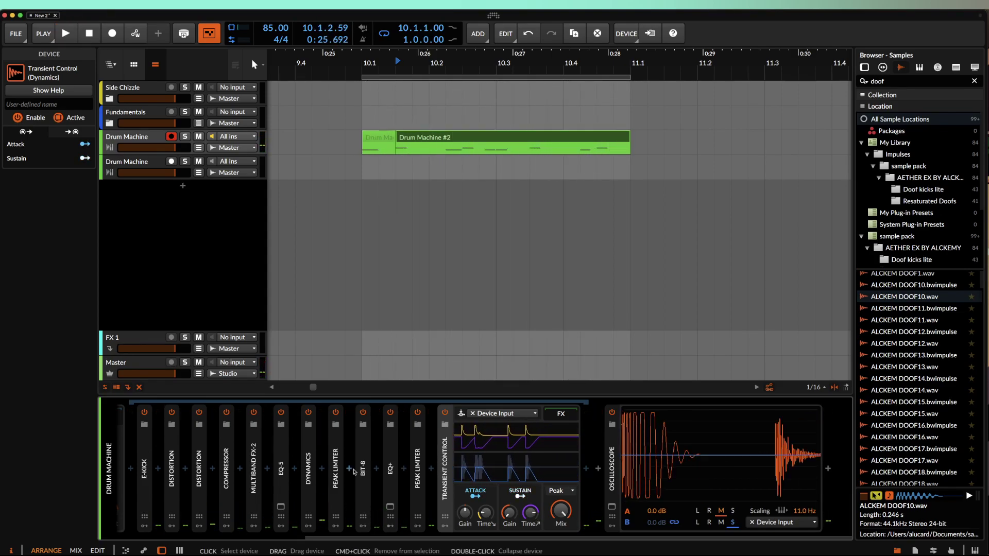
{"action": "left_click", "coordinate": [444, 412]}
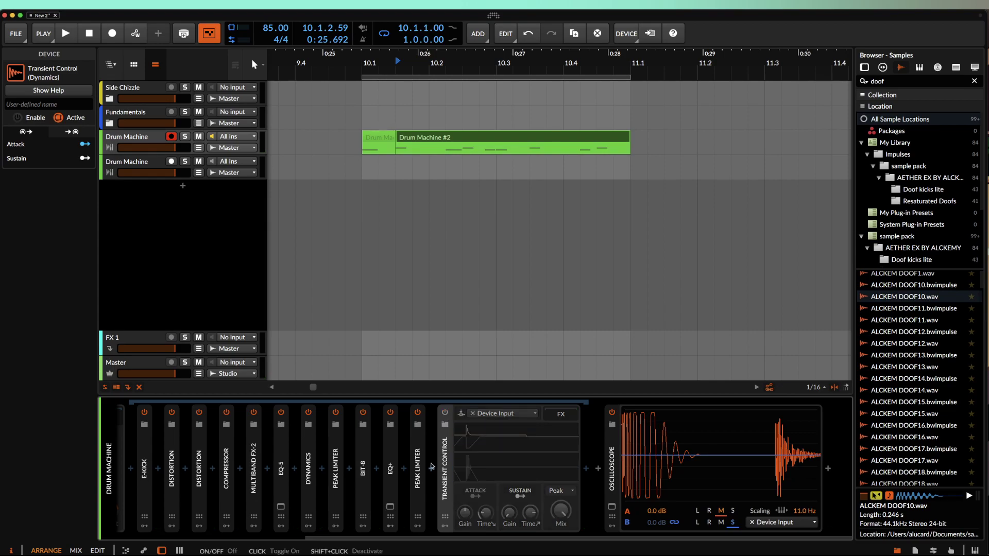
{"action": "left_click", "coordinate": [431, 472]}
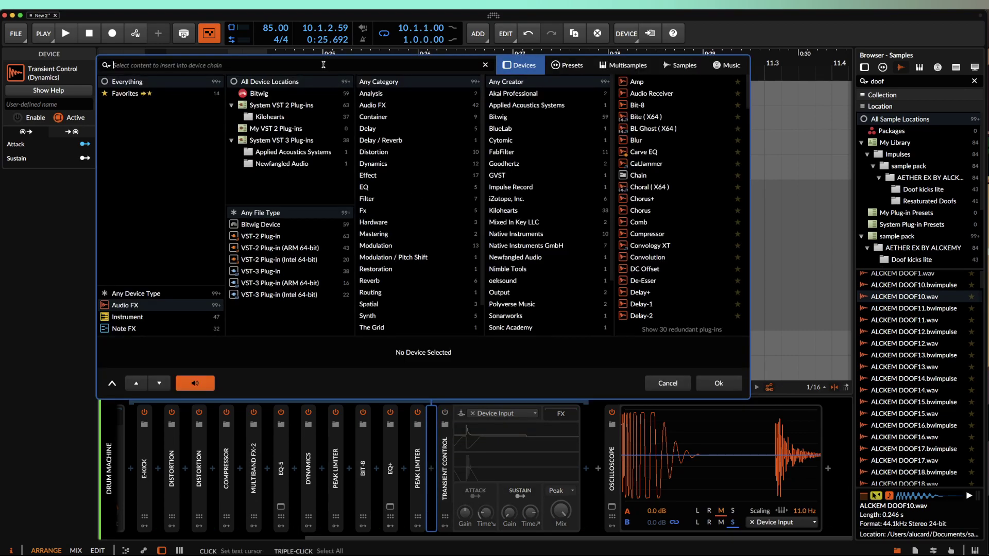
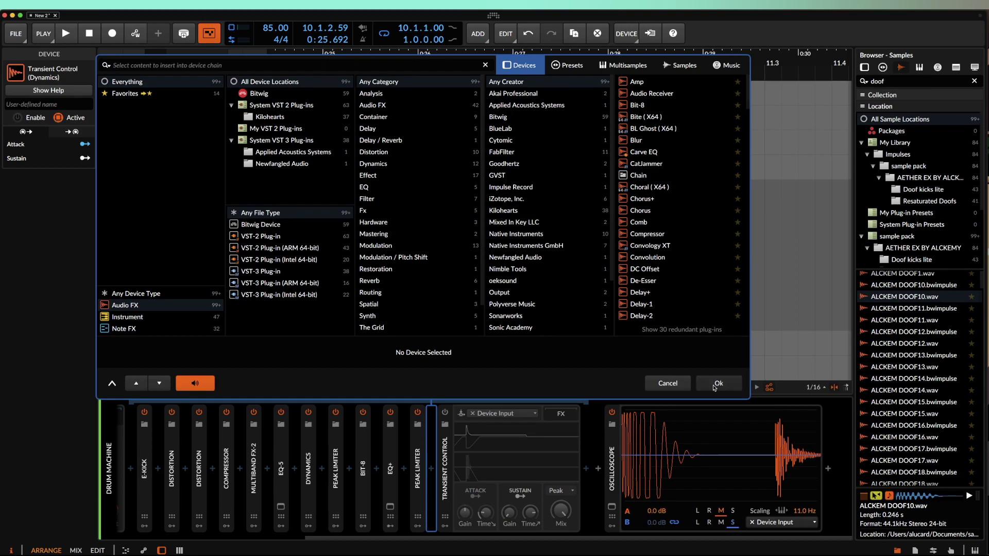
{"action": "left_click", "coordinate": [715, 385]}
{"action": "left_click", "coordinate": [446, 413]}
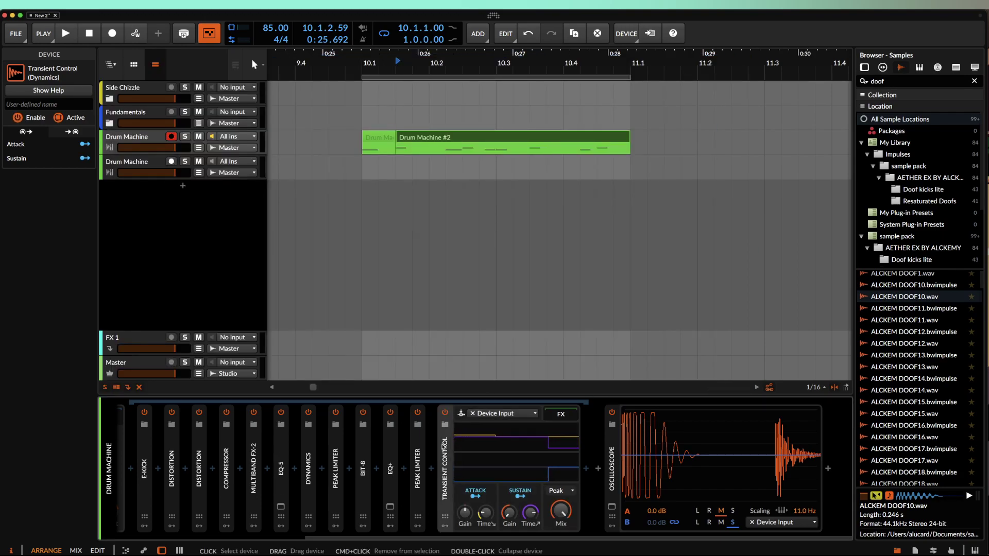
Step: Duplicate the Transient Control and shorten the Sustain time of both copies during playback, the first one to about 68.1 ms
{"action": "key", "text": "super+d"}
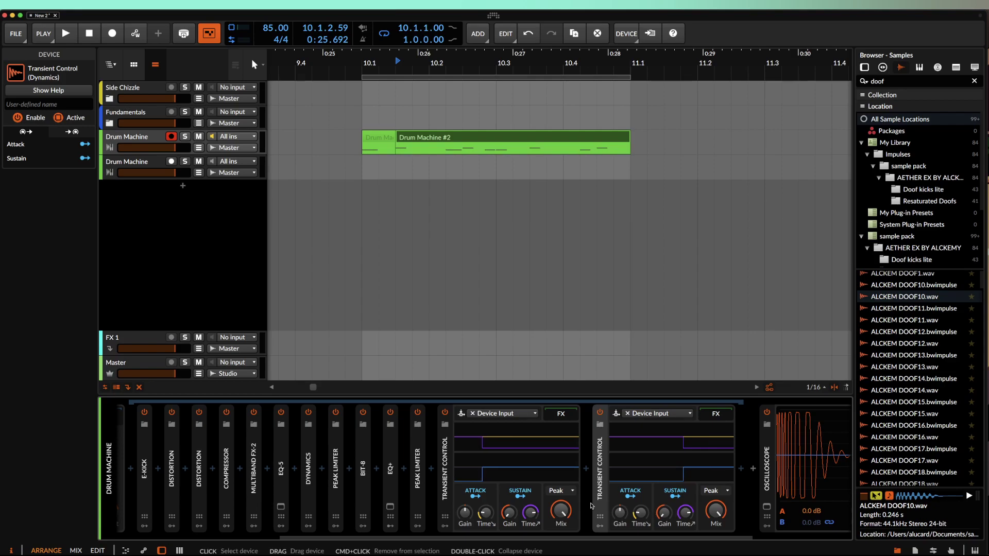
{"action": "key", "text": "space"}
{"action": "scroll", "coordinate": [567, 485], "scroll_direction": "right", "scroll_amount": 5}
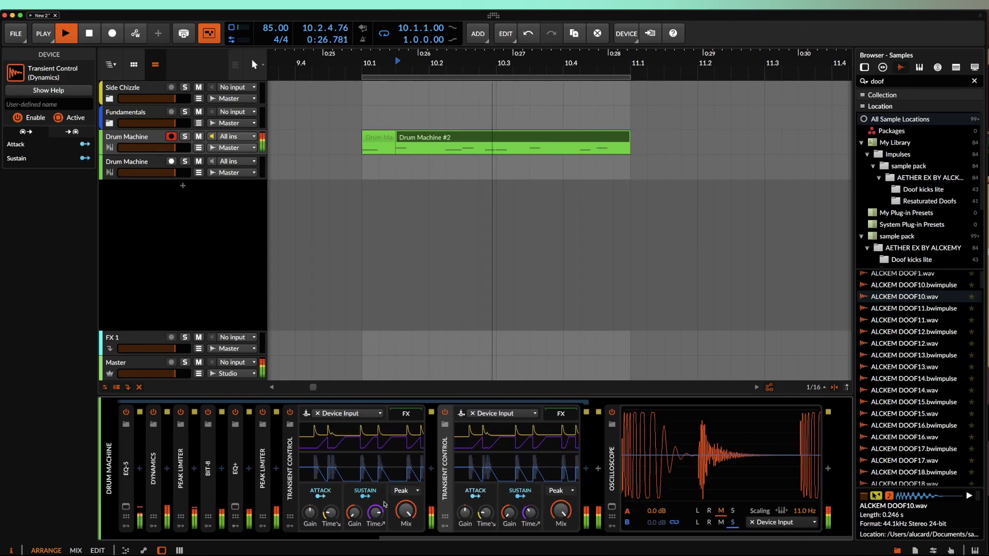
{"action": "left_click_drag", "start_coordinate": [529, 515], "coordinate": [530, 520]}
{"action": "left_click_drag", "start_coordinate": [375, 513], "coordinate": [375, 515]}
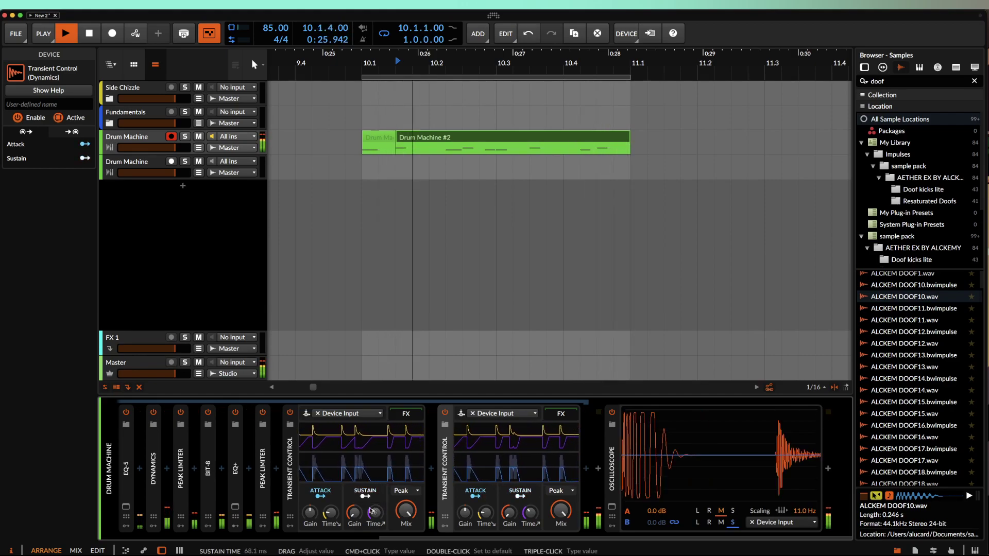
Step: Delete both Transient Control devices from the E-Kick chain and stop playback
{"action": "double_click", "coordinate": [444, 458]}
{"action": "double_click", "coordinate": [418, 459]}
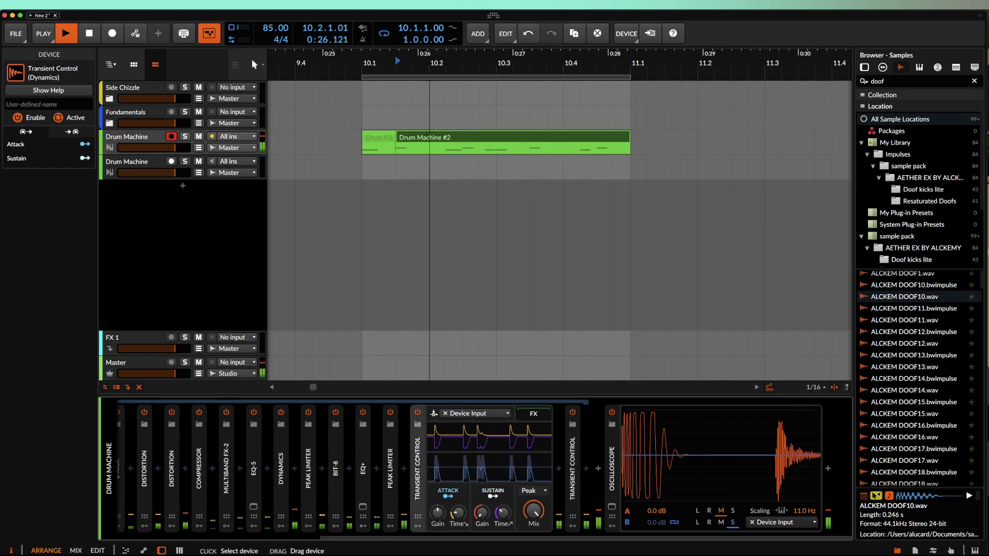
{"action": "left_click", "coordinate": [572, 459]}
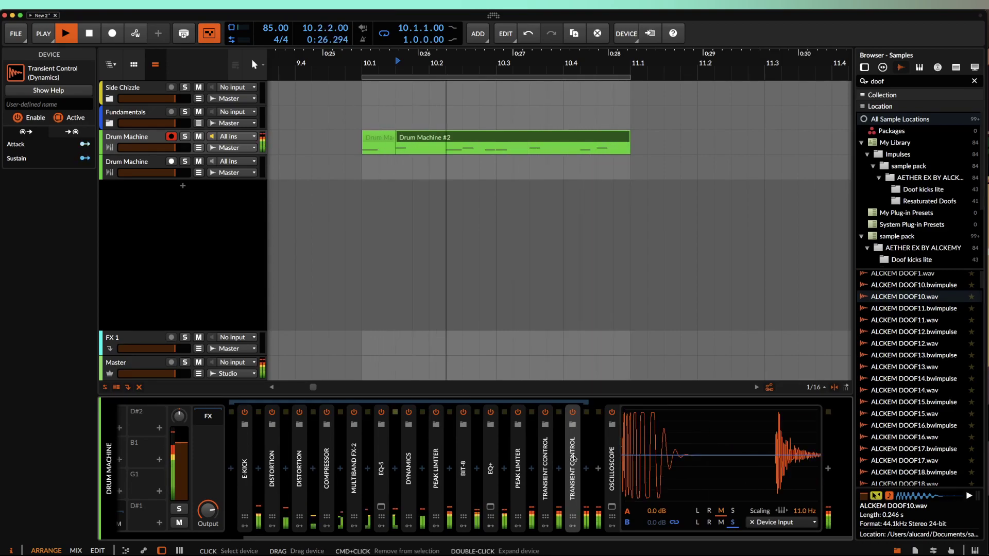
{"action": "key", "text": "Delete"}
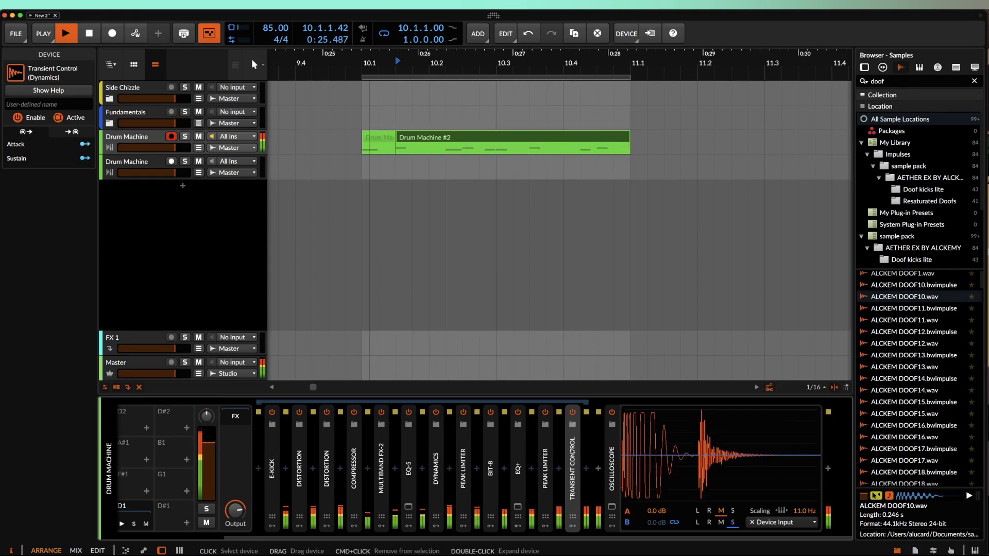
{"action": "key", "text": "space"}
{"action": "key", "text": "Delete"}
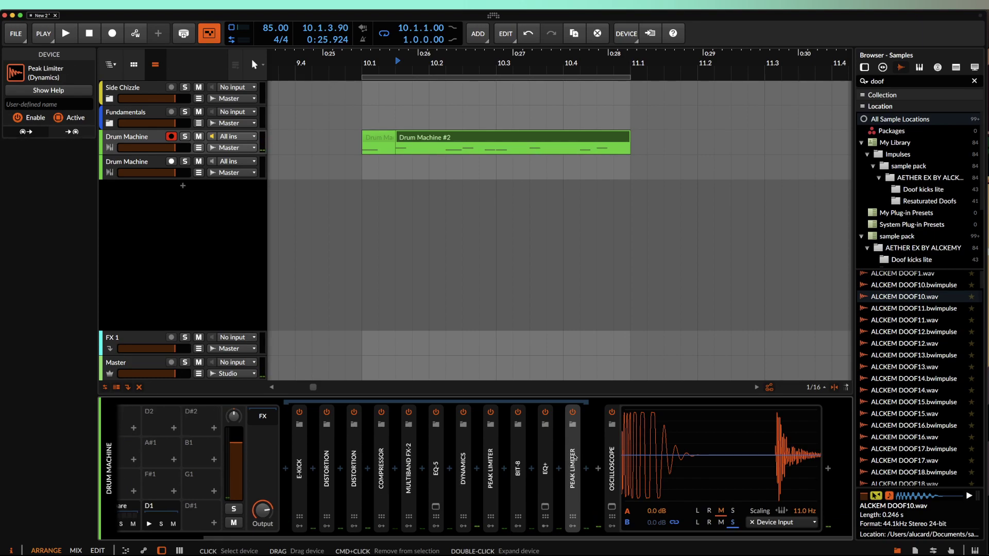
Step: Insert the Bitwig Compressor between EQ+ and the last Peak Limiter in the E-Kick chain, with Makeup turned off
{"action": "left_click", "coordinate": [559, 468]}
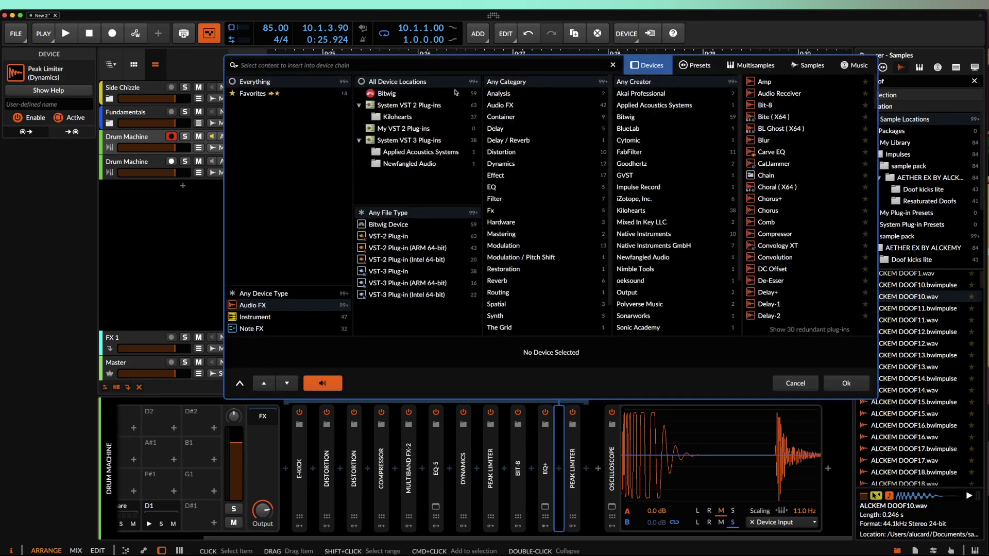
{"action": "type", "text": "COMP"}
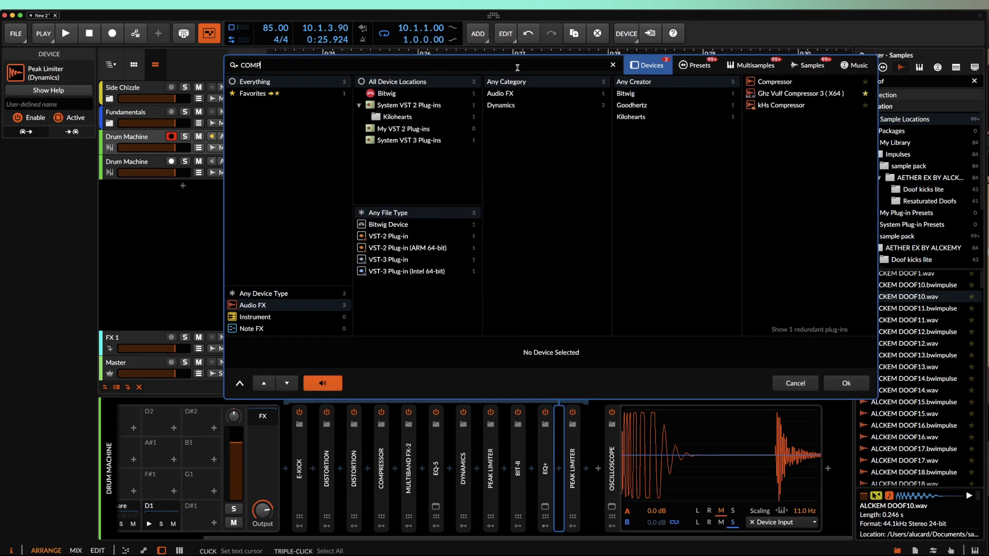
{"action": "left_click", "coordinate": [778, 83]}
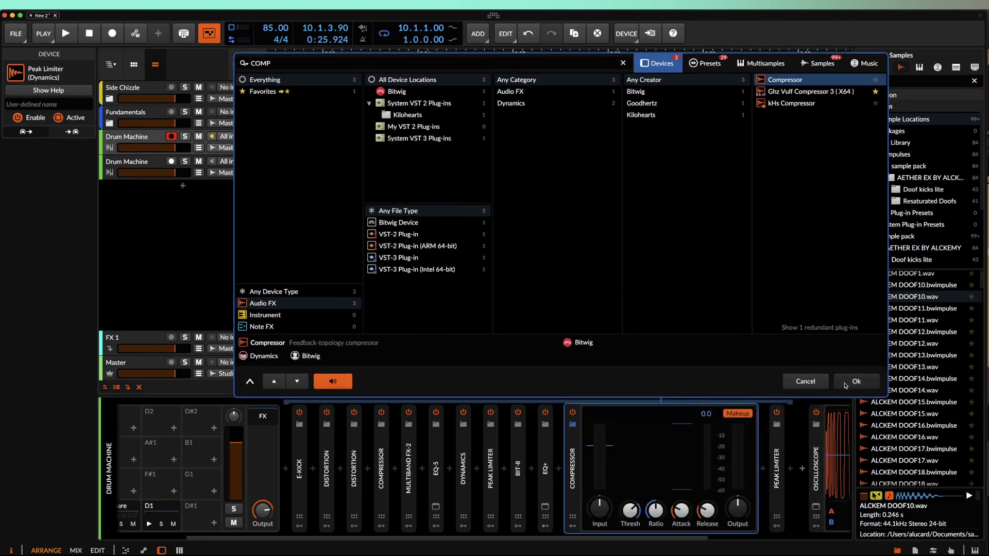
{"action": "left_click", "coordinate": [855, 382]}
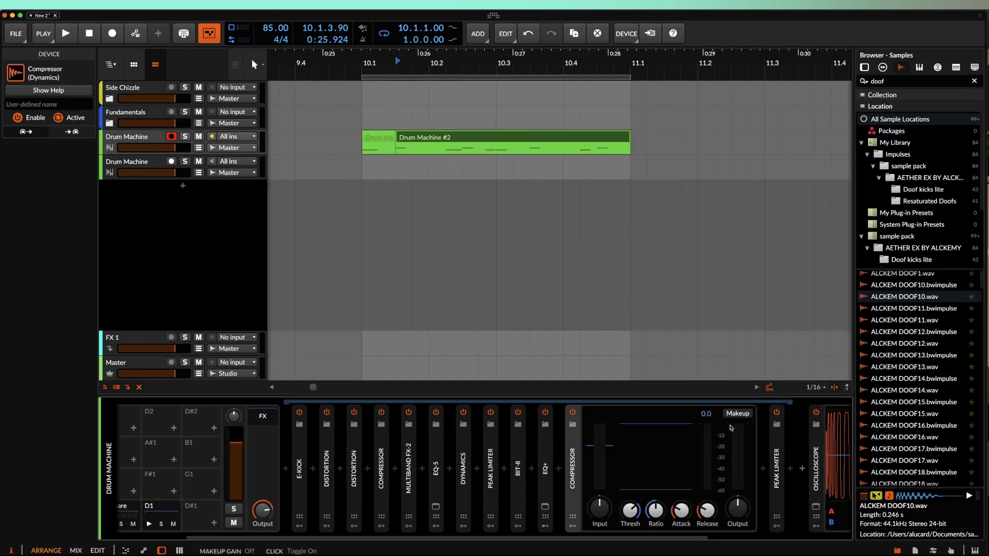
Step: During playback, lower the new Compressor's threshold, set its release to 1.41 s, and raise its ratio and output gain
{"action": "scroll", "coordinate": [646, 446], "scroll_direction": "right", "scroll_amount": 3}
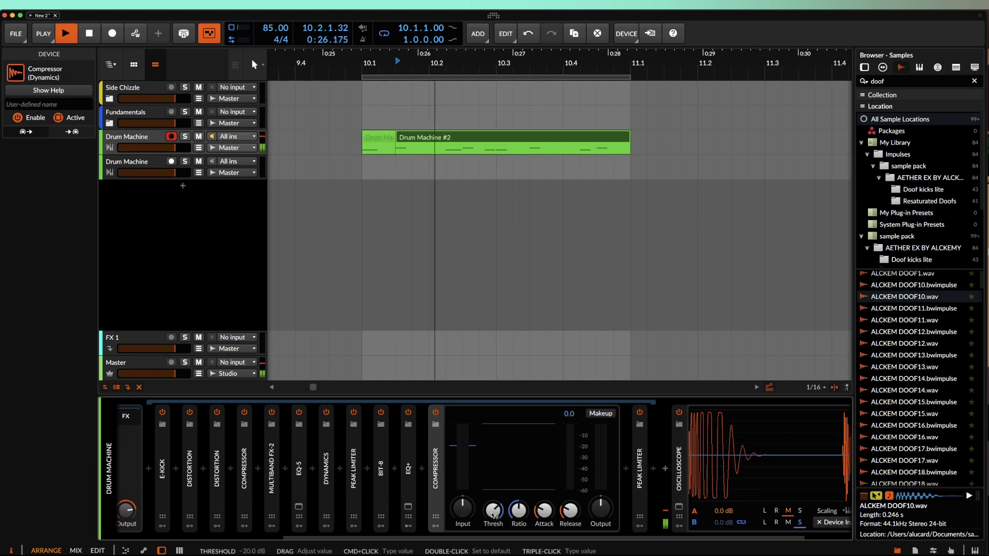
{"action": "left_click_drag", "start_coordinate": [493, 513], "coordinate": [520, 515]}
{"action": "left_click_drag", "start_coordinate": [601, 509], "coordinate": [547, 528]}
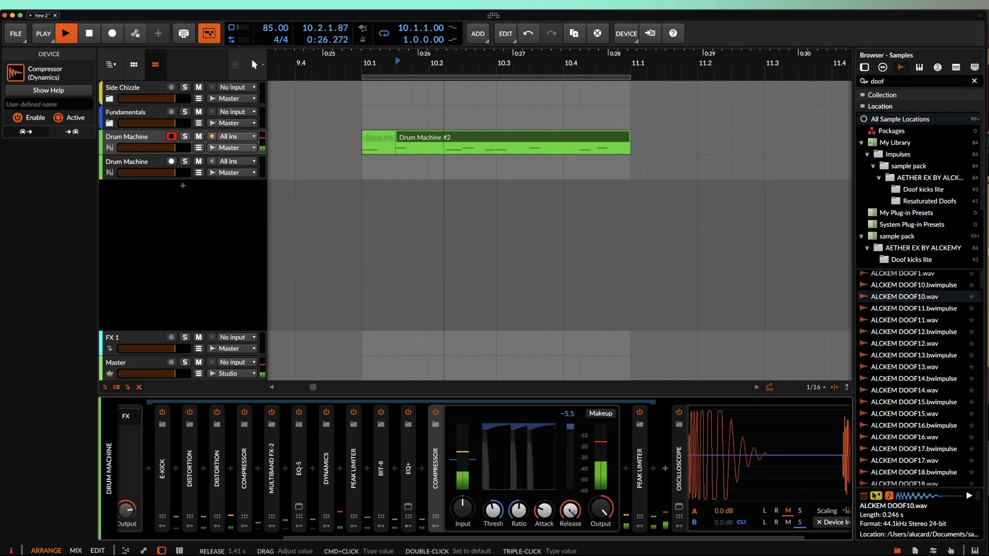
{"action": "left_click_drag", "start_coordinate": [519, 511], "coordinate": [519, 501]}
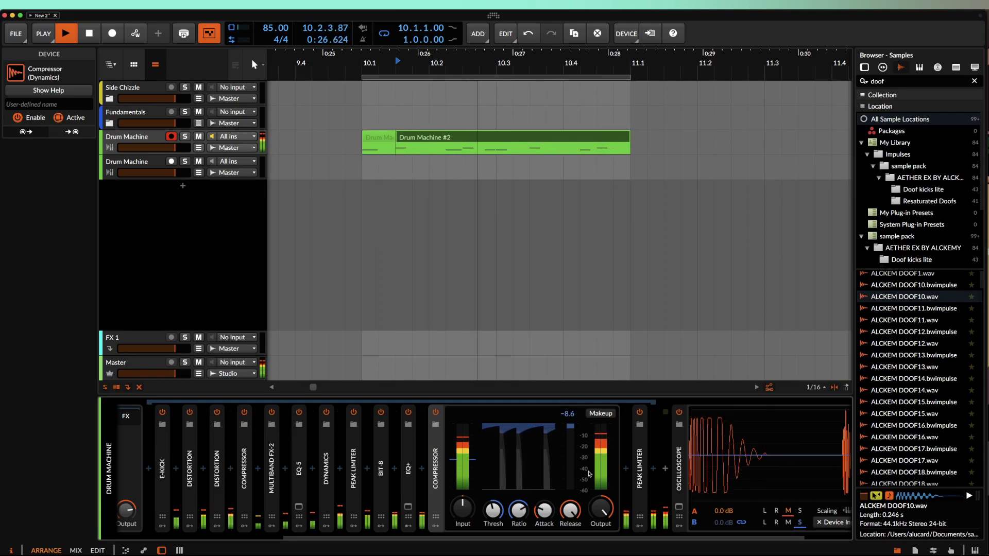
Step: Expand the Peak Limiter at the end of the E-Kick chain and raise its input gain slightly
{"action": "left_click", "coordinate": [640, 469]}
{"action": "left_click_drag", "start_coordinate": [660, 507], "coordinate": [660, 502]}
{"action": "scroll", "coordinate": [645, 461], "scroll_direction": "right", "scroll_amount": 5}
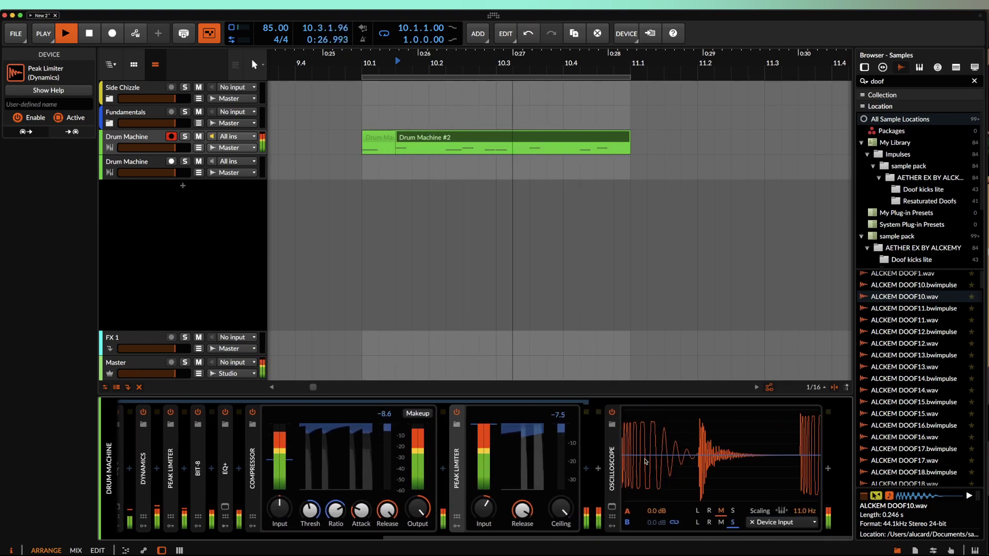
Step: Collapse the last Peak Limiter and the Compressor before it in the E-Kick chain, and stop playback
{"action": "scroll", "coordinate": [460, 451], "scroll_direction": "left", "scroll_amount": 5}
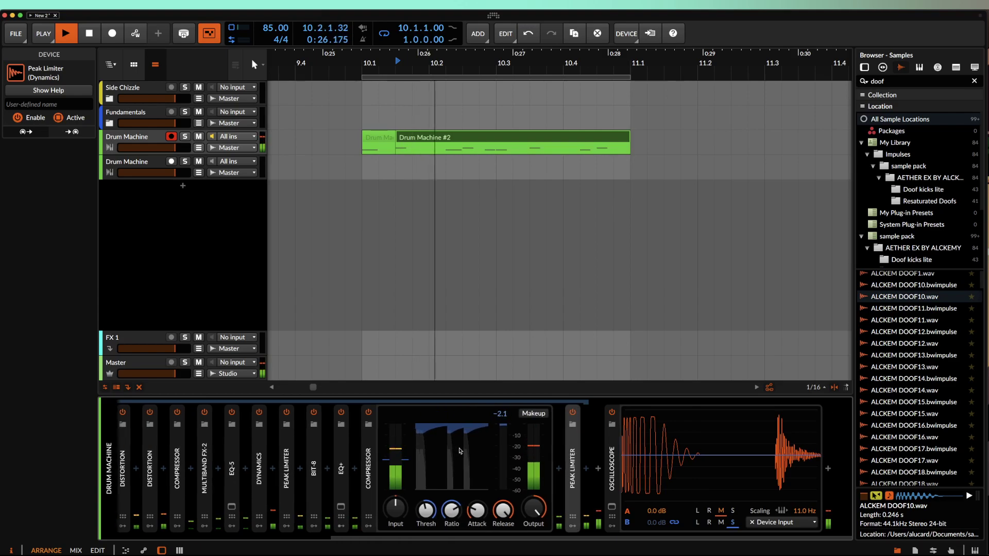
{"action": "scroll", "coordinate": [412, 456], "scroll_direction": "left", "scroll_amount": 1}
{"action": "double_click", "coordinate": [396, 466]}
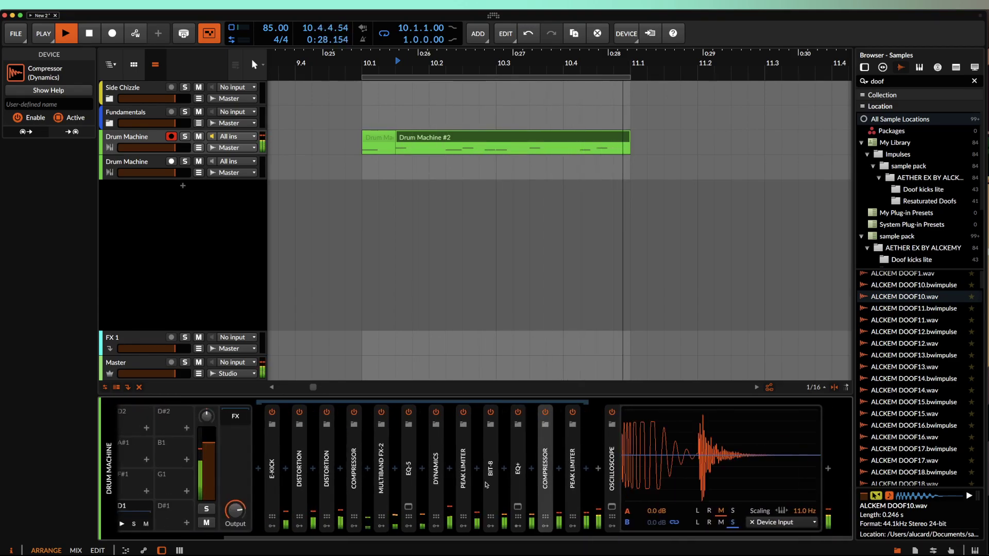
{"action": "scroll", "coordinate": [494, 369], "scroll_direction": "down", "scroll_amount": 3}
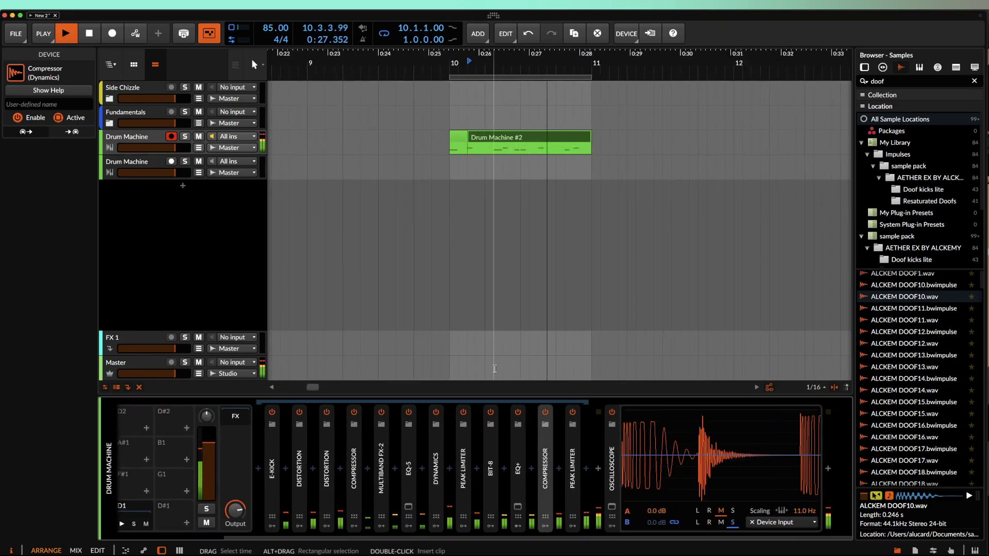
{"action": "key", "text": "space"}
{"action": "left_click", "coordinate": [147, 135]}
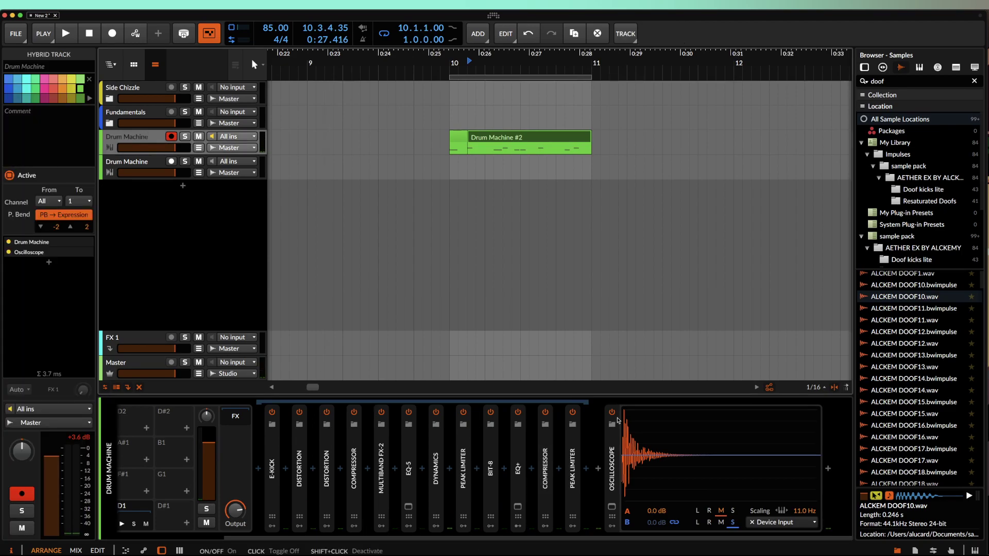
{"action": "left_click", "coordinate": [545, 466]}
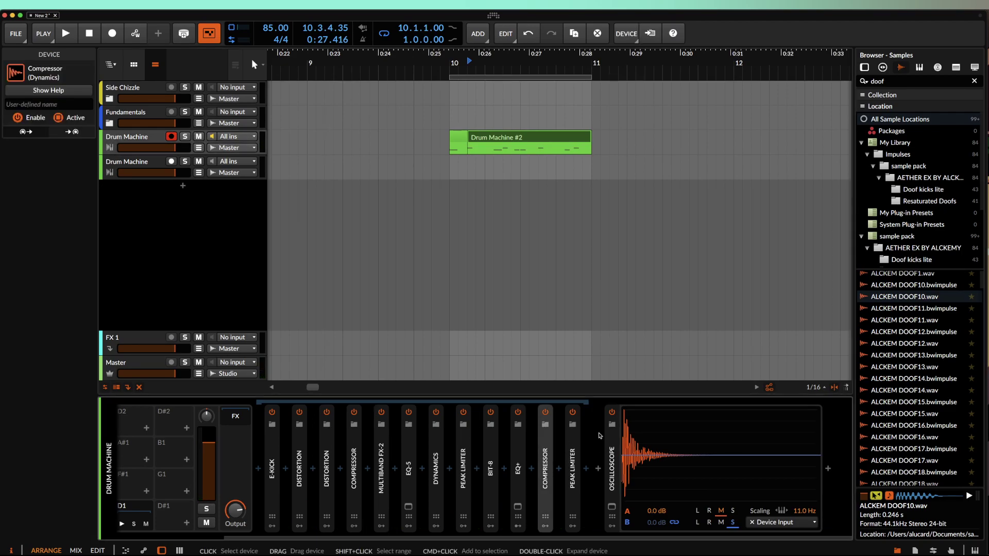
Step: Insert the kHs Frequency Shifter after the last Peak Limiter in the E-Kick chain
{"action": "left_click", "coordinate": [597, 468]}
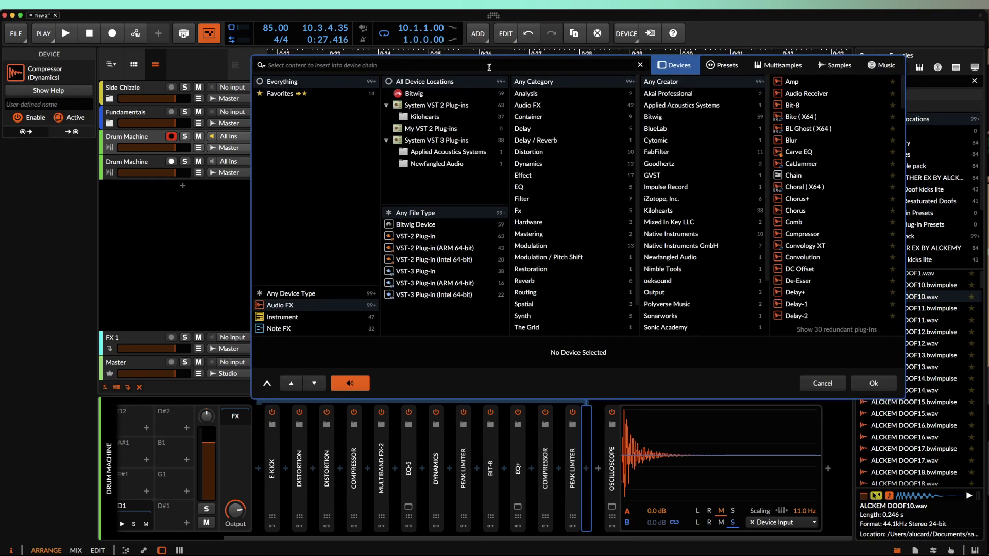
{"action": "type", "text": "FRE"}
{"action": "left_click", "coordinate": [802, 106]}
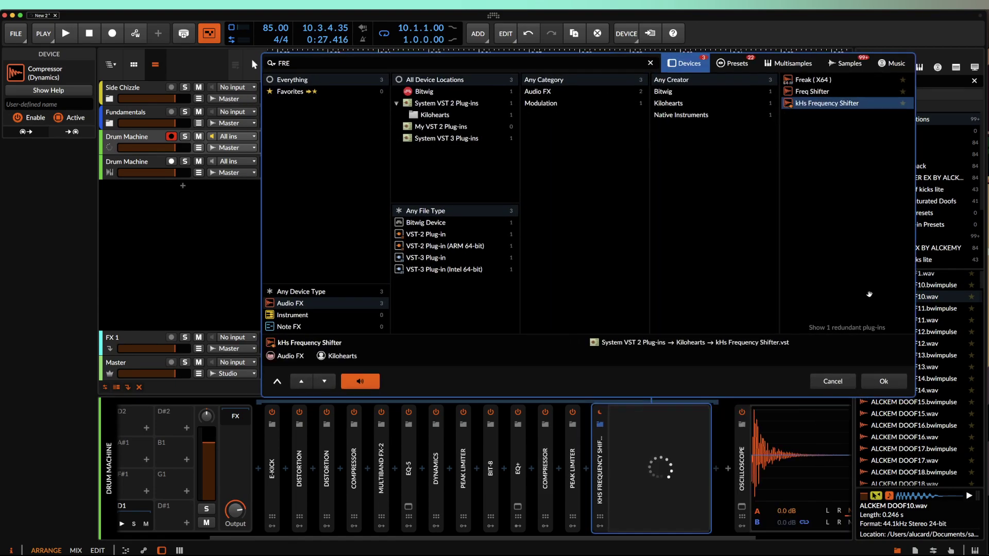
{"action": "left_click", "coordinate": [874, 383]}
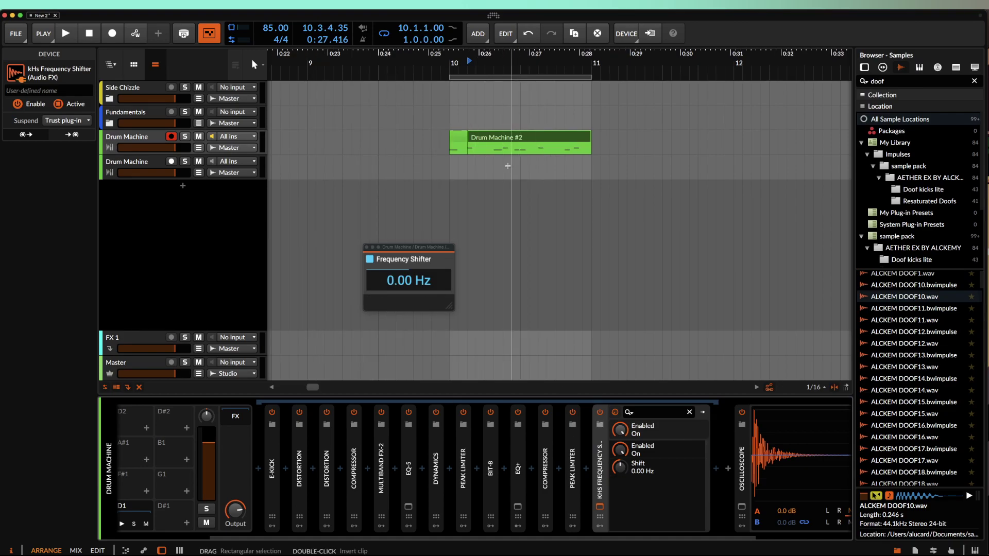
Step: During playback, audition Frequency Shifter shifts of 6.05 Hz, 17.0 Hz, −9.15 Hz, 0 Hz and 11.8 Hz
{"action": "left_click_drag", "start_coordinate": [384, 281], "coordinate": [386, 273]}
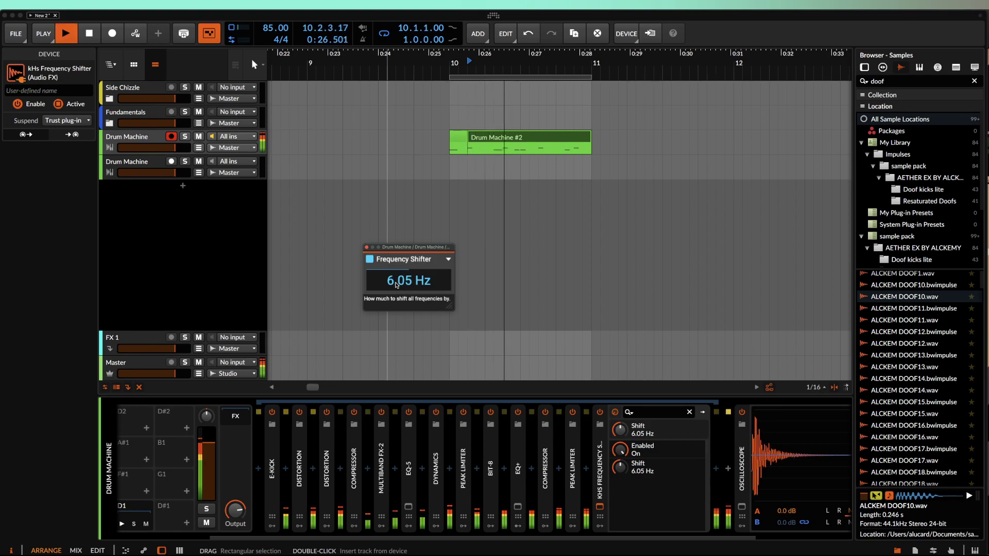
{"action": "key", "text": "space"}
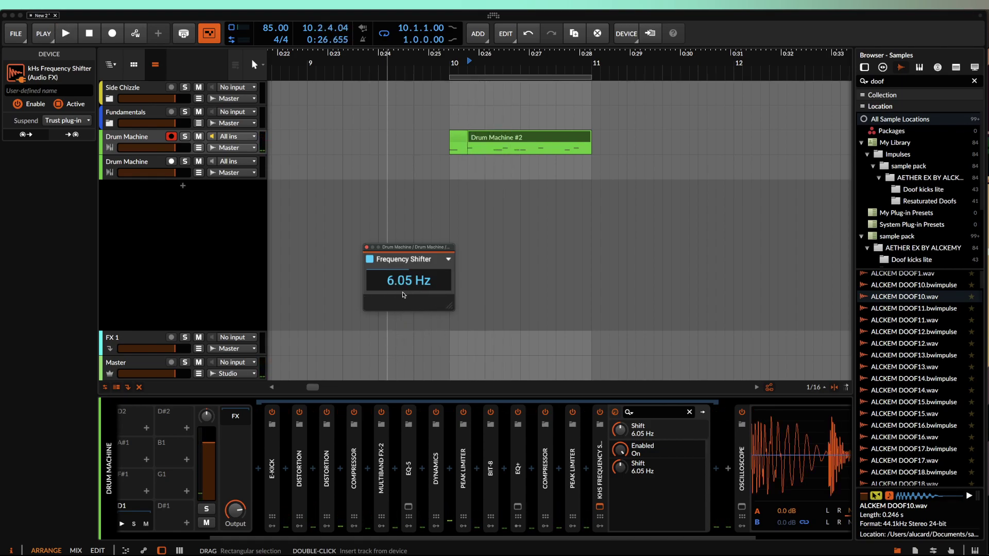
{"action": "left_click_drag", "start_coordinate": [394, 287], "coordinate": [394, 263]}
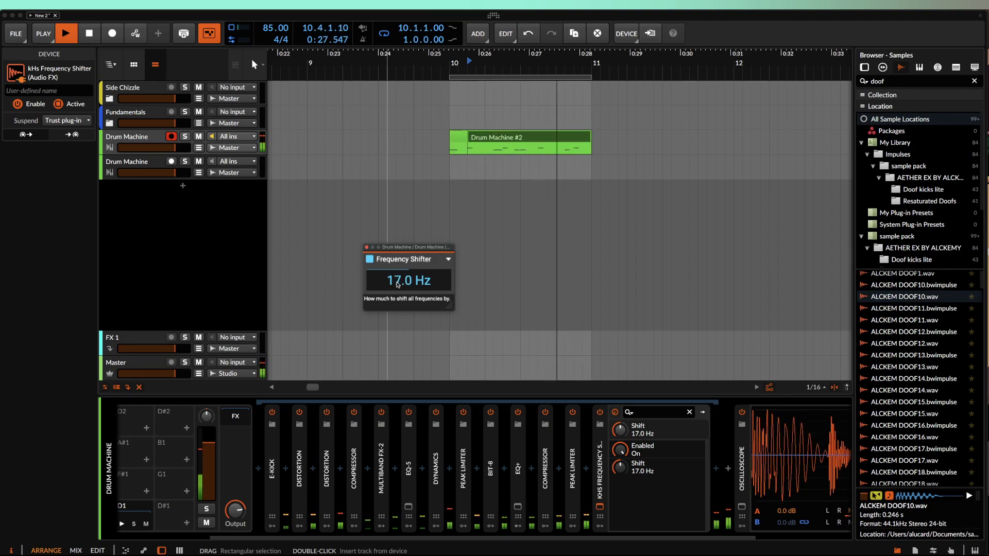
{"action": "left_click_drag", "start_coordinate": [398, 283], "coordinate": [398, 308]}
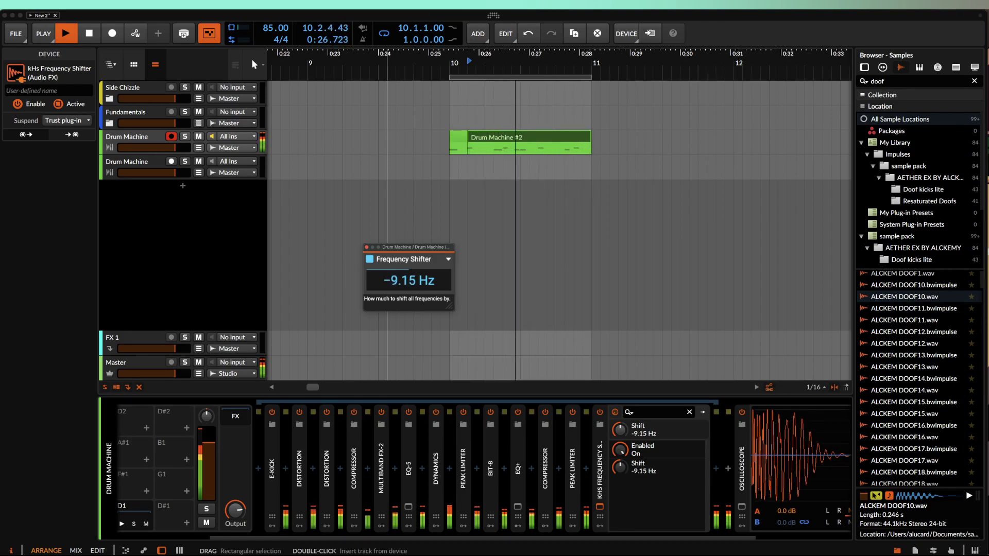
{"action": "double_click", "coordinate": [397, 284]}
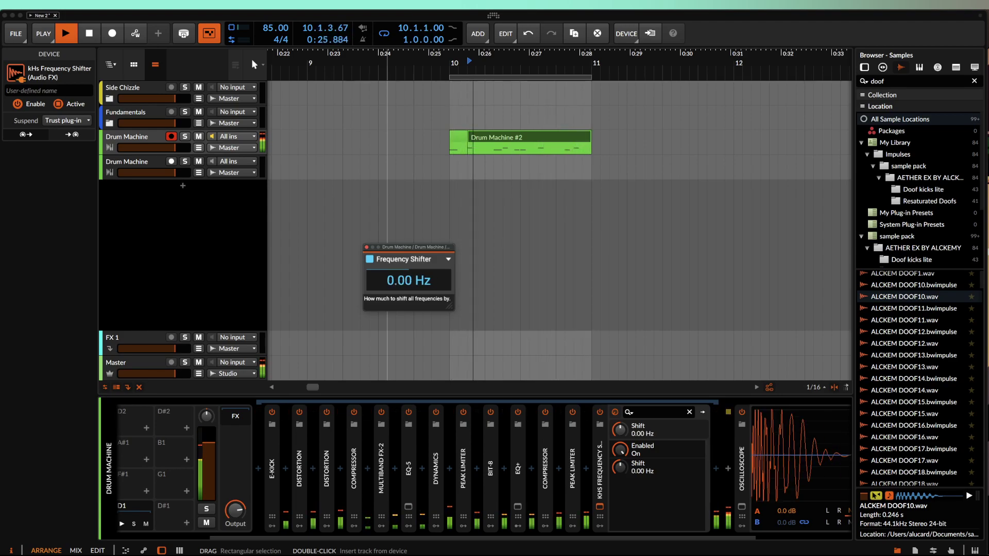
{"action": "mouse_move", "coordinate": [397, 285]}
{"action": "left_mouse_down"}
{"action": "mouse_move", "coordinate": [398, 268]}
{"action": "mouse_move", "coordinate": [398, 297]}
{"action": "left_mouse_up"}
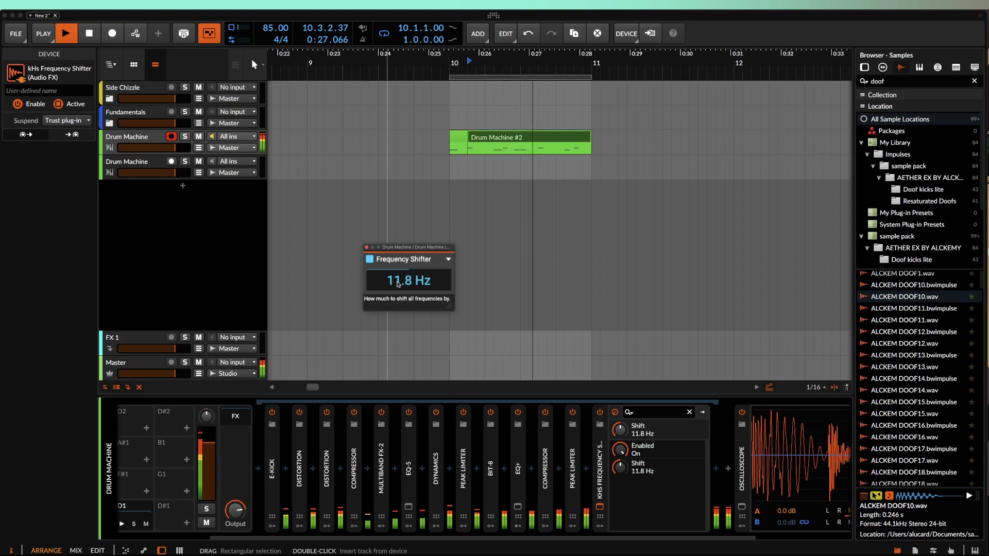
Step: Expand the E-Kick device and delete the kHs Frequency Shifter from the end of its chain
{"action": "left_click", "coordinate": [272, 469]}
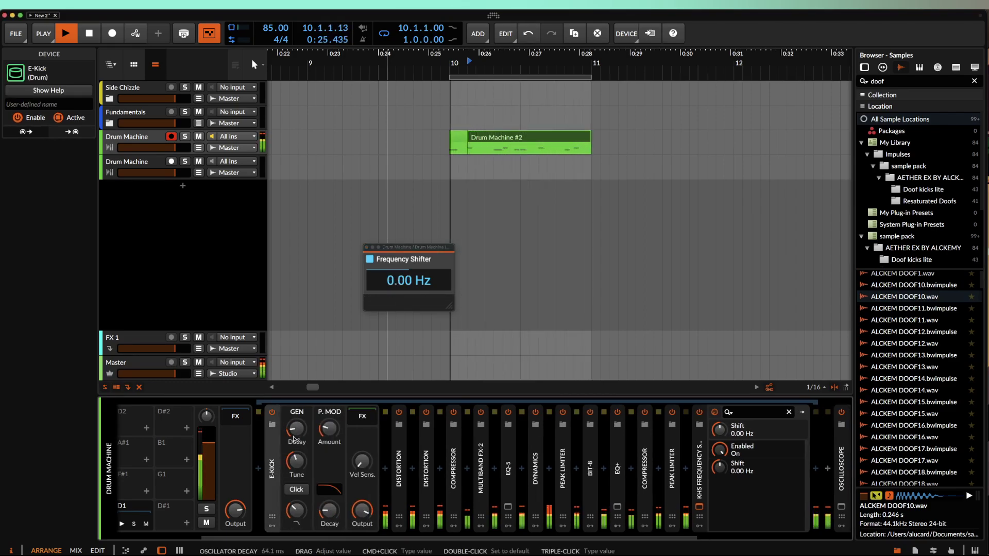
{"action": "scroll", "coordinate": [291, 441], "scroll_direction": "right", "scroll_amount": 5}
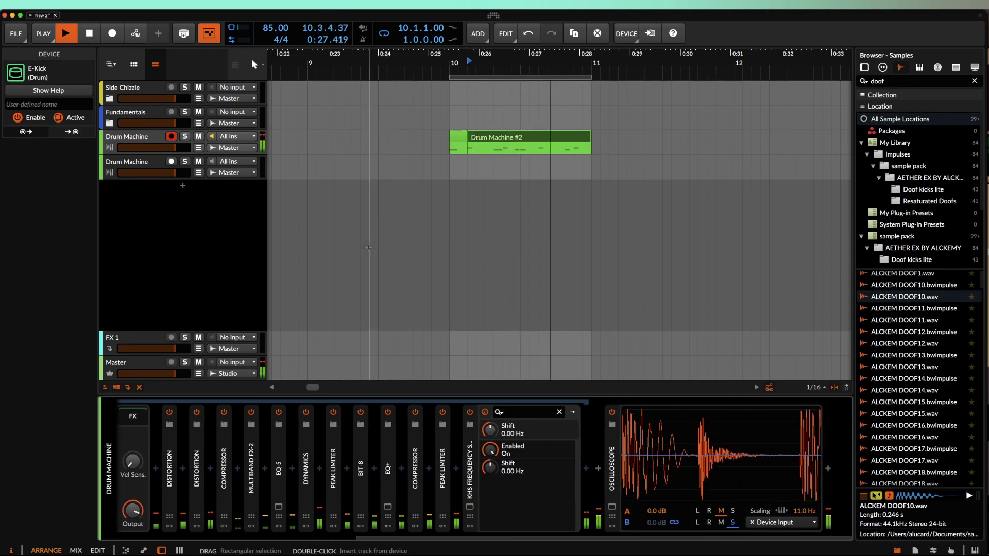
{"action": "left_click", "coordinate": [469, 447]}
{"action": "key", "text": "Delete"}
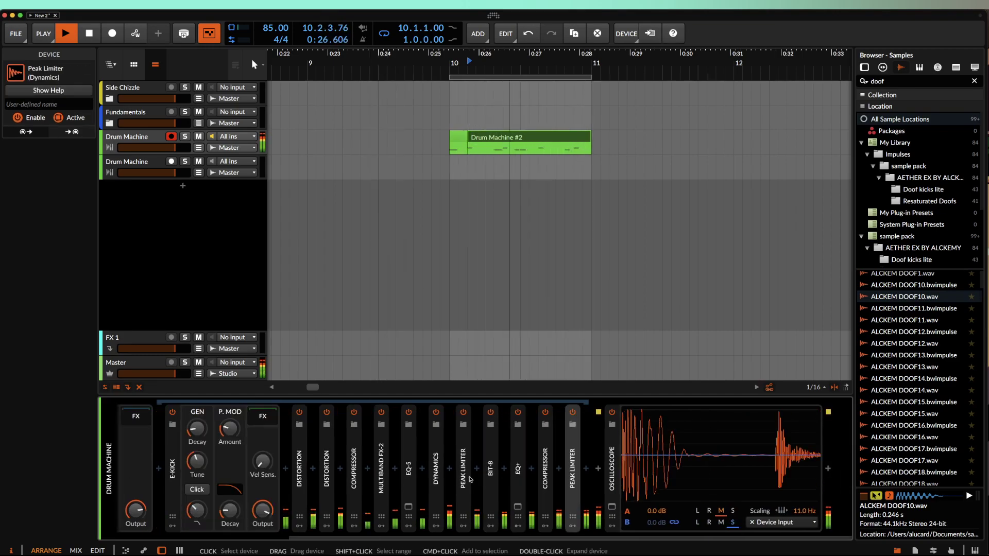
Step: Delete the Compressor before the last Peak Limiter, then set that limiter's input gain to +18.0 dB and collapse it
{"action": "left_click", "coordinate": [545, 458]}
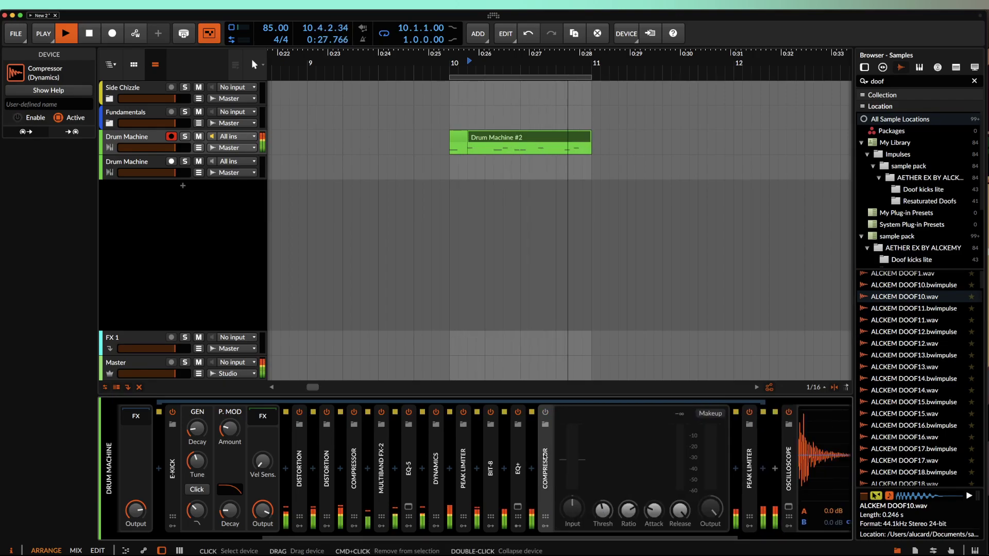
{"action": "key", "text": "Delete"}
{"action": "double_click", "coordinate": [566, 463]}
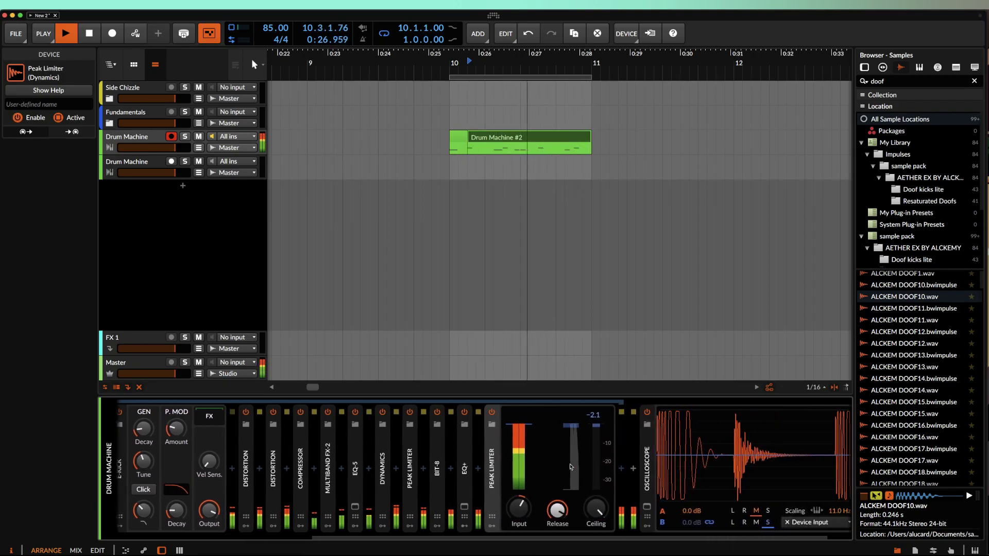
{"action": "left_click_drag", "start_coordinate": [519, 505], "coordinate": [519, 469]}
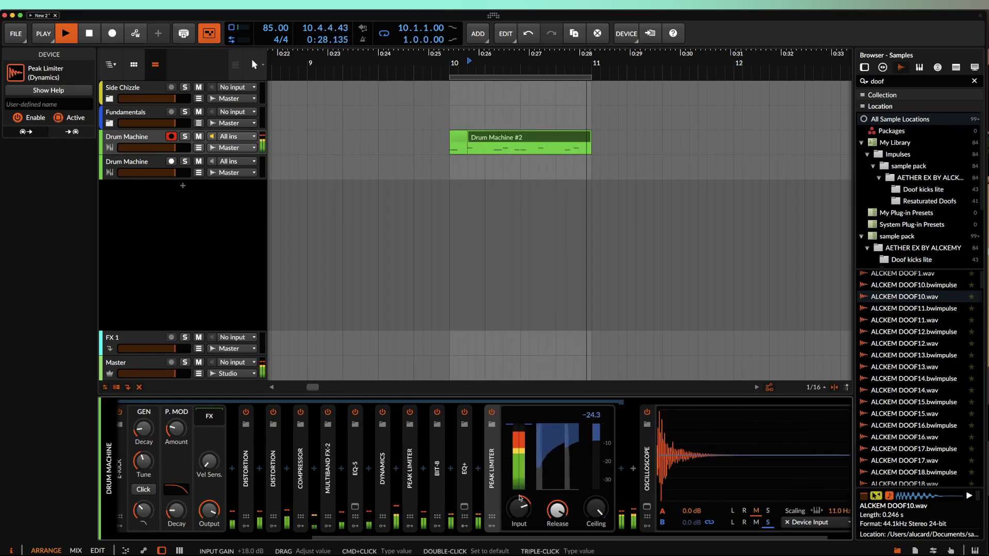
{"action": "double_click", "coordinate": [492, 441]}
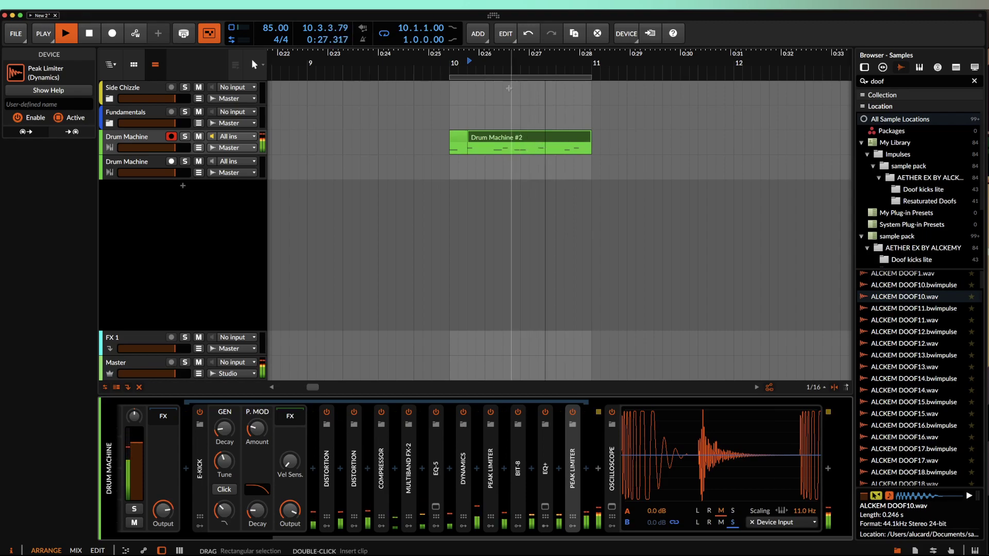
Step: Stop playback and bounce both clips of the upper Drum Machine track to a new audio track
{"action": "key", "text": "space"}
{"action": "left_click", "coordinate": [541, 152]}
{"action": "left_click", "coordinate": [549, 138]}
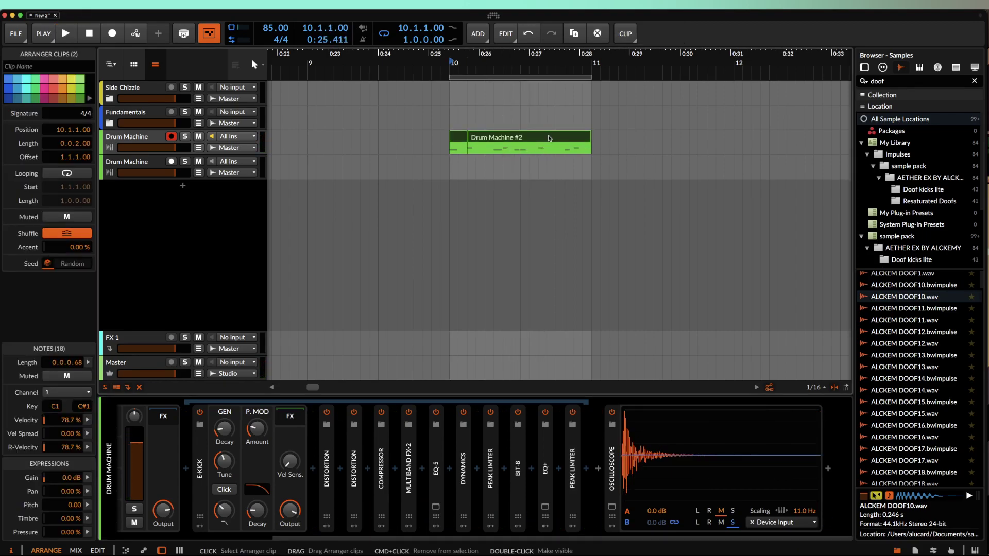
{"action": "key", "text": "super+b"}
{"action": "scroll", "coordinate": [483, 170], "scroll_direction": "up", "scroll_amount": 4}
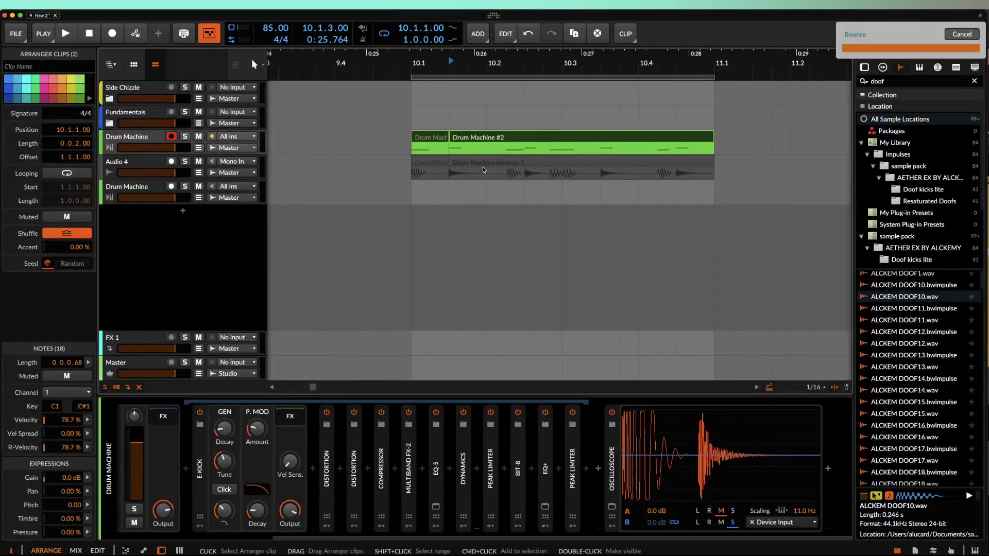
Step: Solo the Audio 4 track and select both of its bounced clips
{"action": "scroll", "coordinate": [484, 170], "scroll_direction": "up", "scroll_amount": 4}
{"action": "left_click", "coordinate": [451, 177]}
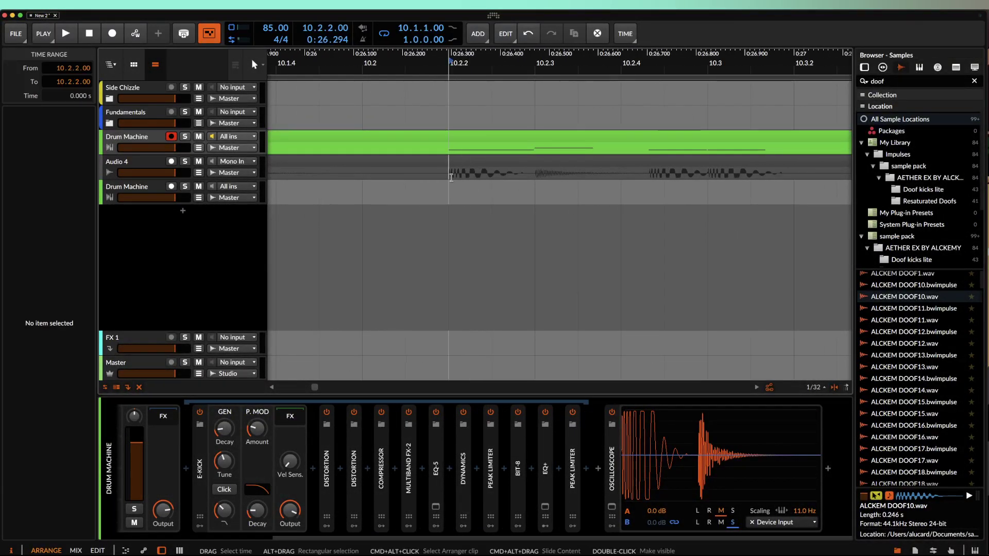
{"action": "scroll", "coordinate": [451, 177], "scroll_direction": "down", "scroll_amount": 5}
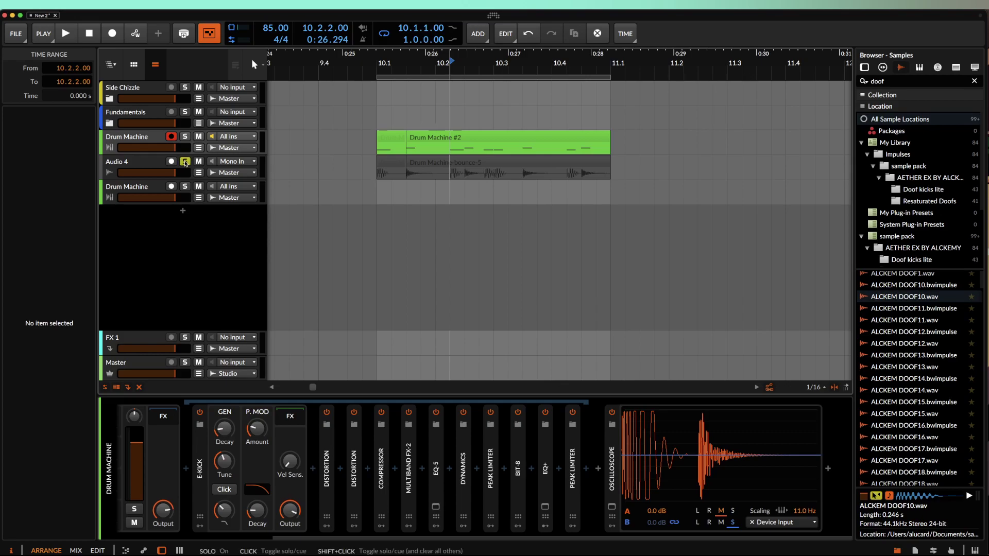
{"action": "left_click", "coordinate": [392, 164]}
{"action": "left_click", "coordinate": [531, 165], "text": "shift"}
{"action": "scroll", "coordinate": [531, 165], "scroll_direction": "down", "scroll_amount": 3}
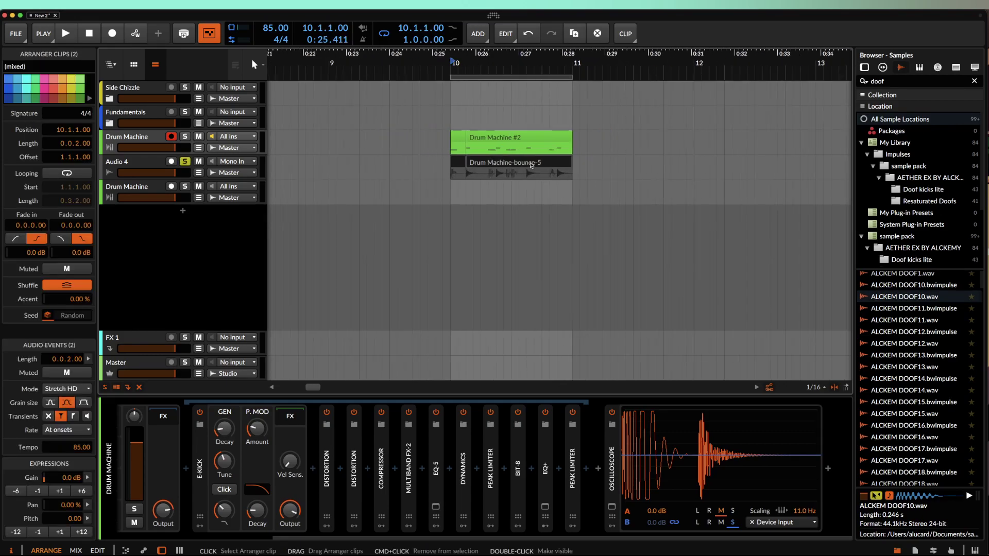
Step: Insert the Bitwig Convolution device on the Audio 4 track and set its Mix to 100 %
{"action": "left_click", "coordinate": [142, 164]}
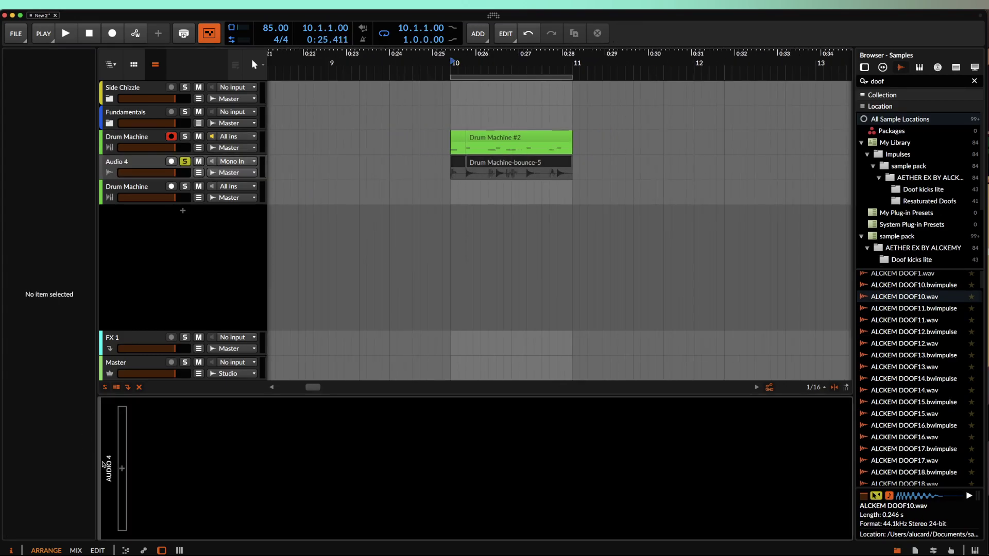
{"action": "left_click", "coordinate": [122, 469]}
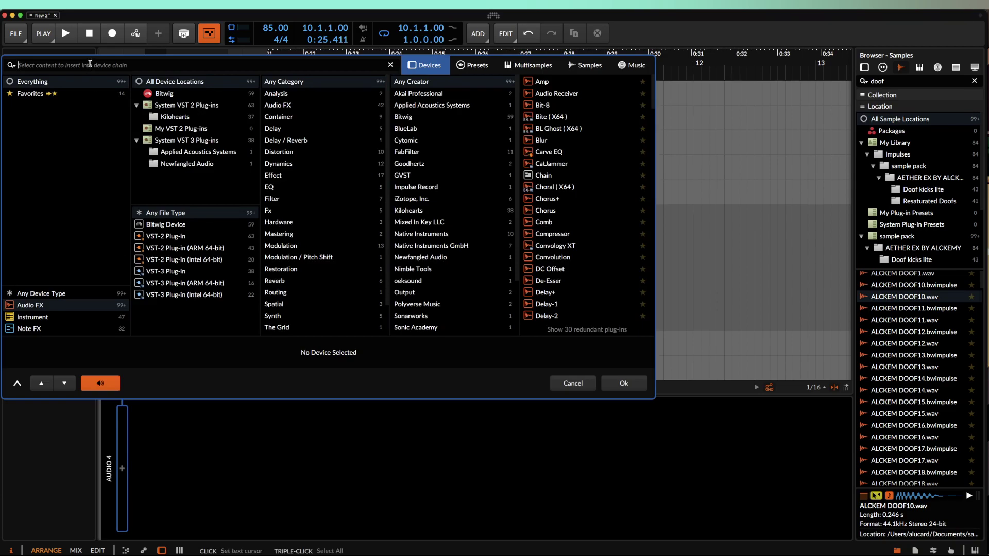
{"action": "type", "text": "convokl"}
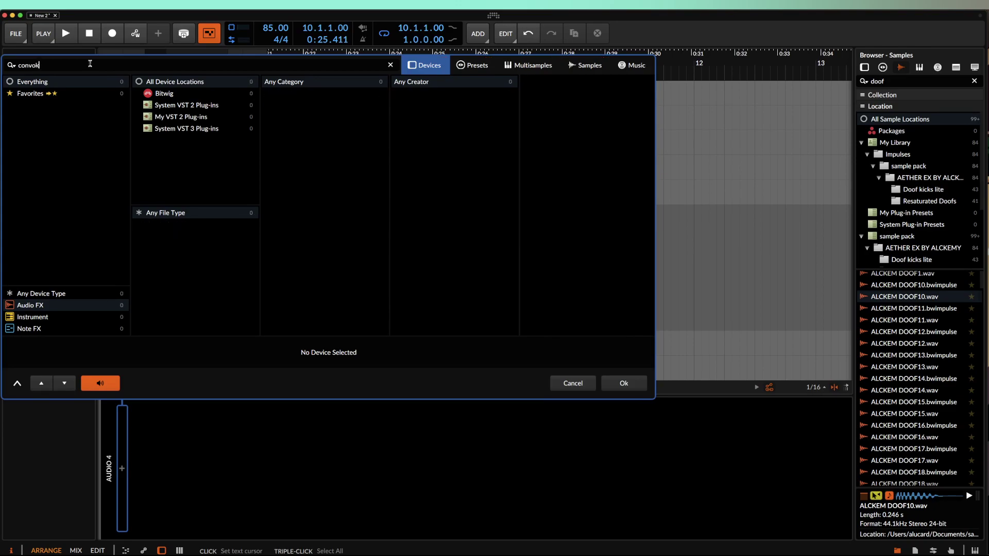
{"action": "key", "text": "BackSpace"}
{"action": "left_click", "coordinate": [551, 93]}
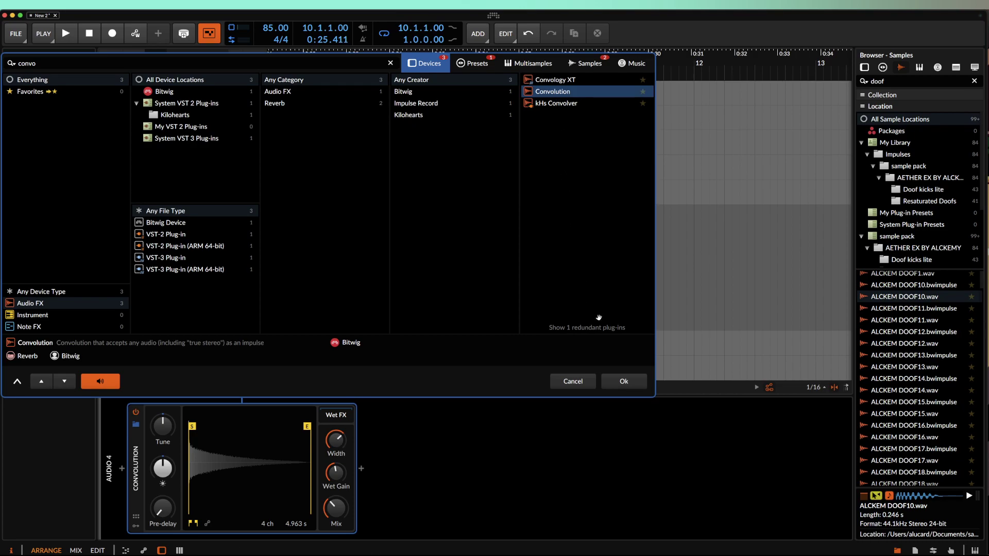
{"action": "left_click", "coordinate": [630, 386]}
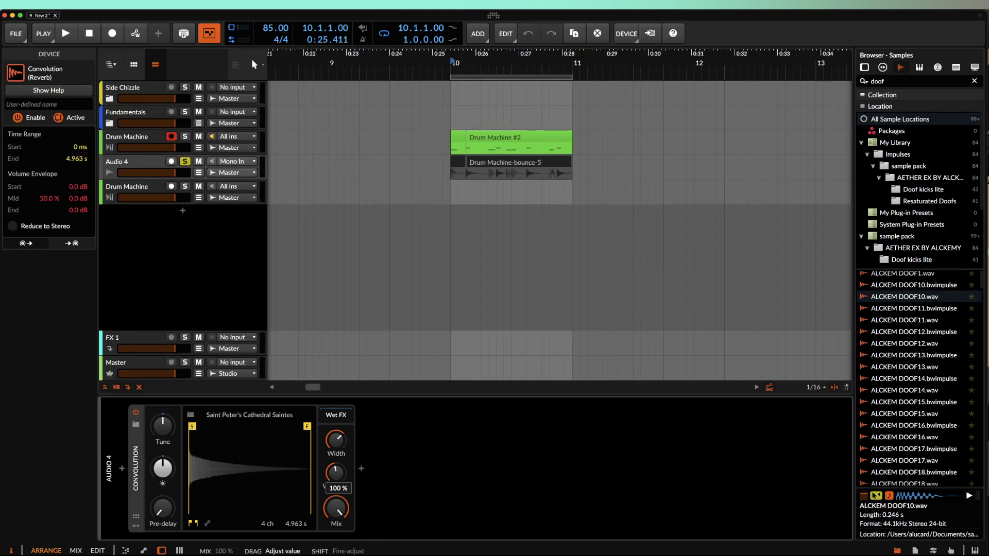
Step: Load the ess.2_Hihat (1) impulse into the Convolution device
{"action": "left_click", "coordinate": [226, 415]}
{"action": "scroll", "coordinate": [276, 263], "scroll_direction": "down", "scroll_amount": 1}
{"action": "left_click", "coordinate": [276, 264]}
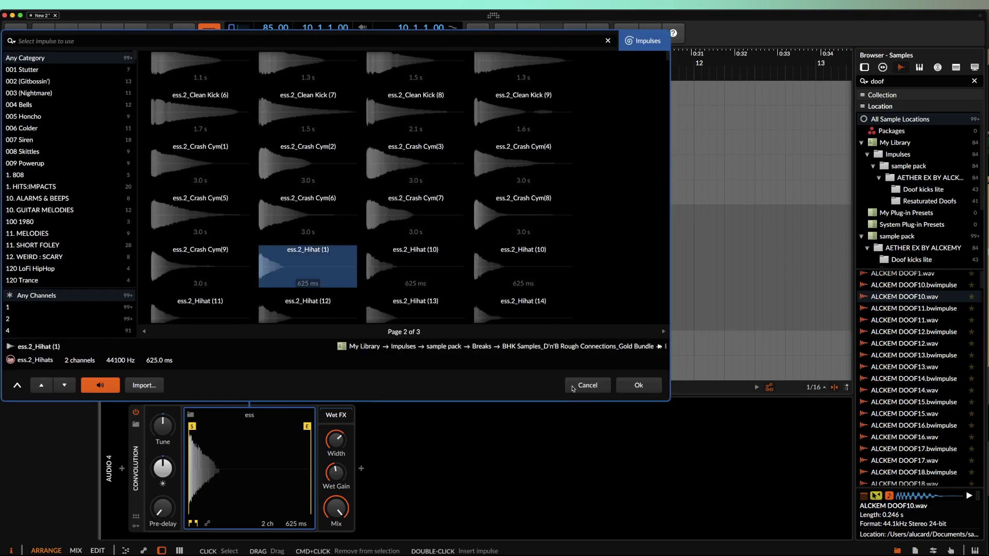
{"action": "left_click", "coordinate": [634, 387]}
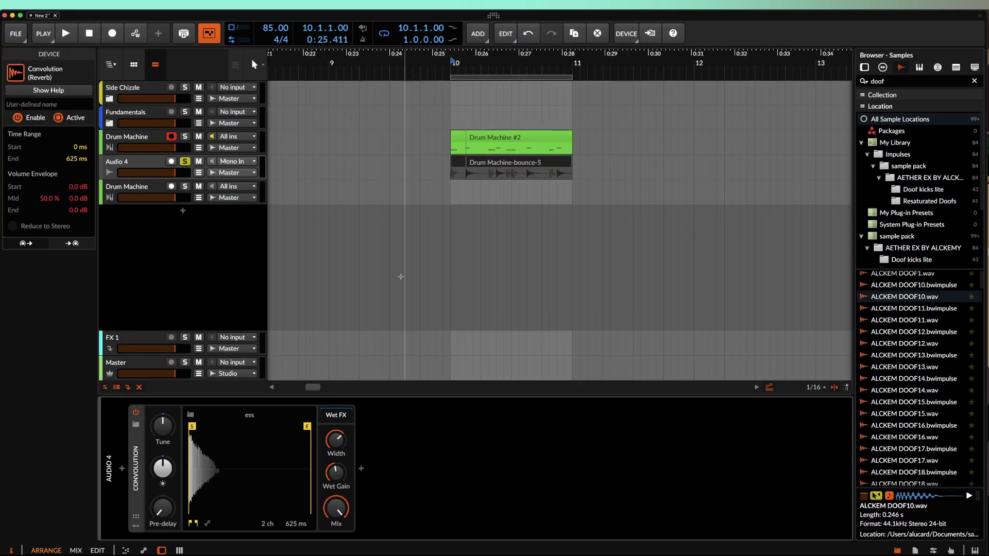
Step: During playback, lower the Convolution's Tune to −8.73 st and its stereo Width to 38.0 %
{"action": "key", "text": "space"}
{"action": "mouse_move", "coordinate": [163, 422]}
{"action": "left_mouse_down"}
{"action": "mouse_move", "coordinate": [163, 438]}
{"action": "mouse_move", "coordinate": [162, 429]}
{"action": "left_mouse_up"}
{"action": "left_click_drag", "start_coordinate": [336, 441], "coordinate": [336, 452]}
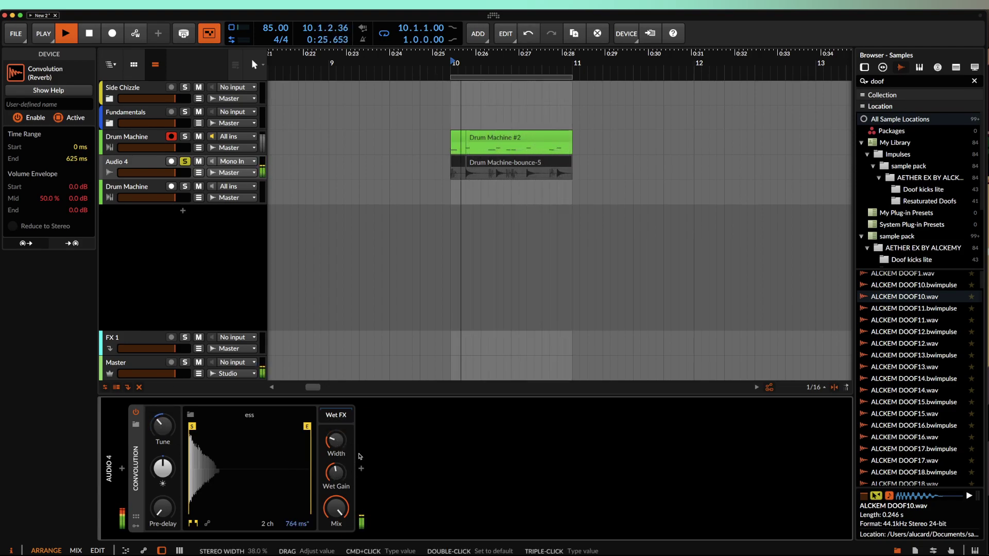
{"action": "left_click_drag", "start_coordinate": [163, 425], "coordinate": [163, 433]}
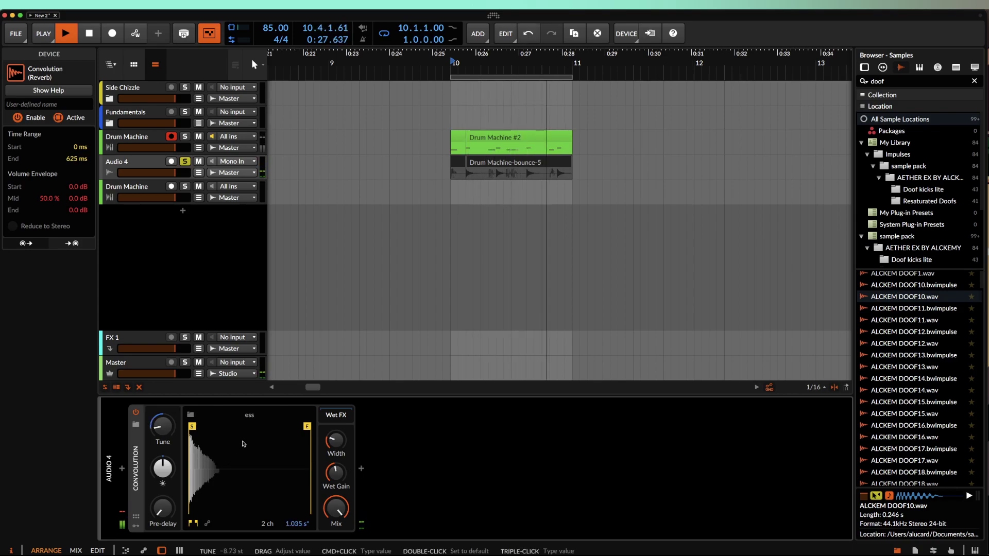
Step: Insert the Bitwig Distortion device after the Convolution on the Audio 4 track
{"action": "left_click", "coordinate": [361, 468]}
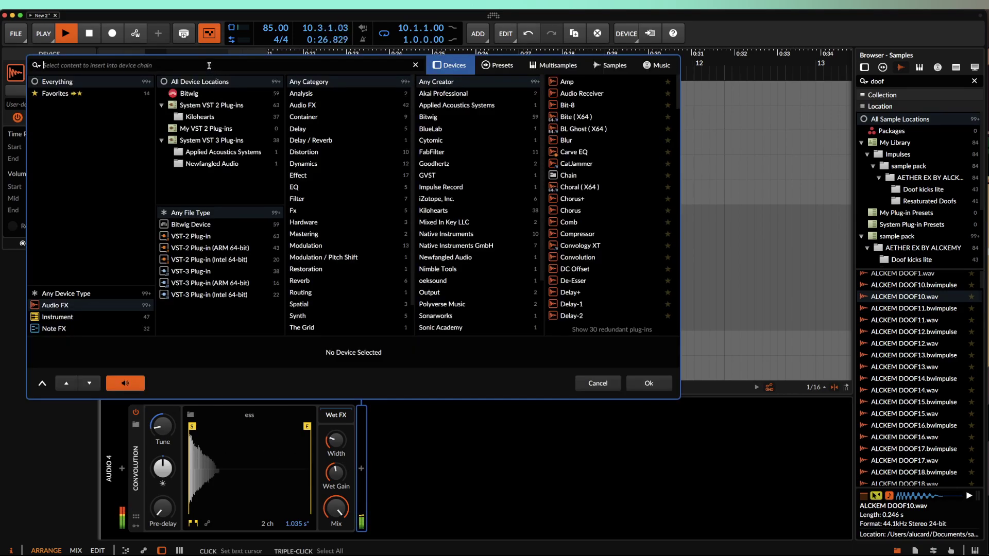
{"action": "type", "text": "dist"}
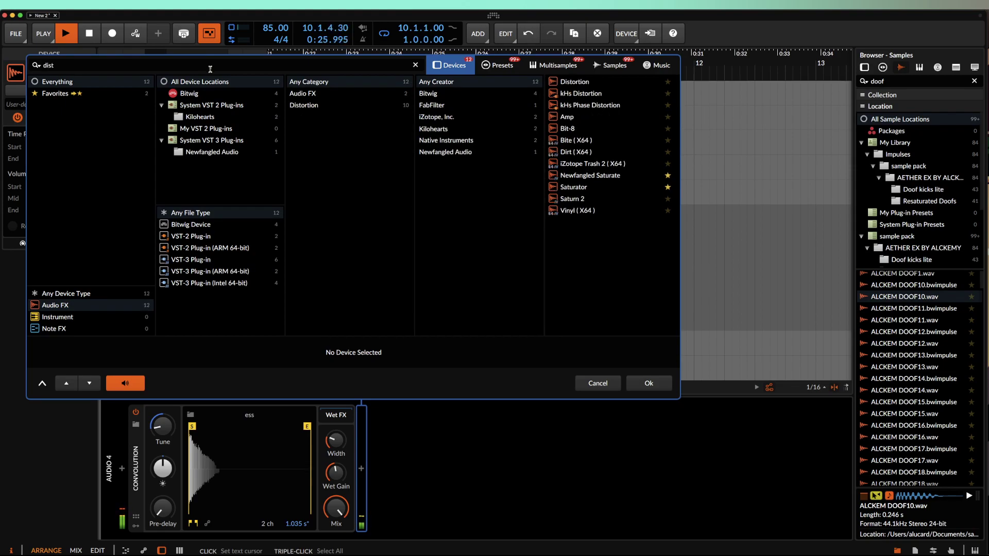
{"action": "left_click", "coordinate": [573, 82]}
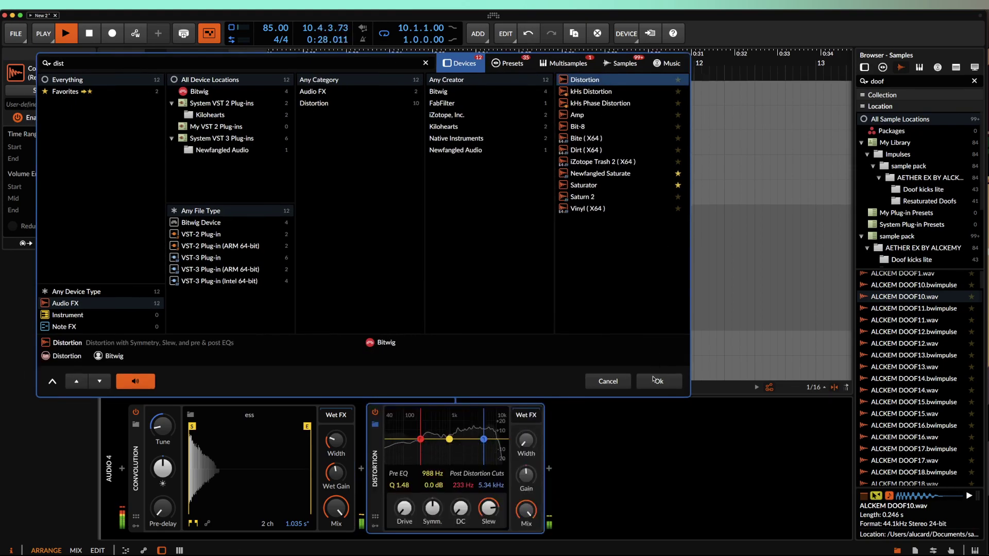
{"action": "left_click", "coordinate": [655, 381]}
Step: Raise the Distortion's Drive and widen its post distortion cuts to 37.5 Hz and 21.1 kHz
{"action": "left_click_drag", "start_coordinate": [405, 507], "coordinate": [406, 490]}
{"action": "left_click_drag", "start_coordinate": [426, 434], "coordinate": [382, 427]}
{"action": "left_click_drag", "start_coordinate": [484, 439], "coordinate": [536, 434]}
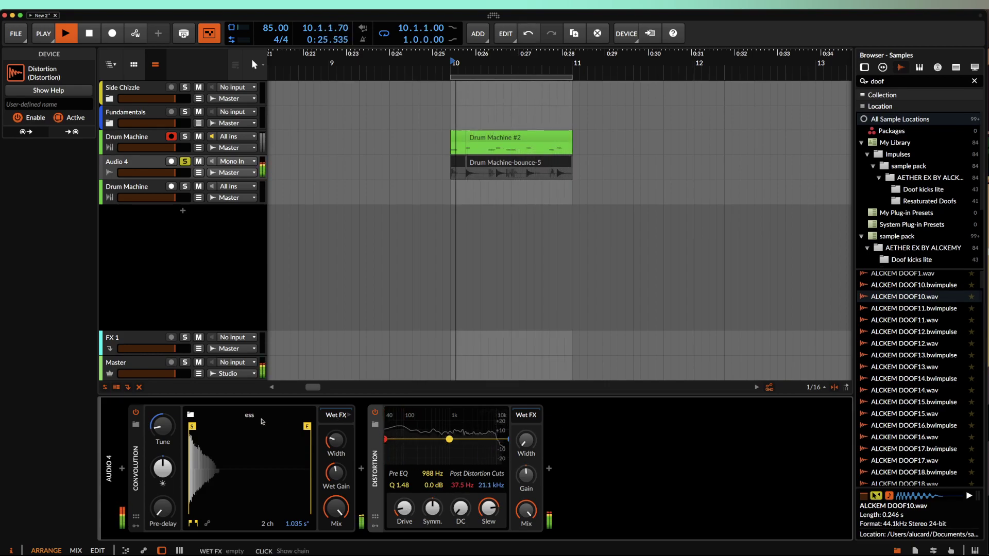
Step: Shorten the Convolution impulse to 285 ms and shape its volume envelope with an earlier mid point and a strongly lowered end point
{"action": "left_click_drag", "start_coordinate": [336, 441], "coordinate": [217, 426]}
{"action": "left_click", "coordinate": [207, 524]}
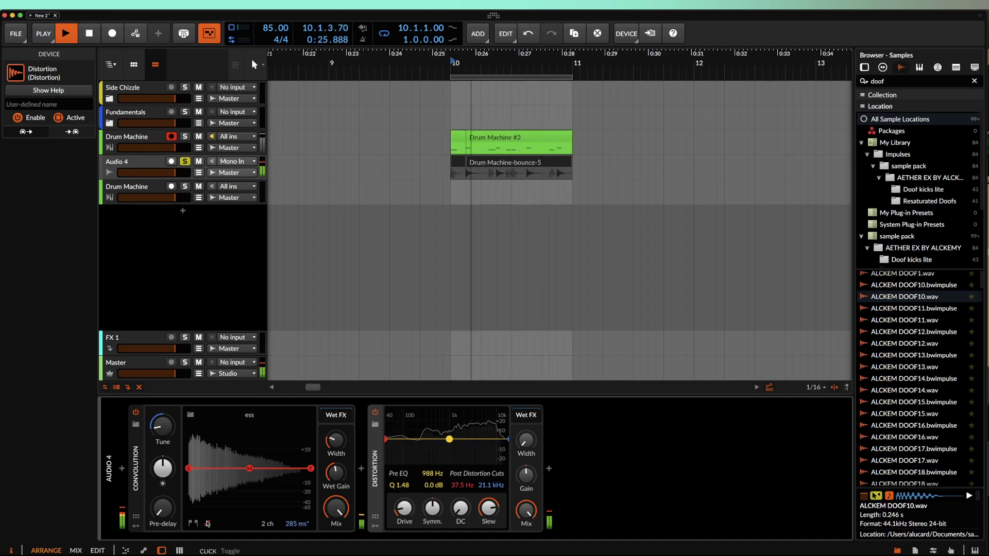
{"action": "left_click_drag", "start_coordinate": [311, 470], "coordinate": [311, 511]}
{"action": "left_click_drag", "start_coordinate": [249, 469], "coordinate": [235, 469]}
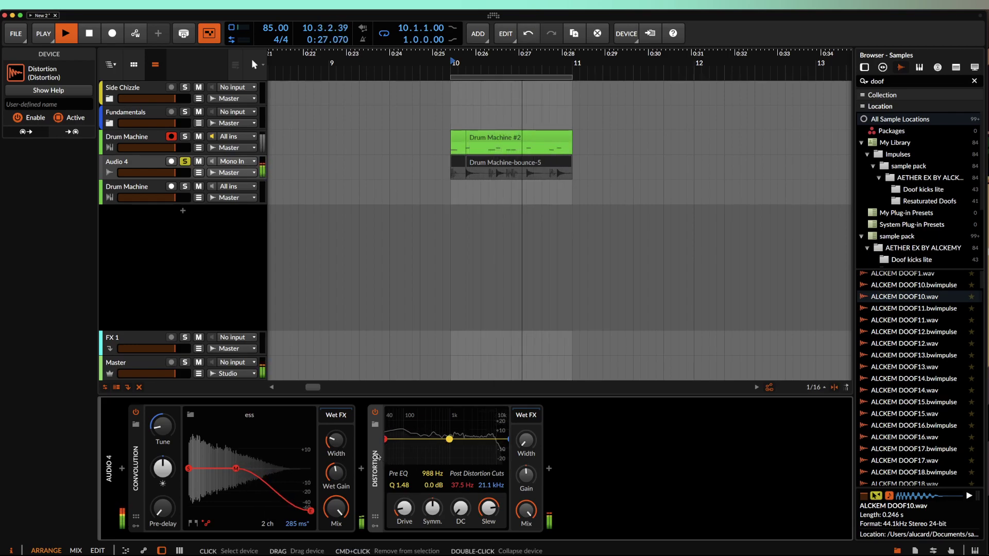
Step: Raise the Distortion's output gain to about +1.8 dB and retune the Convolution so its impulse lasts 270 ms
{"action": "left_click_drag", "start_coordinate": [526, 475], "coordinate": [525, 475]}
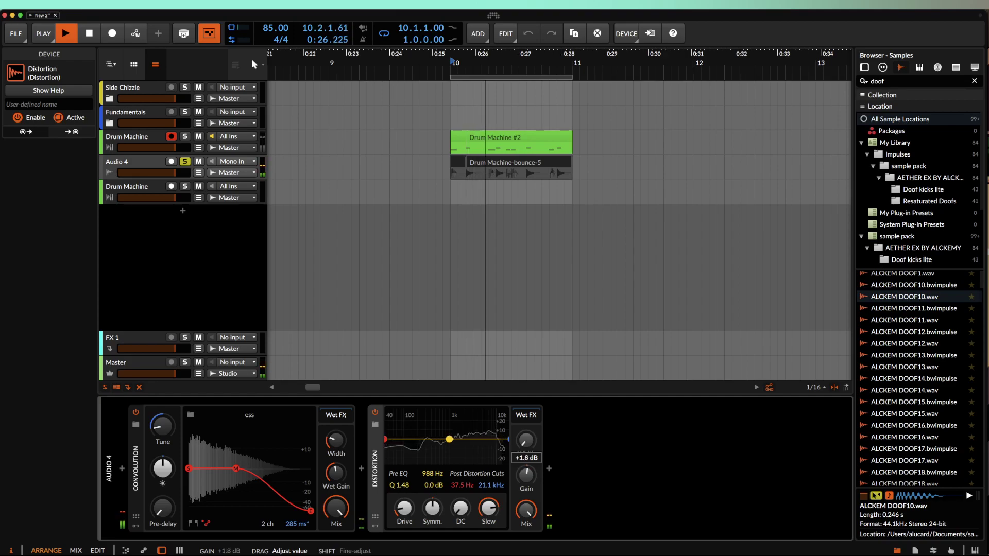
{"action": "mouse_move", "coordinate": [162, 426]}
{"action": "left_mouse_down"}
{"action": "mouse_move", "coordinate": [162, 442]}
{"action": "mouse_move", "coordinate": [163, 411]}
{"action": "left_mouse_up"}
Step: Insert a Bit-8 device after the Distortion, set its clock to 10.9 kHz and reduce its mix
{"action": "left_click", "coordinate": [549, 469]}
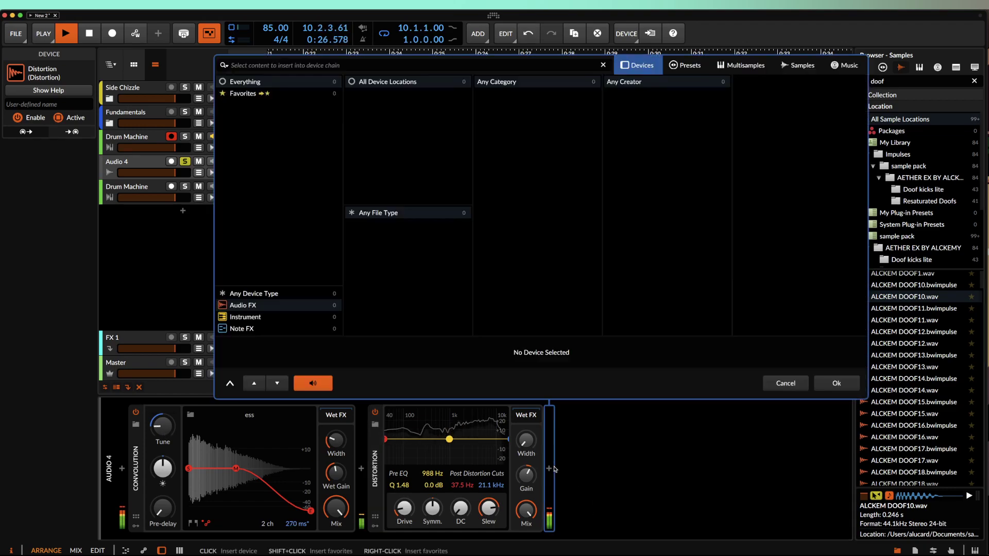
{"action": "type", "text": "bit"}
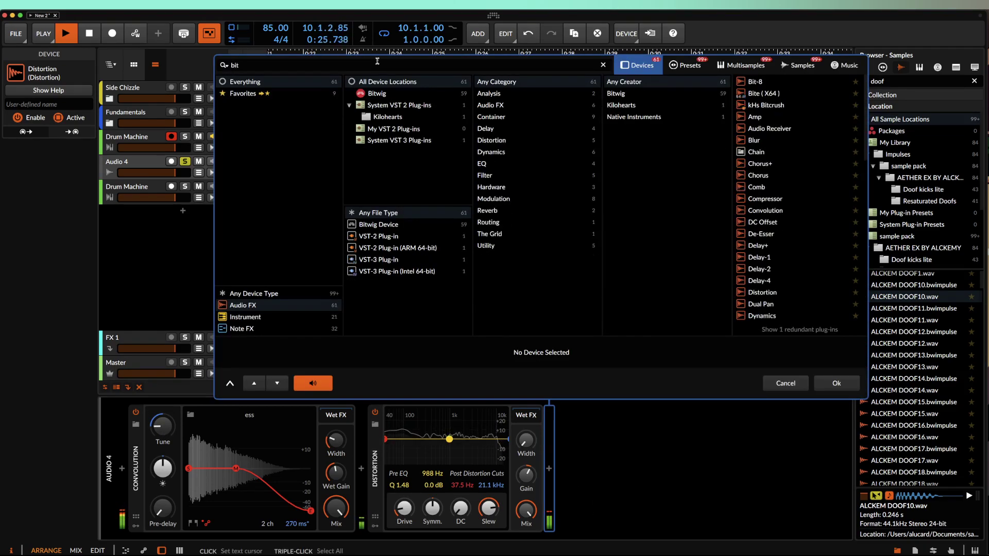
{"action": "left_click", "coordinate": [773, 85]}
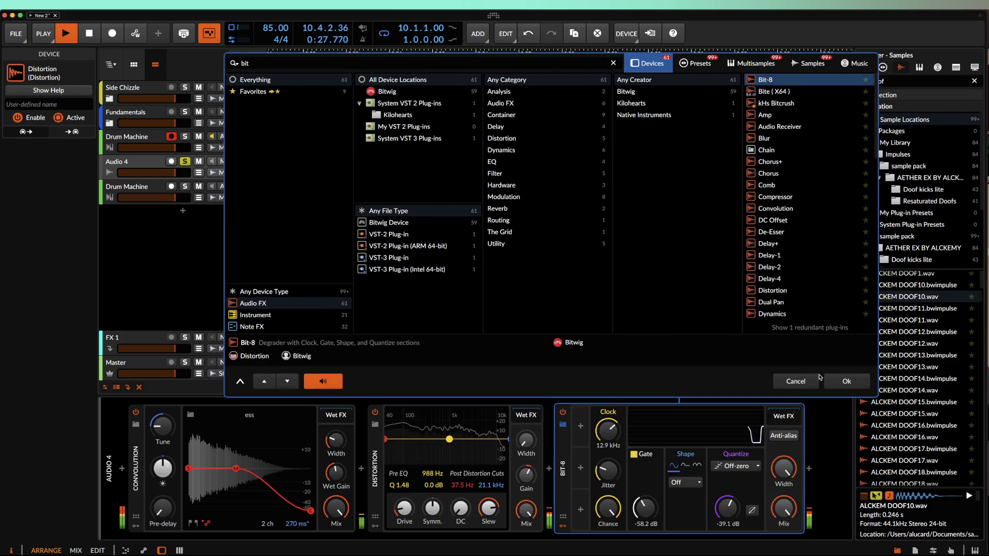
{"action": "key", "text": "Return"}
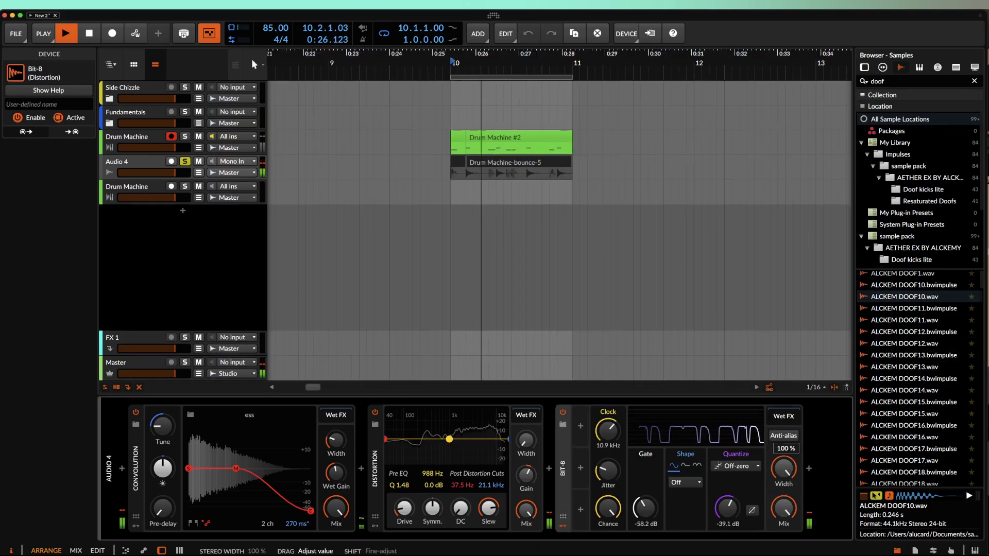
{"action": "left_click_drag", "start_coordinate": [789, 470], "coordinate": [789, 434]}
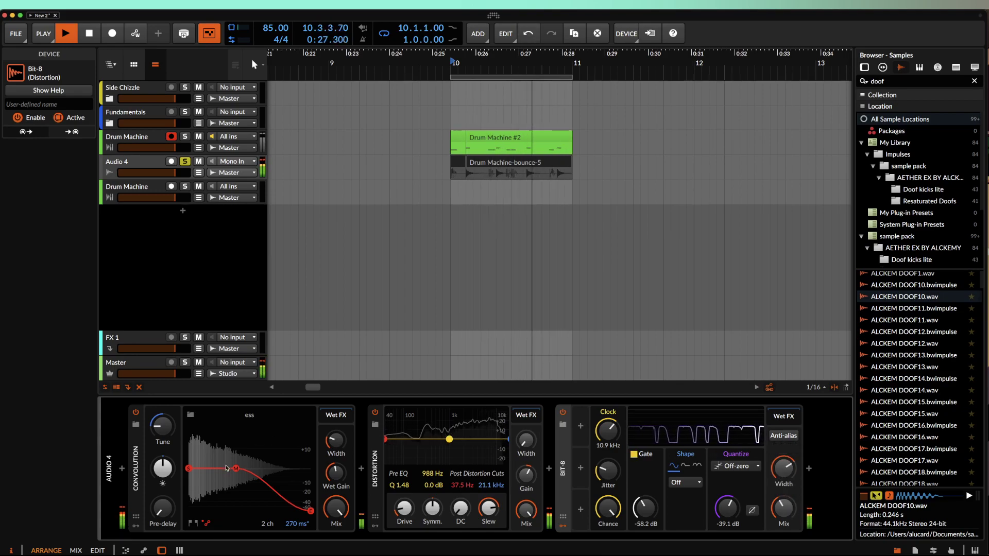
Step: Set the Convolution's brightness to about -5.6 dB
{"action": "left_click_drag", "start_coordinate": [163, 467], "coordinate": [164, 466]}
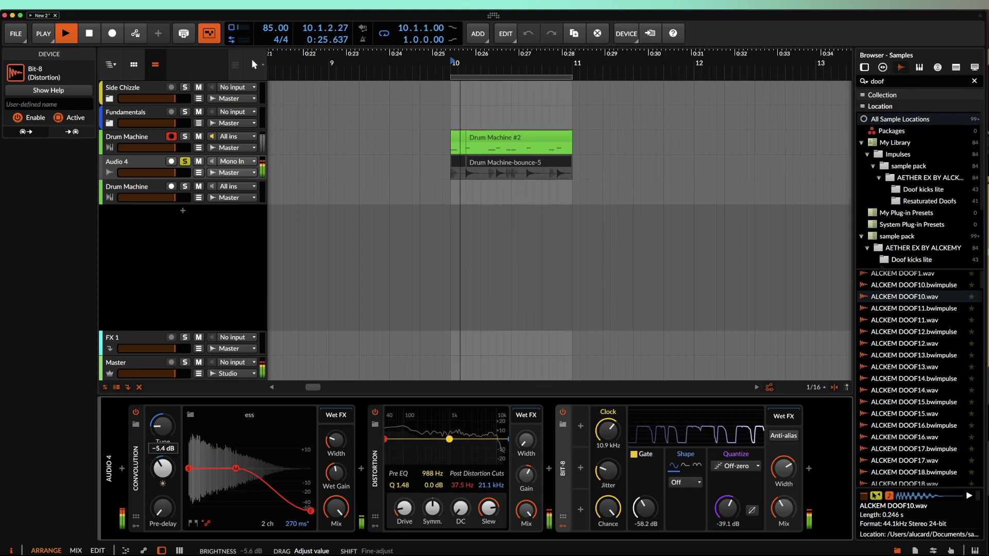
{"action": "left_click_drag", "start_coordinate": [164, 468], "coordinate": [164, 467]}
Step: Set the Bit-8's gate threshold to -24.6 dB
{"action": "double_click", "coordinate": [563, 464]}
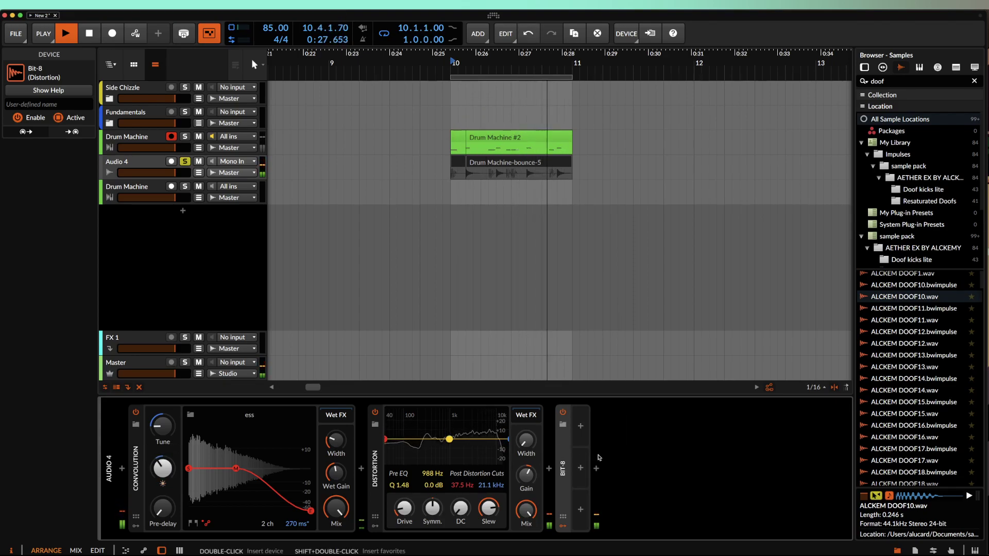
{"action": "double_click", "coordinate": [599, 457]}
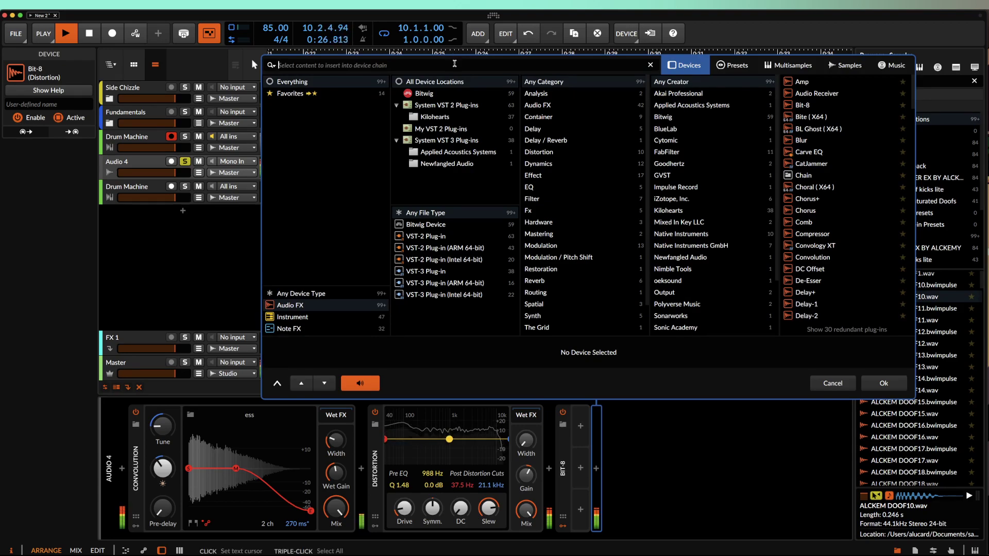
{"action": "double_click", "coordinate": [563, 466]}
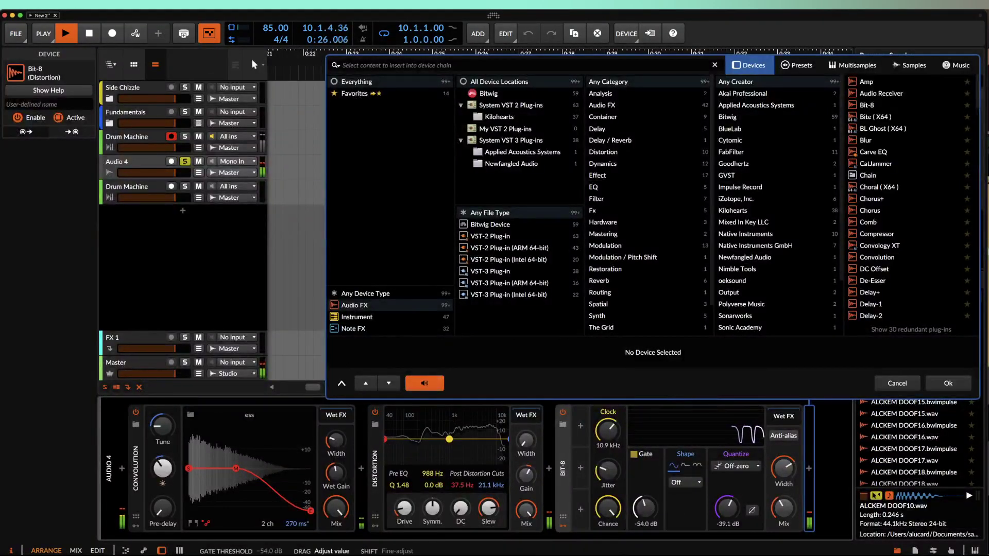
{"action": "left_click_drag", "start_coordinate": [647, 511], "coordinate": [647, 505]}
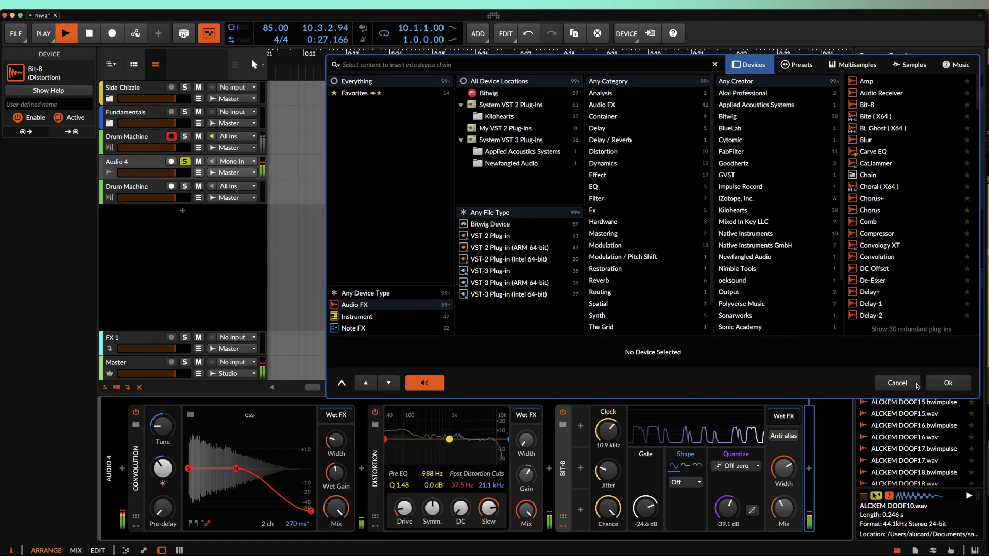
{"action": "left_click", "coordinate": [952, 387]}
Step: Insert Bitwig's Freq Shifter between the Distortion and the Bit-8
{"action": "left_click", "coordinate": [549, 468]}
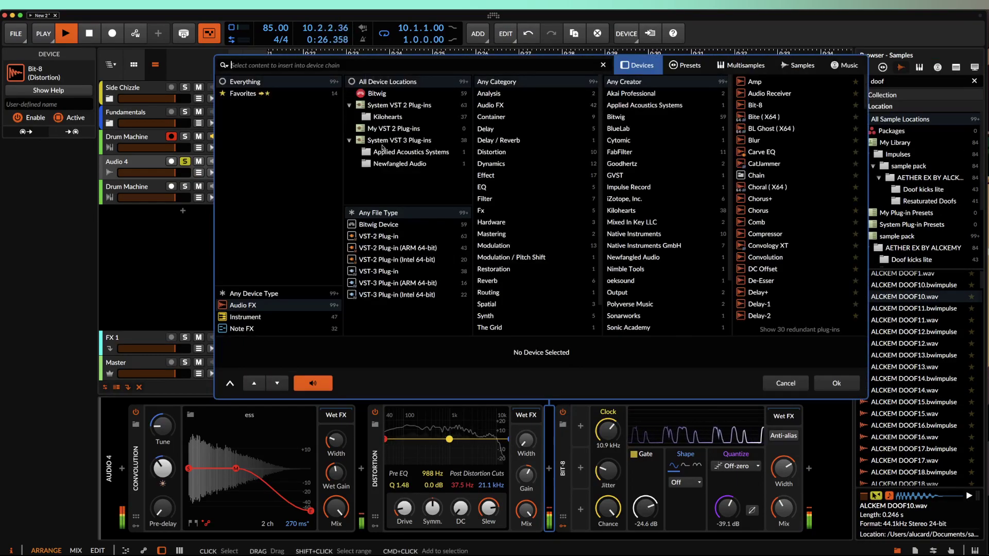
{"action": "type", "text": "fre"}
{"action": "left_click", "coordinate": [789, 103]}
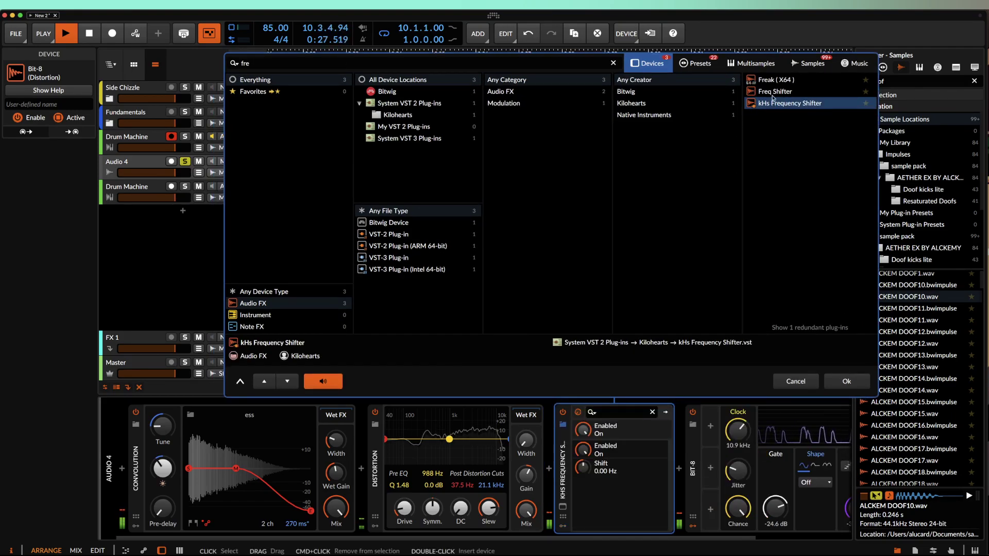
{"action": "left_click", "coordinate": [774, 91]}
{"action": "key", "text": "Return"}
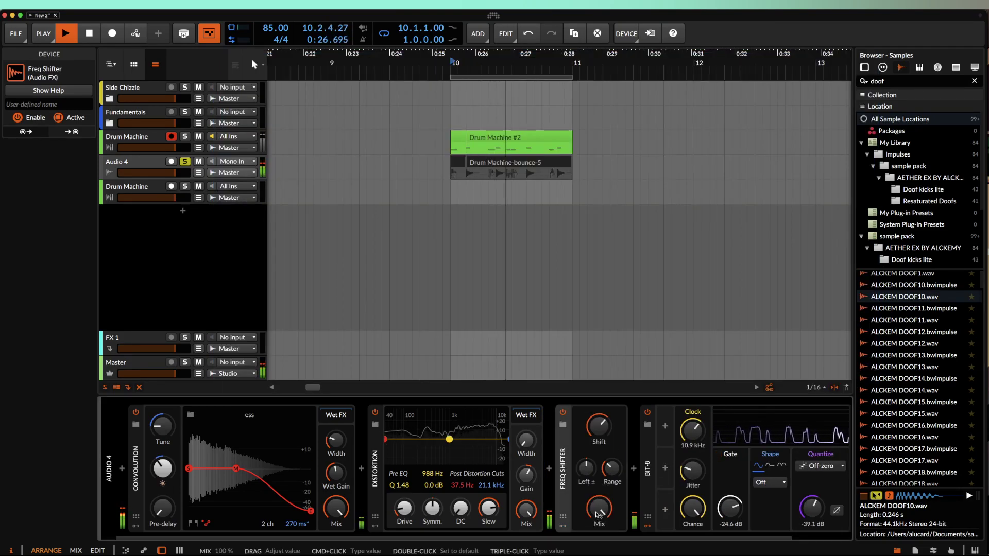
Step: Set the Freq Shifter's shift to about -32.3 %, adjust its range and collapse the device
{"action": "left_click_drag", "start_coordinate": [600, 427], "coordinate": [599, 434]}
{"action": "left_click_drag", "start_coordinate": [612, 469], "coordinate": [599, 425]}
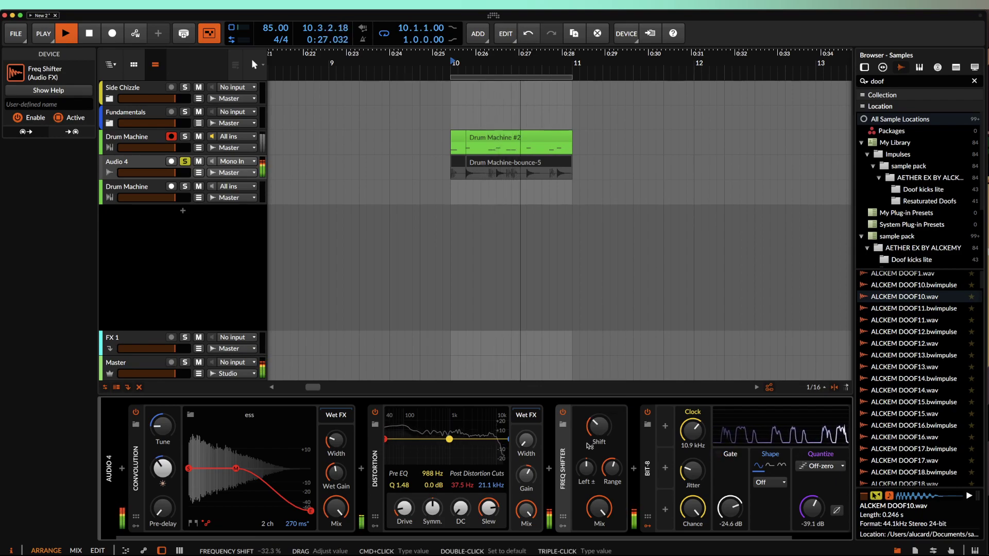
{"action": "double_click", "coordinate": [562, 456]}
Step: Adjust the Distortion's symmetry and DC, and set its pre-EQ bell to 241 Hz at -1.5 dB
{"action": "left_click_drag", "start_coordinate": [425, 517], "coordinate": [465, 485]}
{"action": "left_click_drag", "start_coordinate": [449, 439], "coordinate": [482, 438]}
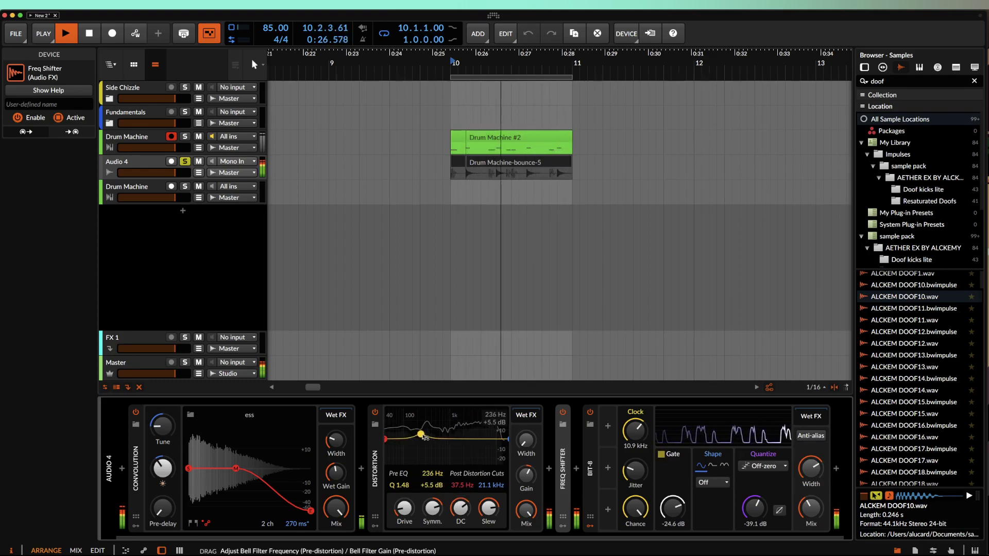
Step: Insert an Amp device between the Freq Shifter and the Bit-8
{"action": "left_click", "coordinate": [576, 469]}
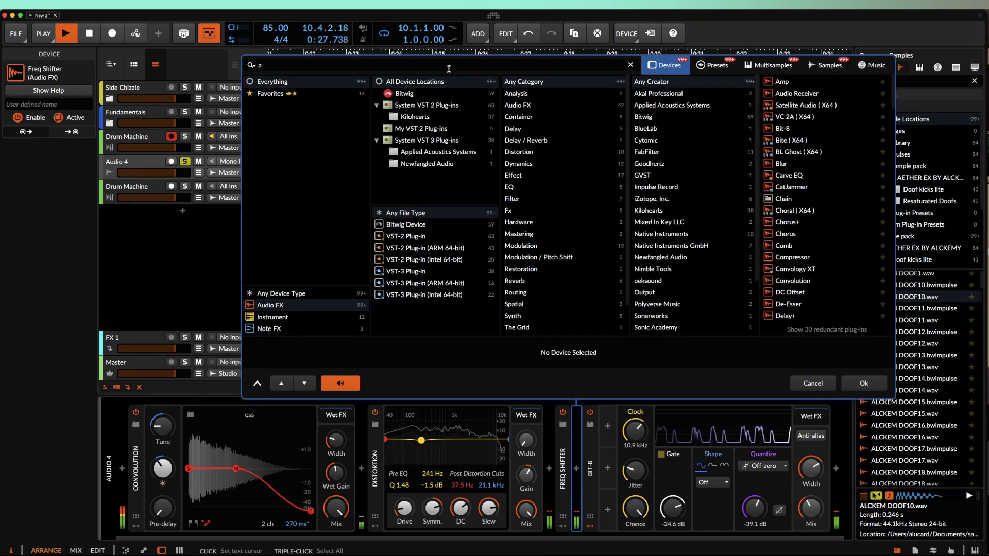
{"action": "type", "text": "am"}
{"action": "key", "text": "Return"}
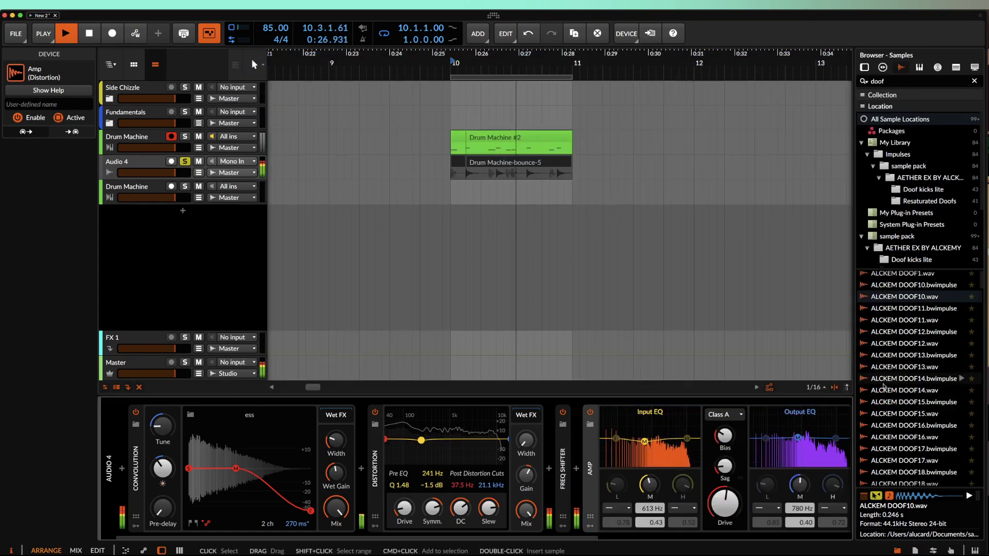
Step: Set the Amp's input EQ mid band to 570 Hz, and raise its bias to about 49.8 % along with its sag
{"action": "left_click_drag", "start_coordinate": [555, 443], "coordinate": [554, 439]}
{"action": "left_click_drag", "start_coordinate": [635, 436], "coordinate": [636, 424]}
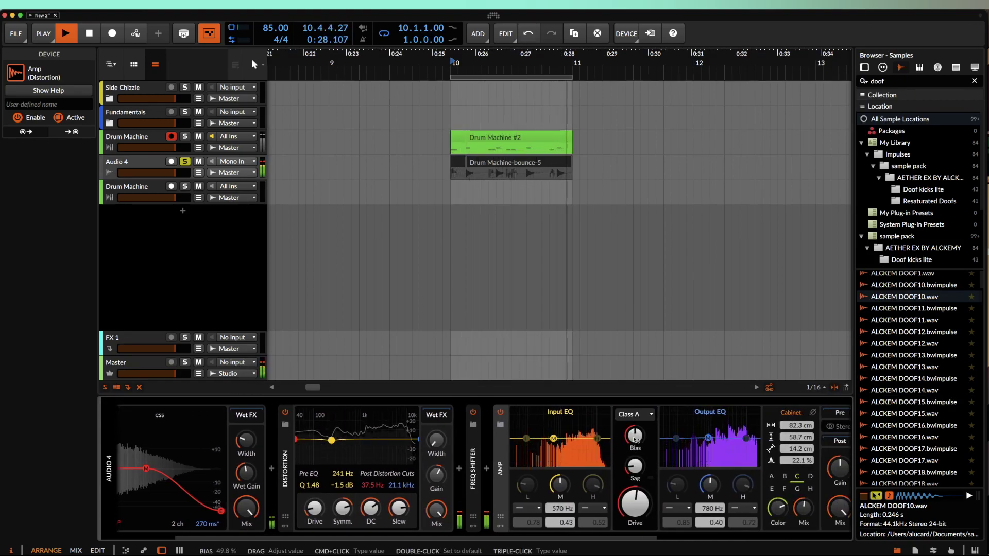
{"action": "left_click_drag", "start_coordinate": [635, 466], "coordinate": [635, 455]}
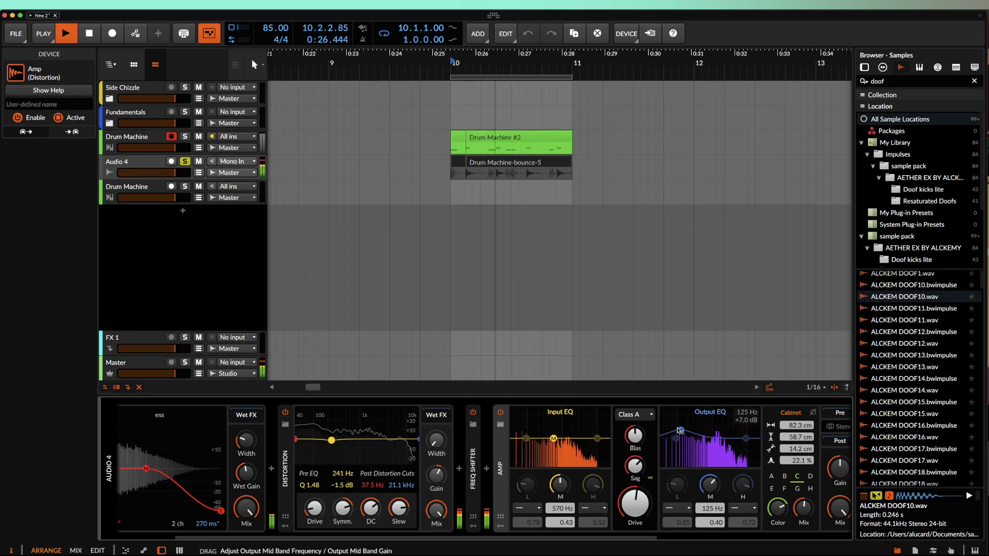
Step: Boost the Amp's output EQ mid band at 134 Hz and adjust the cabinet mix
{"action": "scroll", "coordinate": [678, 439], "scroll_direction": "right", "scroll_amount": 3}
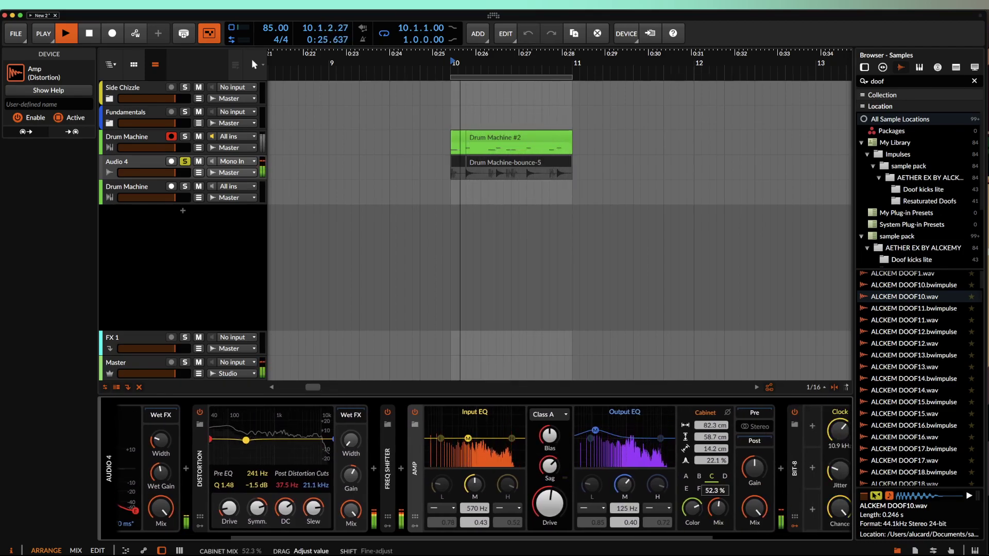
{"action": "left_click_drag", "start_coordinate": [596, 432], "coordinate": [596, 433]}
Step: Move the Amp ahead of the Freq Shifter in the Audio 4 device chain
{"action": "scroll", "coordinate": [722, 451], "scroll_direction": "right", "scroll_amount": 4}
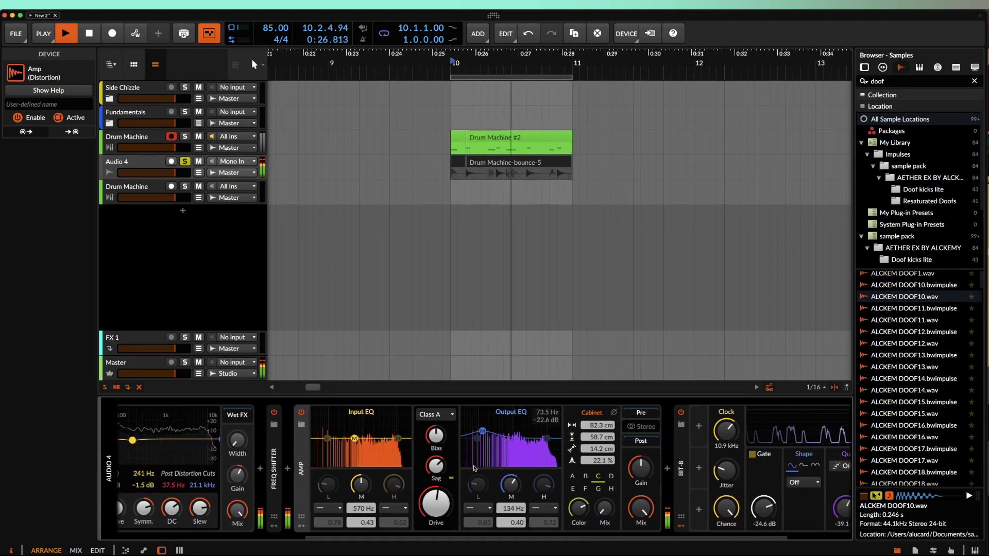
{"action": "scroll", "coordinate": [721, 452], "scroll_direction": "left", "scroll_amount": 6}
{"action": "scroll", "coordinate": [478, 471], "scroll_direction": "right", "scroll_amount": 1}
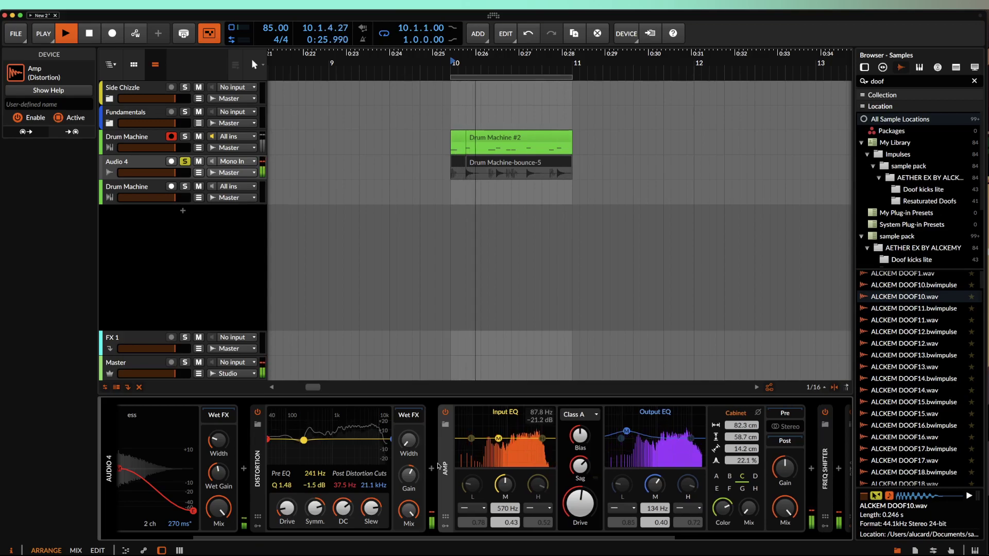
{"action": "scroll", "coordinate": [486, 473], "scroll_direction": "right", "scroll_amount": 1}
{"action": "scroll", "coordinate": [488, 476], "scroll_direction": "right", "scroll_amount": 1}
{"action": "scroll", "coordinate": [641, 367], "scroll_direction": "right", "scroll_amount": 4}
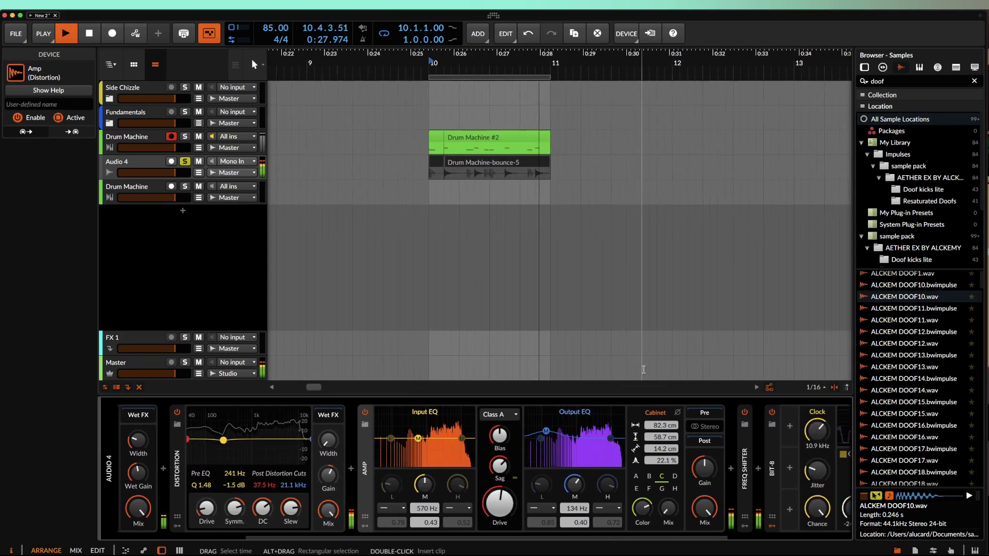
Step: Stop playback, take the Audio 4 track out of solo and select it
{"action": "key", "text": "space"}
{"action": "left_click", "coordinate": [313, 174]}
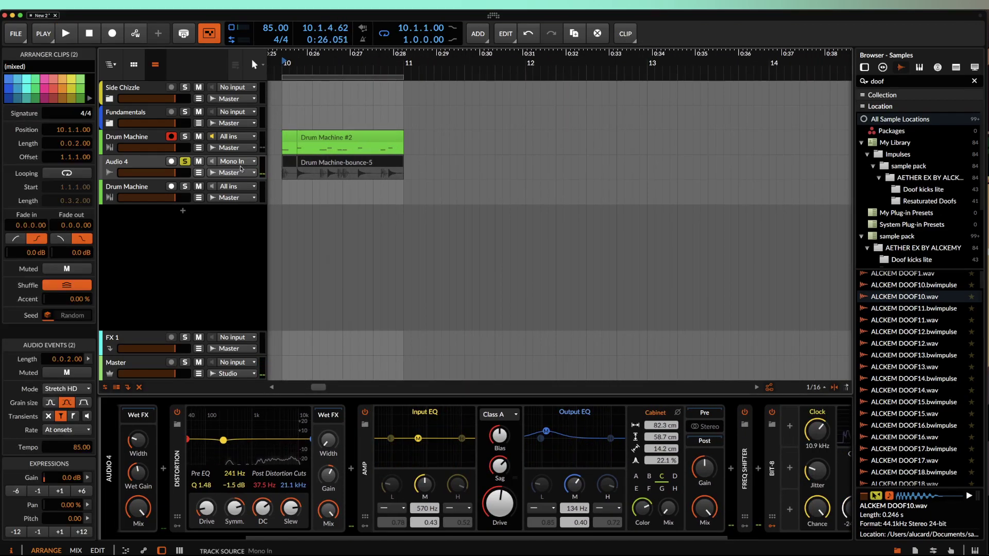
{"action": "left_click", "coordinate": [150, 140]}
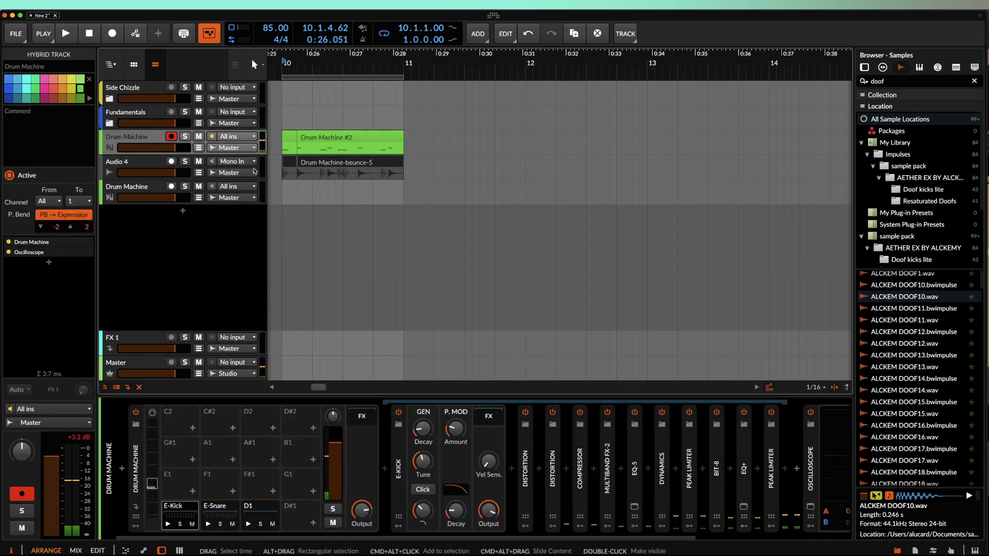
{"action": "left_click", "coordinate": [149, 162]}
Step: Insert an EQ+ device at the end of the Audio 4 chain, after the Bit-8
{"action": "scroll", "coordinate": [455, 460], "scroll_direction": "right", "scroll_amount": 8}
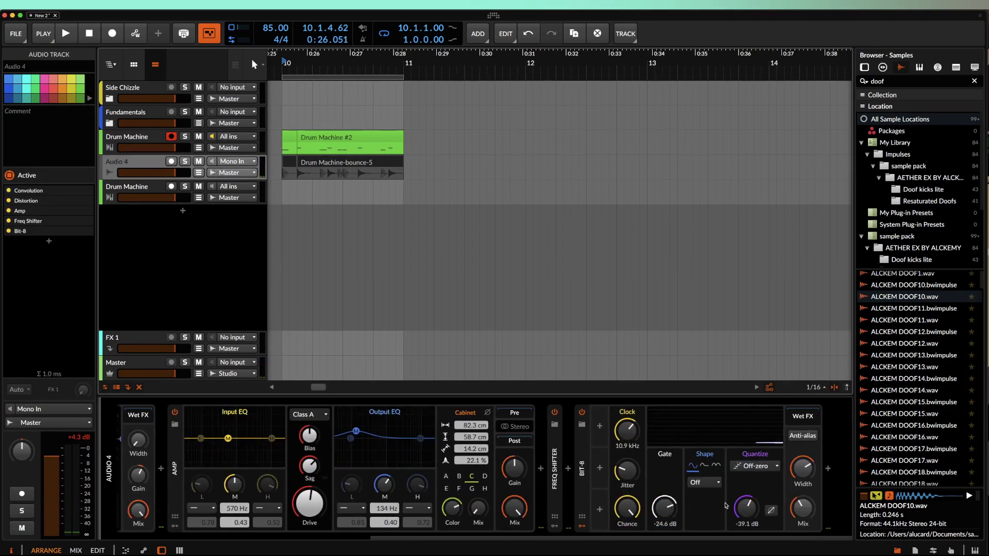
{"action": "left_click", "coordinate": [827, 468]}
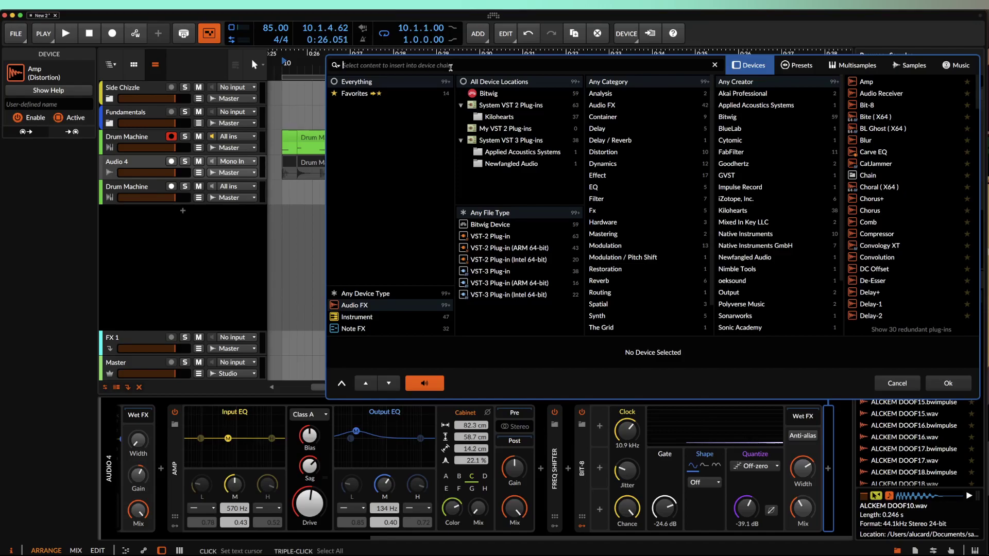
{"action": "type", "text": "eq"}
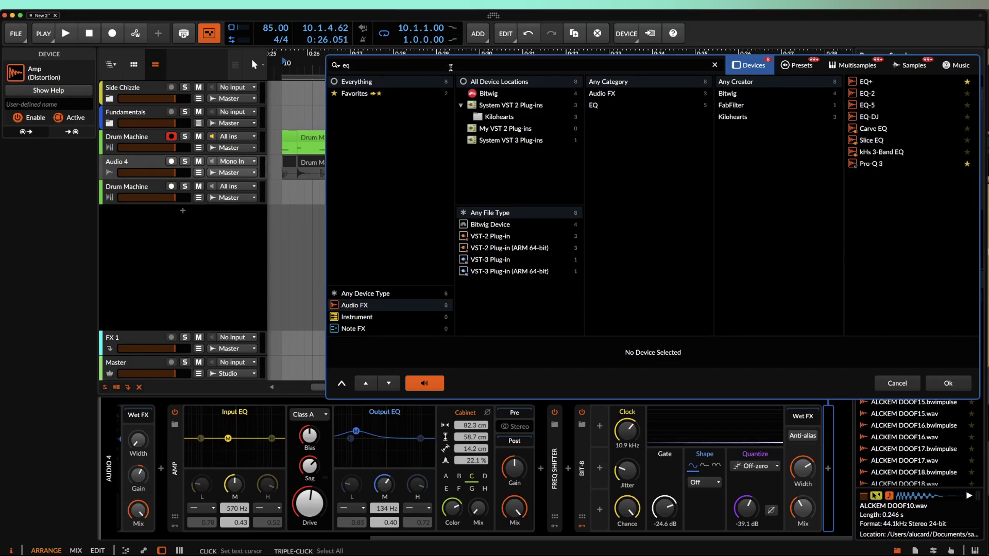
{"action": "left_click", "coordinate": [867, 82]}
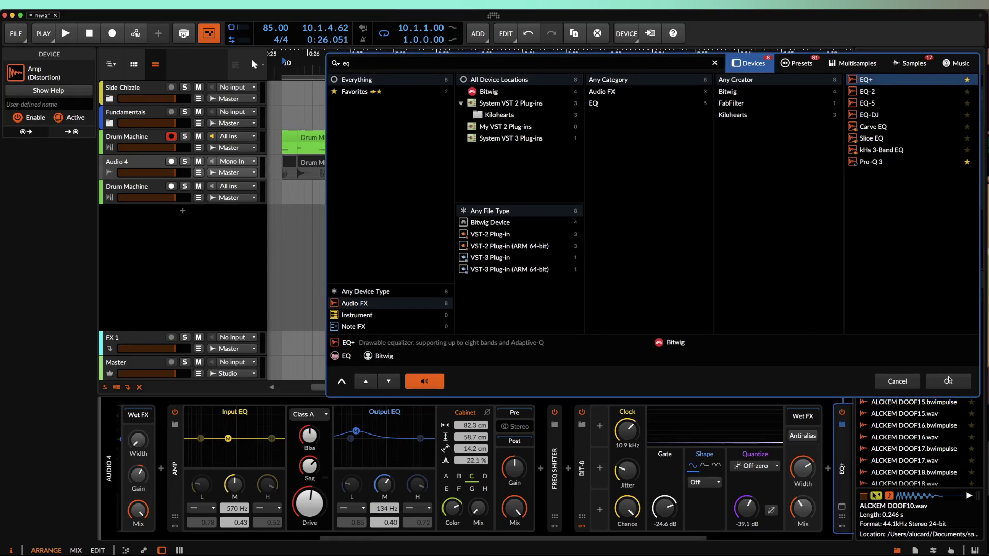
{"action": "left_click", "coordinate": [949, 380]}
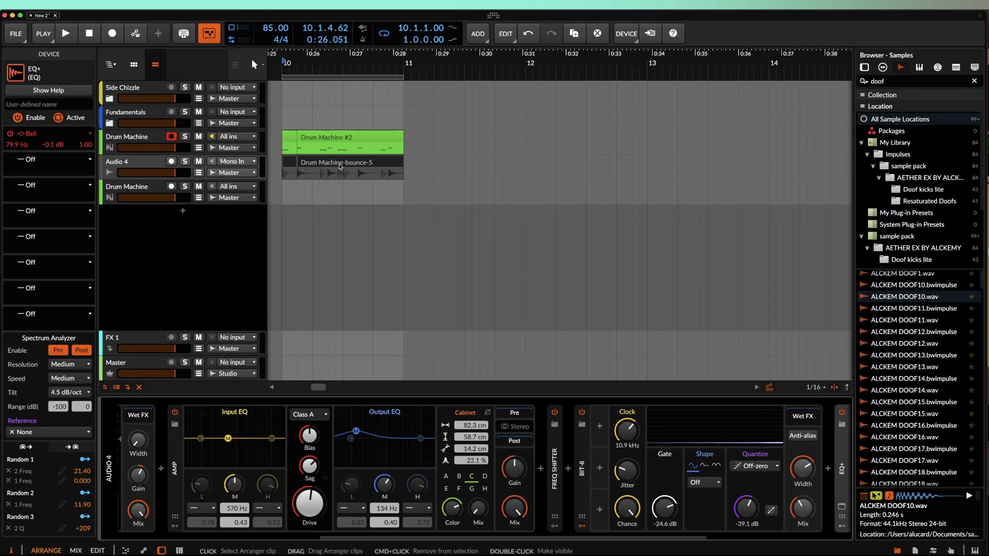
Step: Change the EQ+'s first band to Low-cut 1 and set its frequency to 348 Hz during playback
{"action": "scroll", "coordinate": [720, 497], "scroll_direction": "right", "scroll_amount": 10}
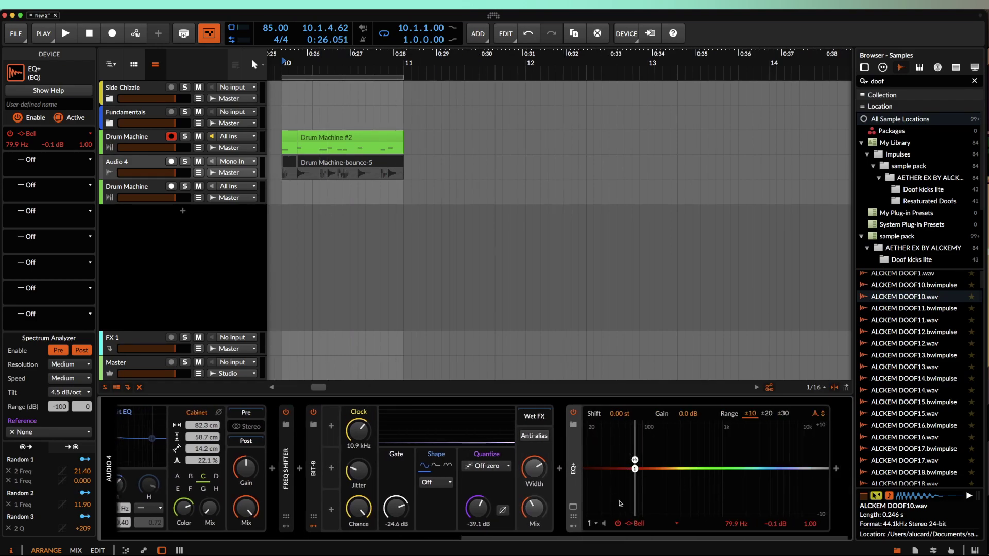
{"action": "left_click", "coordinate": [634, 524]}
{"action": "left_click", "coordinate": [650, 353]}
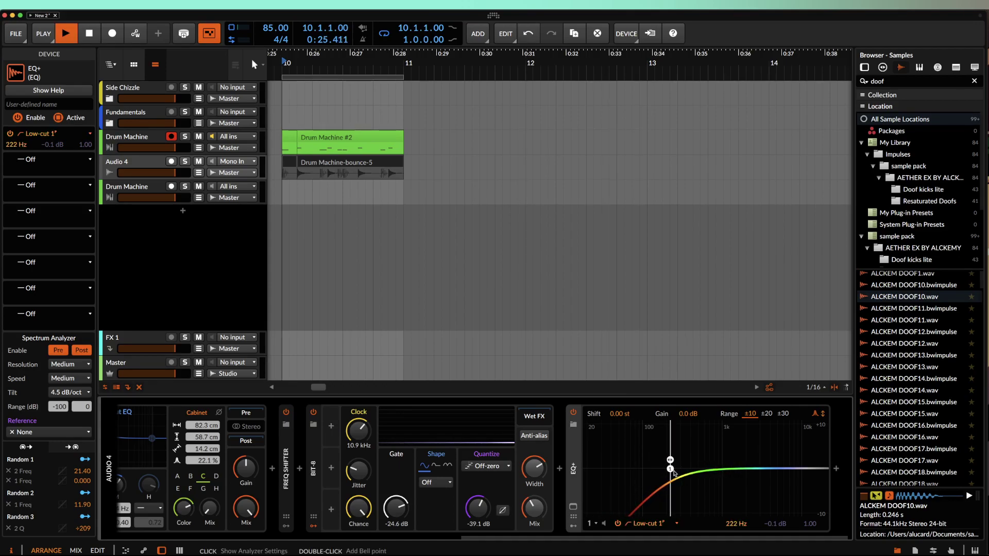
{"action": "mouse_move", "coordinate": [671, 471]}
{"action": "left_mouse_down"}
{"action": "mouse_move", "coordinate": [658, 476]}
{"action": "mouse_move", "coordinate": [685, 469]}
{"action": "left_mouse_up"}
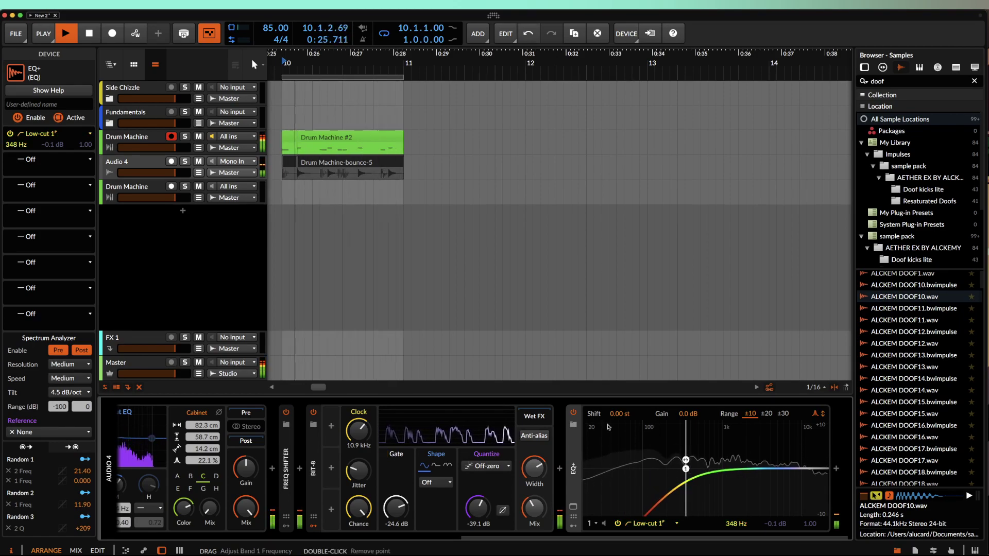
Step: Lower the Amp's mix to about 33.3 % in the Audio 4 chain, and collapse the EQ+ and Amp devices
{"action": "scroll", "coordinate": [470, 222], "scroll_direction": "left", "scroll_amount": 4}
{"action": "left_click", "coordinate": [427, 168]}
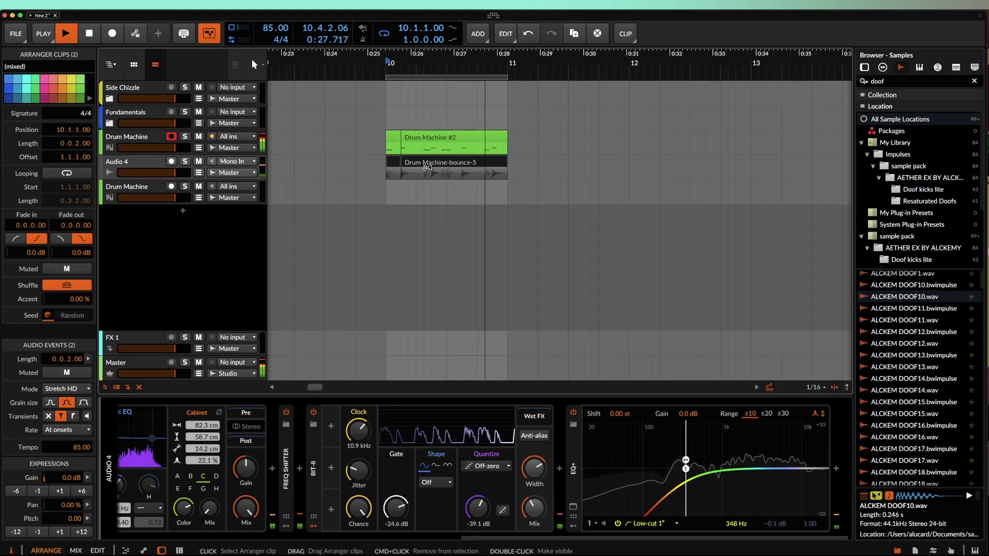
{"action": "double_click", "coordinate": [573, 454]}
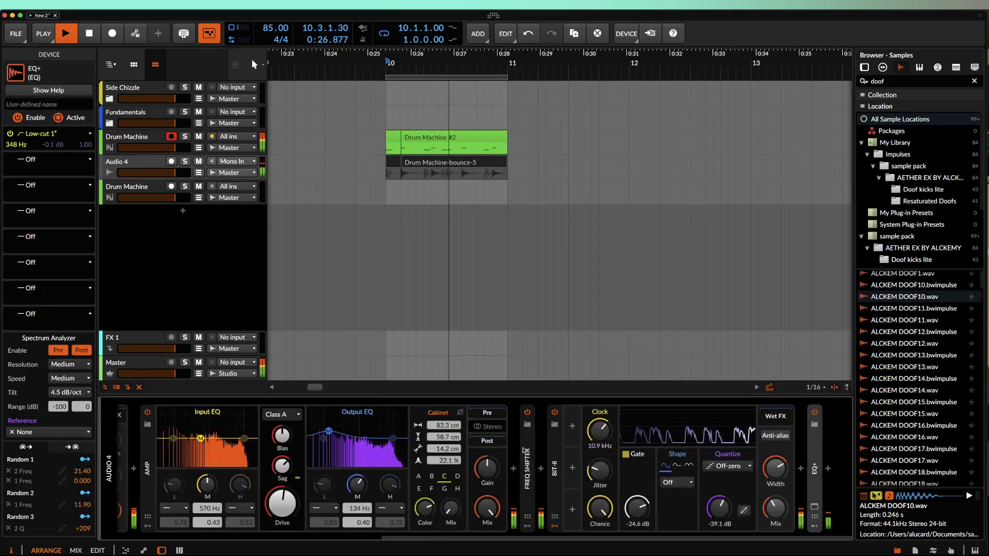
{"action": "left_click_drag", "start_coordinate": [486, 508], "coordinate": [487, 546]}
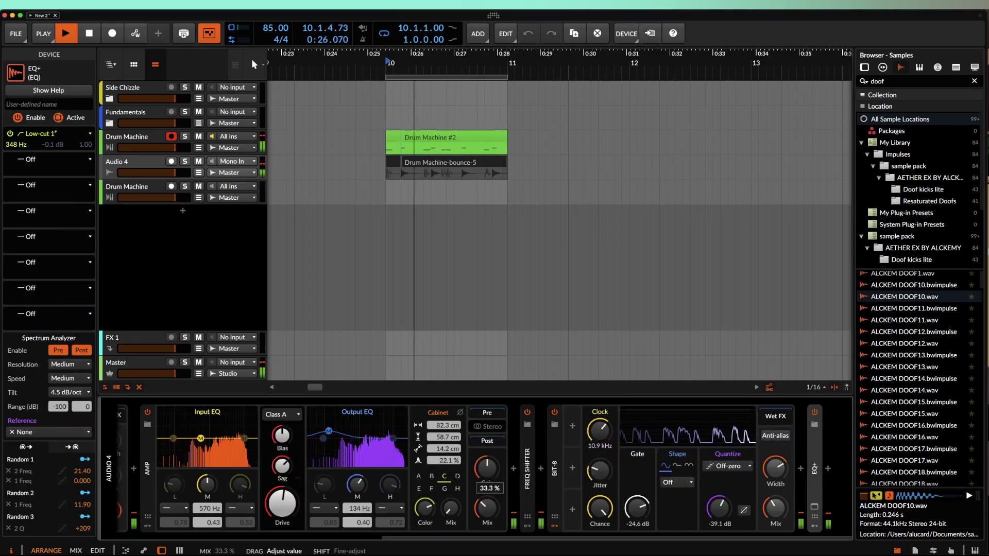
{"action": "scroll", "coordinate": [391, 474], "scroll_direction": "left", "scroll_amount": 4}
{"action": "double_click", "coordinate": [254, 455]}
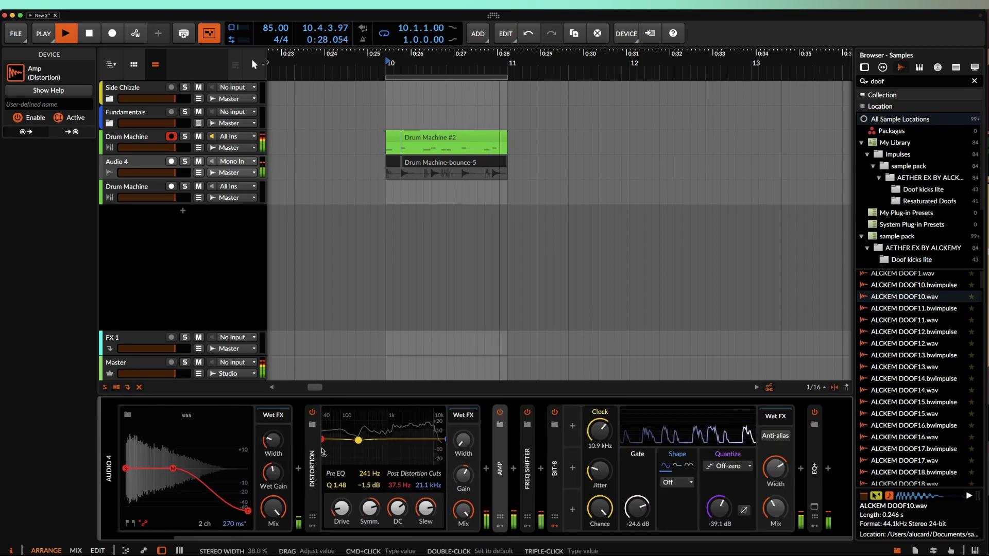
Step: Expand the Freq Shifter and raise its shift amount and range slightly
{"action": "double_click", "coordinate": [527, 463]}
{"action": "left_click_drag", "start_coordinate": [563, 426], "coordinate": [563, 403]}
{"action": "left_click_drag", "start_coordinate": [577, 469], "coordinate": [577, 464]}
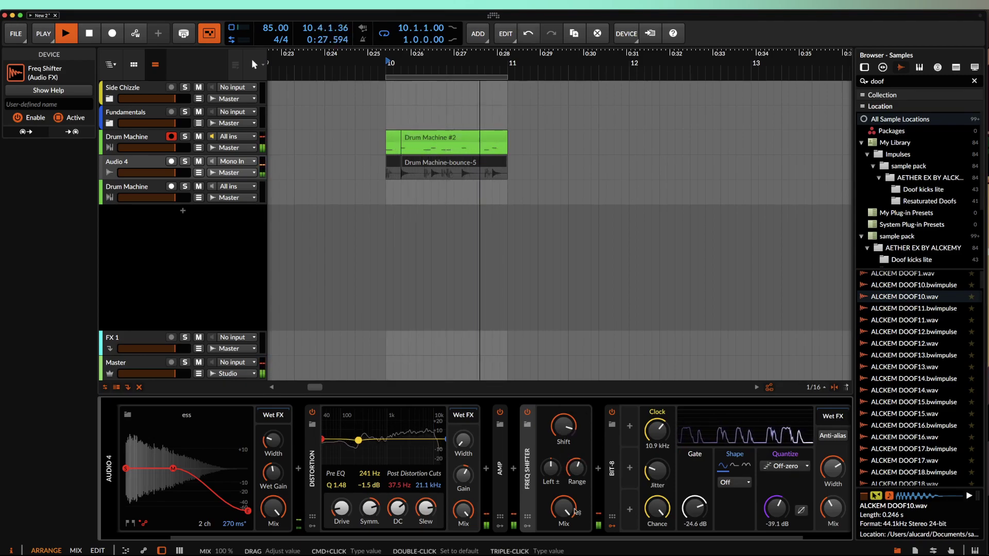
Step: Collapse the Freq Shifter, Bit-8 and Distortion devices in the Audio 4 chain
{"action": "double_click", "coordinate": [527, 467]}
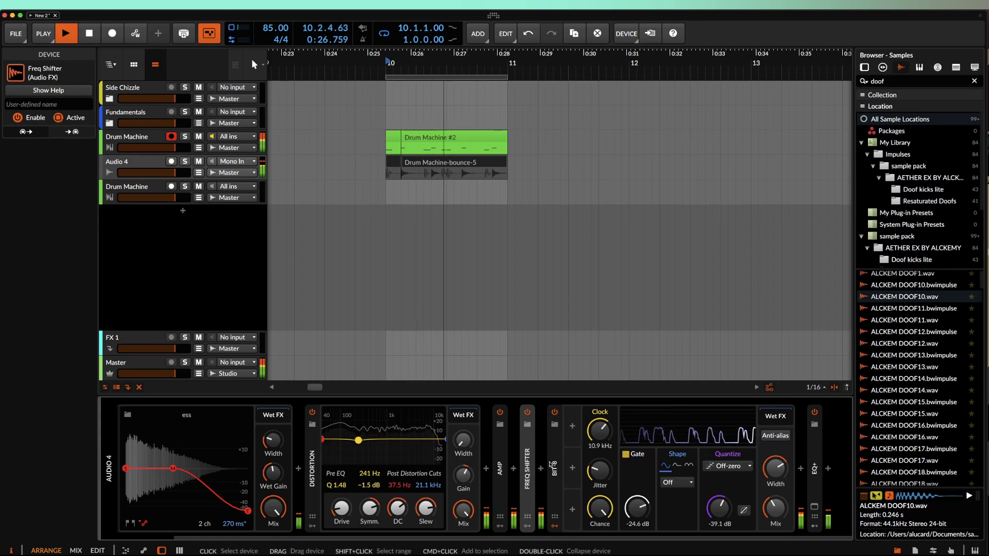
{"action": "double_click", "coordinate": [550, 467]}
{"action": "double_click", "coordinate": [376, 455]}
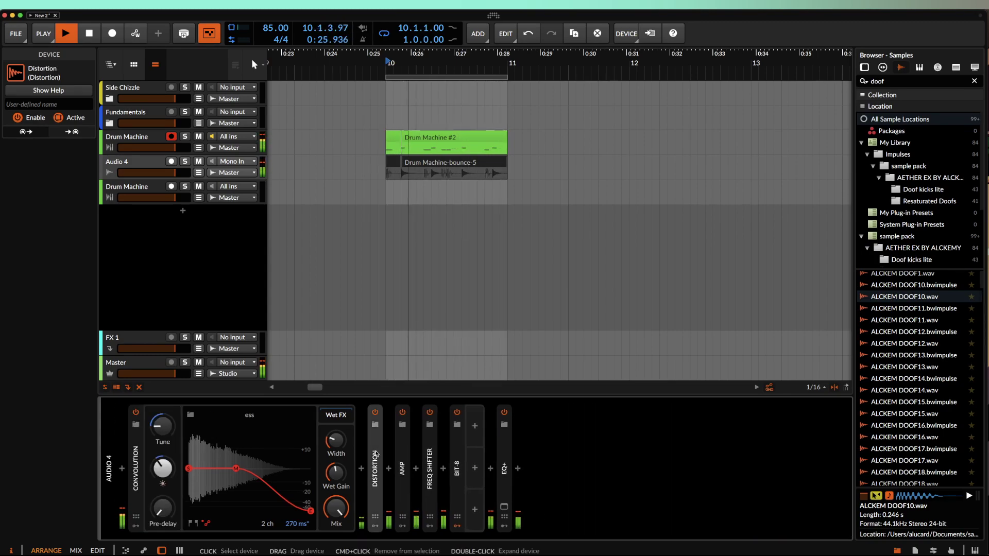
Step: Insert a Compressor at the end of the Audio 4 chain, after the EQ+
{"action": "left_click", "coordinate": [516, 424]}
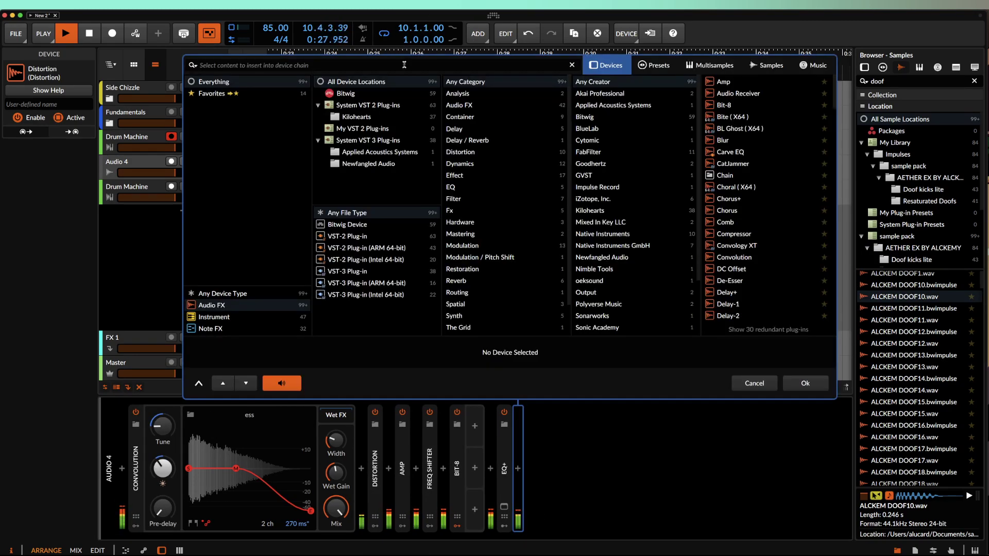
{"action": "type", "text": "compress"}
{"action": "left_click", "coordinate": [734, 82]}
{"action": "left_click", "coordinate": [812, 382]}
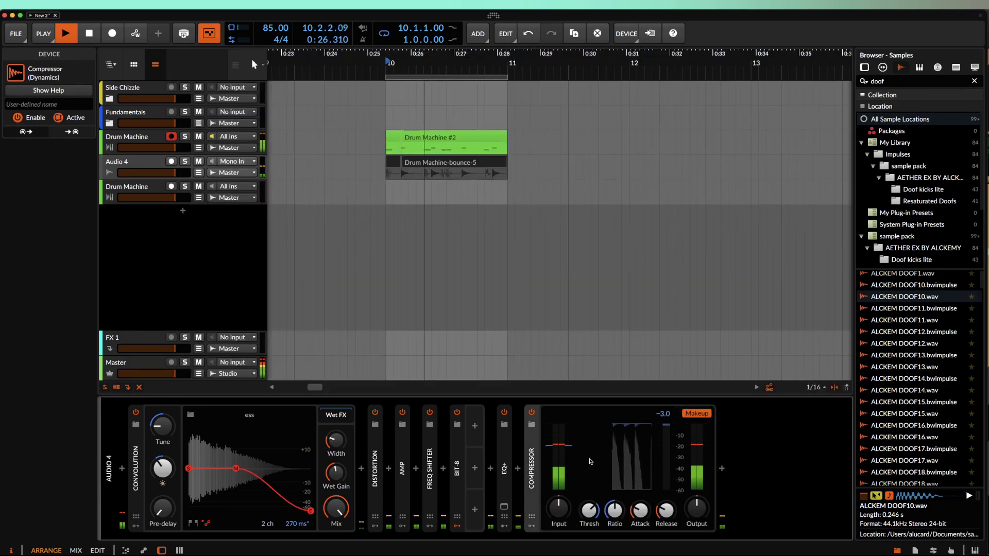
Step: Compare the Compressor with and without Makeup, leave Makeup on, set the threshold to -38.9 dB and lower the output slightly
{"action": "left_click_drag", "start_coordinate": [589, 511], "coordinate": [589, 523]}
{"action": "left_click", "coordinate": [692, 415]}
{"action": "scroll", "coordinate": [404, 172], "scroll_direction": "up", "scroll_amount": 2}
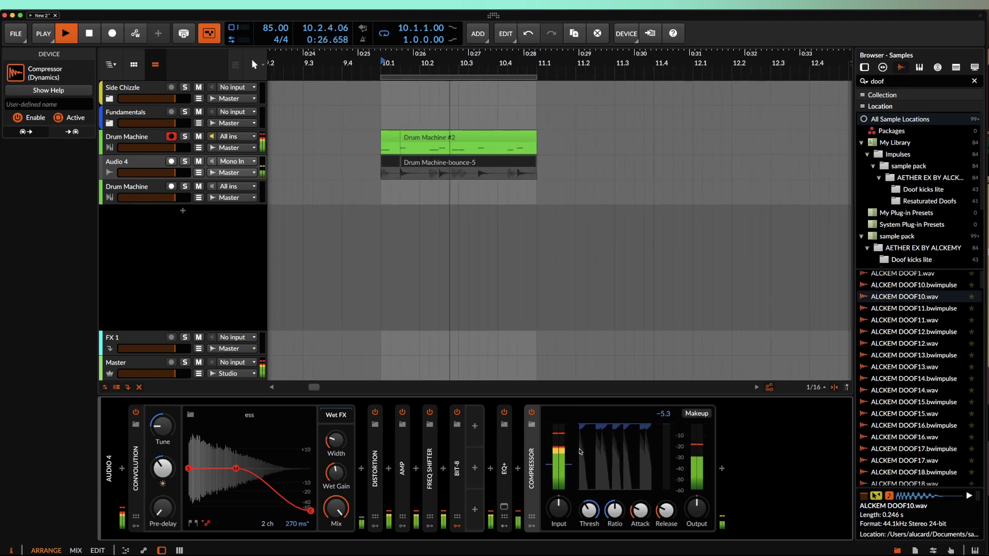
{"action": "left_click_drag", "start_coordinate": [590, 512], "coordinate": [590, 504]}
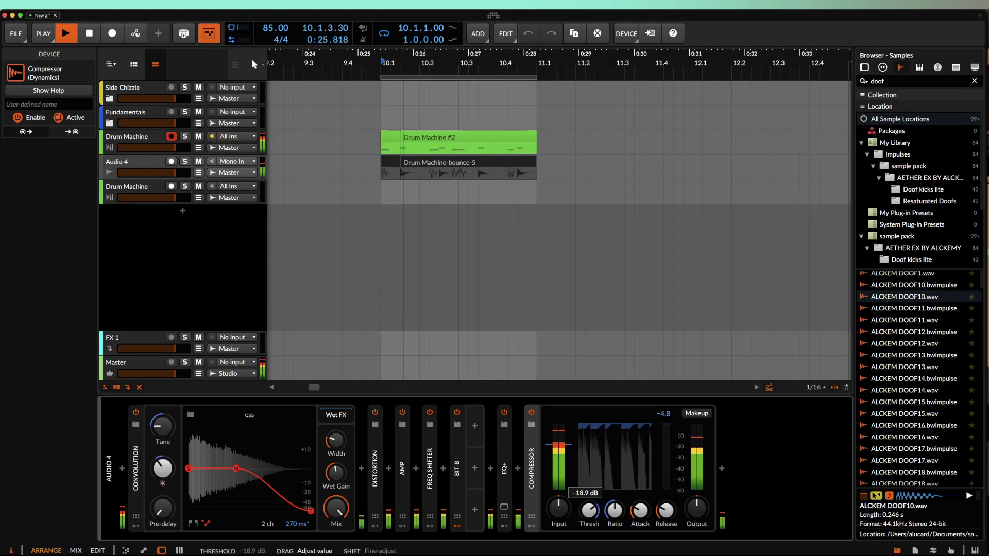
{"action": "left_click", "coordinate": [697, 415]}
{"action": "left_click_drag", "start_coordinate": [589, 511], "coordinate": [592, 513]}
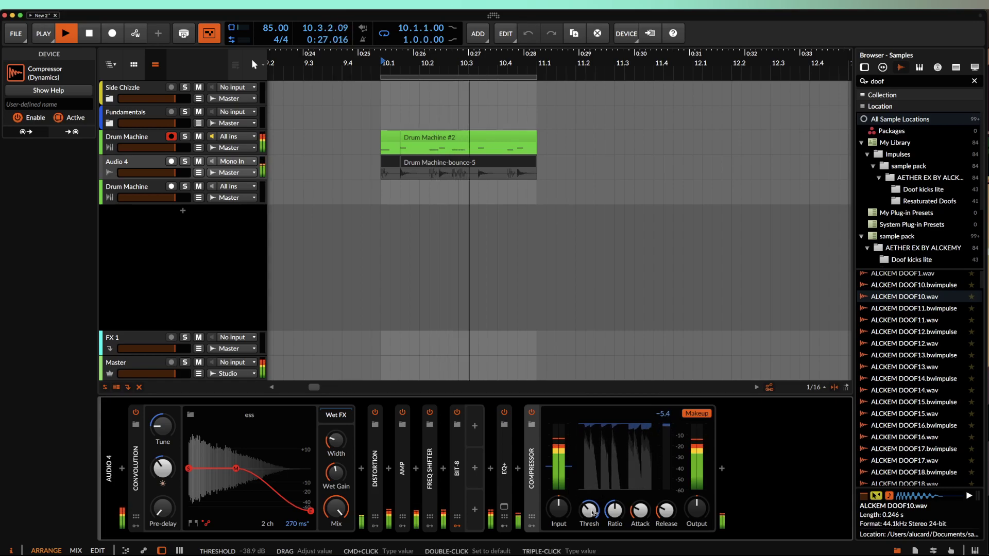
{"action": "left_click_drag", "start_coordinate": [696, 508], "coordinate": [696, 511]}
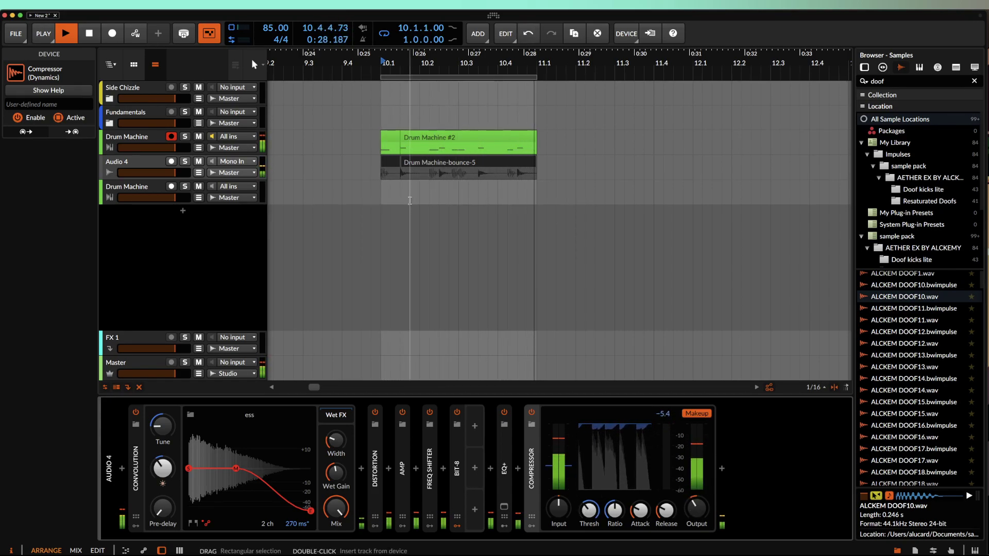
Step: Stop playback, set the play position to 10.1.1.00 and select the Drum Machine-bounce-4 clip on Audio 4
{"action": "key", "text": "space"}
{"action": "scroll", "coordinate": [381, 149], "scroll_direction": "down", "scroll_amount": 2}
{"action": "scroll", "coordinate": [382, 149], "scroll_direction": "up", "scroll_amount": 3}
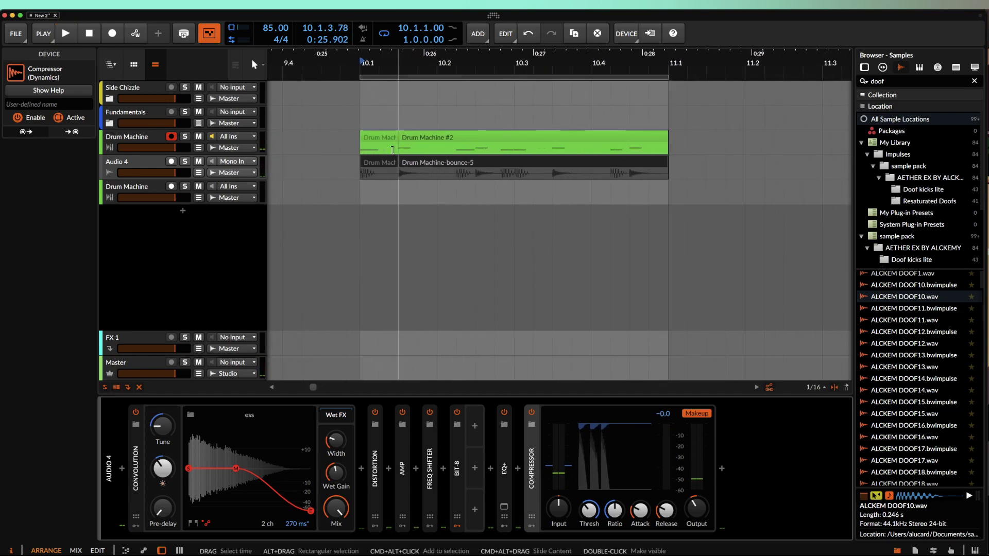
{"action": "scroll", "coordinate": [347, 172], "scroll_direction": "up", "scroll_amount": 2}
{"action": "scroll", "coordinate": [350, 172], "scroll_direction": "up", "scroll_amount": 2}
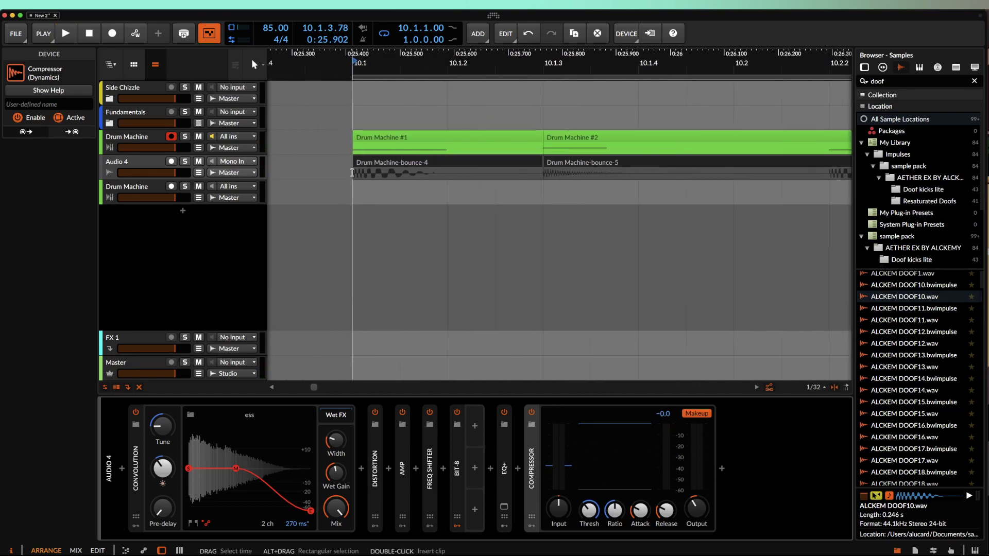
{"action": "mouse_move", "coordinate": [353, 173]}
{"action": "left_mouse_down"}
{"action": "mouse_move", "coordinate": [475, 175]}
{"action": "mouse_move", "coordinate": [350, 172]}
{"action": "left_mouse_up"}
{"action": "scroll", "coordinate": [357, 173], "scroll_direction": "down", "scroll_amount": 5}
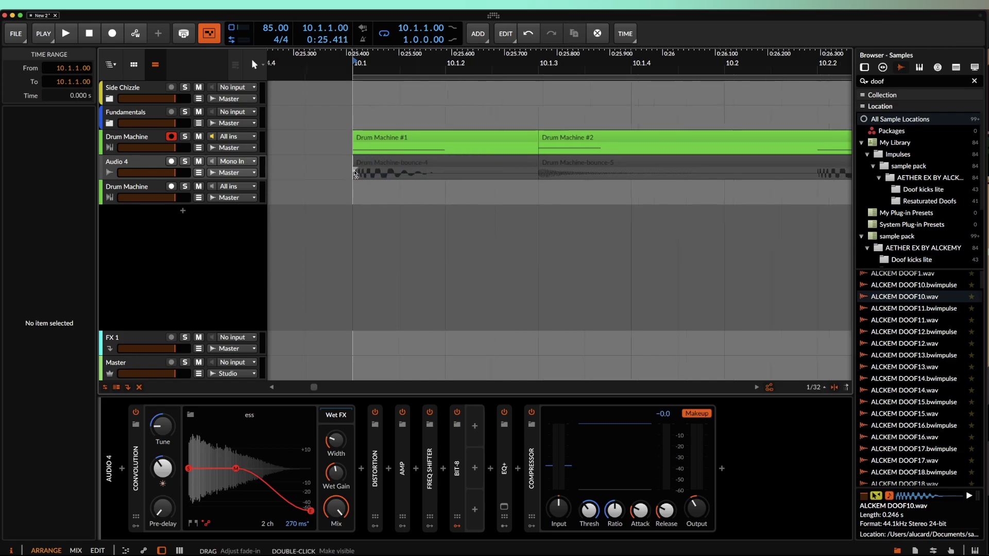
{"action": "left_click", "coordinate": [383, 169]}
{"action": "scroll", "coordinate": [382, 169], "scroll_direction": "down", "scroll_amount": 3}
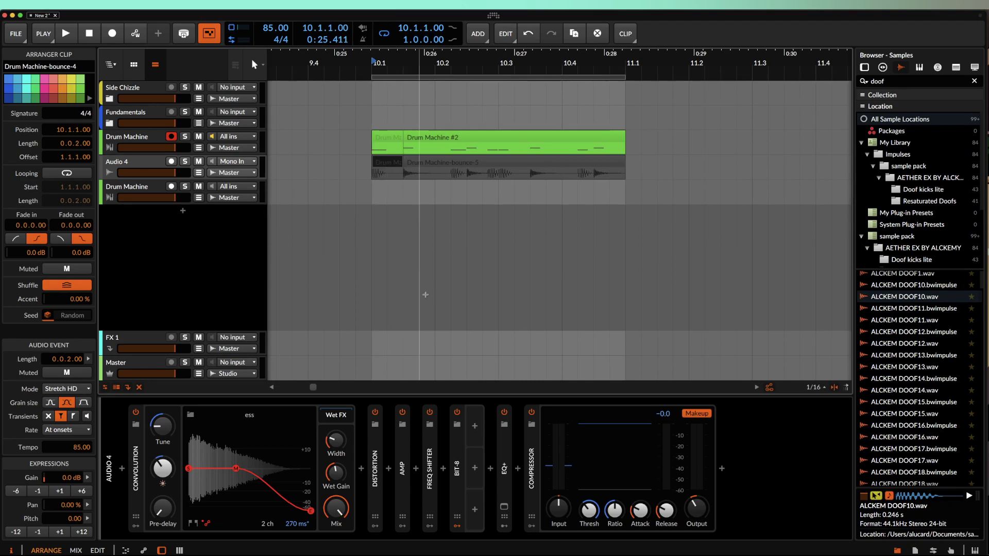
Step: Try another ess.2_Hihat impulse in the Convolution device and start playback to hear it
{"action": "left_click", "coordinate": [274, 448]}
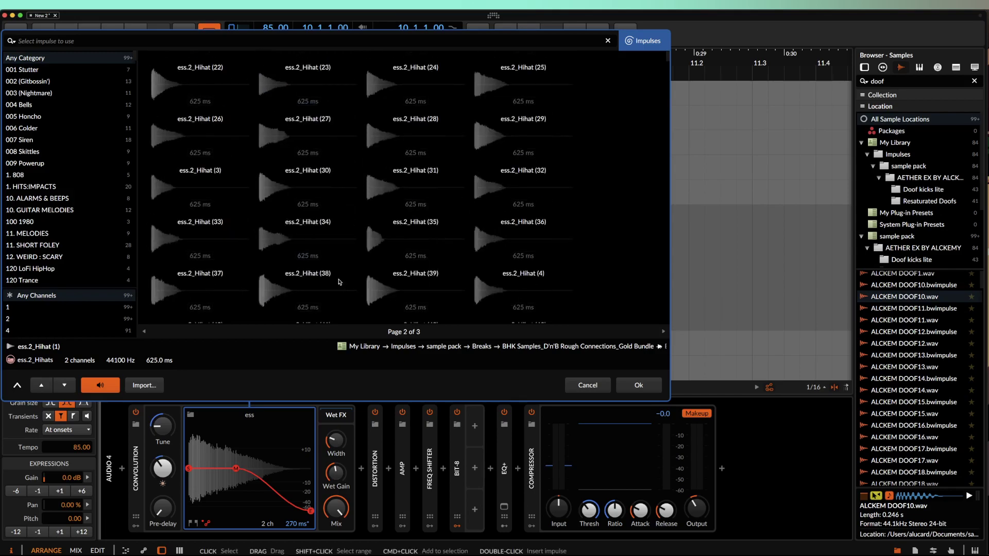
{"action": "left_click", "coordinate": [282, 237]}
{"action": "left_click", "coordinate": [654, 384]}
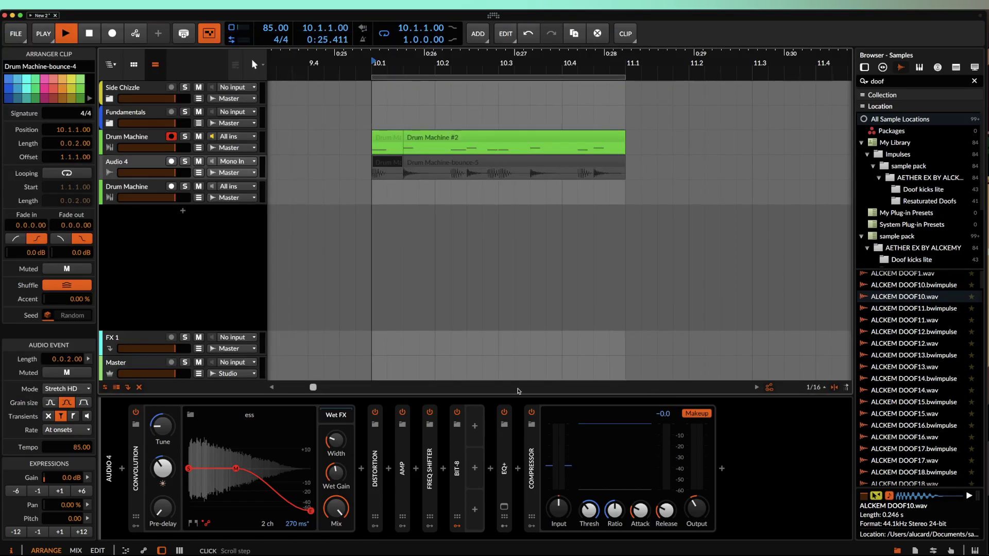
{"action": "key", "text": "space"}
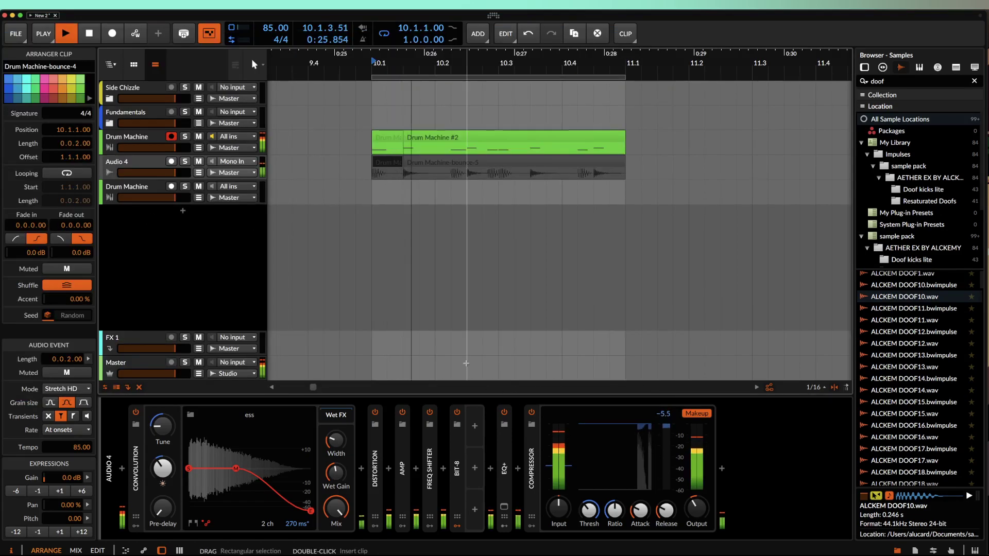
Step: Reopen the Convolution's impulse browser and audition the ess.2_Kick (26) and ess.2_Kick (38) impulses
{"action": "left_click", "coordinate": [245, 429]}
{"action": "scroll", "coordinate": [309, 257], "scroll_direction": "down", "scroll_amount": 10}
{"action": "left_click", "coordinate": [316, 272]}
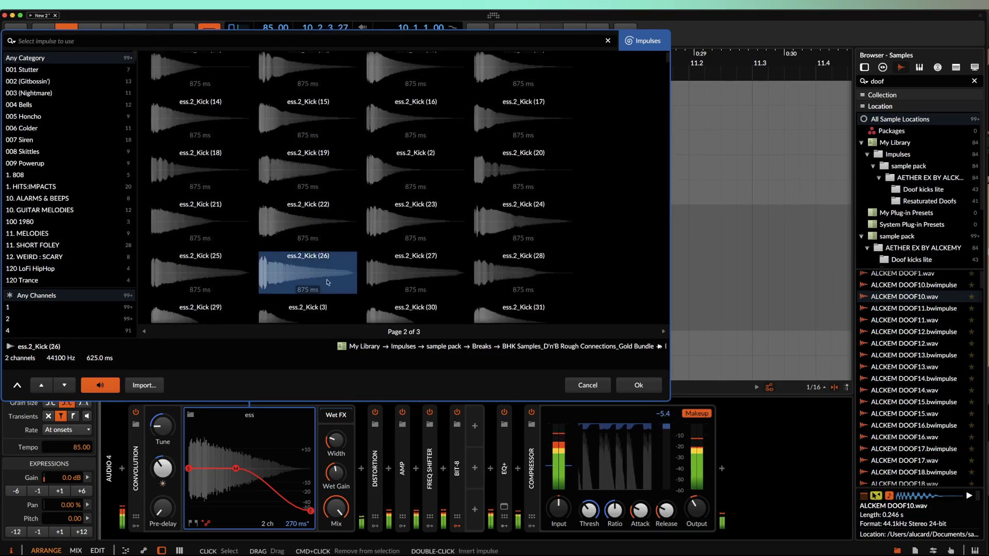
{"action": "scroll", "coordinate": [335, 247], "scroll_direction": "down", "scroll_amount": 4}
{"action": "left_click", "coordinate": [402, 198]}
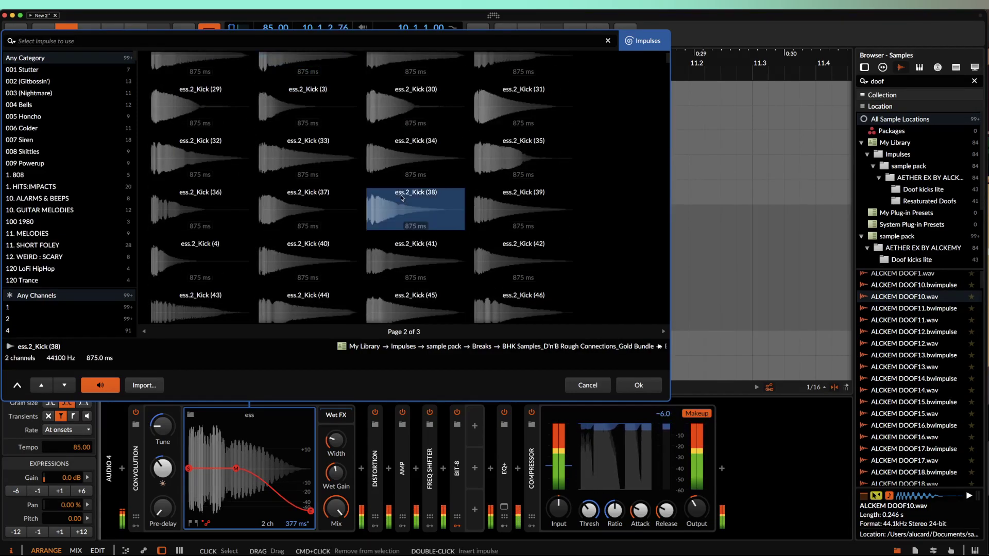
Step: Pull the impulse envelope's midpoint earlier and down to its lowest level, and load ess.2_Kick (46)
{"action": "left_click_drag", "start_coordinate": [236, 469], "coordinate": [210, 512]}
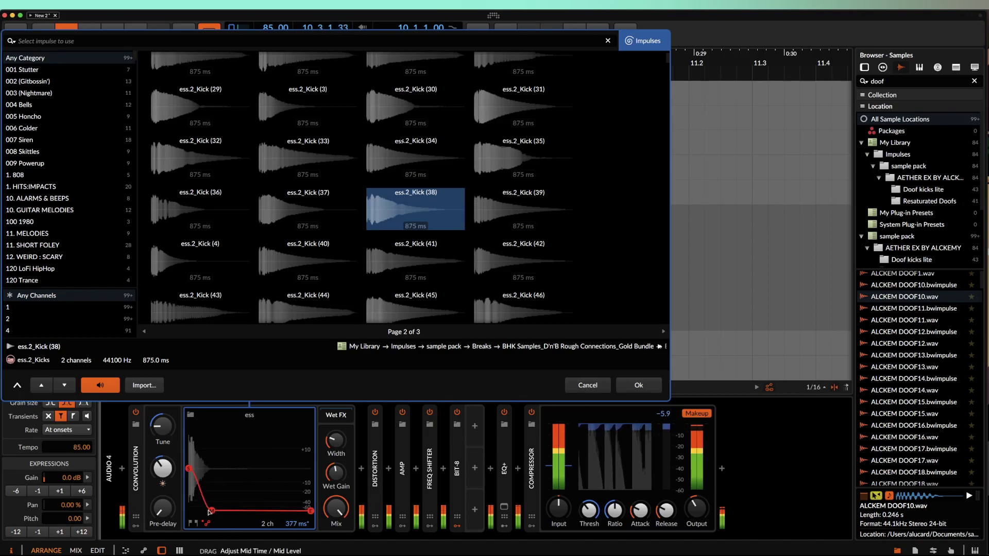
{"action": "scroll", "coordinate": [463, 232], "scroll_direction": "down", "scroll_amount": 3}
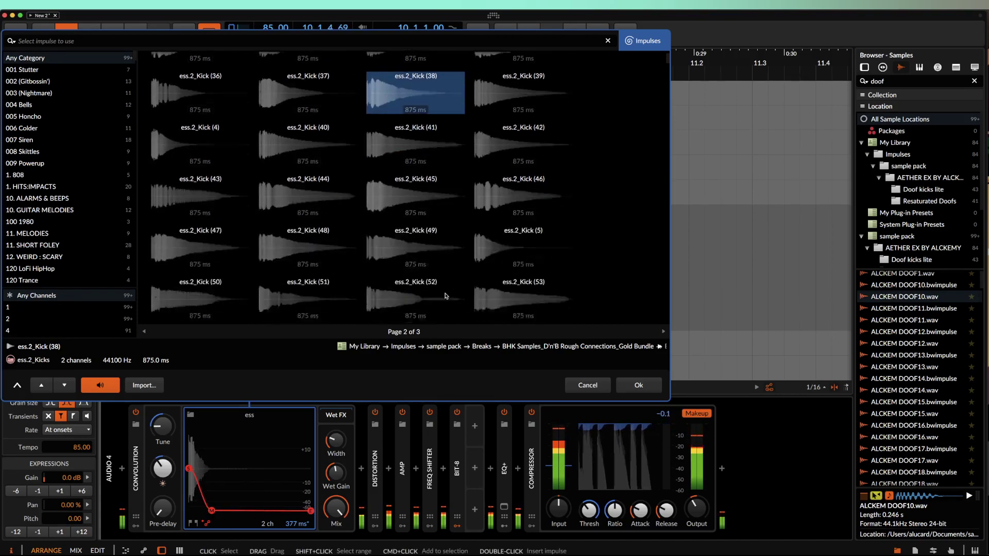
{"action": "left_click", "coordinate": [504, 200]}
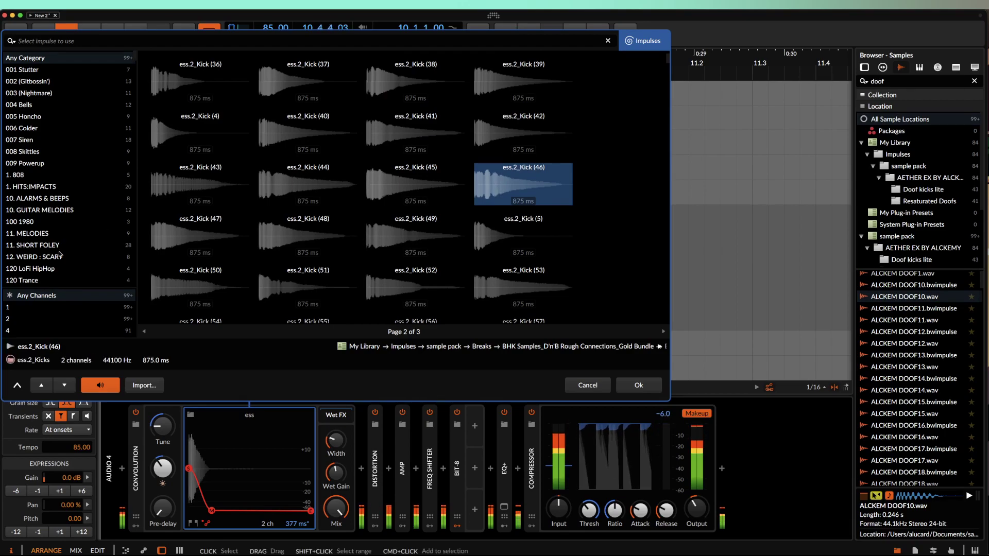
Step: From the 14. JOLT category, load FW_03 S.Break Mono Jolt with a nearly flat envelope, and try FW_04 N.Jolt Standard
{"action": "scroll", "coordinate": [60, 254], "scroll_direction": "down", "scroll_amount": 3}
{"action": "left_click", "coordinate": [122, 260]}
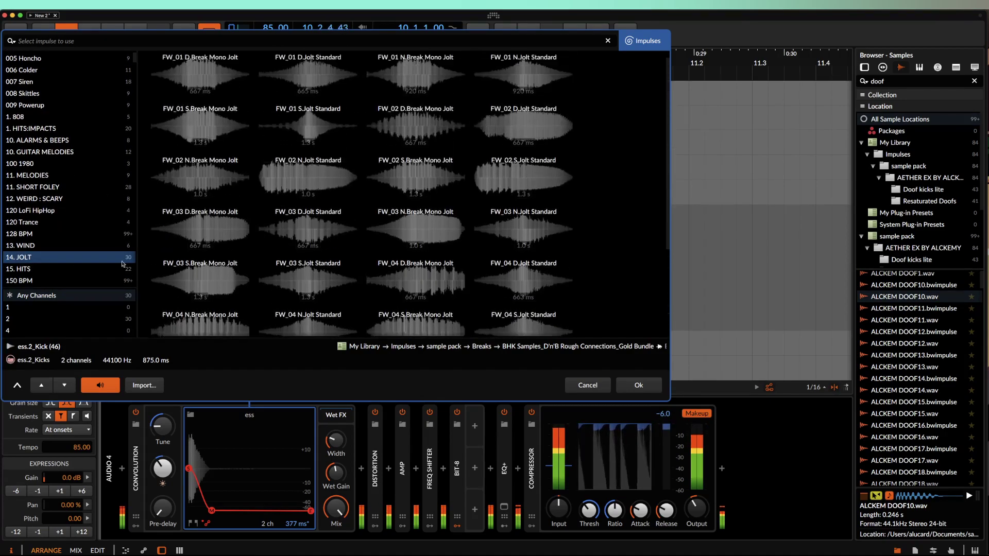
{"action": "left_click", "coordinate": [201, 280]}
{"action": "left_click_drag", "start_coordinate": [212, 510], "coordinate": [272, 478]}
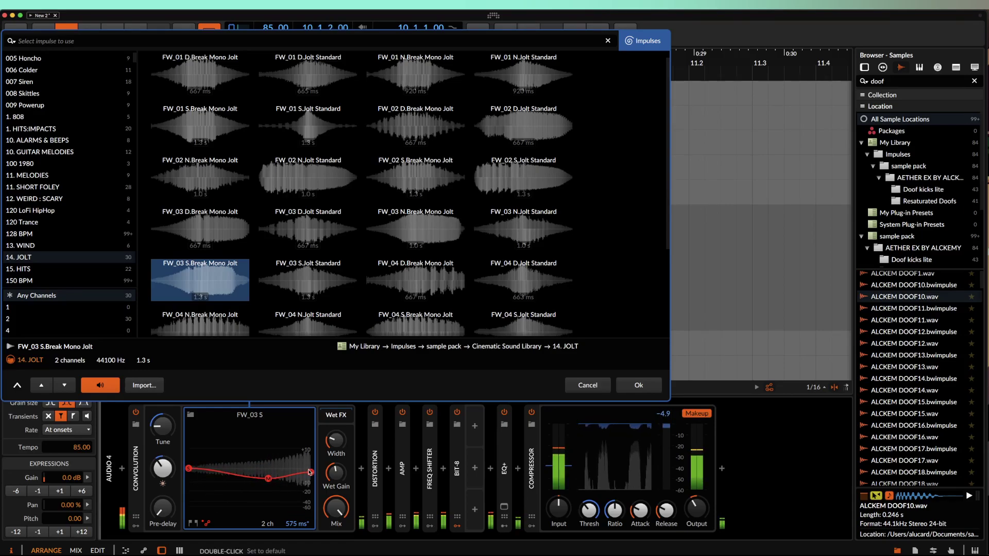
{"action": "left_click", "coordinate": [281, 332]}
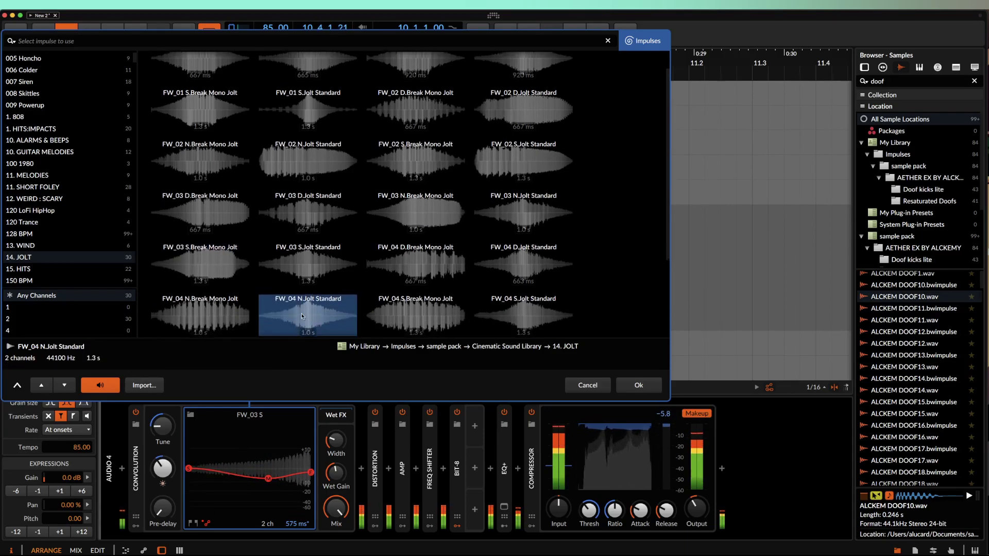
Step: Load the KYLE BEATS ANDROMEDA - CLAP 5 impulse from the 3. CLAPS category
{"action": "scroll", "coordinate": [215, 330], "scroll_direction": "down", "scroll_amount": 3}
{"action": "scroll", "coordinate": [30, 237], "scroll_direction": "down", "scroll_amount": 5}
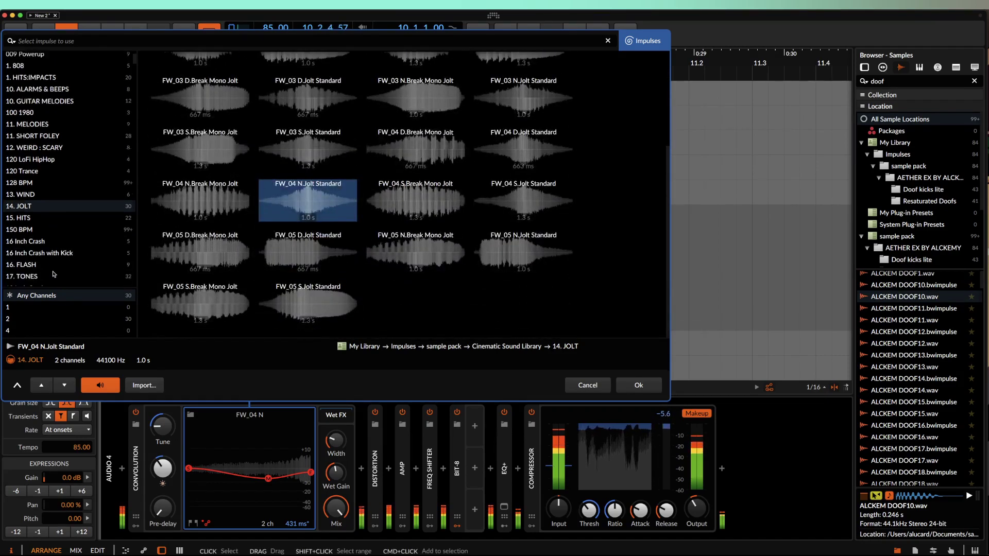
{"action": "left_click", "coordinate": [23, 251]}
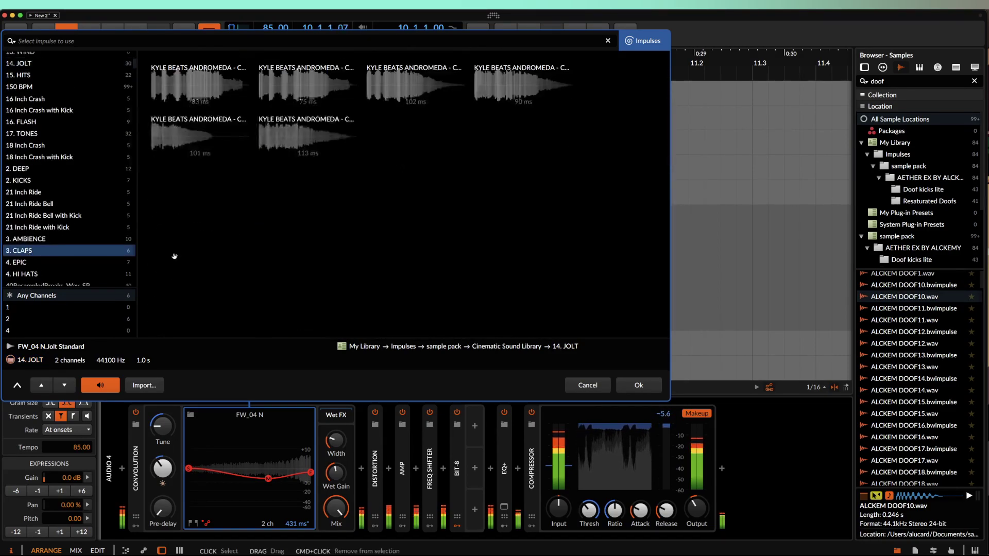
{"action": "left_click", "coordinate": [184, 145]}
Step: Raise the Convolution's tune to shorten the impulse to 21 ms, and give its envelope a lower end and a later midpoint
{"action": "left_click_drag", "start_coordinate": [310, 473], "coordinate": [204, 473]}
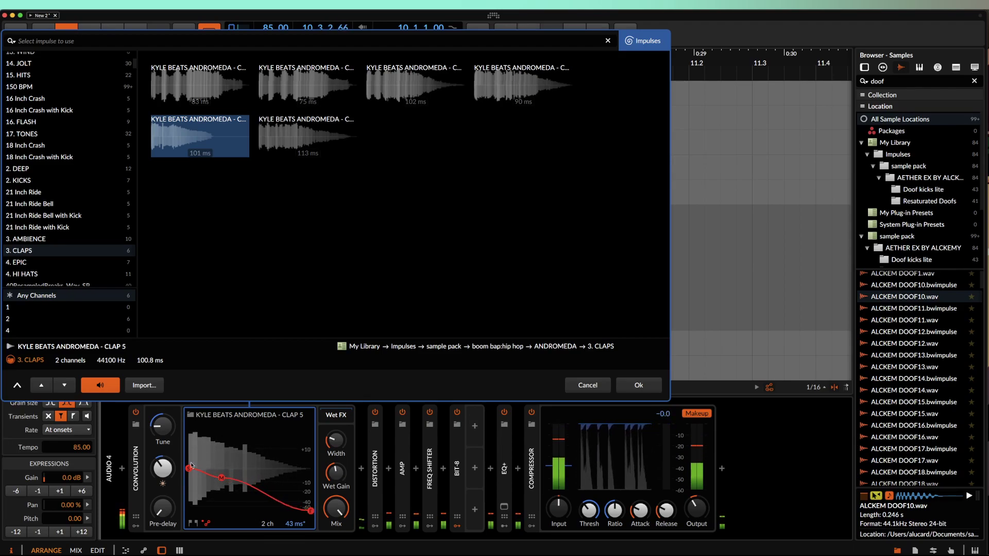
{"action": "left_click_drag", "start_coordinate": [162, 426], "coordinate": [166, 435]}
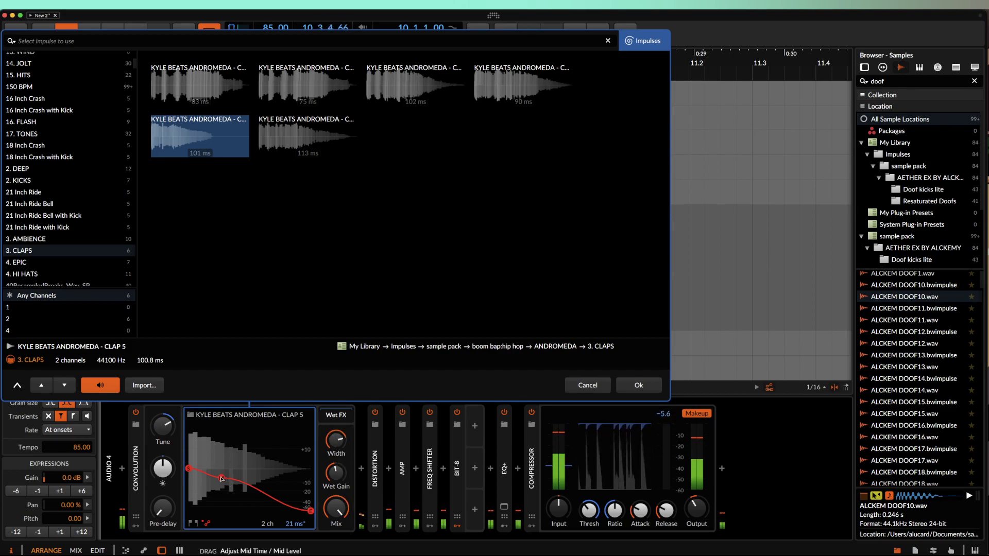
{"action": "left_click_drag", "start_coordinate": [221, 479], "coordinate": [256, 476]}
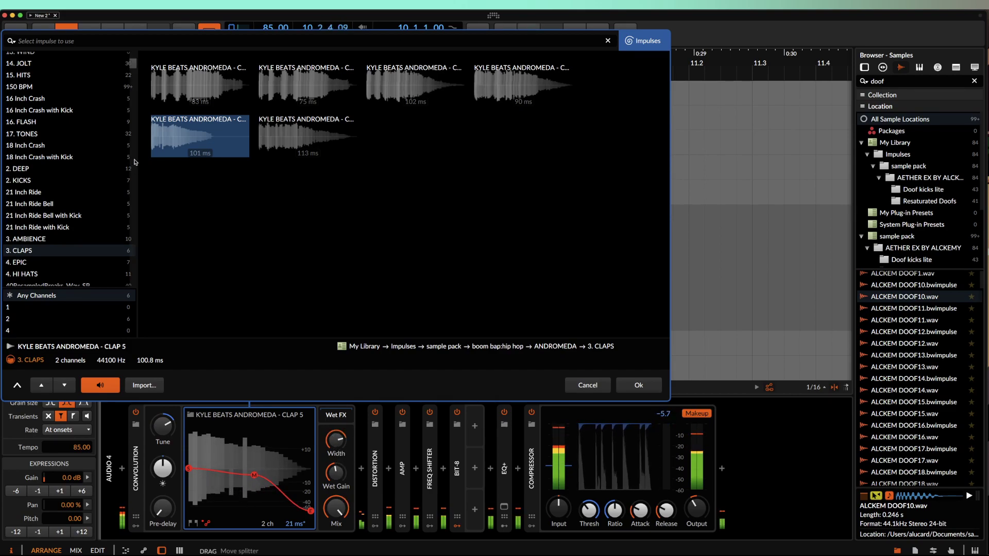
Step: Switch to the CLAP 6 impulse, lower its envelope's start and midpoint levels, and reduce the tune until it lasts 62 ms
{"action": "key", "text": "Right"}
{"action": "left_click_drag", "start_coordinate": [189, 469], "coordinate": [191, 476]}
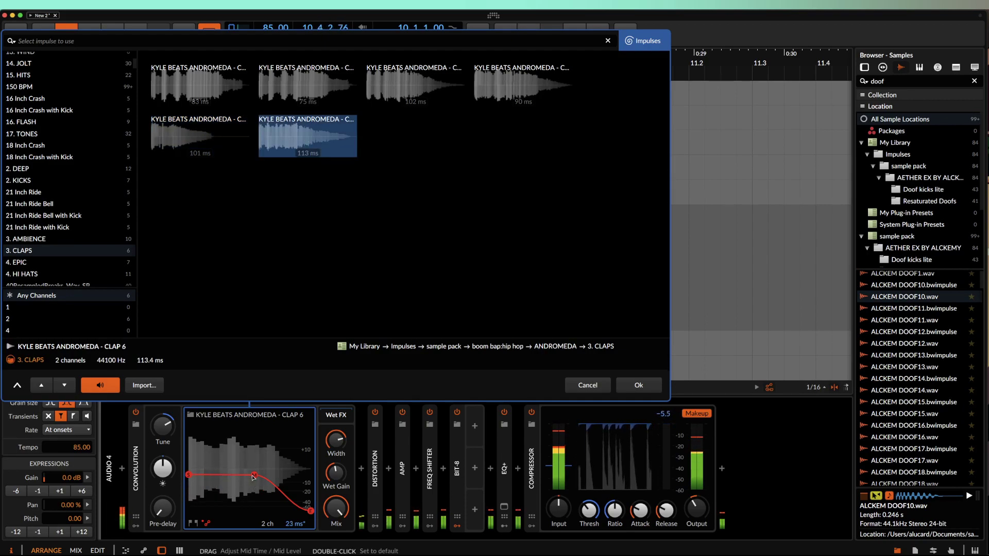
{"action": "left_click_drag", "start_coordinate": [253, 476], "coordinate": [256, 511]}
{"action": "left_click_drag", "start_coordinate": [165, 424], "coordinate": [163, 491]}
Step: Load the [ccstuff] snare1 impulse from the [ccstuff] drums category into the Convolution
{"action": "scroll", "coordinate": [64, 271], "scroll_direction": "down", "scroll_amount": 6}
{"action": "scroll", "coordinate": [59, 262], "scroll_direction": "down", "scroll_amount": 3}
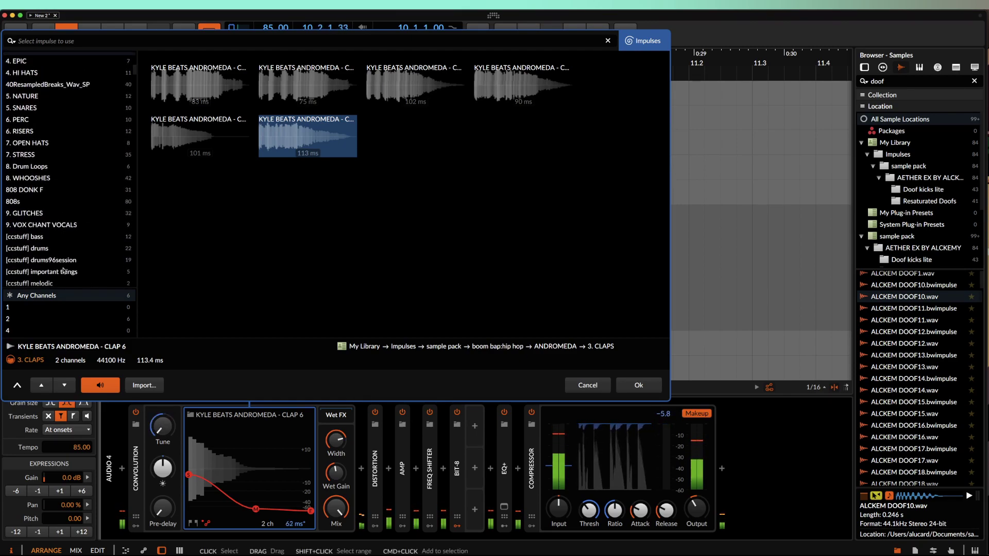
{"action": "left_click", "coordinate": [45, 247]}
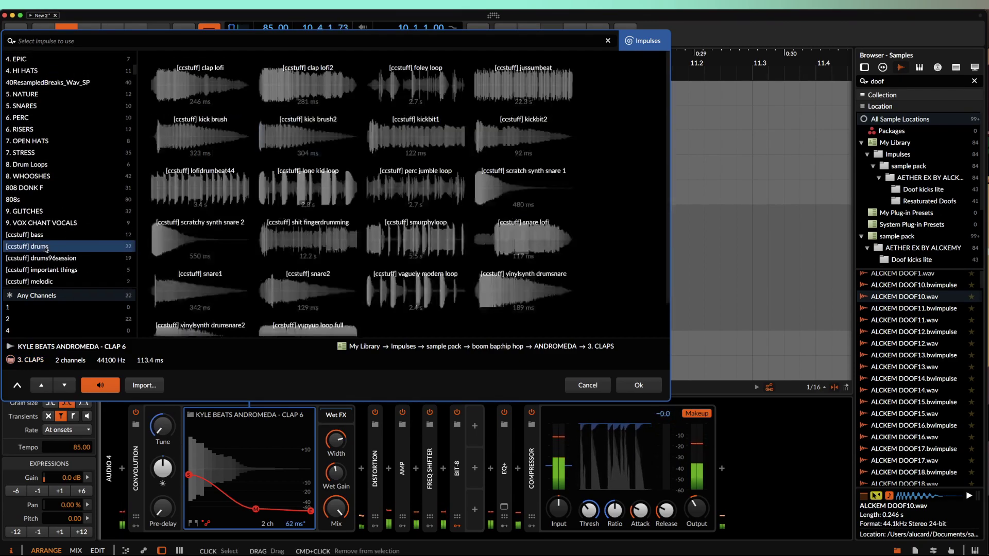
{"action": "left_click", "coordinate": [204, 275]}
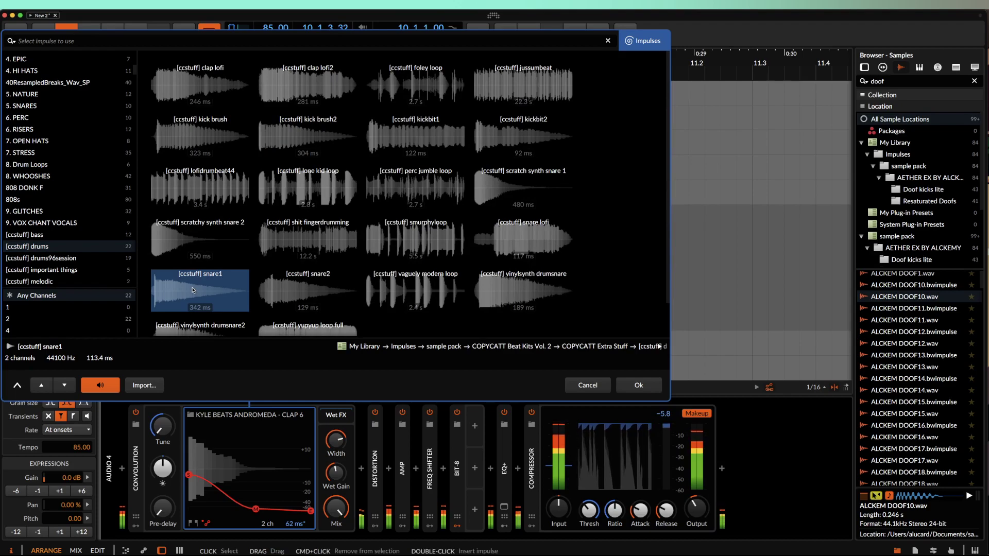
{"action": "left_click", "coordinate": [194, 478]}
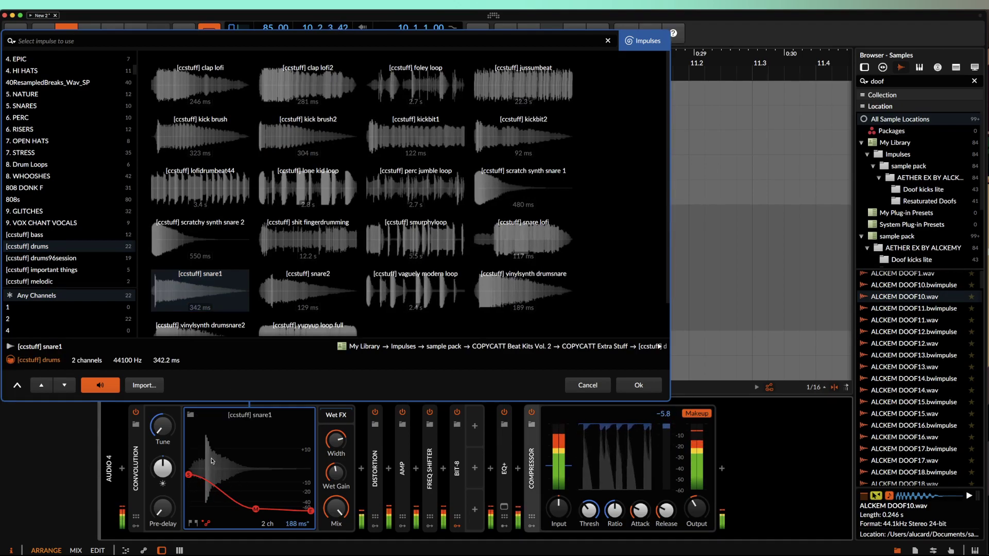
Step: Try different volume envelope shapes on the snare1 impulse, varying its midpoint and end levels
{"action": "left_click_drag", "start_coordinate": [256, 510], "coordinate": [254, 462]}
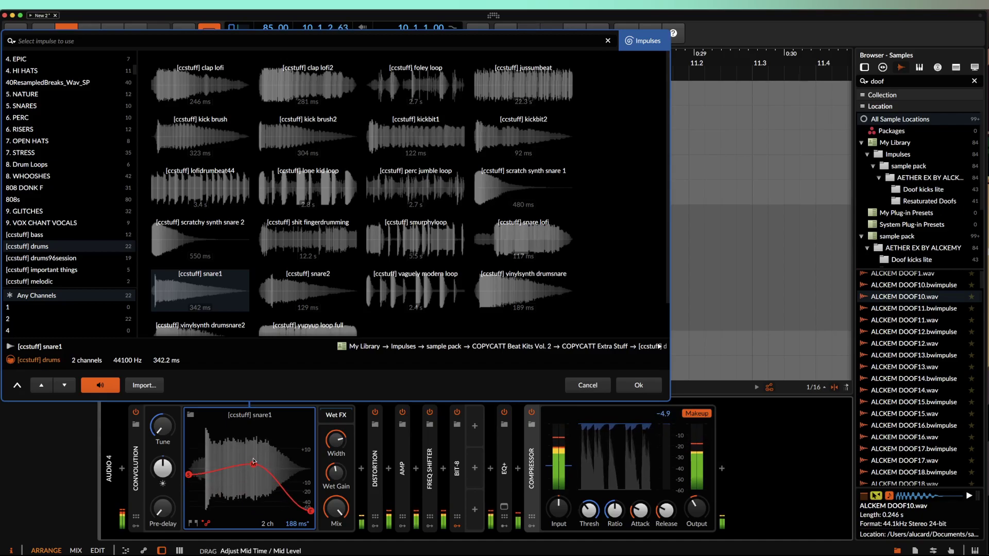
{"action": "scroll", "coordinate": [256, 292], "scroll_direction": "down", "scroll_amount": 2}
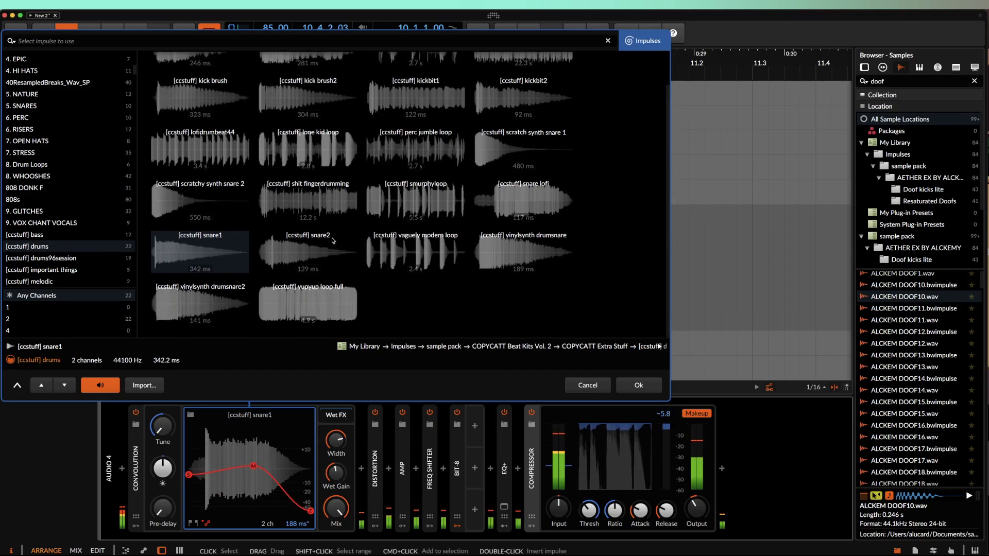
{"action": "left_click_drag", "start_coordinate": [311, 511], "coordinate": [312, 479]}
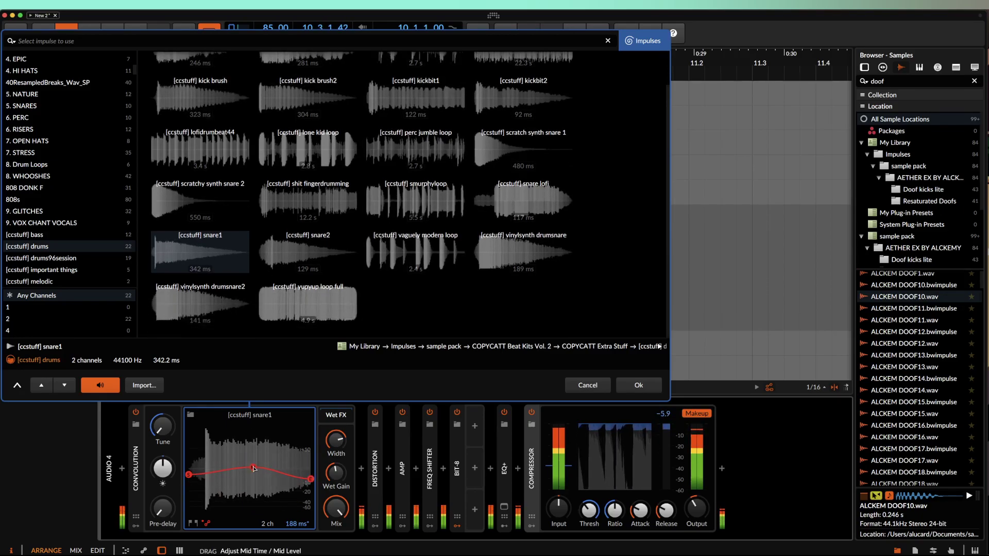
{"action": "left_click_drag", "start_coordinate": [253, 466], "coordinate": [251, 543]}
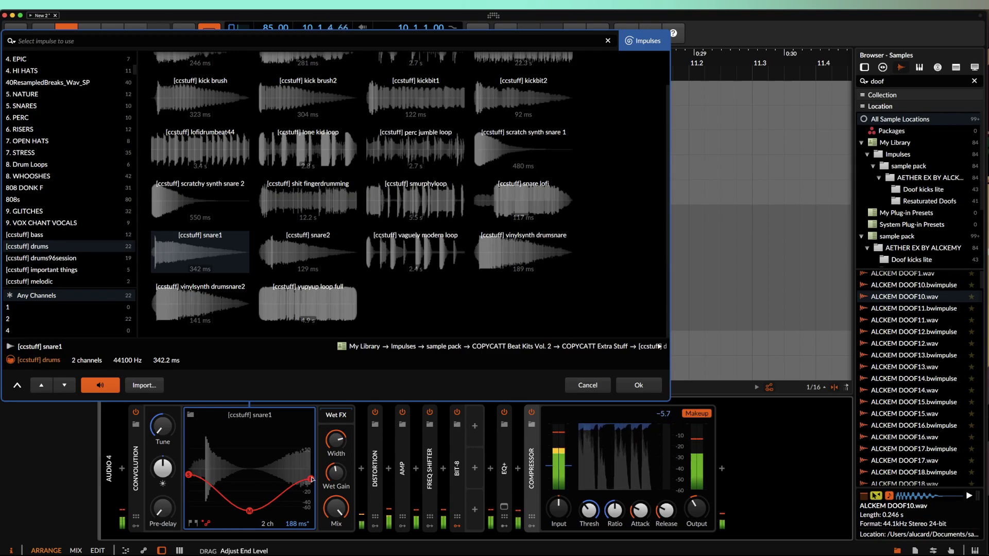
Step: Load the [ccstuff] vinylsynth drumsnare impulse, raise its envelope midpoint, set the tune to about -9.07 st, and accept the impulse
{"action": "left_click", "coordinate": [521, 252]}
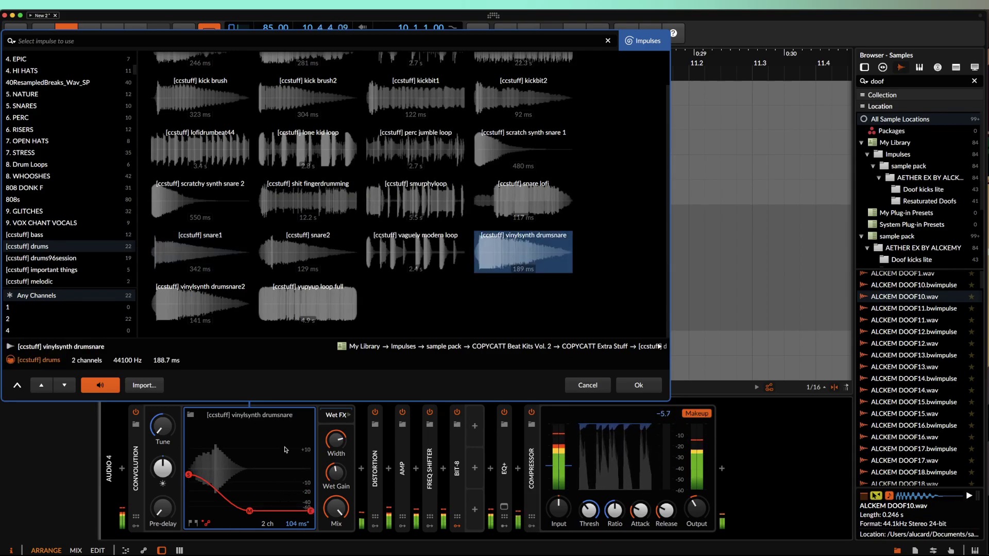
{"action": "left_click_drag", "start_coordinate": [250, 511], "coordinate": [248, 481]}
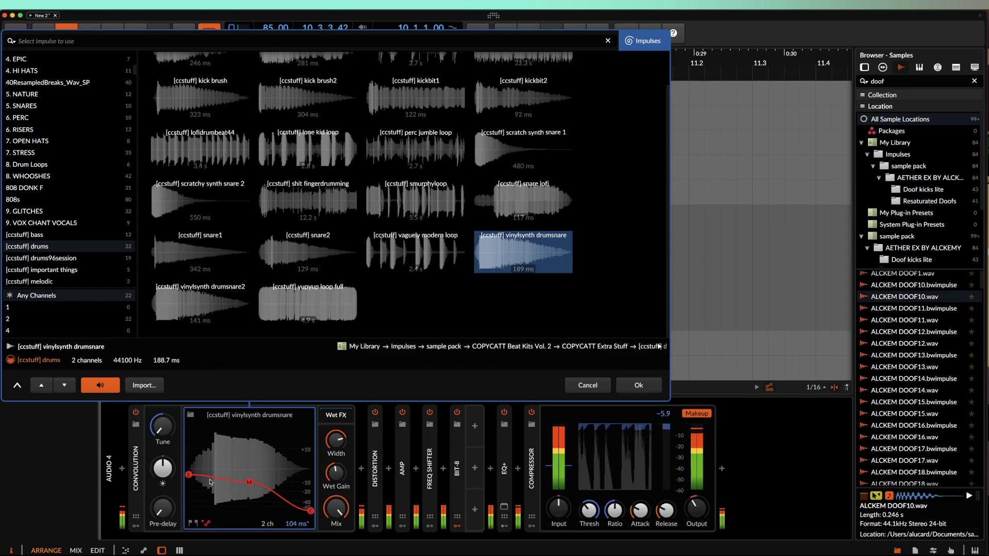
{"action": "double_click", "coordinate": [163, 428]}
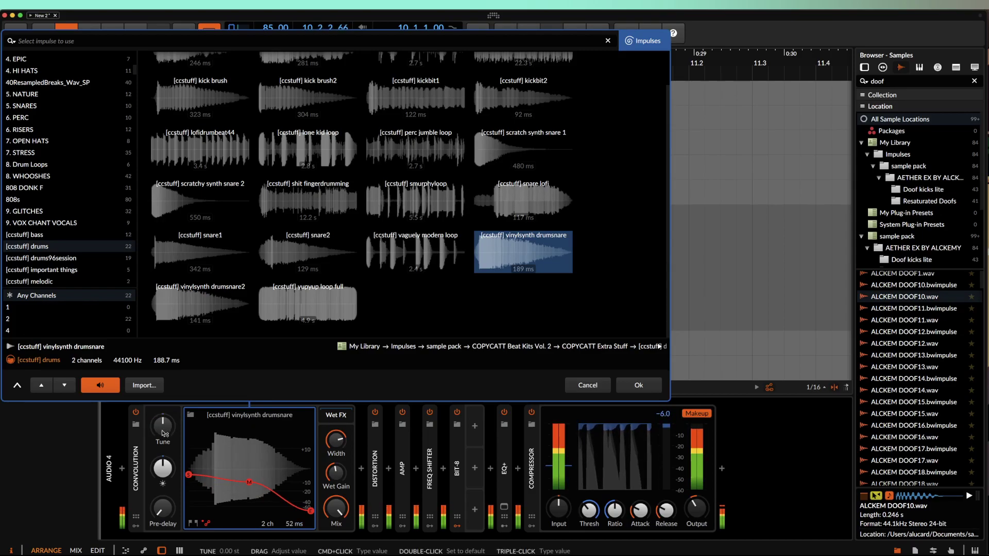
{"action": "left_click_drag", "start_coordinate": [164, 450], "coordinate": [164, 466]}
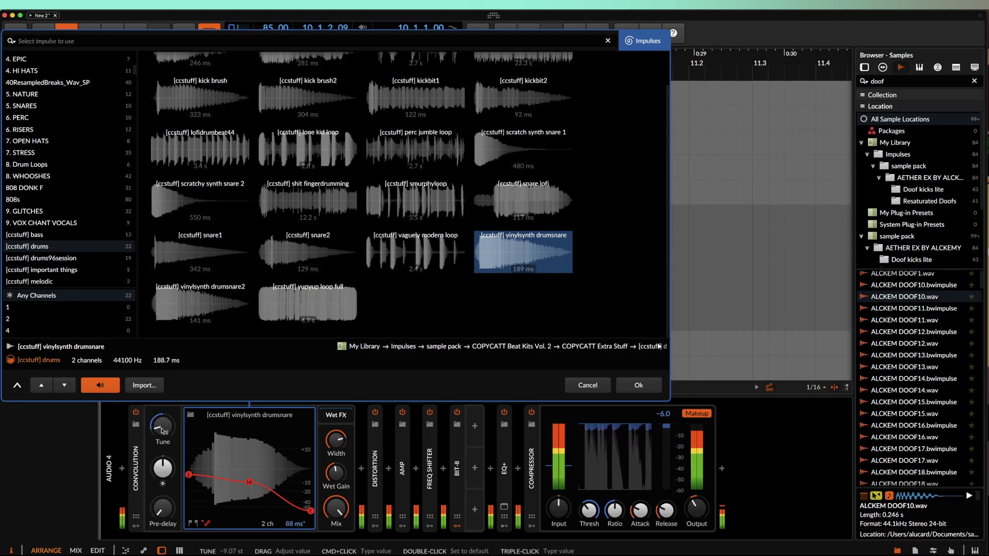
{"action": "left_click", "coordinate": [638, 386]}
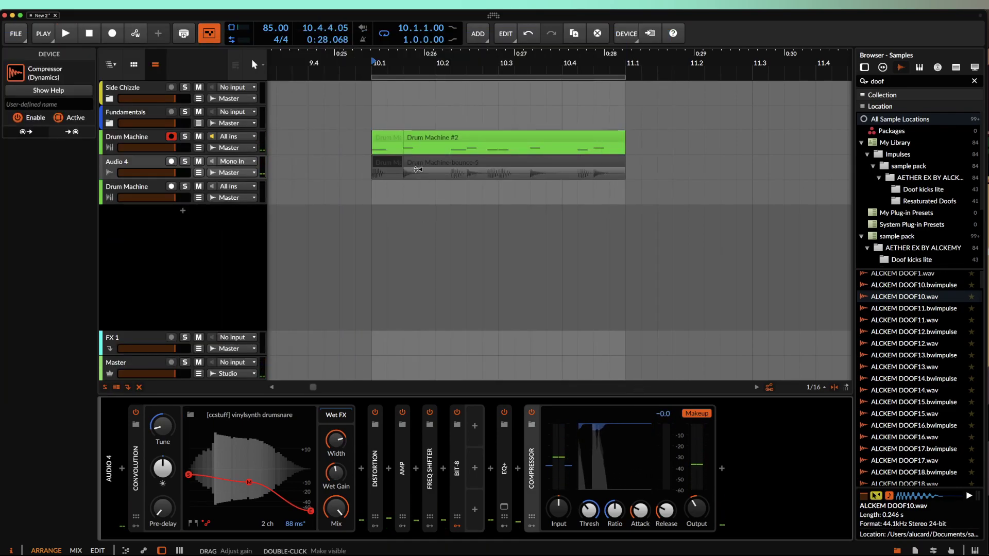
Step: Collapse the Convolution device and deactivate the first Drum Machine track together with the Audio 4 track
{"action": "left_click", "coordinate": [592, 174]}
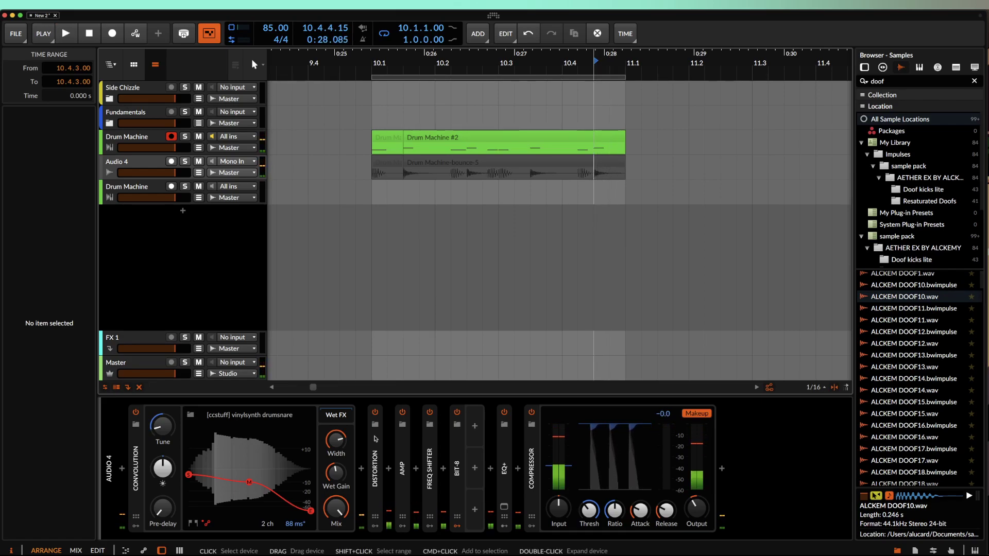
{"action": "double_click", "coordinate": [136, 448]}
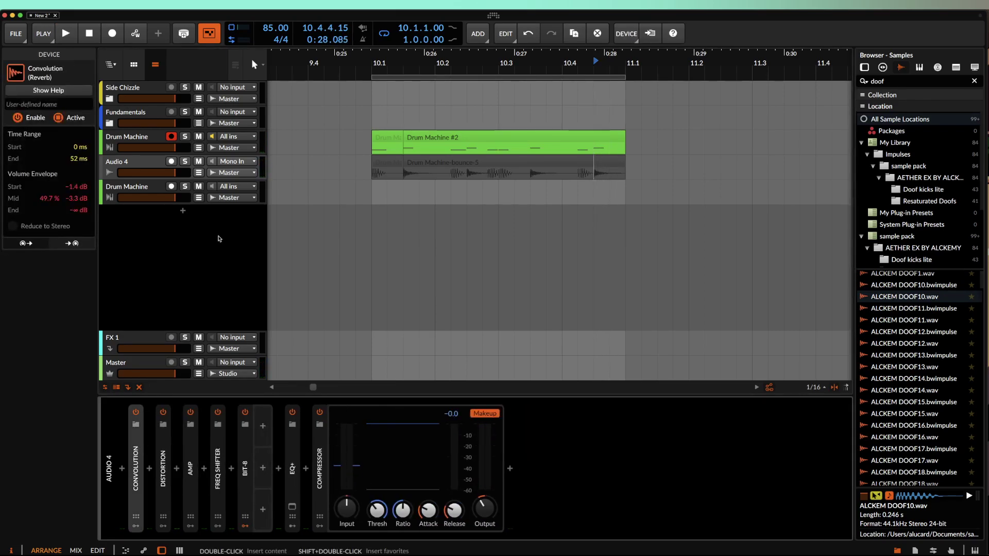
{"action": "left_click", "coordinate": [154, 162]}
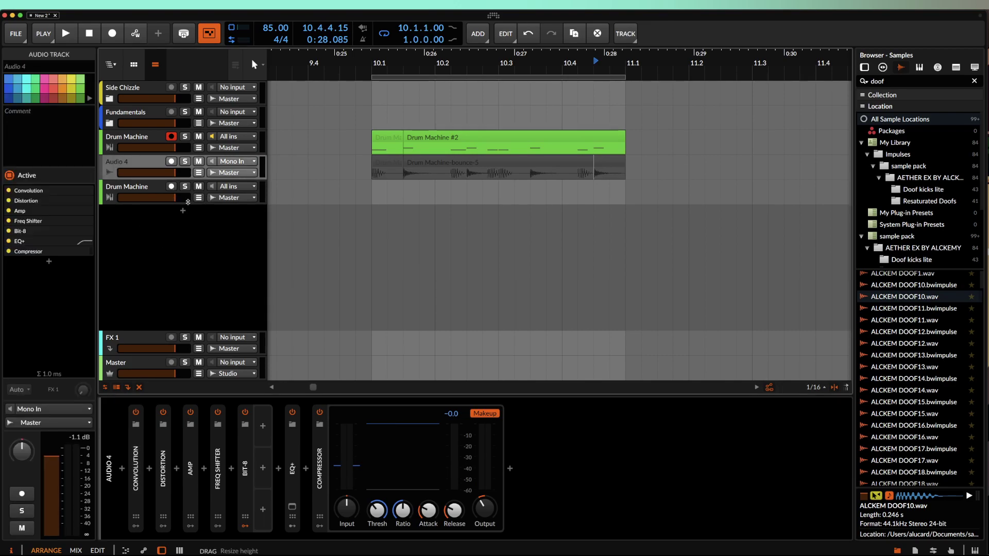
{"action": "left_click", "coordinate": [146, 139]}
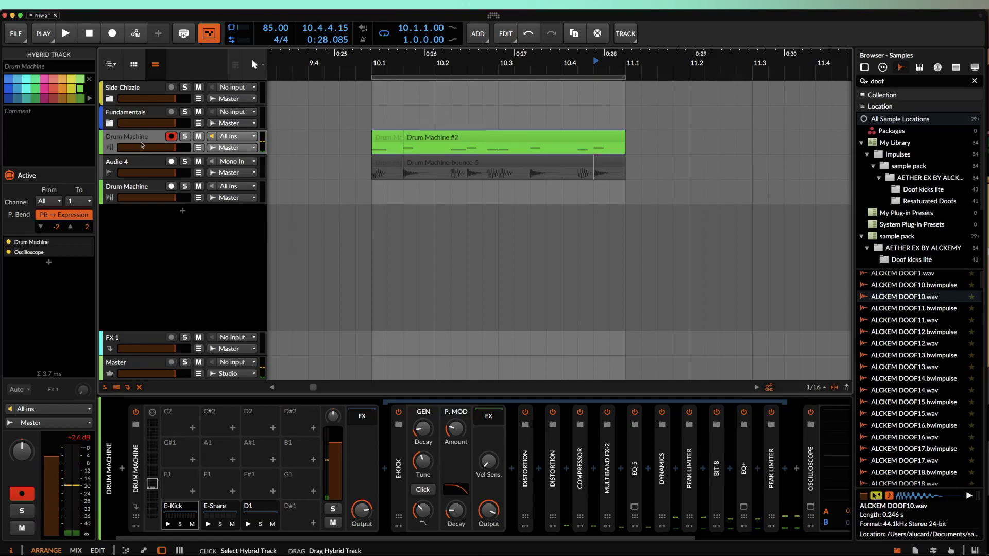
{"action": "left_click", "coordinate": [134, 163]}
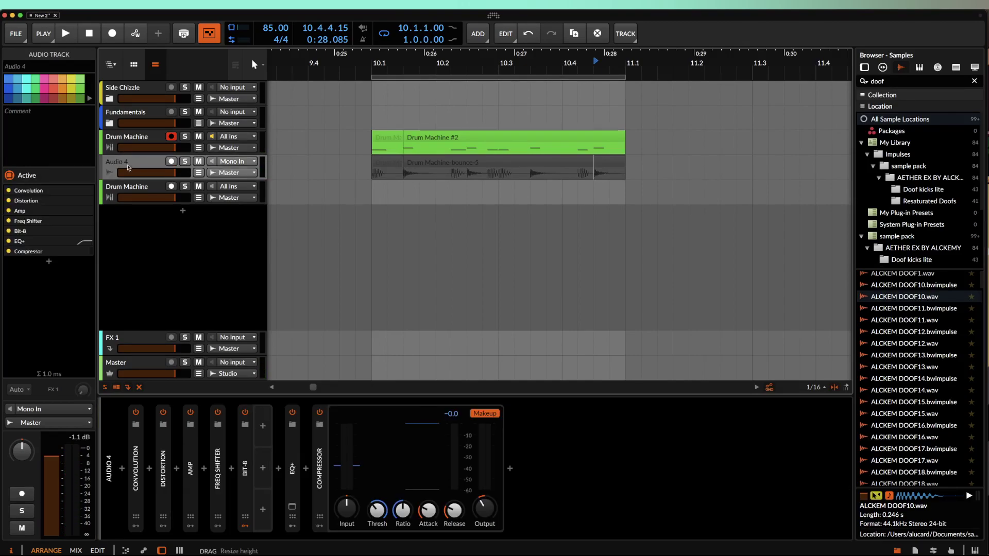
{"action": "left_click", "coordinate": [120, 190]}
{"action": "left_click", "coordinate": [138, 142]}
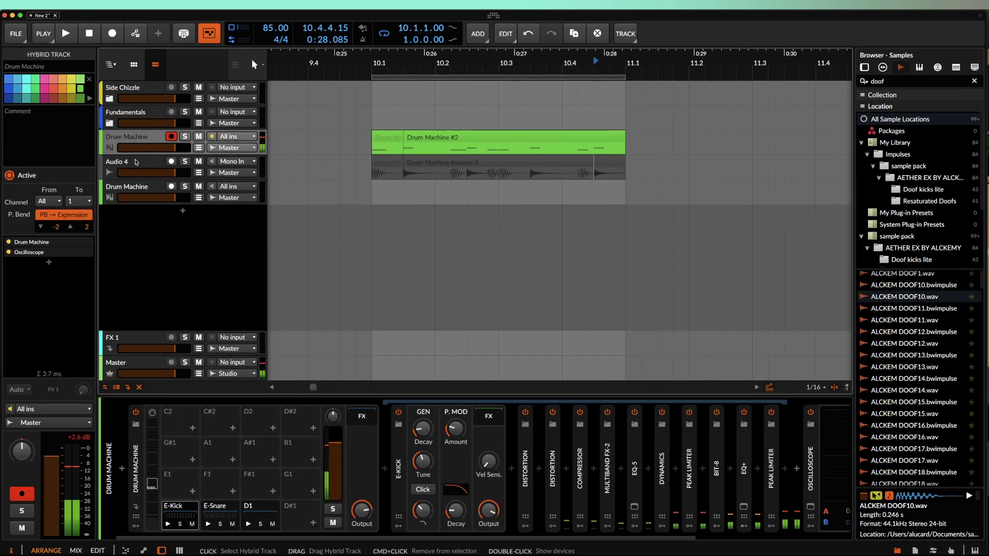
{"action": "left_click", "coordinate": [136, 164], "text": "shift"}
{"action": "key", "text": "alt+a"}
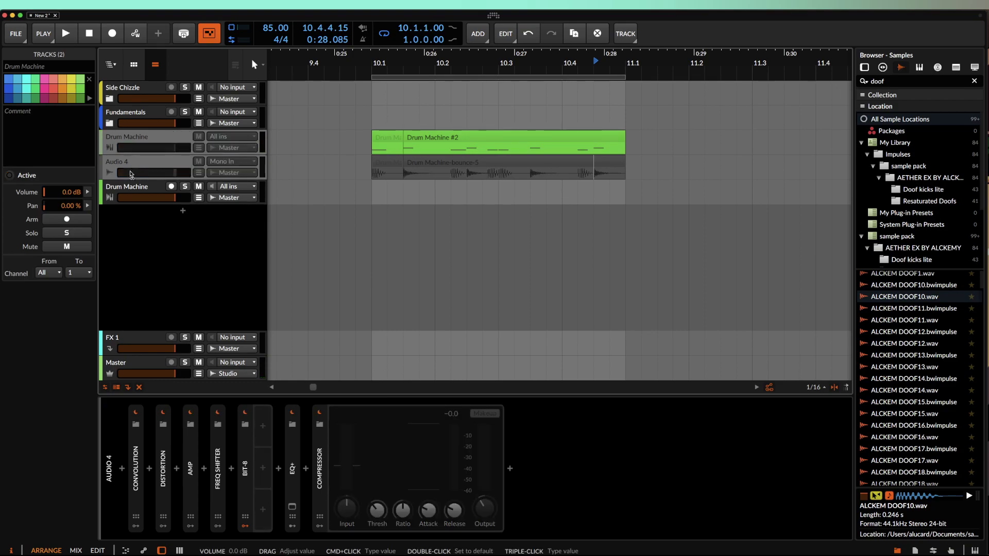
Step: Show the second Drum Machine track's first E-Hat pad, and create a one-bar clip at bar 10, opened for editing
{"action": "double_click", "coordinate": [127, 187]}
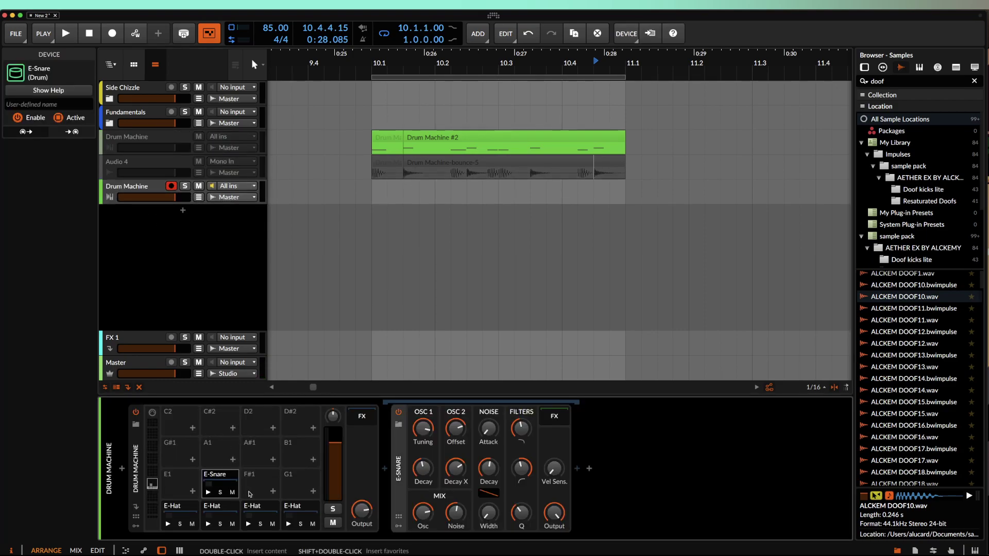
{"action": "left_click", "coordinate": [179, 508]}
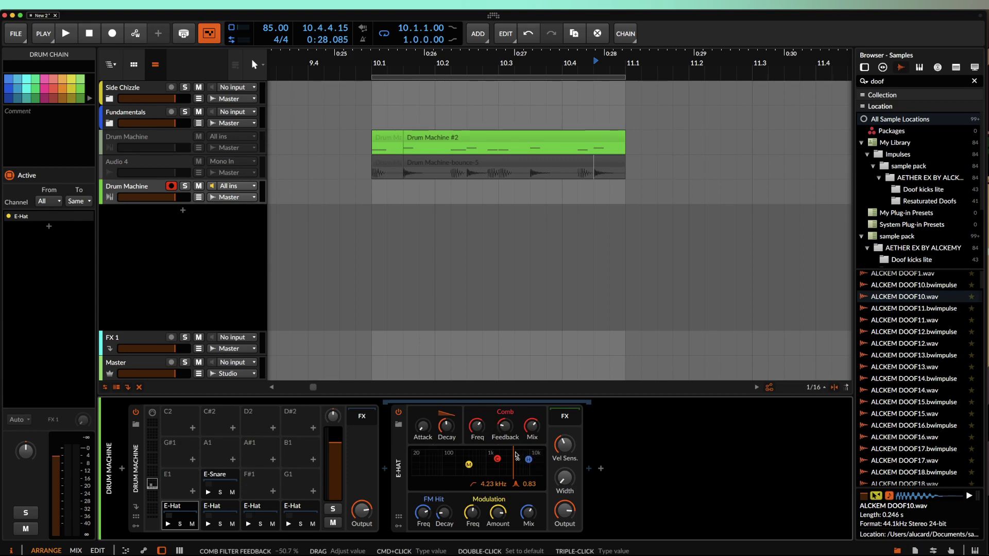
{"action": "double_click", "coordinate": [382, 197]}
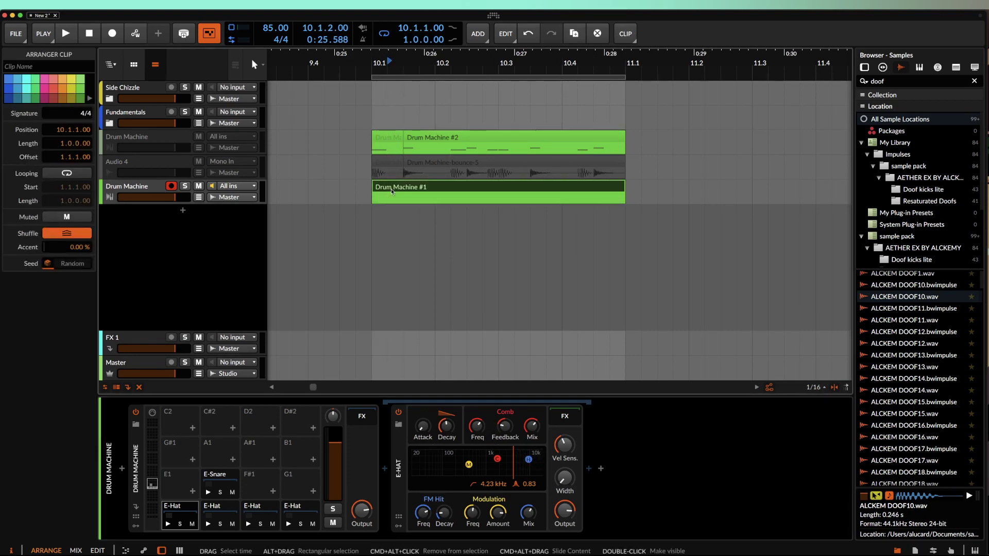
{"action": "double_click", "coordinate": [391, 192]}
Step: Add four sixteenth-long C1 E-Hat notes to the clip, one on each beat of the bar
{"action": "double_click", "coordinate": [220, 451]}
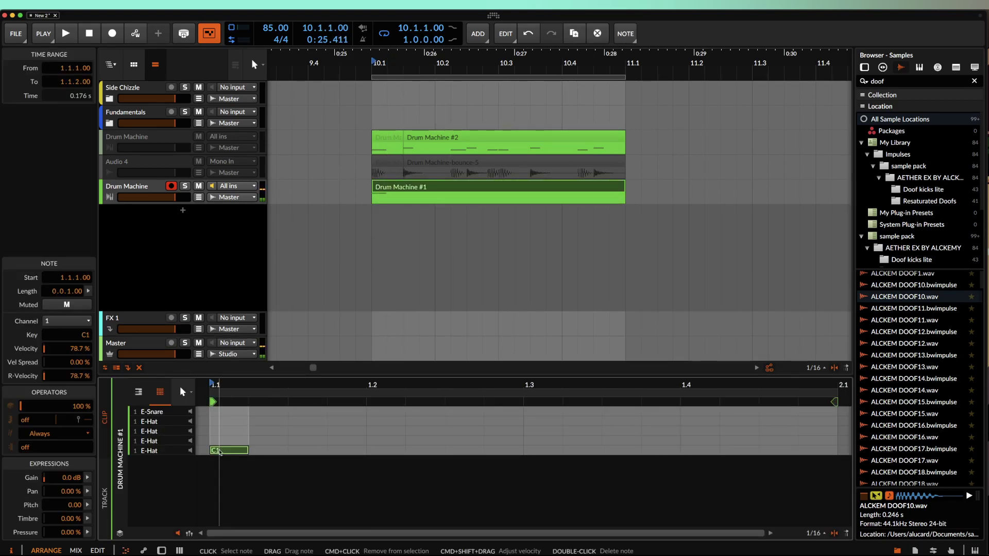
{"action": "double_click", "coordinate": [329, 452]}
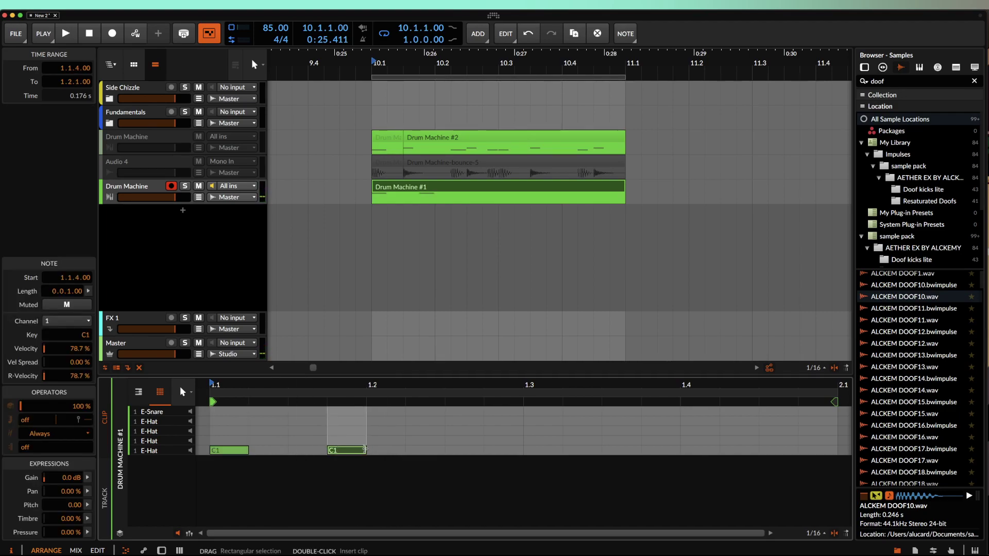
{"action": "left_click_drag", "start_coordinate": [409, 450], "coordinate": [391, 450]}
{"action": "double_click", "coordinate": [550, 451]}
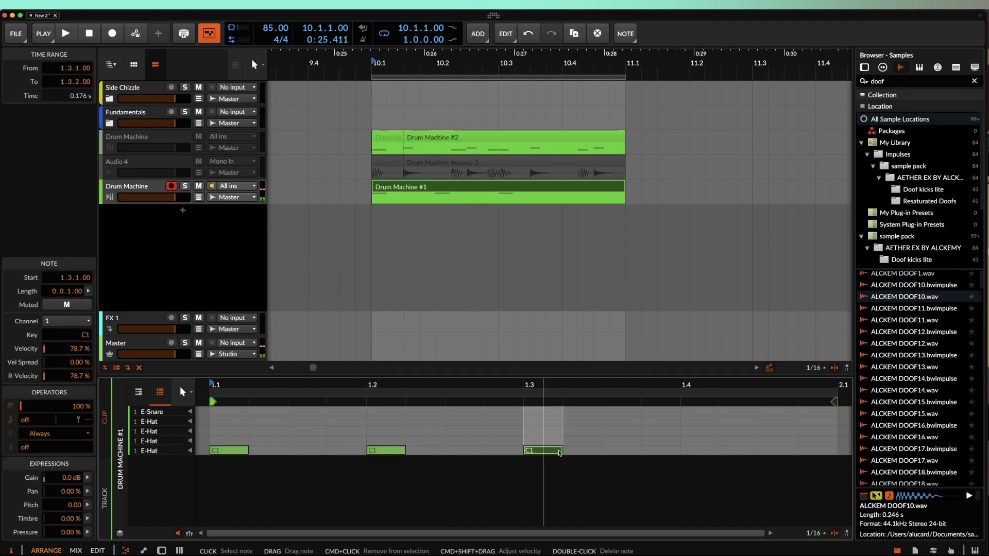
{"action": "double_click", "coordinate": [698, 449]}
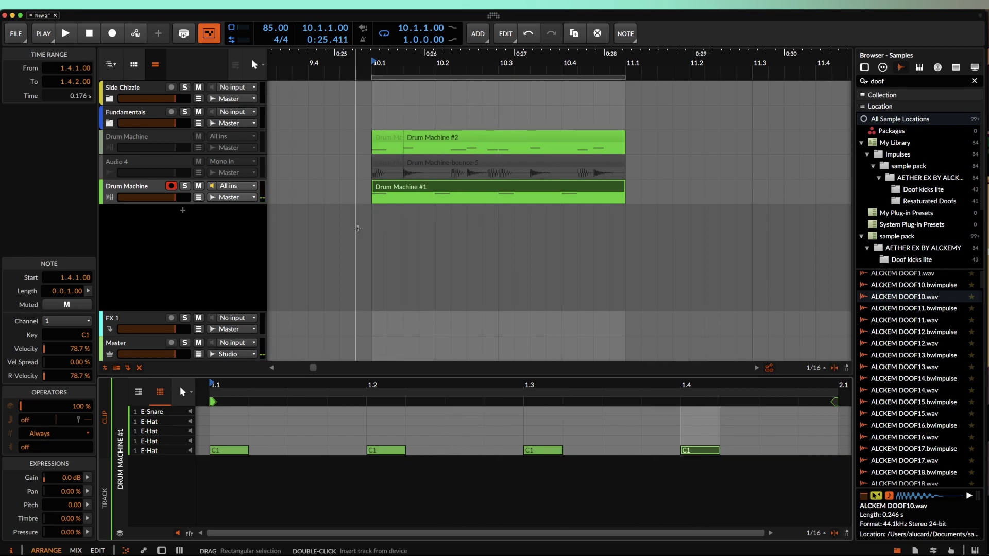
Step: Select the C1 E-Hat pad in the device view, adjust its attack and decay, and lower its comb and FM hit frequencies
{"action": "key", "text": "d"}
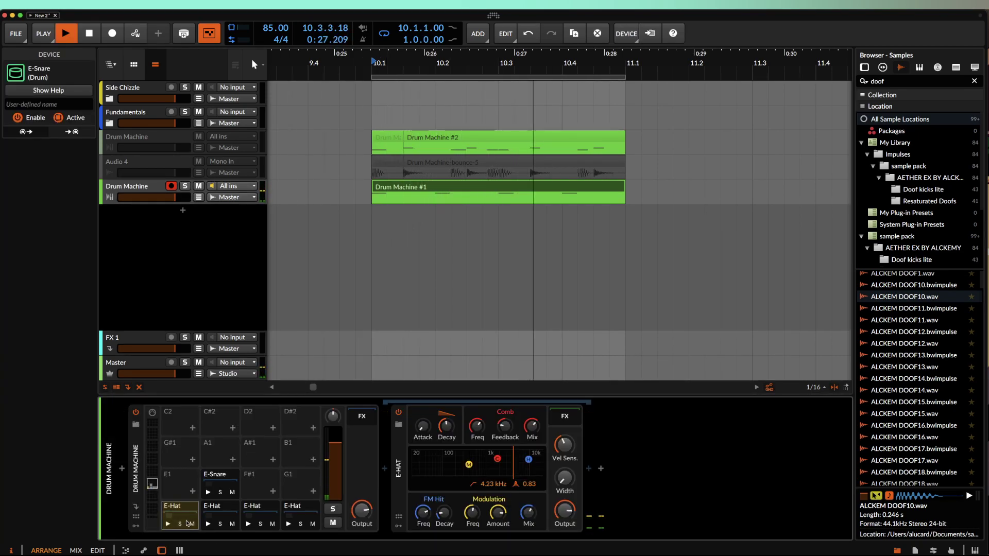
{"action": "left_click", "coordinate": [186, 515]}
{"action": "left_click_drag", "start_coordinate": [447, 430], "coordinate": [424, 385]}
{"action": "left_click_drag", "start_coordinate": [505, 428], "coordinate": [535, 456]}
{"action": "left_click_drag", "start_coordinate": [424, 514], "coordinate": [423, 519]}
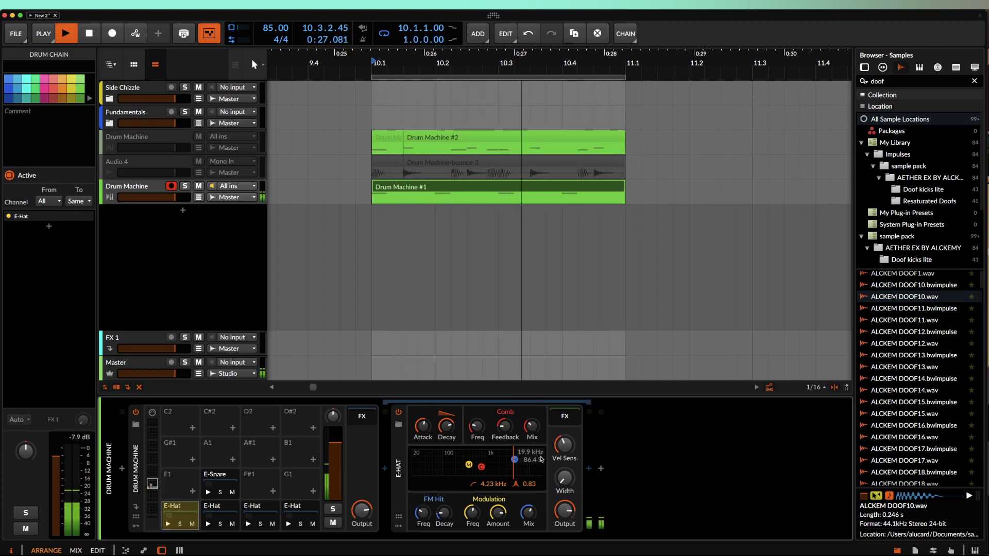
Step: Raise the E-Hat's modulation frequency to about 4.1 kHz with full amount, adjust its decay curve, and lower the FM hit frequency to 3.18 kHz
{"action": "mouse_move", "coordinate": [472, 512]}
{"action": "left_mouse_down"}
{"action": "mouse_move", "coordinate": [472, 502]}
{"action": "mouse_move", "coordinate": [498, 503]}
{"action": "mouse_move", "coordinate": [498, 492]}
{"action": "mouse_move", "coordinate": [470, 497]}
{"action": "left_mouse_up"}
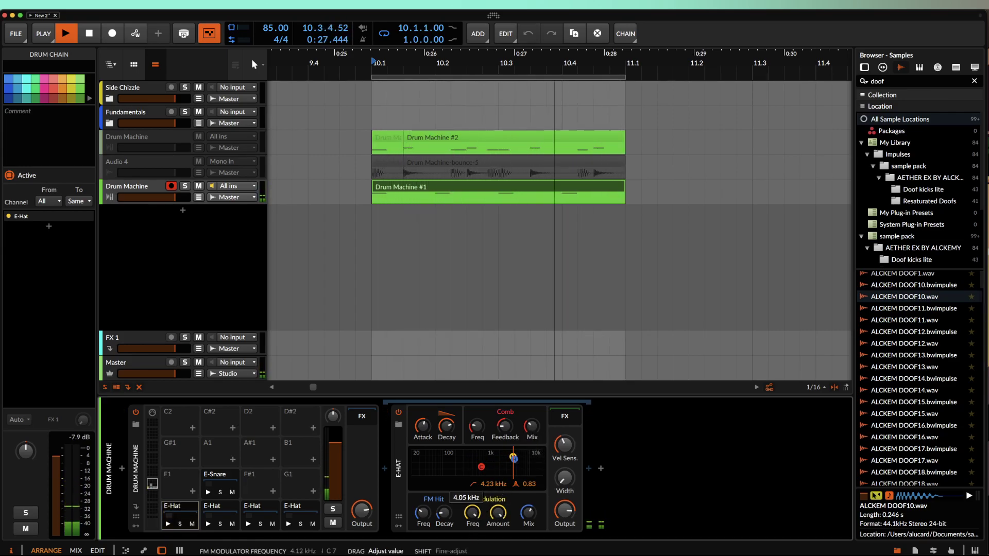
{"action": "left_click_drag", "start_coordinate": [447, 422], "coordinate": [447, 397]}
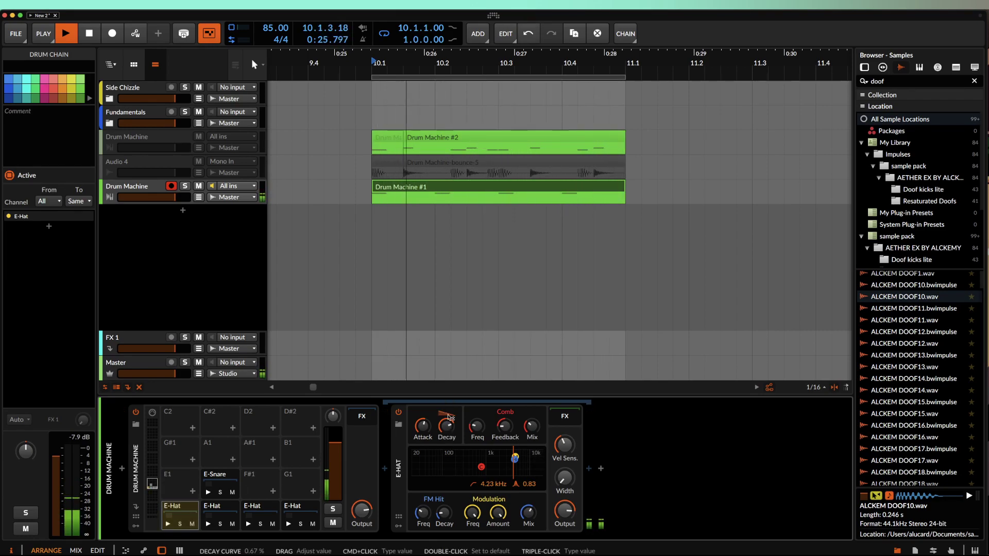
{"action": "left_click_drag", "start_coordinate": [444, 510], "coordinate": [423, 520]}
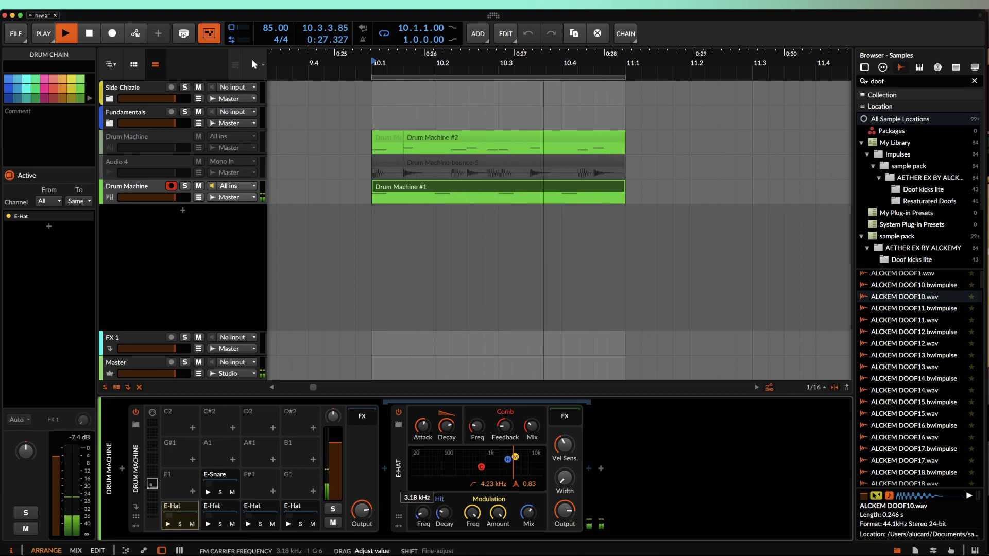
Step: Adjust the E-Hat's FM hit decay, set the hit to about 2.64 kHz at 9.43 %, and bring the comb mix to about 58 %
{"action": "left_click_drag", "start_coordinate": [445, 512], "coordinate": [423, 507]}
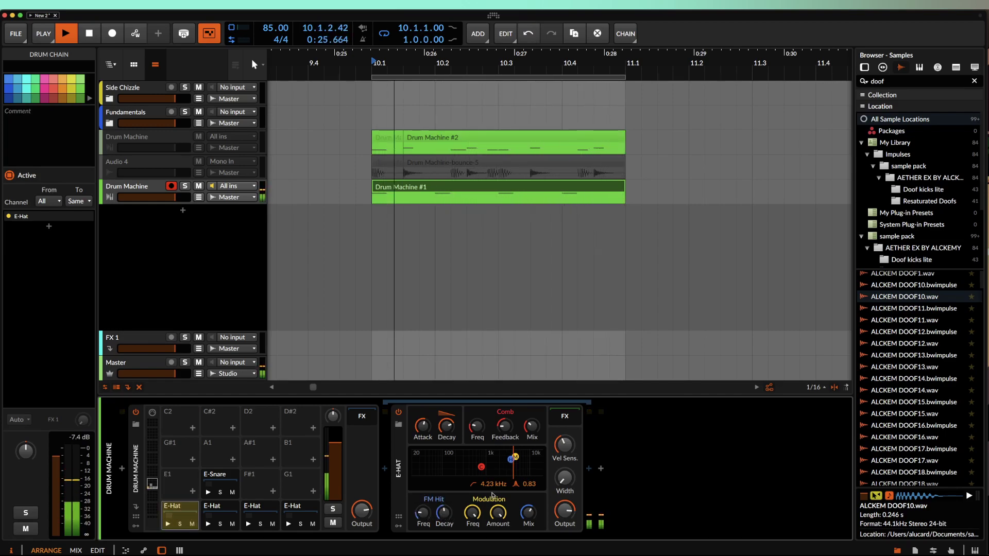
{"action": "left_click_drag", "start_coordinate": [507, 469], "coordinate": [499, 481]}
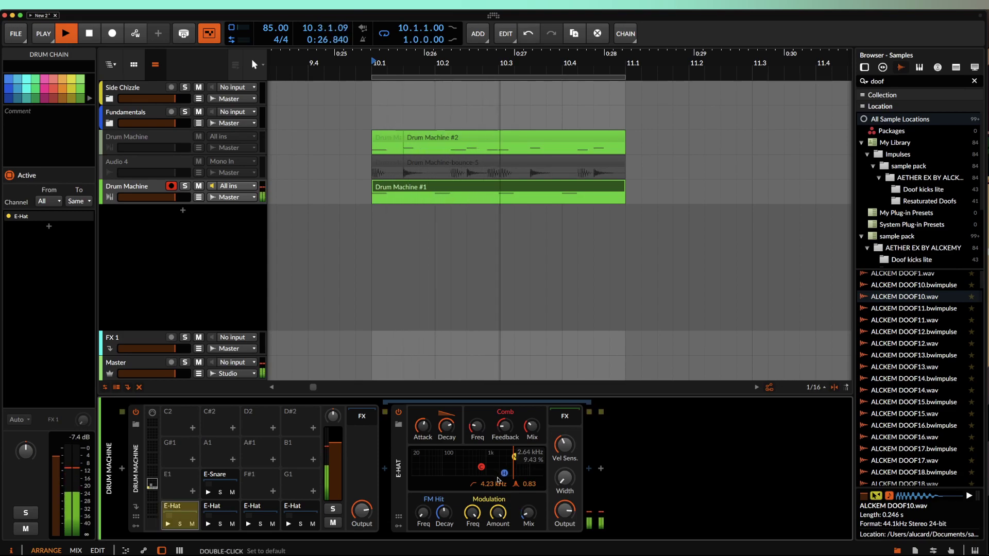
{"action": "left_click_drag", "start_coordinate": [527, 441], "coordinate": [527, 464]}
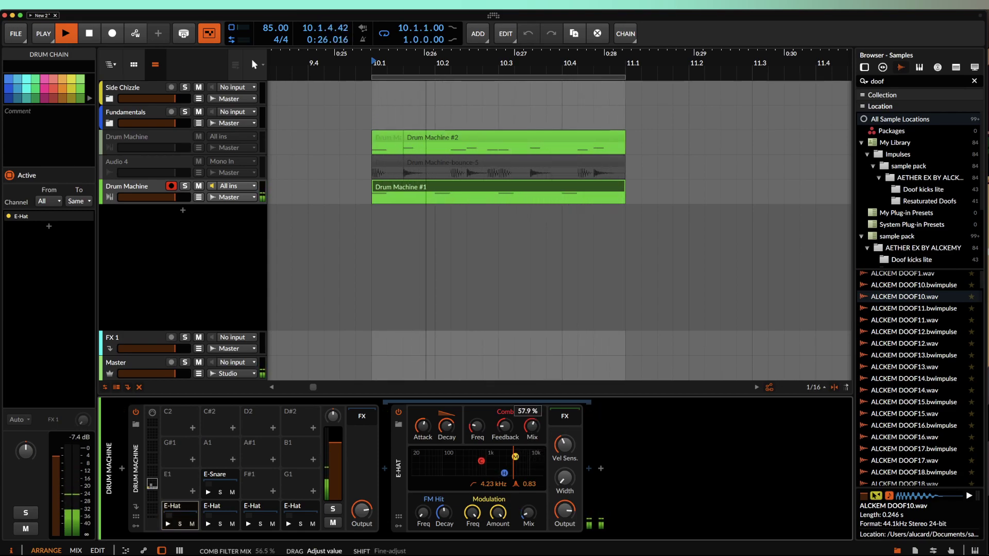
Step: Set the C1 E-Hat's width to about 24.2 % and fine-tune its comb mix
{"action": "mouse_move", "coordinate": [531, 427]}
{"action": "left_mouse_down"}
{"action": "mouse_move", "coordinate": [472, 422]}
{"action": "mouse_move", "coordinate": [500, 399]}
{"action": "mouse_move", "coordinate": [499, 417]}
{"action": "mouse_move", "coordinate": [531, 430]}
{"action": "left_mouse_up"}
{"action": "left_click_drag", "start_coordinate": [565, 478], "coordinate": [565, 469]}
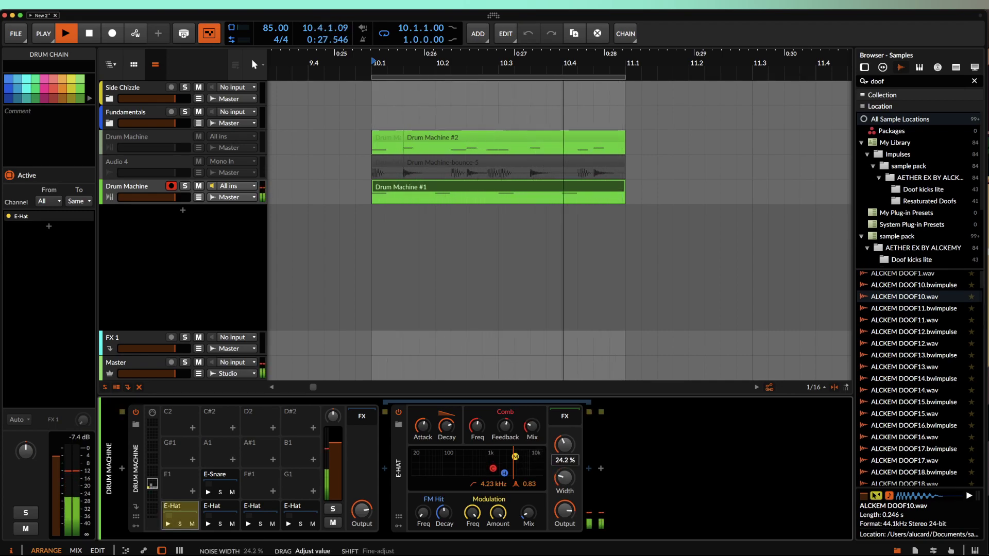
{"action": "left_click_drag", "start_coordinate": [532, 426], "coordinate": [531, 422]}
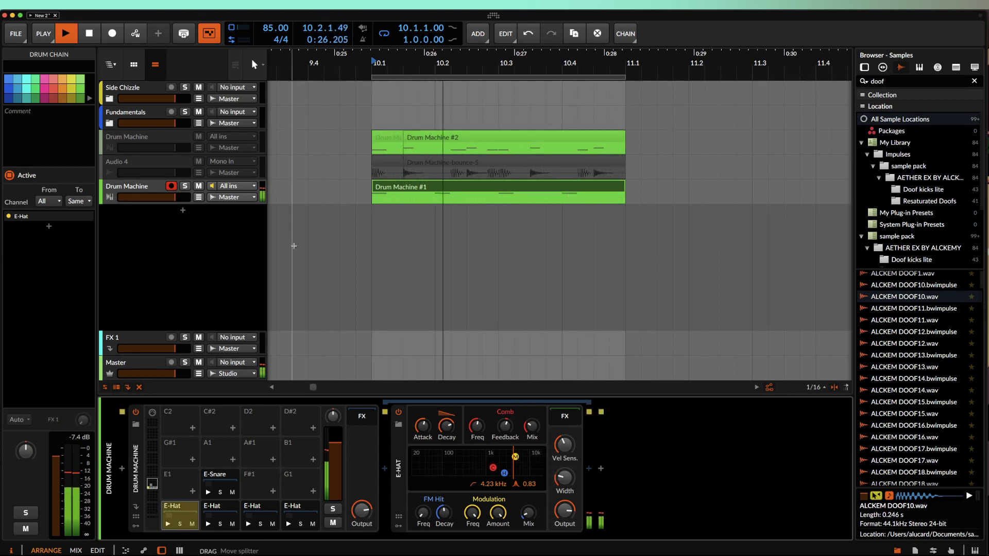
Step: Toggle solo on the armed Drum Machine track, reactivate the disabled Drum Machine track above it, and reselect the armed track
{"action": "left_click", "coordinate": [185, 186]}
{"action": "left_click", "coordinate": [185, 187]}
{"action": "left_click", "coordinate": [156, 142]}
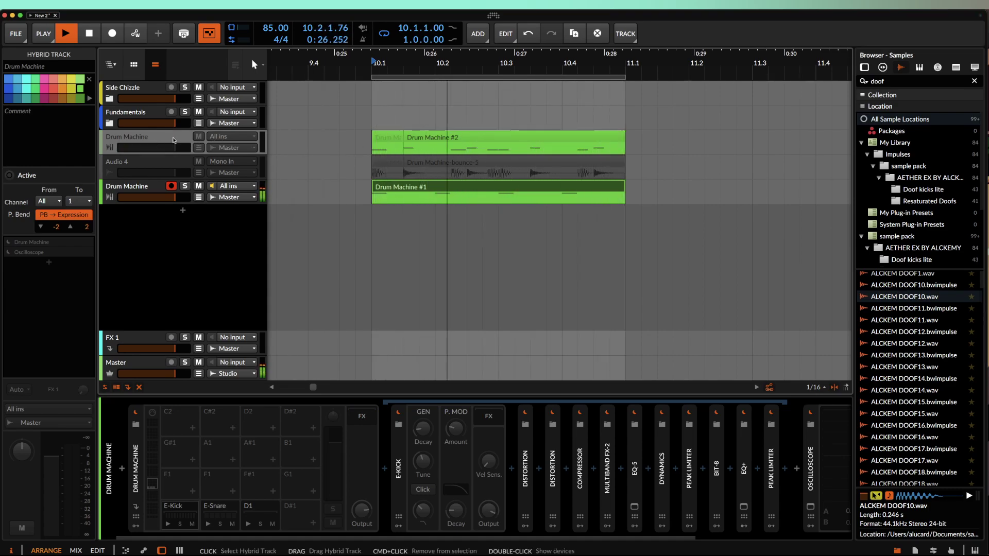
{"action": "key", "text": "alt+a"}
{"action": "left_click", "coordinate": [147, 191]}
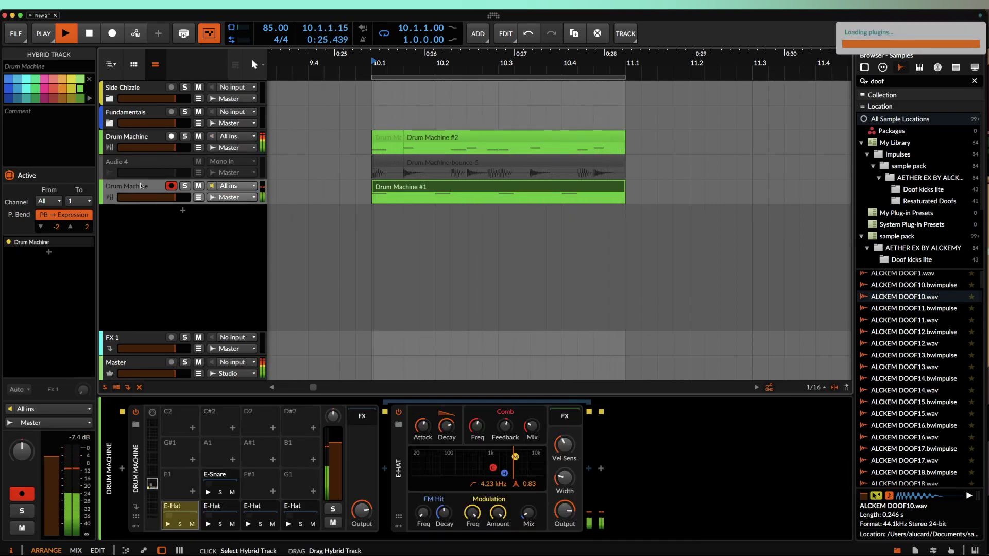
Step: Lower the E-Hat's velocity sensitivity and its output to about -11.3 dB, and insert a Chorus device after it
{"action": "left_click_drag", "start_coordinate": [564, 445], "coordinate": [564, 537]}
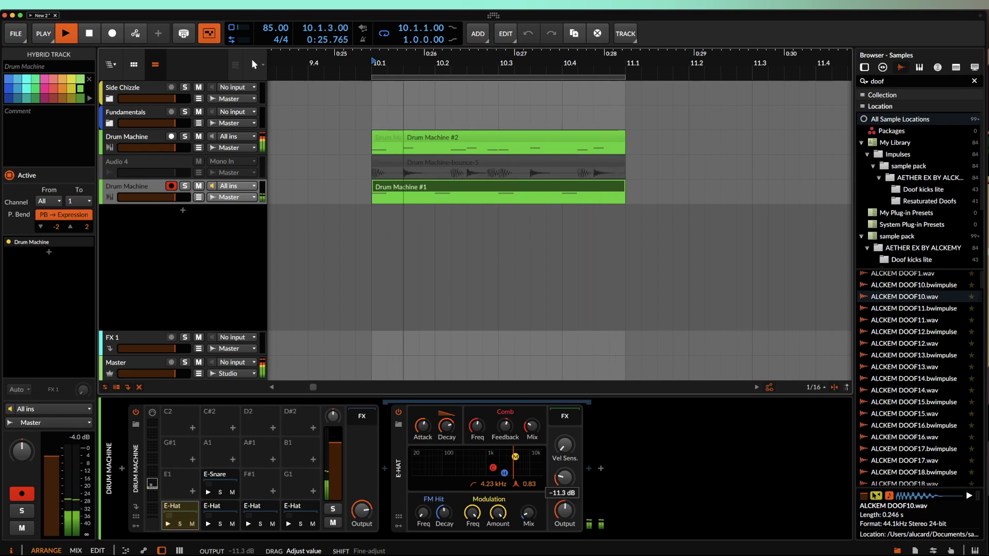
{"action": "left_click", "coordinate": [588, 468]}
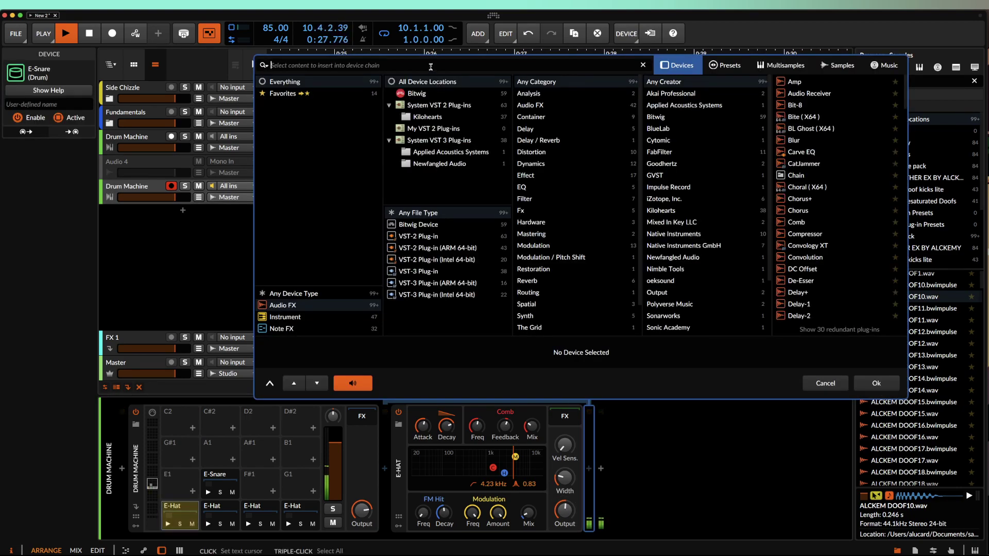
{"action": "type", "text": "choru"}
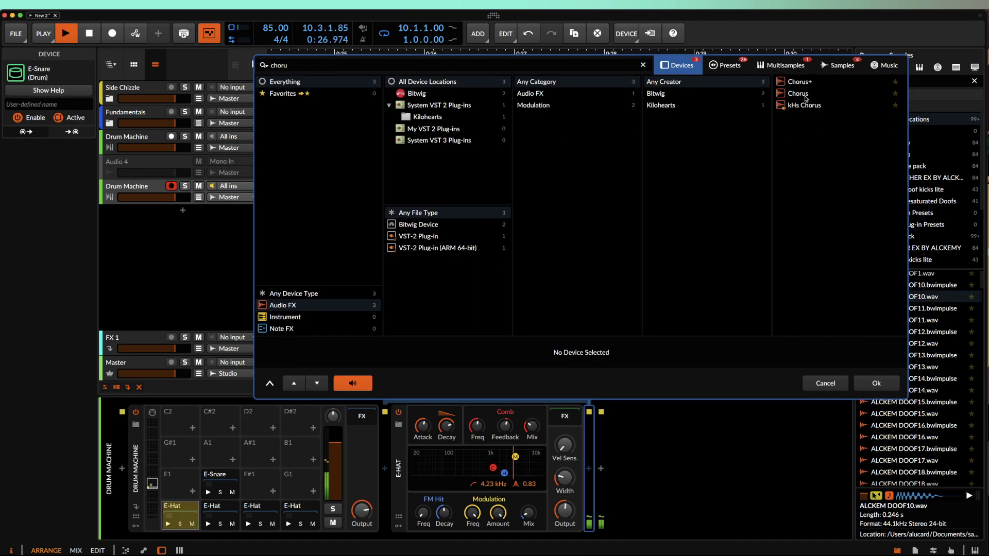
{"action": "left_click", "coordinate": [806, 96]}
{"action": "left_click", "coordinate": [885, 386]}
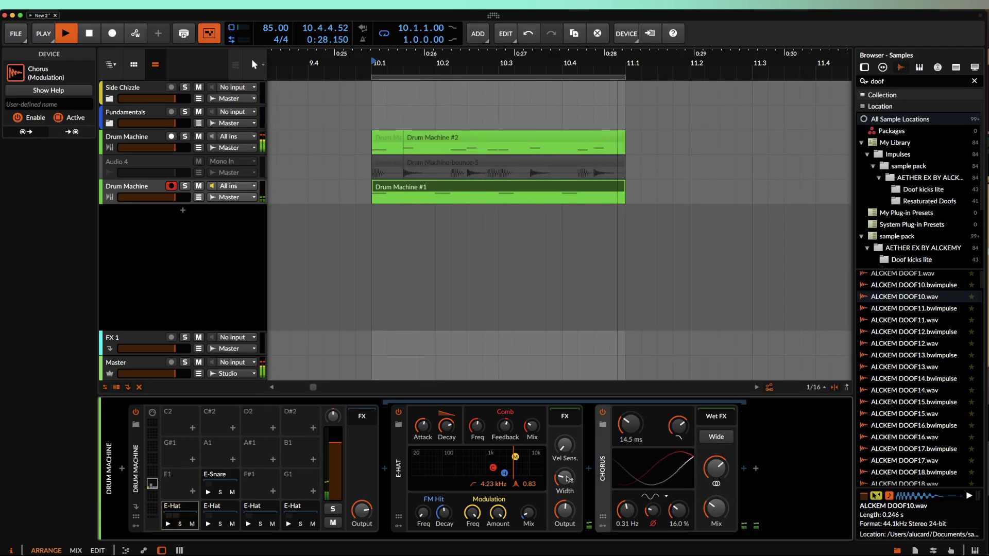
Step: Raise the E-Hat's comb frequency and comb mix, adjust its modulation amount, and lower its modulation frequency
{"action": "mouse_move", "coordinate": [476, 430]}
{"action": "left_mouse_down"}
{"action": "mouse_move", "coordinate": [477, 420]}
{"action": "mouse_move", "coordinate": [476, 430]}
{"action": "left_mouse_up"}
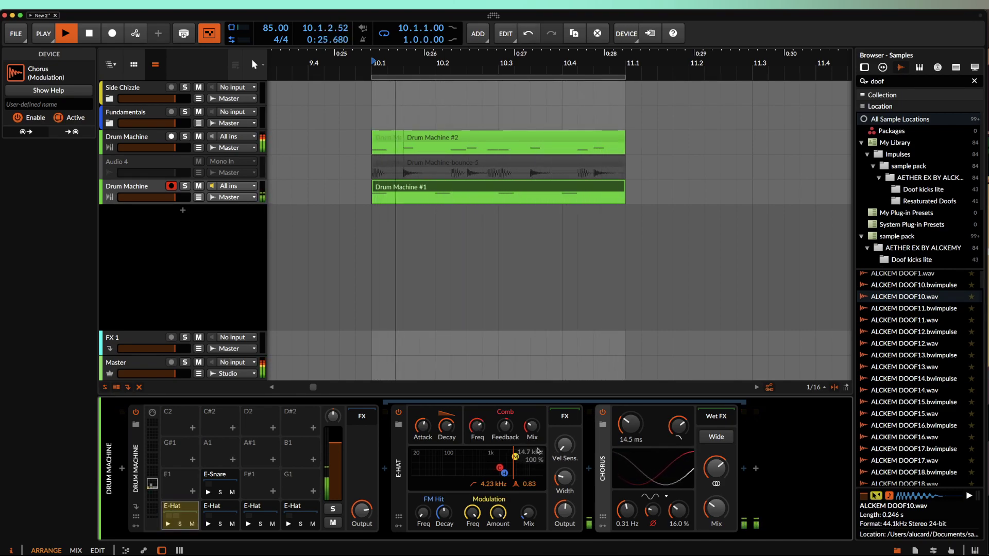
{"action": "mouse_move", "coordinate": [532, 430]}
{"action": "left_mouse_down"}
{"action": "mouse_move", "coordinate": [531, 412]}
{"action": "mouse_move", "coordinate": [531, 421]}
{"action": "left_mouse_up"}
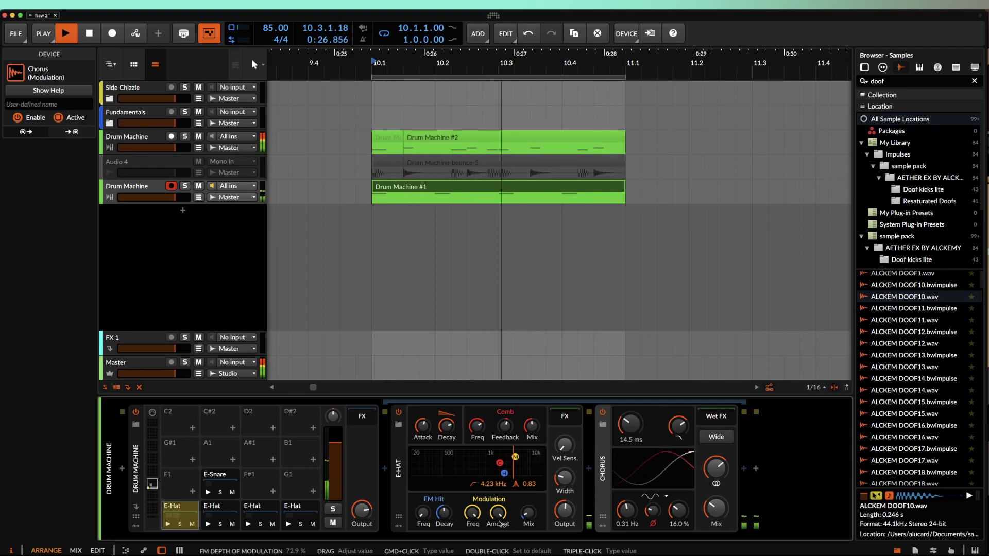
{"action": "left_click_drag", "start_coordinate": [497, 515], "coordinate": [497, 551]}
{"action": "mouse_move", "coordinate": [497, 514]}
{"action": "left_mouse_down"}
{"action": "mouse_move", "coordinate": [472, 539]}
{"action": "mouse_move", "coordinate": [497, 512]}
{"action": "mouse_move", "coordinate": [498, 483]}
{"action": "mouse_move", "coordinate": [473, 501]}
{"action": "left_mouse_up"}
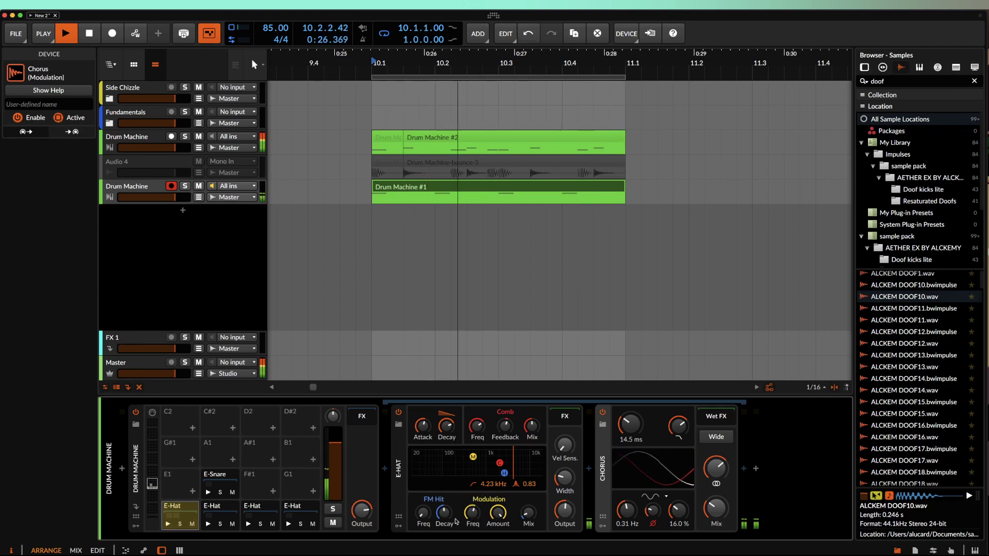
Step: Insert a Distortion device between the E-Hat and the Chorus and resume playback
{"action": "left_click", "coordinate": [589, 470]}
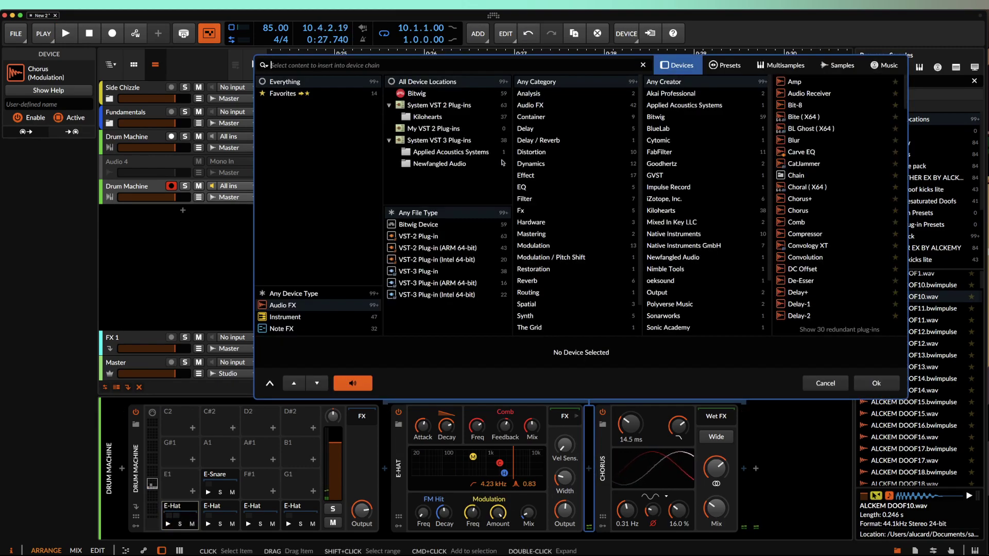
{"action": "type", "text": "di"}
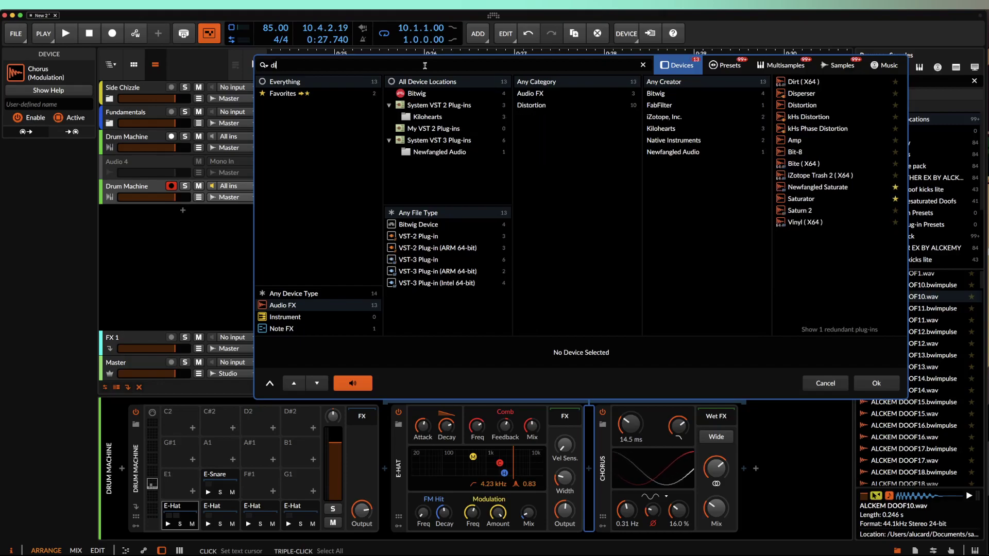
{"action": "left_click", "coordinate": [802, 105]}
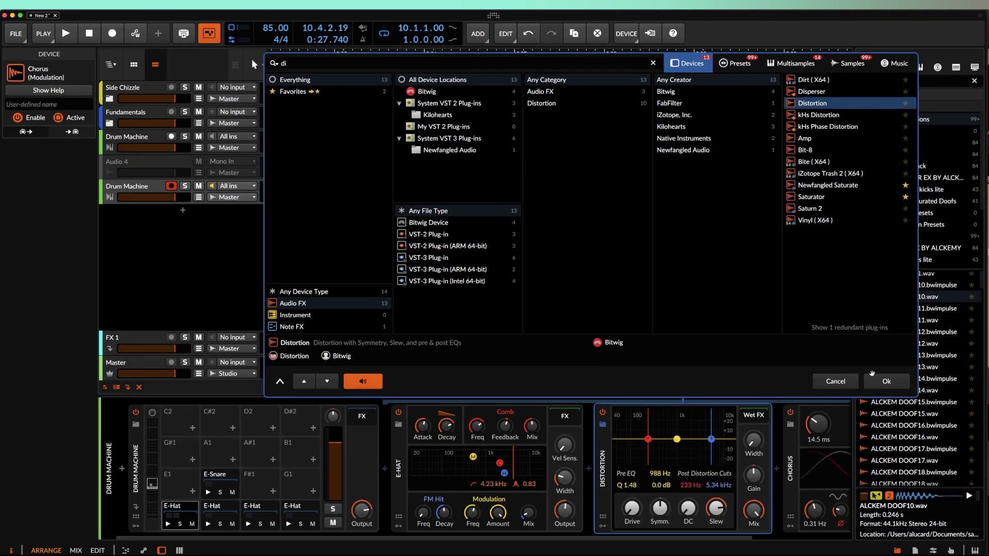
{"action": "left_click", "coordinate": [877, 383]}
{"action": "key", "text": "space"}
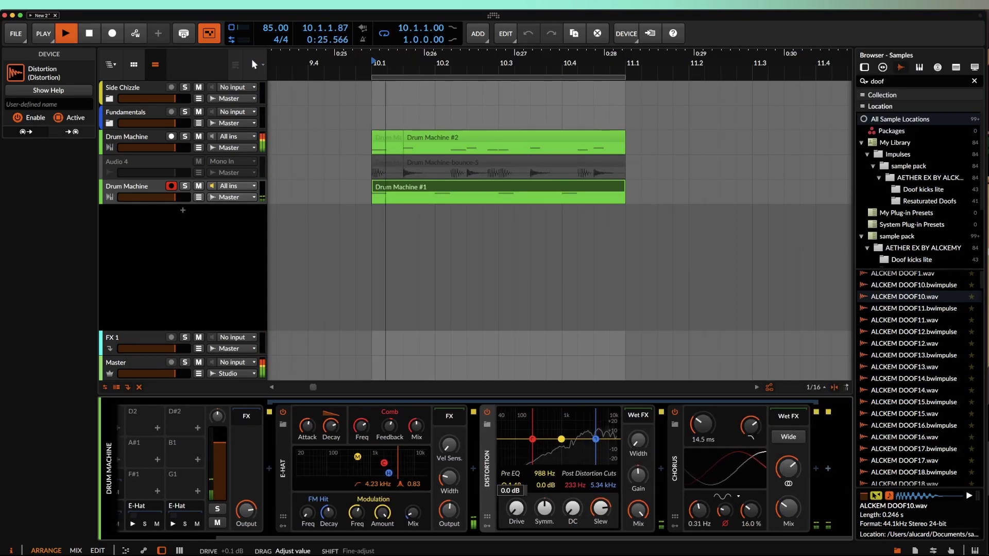
Step: Insert a Tremolo device between the Distortion and the Chorus and collapse it
{"action": "left_click", "coordinate": [661, 469]}
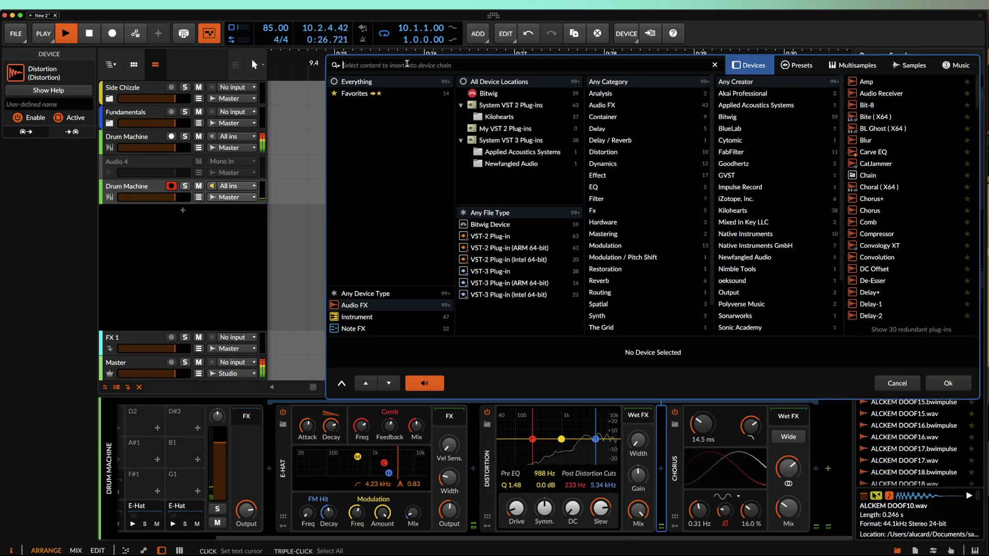
{"action": "type", "text": "tremolo"}
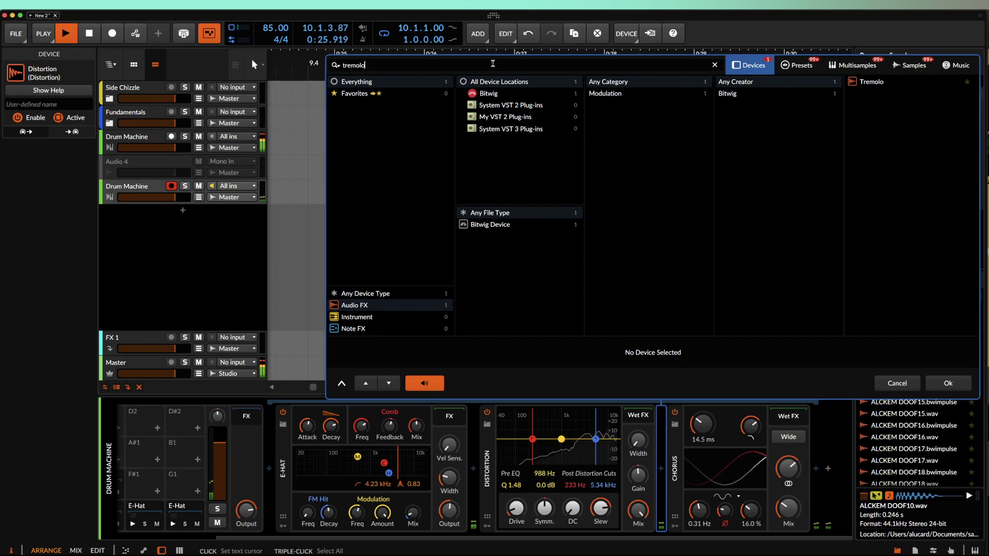
{"action": "left_click", "coordinate": [865, 83]}
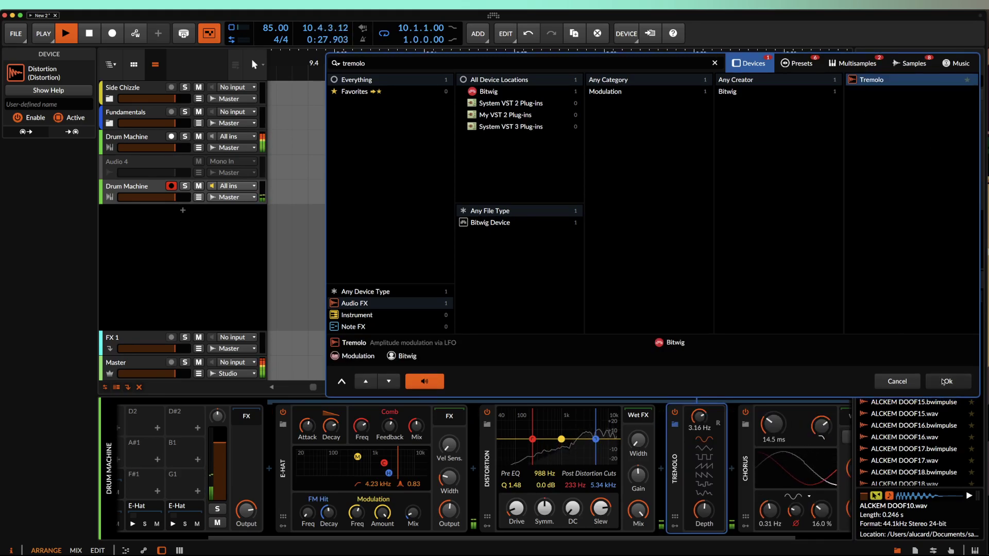
{"action": "left_click", "coordinate": [946, 382]}
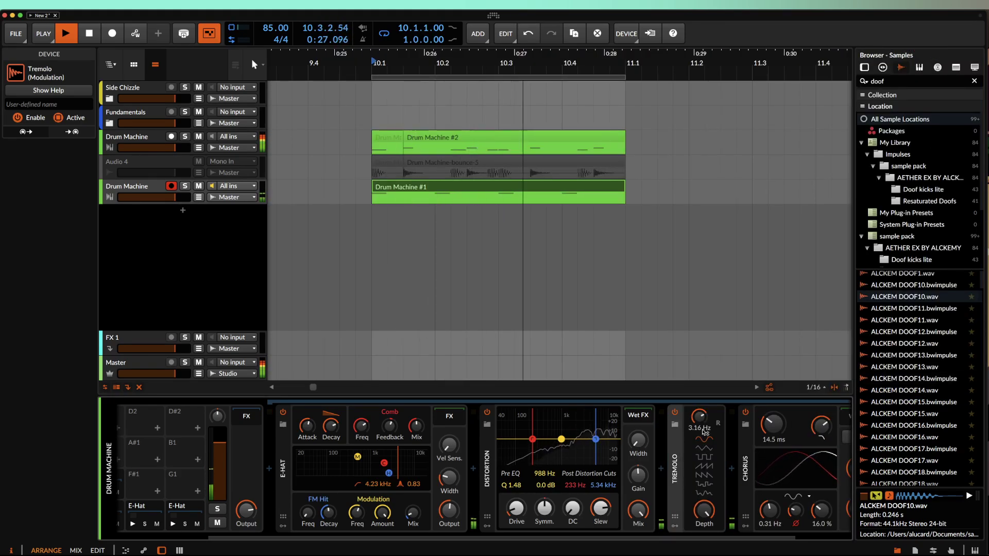
{"action": "double_click", "coordinate": [675, 469]}
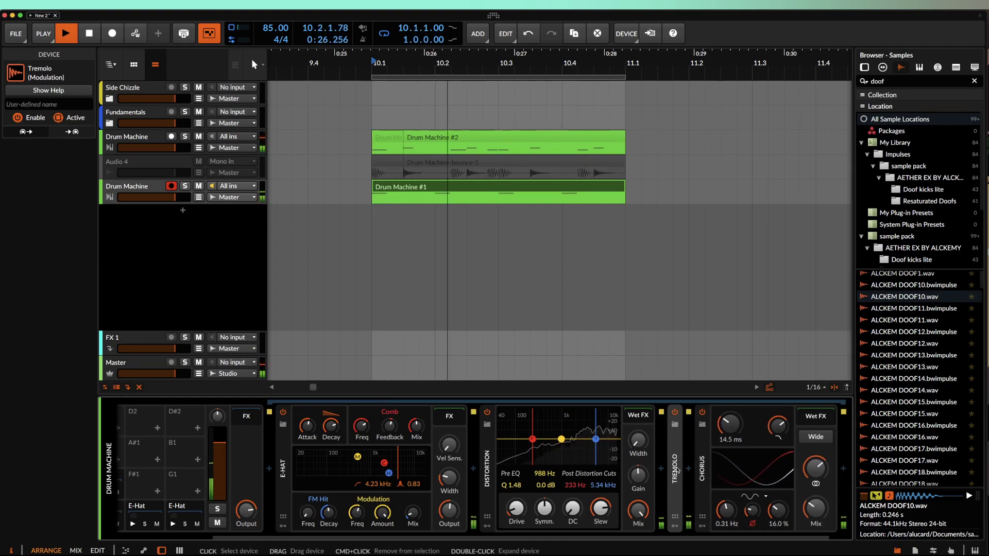
Step: Move the Distortion behind the Chorus at the end of the pad's chain, adjust its drive, and collapse it
{"action": "scroll", "coordinate": [676, 470], "scroll_direction": "right", "scroll_amount": 2}
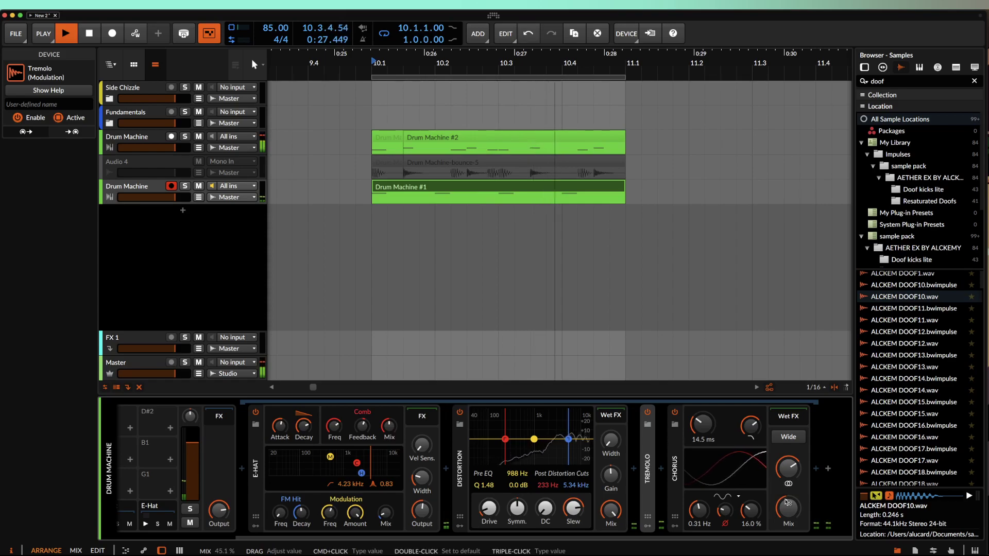
{"action": "left_click_drag", "start_coordinate": [460, 470], "coordinate": [780, 471]}
{"action": "left_click_drag", "start_coordinate": [671, 509], "coordinate": [671, 520]}
{"action": "double_click", "coordinate": [642, 469]}
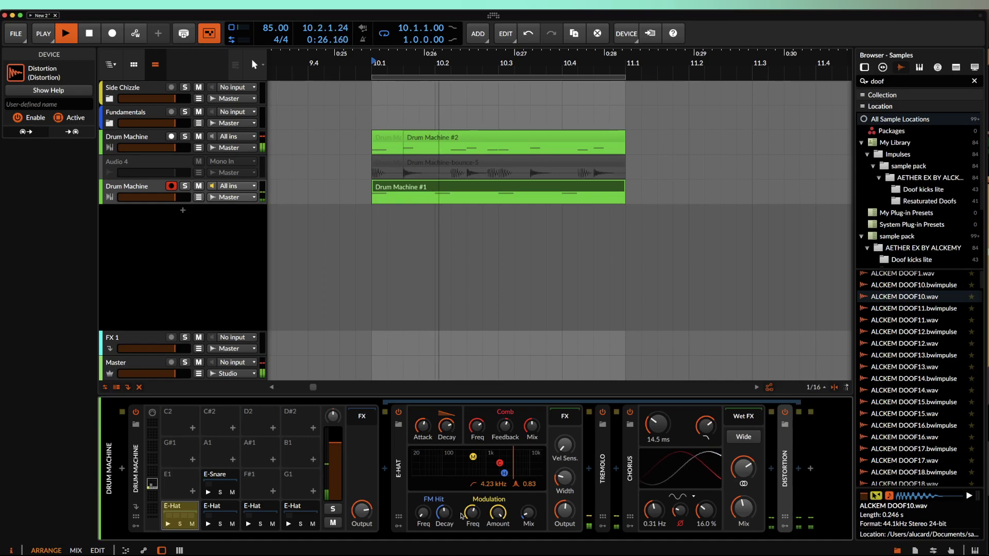
Step: Raise the E-Hat's comb and modulation frequencies, collapse the device, and stop playback
{"action": "left_click_drag", "start_coordinate": [477, 425], "coordinate": [477, 422]}
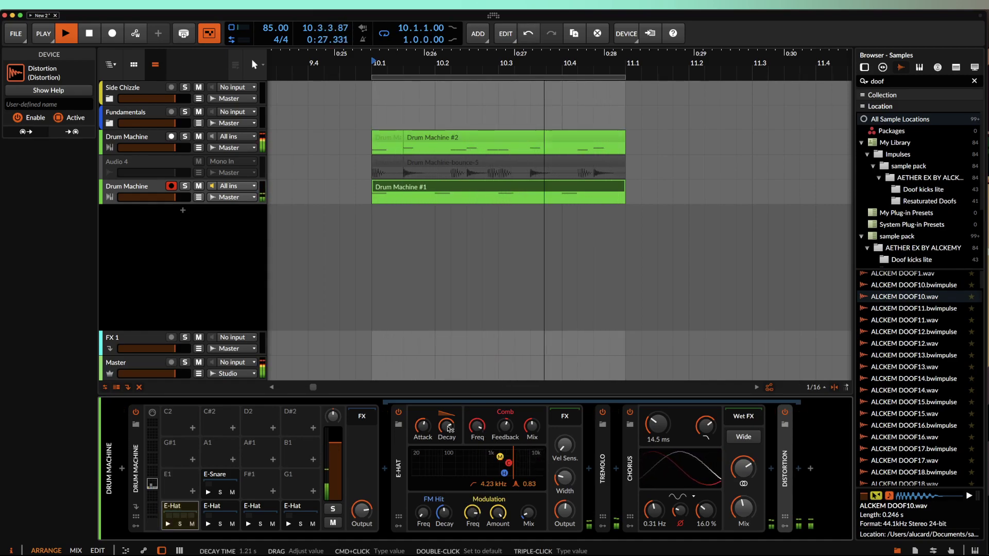
{"action": "left_click", "coordinate": [399, 464]}
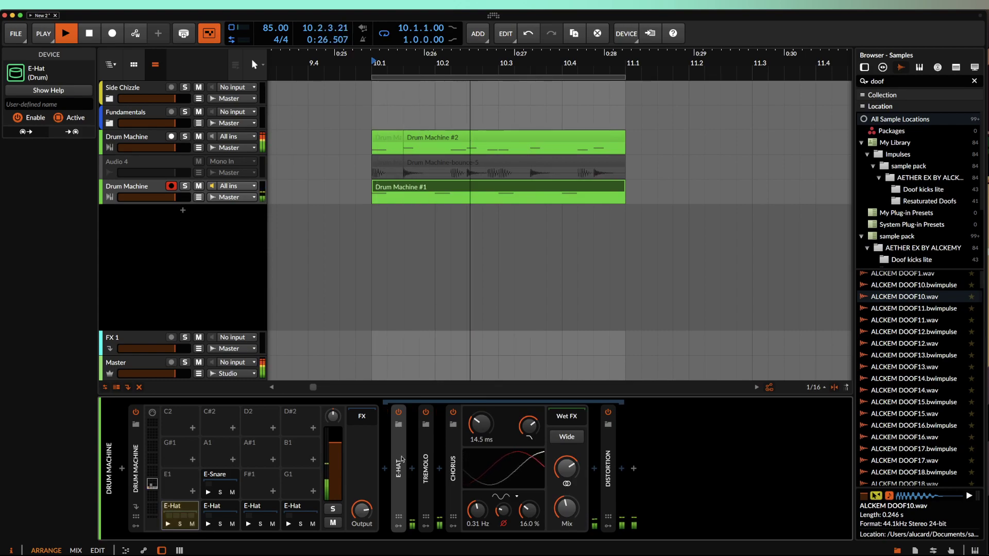
{"action": "key", "text": "space"}
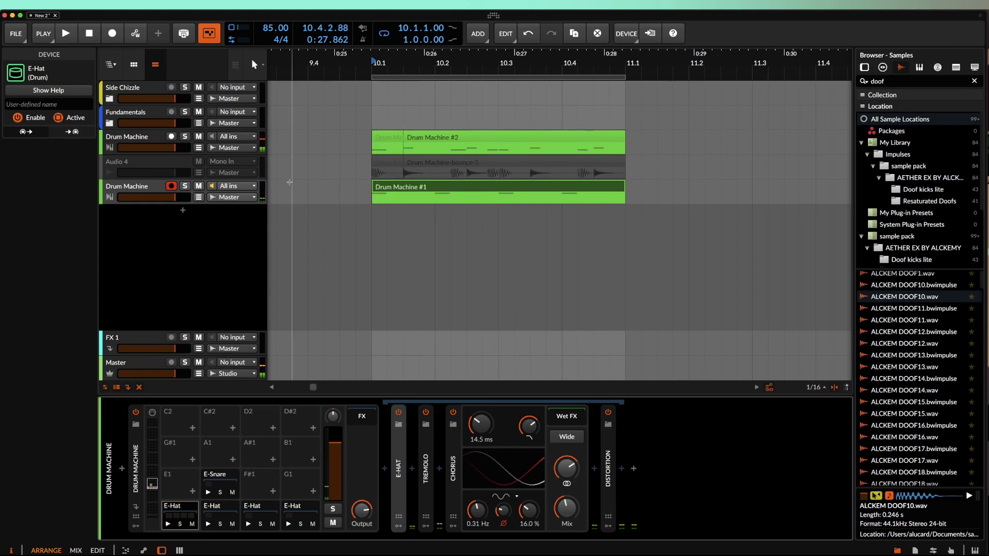
Step: Add sixteenth-long D1 notes at 1.1, 1.2 and 1.2.2 and D#1 notes at 1.1.3 and 1.2.4 in the Drum Machine #1 clip
{"action": "key", "text": "e"}
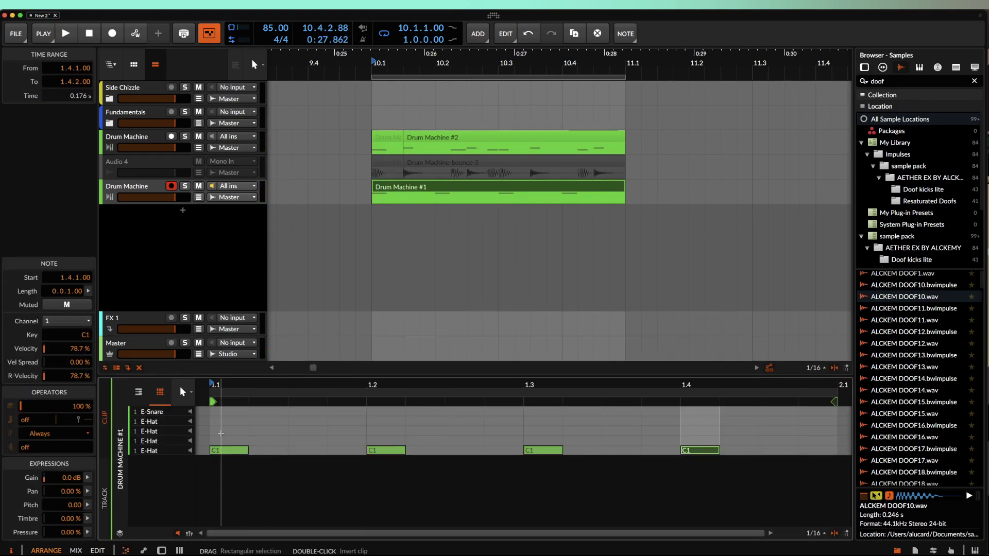
{"action": "double_click", "coordinate": [221, 433]}
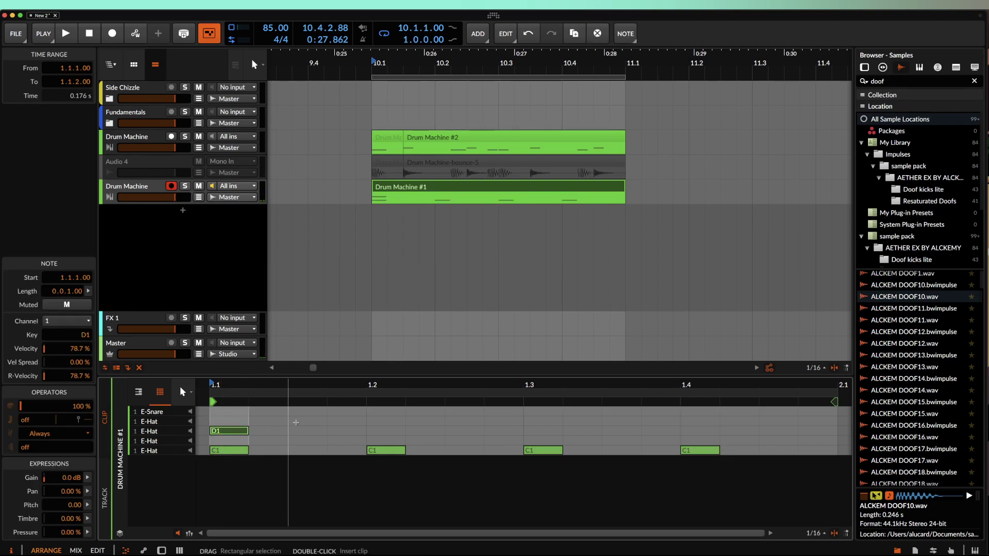
{"action": "double_click", "coordinate": [295, 422]}
{"action": "double_click", "coordinate": [384, 432]}
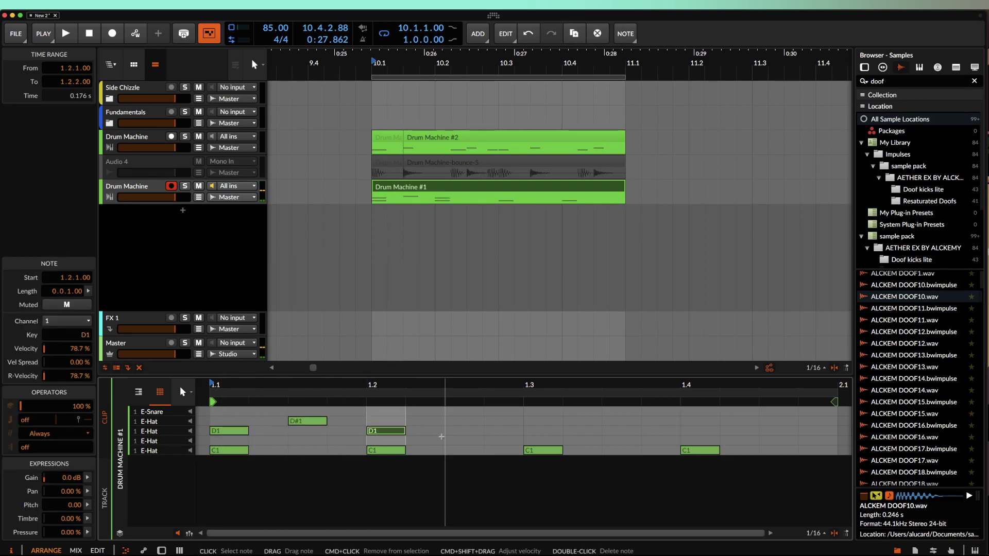
{"action": "double_click", "coordinate": [426, 431]}
{"action": "double_click", "coordinate": [504, 421]}
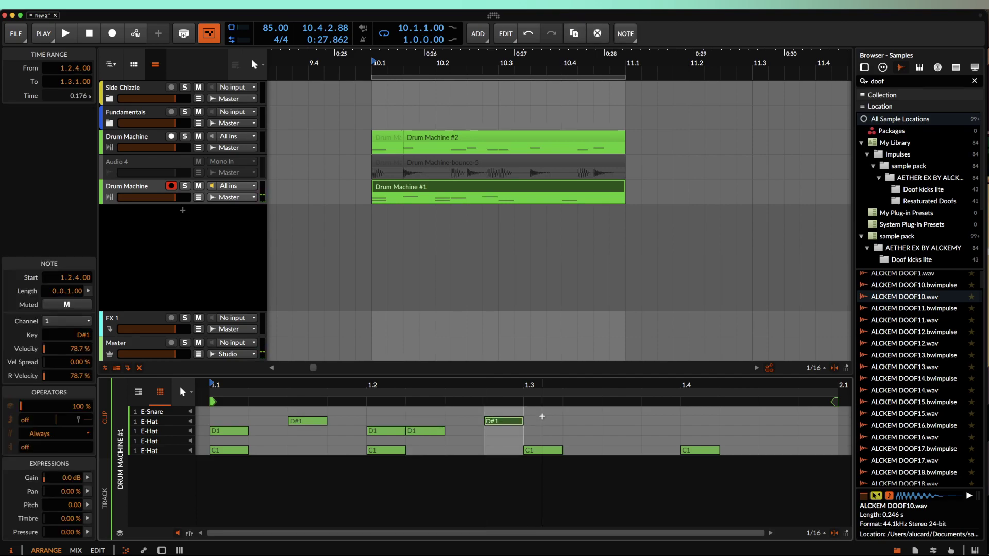
Step: Add a C#1 note at 1.3.2, D#1 notes at 1.3.3 and 1.4.2, and a D1 note at 1.4.4, and play the clip
{"action": "double_click", "coordinate": [547, 412]}
{"action": "double_click", "coordinate": [553, 411]}
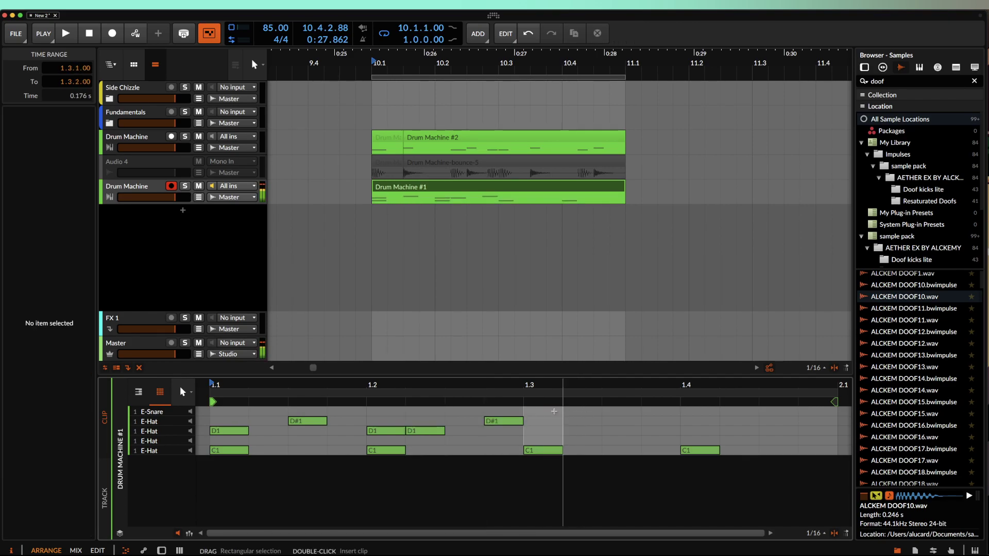
{"action": "double_click", "coordinate": [583, 441]}
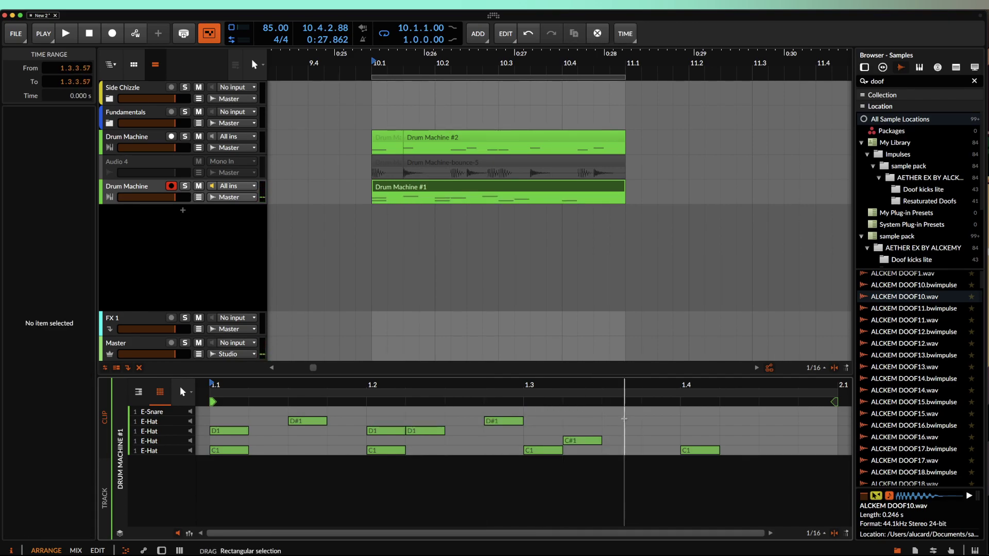
{"action": "double_click", "coordinate": [621, 421]}
{"action": "scroll", "coordinate": [623, 419], "scroll_direction": "right", "scroll_amount": 2}
{"action": "double_click", "coordinate": [667, 421]}
{"action": "double_click", "coordinate": [753, 431]}
{"action": "key", "text": "space"}
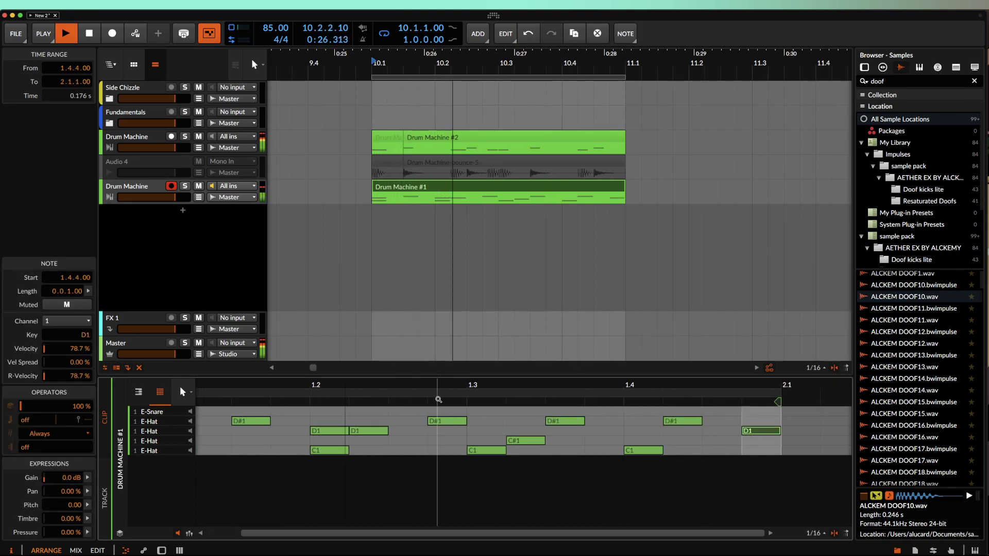
Step: Move the D1 note at 1.2.2 to 1.2.3 and delete the D#1 note at 1.2.4
{"action": "left_click_drag", "start_coordinate": [366, 433], "coordinate": [407, 434]}
{"action": "left_click", "coordinate": [442, 421]}
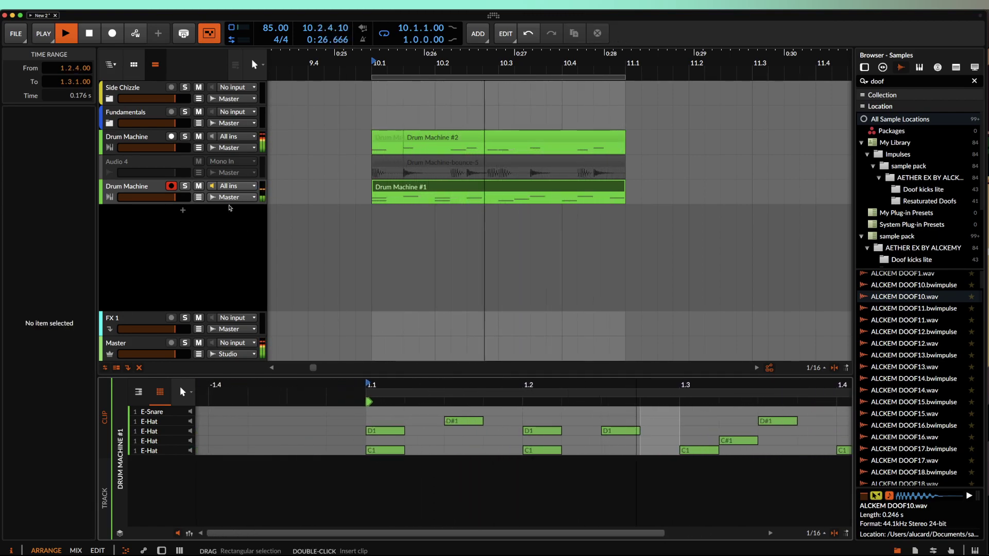
Step: Solo the armed Drum Machine track and show its device chain
{"action": "left_click", "coordinate": [154, 187]}
{"action": "key", "text": "s"}
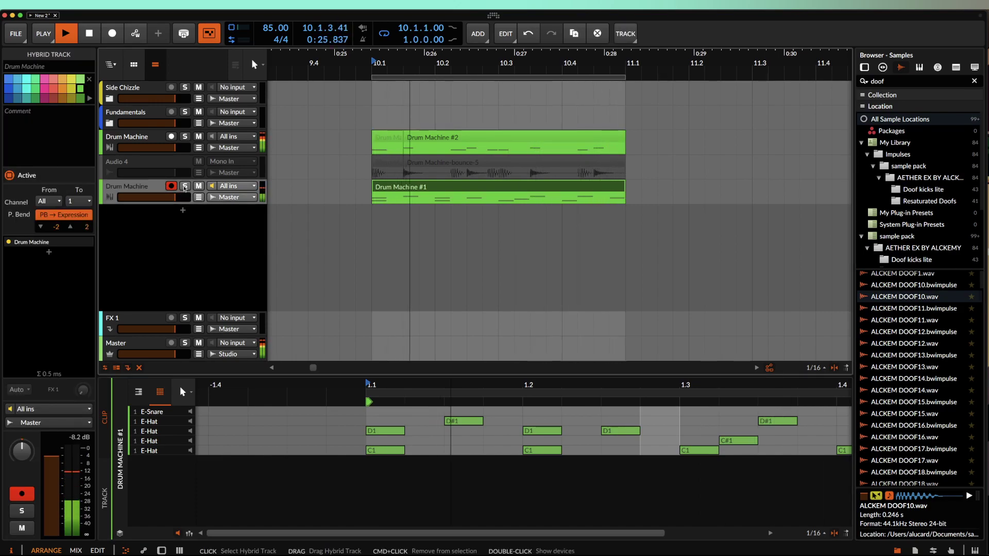
{"action": "double_click", "coordinate": [145, 188]}
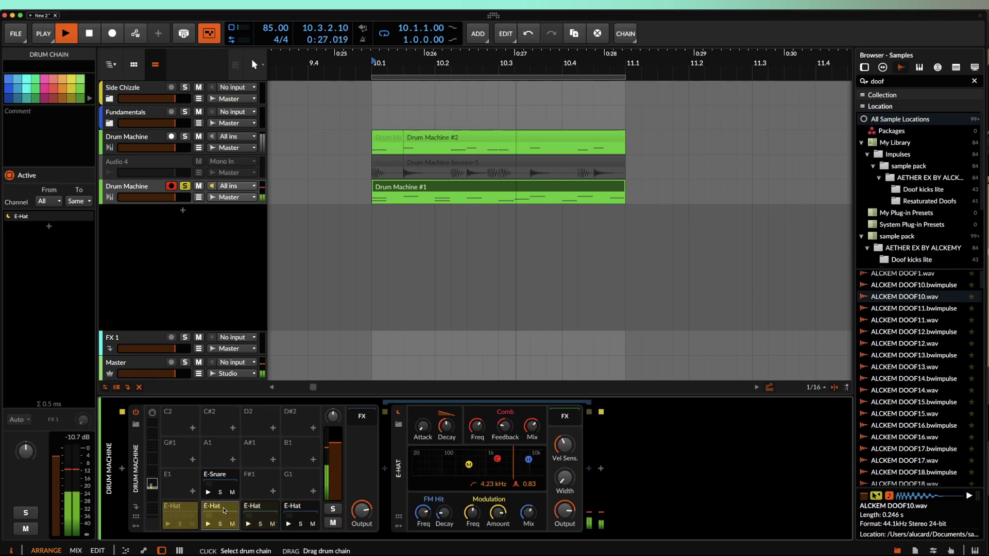
Step: Adjust the attack and decay of the C#1 E-Hat pad
{"action": "left_click", "coordinate": [193, 523]}
{"action": "left_click_drag", "start_coordinate": [423, 427], "coordinate": [447, 410]}
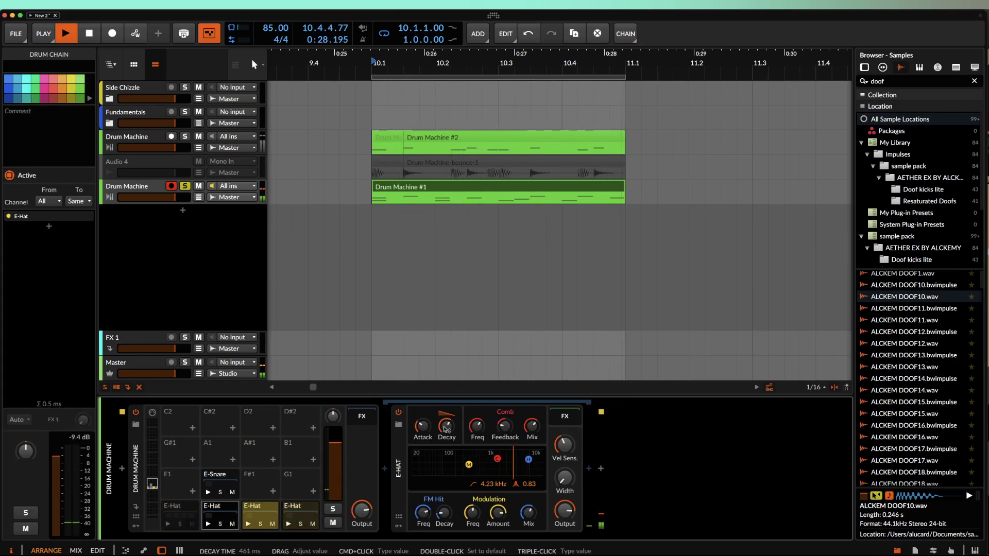
{"action": "left_click_drag", "start_coordinate": [450, 444], "coordinate": [455, 428]}
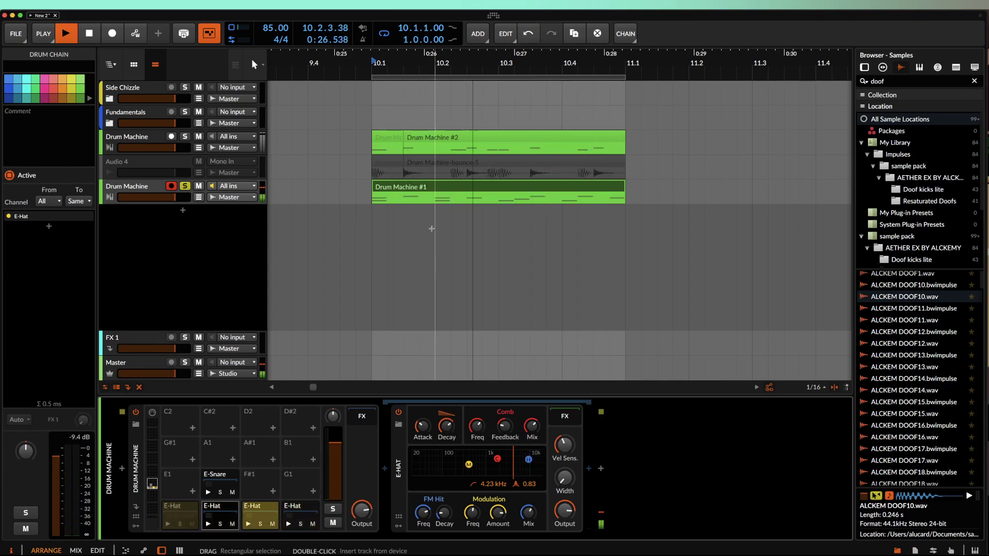
Step: Move the D1 note at 1.1 in the Drum Machine #1 clip to C#1 and play the pattern
{"action": "double_click", "coordinate": [517, 187]}
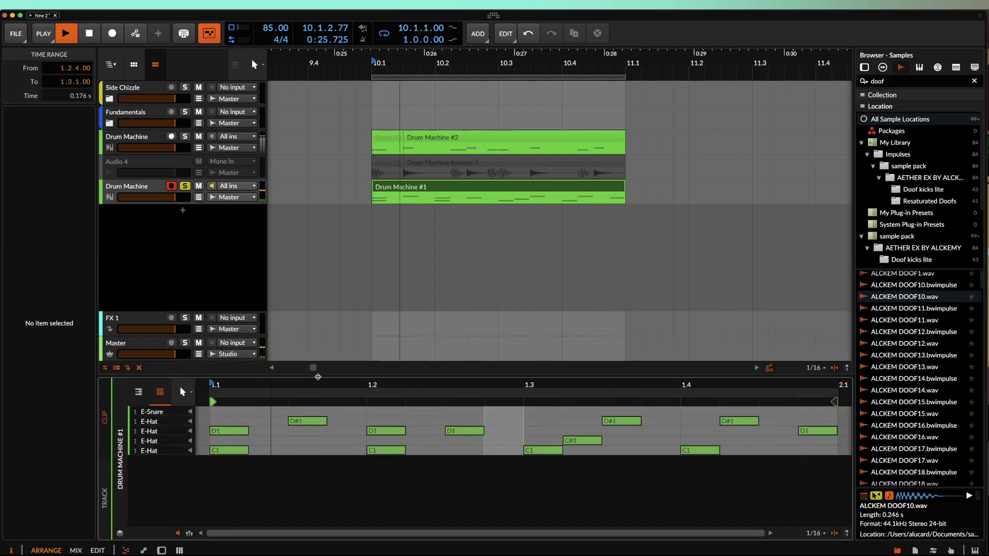
{"action": "left_click_drag", "start_coordinate": [225, 430], "coordinate": [225, 421]}
{"action": "key", "text": "space"}
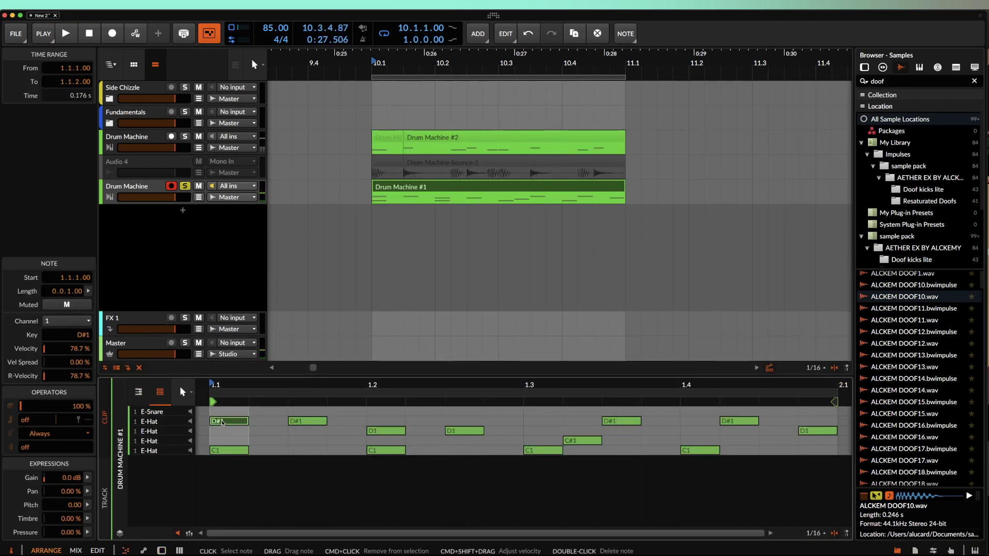
{"action": "left_click", "coordinate": [206, 424]}
{"action": "left_click_drag", "start_coordinate": [218, 422], "coordinate": [216, 440]}
{"action": "key", "text": "space"}
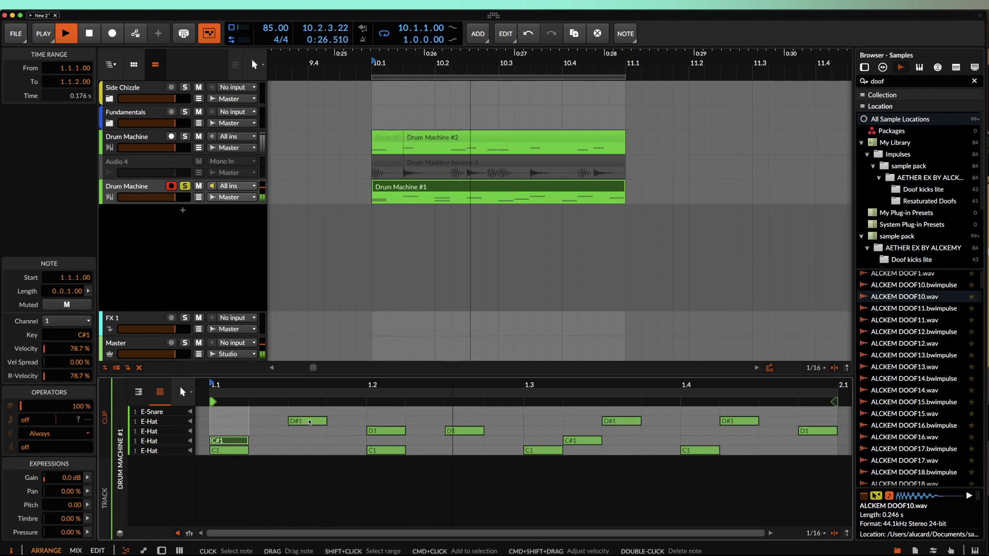
Step: Add sixteenth-long D1 notes at 1.1.2 and 1.1.4 in the Drum Machine #1 clip
{"action": "key", "text": "space"}
{"action": "double_click", "coordinate": [261, 421]}
{"action": "key", "text": "space"}
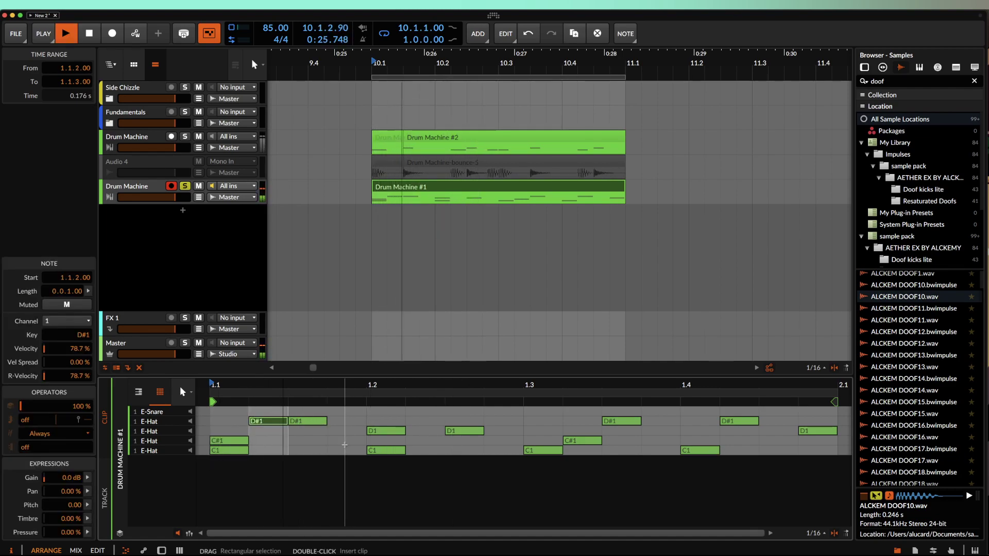
{"action": "key", "text": "space"}
{"action": "key", "text": "Down"}
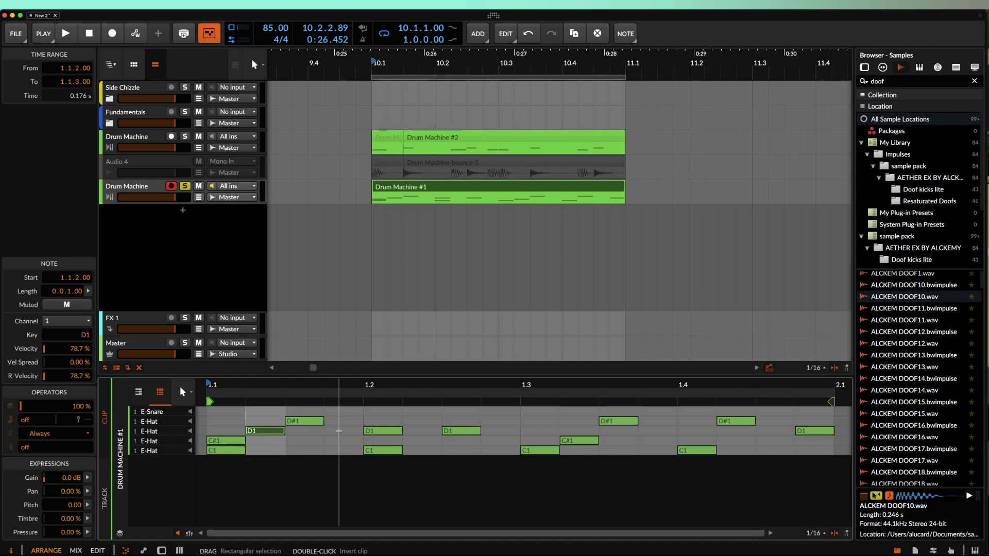
{"action": "double_click", "coordinate": [343, 431]}
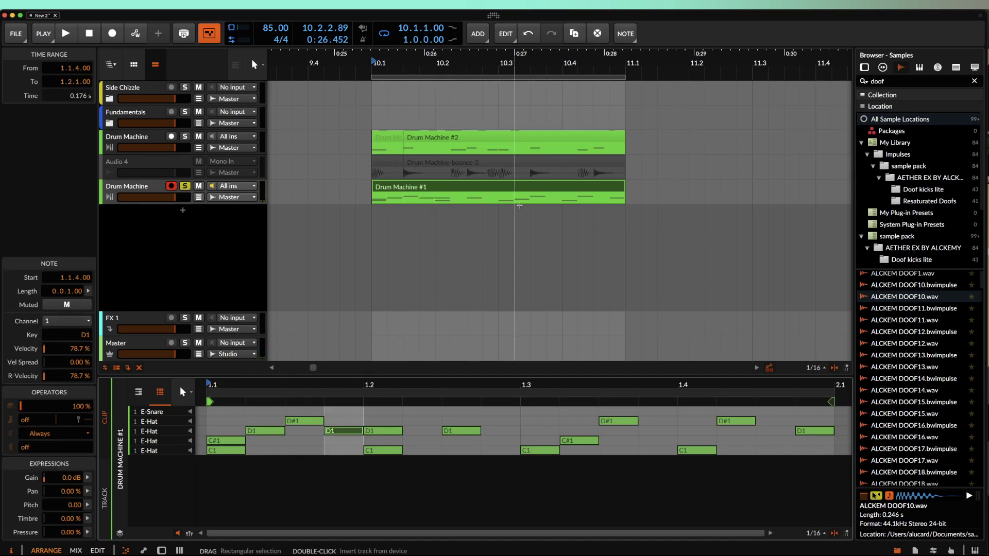
Step: Shorten the Drum Machine #1 clip to one beat, set the loop region around it, and play it
{"action": "left_click_drag", "start_coordinate": [621, 187], "coordinate": [411, 188]}
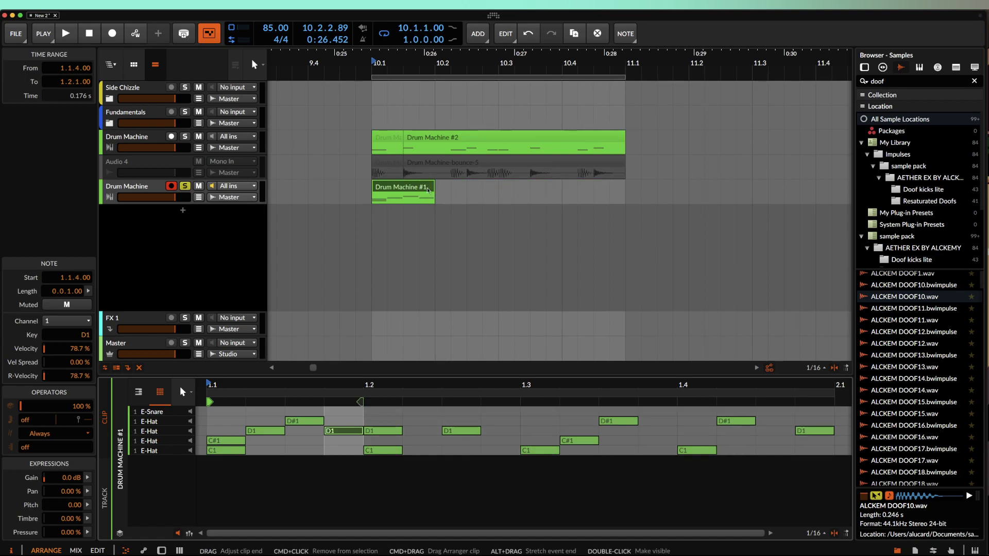
{"action": "key", "text": "super+l"}
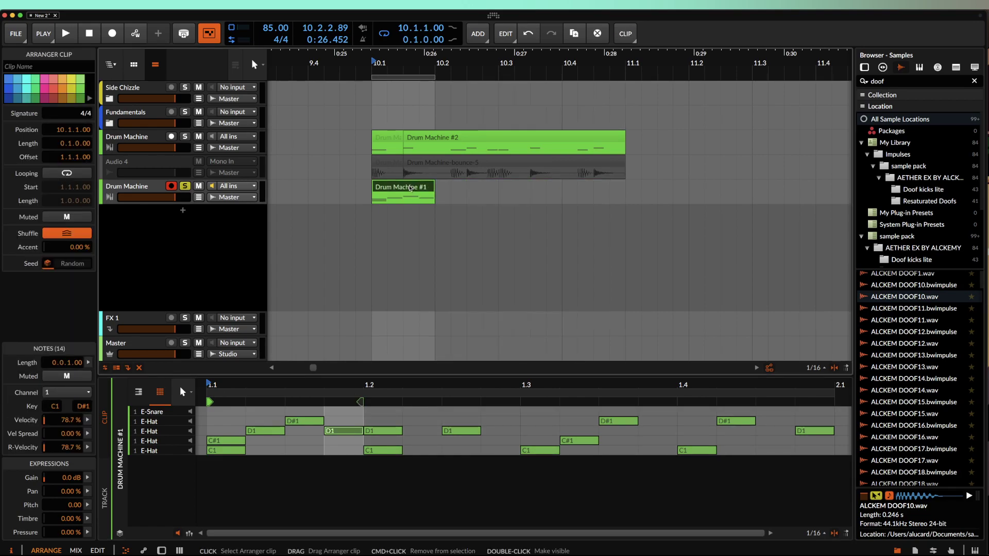
{"action": "key", "text": "space"}
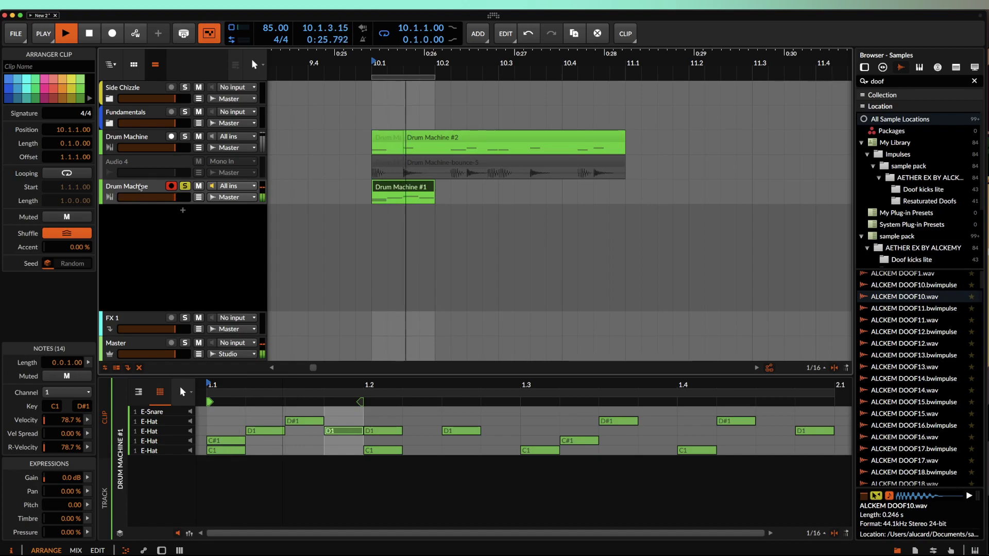
Step: Adjust the comb frequency and feedback, FM hit frequency and modulation frequency of the D1 and D#1 E-Hat pads
{"action": "key", "text": "d"}
{"action": "left_click", "coordinate": [253, 510]}
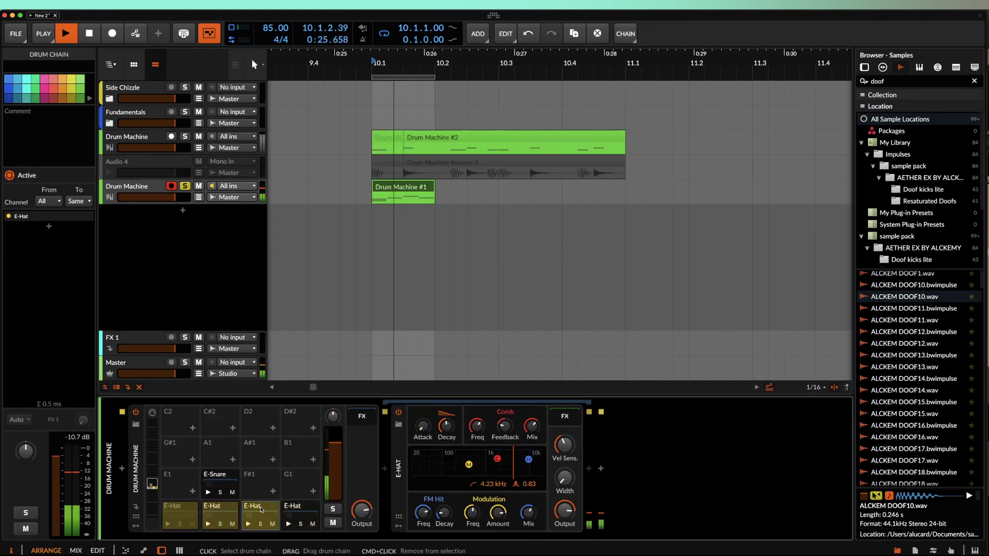
{"action": "left_click_drag", "start_coordinate": [477, 427], "coordinate": [510, 432]}
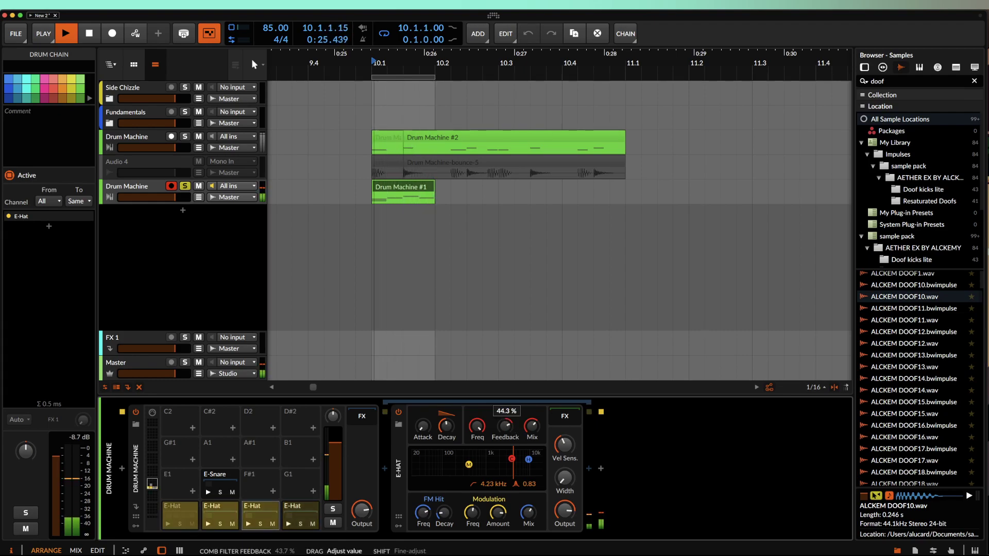
{"action": "left_click_drag", "start_coordinate": [422, 513], "coordinate": [423, 512]}
{"action": "left_click_drag", "start_coordinate": [484, 512], "coordinate": [479, 515]}
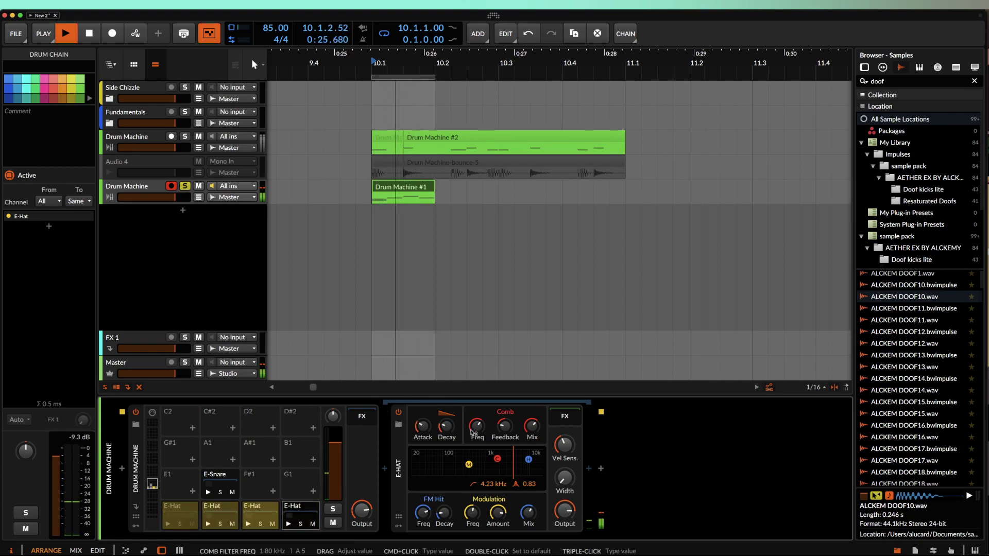
{"action": "left_click_drag", "start_coordinate": [507, 430], "coordinate": [507, 381]}
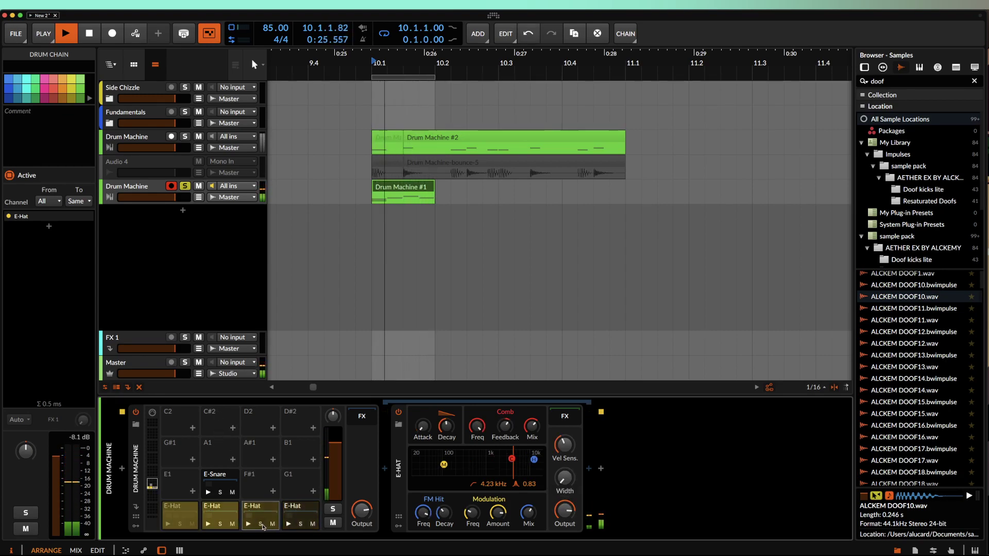
Step: Adjust the comb frequency and FM hit decay of the C#1 E-Hat pad
{"action": "left_click", "coordinate": [220, 512]}
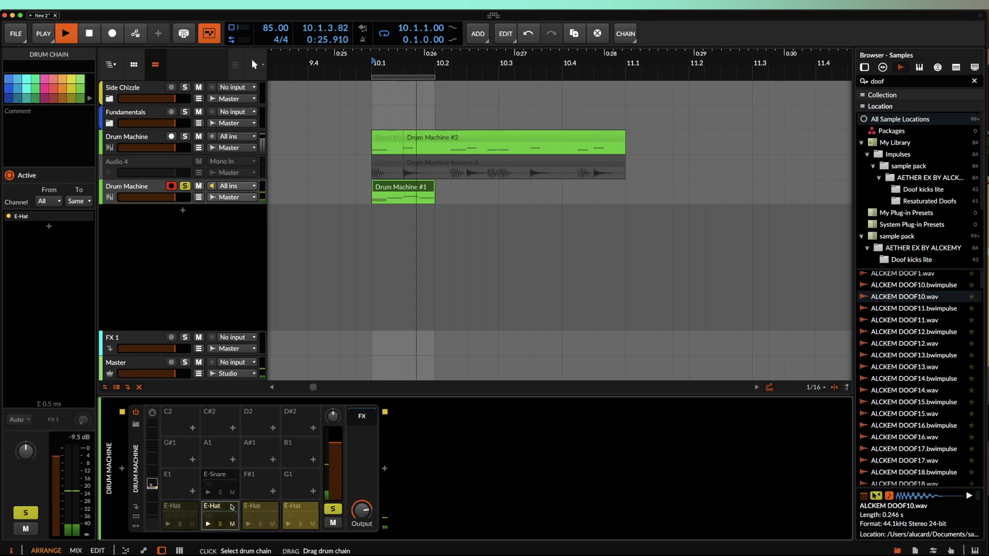
{"action": "left_click", "coordinate": [232, 507]}
{"action": "left_click_drag", "start_coordinate": [477, 426], "coordinate": [478, 433]}
{"action": "left_click_drag", "start_coordinate": [446, 518], "coordinate": [473, 516]}
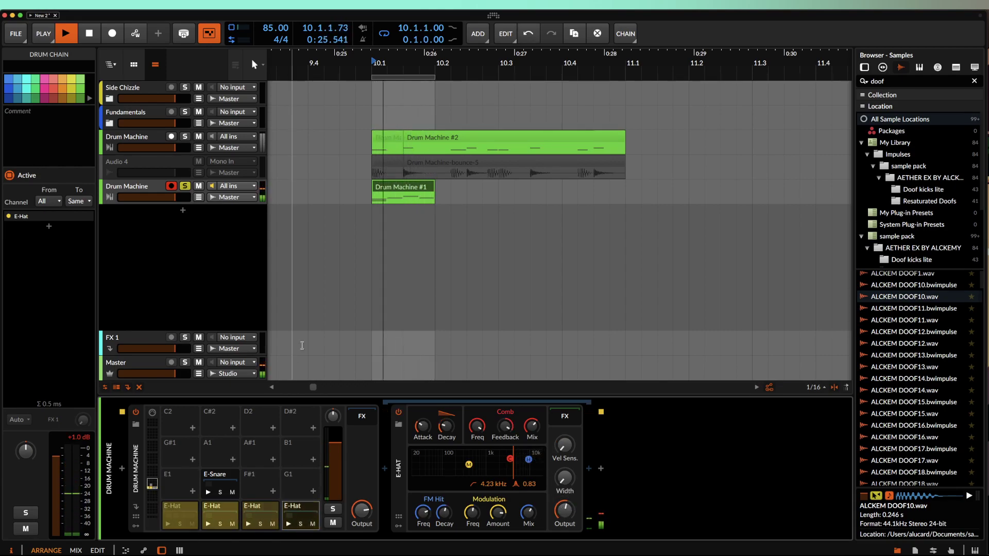
Step: Duplicate the one-beat clip to fill bar 10, with half-beat copies on the last beat, and extend the loop region to one bar
{"action": "left_click", "coordinate": [396, 186]}
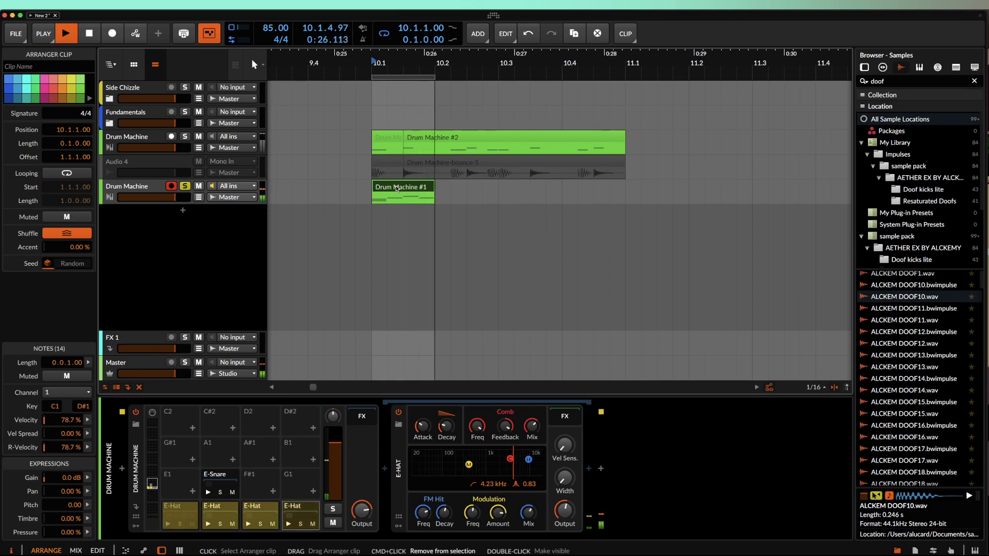
{"action": "key", "text": "super+d"}
{"action": "key", "text": "super+d"}
{"action": "key", "text": "super+d"}
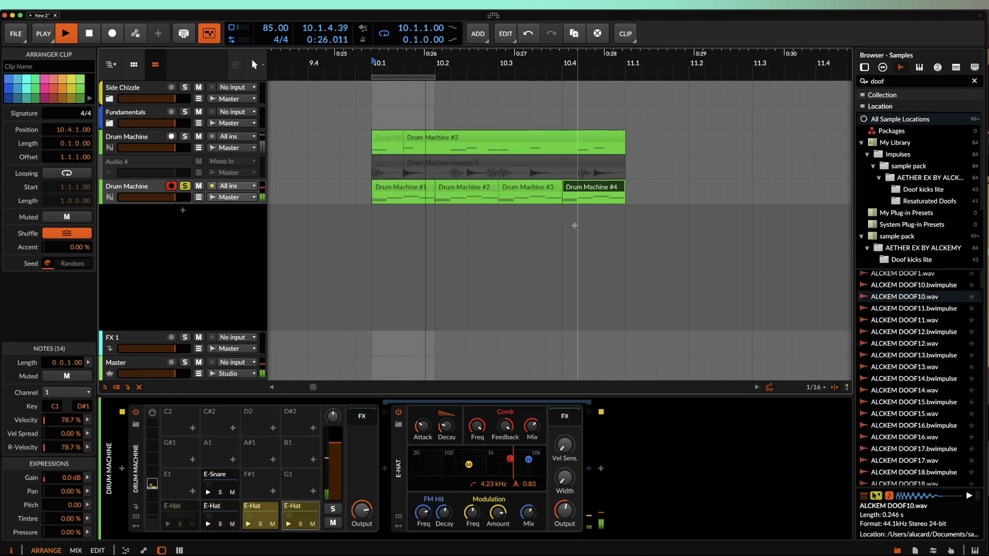
{"action": "key", "text": "super+d"}
{"action": "left_click_drag", "start_coordinate": [436, 75], "coordinate": [625, 77]}
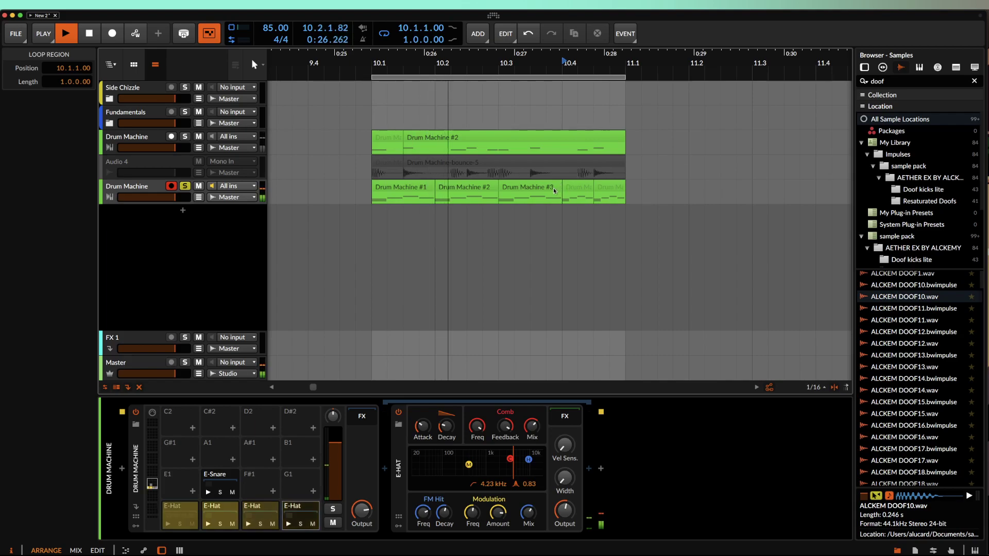
Step: Turn off the solo on the armed Drum Machine track to play it alongside the first drum track
{"action": "left_click_drag", "start_coordinate": [535, 200], "coordinate": [499, 198]}
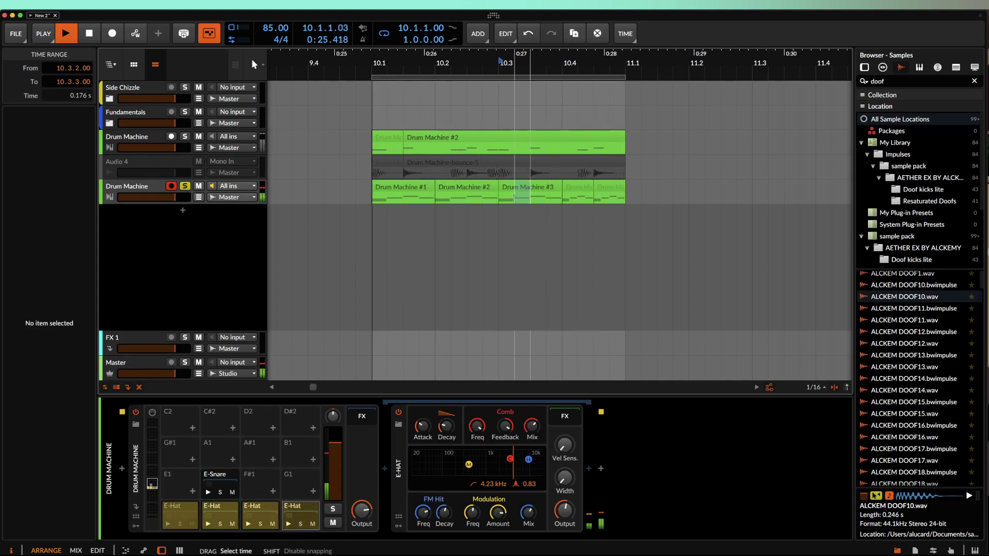
{"action": "left_click_drag", "start_coordinate": [593, 197], "coordinate": [564, 196]}
{"action": "left_click", "coordinate": [412, 187]}
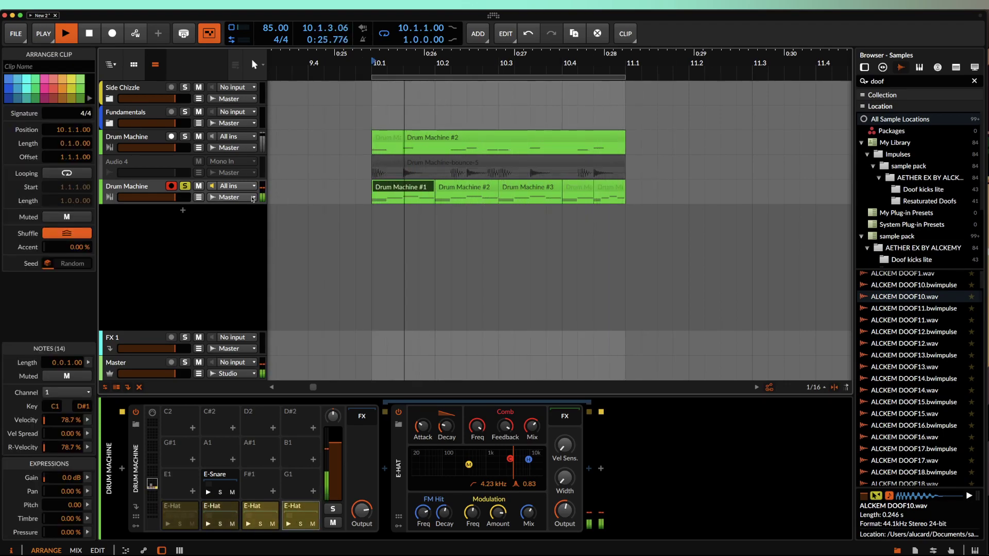
{"action": "left_click", "coordinate": [192, 203]}
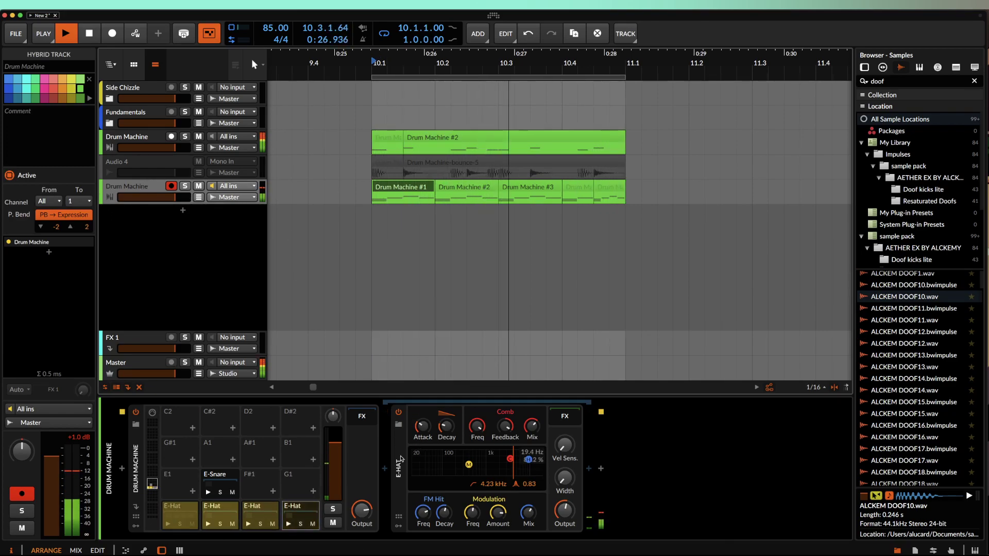
Step: Insert a Distortion device after the Drum Machine, set its drive to about 2 dB, and collapse it
{"action": "left_click", "coordinate": [296, 509]}
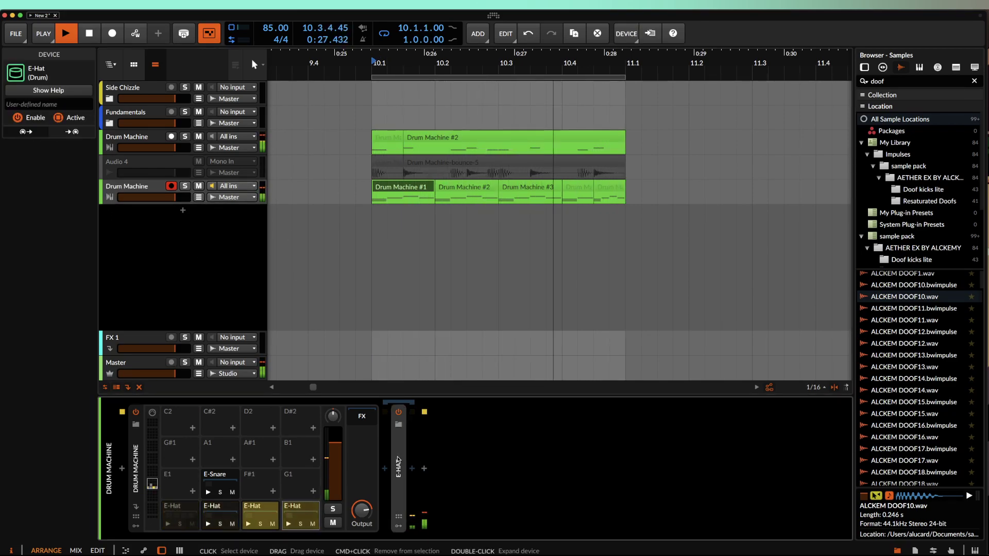
{"action": "left_click", "coordinate": [424, 469]}
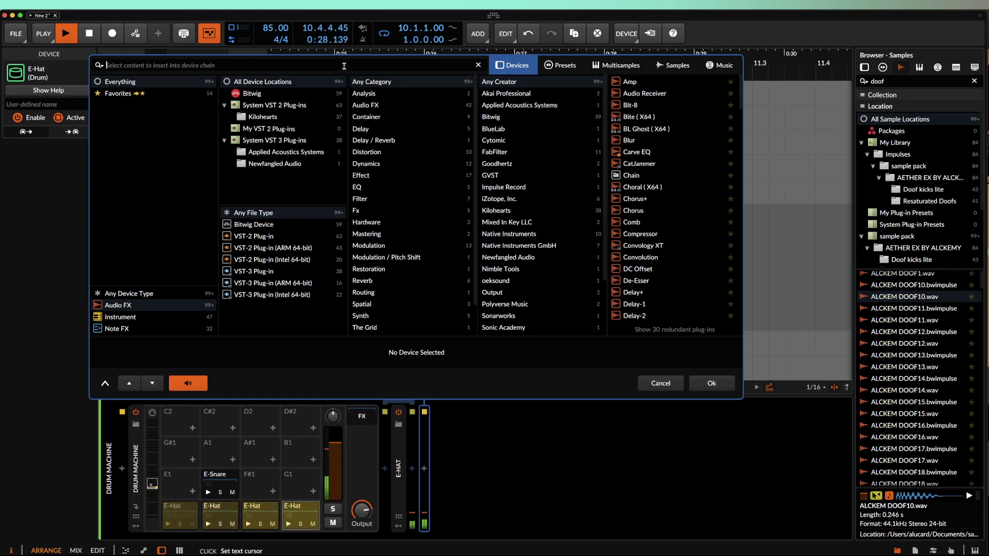
{"action": "type", "text": "dis"}
{"action": "left_click", "coordinate": [624, 93]}
{"action": "left_click", "coordinate": [720, 382]}
{"action": "left_click_drag", "start_coordinate": [546, 446], "coordinate": [663, 441]}
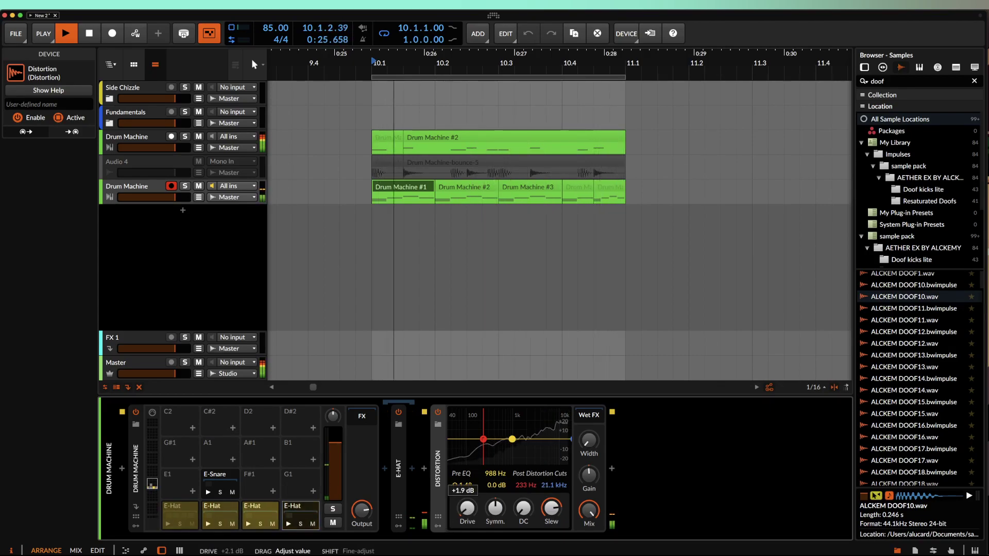
{"action": "double_click", "coordinate": [439, 460]}
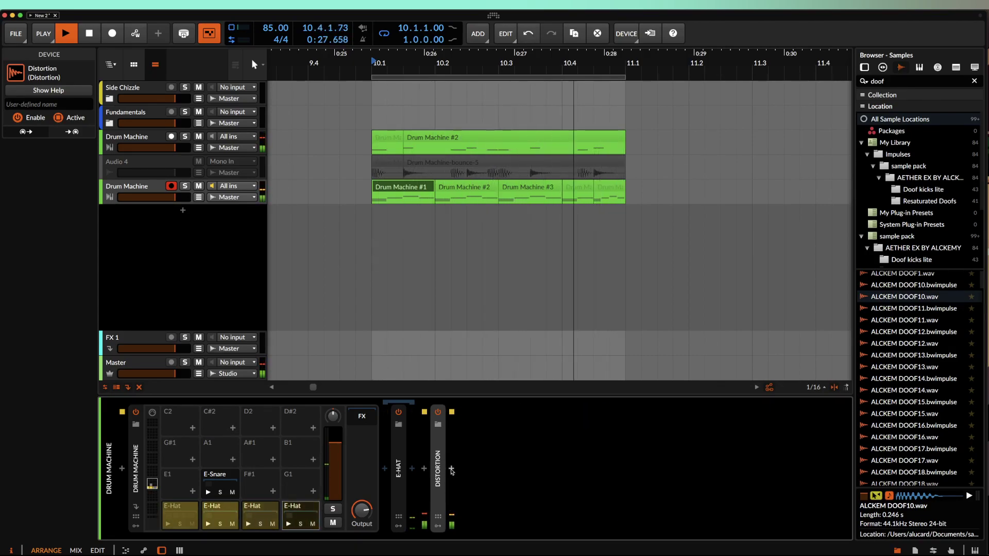
Step: Insert a Chorus device after the Distortion and collapse it
{"action": "left_click", "coordinate": [451, 470]}
{"action": "type", "text": "choru"}
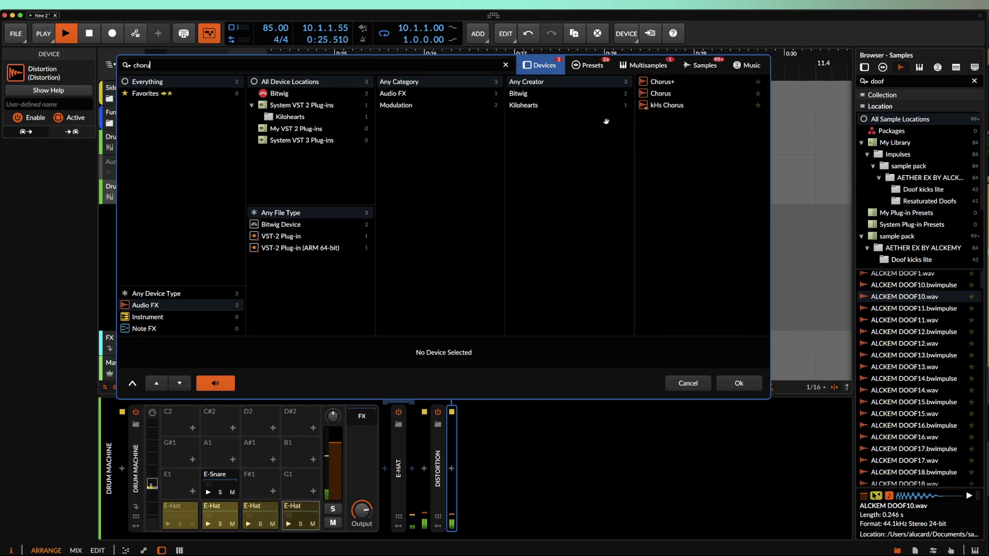
{"action": "left_click", "coordinate": [662, 93]}
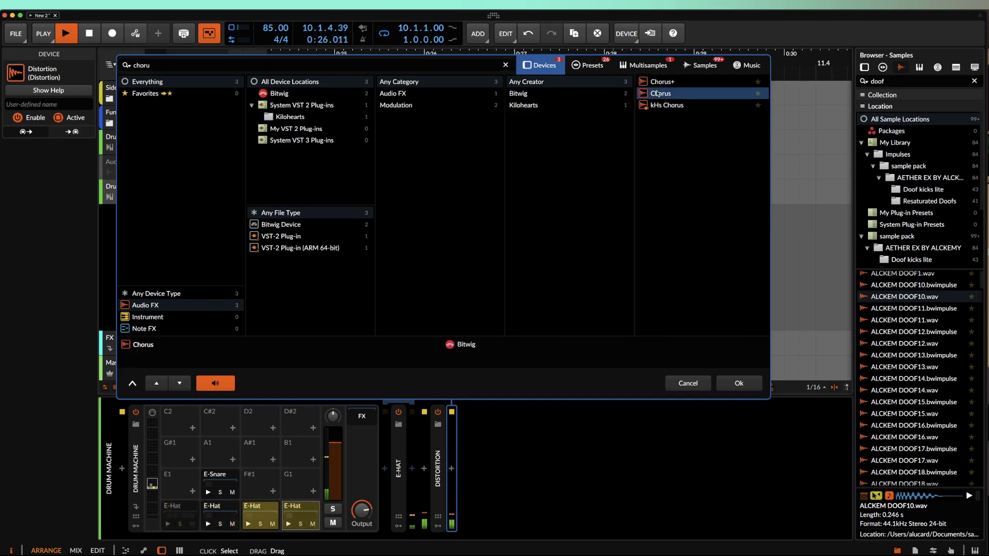
{"action": "left_click", "coordinate": [739, 383]}
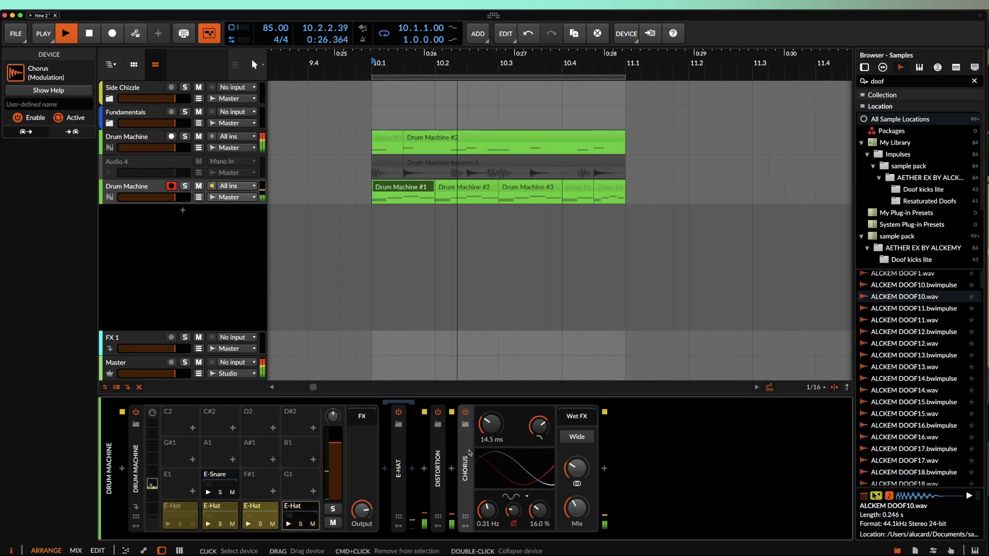
{"action": "double_click", "coordinate": [466, 466]}
Step: Insert a Saturator after the Chorus, adjust its drive and low-pass filter, and collapse it
{"action": "double_click", "coordinate": [487, 473]}
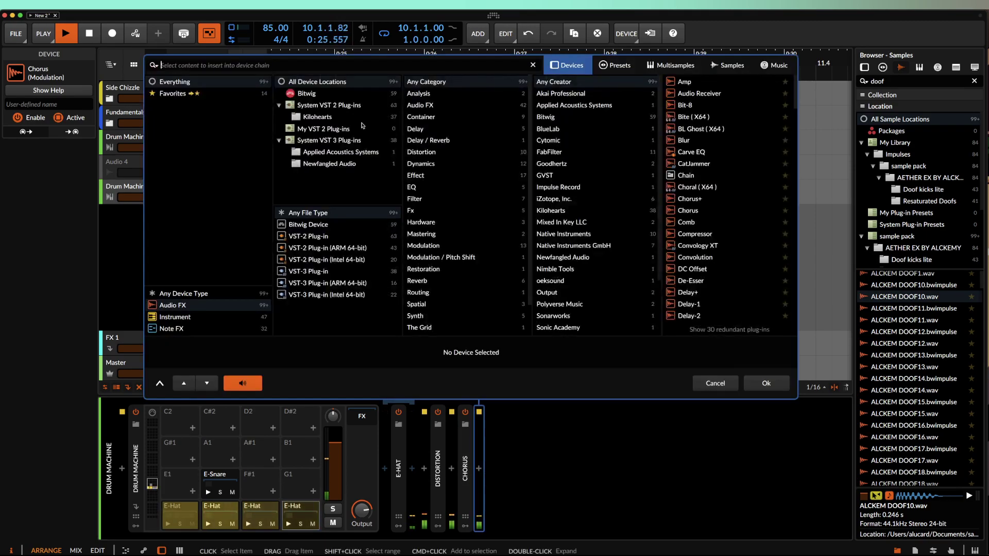
{"action": "type", "text": "sat"}
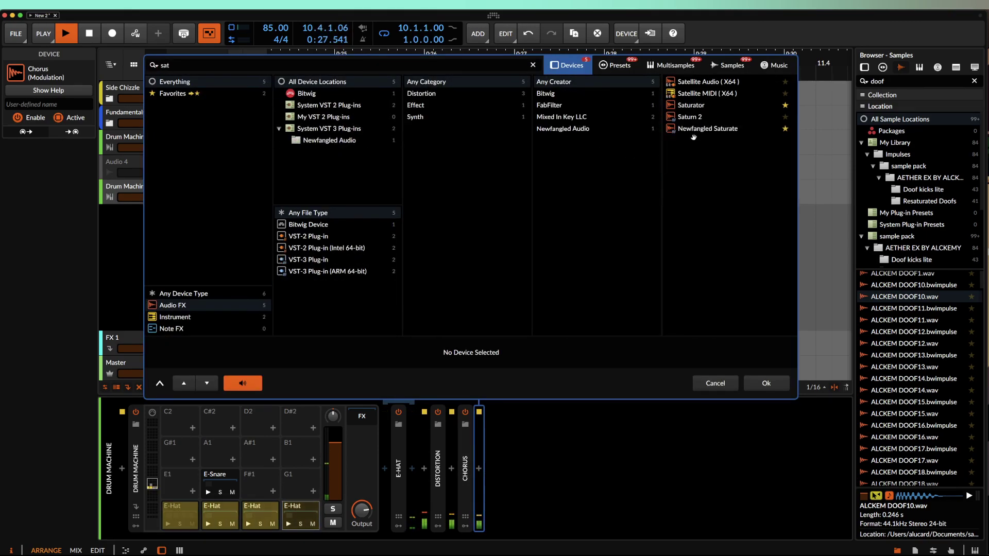
{"action": "left_click", "coordinate": [688, 106]}
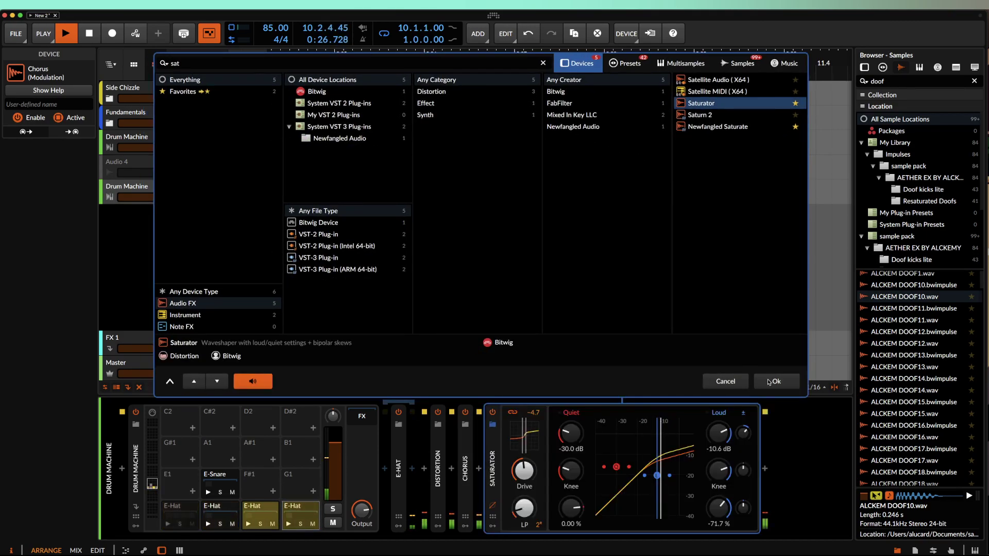
{"action": "key", "text": "Return"}
{"action": "double_click", "coordinate": [522, 476]}
{"action": "left_click_drag", "start_coordinate": [523, 507], "coordinate": [522, 531]}
{"action": "left_click_drag", "start_coordinate": [522, 472], "coordinate": [509, 465]}
{"action": "left_click", "coordinate": [489, 454]}
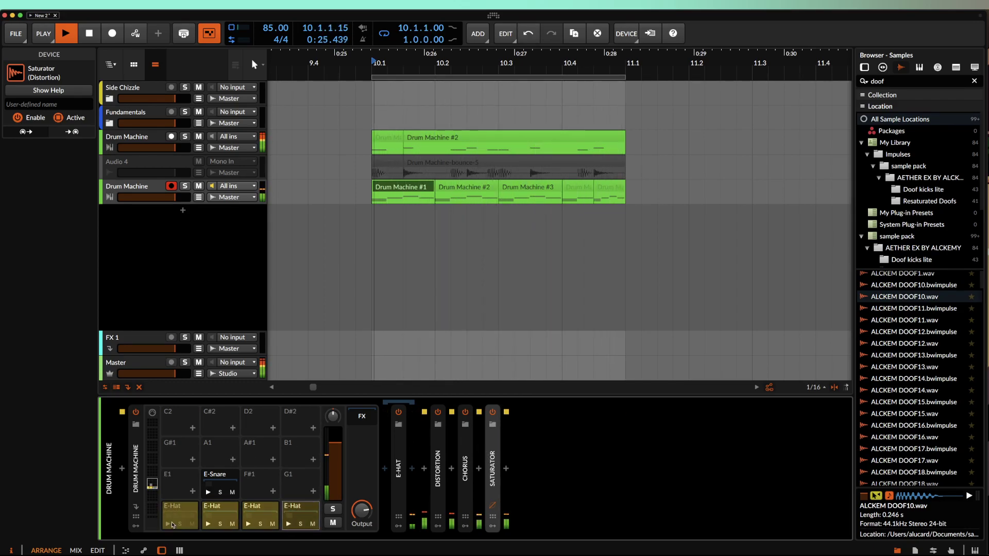
Step: Mute and unmute the first E-Hat pad to compare, then expand its E-Hat instrument and lower the output level
{"action": "left_click", "coordinate": [181, 513]}
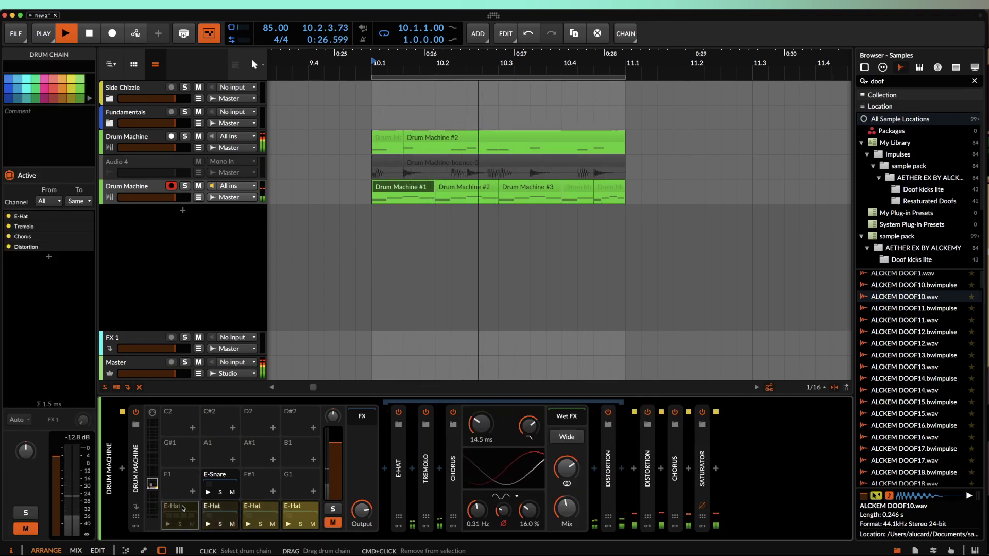
{"action": "left_click", "coordinate": [192, 524]}
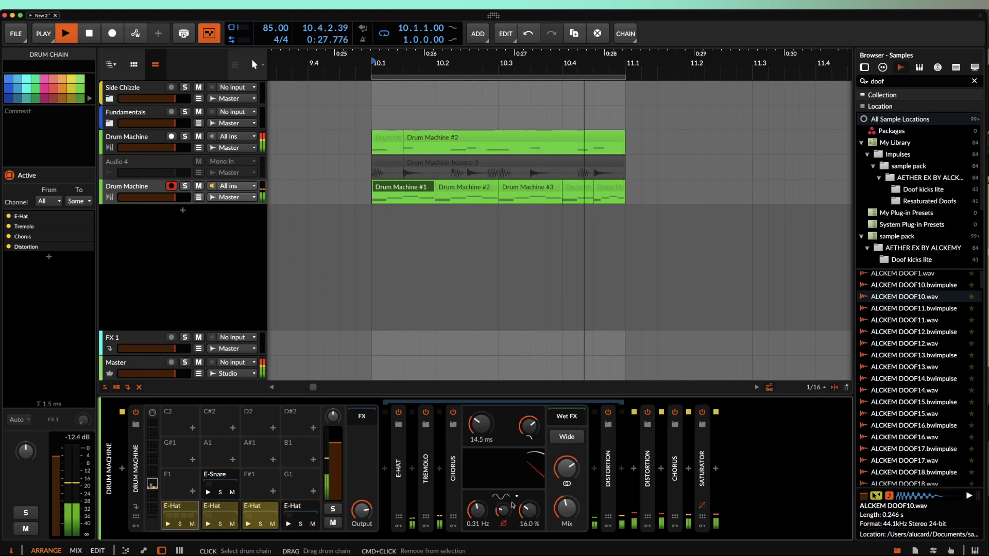
{"action": "double_click", "coordinate": [398, 471]}
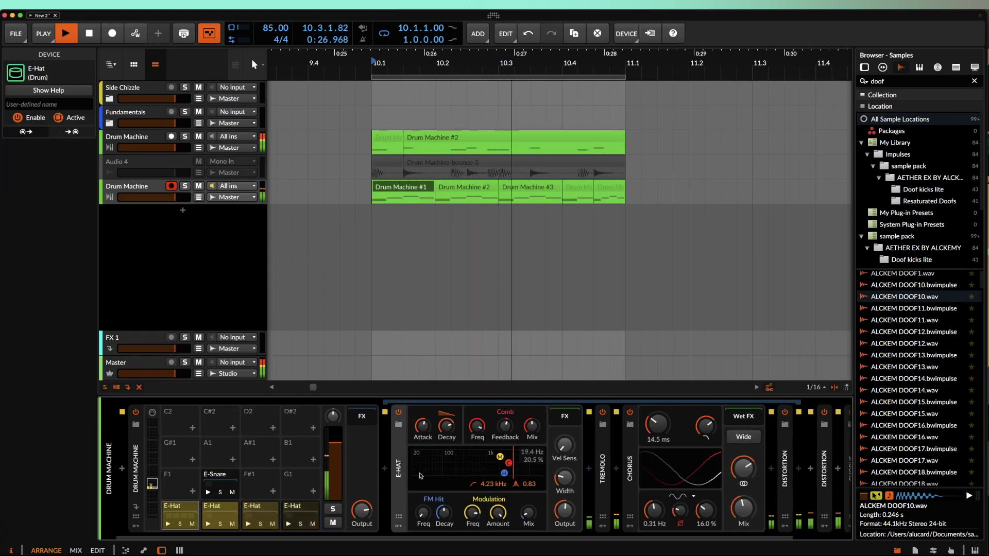
{"action": "left_click_drag", "start_coordinate": [561, 515], "coordinate": [562, 531]}
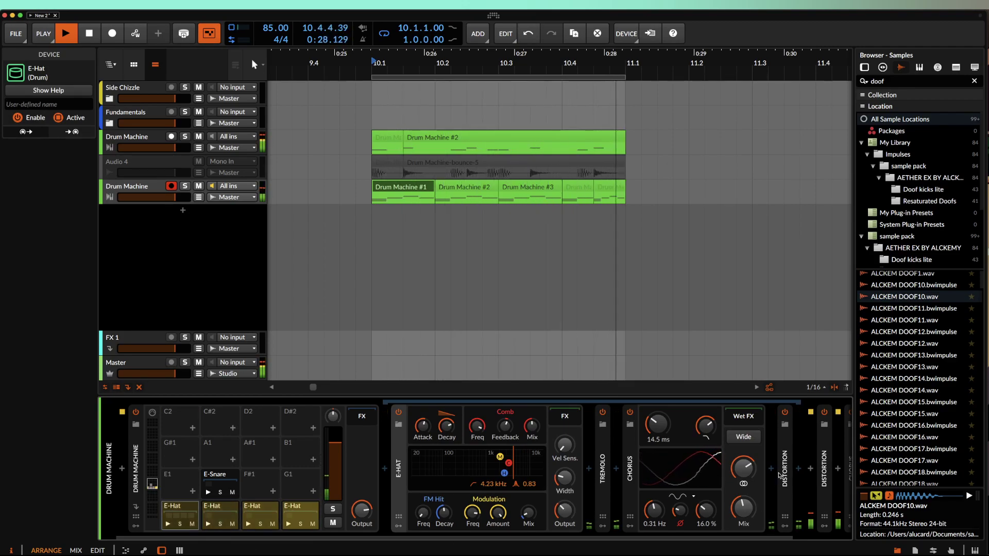
{"action": "left_click", "coordinate": [798, 469]}
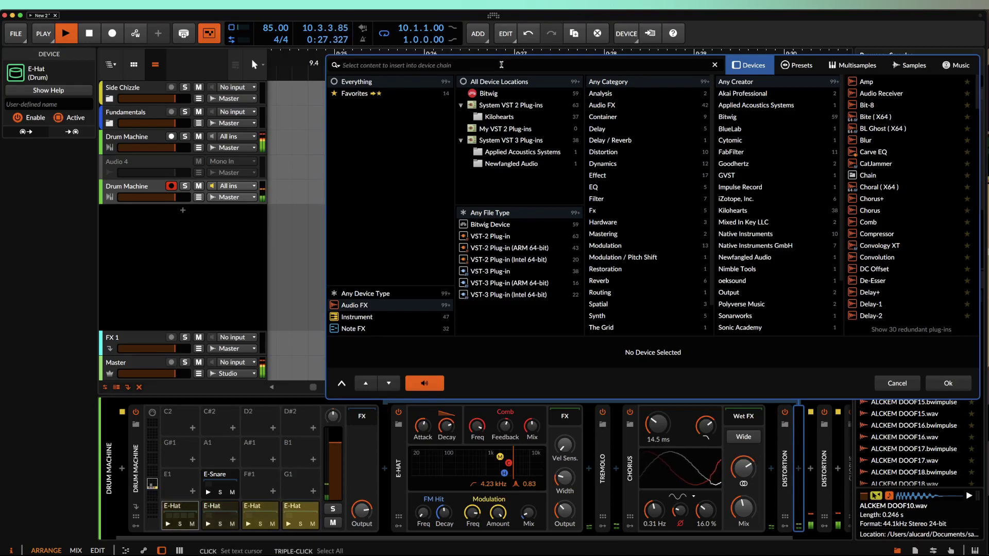
{"action": "type", "text": "pro"}
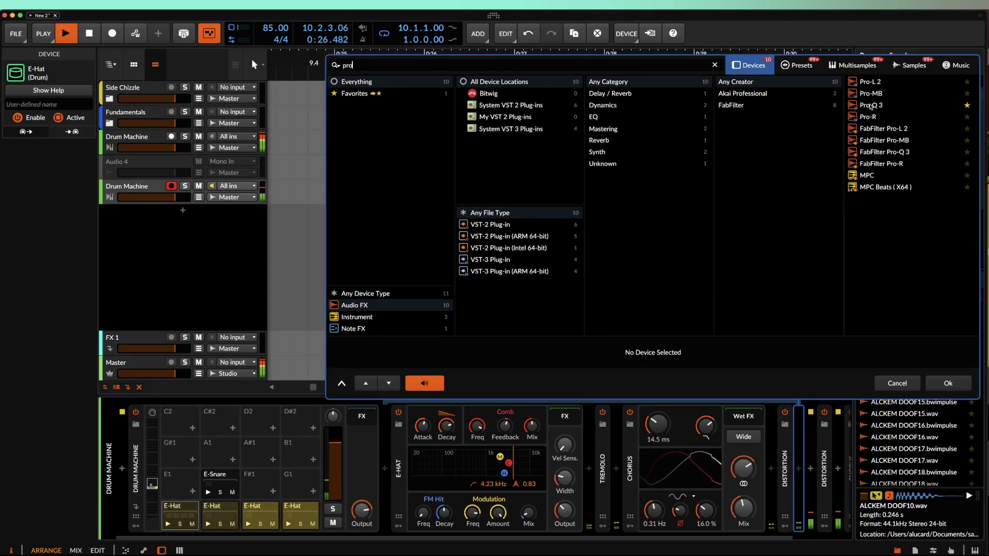
{"action": "double_click", "coordinate": [871, 105]}
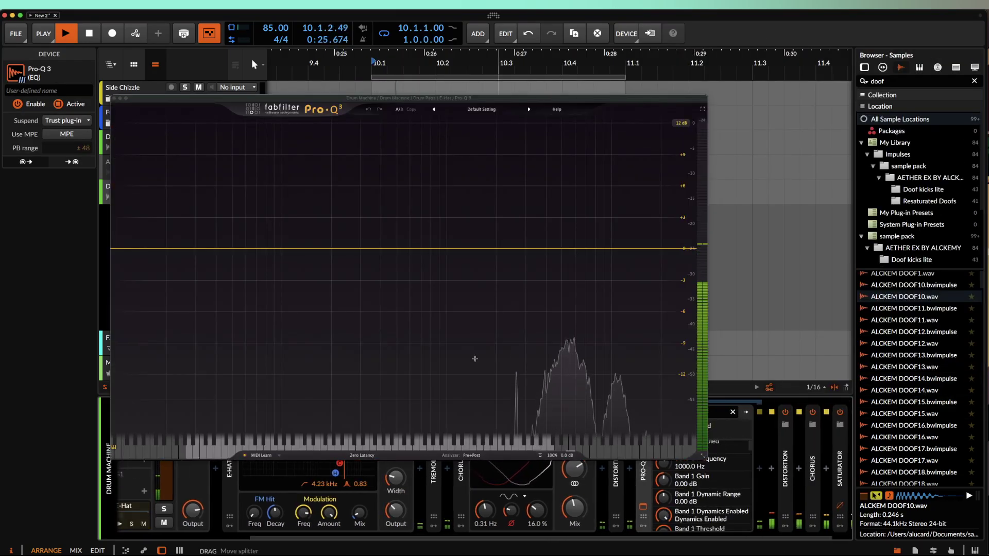
{"action": "double_click", "coordinate": [143, 249]}
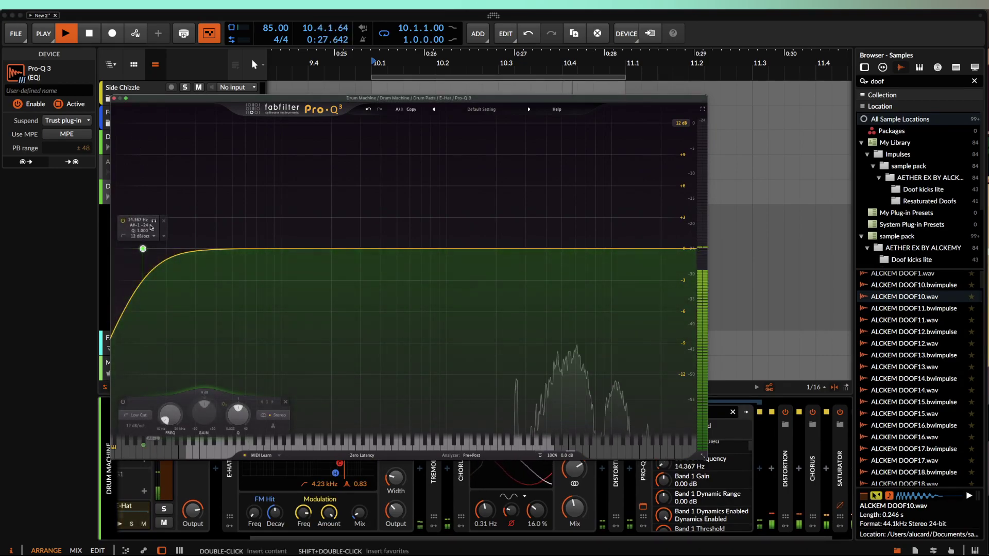
{"action": "left_click", "coordinate": [643, 506]}
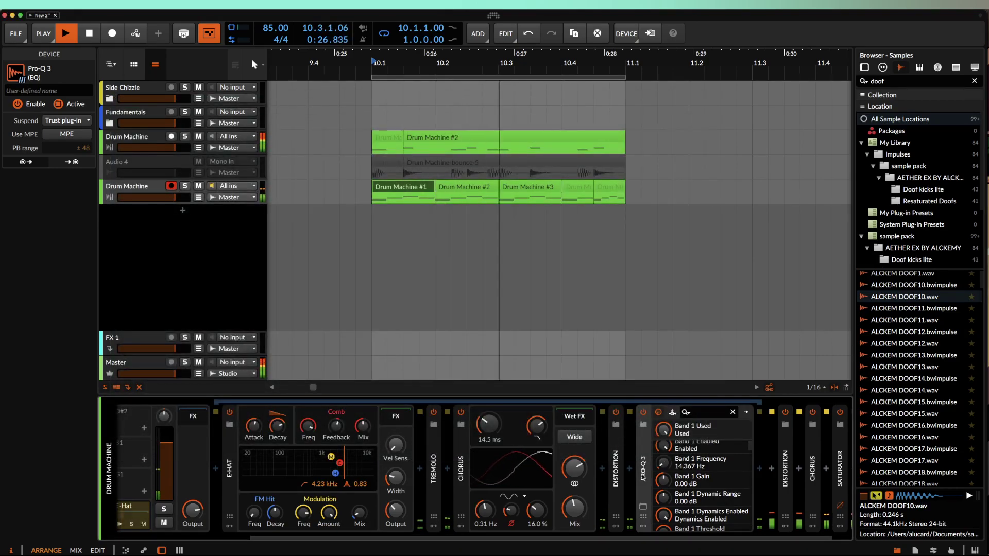
{"action": "key", "text": "Delete"}
Step: Insert an EQ+ device after the Distortion in the first E-Hat pad's effect chain
{"action": "left_click", "coordinate": [734, 468]}
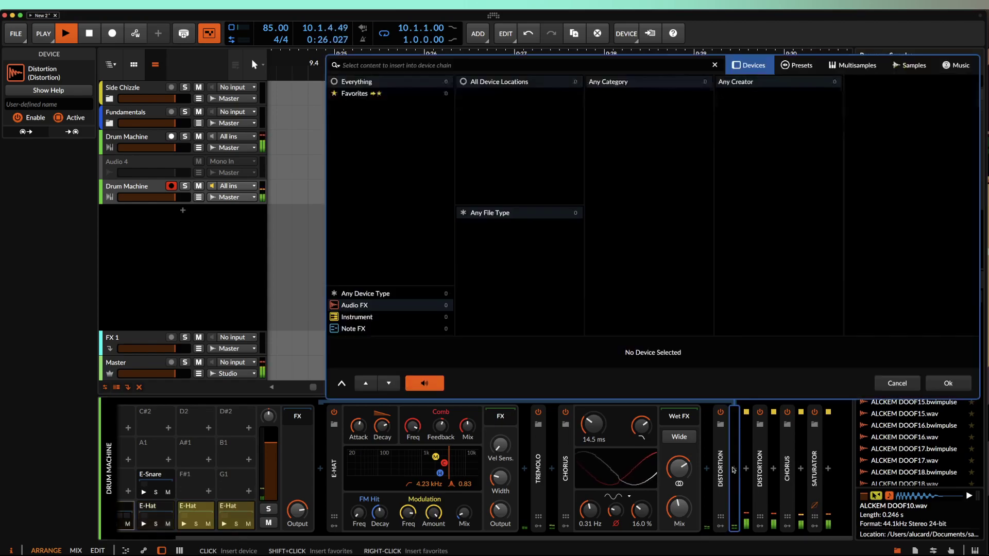
{"action": "type", "text": "eq"}
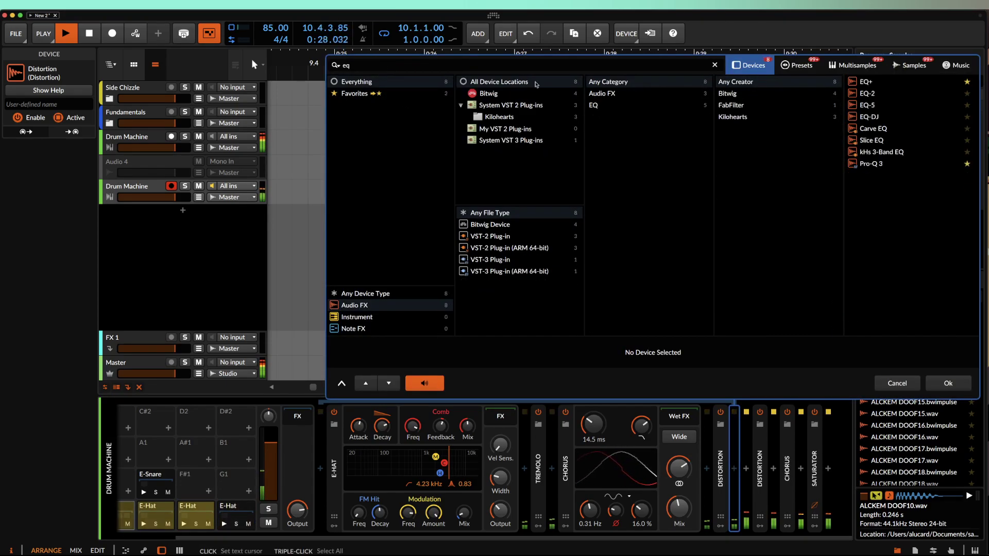
{"action": "key", "text": "Down"}
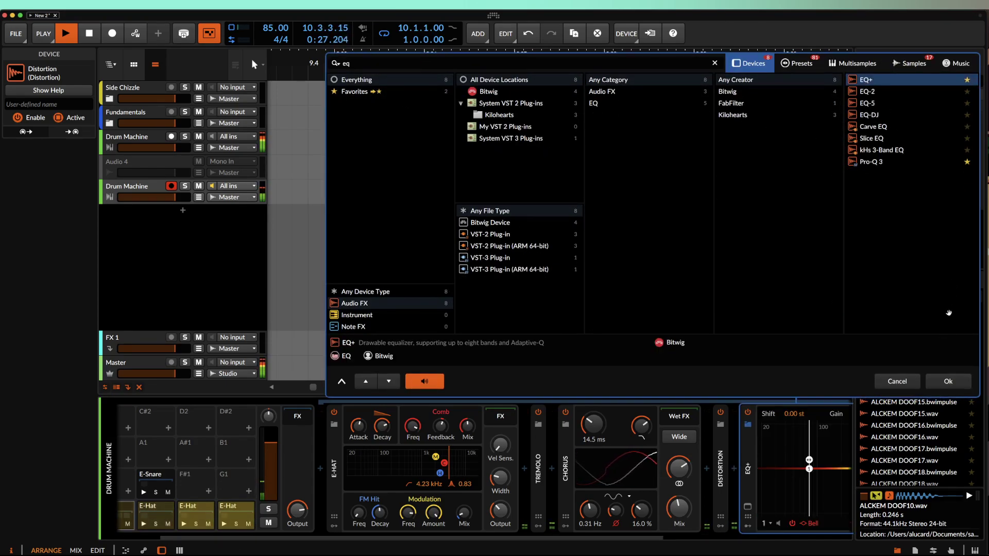
{"action": "left_click", "coordinate": [947, 381]}
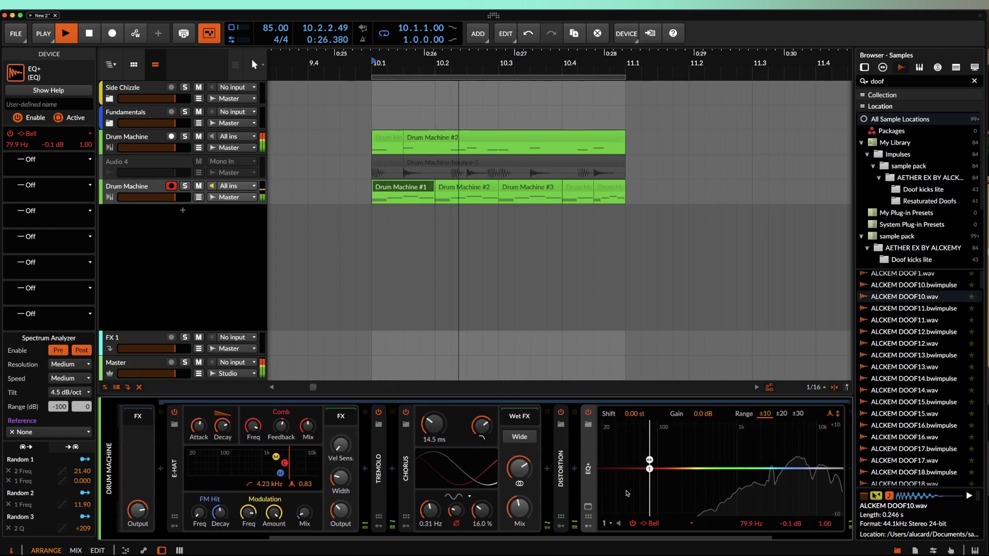
Step: Change the EQ+ band to a low-cut filter, set its frequency to about 5.30 kHz, and collapse the device
{"action": "left_click", "coordinate": [646, 524]}
{"action": "left_click", "coordinate": [665, 415]}
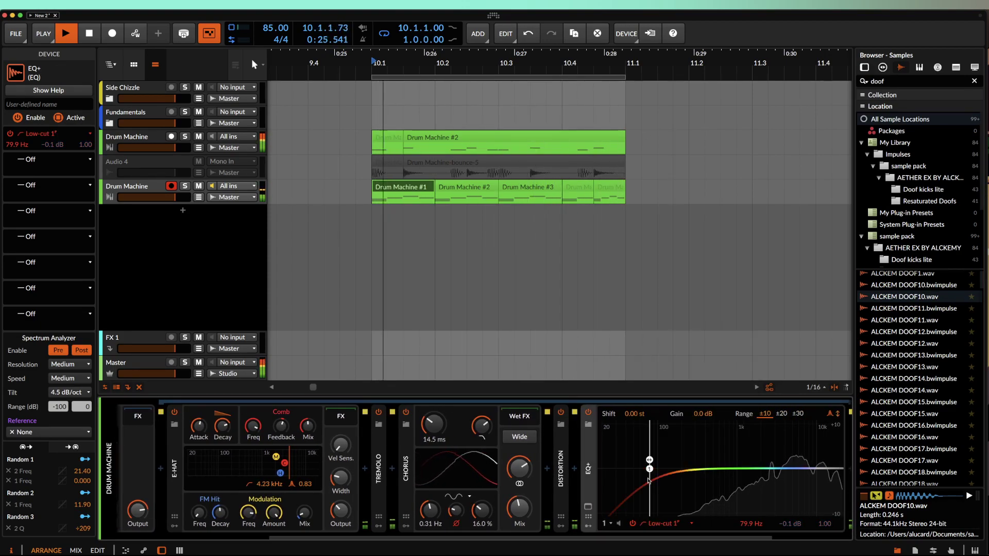
{"action": "left_click_drag", "start_coordinate": [650, 473], "coordinate": [800, 473]}
{"action": "double_click", "coordinate": [588, 468]}
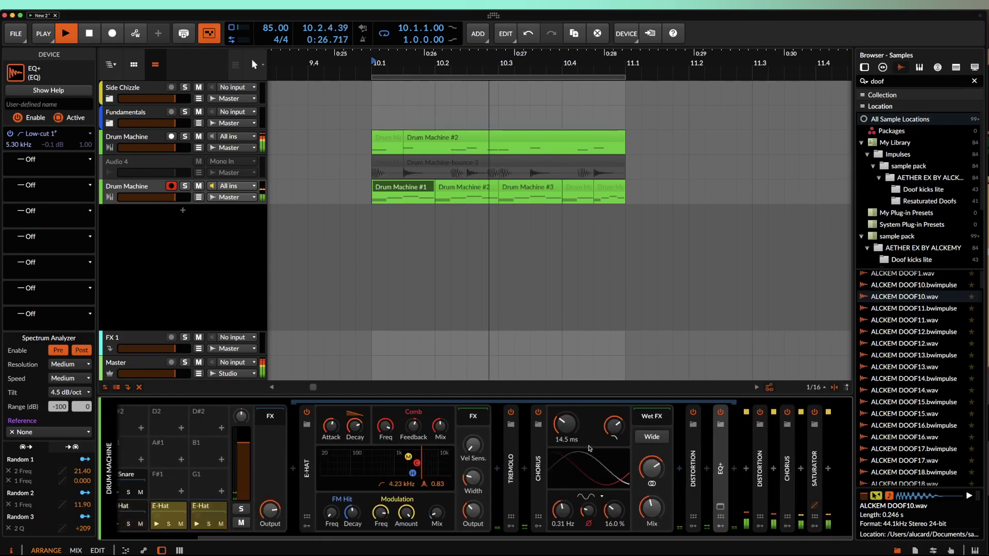
Step: Insert a Peak Limiter after the Saturator, set its input gain to about +4.6 dB, and collapse it
{"action": "left_click", "coordinate": [706, 471]}
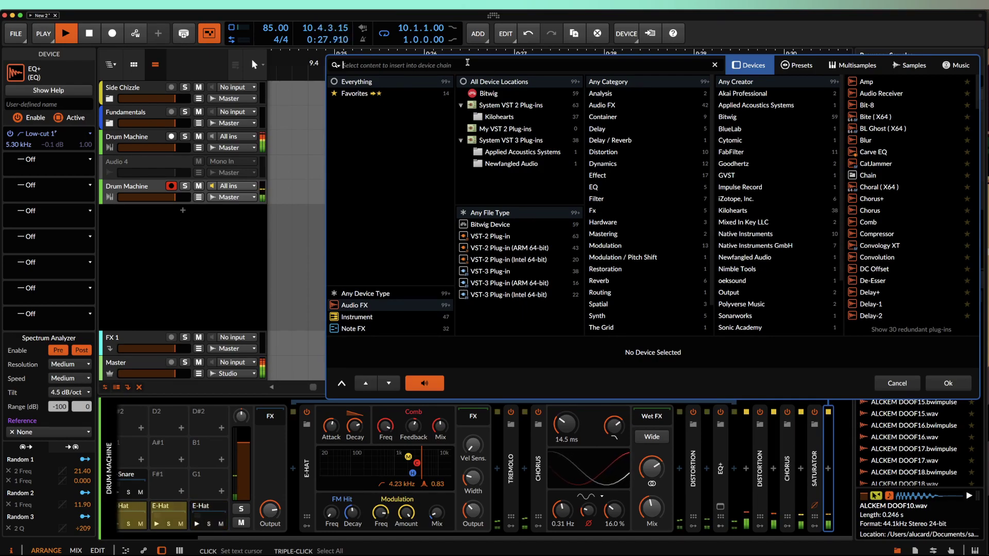
{"action": "type", "text": "limi"}
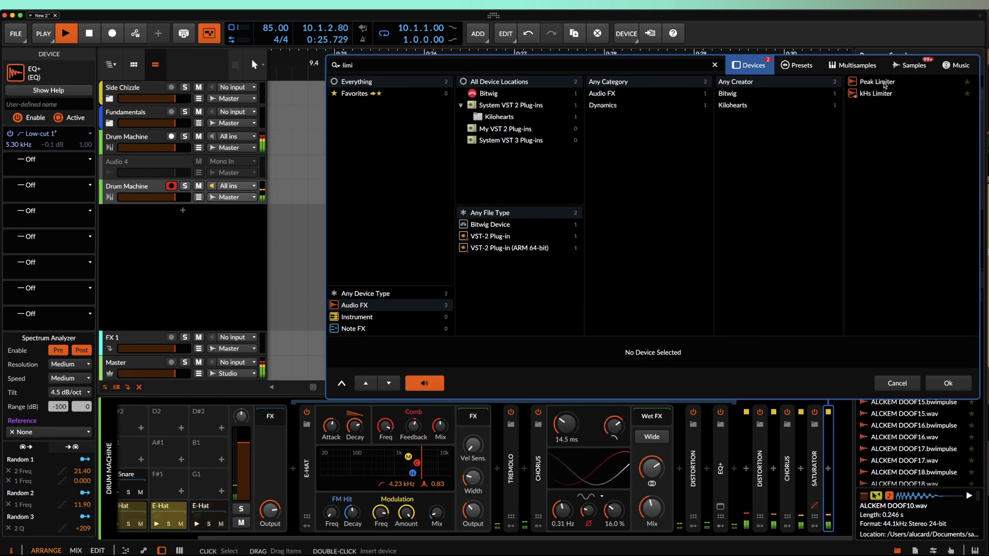
{"action": "left_click", "coordinate": [884, 84]}
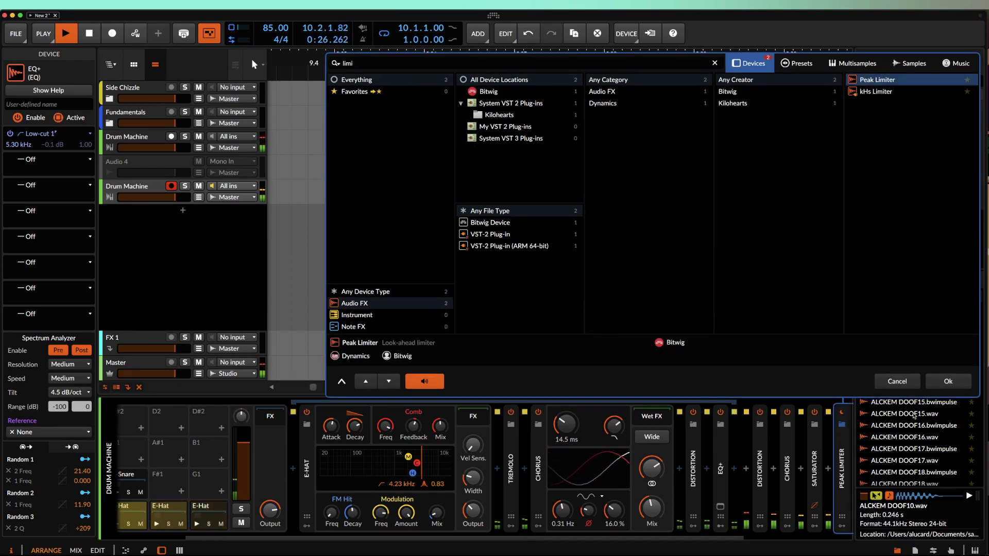
{"action": "left_click", "coordinate": [948, 383]}
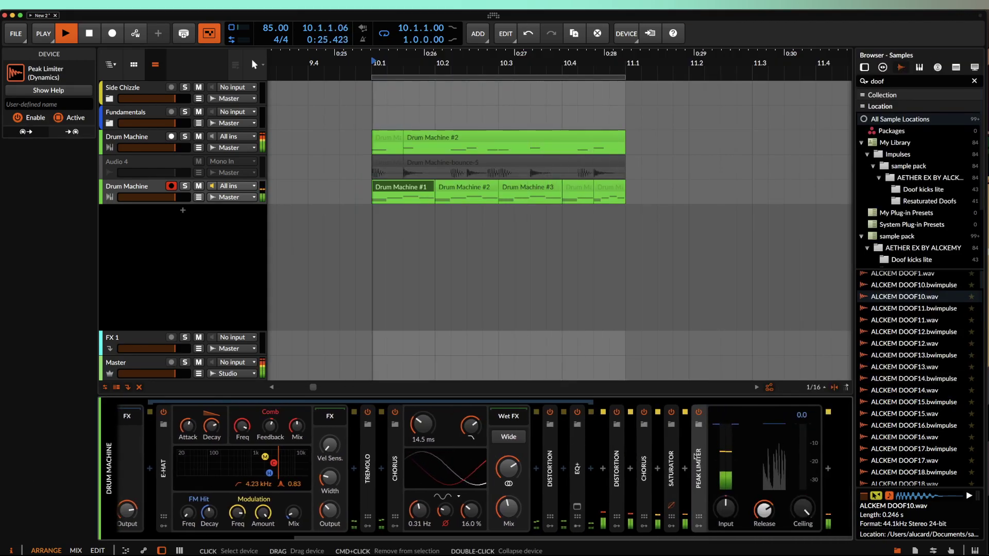
{"action": "left_click_drag", "start_coordinate": [726, 508], "coordinate": [726, 502]}
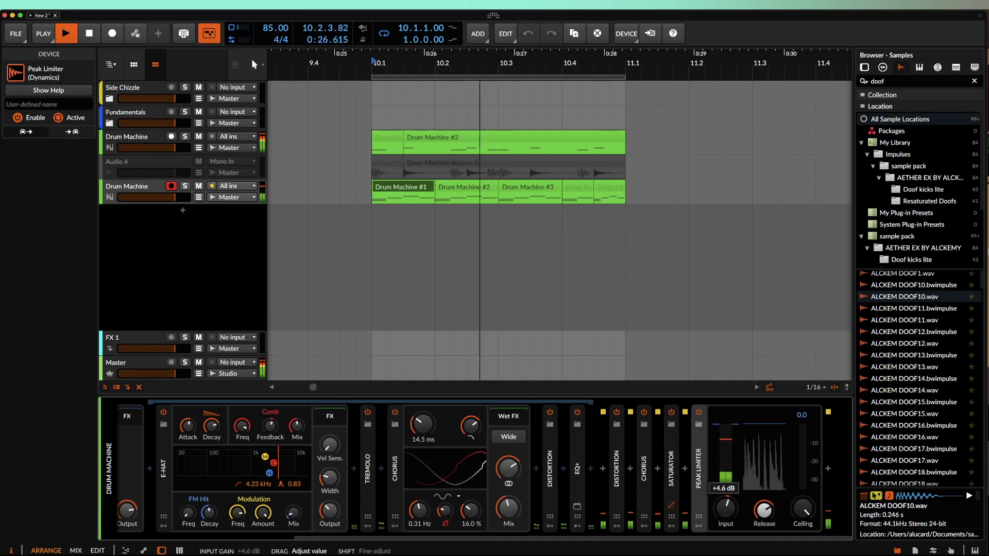
{"action": "double_click", "coordinate": [698, 470]}
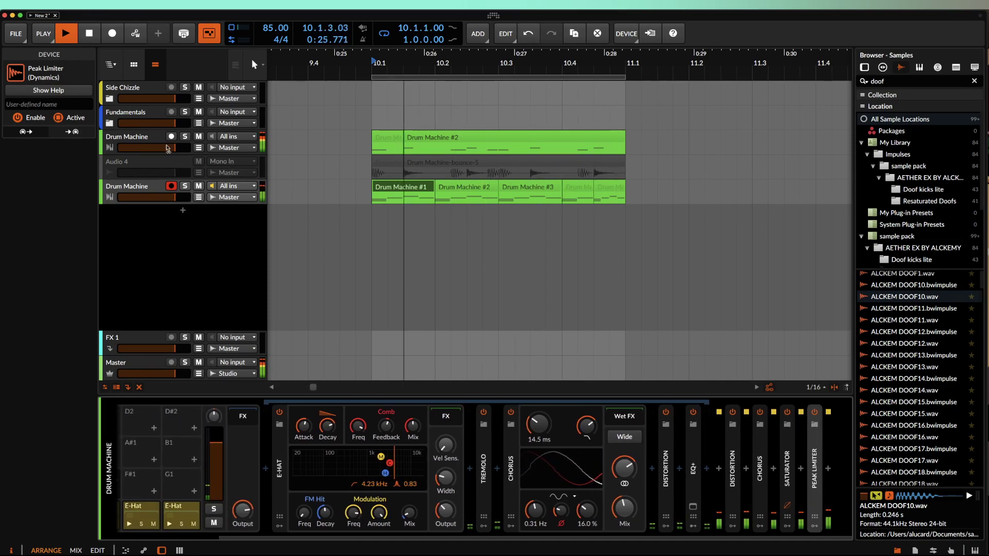
Step: Expand the Convolution device on the Audio 4 track and open its impulse browser
{"action": "left_click", "coordinate": [139, 164]}
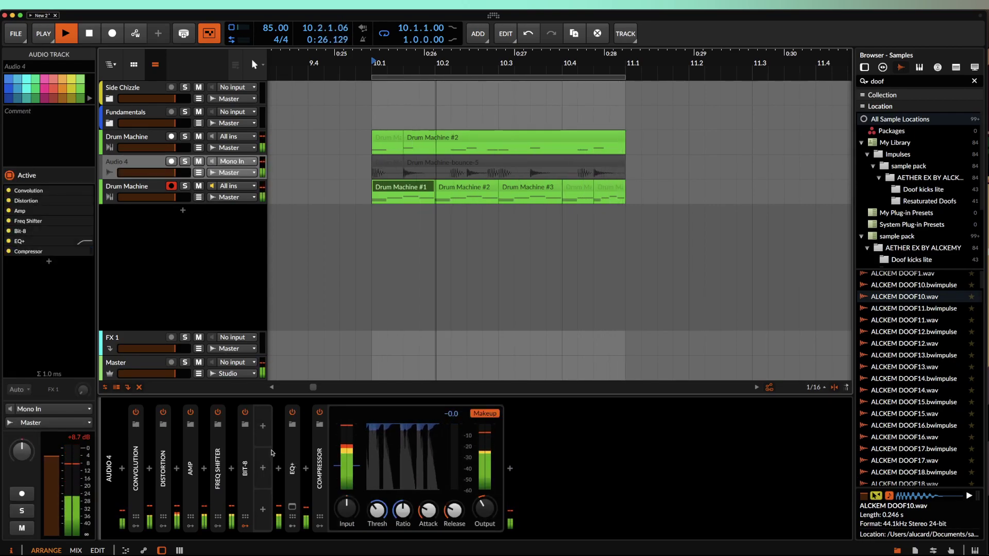
{"action": "double_click", "coordinate": [136, 464]}
{"action": "left_click", "coordinate": [240, 425]}
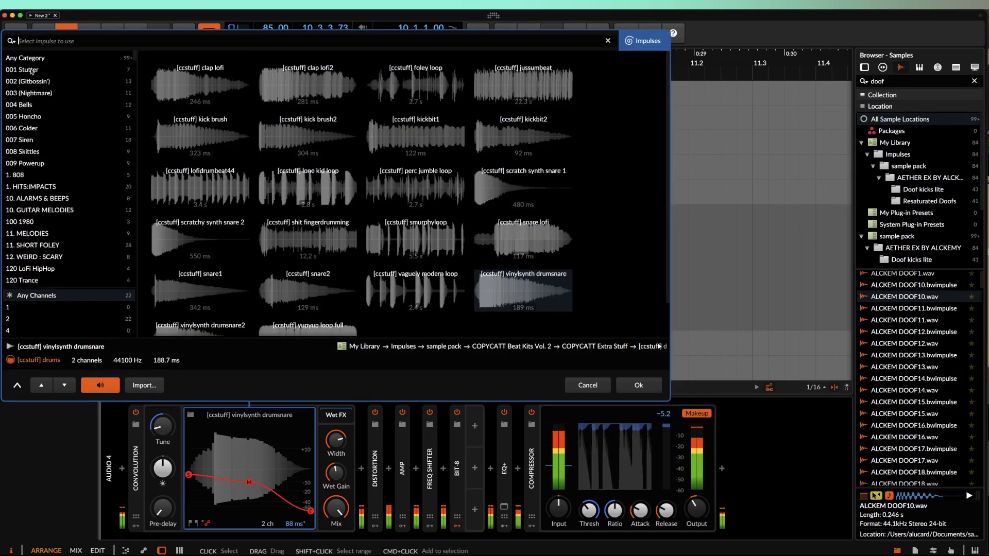
Step: Load the impulse "Cymatics - 21 Inch Ride - Velocity 1" from the 21 Inch Ride category into the Convolution
{"action": "left_click", "coordinate": [29, 70]}
{"action": "left_click", "coordinate": [23, 128]}
{"action": "left_click", "coordinate": [27, 175]}
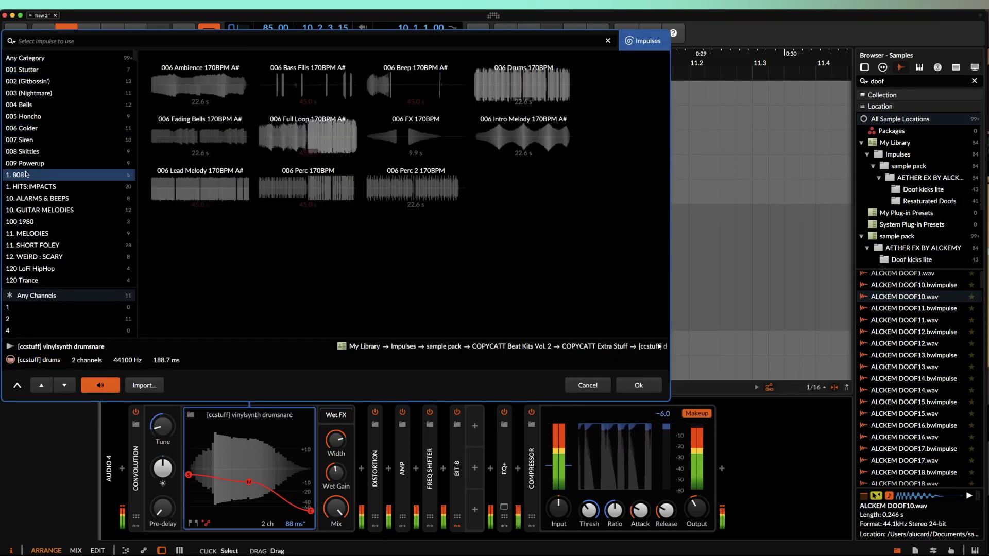
{"action": "left_click", "coordinate": [28, 210]}
{"action": "left_click", "coordinate": [34, 233]}
{"action": "scroll", "coordinate": [36, 233], "scroll_direction": "down", "scroll_amount": 5}
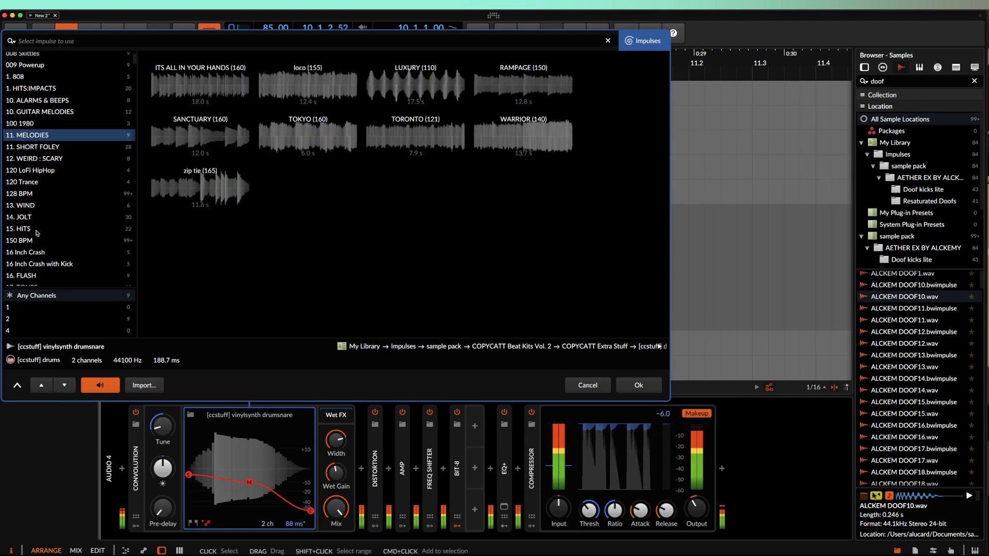
{"action": "scroll", "coordinate": [36, 233], "scroll_direction": "down", "scroll_amount": 5}
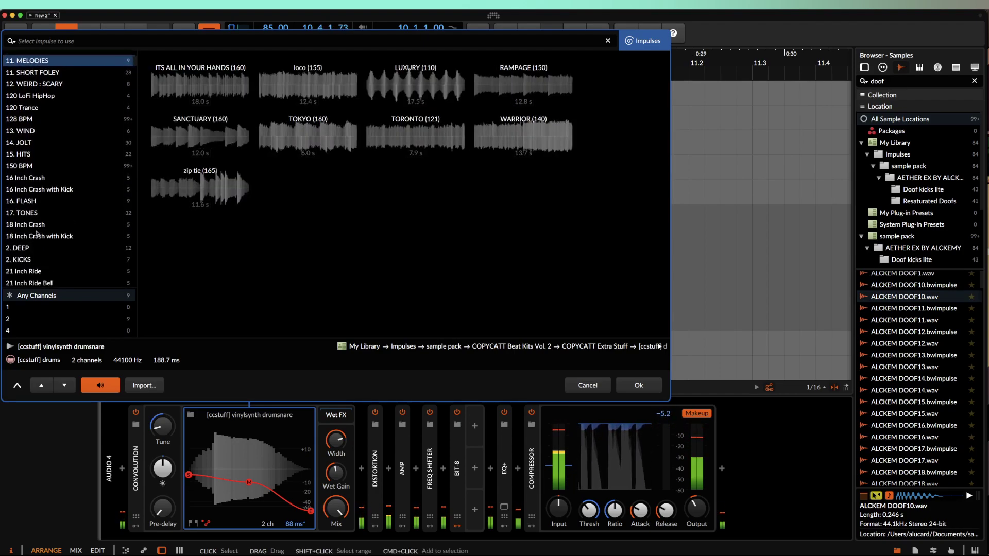
{"action": "scroll", "coordinate": [37, 234], "scroll_direction": "down", "scroll_amount": 1}
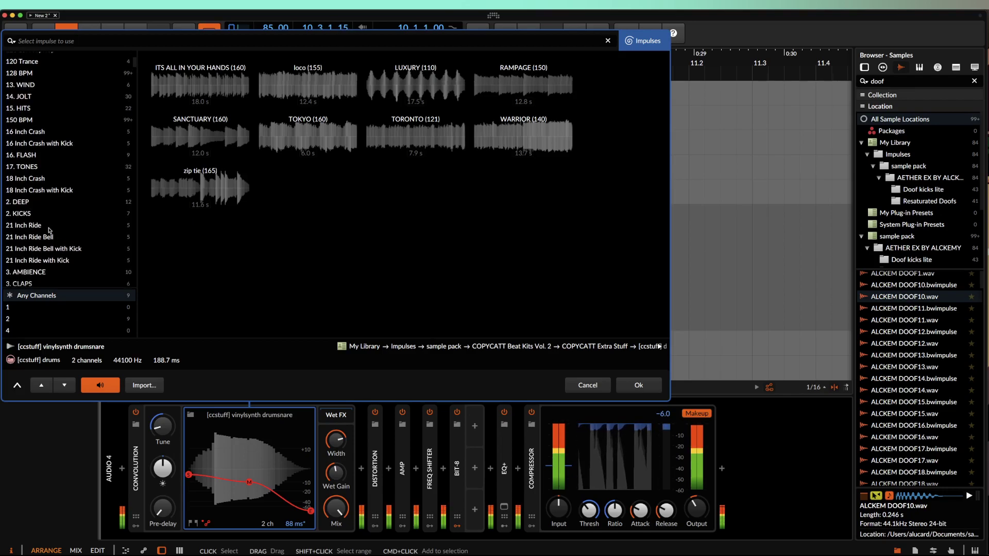
{"action": "left_click", "coordinate": [36, 225]}
{"action": "left_click", "coordinate": [192, 86]}
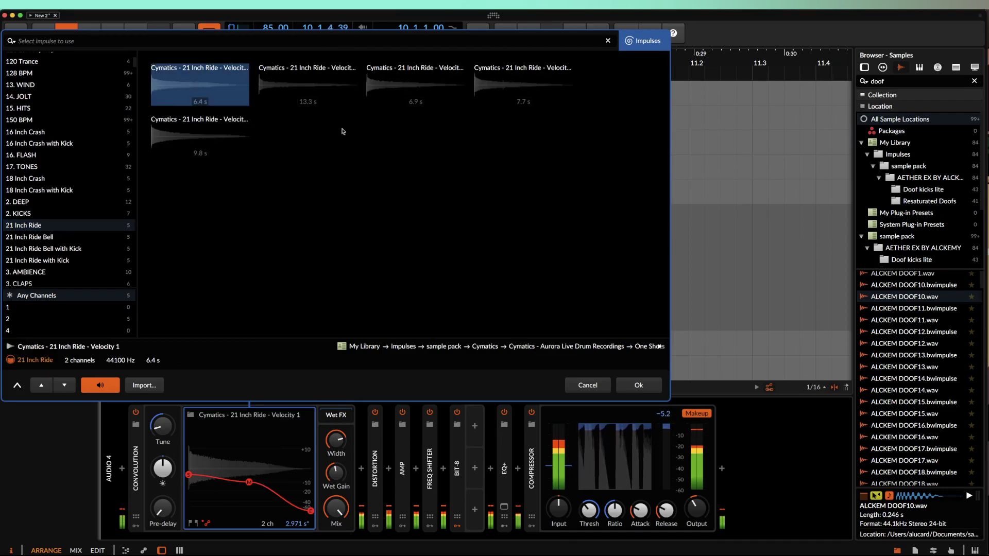
{"action": "left_click", "coordinate": [637, 384]}
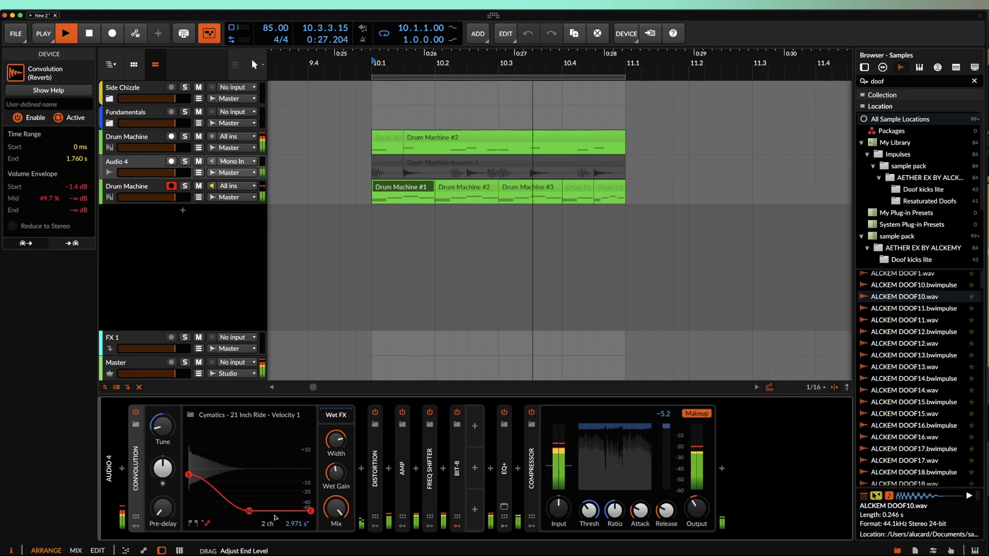
Step: Shorten the ride impulse's time range to end at about 677 ms and raise the Convolution's tuning
{"action": "left_click", "coordinate": [193, 523]}
{"action": "left_click_drag", "start_coordinate": [223, 431], "coordinate": [196, 428]}
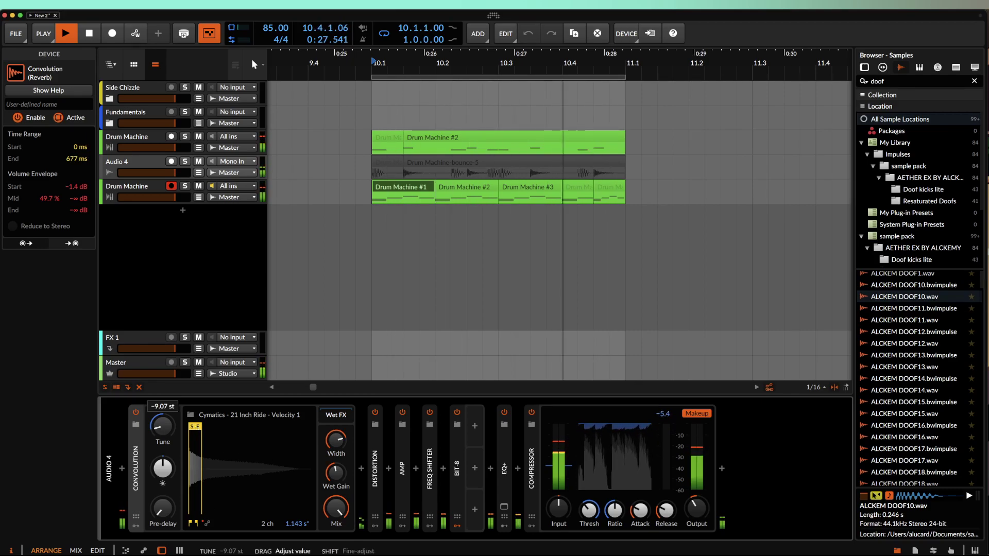
{"action": "left_click_drag", "start_coordinate": [163, 438], "coordinate": [176, 430]}
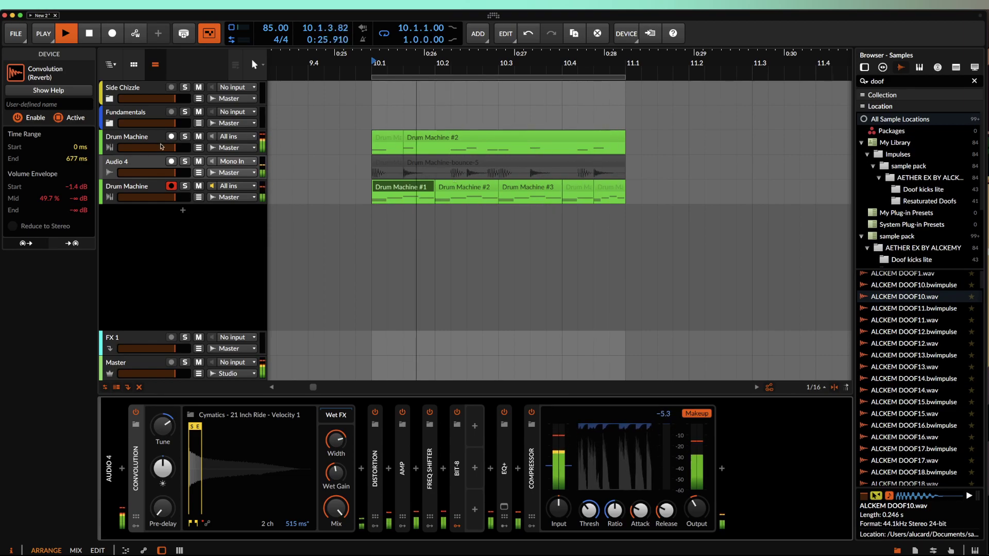
Step: Group both Drum Machine tracks and the Audio 4 track between them into one group track
{"action": "left_click", "coordinate": [147, 166]}
{"action": "left_click", "coordinate": [129, 165]}
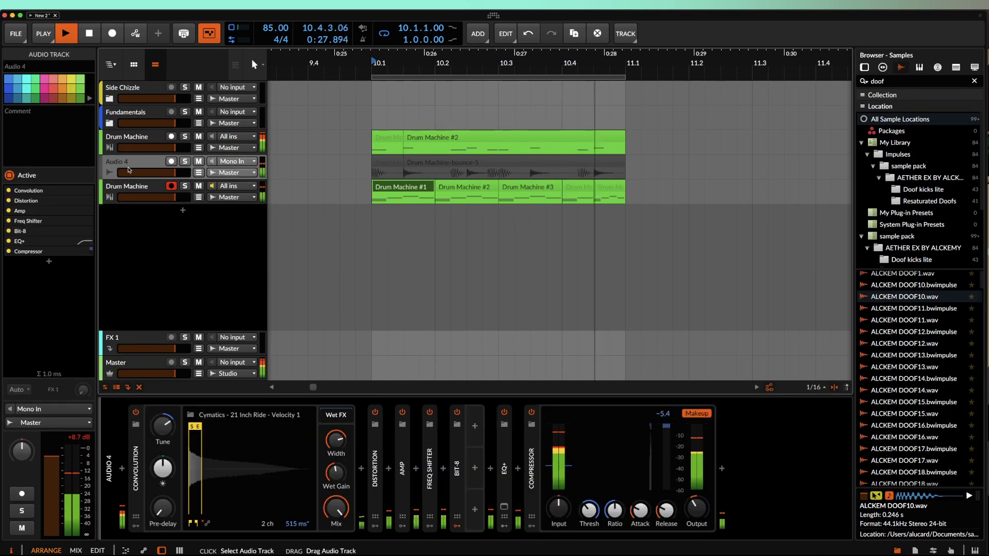
{"action": "left_click", "coordinate": [139, 138]}
{"action": "left_click", "coordinate": [141, 183], "text": "shift"}
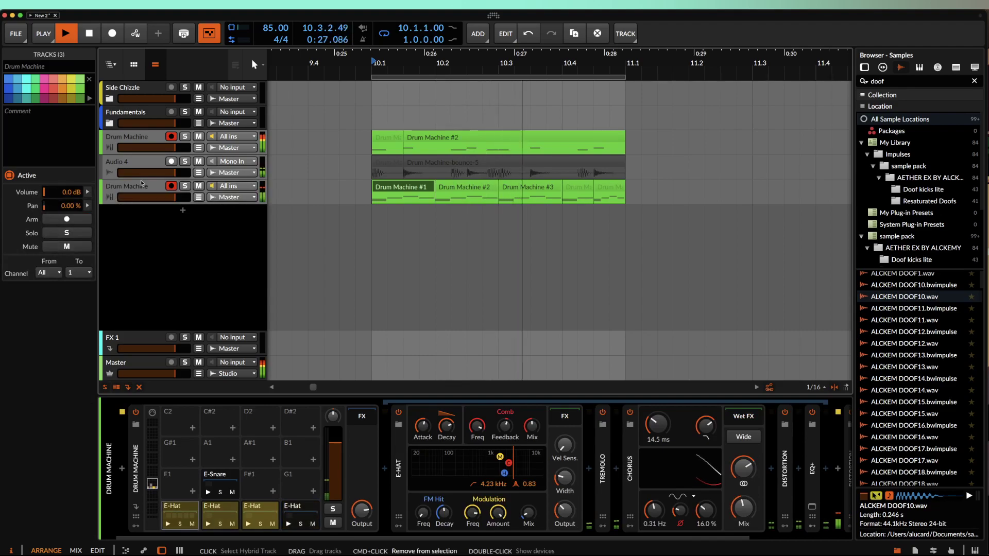
{"action": "key", "text": "super+g"}
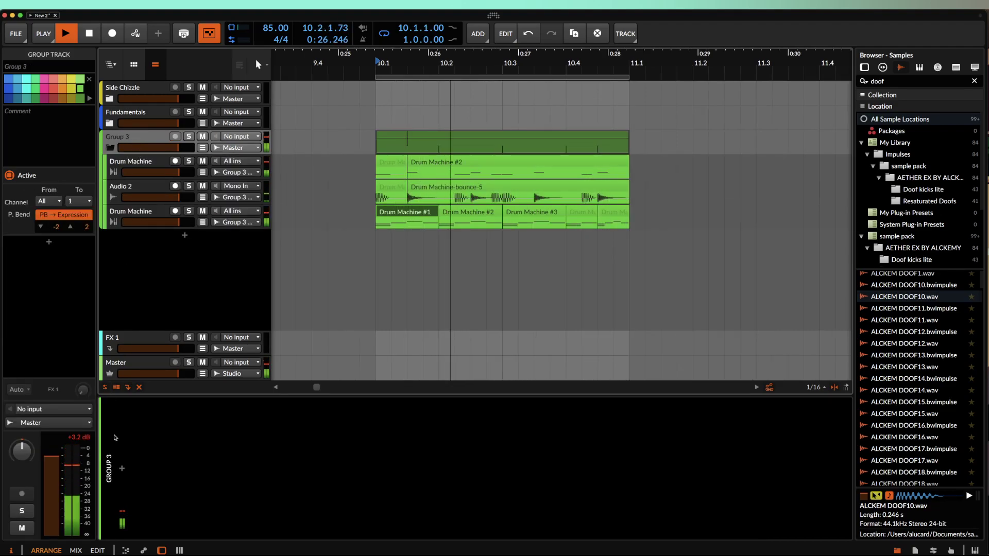
Step: Insert Bitwig's Compressor as the first device on the Group 3 track
{"action": "left_click", "coordinate": [122, 468]}
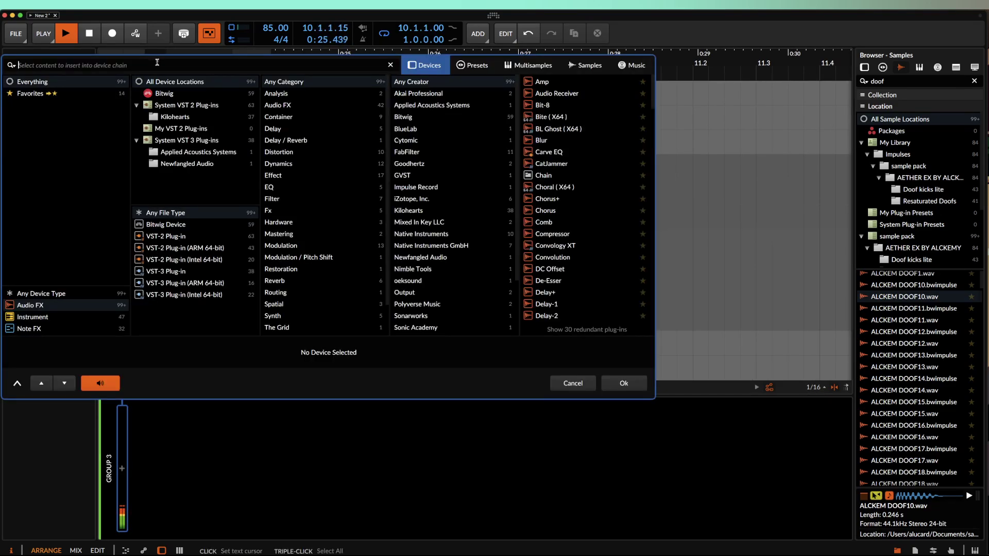
{"action": "type", "text": "compres"}
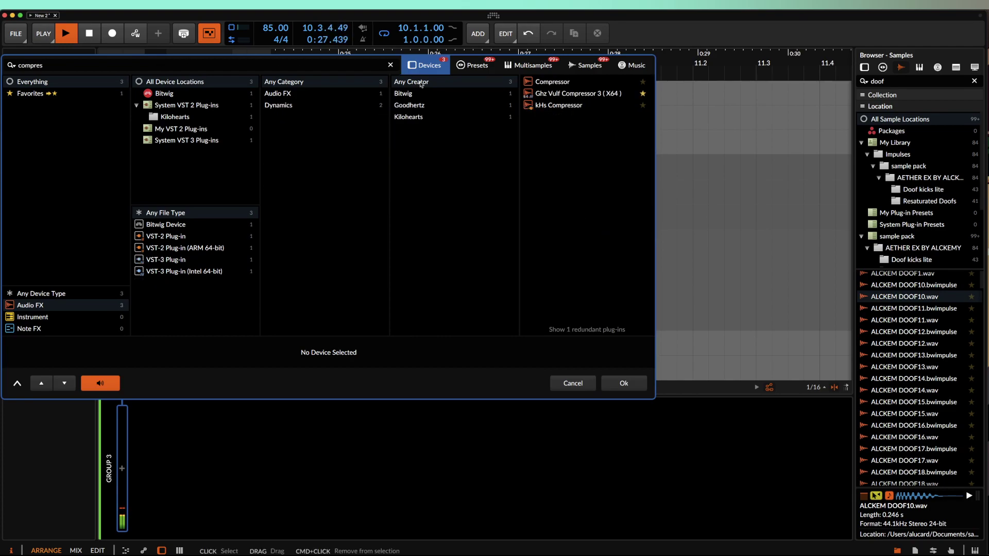
{"action": "left_click", "coordinate": [546, 82]}
{"action": "left_click", "coordinate": [624, 383]}
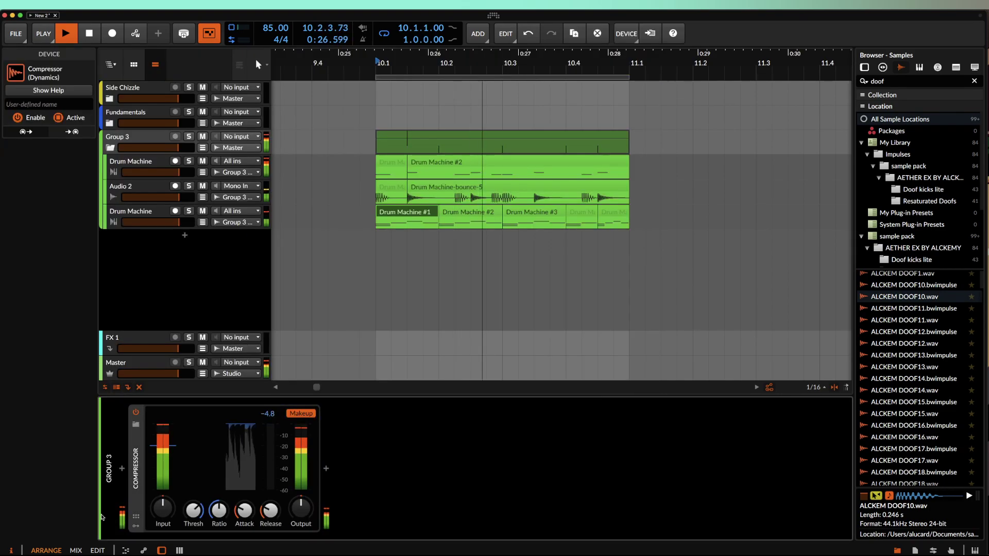
Step: Turn off the group Compressor's Makeup, adjust its threshold and attack, set output to +8.1 dB and release to 83.2 ms, and collapse it
{"action": "left_click", "coordinate": [296, 415]}
{"action": "left_click_drag", "start_coordinate": [190, 514], "coordinate": [191, 504]}
{"action": "left_click_drag", "start_coordinate": [301, 509], "coordinate": [301, 500]}
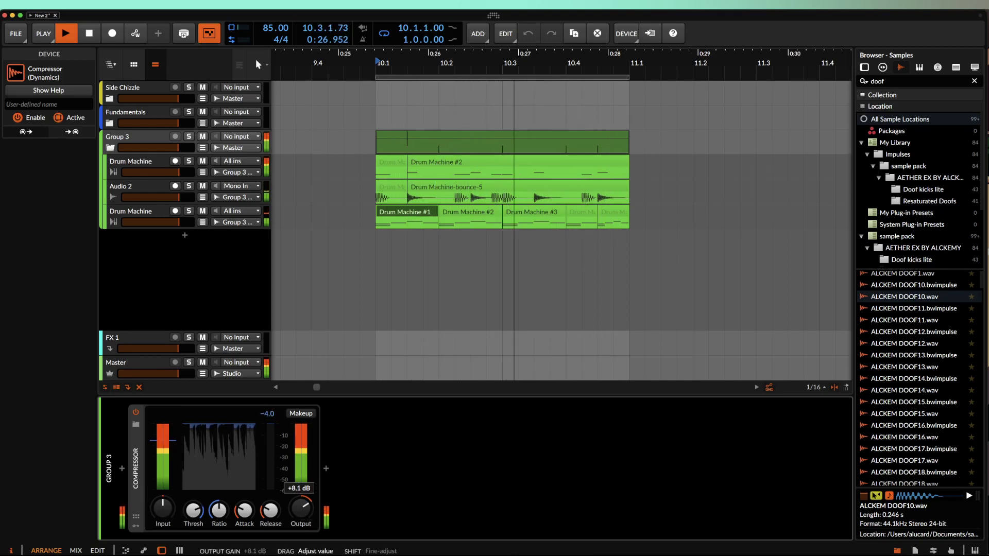
{"action": "left_click_drag", "start_coordinate": [245, 510], "coordinate": [270, 519]}
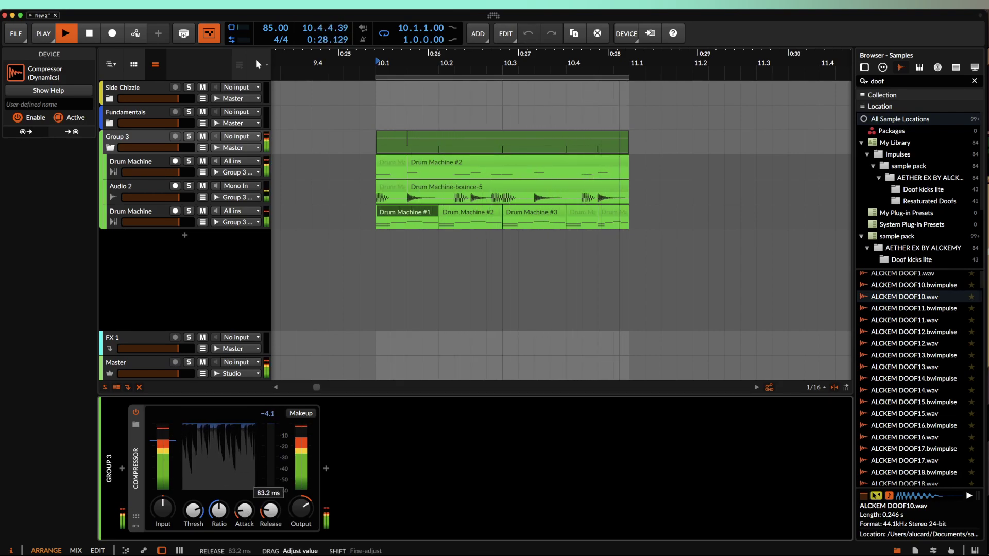
{"action": "double_click", "coordinate": [136, 461]}
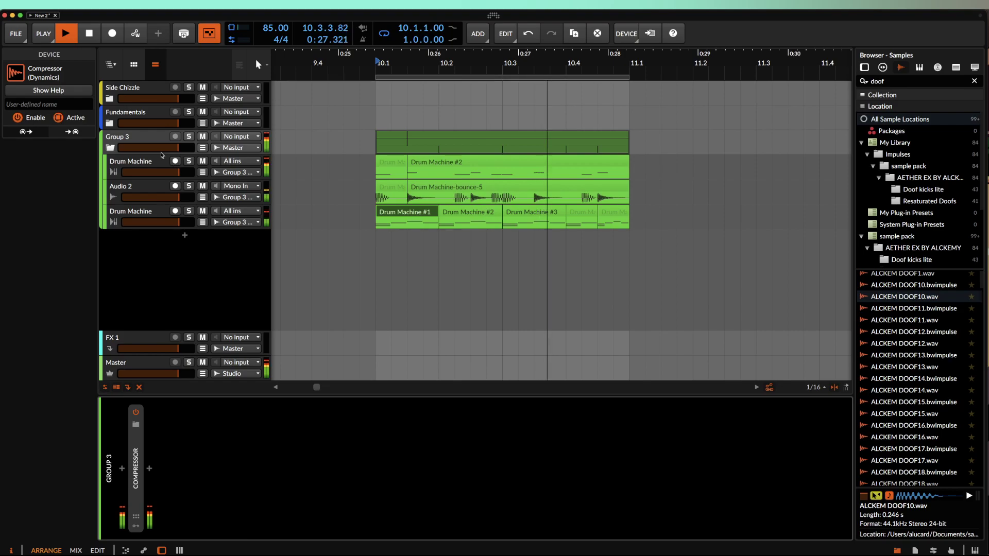
Step: Insert Bitwig's Convolution device after the Compressor on the Group 3 track
{"action": "left_click", "coordinate": [151, 138]}
{"action": "left_click", "coordinate": [134, 164]}
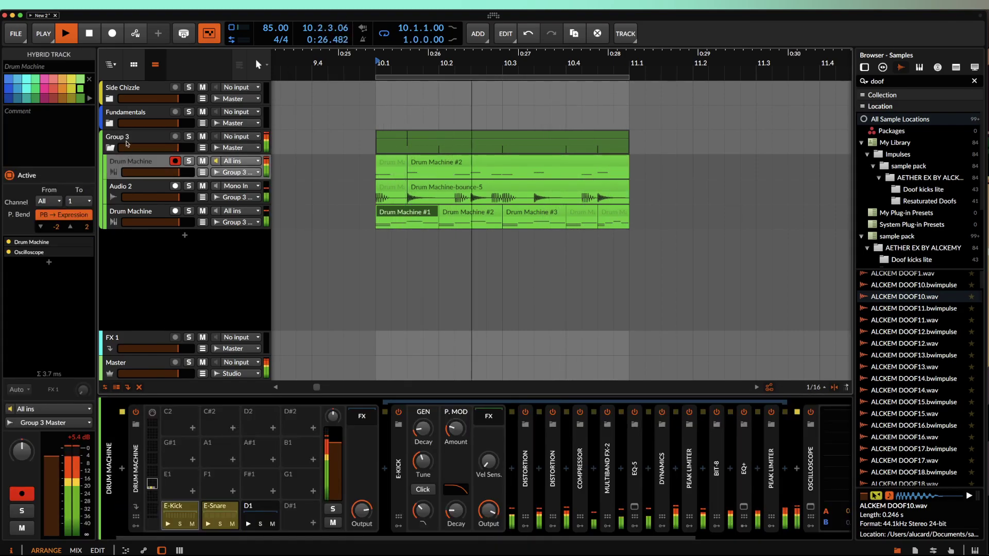
{"action": "left_click", "coordinate": [126, 141]}
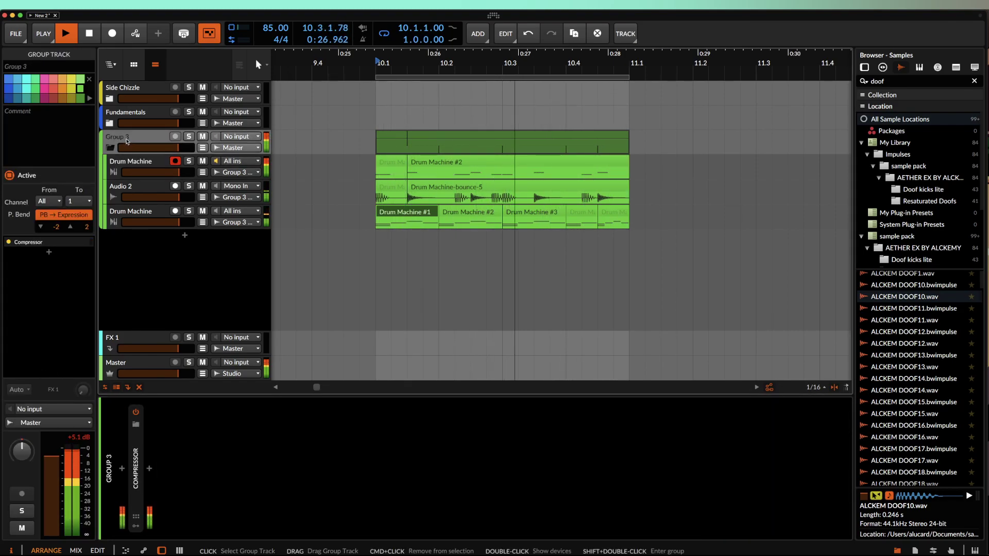
{"action": "left_click", "coordinate": [149, 470]}
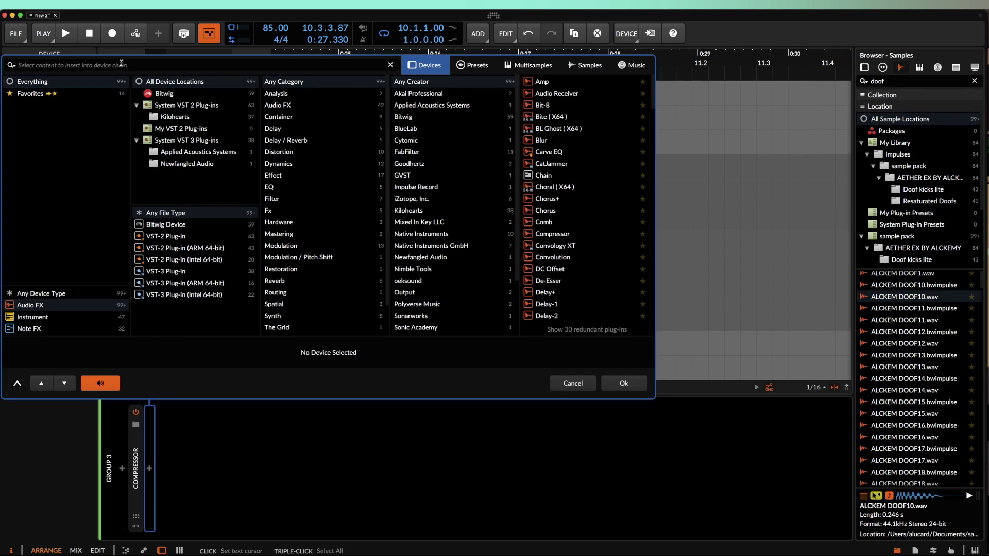
{"action": "type", "text": "conv"}
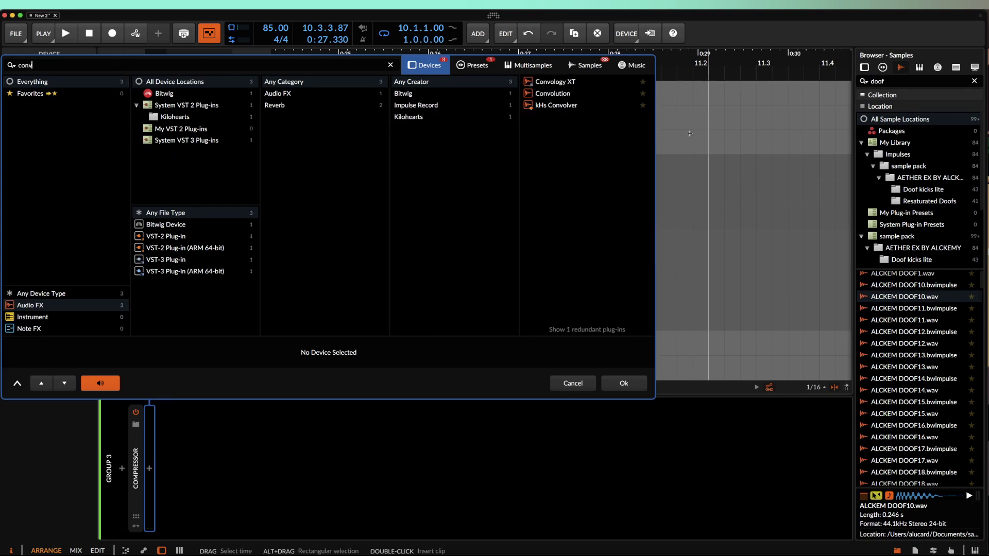
{"action": "left_click", "coordinate": [553, 93]}
{"action": "left_click", "coordinate": [626, 381]}
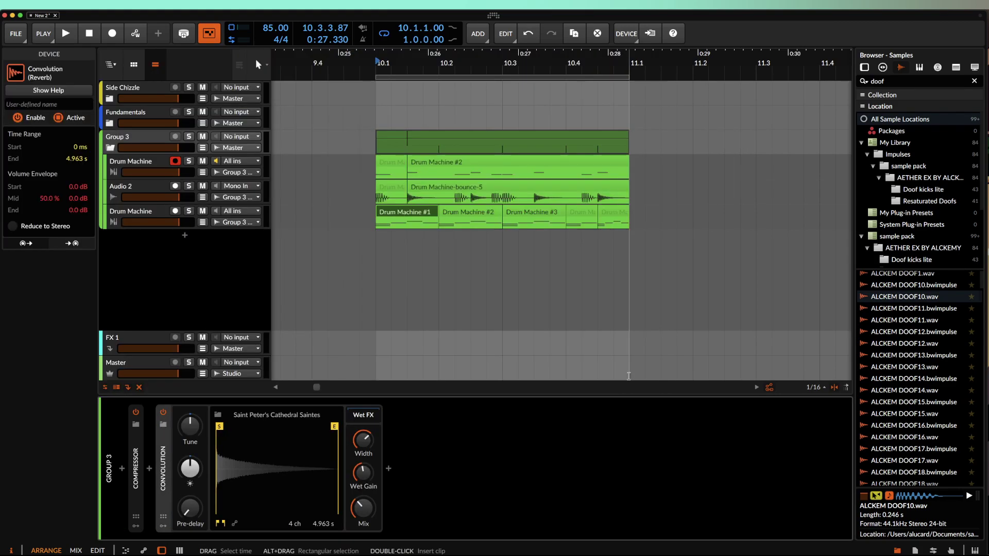
Step: Load the impulse "ess.2_Crash Cym(9)" into the Group 3 Convolution
{"action": "left_click", "coordinate": [261, 417]}
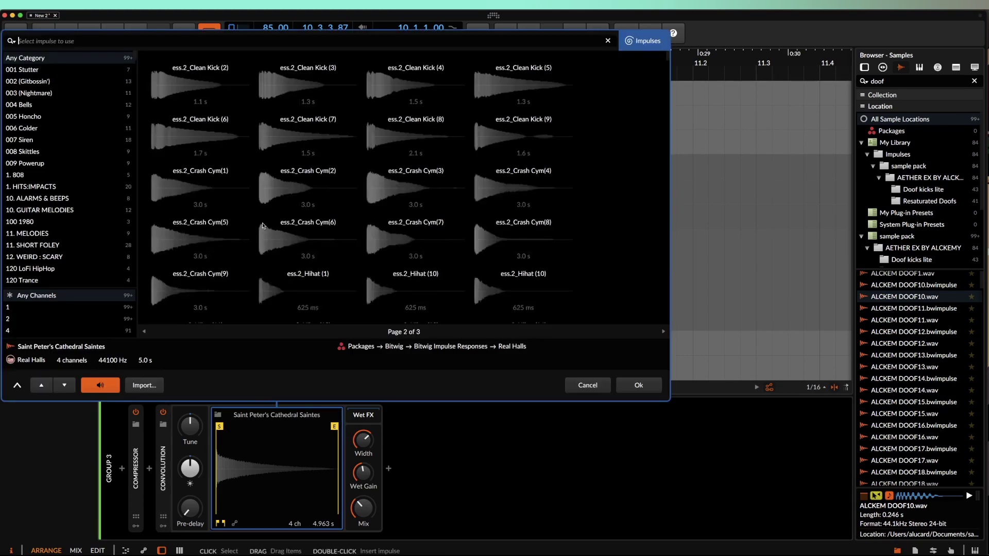
{"action": "left_click", "coordinate": [213, 282]}
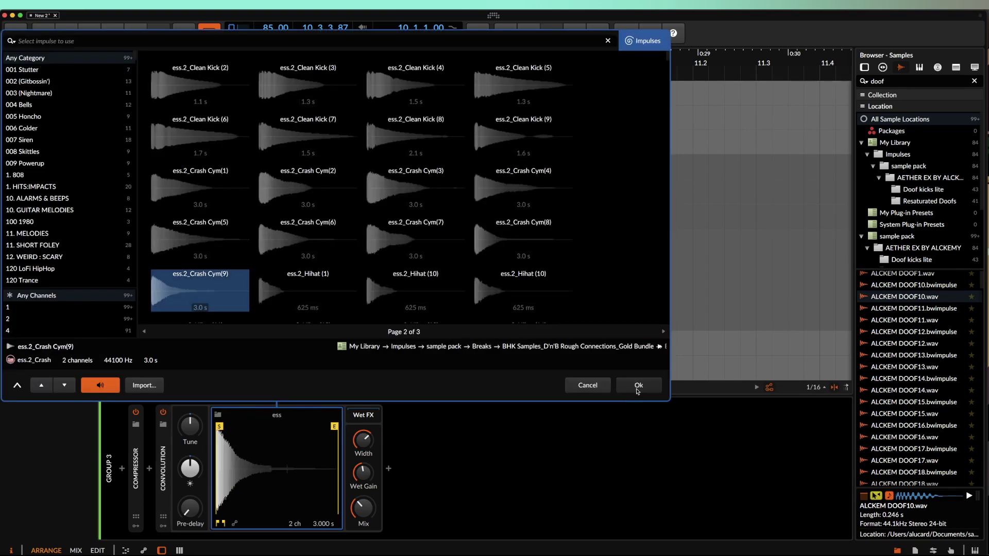
{"action": "left_click", "coordinate": [638, 386]}
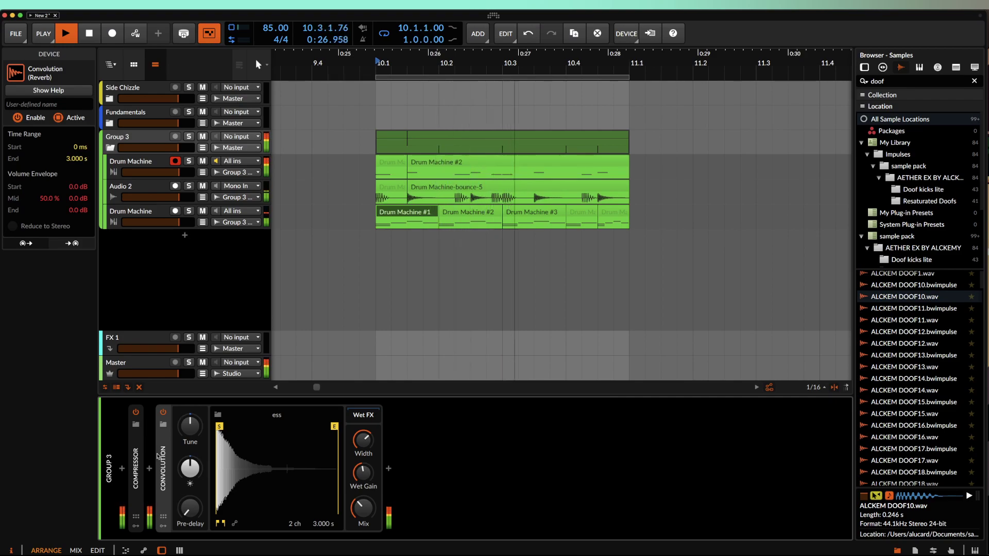
Step: Wrap the Convolution in an FX Layer container and add an empty second layer for the dry signal
{"action": "key", "text": "super+g"}
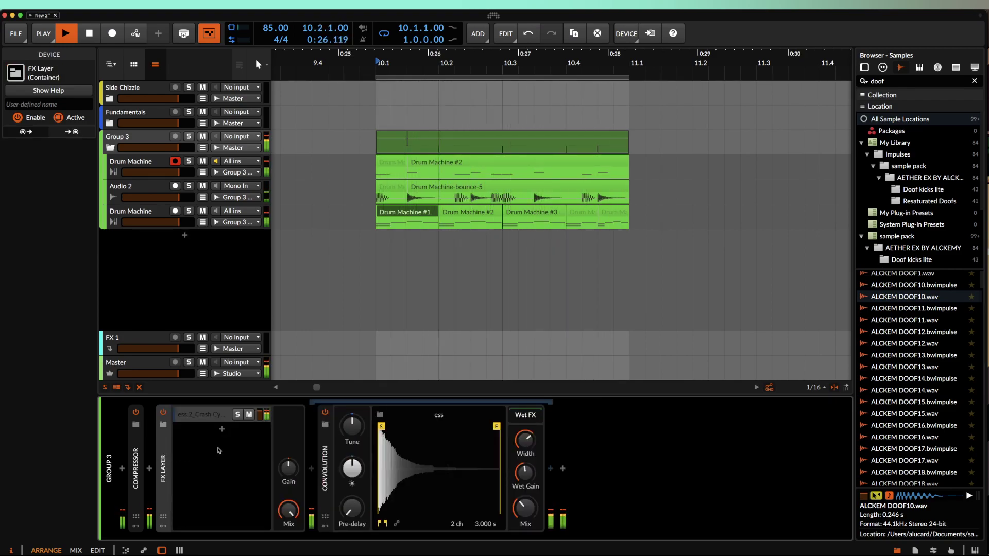
{"action": "left_click", "coordinate": [222, 430]}
{"action": "left_click", "coordinate": [622, 384]}
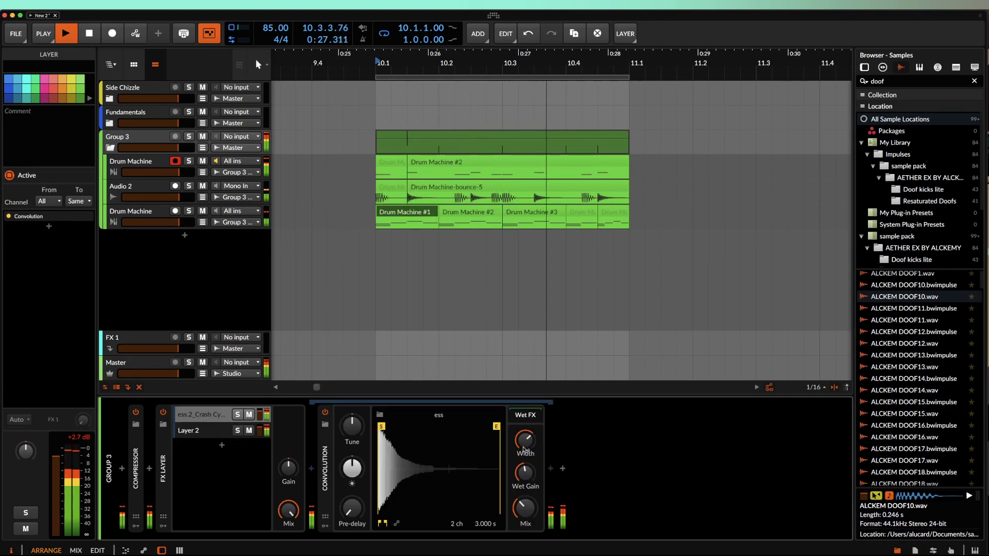
Step: Narrow the Convolution's width, make its mix fully wet, and lower the crash layer's volume to -15.9 dB
{"action": "left_click_drag", "start_coordinate": [521, 451], "coordinate": [521, 449]}
{"action": "left_click_drag", "start_coordinate": [522, 507], "coordinate": [523, 458]}
{"action": "left_click", "coordinate": [224, 422]}
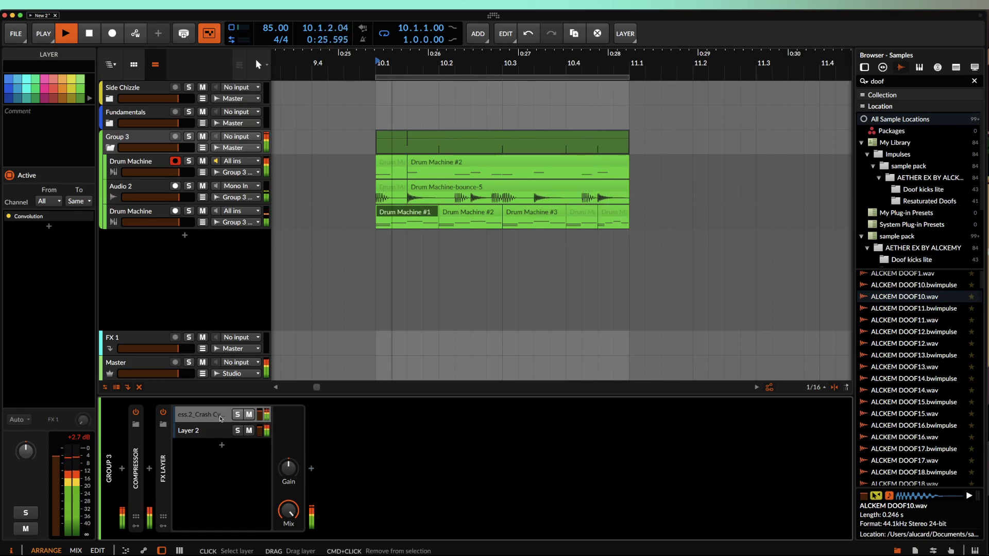
{"action": "left_click_drag", "start_coordinate": [259, 415], "coordinate": [260, 451]}
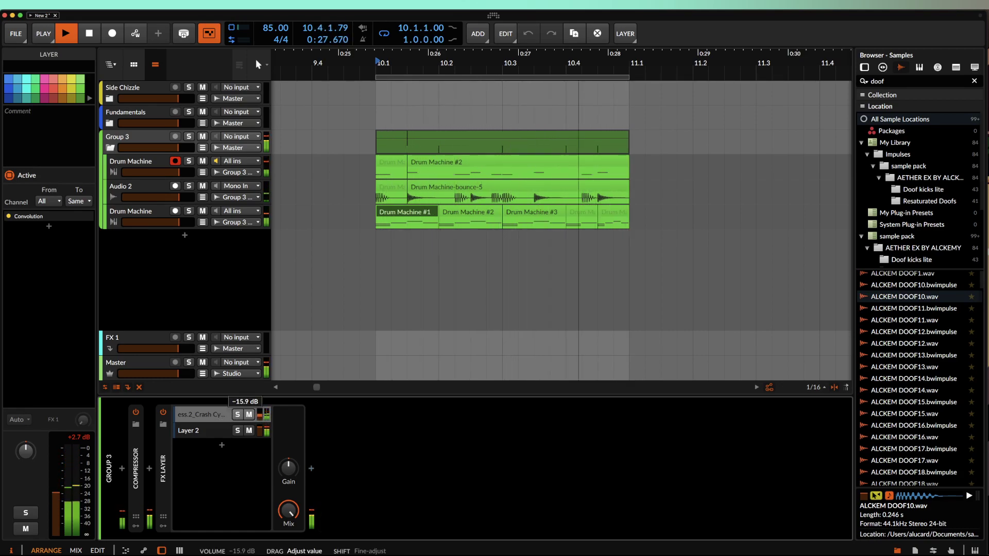
Step: Shorten the crash impulse to 970 ms and fade its volume envelope to about -16.5 dB mid-way and silence at the end
{"action": "left_click", "coordinate": [223, 418]}
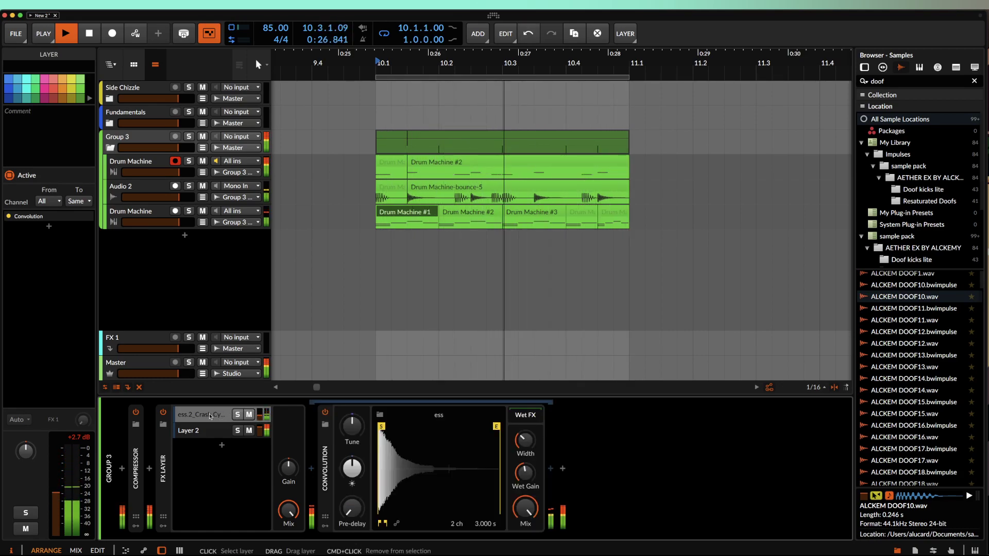
{"action": "mouse_move", "coordinate": [501, 438]}
{"action": "left_mouse_down"}
{"action": "mouse_move", "coordinate": [448, 463]}
{"action": "mouse_move", "coordinate": [407, 526]}
{"action": "left_mouse_up"}
{"action": "left_click", "coordinate": [397, 524]}
{"action": "left_click_drag", "start_coordinate": [500, 471], "coordinate": [500, 510]}
{"action": "left_click_drag", "start_coordinate": [439, 489], "coordinate": [439, 509]}
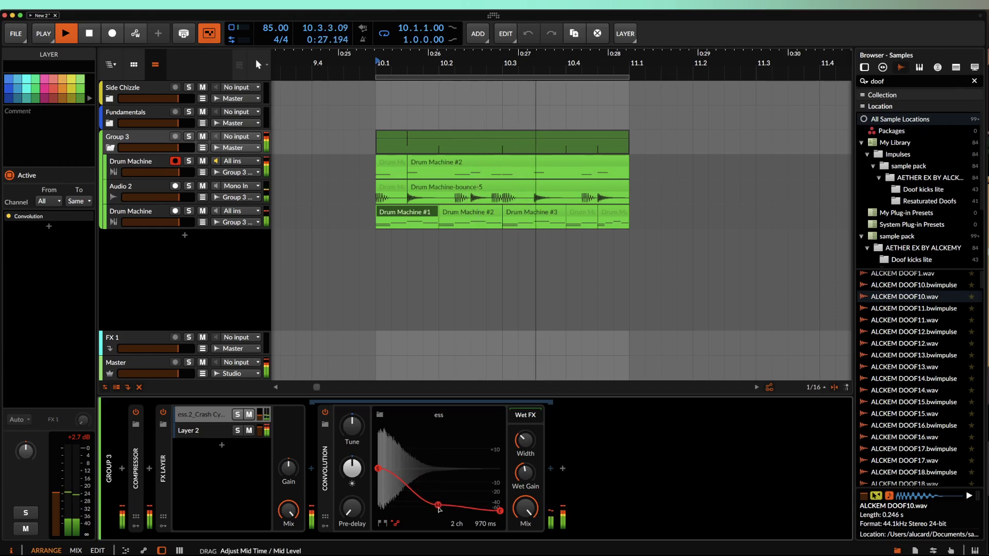
{"action": "double_click", "coordinate": [325, 469]}
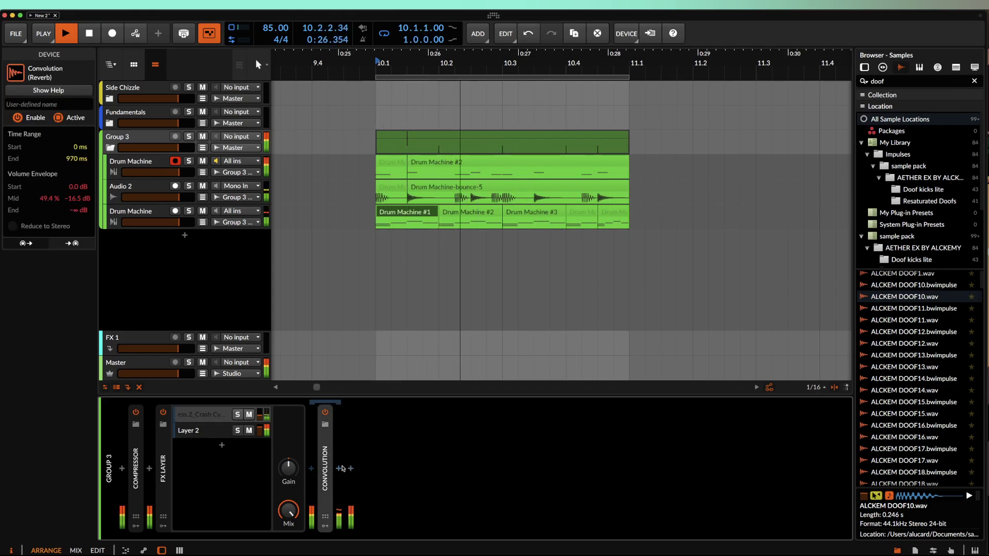
{"action": "left_click", "coordinate": [340, 469]}
{"action": "type", "text": "fre"}
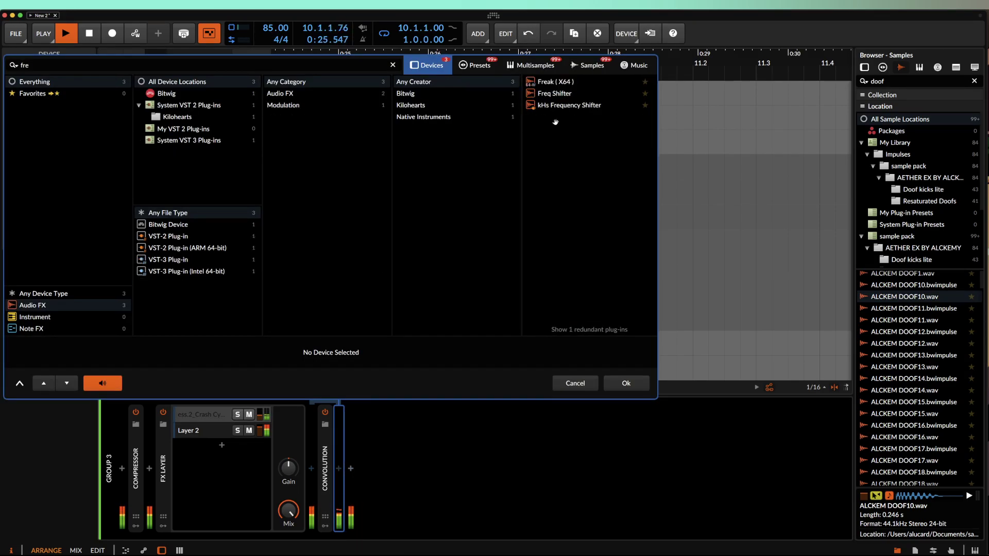
{"action": "double_click", "coordinate": [556, 105]}
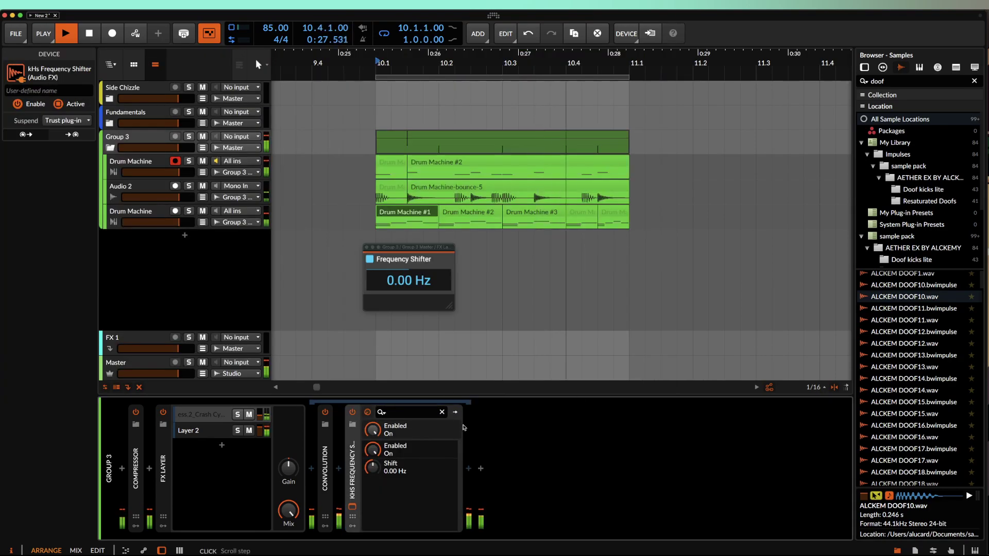
{"action": "left_click", "coordinate": [366, 247]}
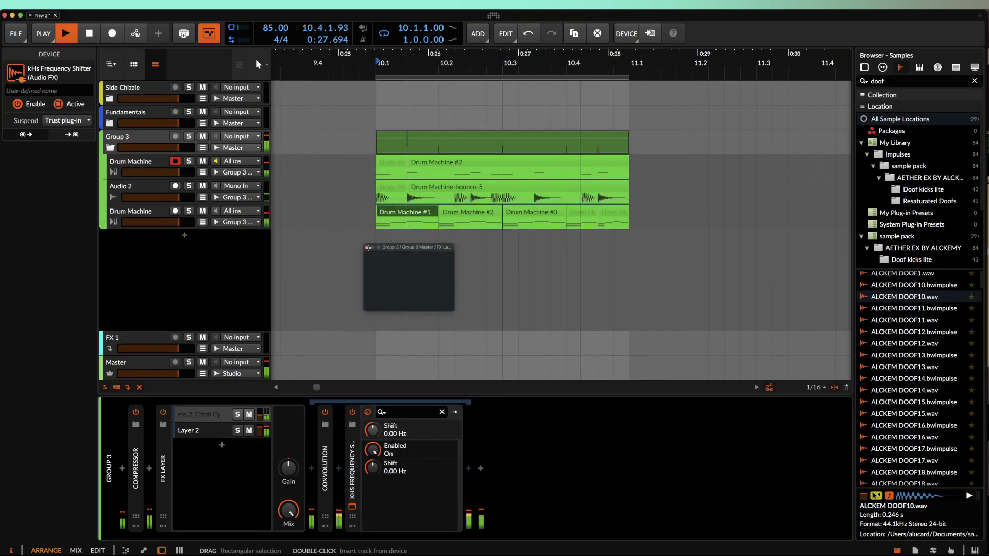
{"action": "key", "text": "Delete"}
Step: Insert Bitwig's Freq Shifter after the Convolution in the crash layer
{"action": "left_click", "coordinate": [351, 467]}
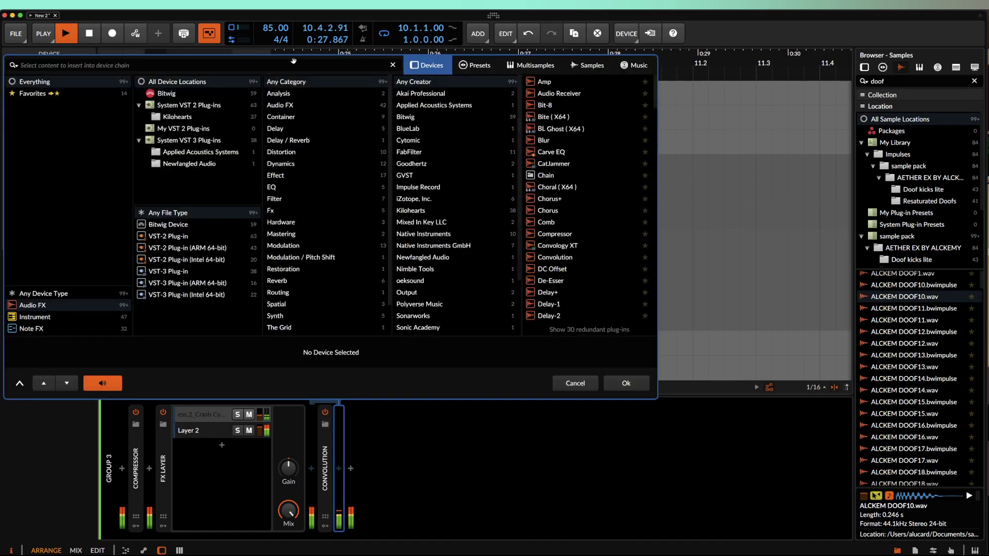
{"action": "type", "text": "fre"}
{"action": "left_click", "coordinate": [577, 107]}
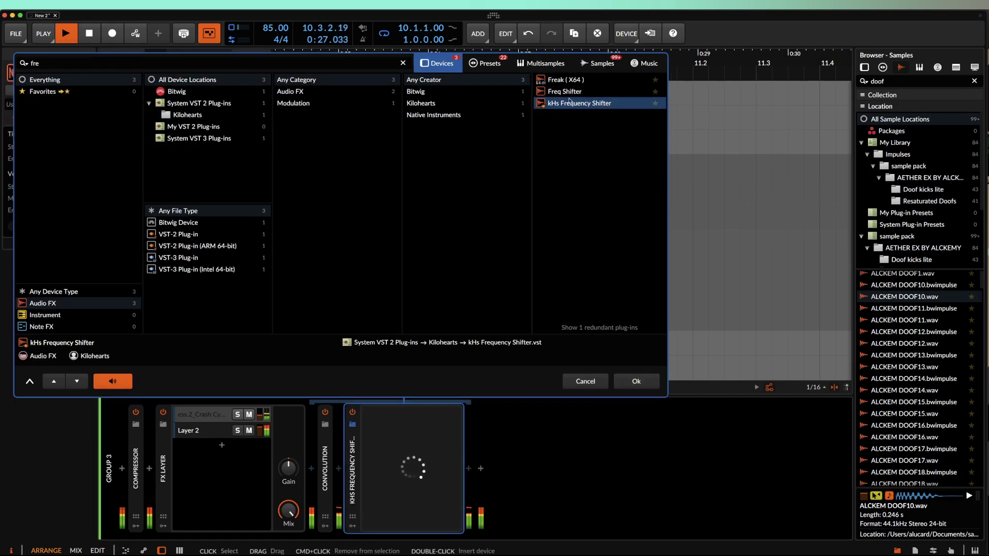
{"action": "left_click", "coordinate": [562, 93]}
{"action": "left_click", "coordinate": [637, 382]}
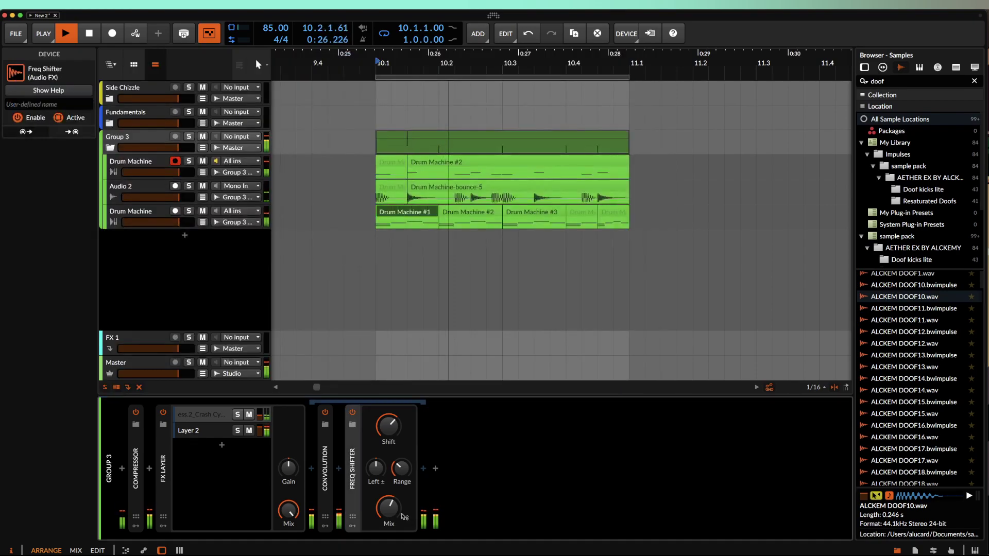
Step: Lower the Freq Shifter's shift and raise its range and mix while auditioning the crash layer solo, and collapse the FX Layer
{"action": "left_click_drag", "start_coordinate": [392, 442], "coordinate": [402, 465]}
{"action": "left_click", "coordinate": [237, 414]}
{"action": "left_click_drag", "start_coordinate": [383, 431], "coordinate": [402, 467]}
{"action": "left_click", "coordinate": [238, 415]}
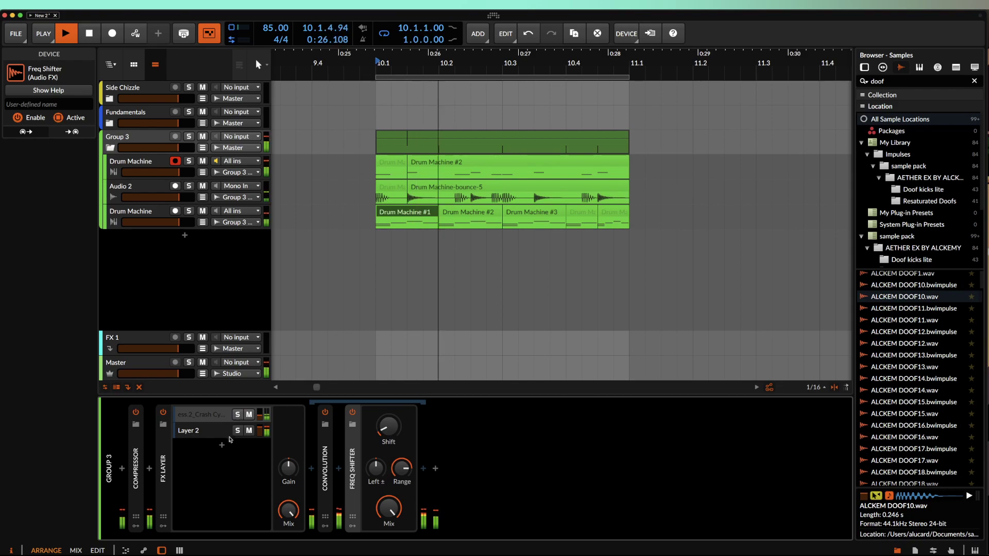
{"action": "left_click", "coordinate": [215, 419]}
{"action": "left_click", "coordinate": [206, 431]}
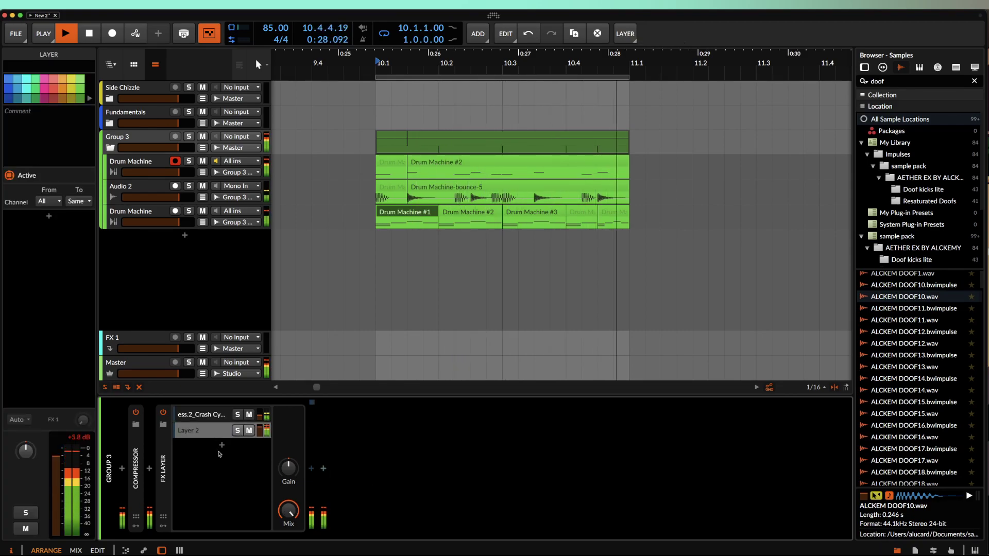
{"action": "left_click", "coordinate": [175, 445]}
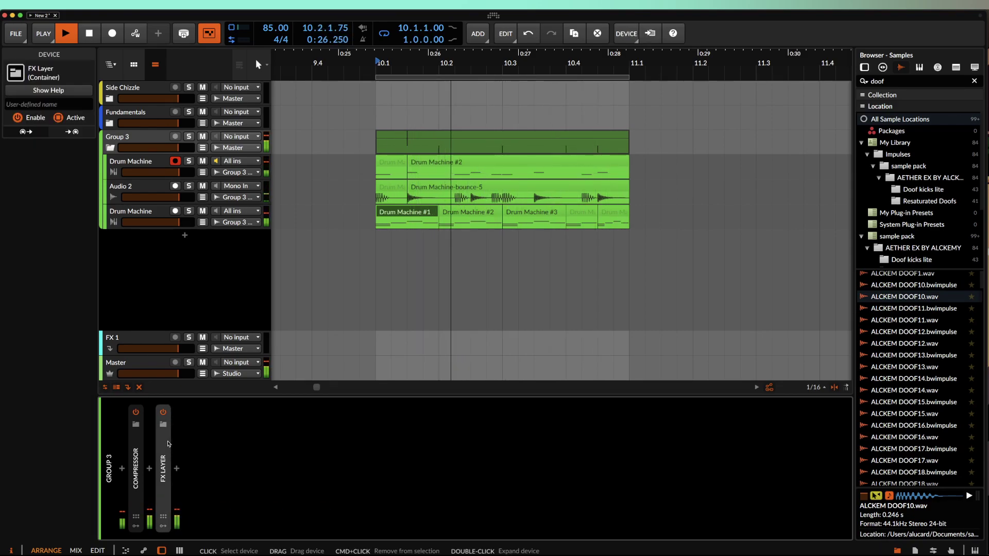
Step: Expand the Freq Shifter on the Audio 2 track, lower its shift amount, and collapse it again
{"action": "left_click", "coordinate": [381, 173]}
{"action": "scroll", "coordinate": [381, 173], "scroll_direction": "down", "scroll_amount": 2}
{"action": "scroll", "coordinate": [381, 172], "scroll_direction": "up", "scroll_amount": 5}
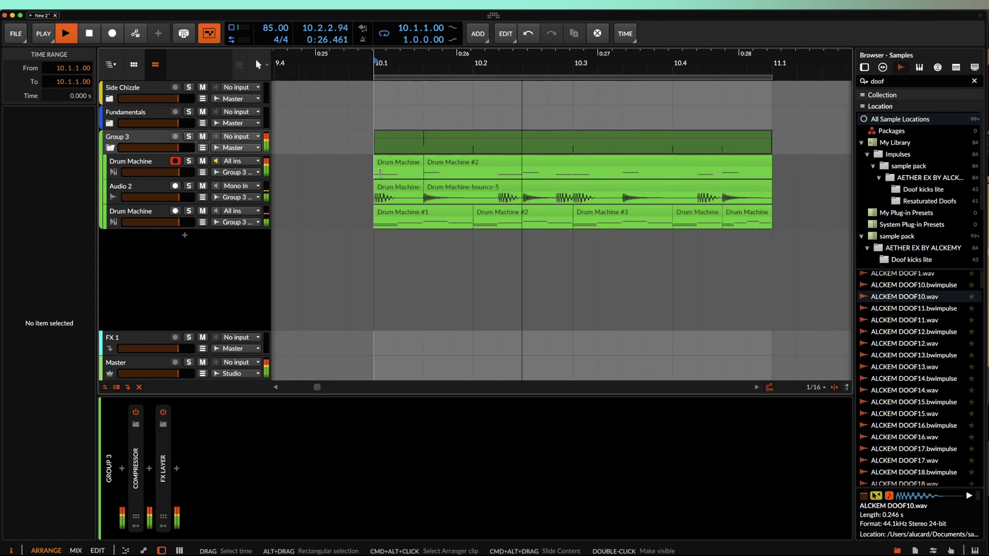
{"action": "left_click", "coordinate": [208, 183]}
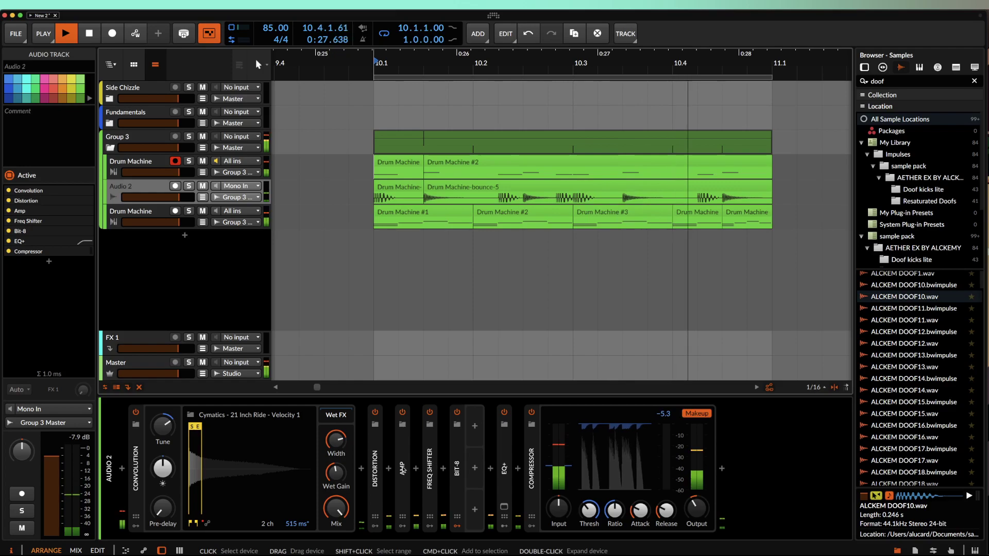
{"action": "left_click", "coordinate": [430, 469]}
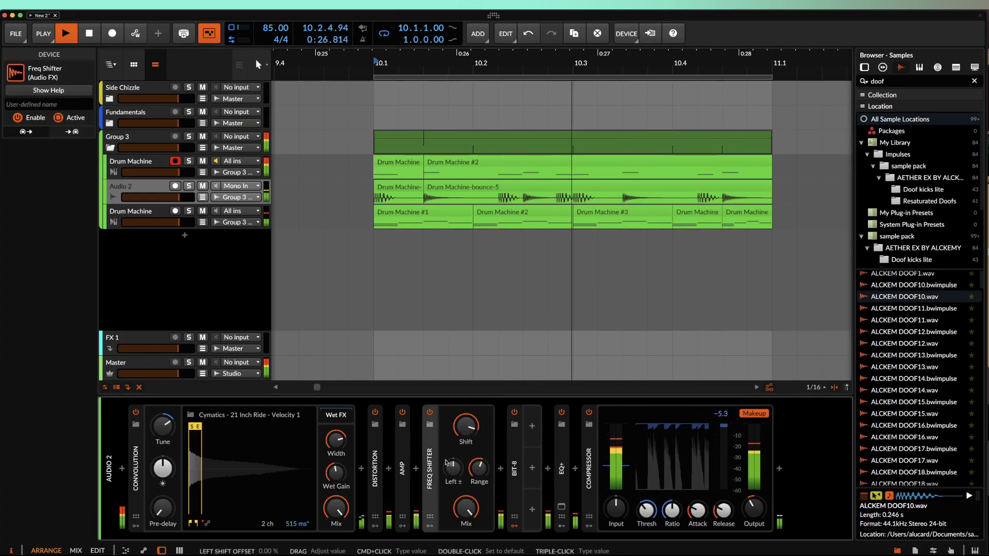
{"action": "left_click_drag", "start_coordinate": [467, 437], "coordinate": [468, 493]}
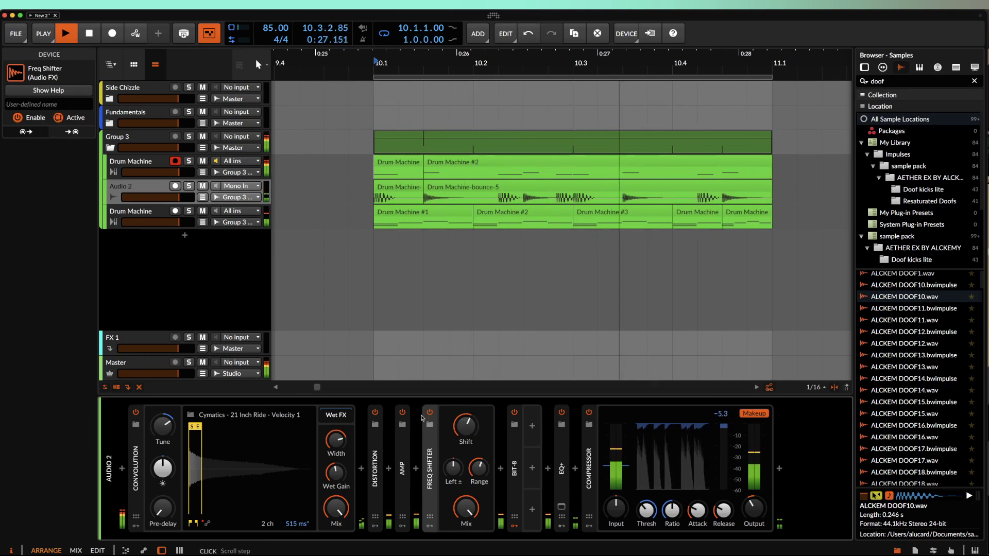
{"action": "double_click", "coordinate": [430, 442]}
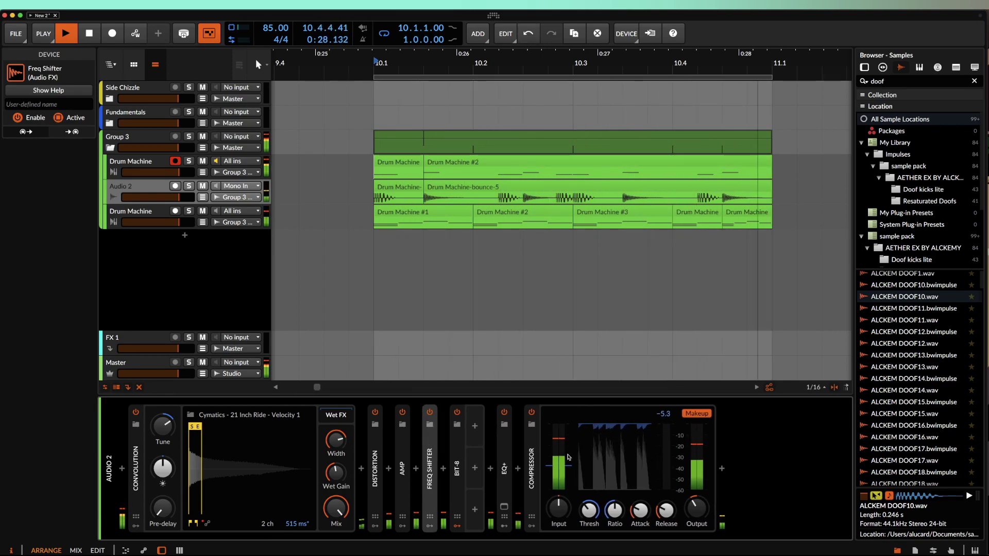
Step: Collapse the Compressor on the Audio 2 track and split its bounced clip at the main hits, including 10.2.4.30, 10.3.1 and 10.4.2
{"action": "left_click", "coordinate": [531, 450]}
{"action": "double_click", "coordinate": [531, 450]}
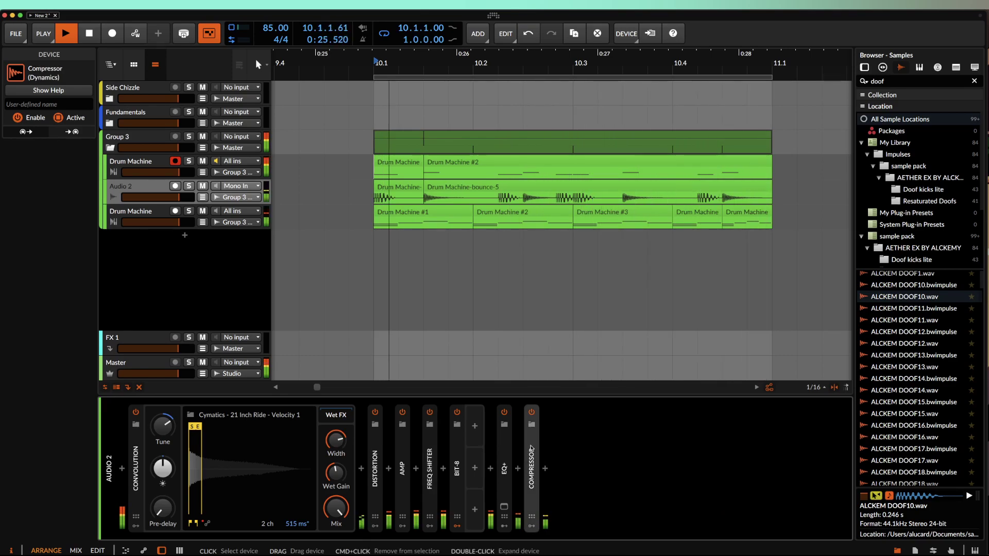
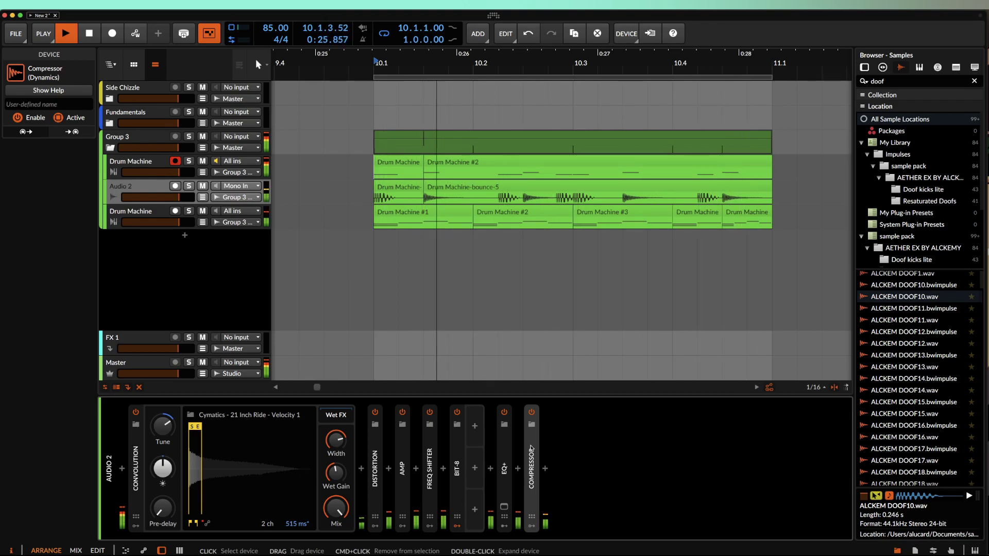
{"action": "left_click", "coordinate": [386, 195]}
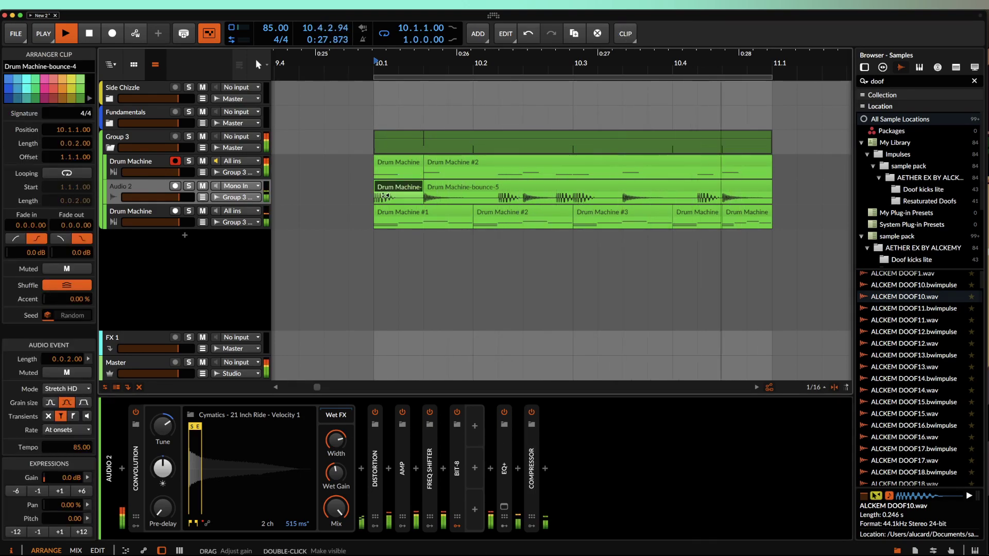
{"action": "left_click", "coordinate": [498, 200]}
{"action": "key", "text": "super+e"}
{"action": "left_click", "coordinate": [547, 202]}
{"action": "key", "text": "super+e"}
{"action": "scroll", "coordinate": [556, 200], "scroll_direction": "up", "scroll_amount": 5}
{"action": "left_click", "coordinate": [556, 199]}
{"action": "left_click", "coordinate": [597, 200]}
{"action": "scroll", "coordinate": [593, 202], "scroll_direction": "down", "scroll_amount": 5}
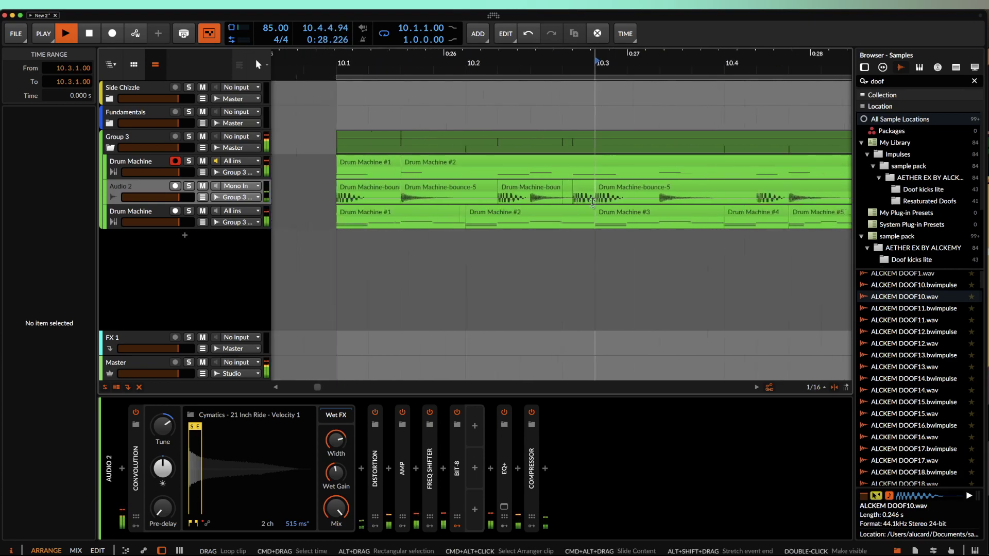
{"action": "scroll", "coordinate": [661, 201], "scroll_direction": "up", "scroll_amount": 5}
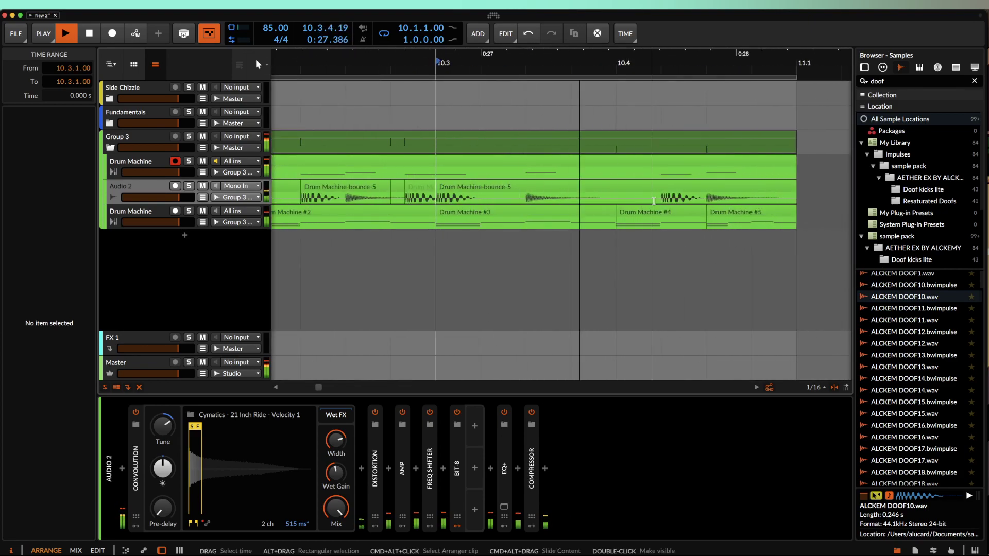
{"action": "scroll", "coordinate": [661, 201], "scroll_direction": "down", "scroll_amount": 5}
Step: Apply a 0.0.0.17 fade-in to the five Audio 2 clips that start on the main hits
{"action": "left_click", "coordinate": [664, 189]}
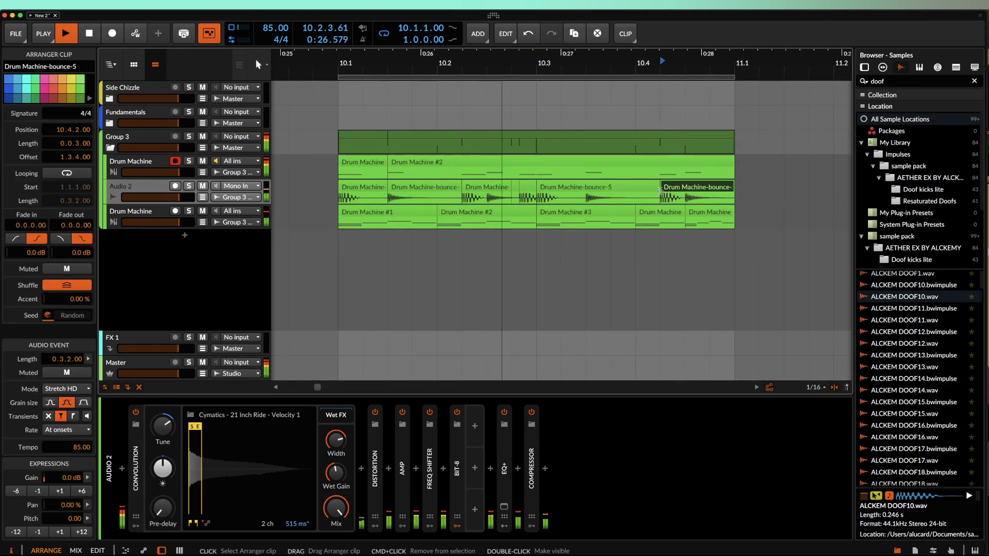
{"action": "left_click", "coordinate": [530, 188], "text": "shift"}
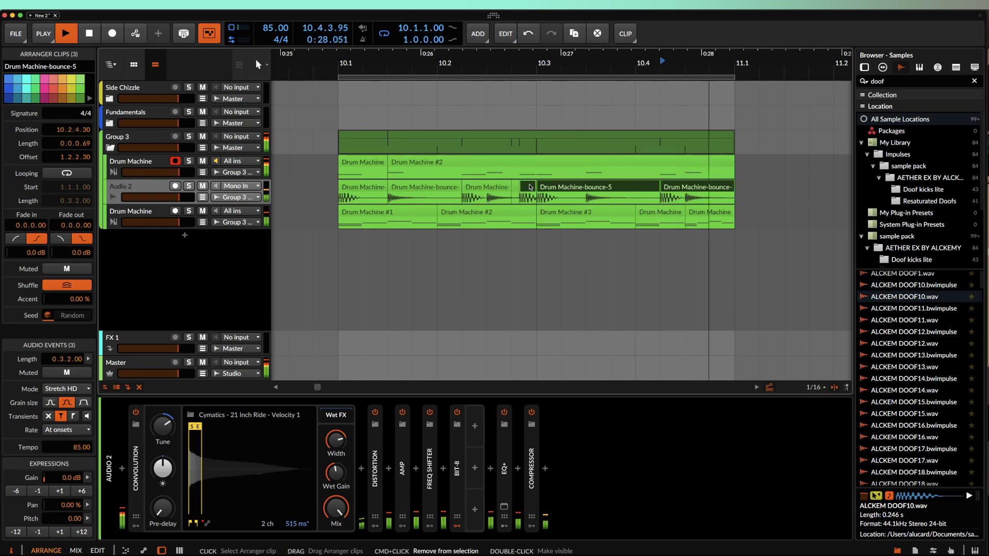
{"action": "left_click", "coordinate": [492, 189], "text": "shift"}
{"action": "left_click", "coordinate": [351, 186], "text": "shift"}
{"action": "scroll", "coordinate": [350, 191], "scroll_direction": "up", "scroll_amount": 5}
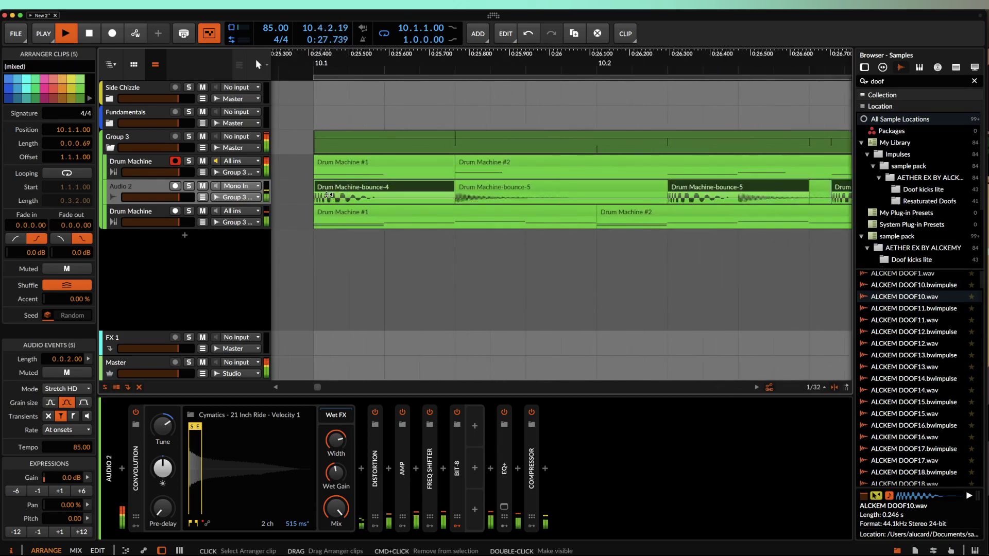
{"action": "left_click_drag", "start_coordinate": [318, 196], "coordinate": [326, 199]}
{"action": "scroll", "coordinate": [328, 197], "scroll_direction": "down", "scroll_amount": 4}
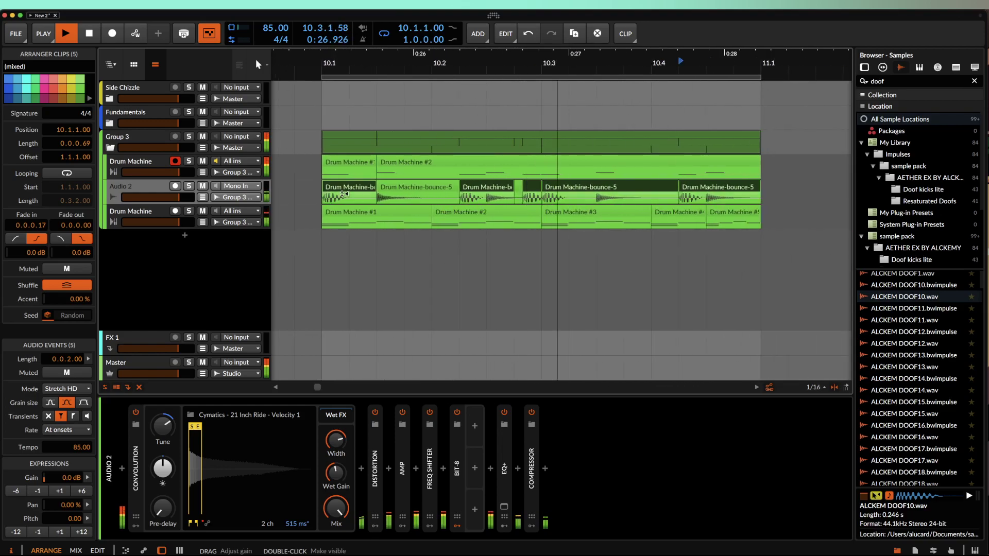
{"action": "left_click", "coordinate": [338, 189]}
{"action": "scroll", "coordinate": [338, 190], "scroll_direction": "down", "scroll_amount": 3}
{"action": "left_click", "coordinate": [205, 178]}
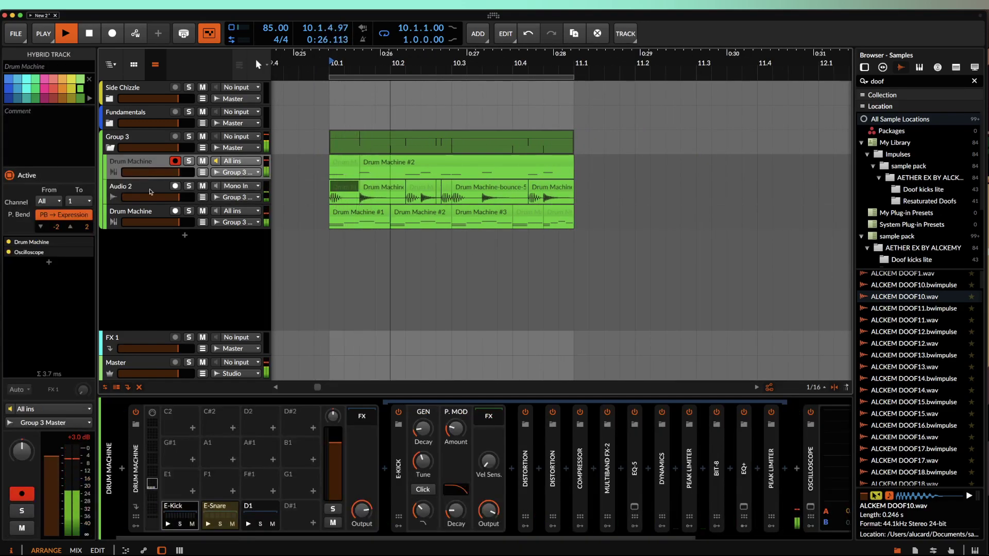
{"action": "left_click", "coordinate": [138, 185]}
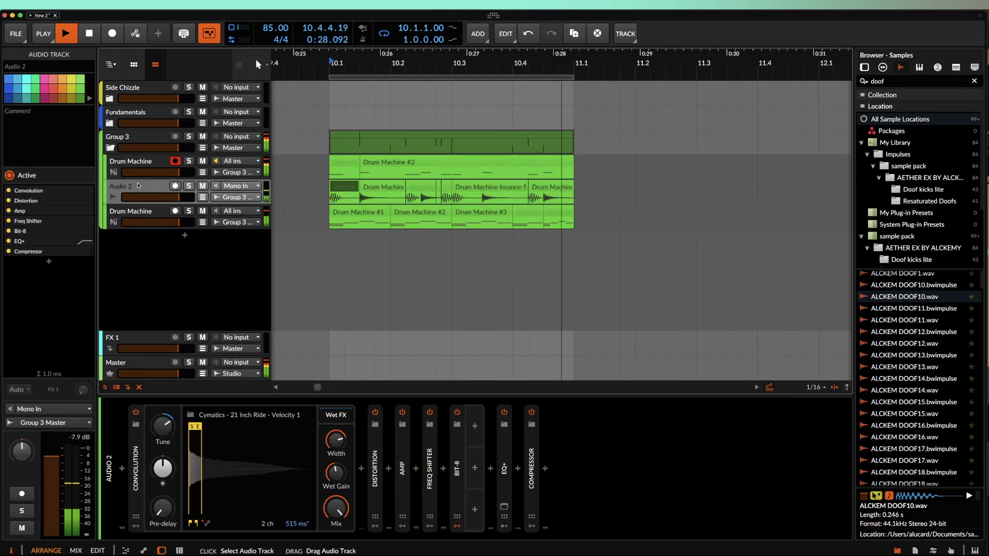
{"action": "left_click", "coordinate": [340, 163]}
{"action": "scroll", "coordinate": [340, 163], "scroll_direction": "down", "scroll_amount": 3}
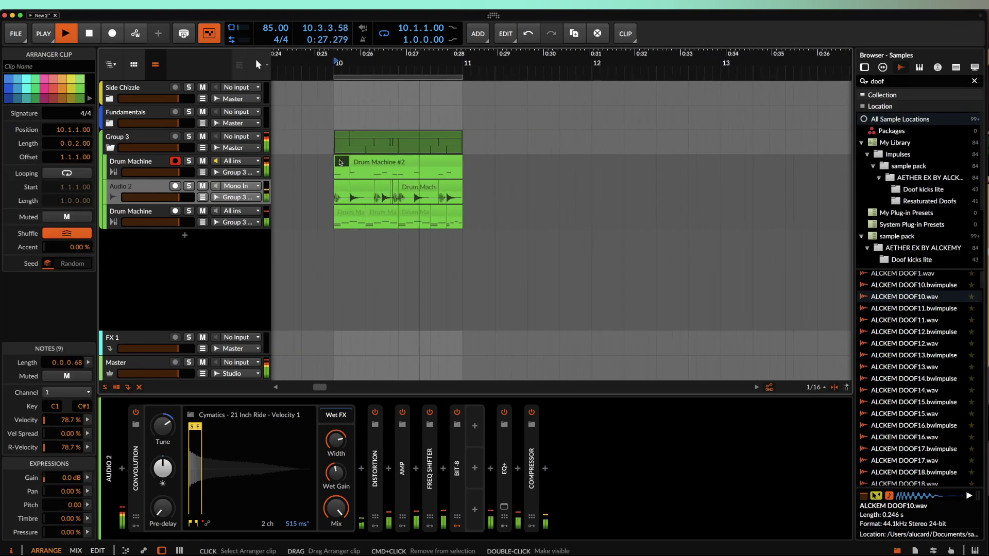
Step: Insert Pro-Q 3 between the Saturator and the Peak Limiter on the E-Hat Drum Machine track
{"action": "left_click", "coordinate": [188, 215]}
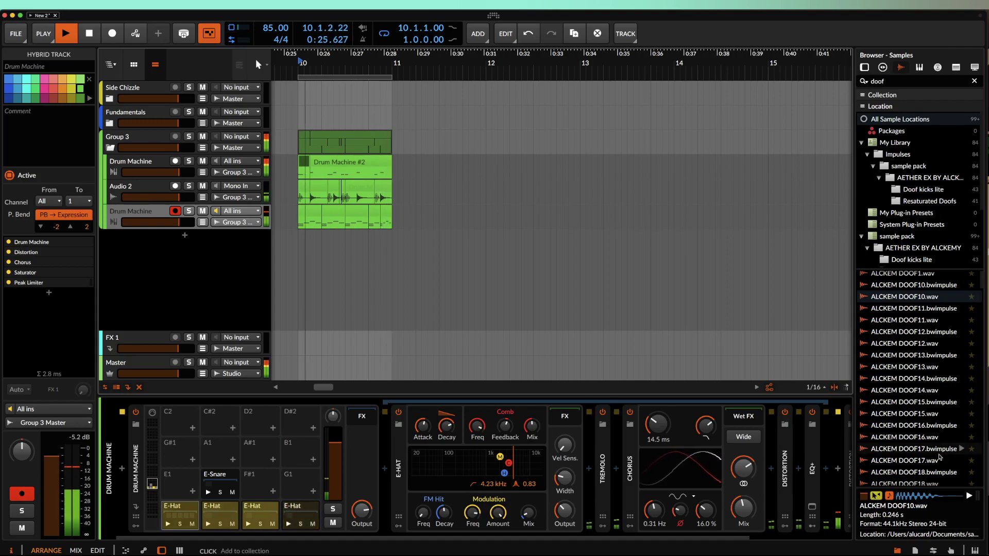
{"action": "scroll", "coordinate": [760, 471], "scroll_direction": "right", "scroll_amount": 3}
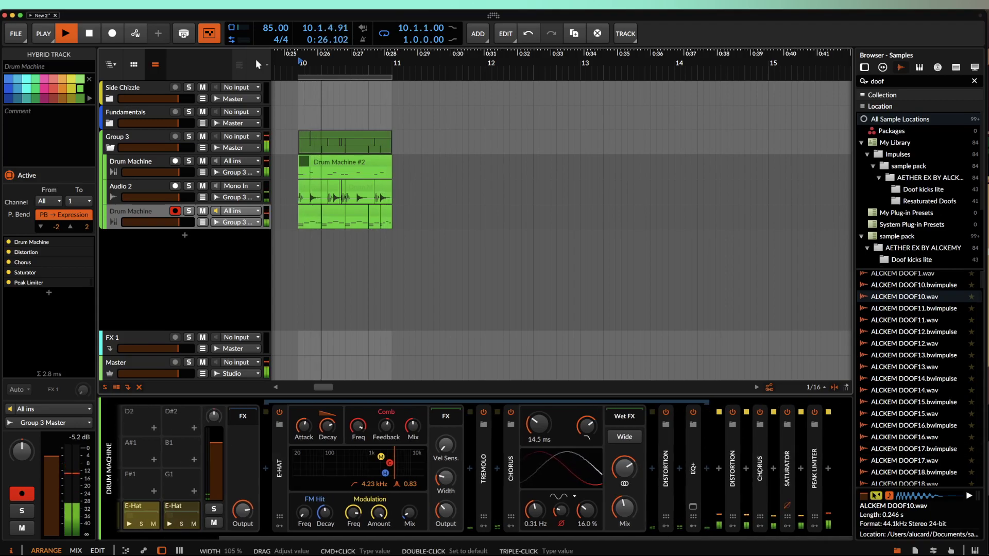
{"action": "left_click", "coordinate": [800, 468]}
{"action": "type", "text": "pro"}
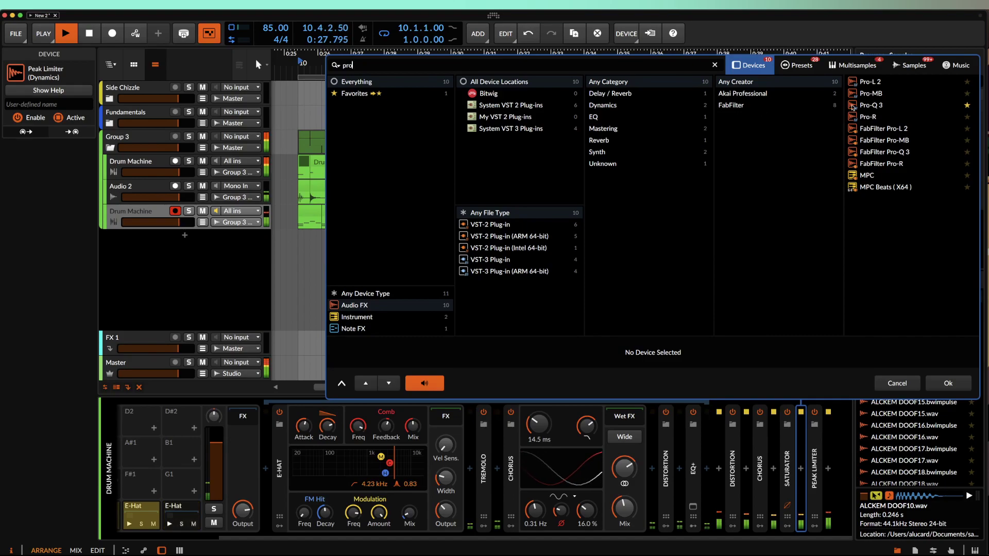
{"action": "double_click", "coordinate": [852, 106]}
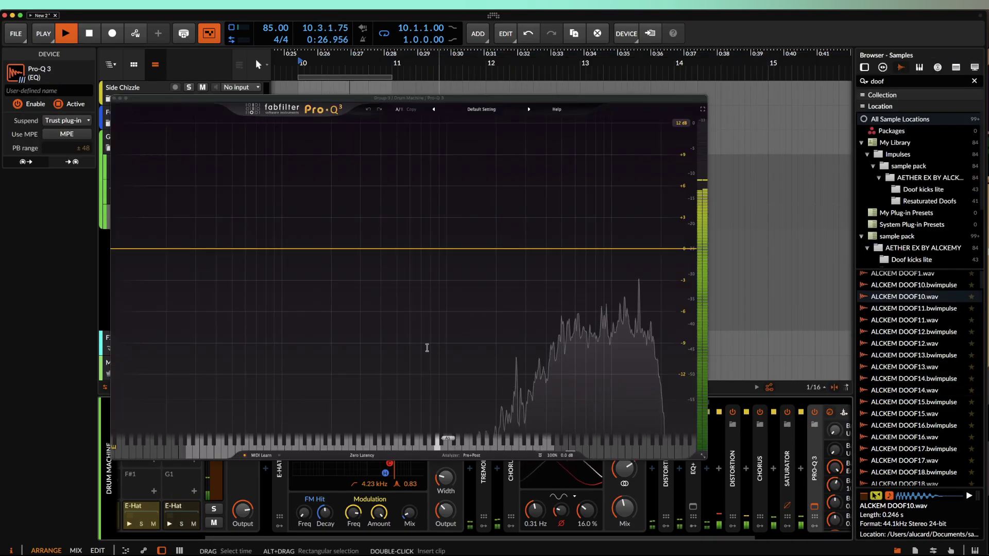
Step: Add a 12 dB/oct low cut at about 1983 Hz with a Q of 0.442 in Pro-Q 3 and close its window
{"action": "double_click", "coordinate": [124, 249]}
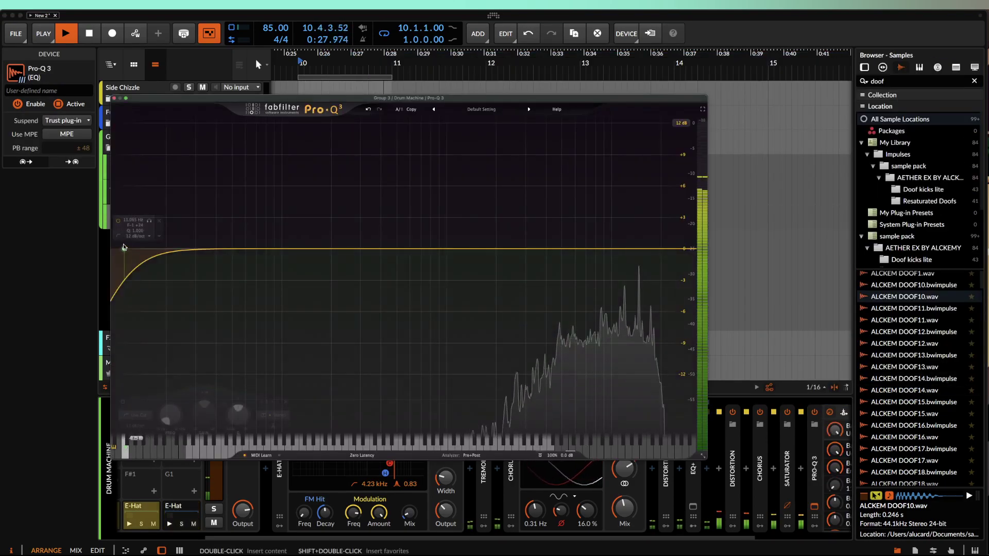
{"action": "left_click_drag", "start_coordinate": [124, 248], "coordinate": [496, 318]}
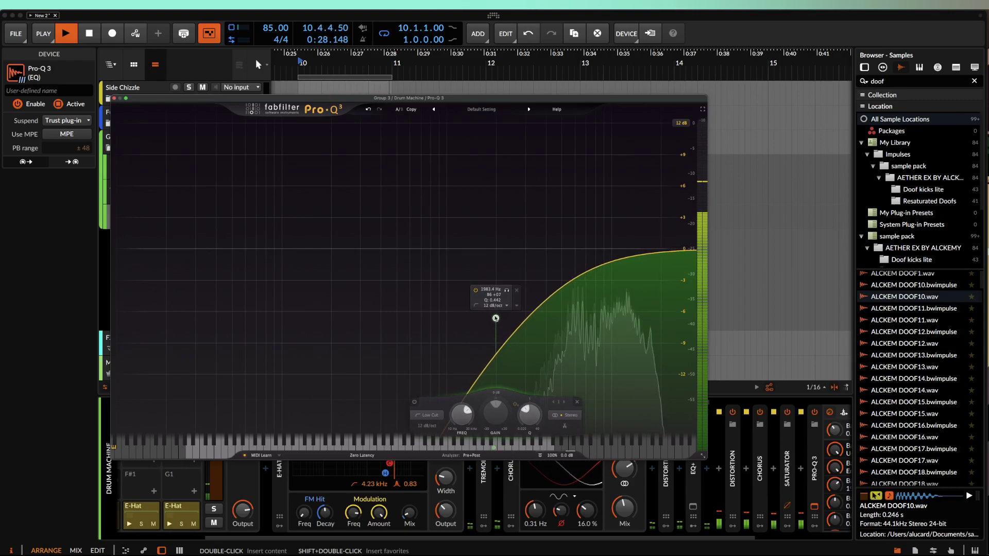
{"action": "left_click", "coordinate": [115, 98]}
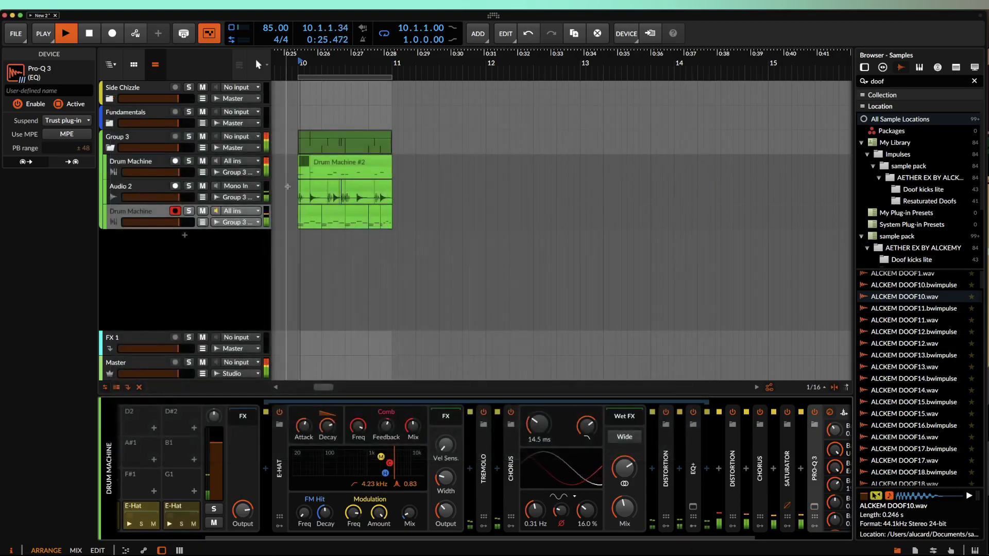
Step: Stop playback and collapse the E-Hat and Chorus devices on the E-Hat Drum Machine track
{"action": "left_click", "coordinate": [153, 210]}
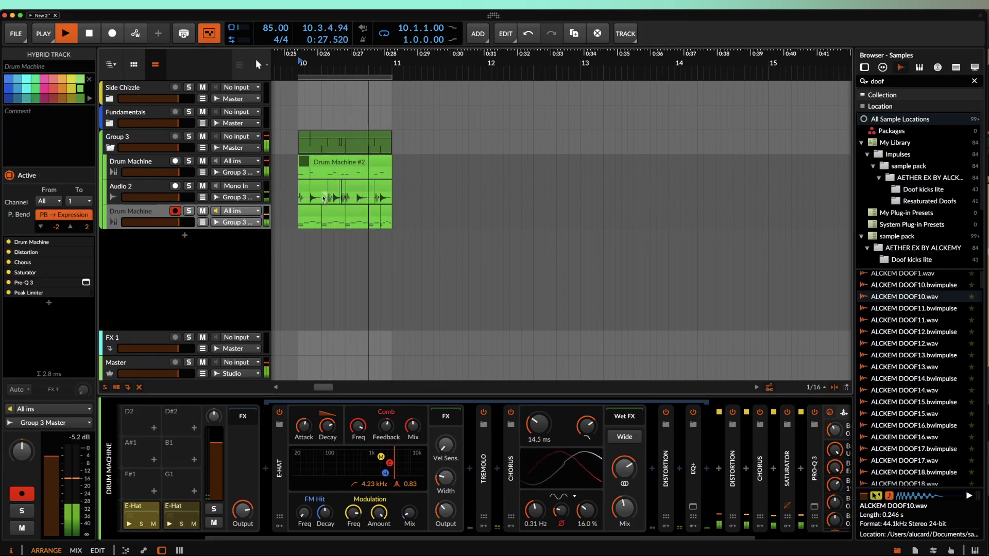
{"action": "key", "text": "space"}
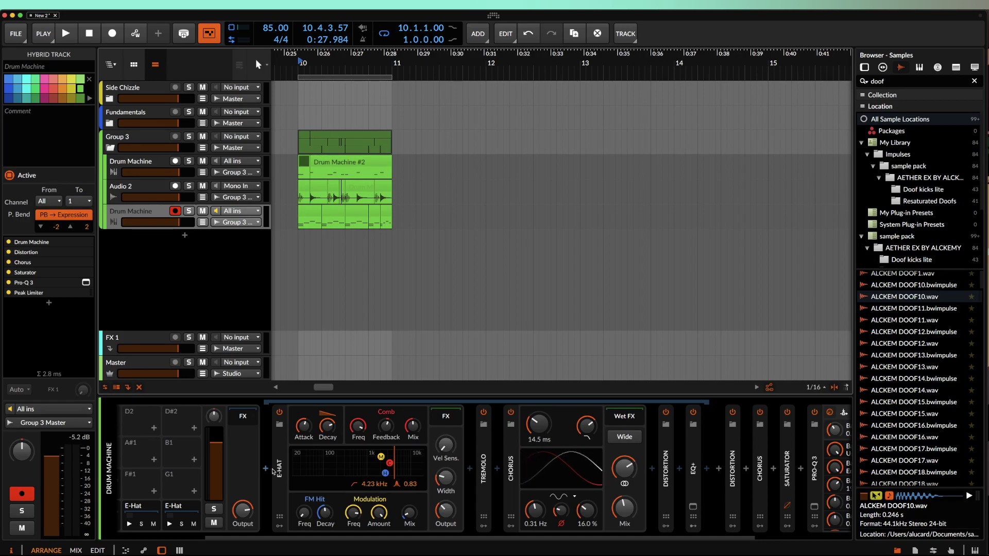
{"action": "left_click", "coordinate": [281, 450]}
{"action": "double_click", "coordinate": [383, 446]}
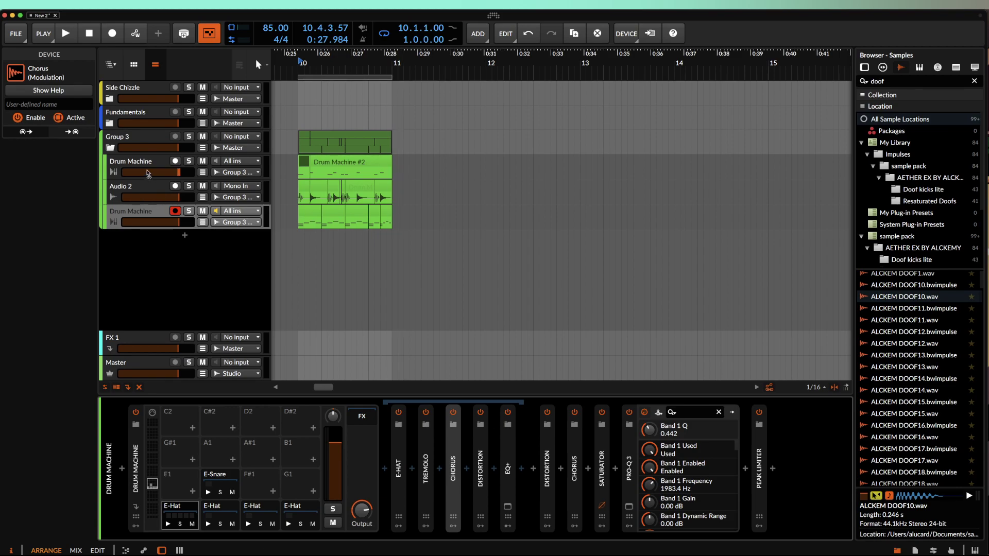
Step: Insert Bitwig's Peak Limiter after the FX Layer on the Group 3 track
{"action": "left_click", "coordinate": [140, 144]}
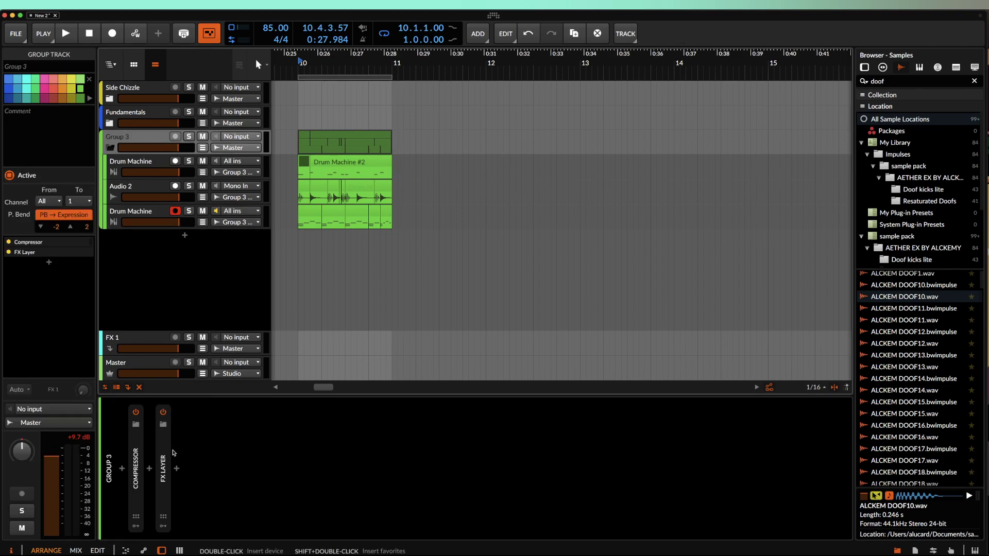
{"action": "left_click", "coordinate": [165, 446]}
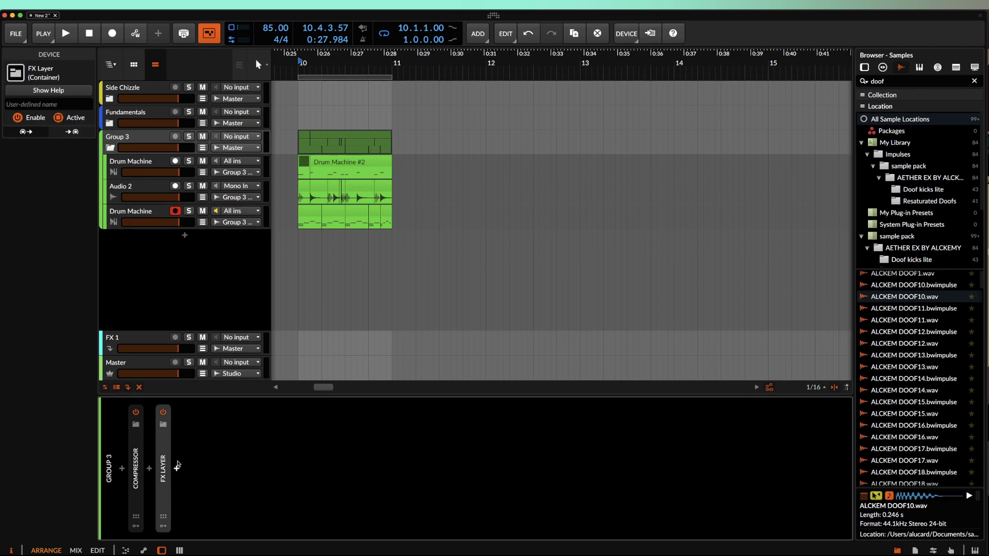
{"action": "left_click", "coordinate": [176, 467]}
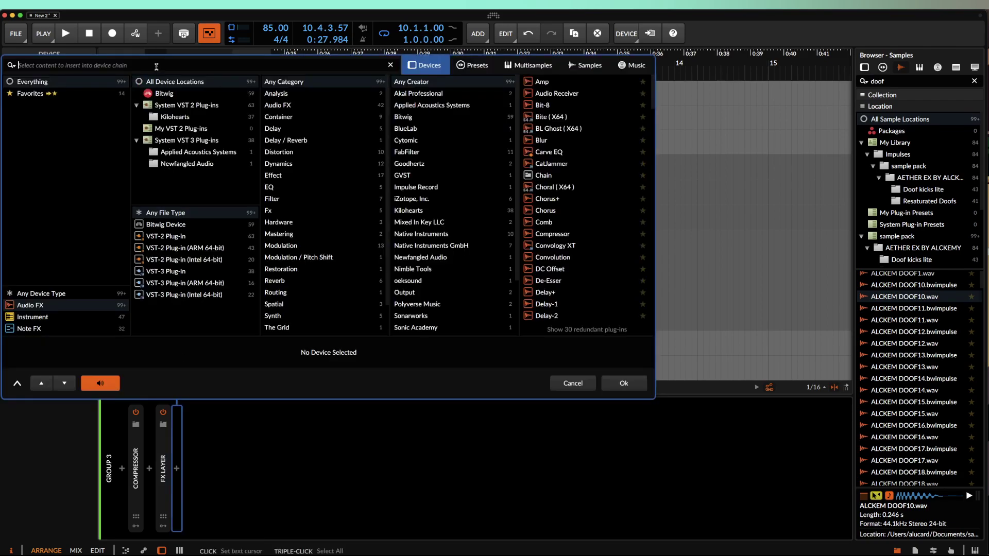
{"action": "type", "text": "limiter"}
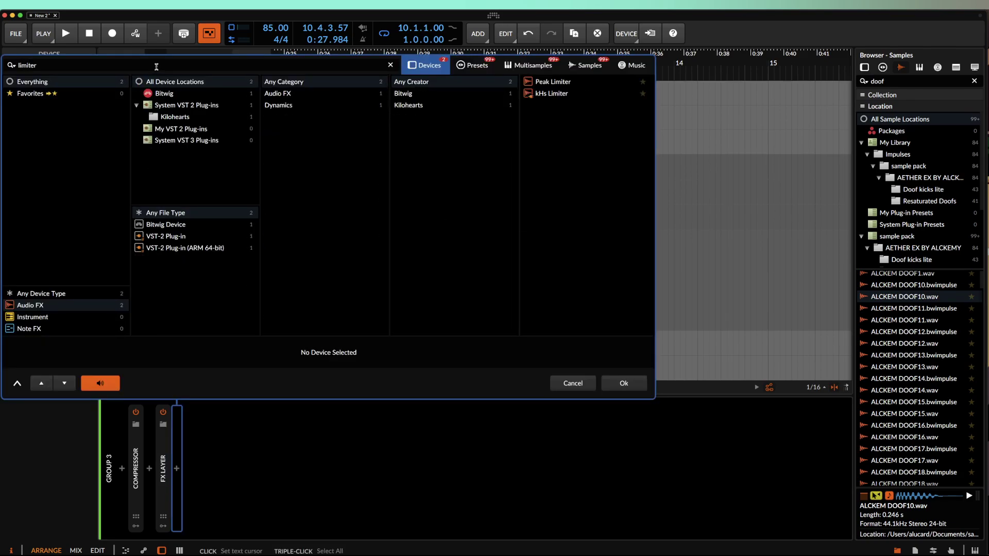
{"action": "left_click", "coordinate": [546, 82]}
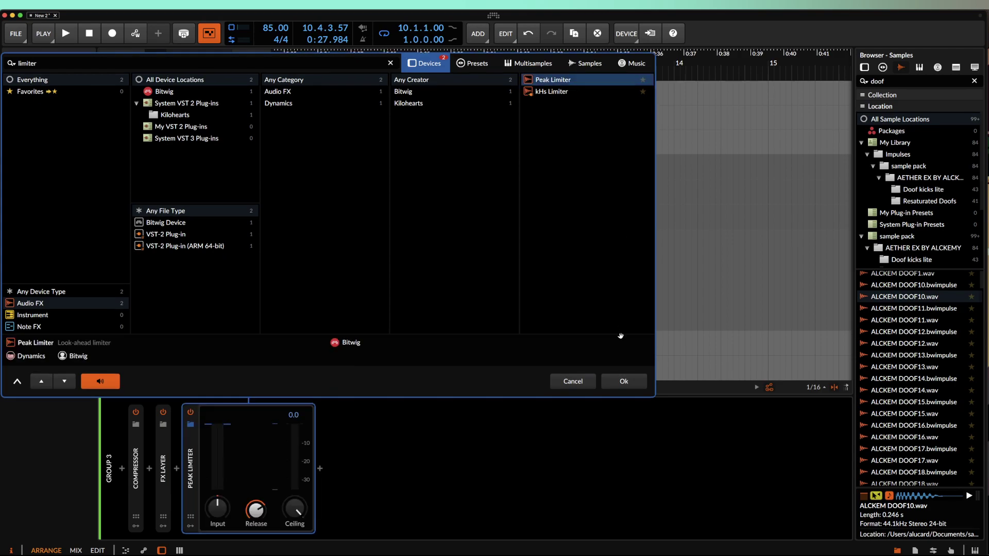
{"action": "left_click", "coordinate": [618, 384]}
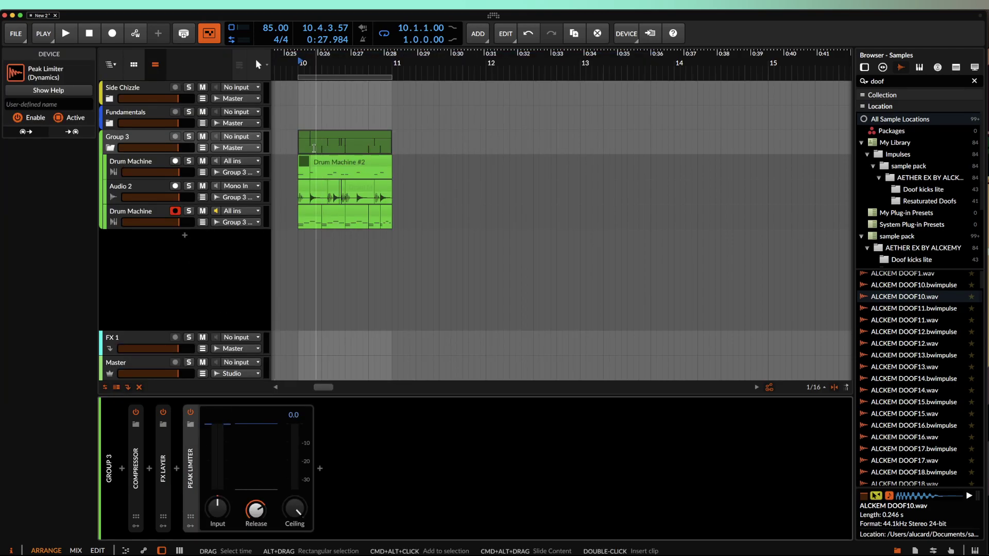
Step: Play the loop from 10.1.1 to audition the limited drum group and check its level, and stop playback
{"action": "scroll", "coordinate": [299, 150], "scroll_direction": "up", "scroll_amount": 3}
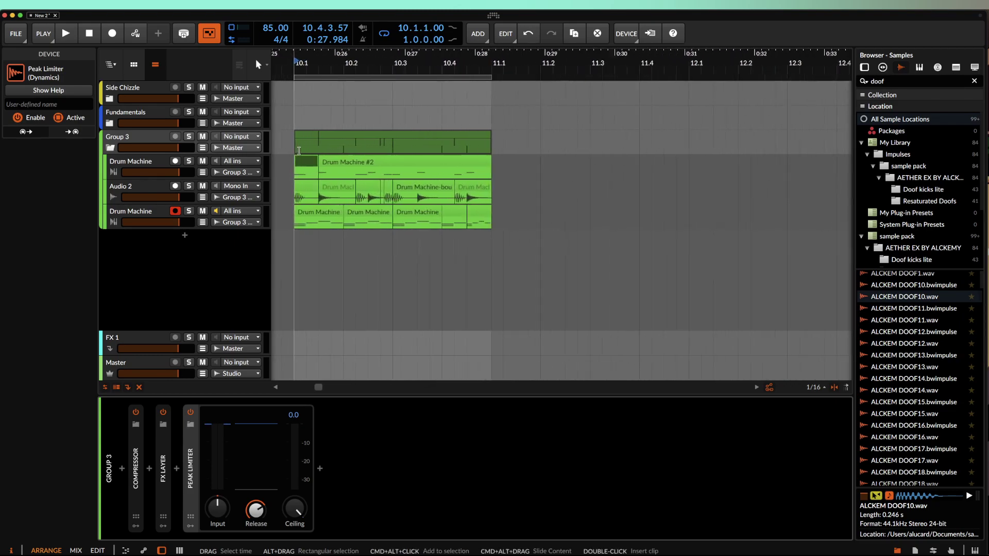
{"action": "left_click", "coordinate": [298, 151]}
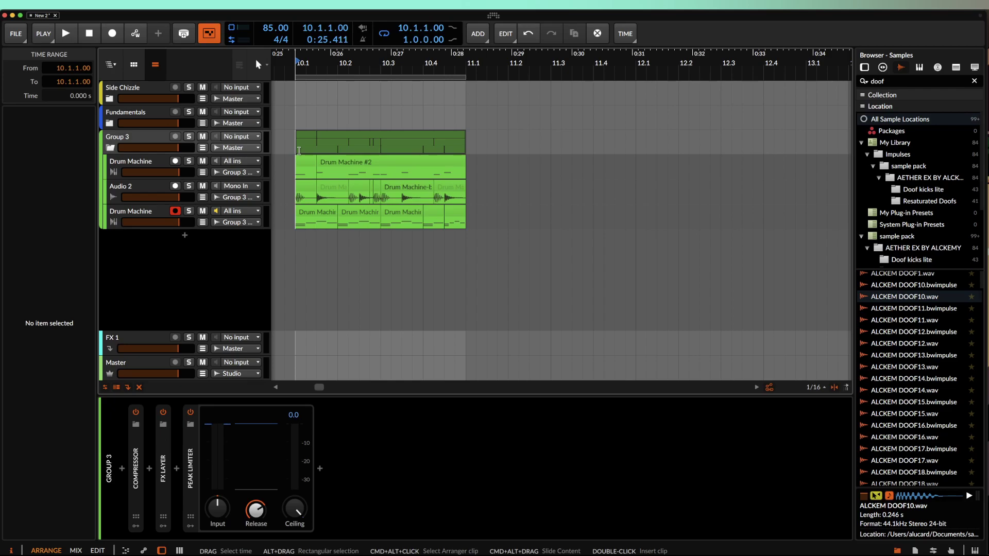
{"action": "key", "text": "space"}
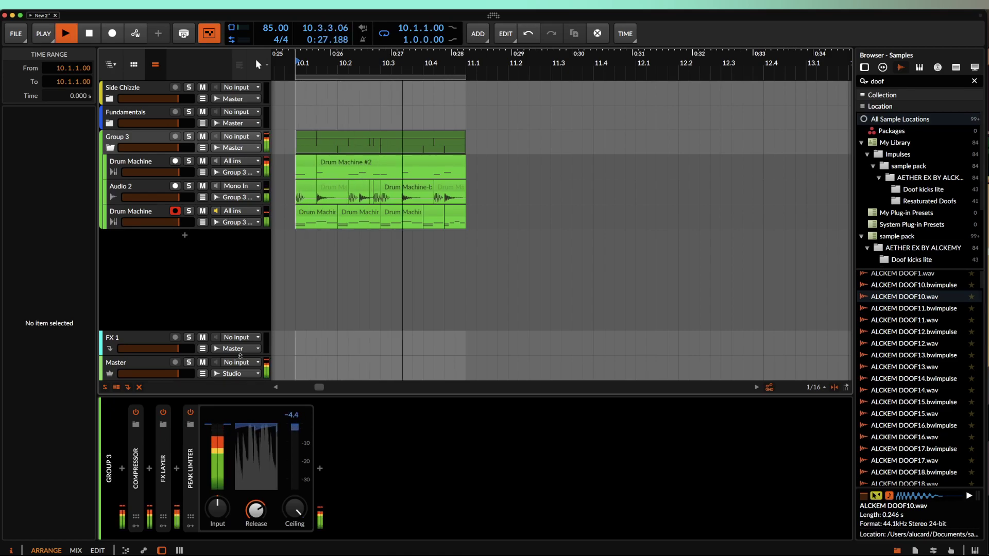
{"action": "left_click", "coordinate": [138, 149]}
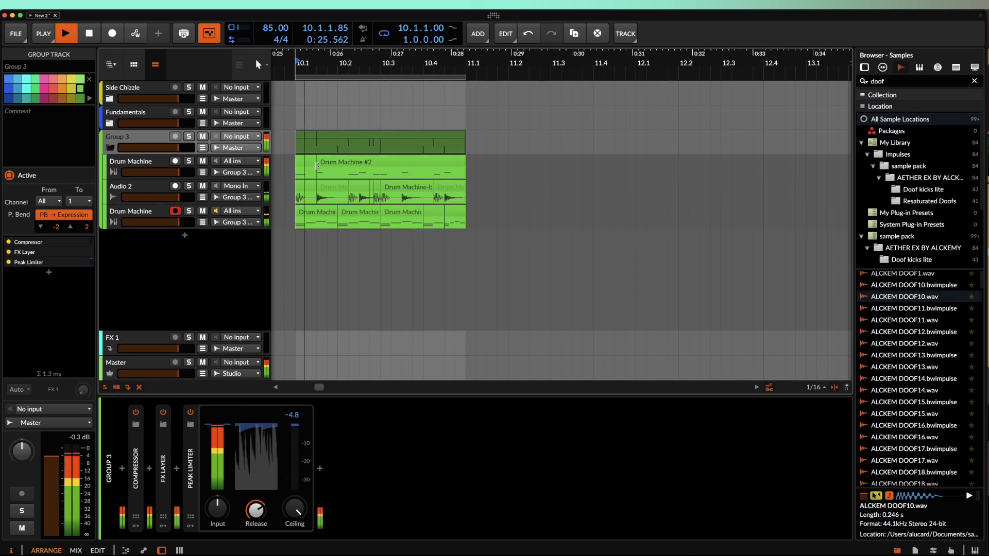
{"action": "left_click", "coordinate": [283, 179]}
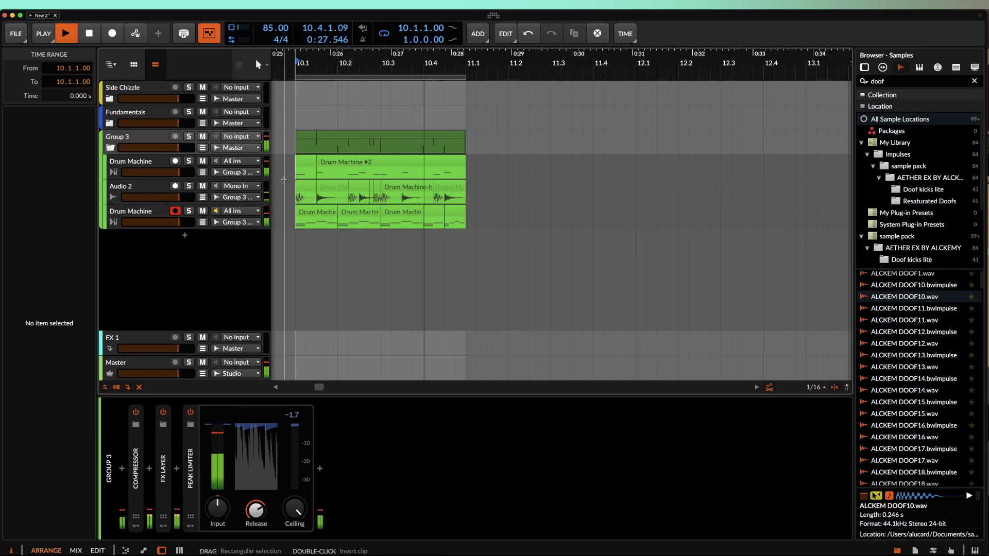
{"action": "key", "text": "space"}
Step: Deactivate the Audio 2 track and the lower Drum Machine track in Group 3, and select the group's upper Drum Machine track
{"action": "left_click", "coordinate": [138, 219]}
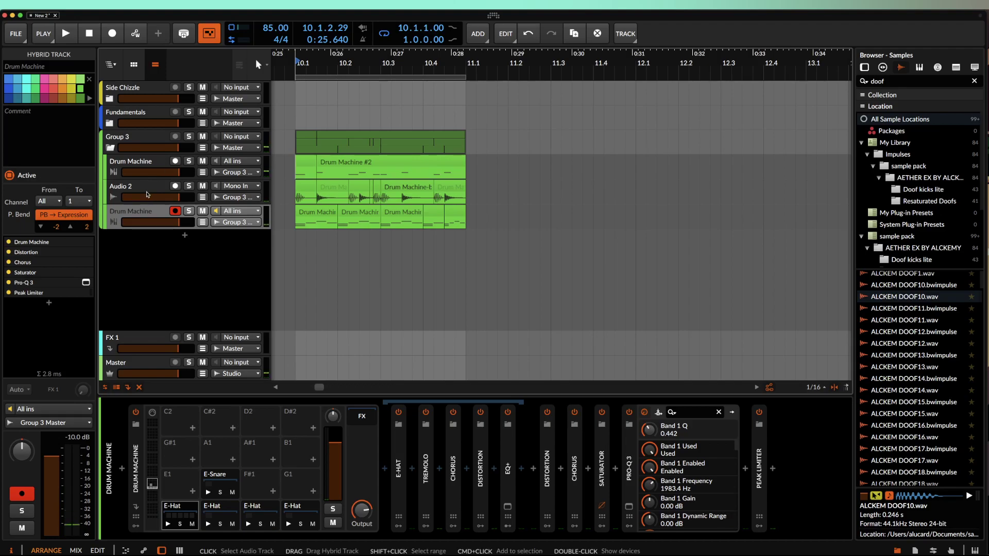
{"action": "left_click", "coordinate": [148, 186], "text": "shift"}
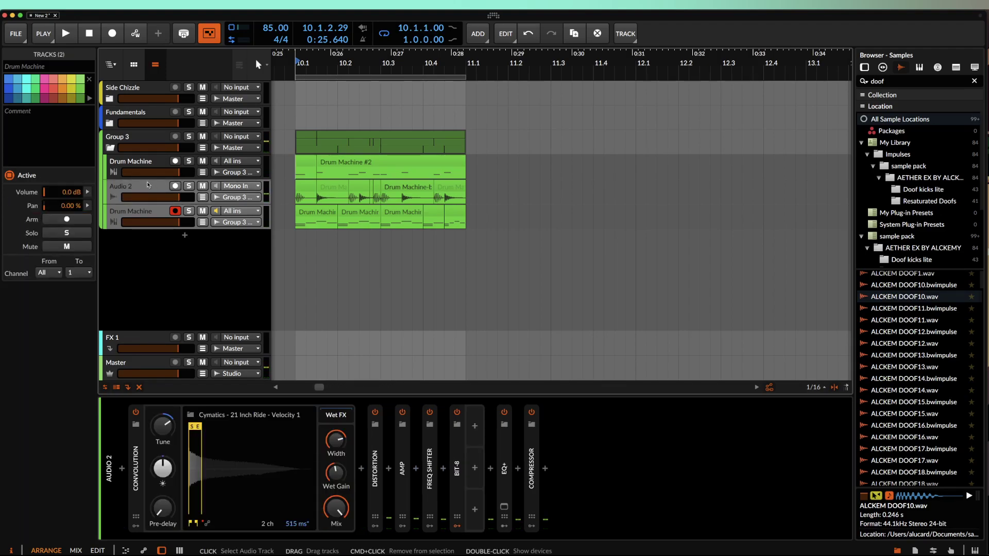
{"action": "left_click", "coordinate": [147, 175]}
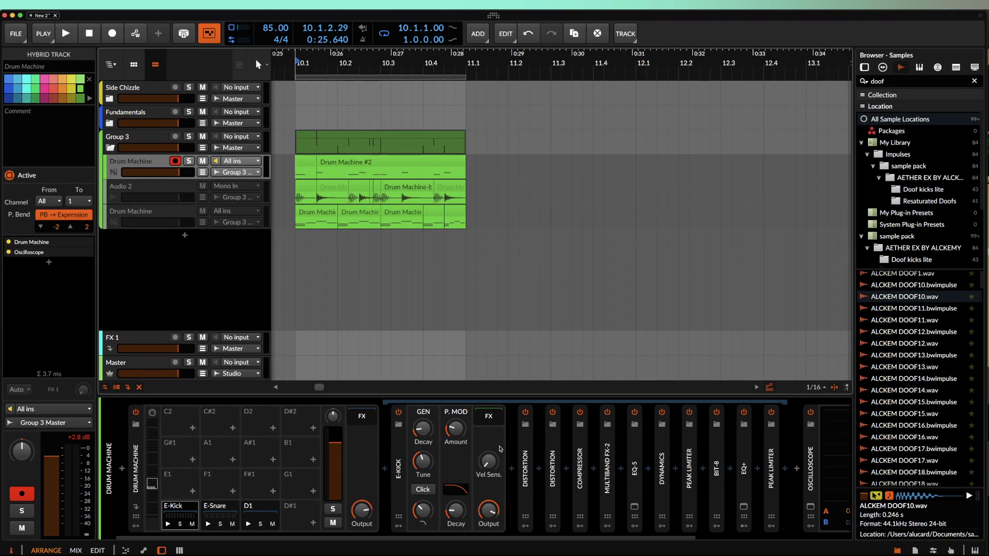
Step: Disable all ten effects after E-Kick and the five E-Snare effects from Distortion to Compressor in the Drum Machine
{"action": "key", "text": "super+a"}
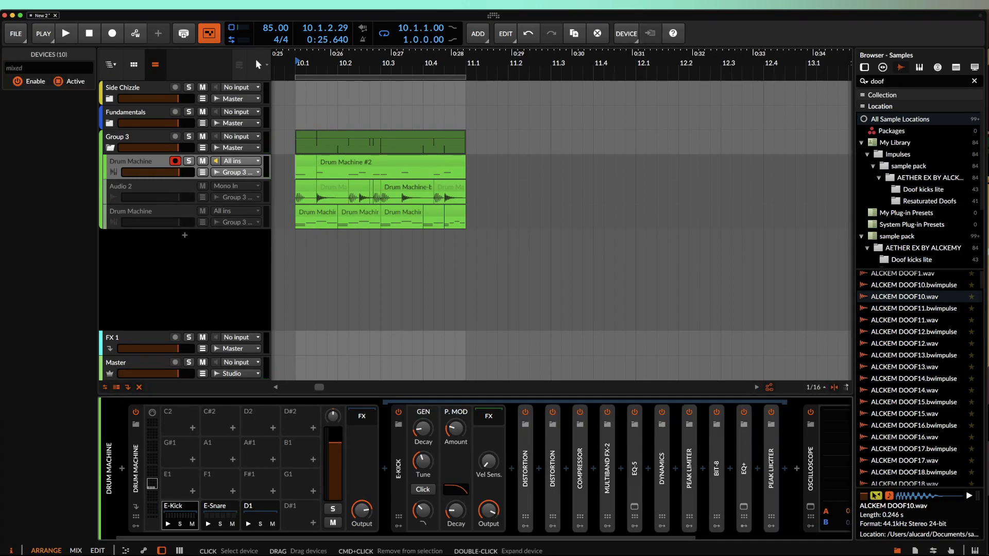
{"action": "key", "text": "y"}
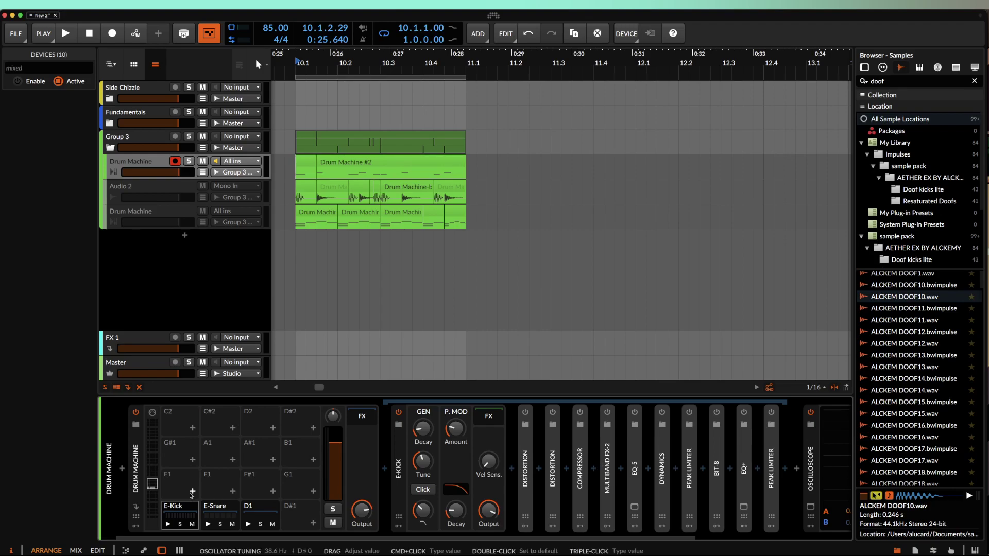
{"action": "left_click", "coordinate": [219, 509]}
{"action": "left_click", "coordinate": [452, 451]}
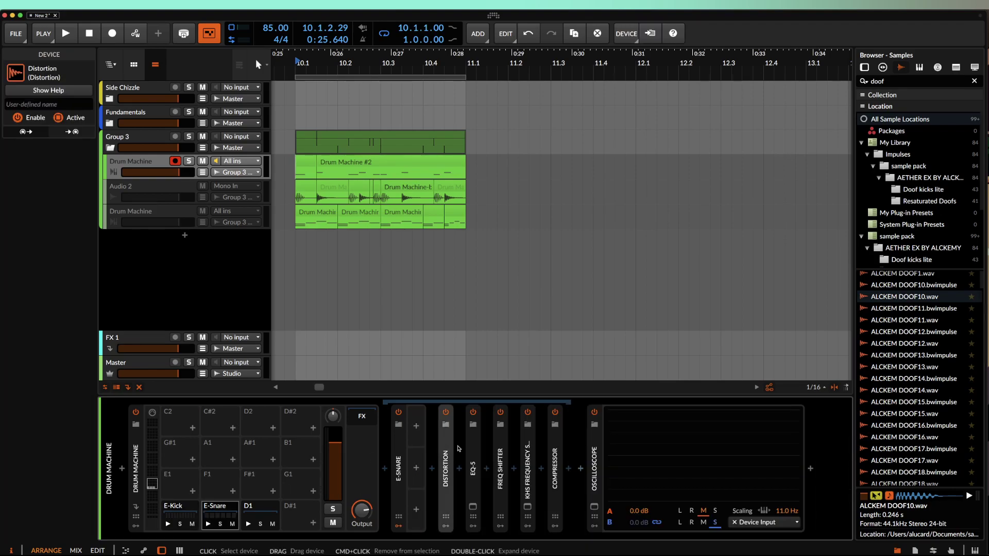
{"action": "left_click", "coordinate": [559, 451], "text": "shift"}
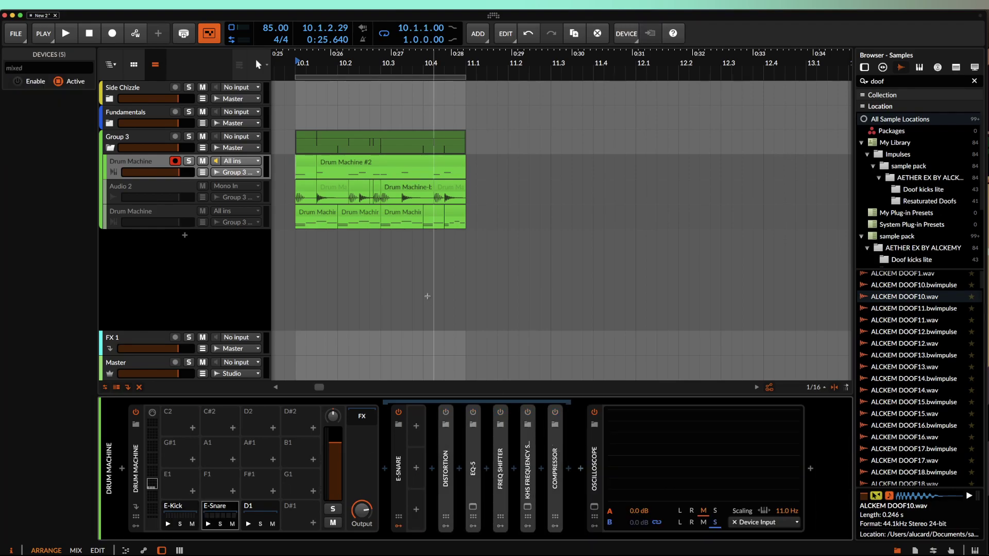
Step: Play the loop from 10.1.1 while disabling Group 3's Compressor, FX Layer and Peak Limiter to audition the dry drums, and stop playback
{"action": "left_click", "coordinate": [307, 163]}
{"action": "key", "text": "space"}
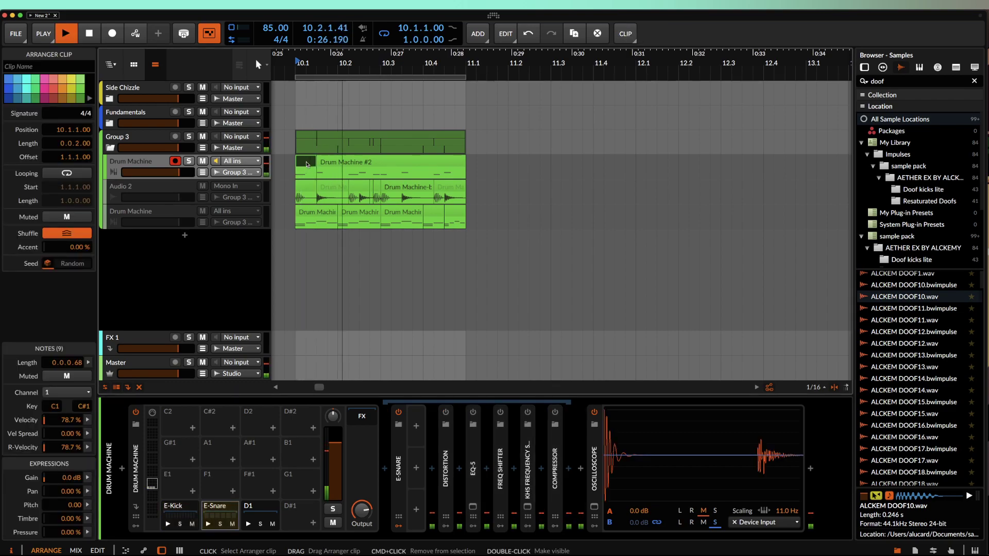
{"action": "scroll", "coordinate": [307, 164], "scroll_direction": "down", "scroll_amount": 1}
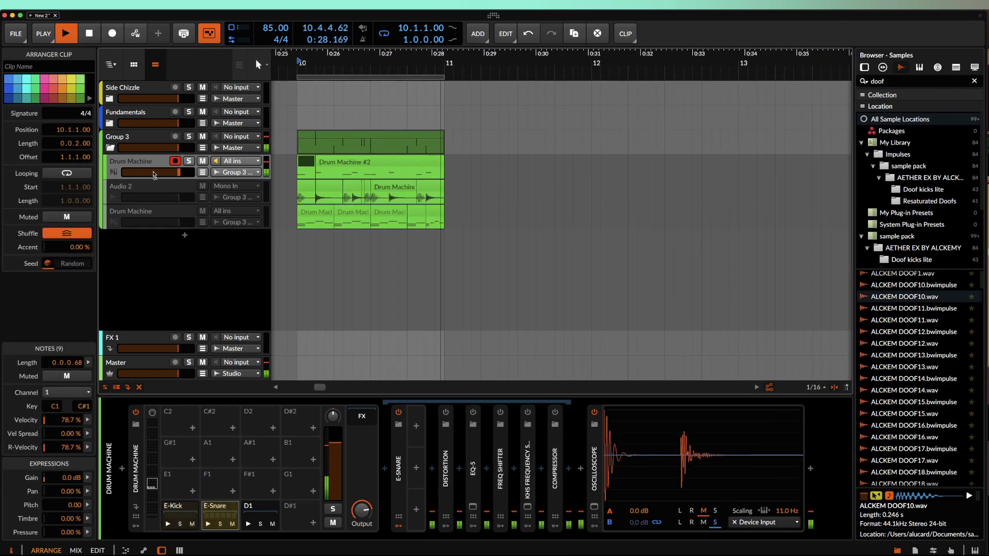
{"action": "left_click", "coordinate": [145, 136]}
{"action": "left_click", "coordinate": [190, 412]}
{"action": "left_click", "coordinate": [163, 412]}
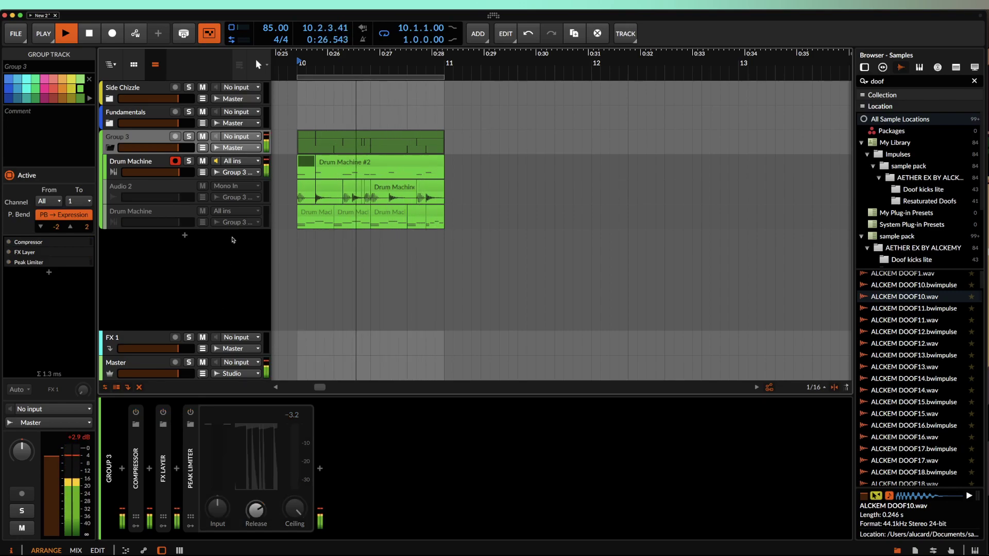
{"action": "left_click", "coordinate": [165, 164]}
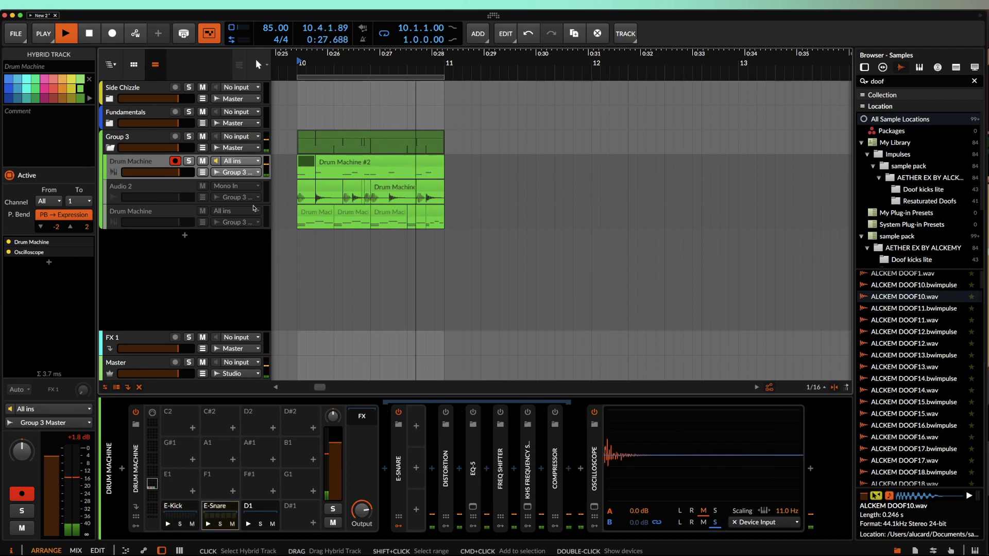
{"action": "key", "text": "space"}
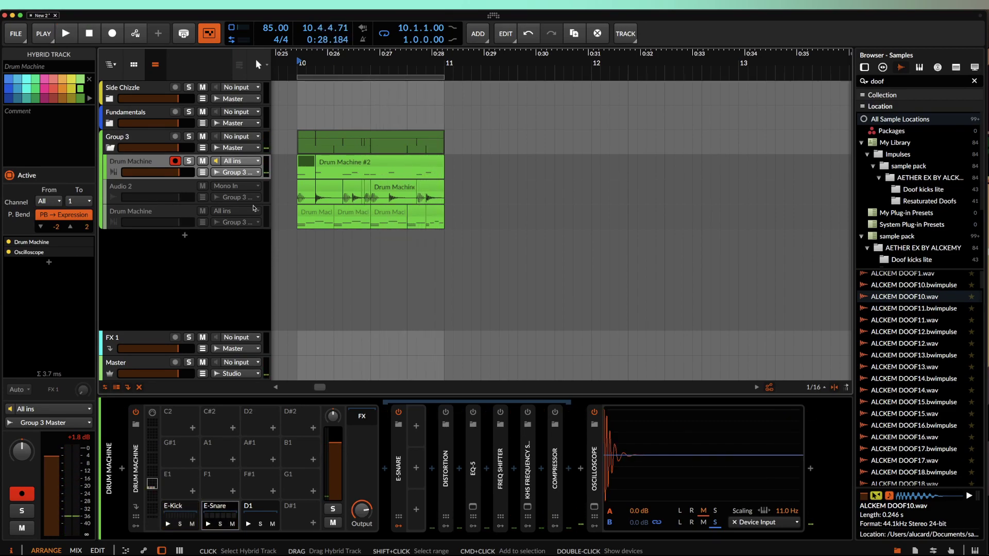